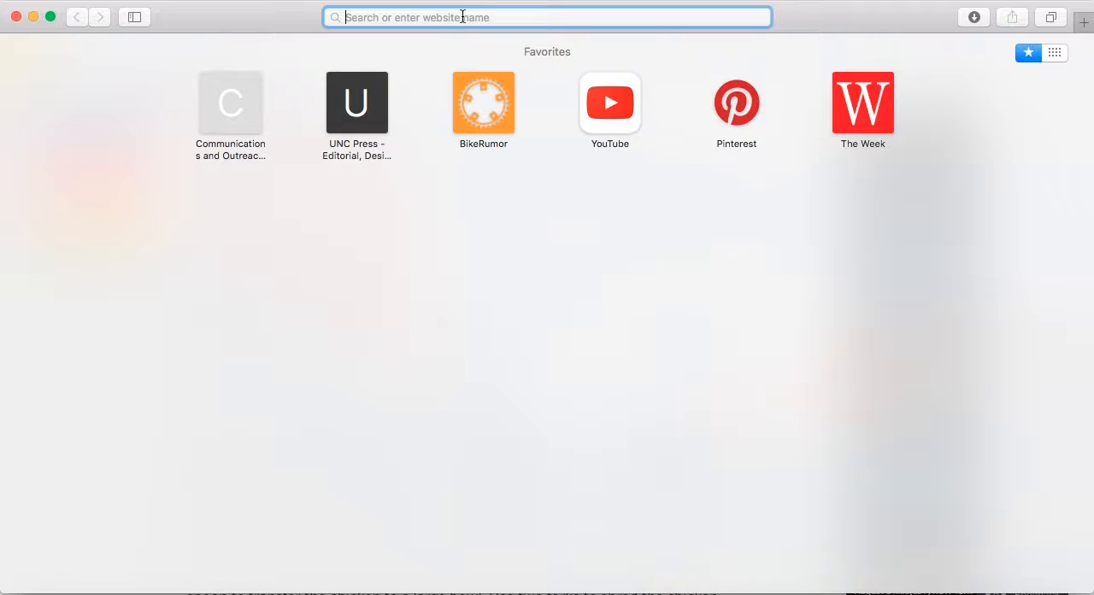
Open legacy-church.org/wp-admin and log in to the site's WordPress admin with the saved credentials
text(legacy-church.org)
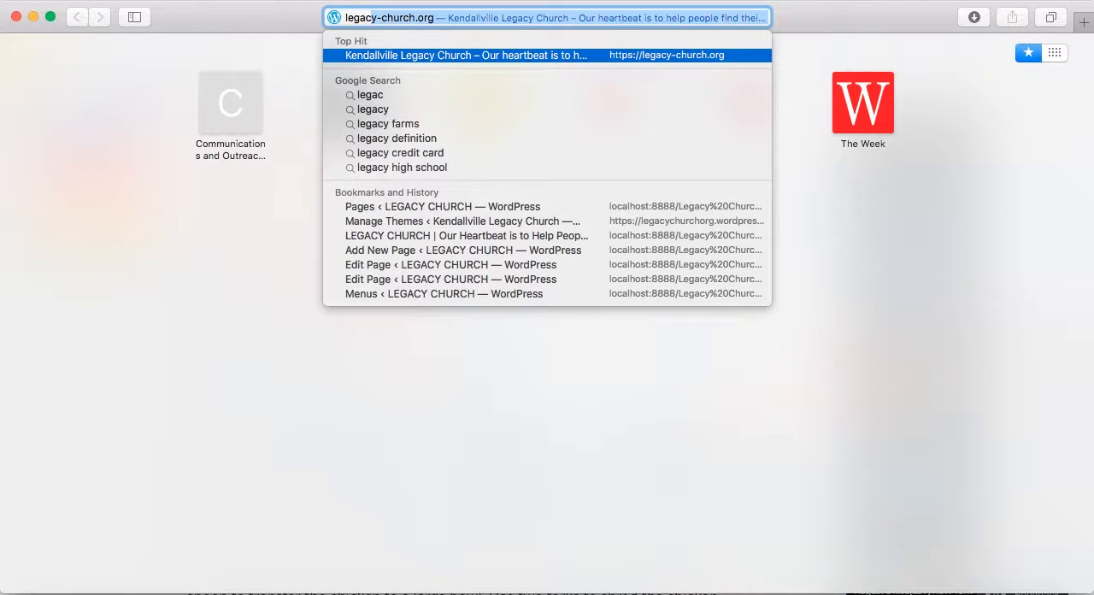
key(Right)
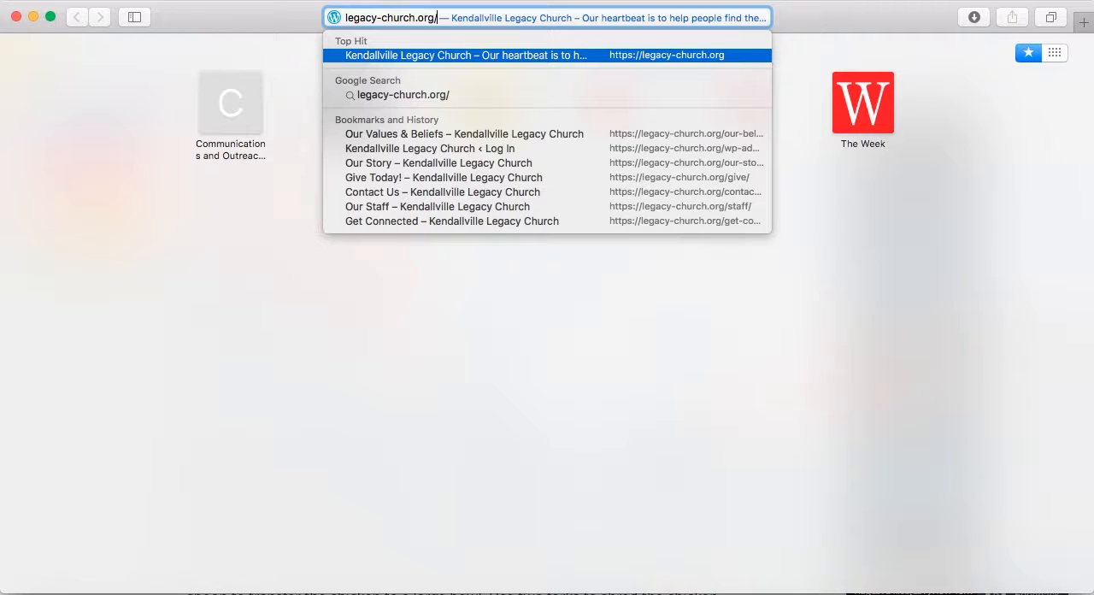
text(wp-)
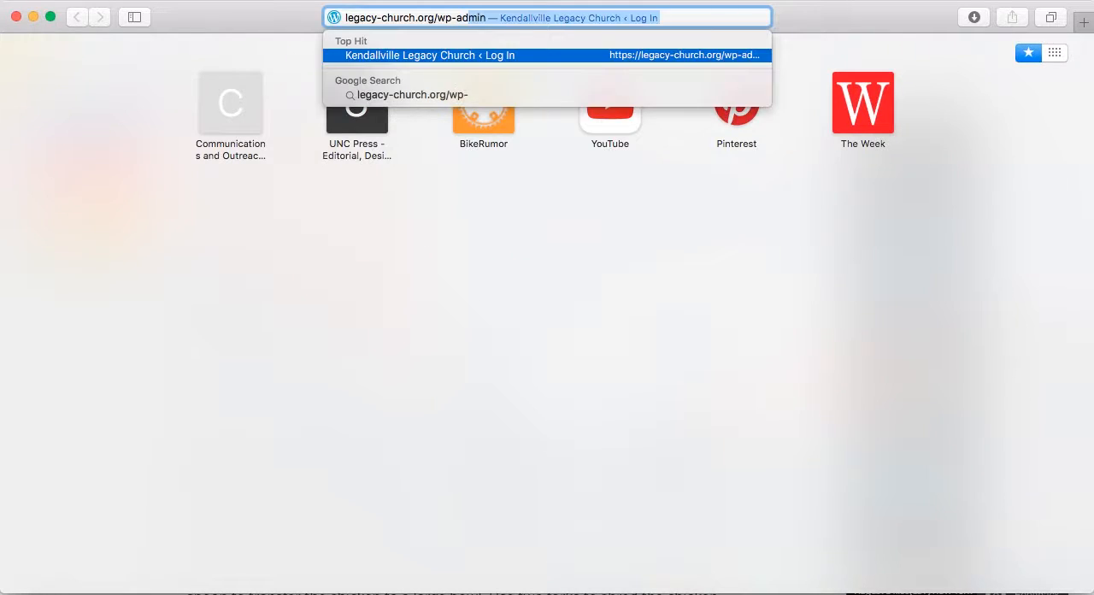
text(admin)
key(Return)
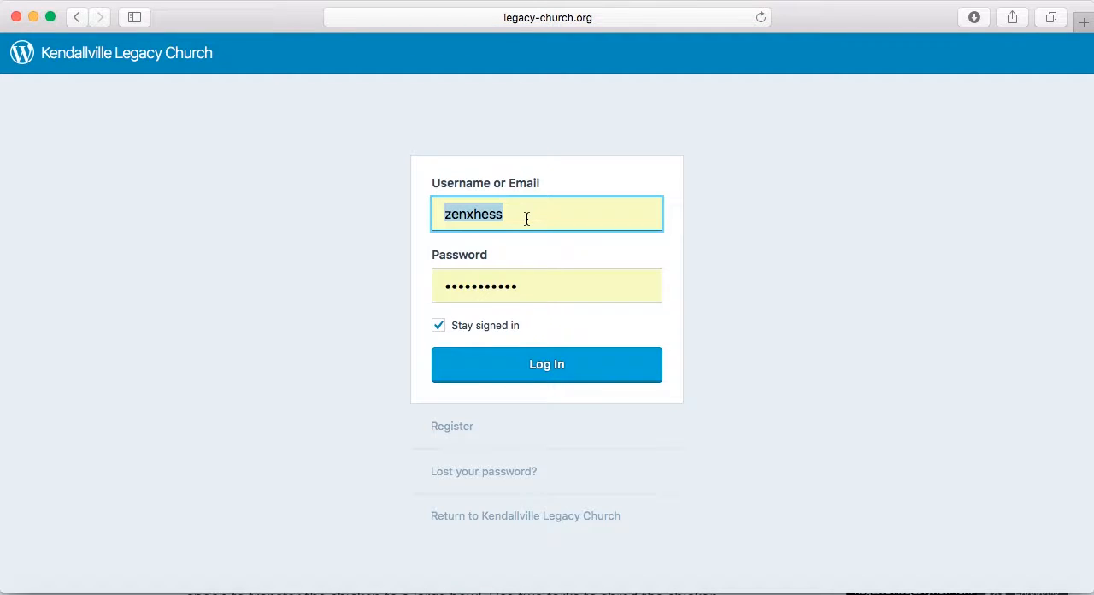
click(539, 365)
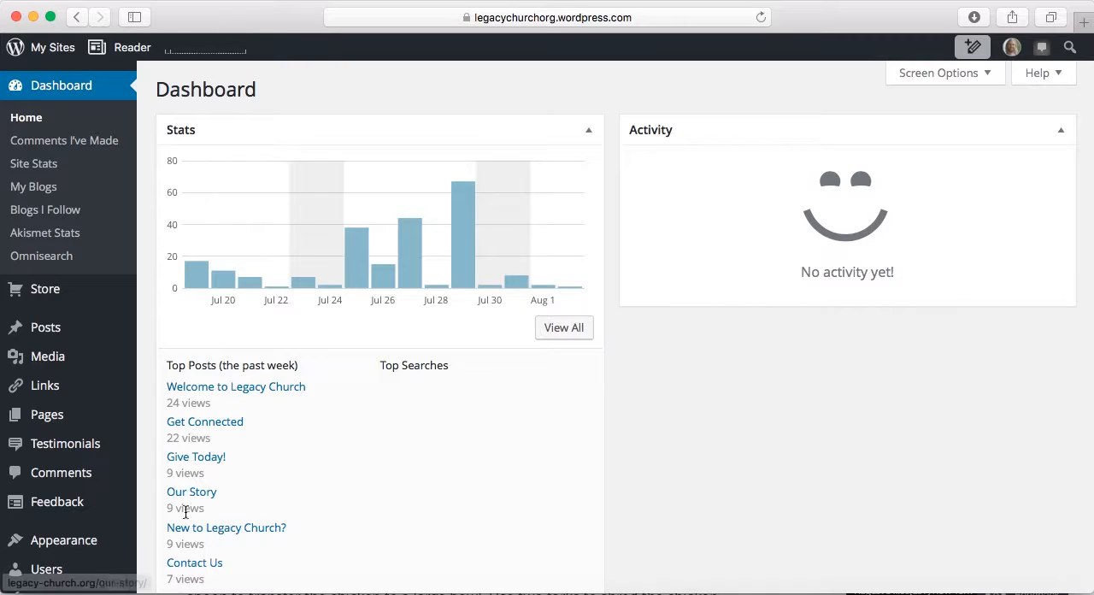
mouse_move(84, 332)
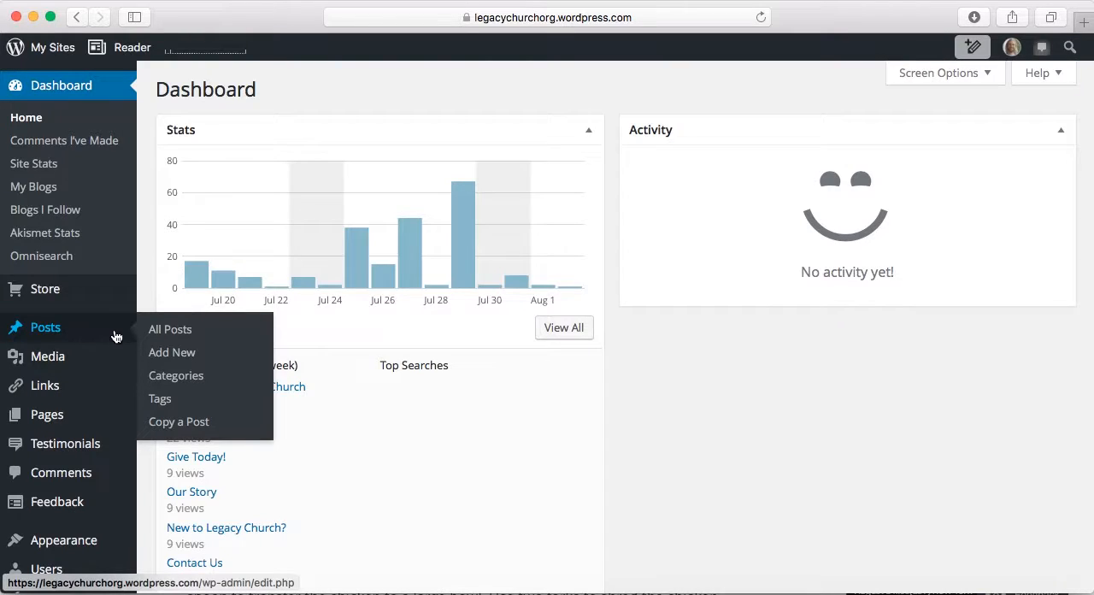
mouse_move(93, 411)
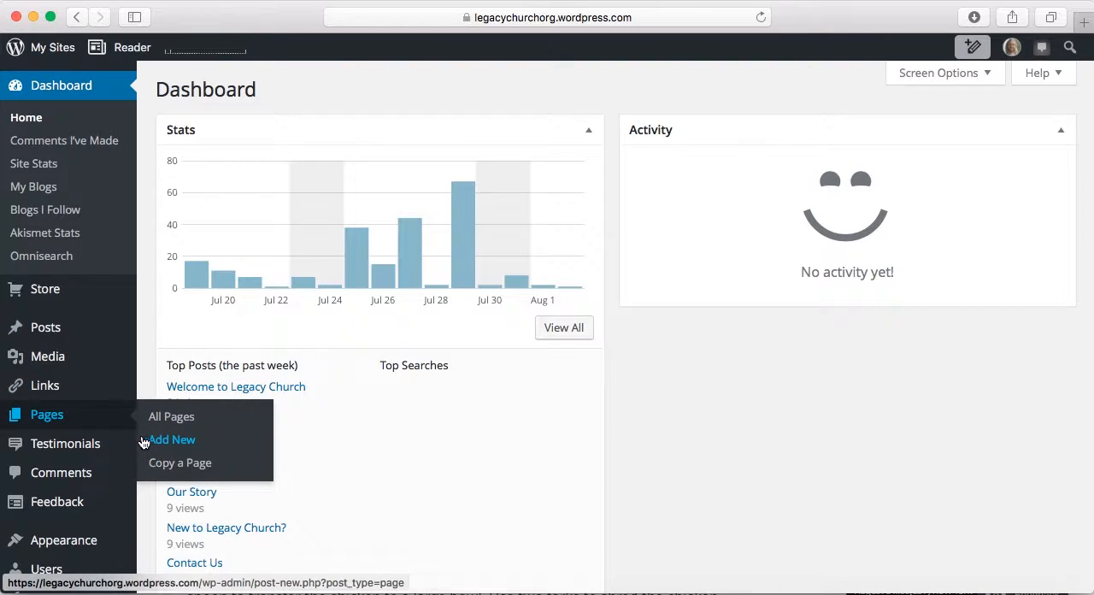
scroll(99, 458, down, 2)
scroll(98, 457, up, 3)
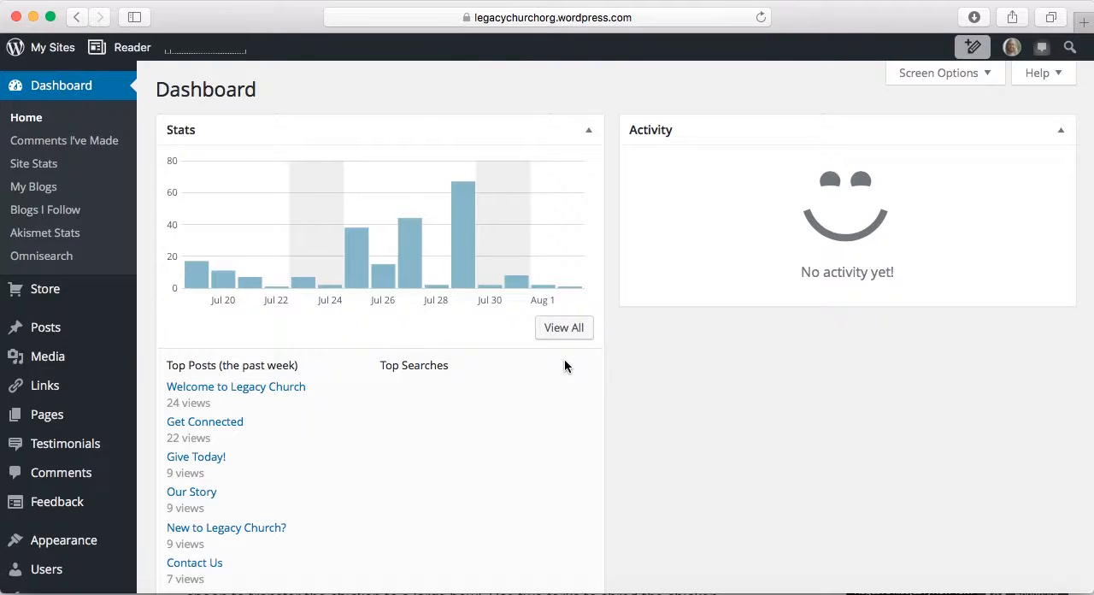
Open the July 29, 2016 traffic details from the Stats chart and review the referrers and the top posts and pages
mouse_move(398, 315)
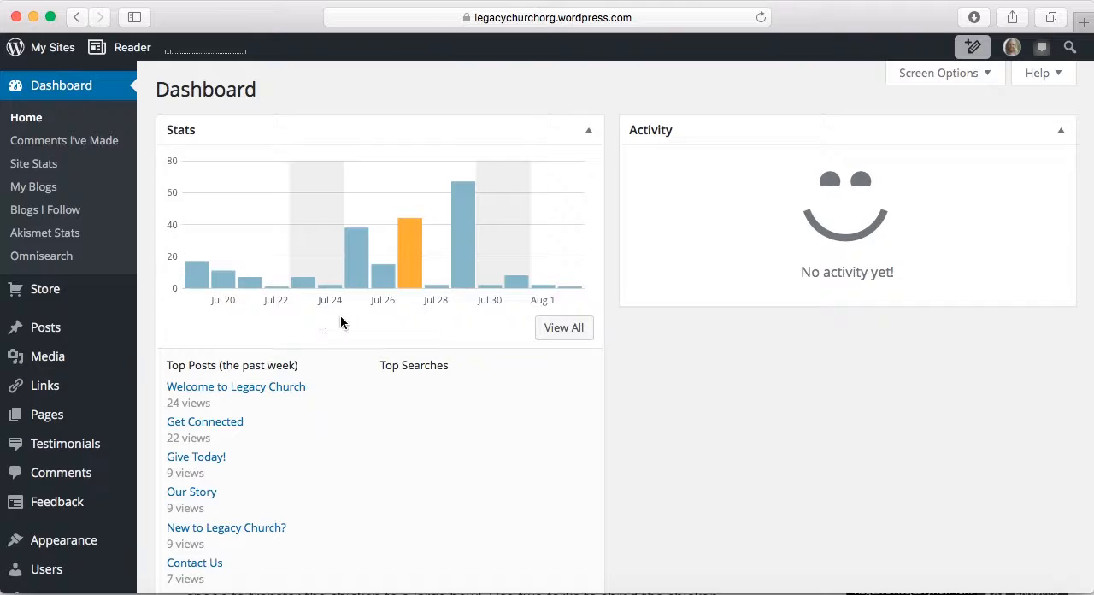
mouse_move(463, 256)
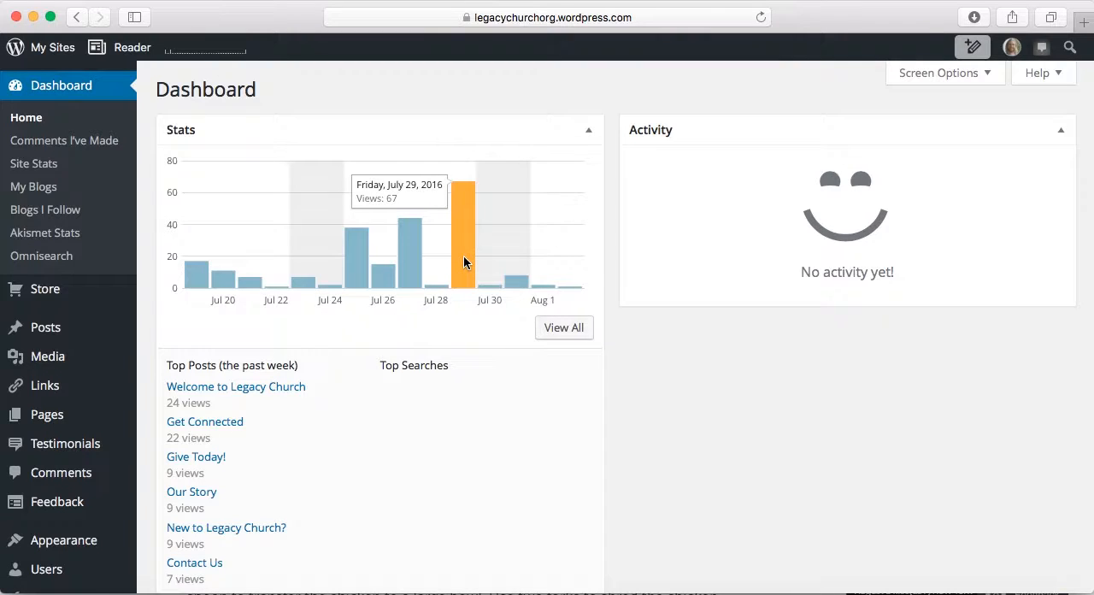
click(463, 255)
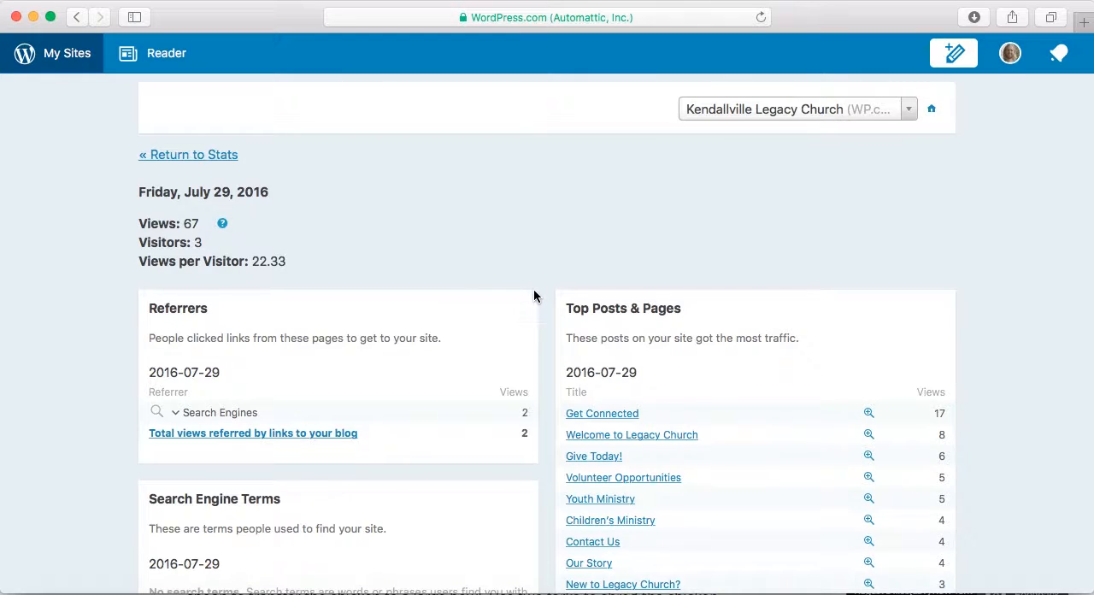
scroll(533, 295, down, 1)
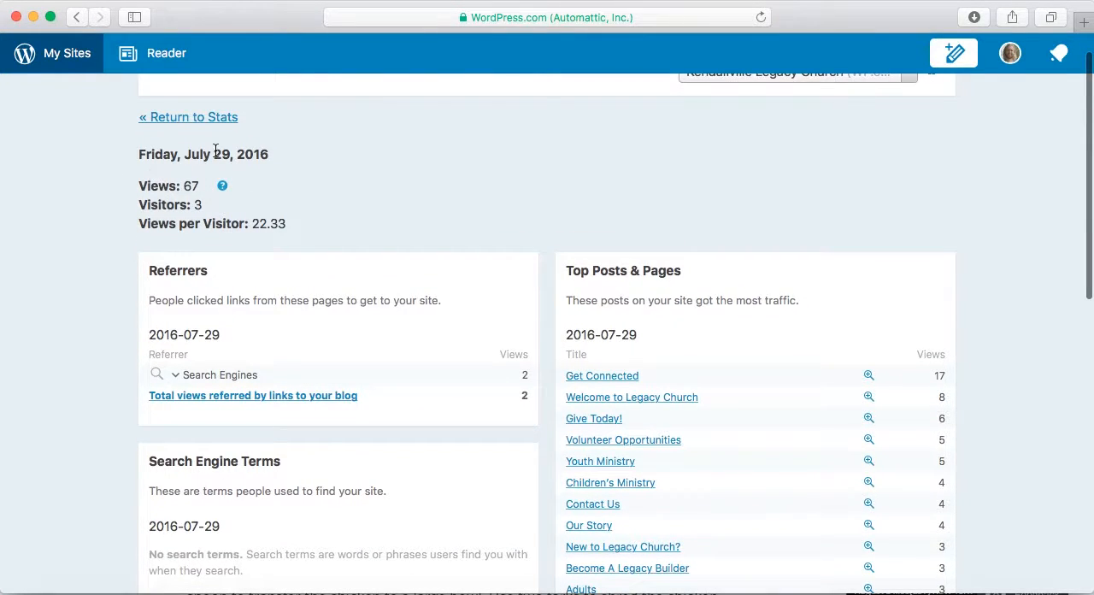
scroll(390, 205, down, 1)
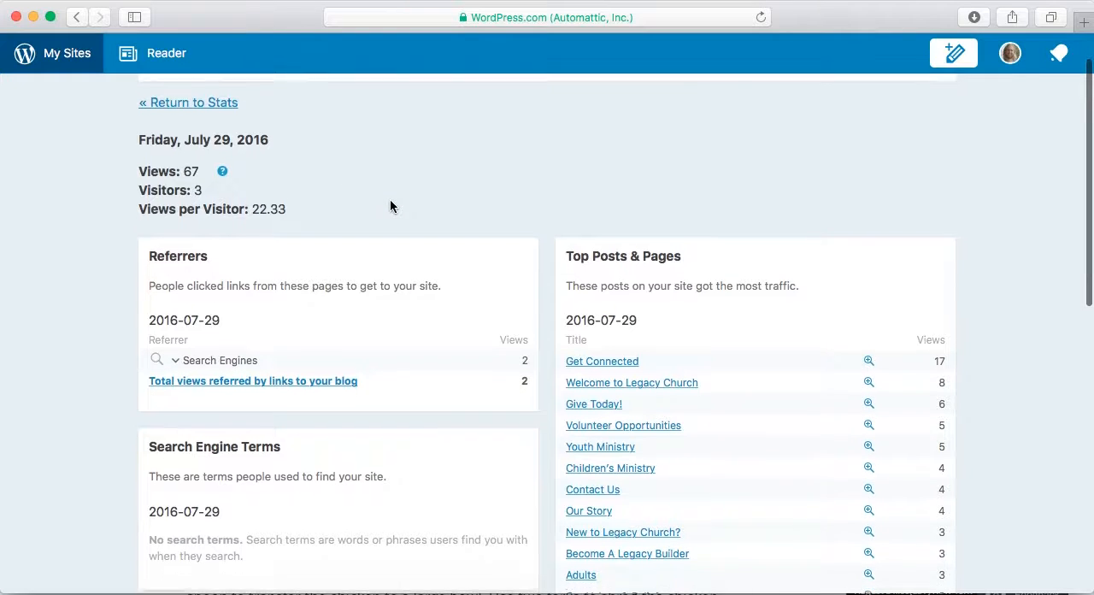
scroll(390, 205, down, 2)
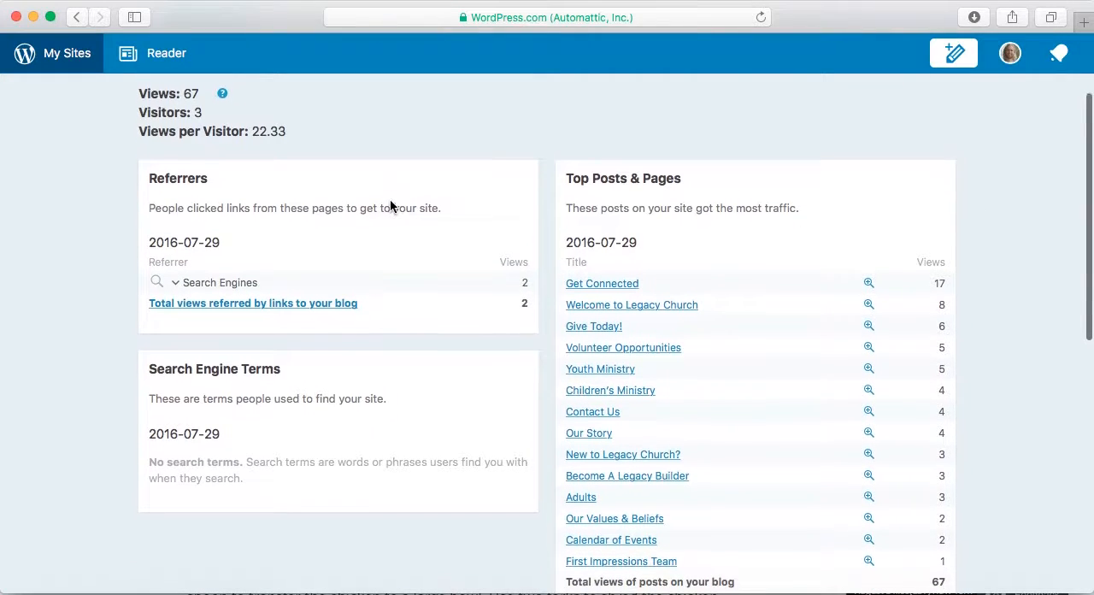
scroll(390, 205, down, 2)
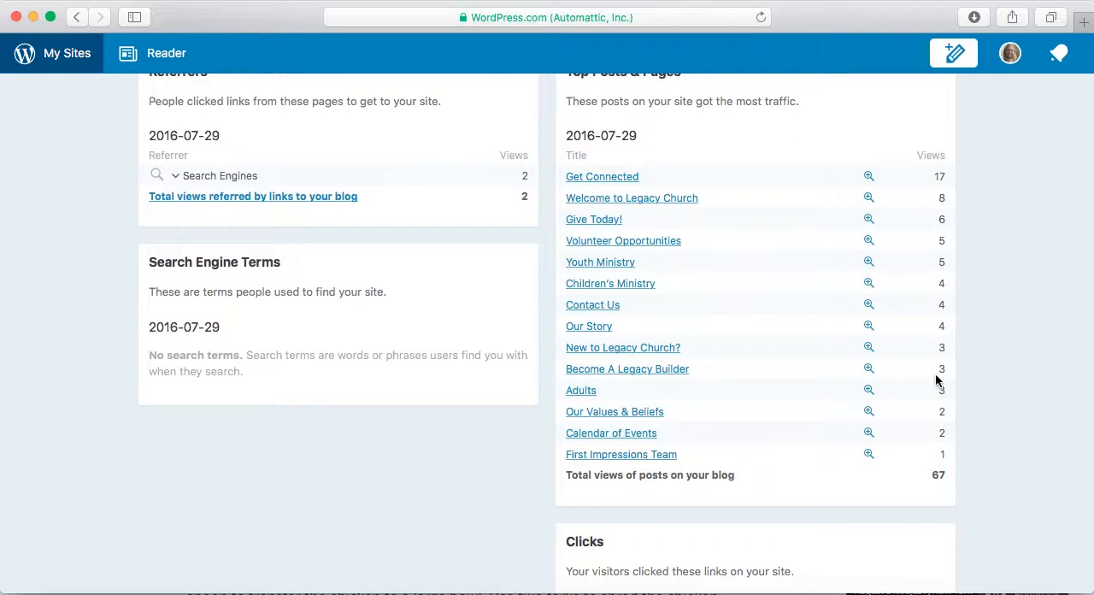
scroll(515, 319, up, 5)
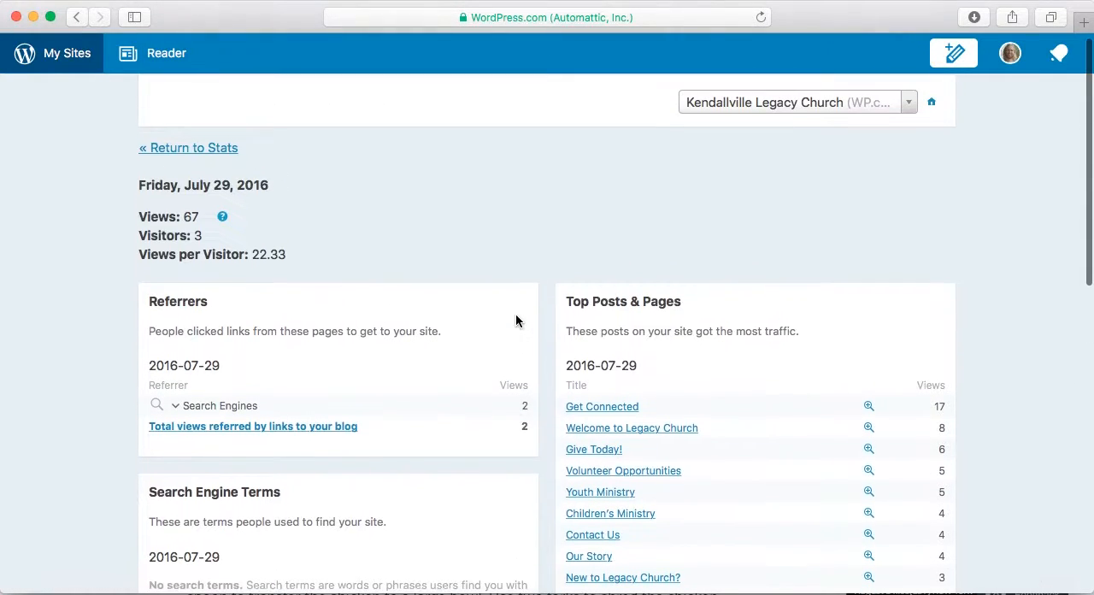
Return to the dashboard and review the daily view chart and the past week's top posts
click(76, 19)
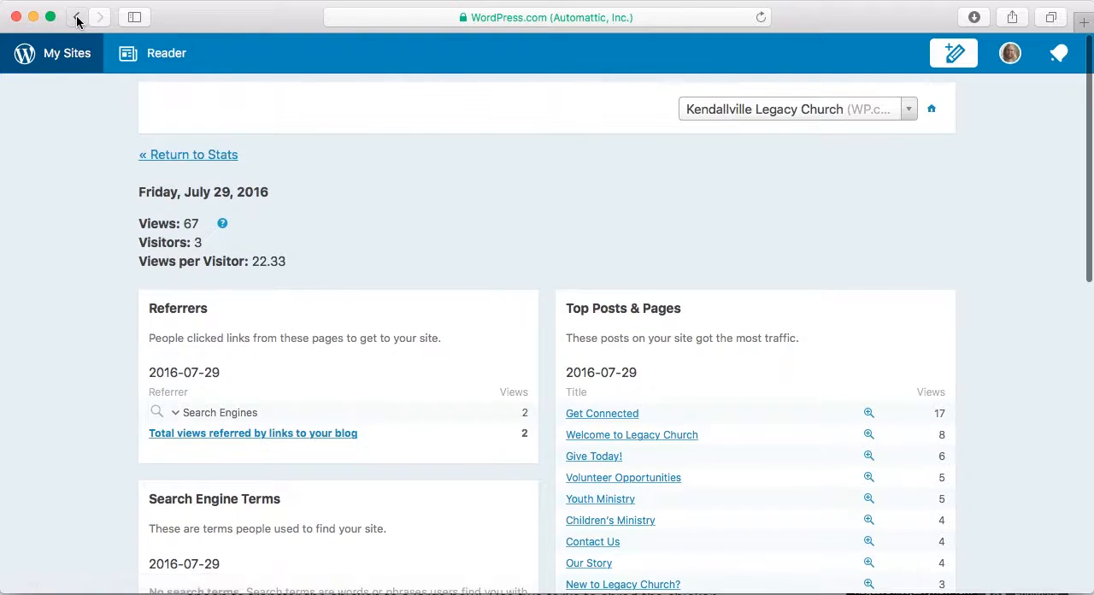
mouse_move(466, 232)
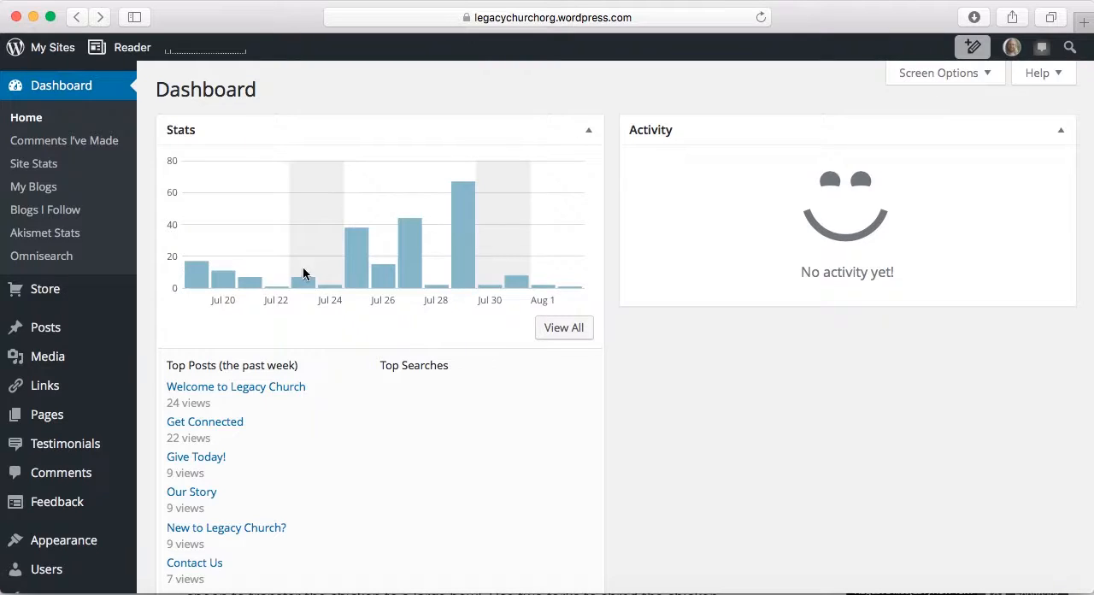
mouse_move(198, 273)
scroll(569, 412, down, 5)
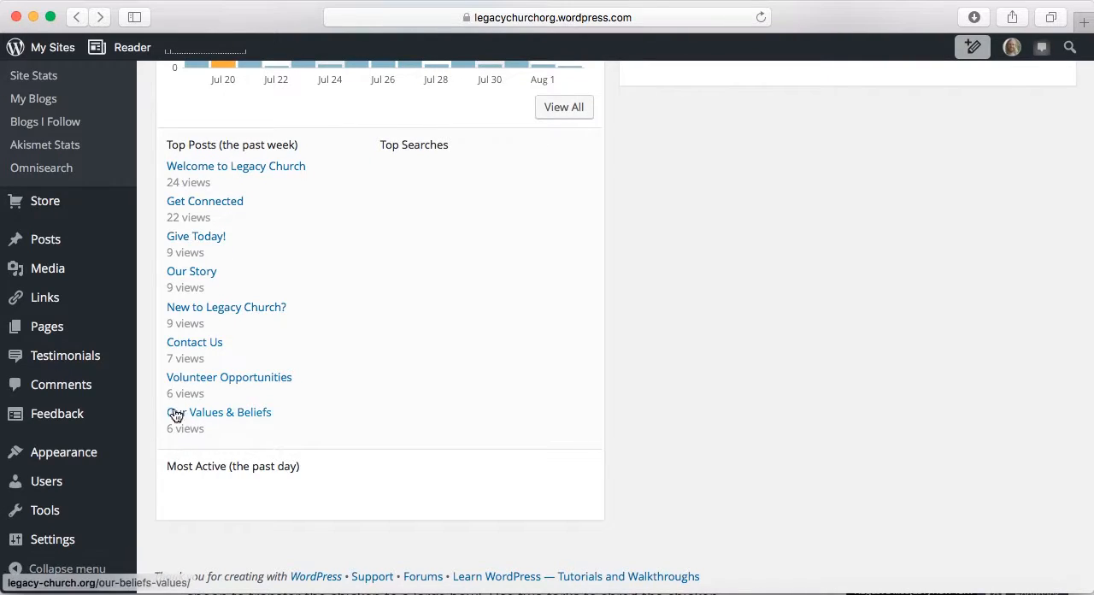
scroll(362, 246, up, 3)
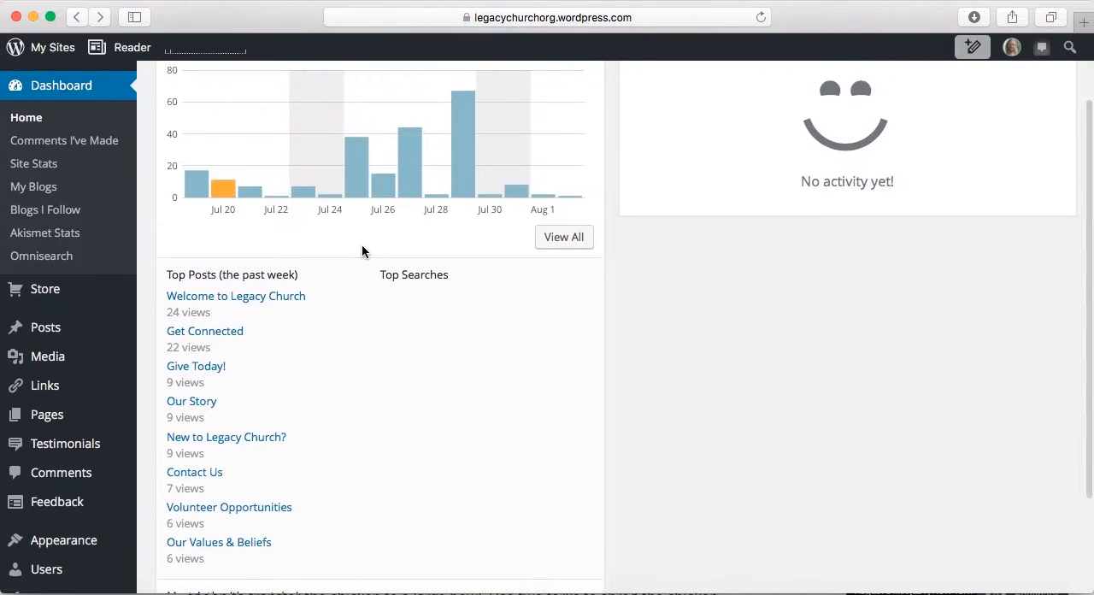
scroll(361, 250, up, 2)
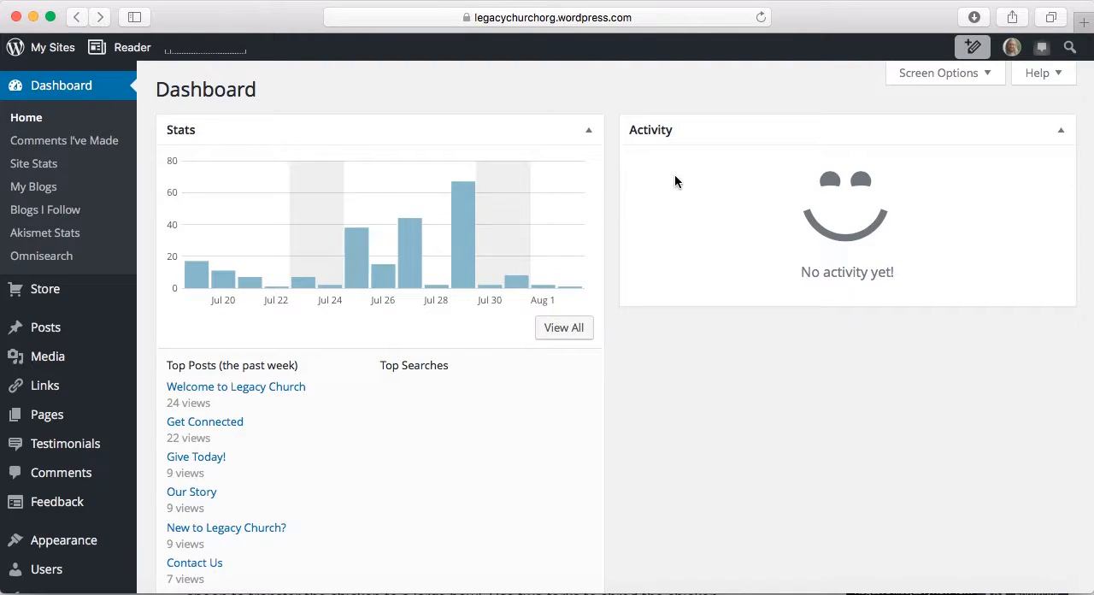
Temporarily show the Quick Draft box on the dashboard through Screen Options and hide it again
click(984, 87)
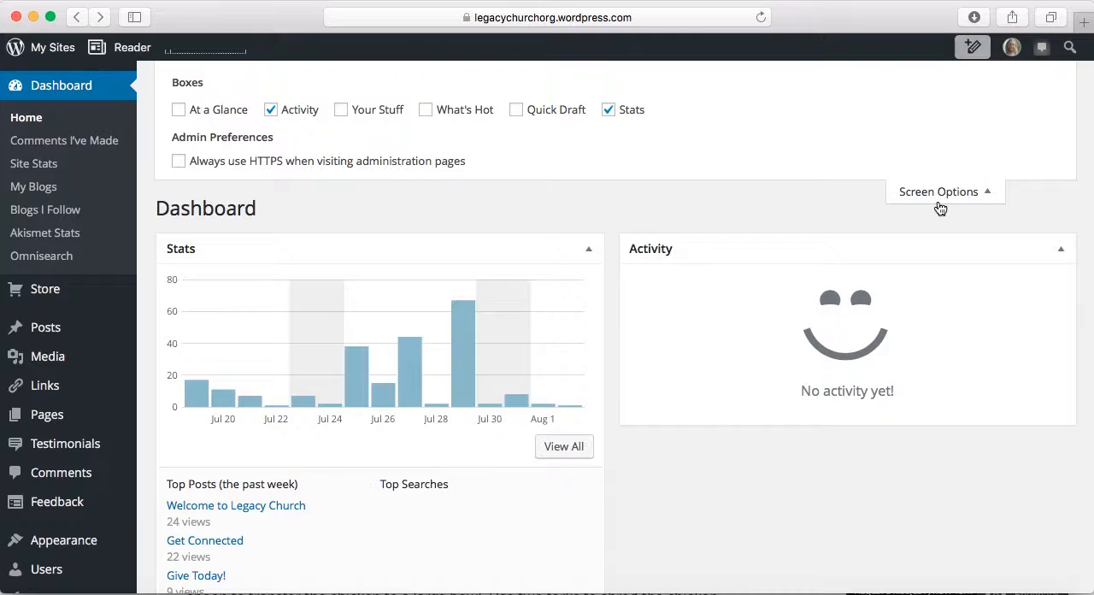
click(516, 112)
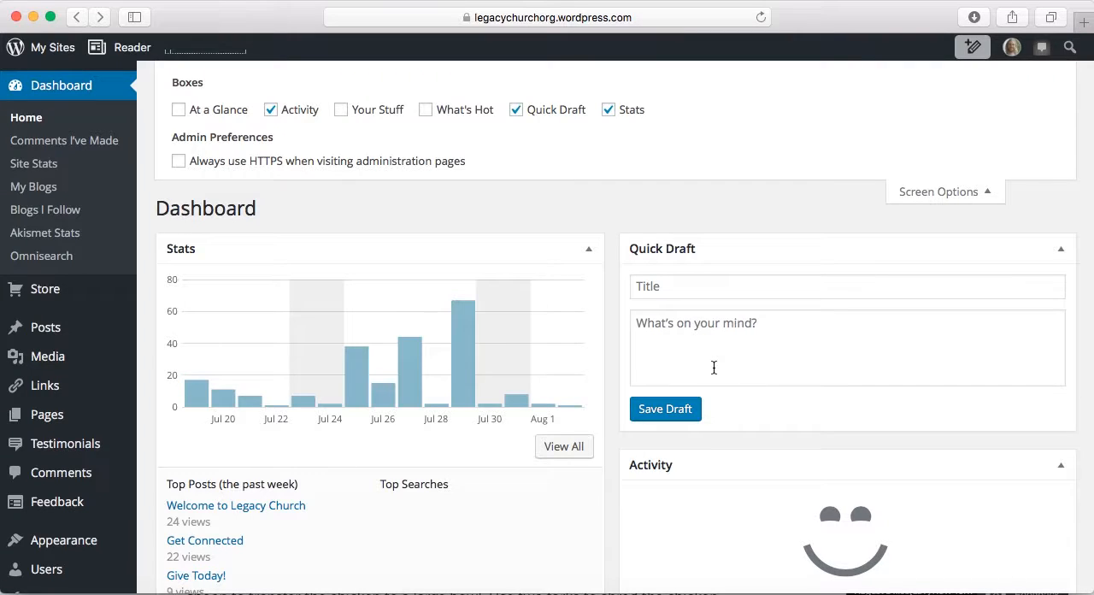
mouse_move(77, 327)
click(516, 111)
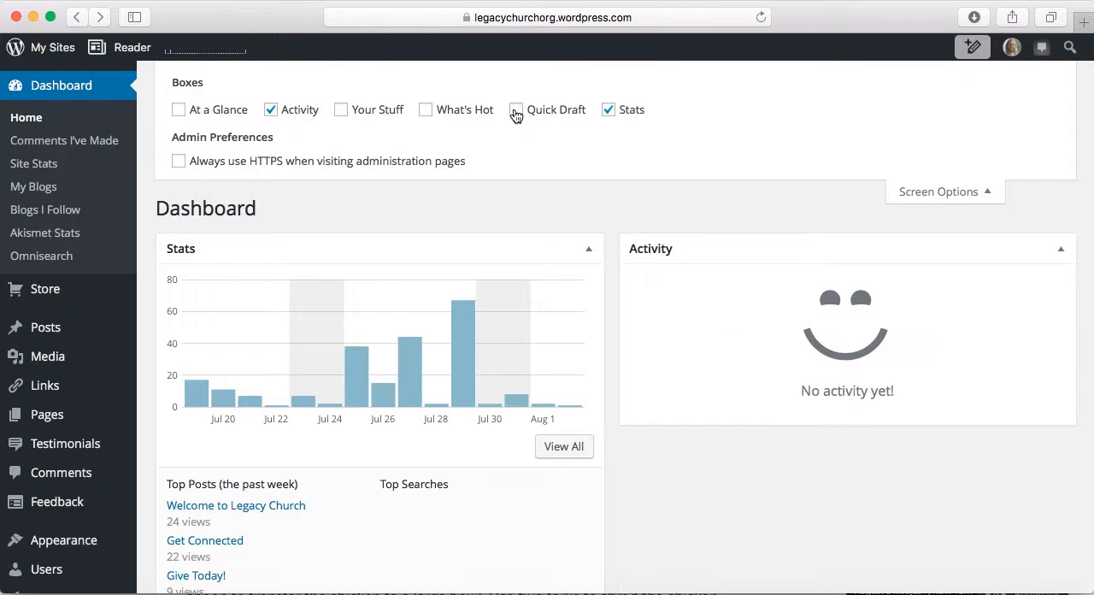
click(937, 193)
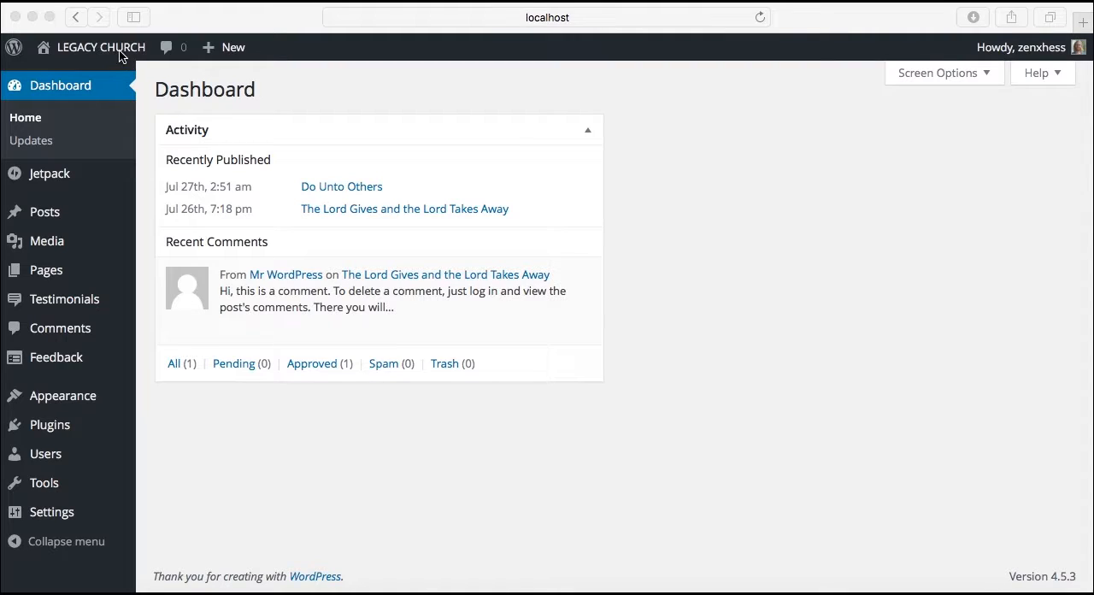
Visit the local LEGACY CHURCH site and inspect the About submenu, including the Our Staff entries
mouse_move(99, 56)
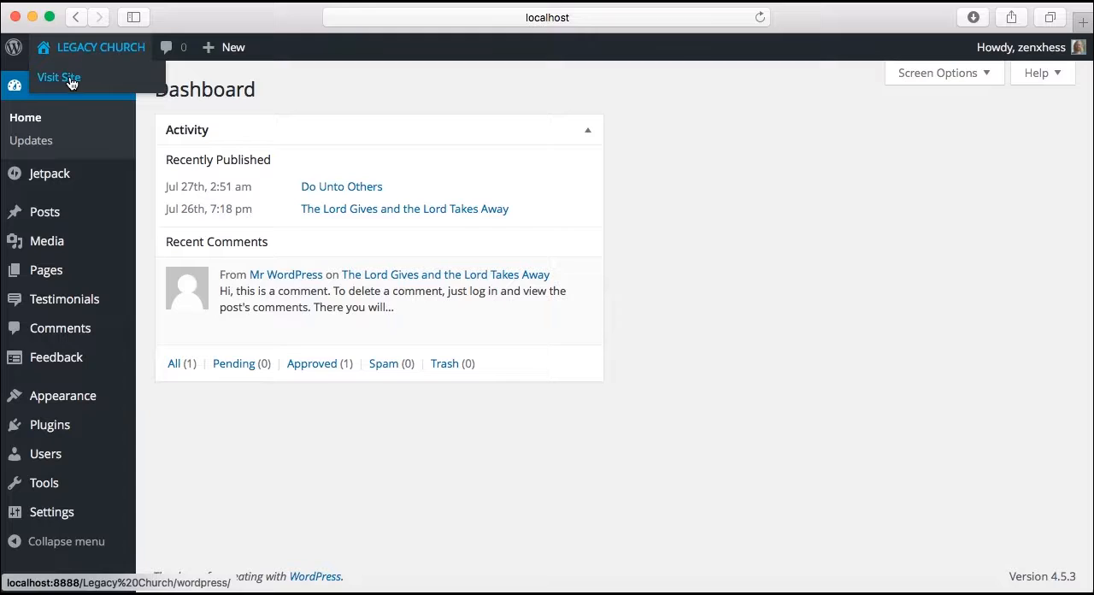
click(69, 77)
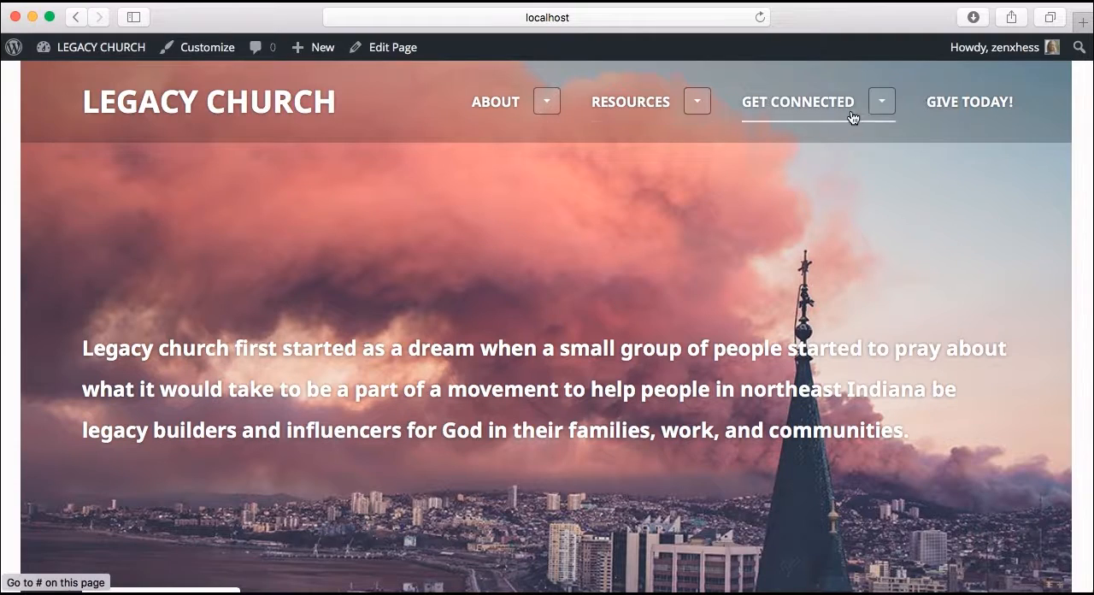
click(548, 102)
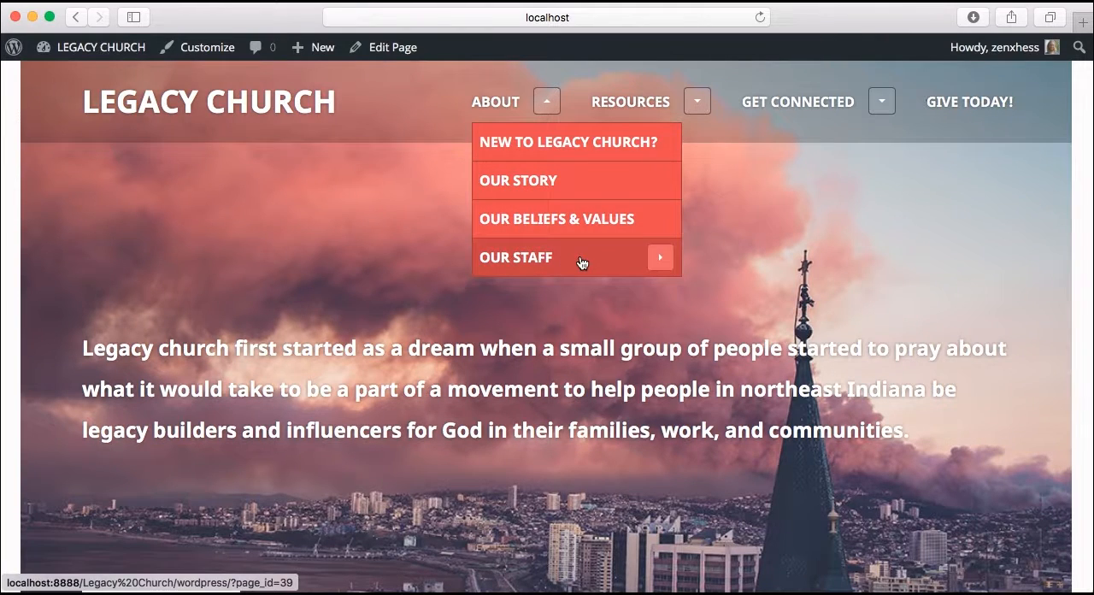
click(660, 261)
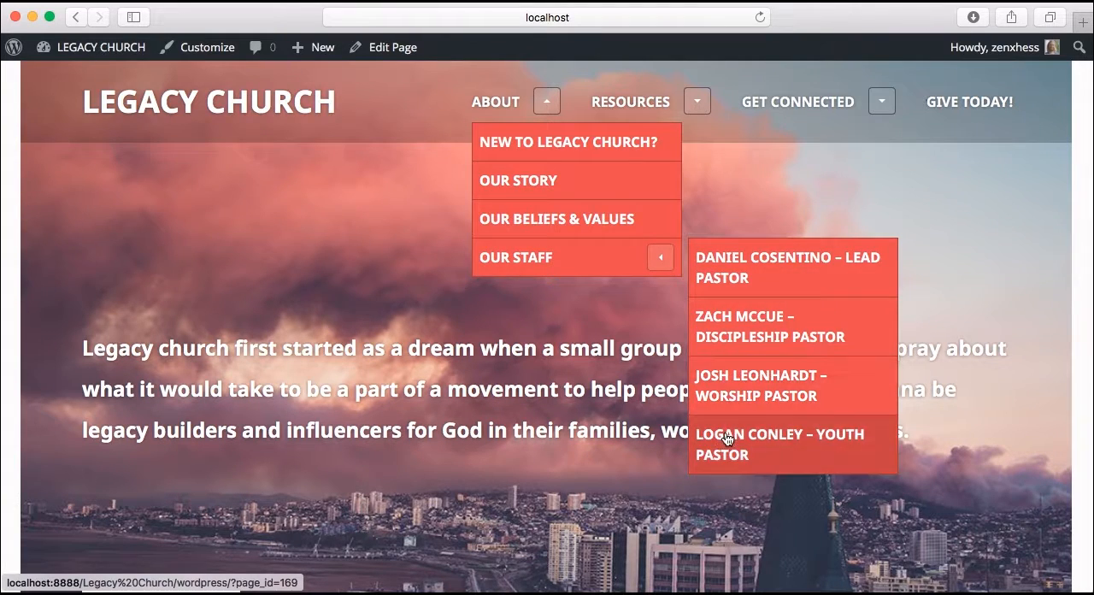
click(547, 104)
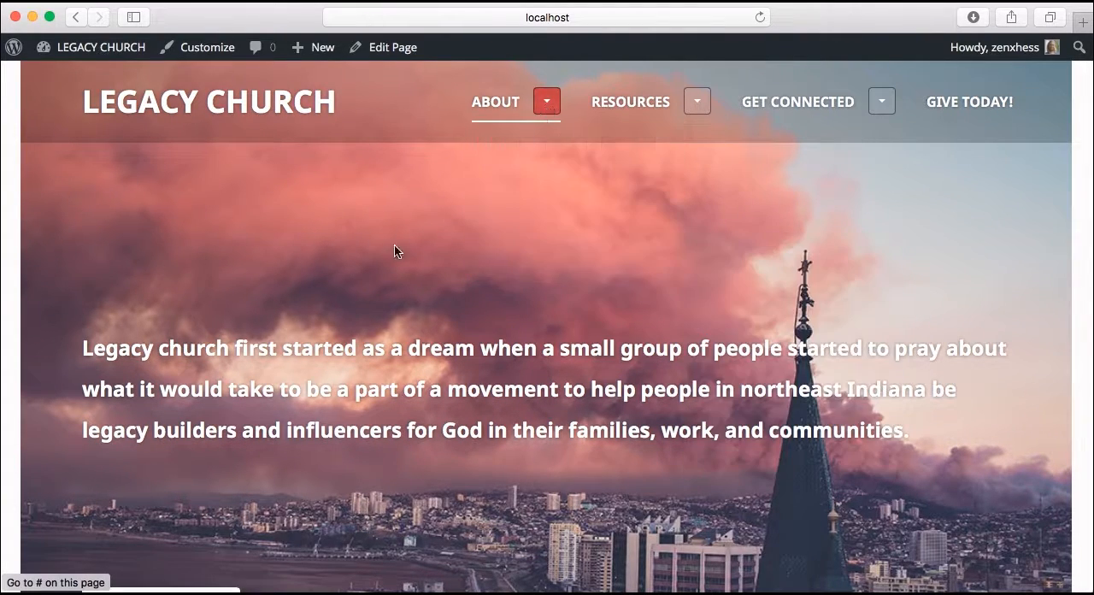
Examine the home page from the header image through the No Longer a Dream, Need Something? and Follow Us widgets
scroll(348, 285, down, 1)
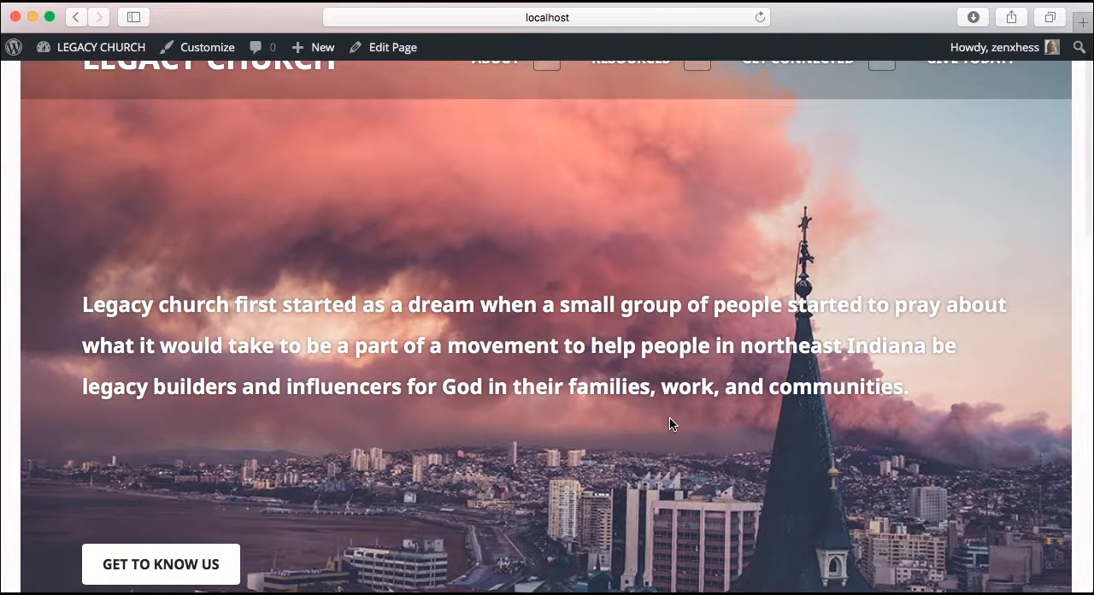
scroll(670, 422, down, 2)
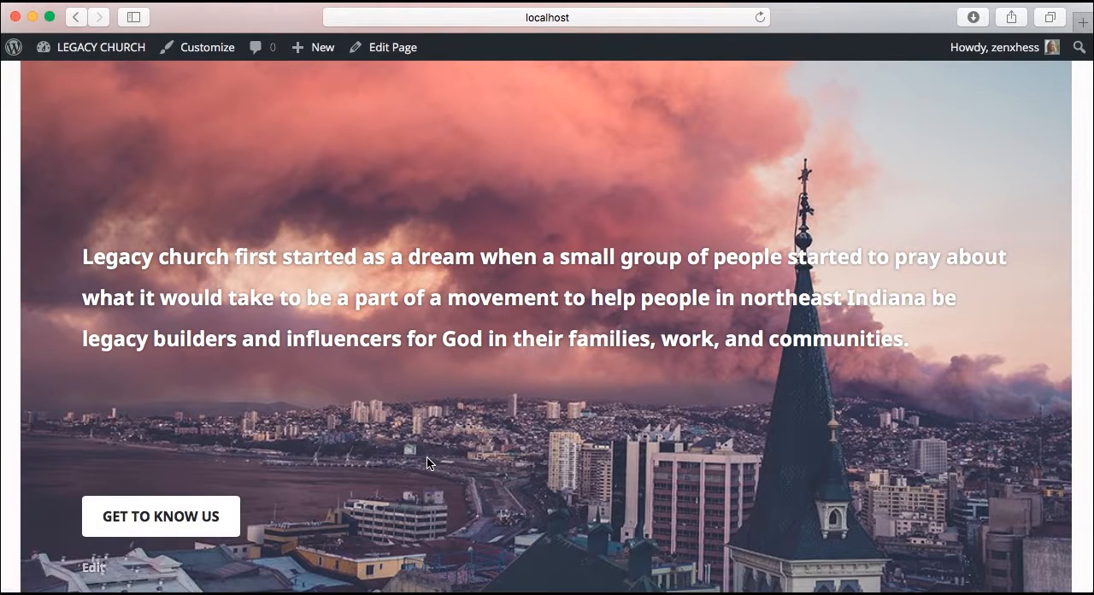
scroll(427, 457, down, 1)
scroll(427, 457, down, 10)
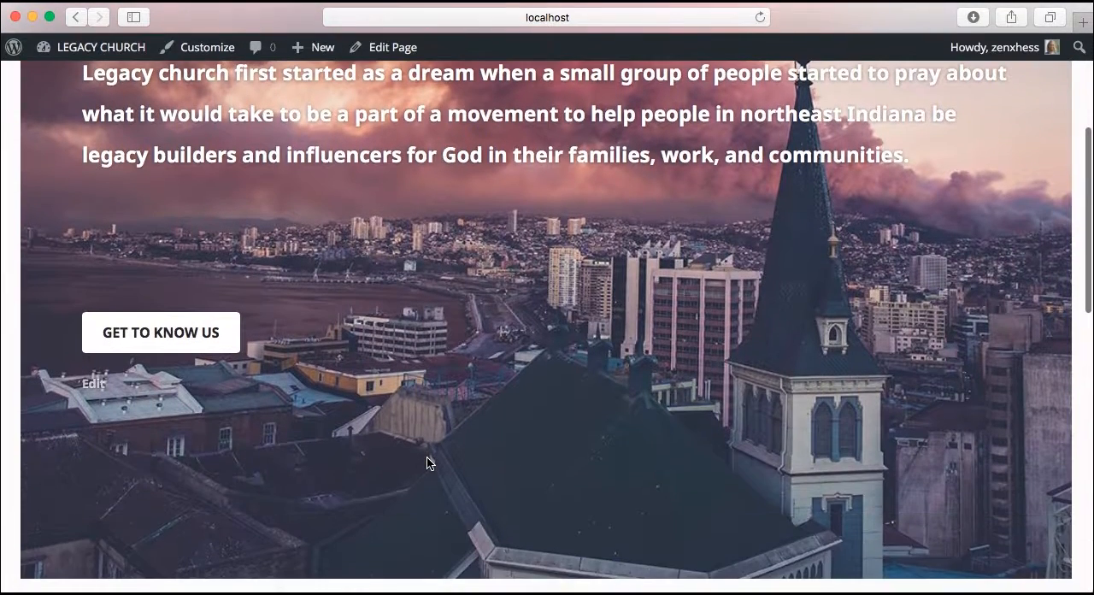
scroll(427, 462, down, 10)
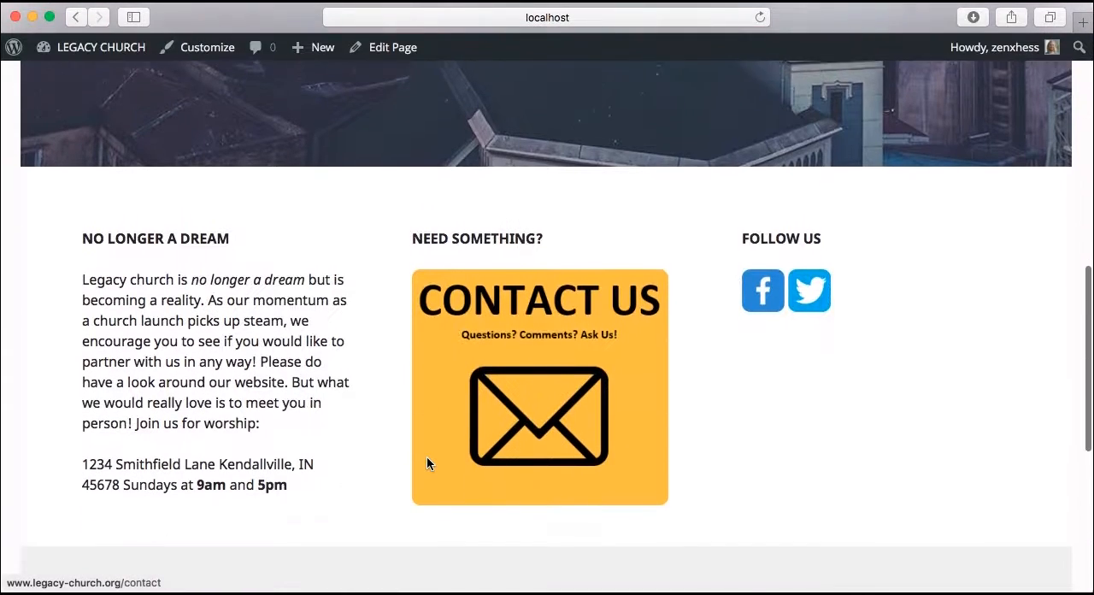
scroll(427, 463, down, 2)
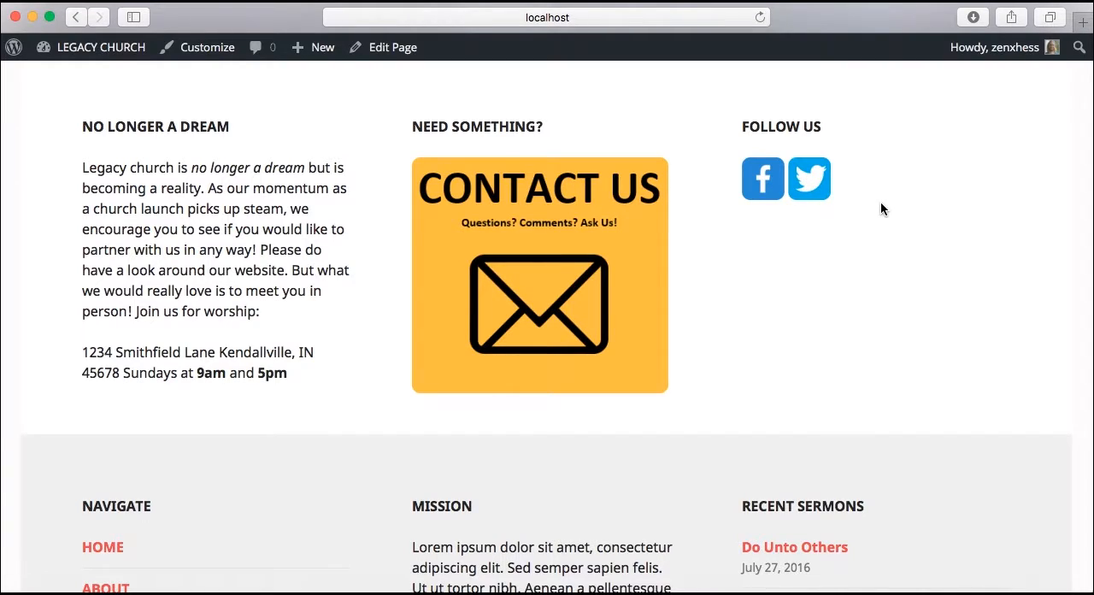
Examine the home page's Navigate, Mission and Recent Sermons footer widgets, and return to the header image
scroll(866, 243, down, 8)
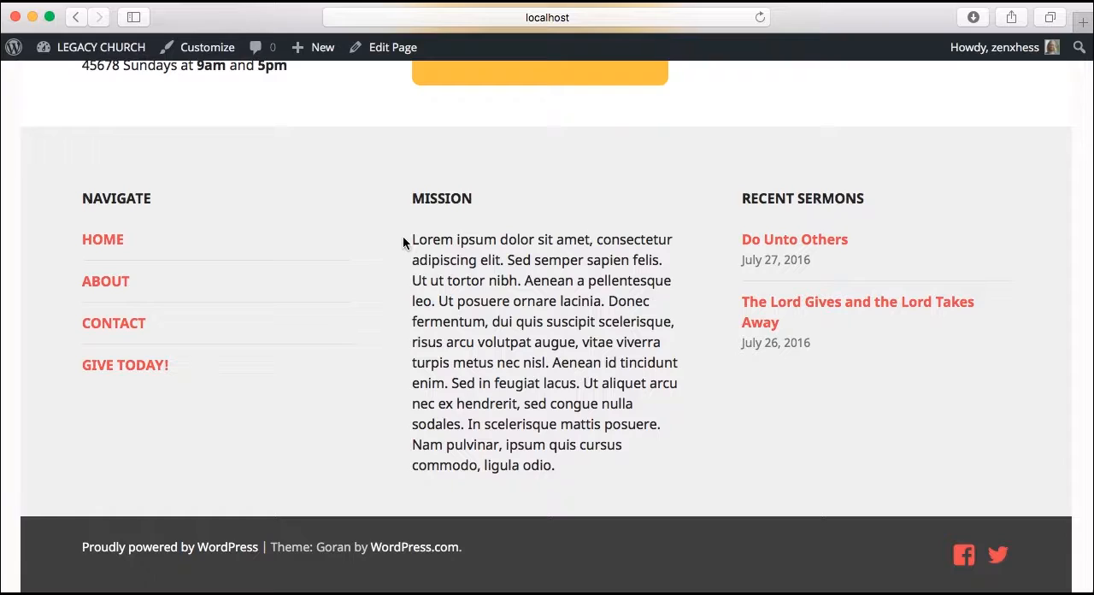
drag(414, 240, 564, 464)
click(564, 464)
scroll(1065, 451, up, 20)
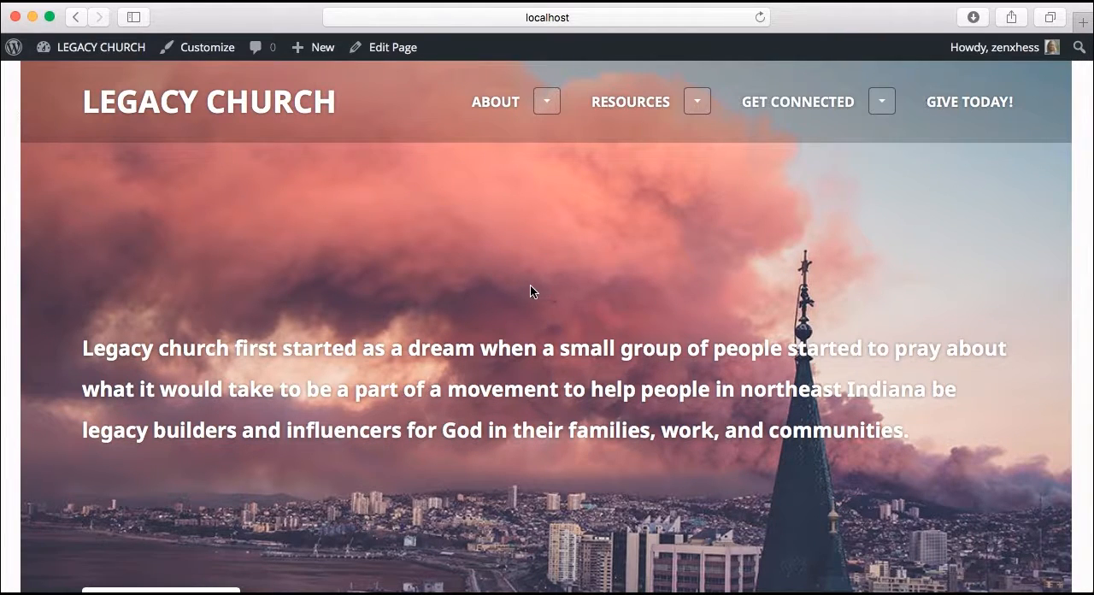
scroll(488, 275, down, 5)
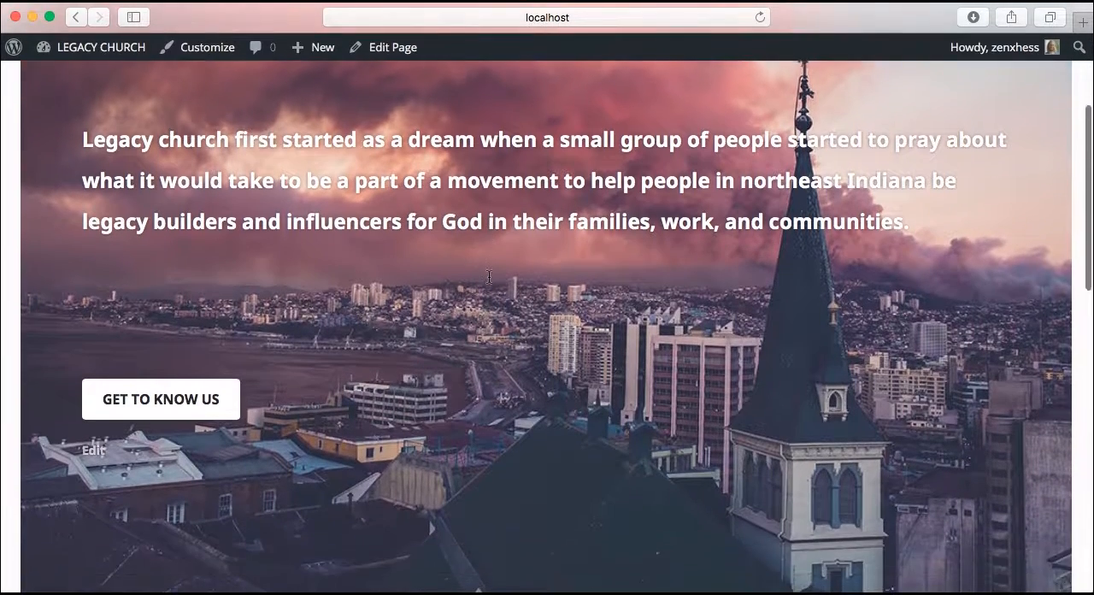
scroll(488, 276, up, 5)
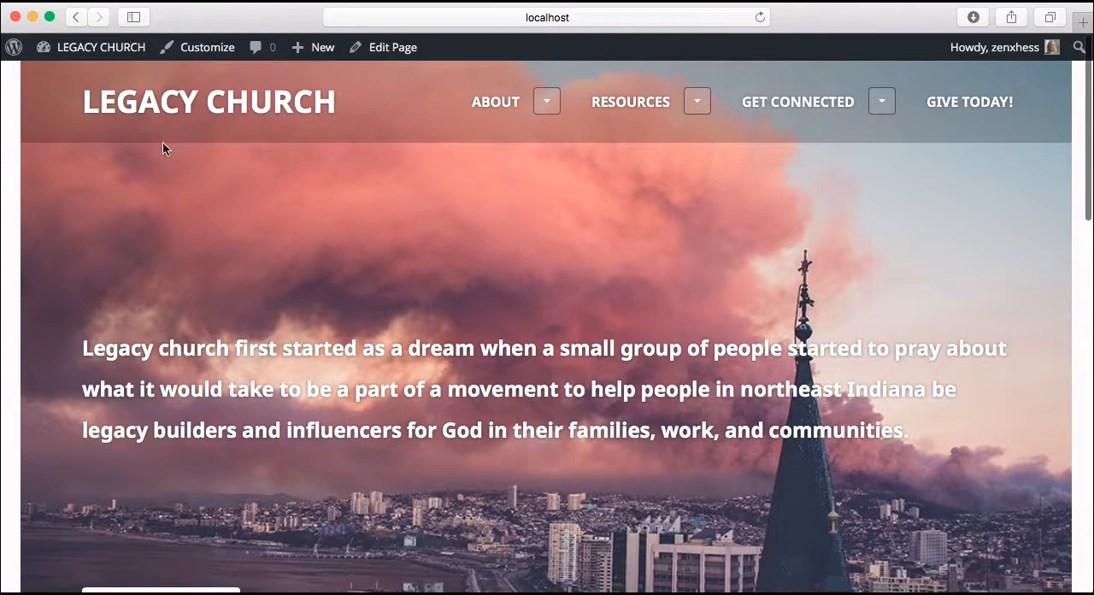
Return to the dashboard and open the Home front page for editing from the list of all pages
mouse_move(88, 47)
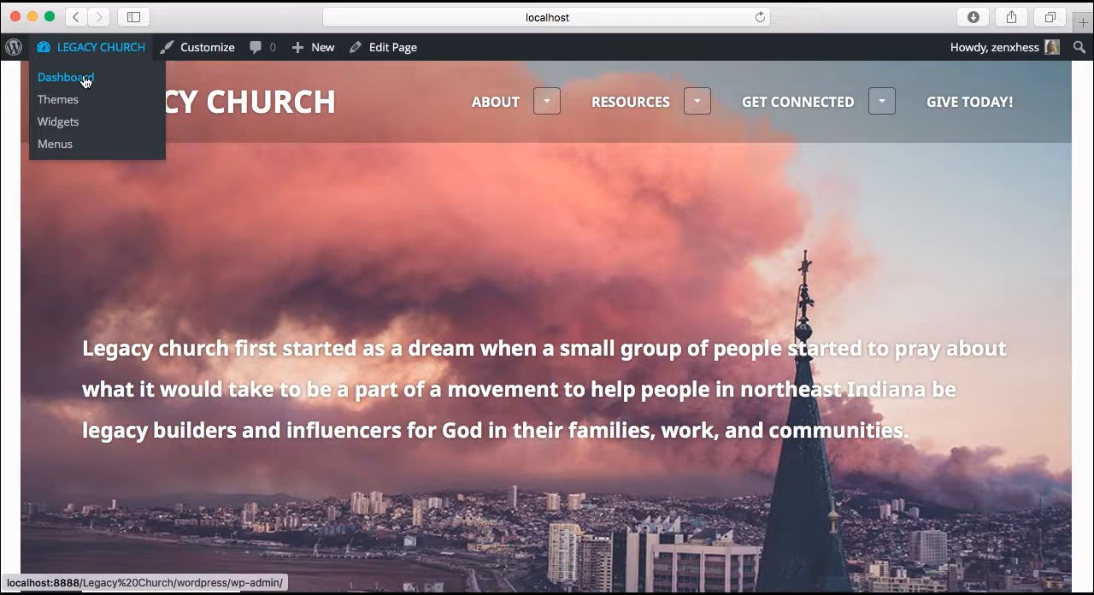
click(83, 78)
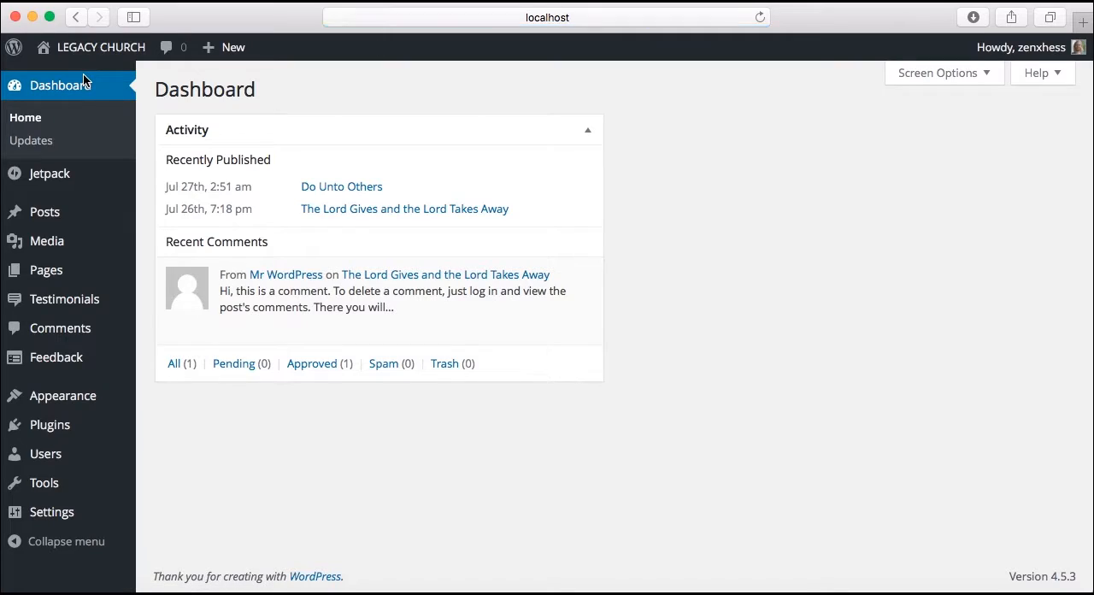
click(53, 270)
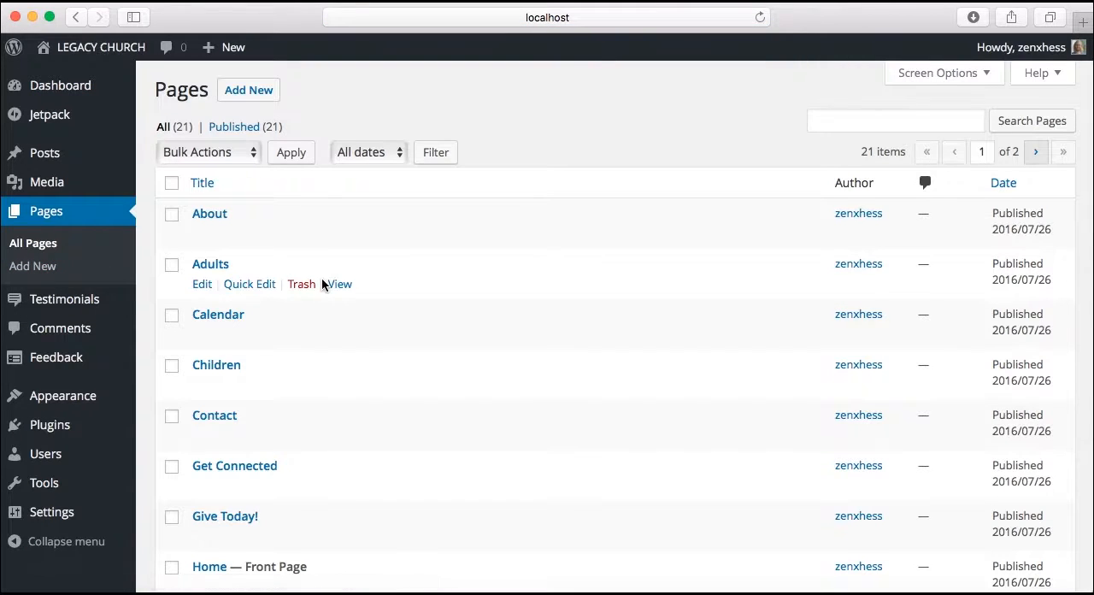
scroll(322, 284, down, 5)
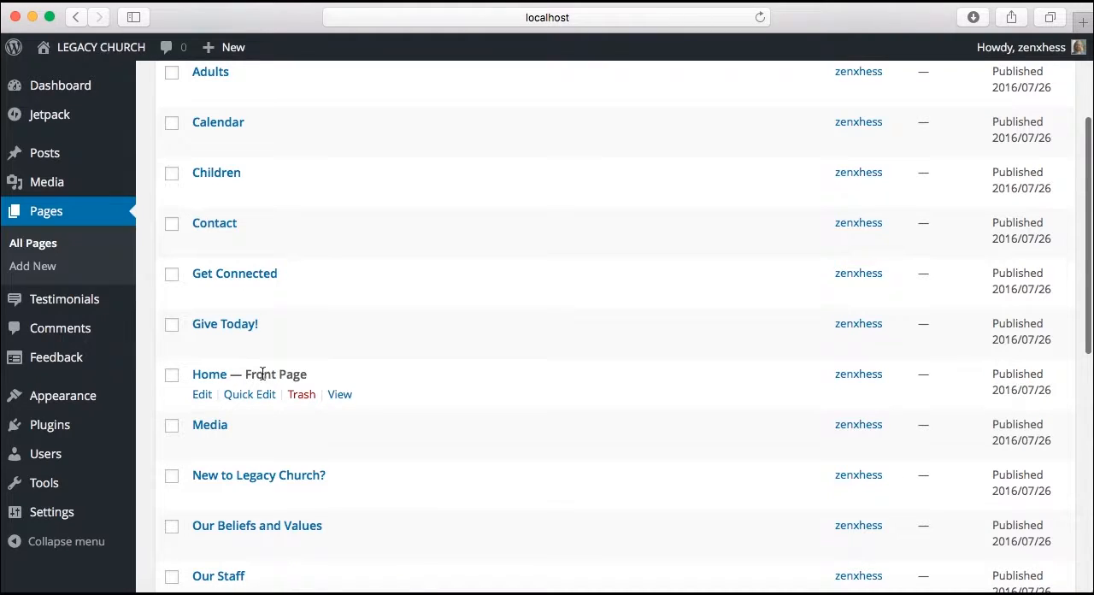
click(207, 376)
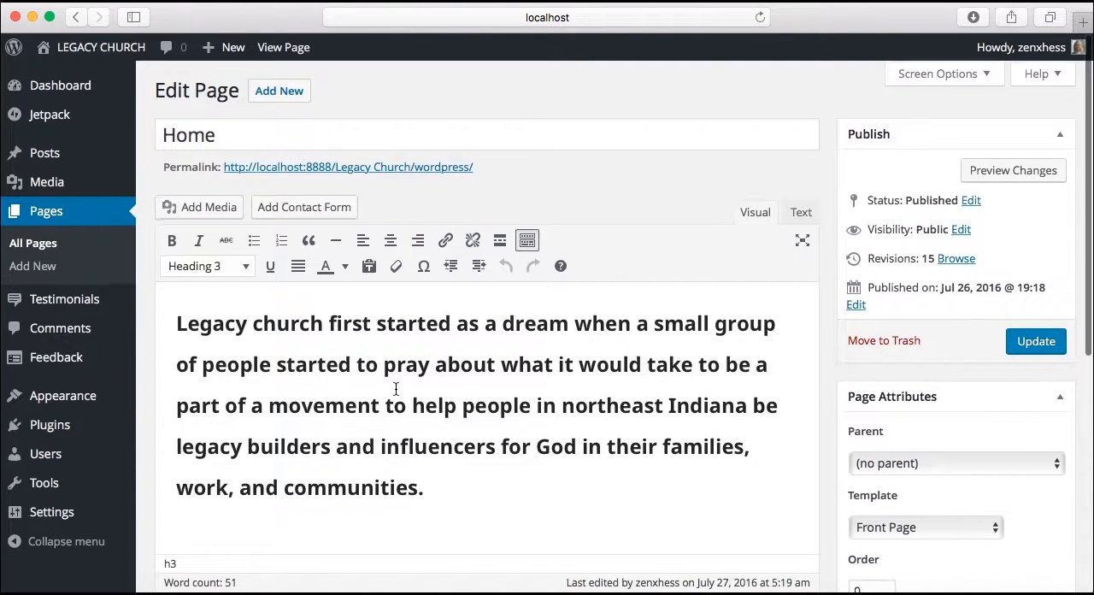
Review the Home page's text, Get to Know Us button and featured image in the editor
scroll(396, 389, down, 4)
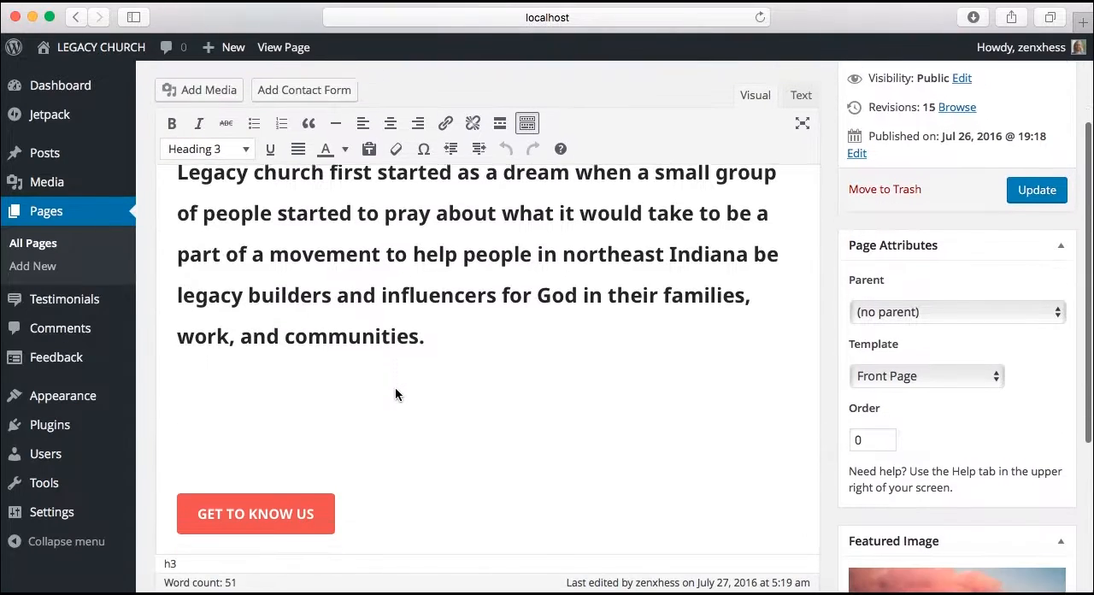
scroll(394, 394, down, 4)
scroll(395, 392, up, 5)
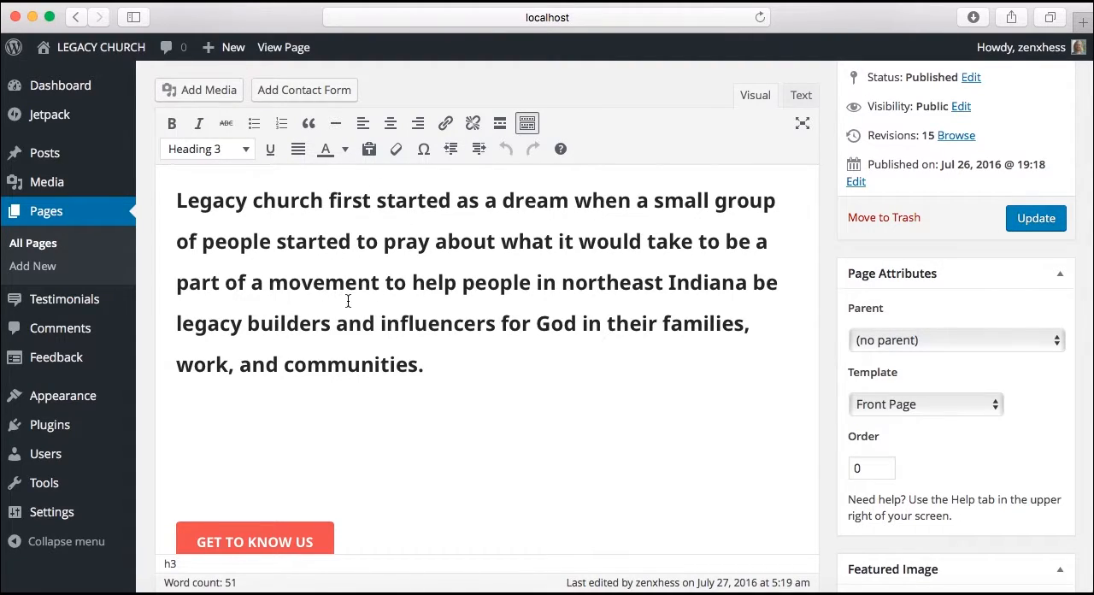
scroll(349, 301, down, 2)
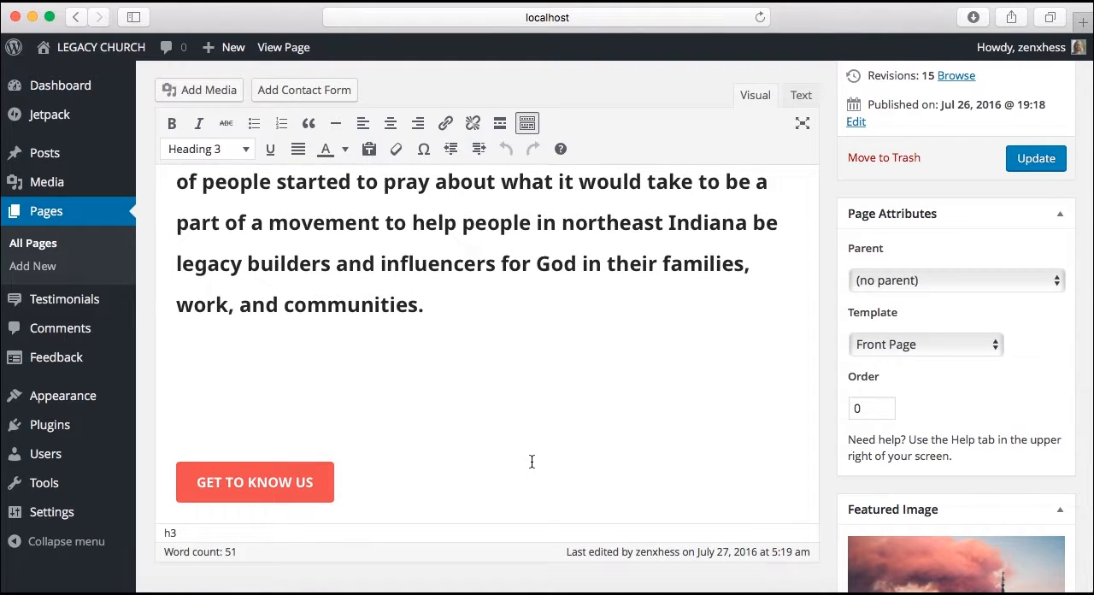
scroll(865, 434, down, 6)
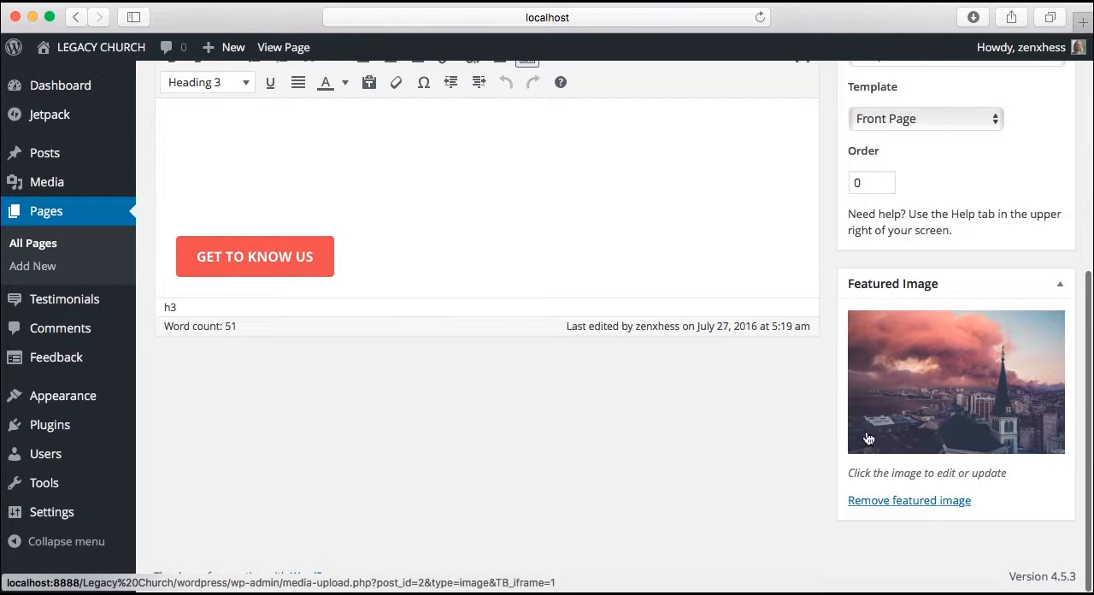
Browse the media library for the Home page's featured image and check the selected church image's pixel dimensions
click(960, 363)
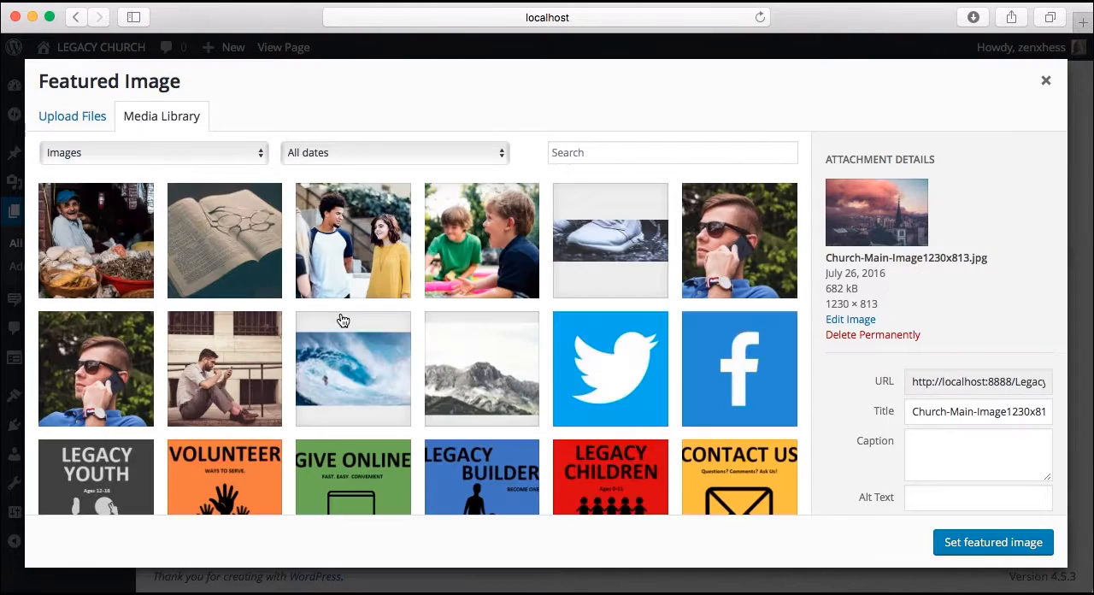
scroll(439, 320, down, 3)
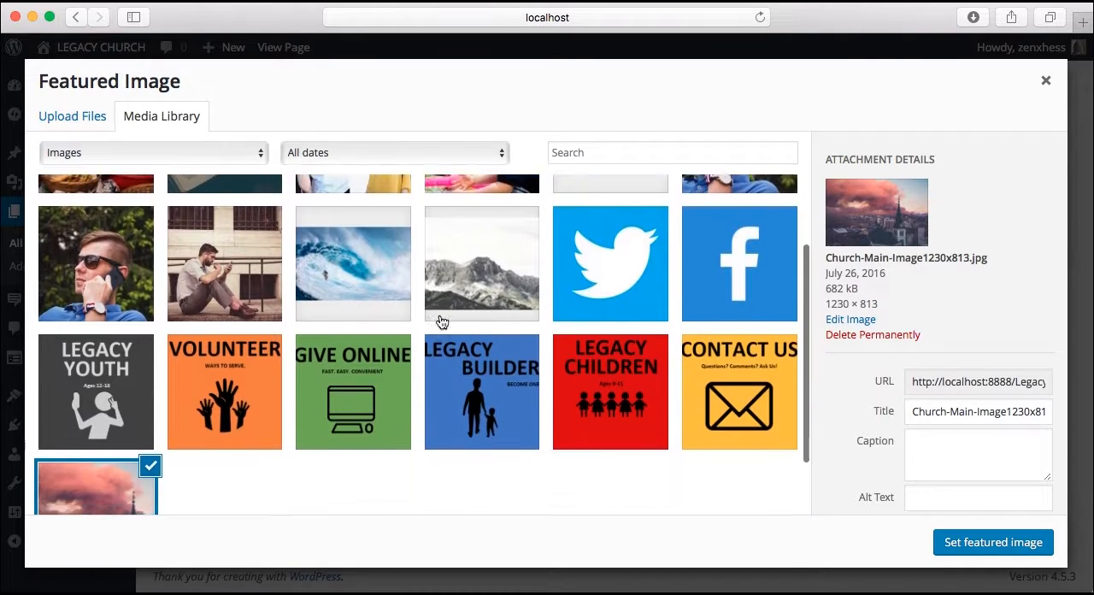
scroll(442, 322, down, 2)
scroll(442, 321, up, 5)
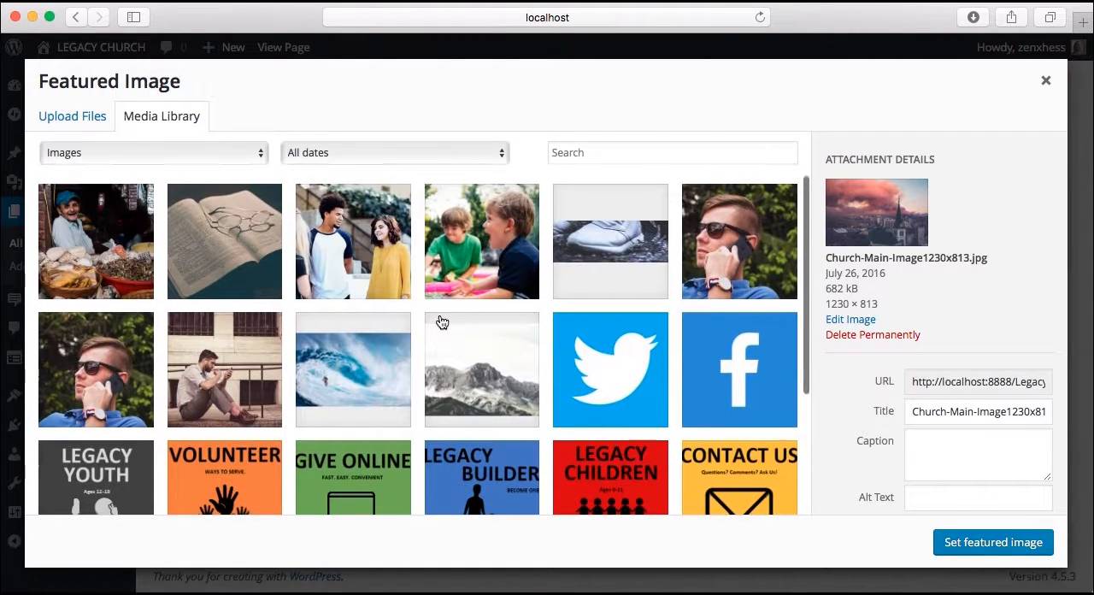
scroll(389, 338, down, 3)
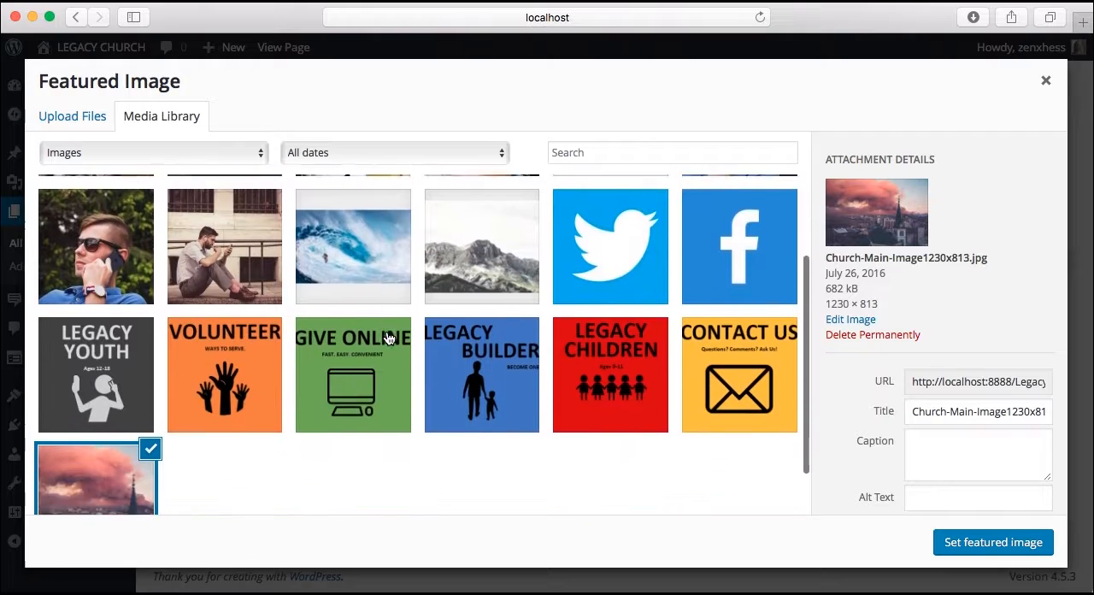
scroll(388, 339, down, 2)
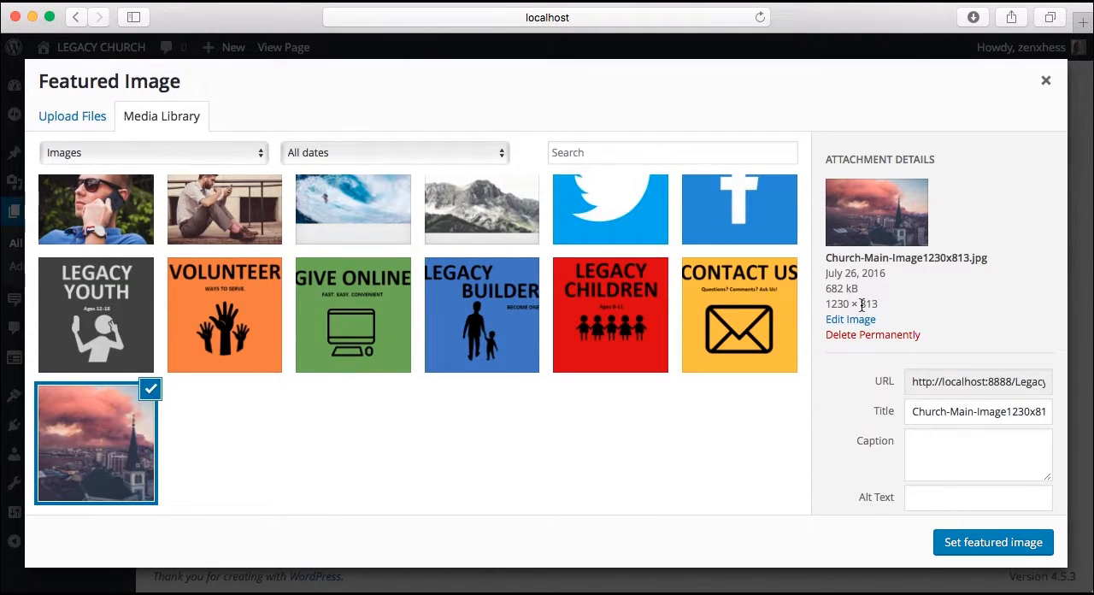
double_click(861, 303)
click(901, 306)
Close the Featured Image dialog, open the LEGACY CHURCH site in a new browser tab and inspect its header image
click(104, 47)
mouse_move(104, 48)
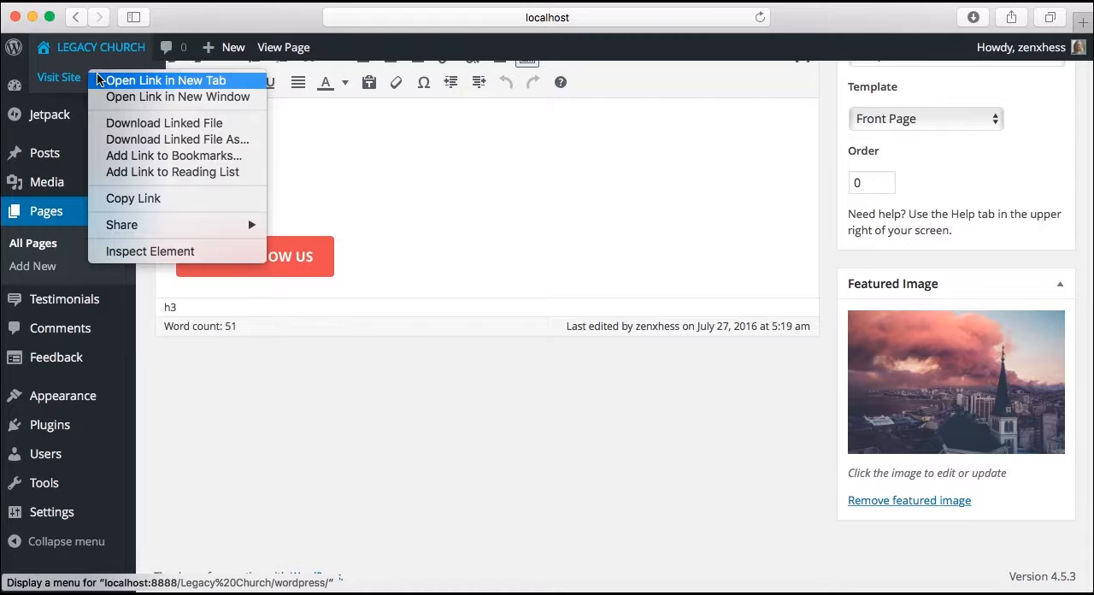
click(101, 80)
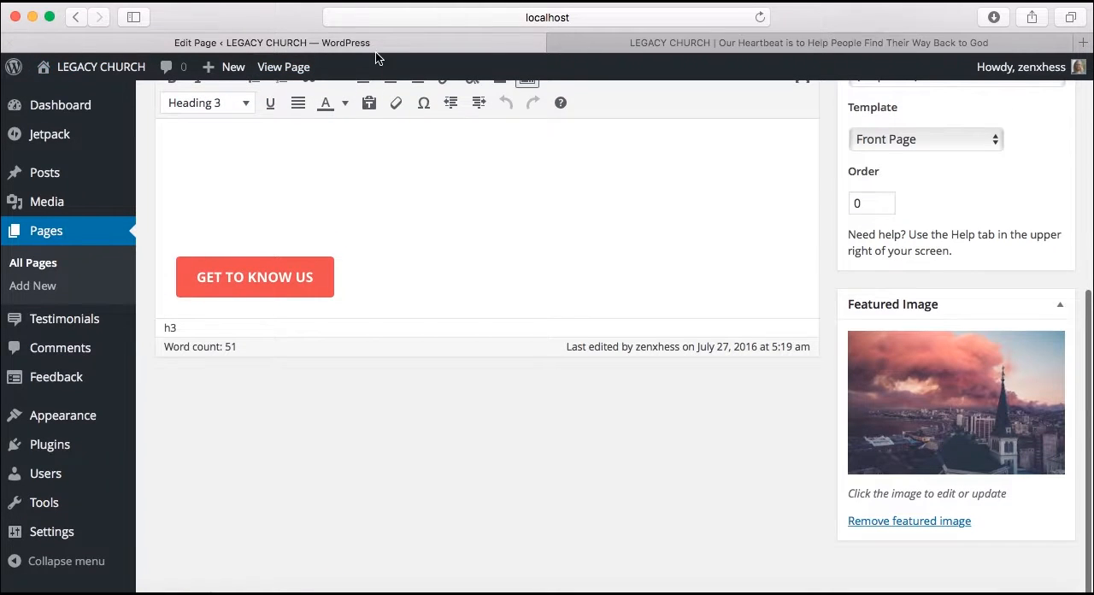
click(610, 45)
scroll(493, 288, down, 3)
scroll(496, 294, down, 5)
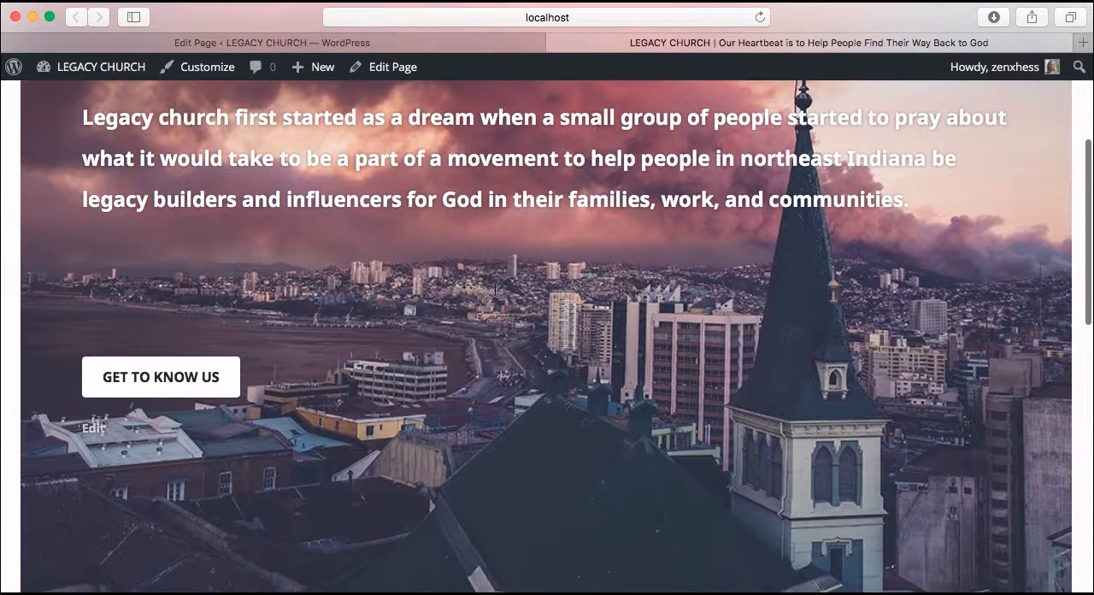
scroll(494, 291, up, 6)
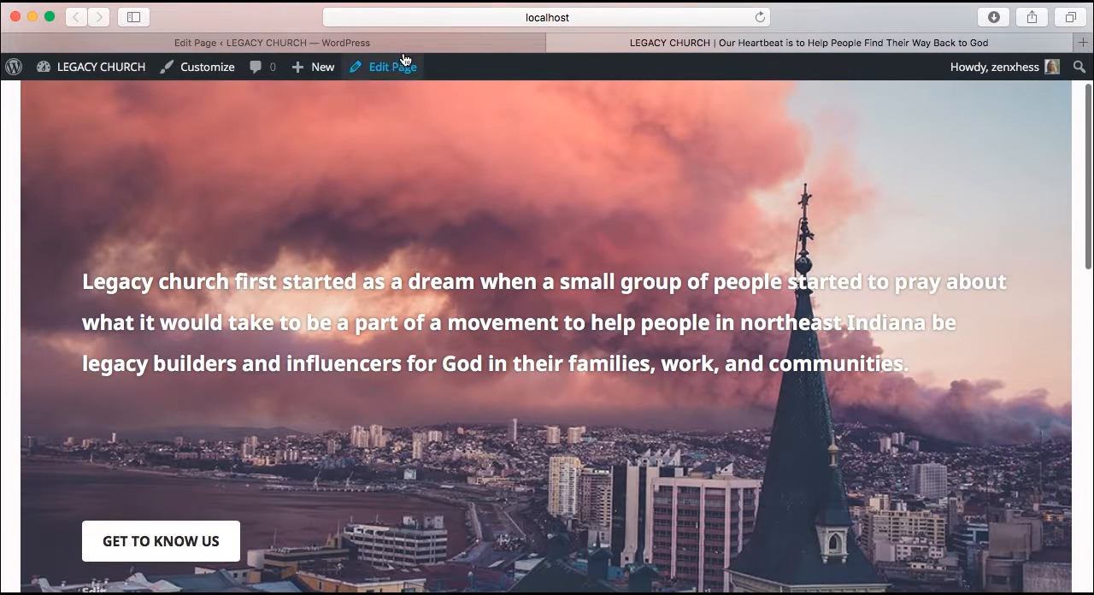
Return to the Home page editor and view the file upload option for the featured image without changing it
click(403, 43)
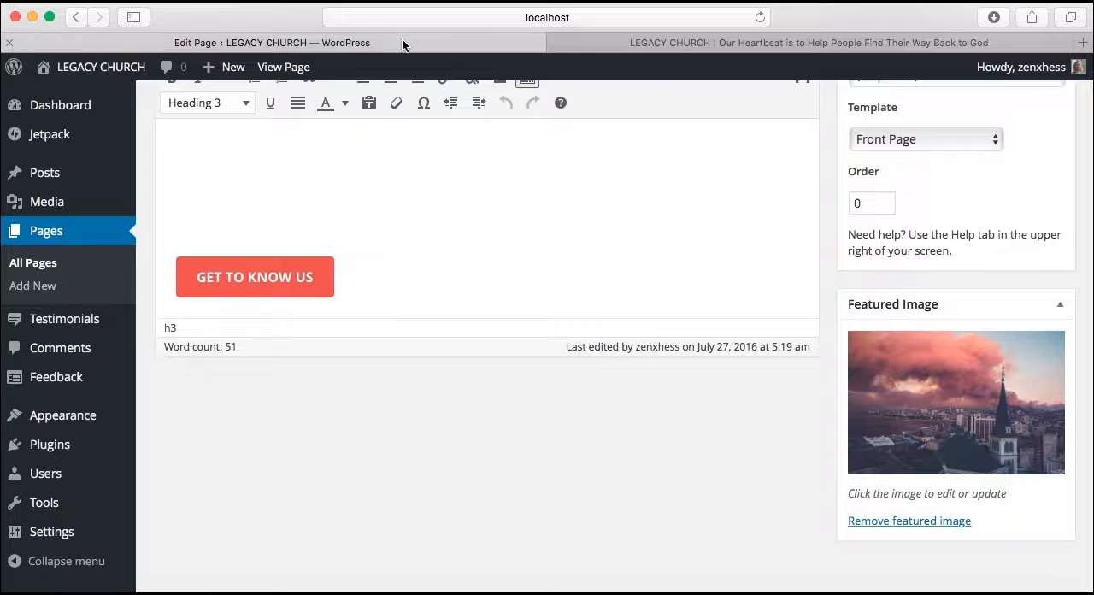
click(923, 435)
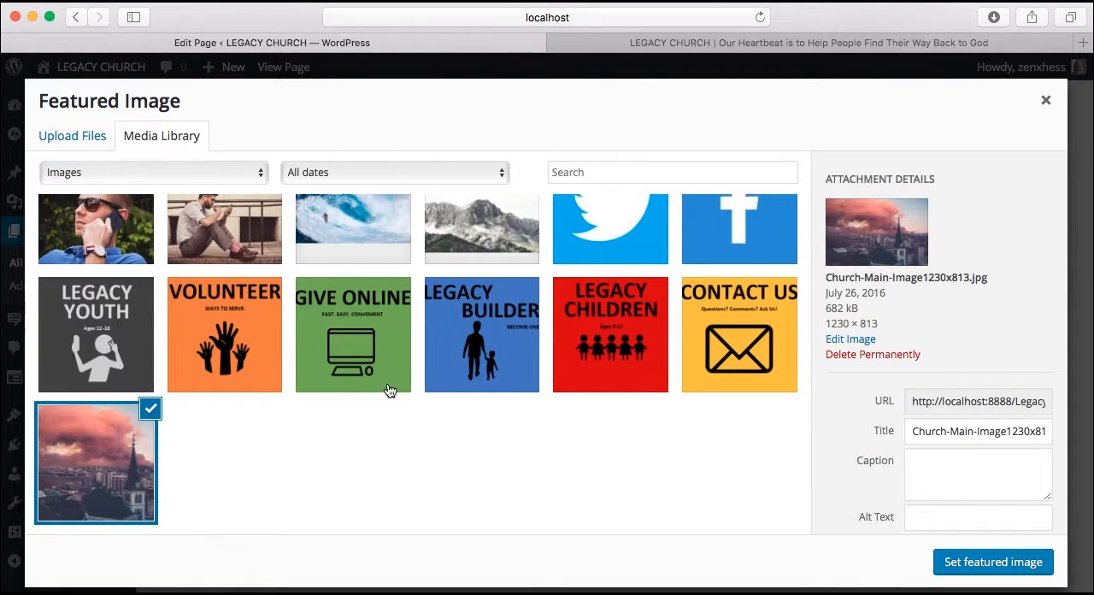
click(80, 144)
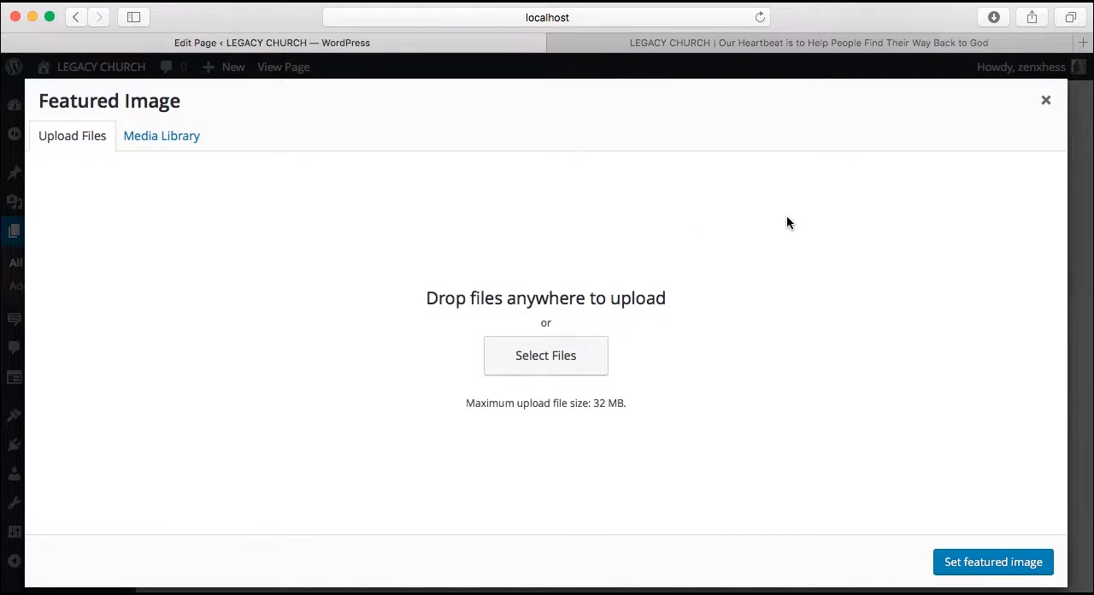
click(1044, 101)
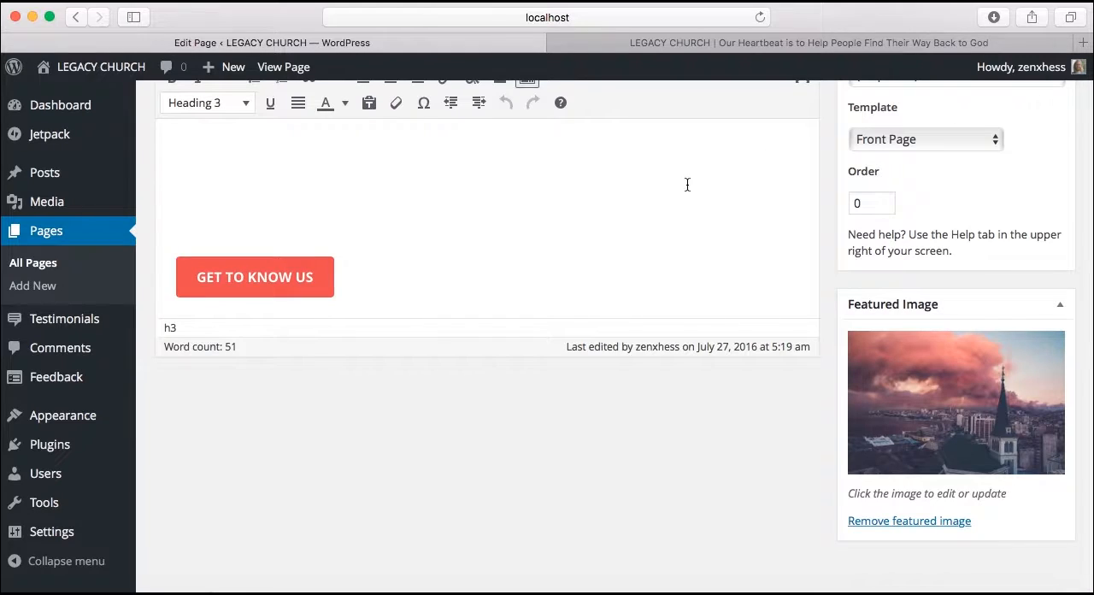
Recheck the Home page's featured image and publish settings, and update the page
scroll(687, 185, up, 5)
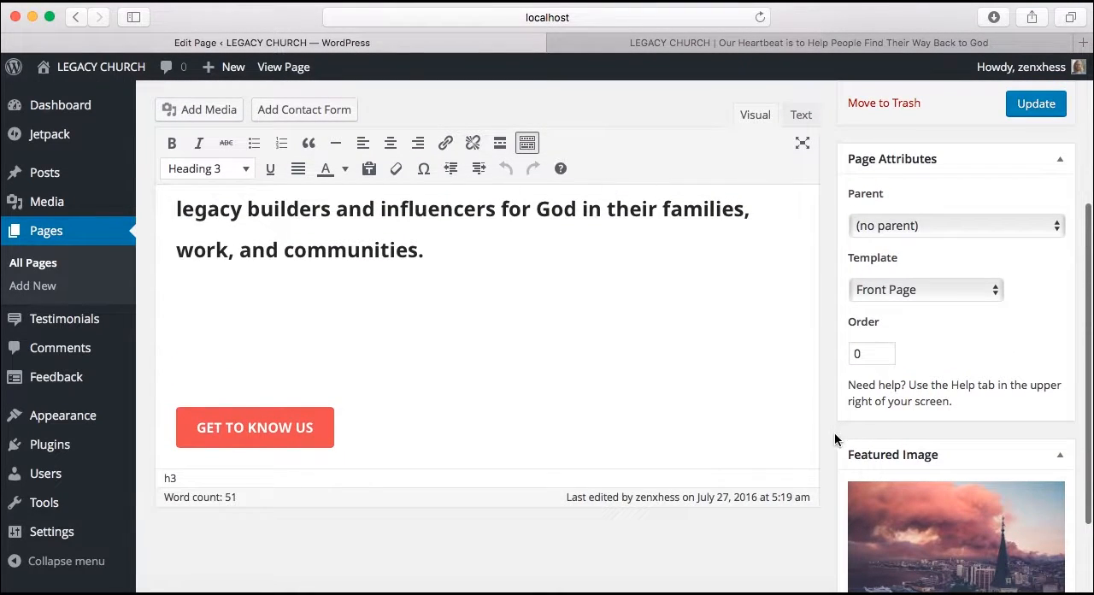
scroll(834, 433, down, 5)
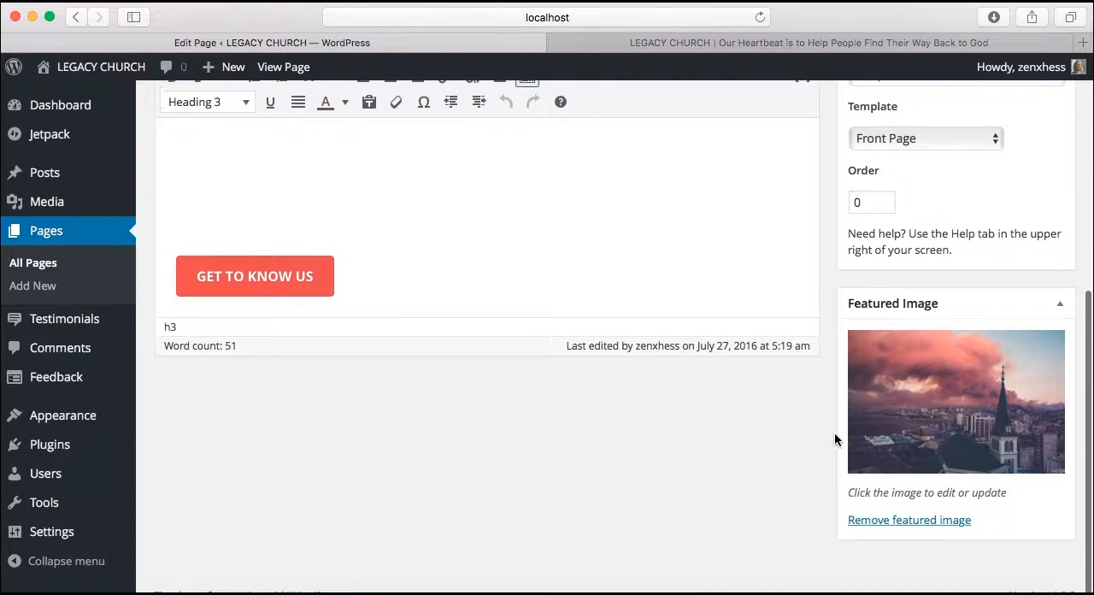
scroll(834, 432, up, 10)
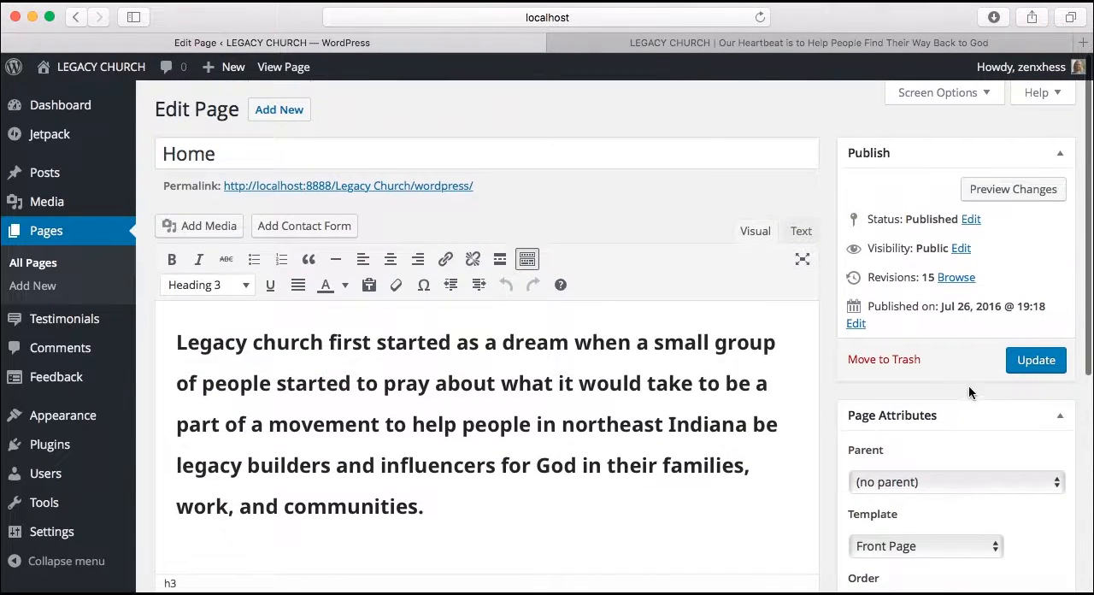
click(1036, 361)
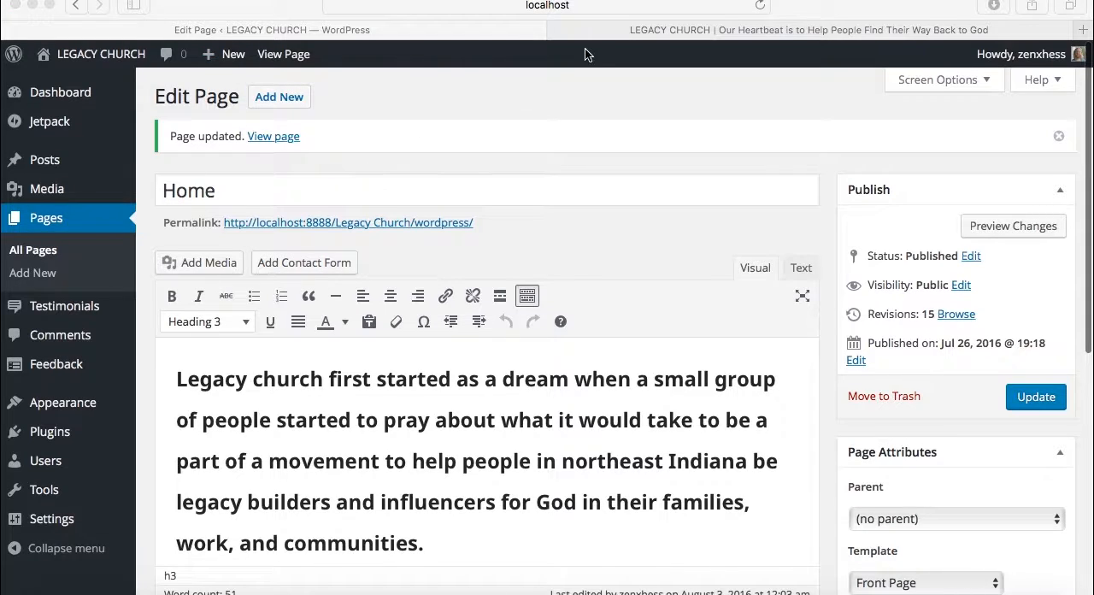
Switch to the live site tab and inspect the address and worship times in the No Longer a Dream widget
click(623, 32)
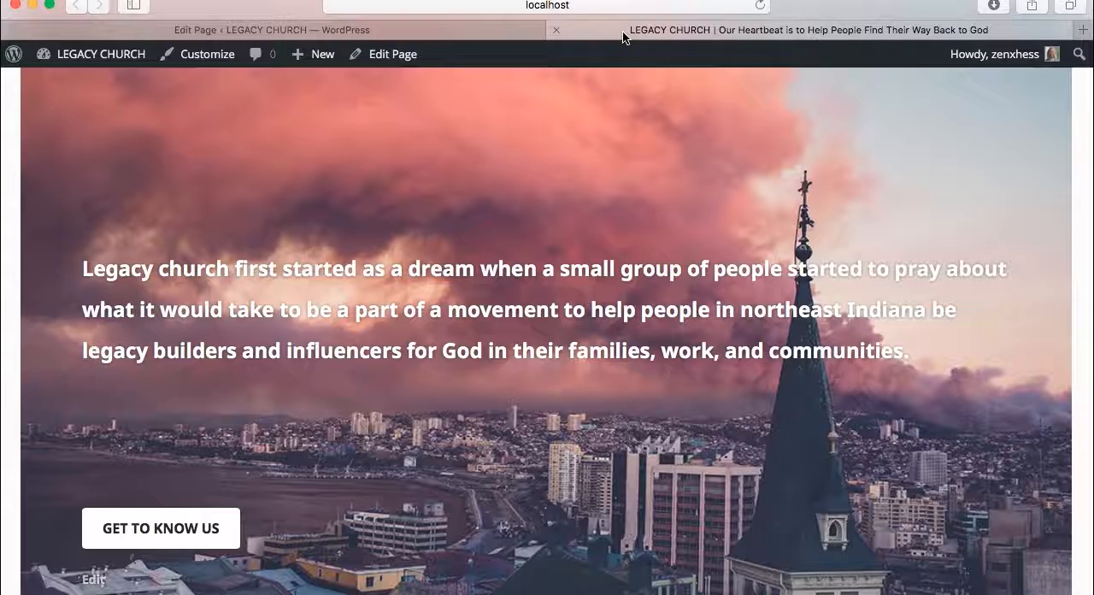
scroll(513, 290, down, 10)
scroll(504, 307, down, 2)
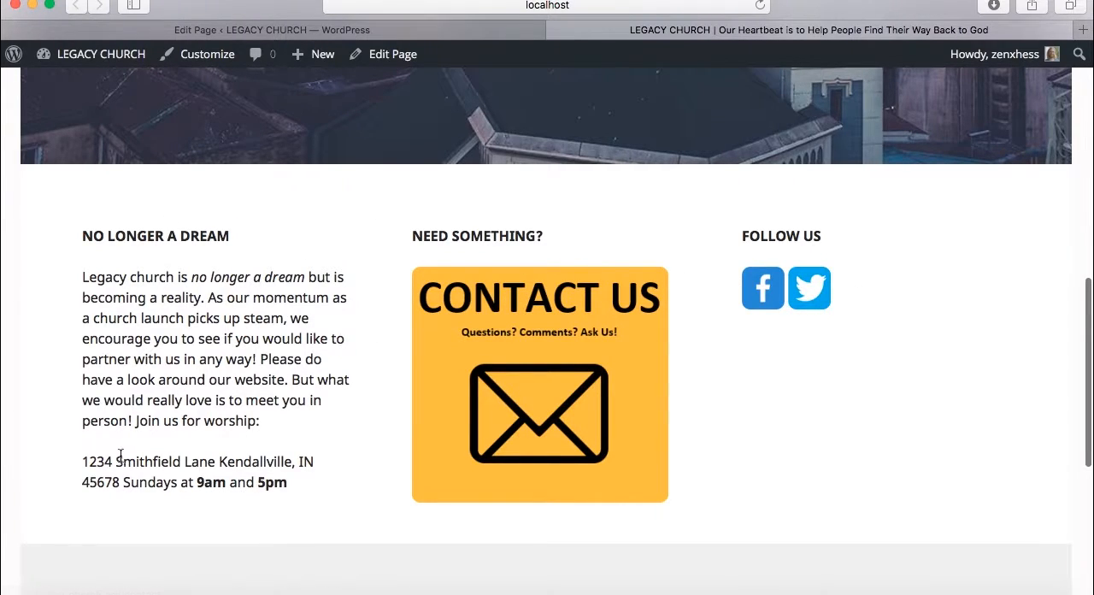
drag(84, 463, 303, 455)
drag(134, 485, 280, 488)
click(295, 466)
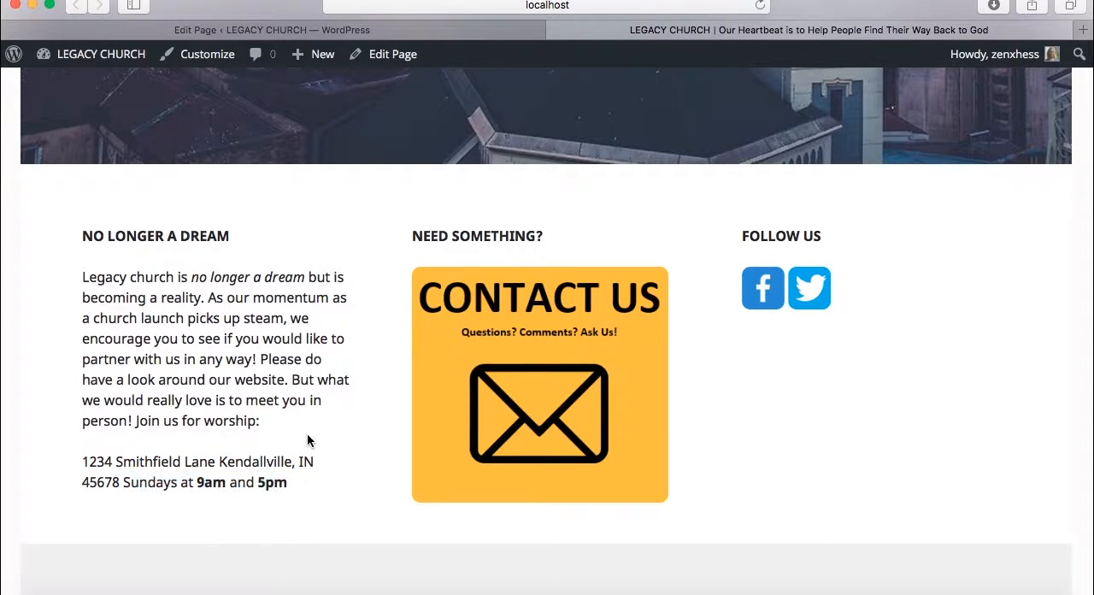
Open the dashboard's Widgets page and compare its widget areas with the three widgets on the live home page
click(376, 54)
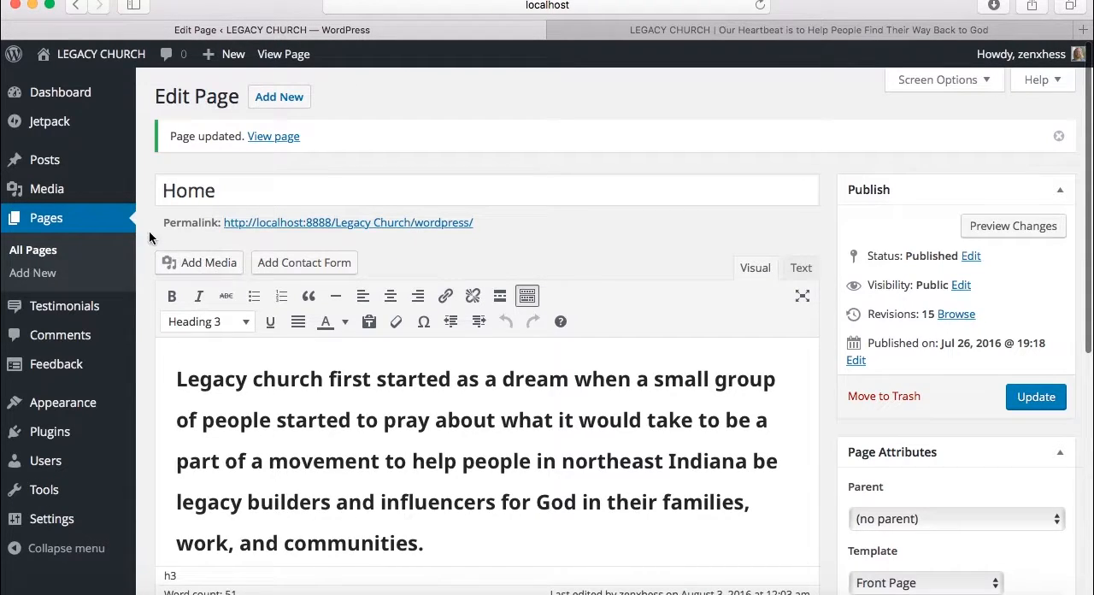
mouse_move(73, 403)
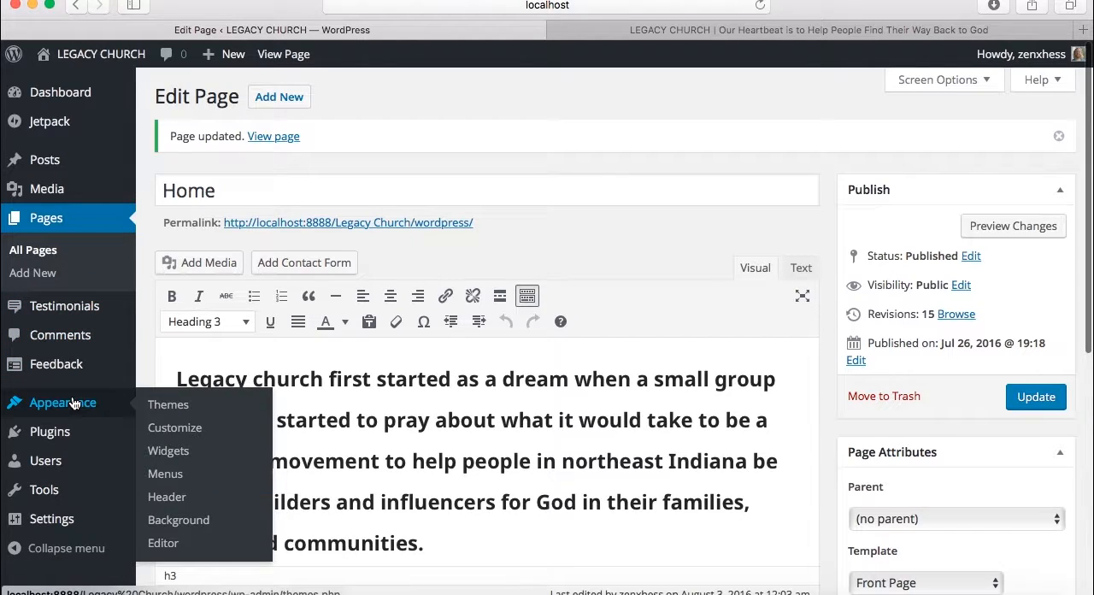
click(167, 450)
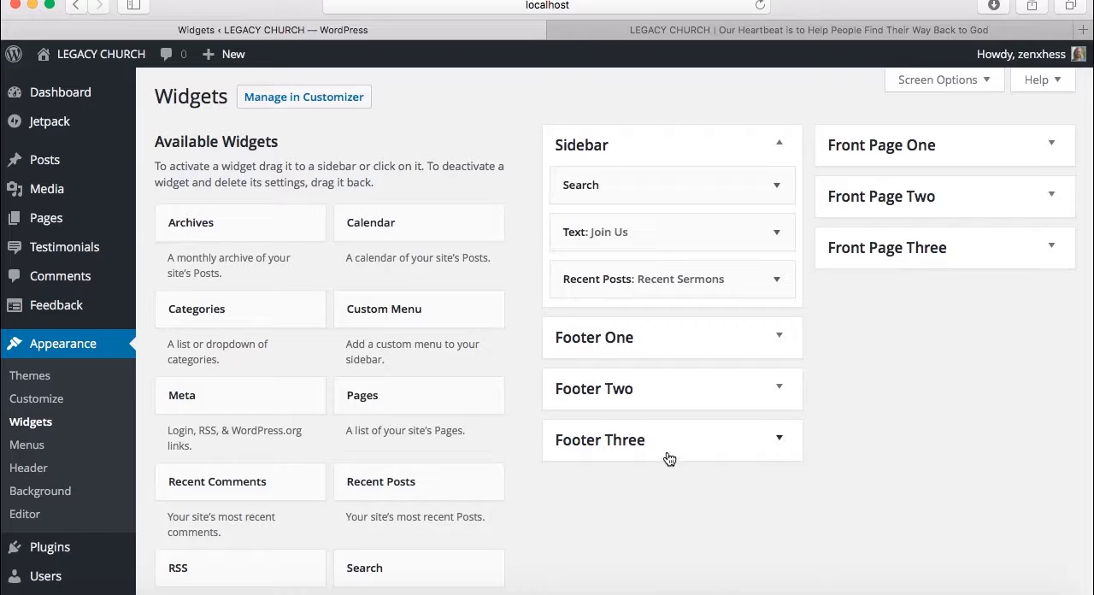
mouse_move(1088, 62)
click(825, 32)
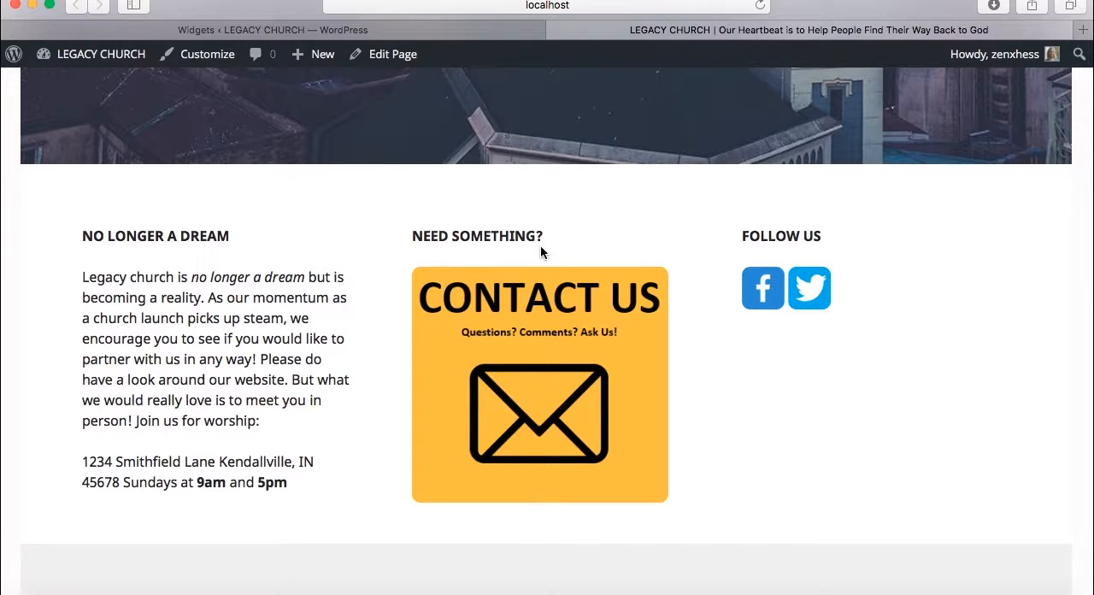
click(425, 30)
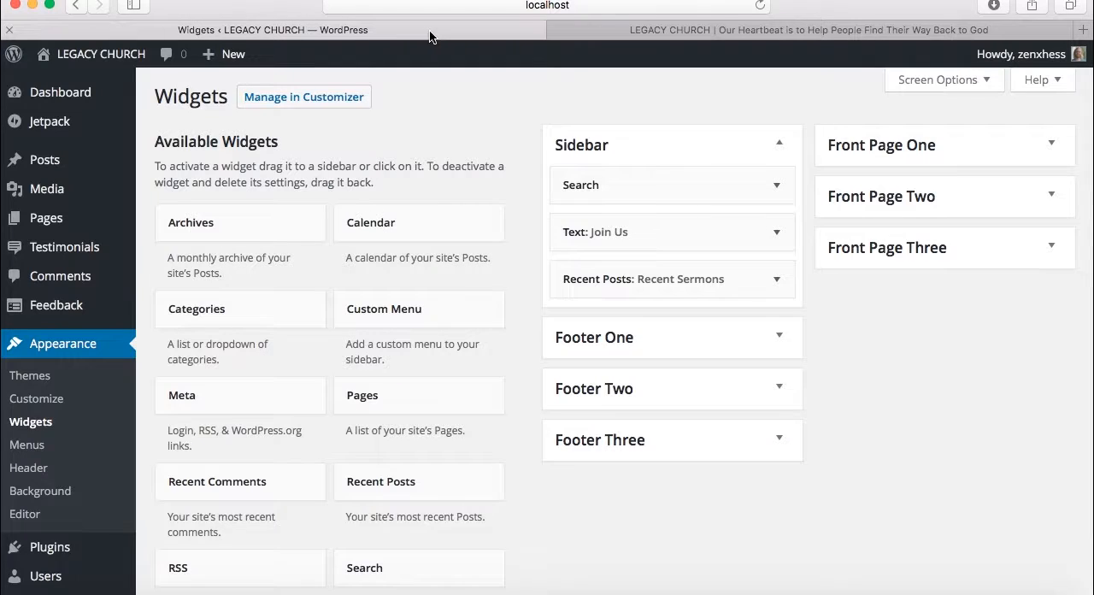
Replace the street name in the church's address in Front Page One's No Longer a Dream text widget and save the widget
click(870, 161)
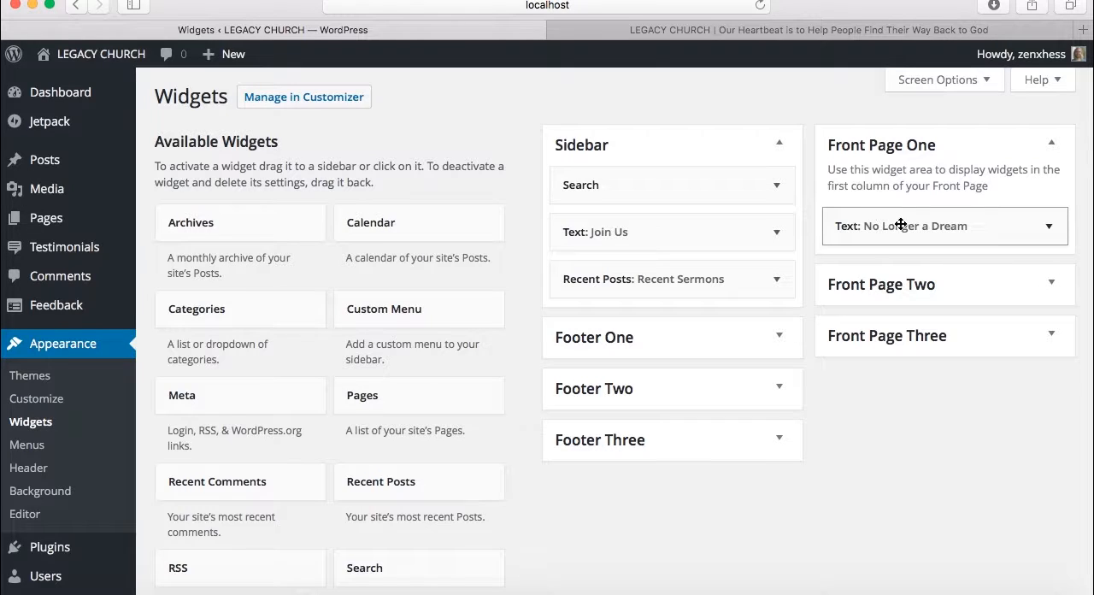
click(959, 226)
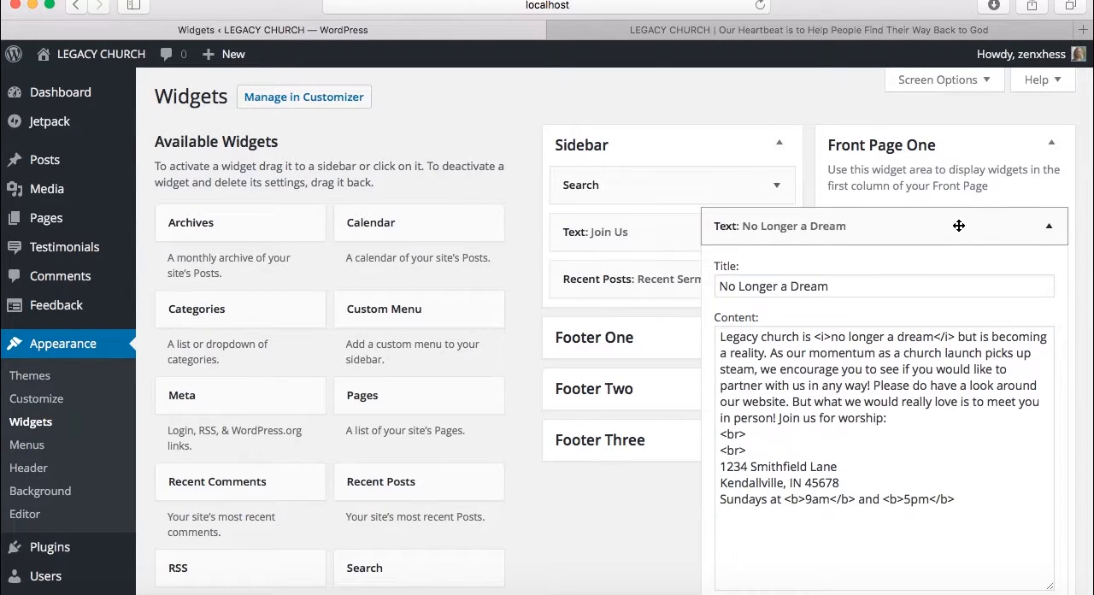
scroll(849, 391, down, 2)
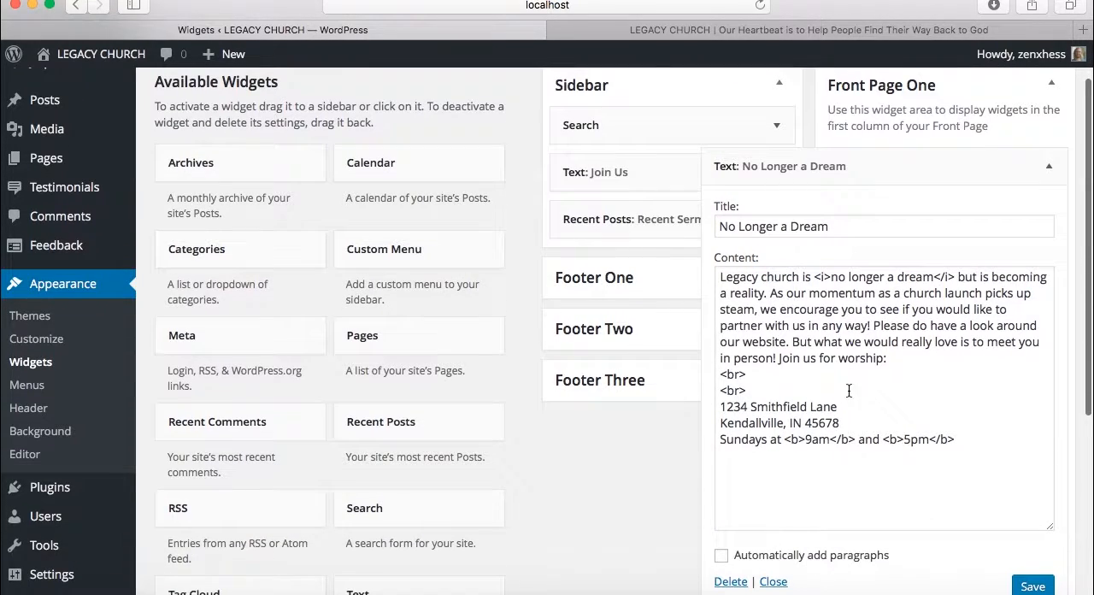
double_click(793, 406)
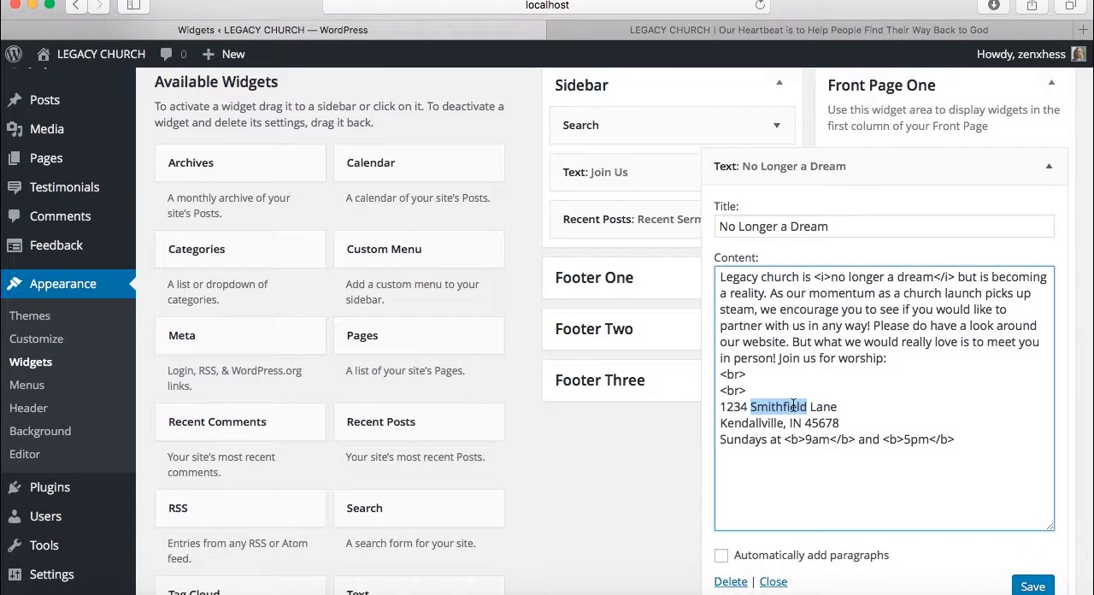
text(Jacksonvi)
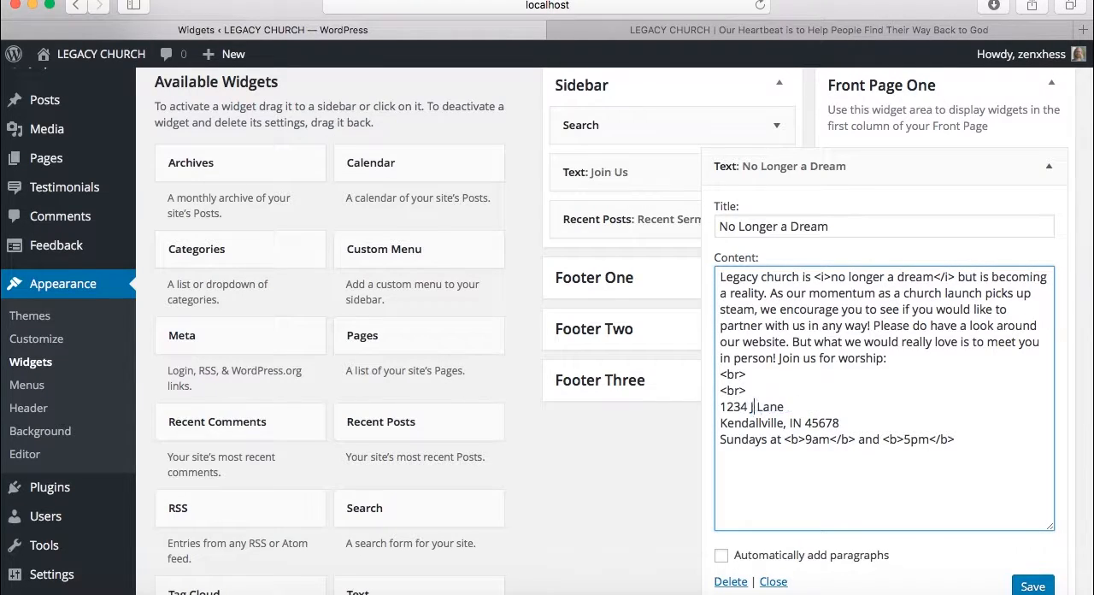
text(lle)
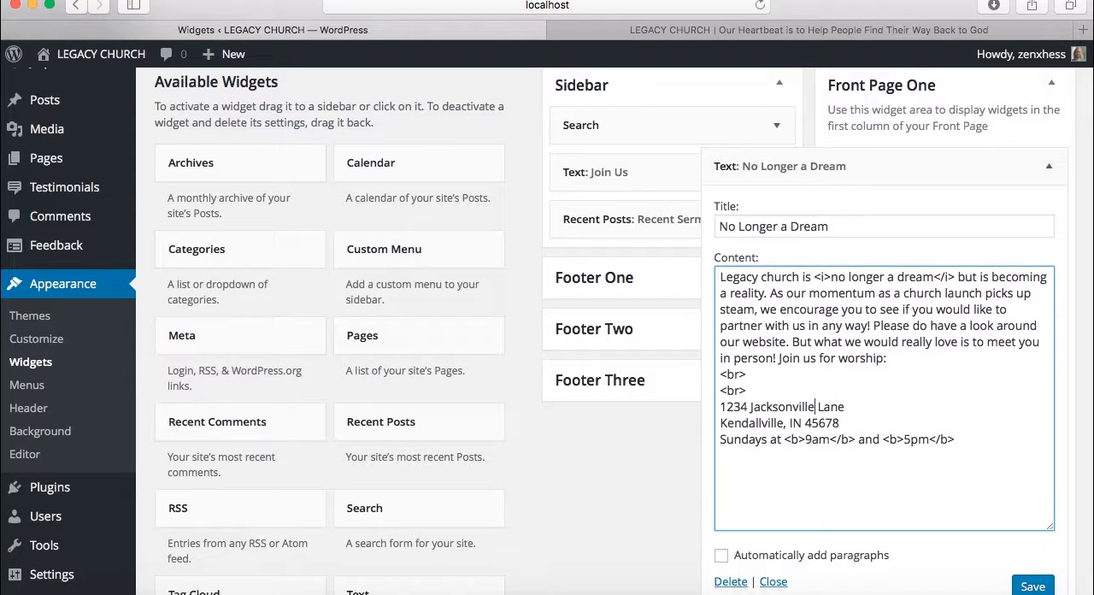
click(1032, 586)
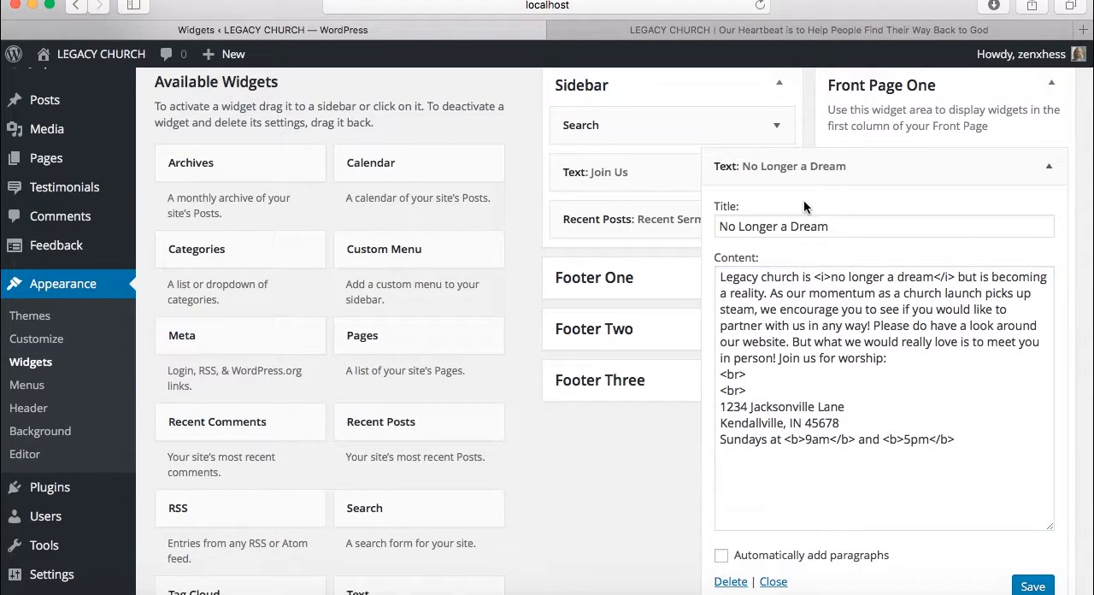
Check the address in the No Longer a Dream widget on the live home page and return to the Widgets page
click(646, 32)
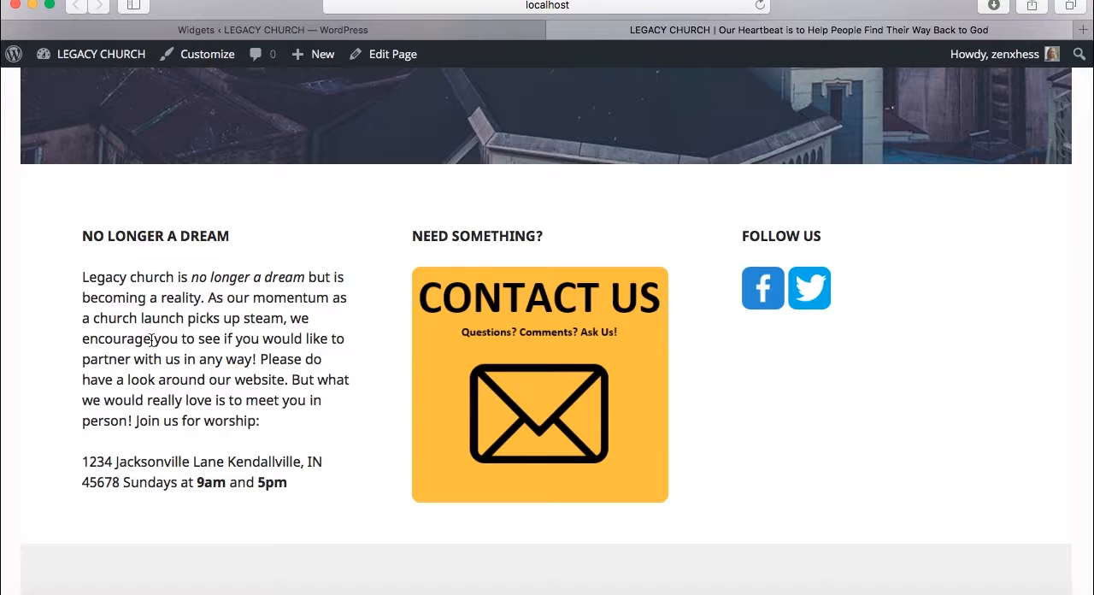
drag(84, 461, 327, 458)
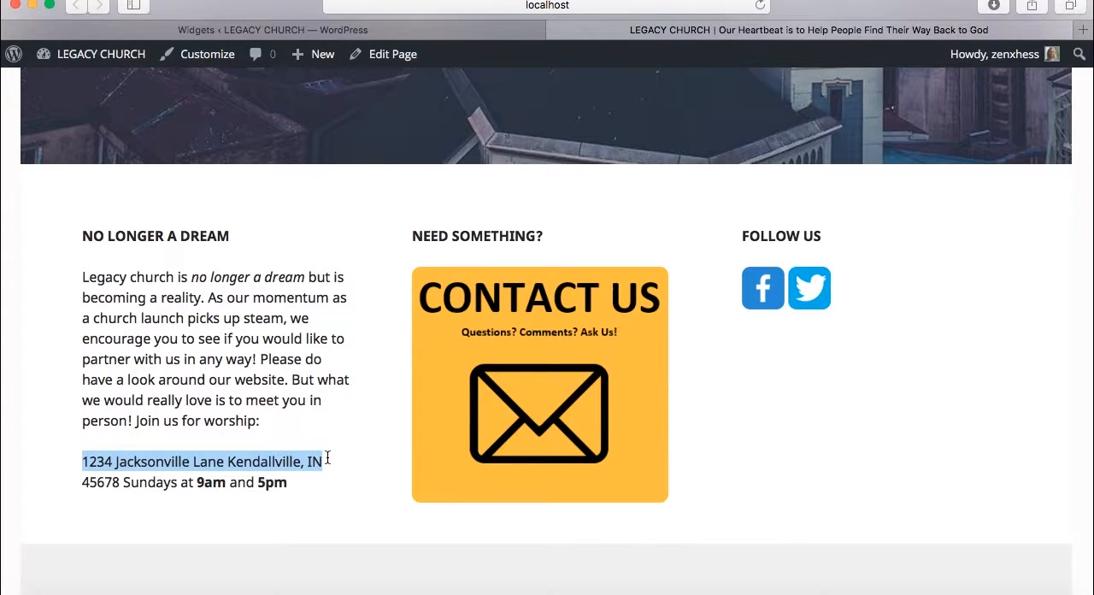
click(726, 380)
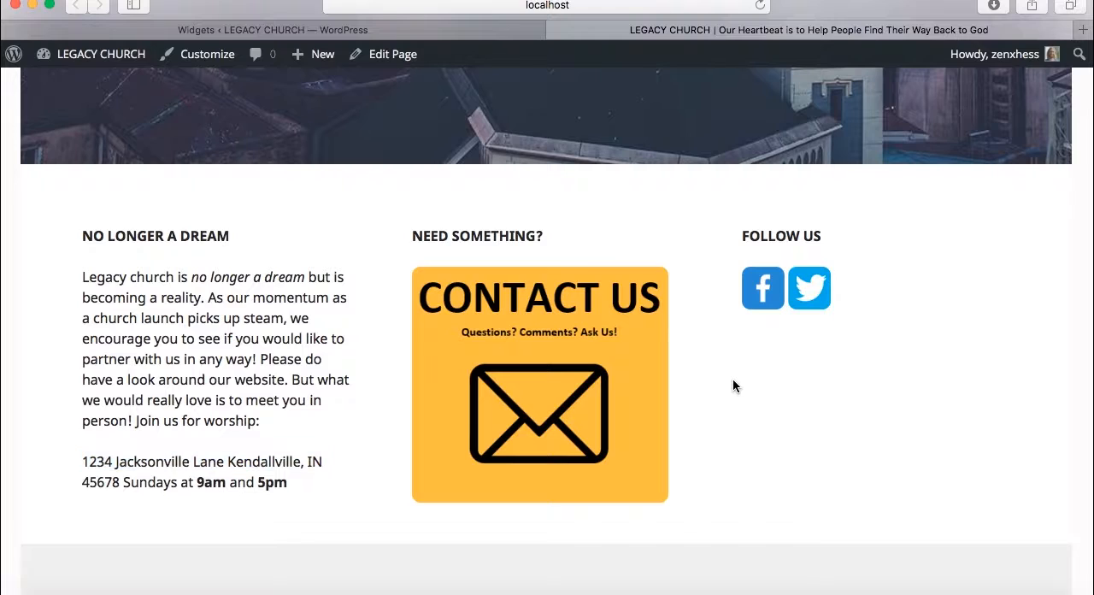
click(403, 34)
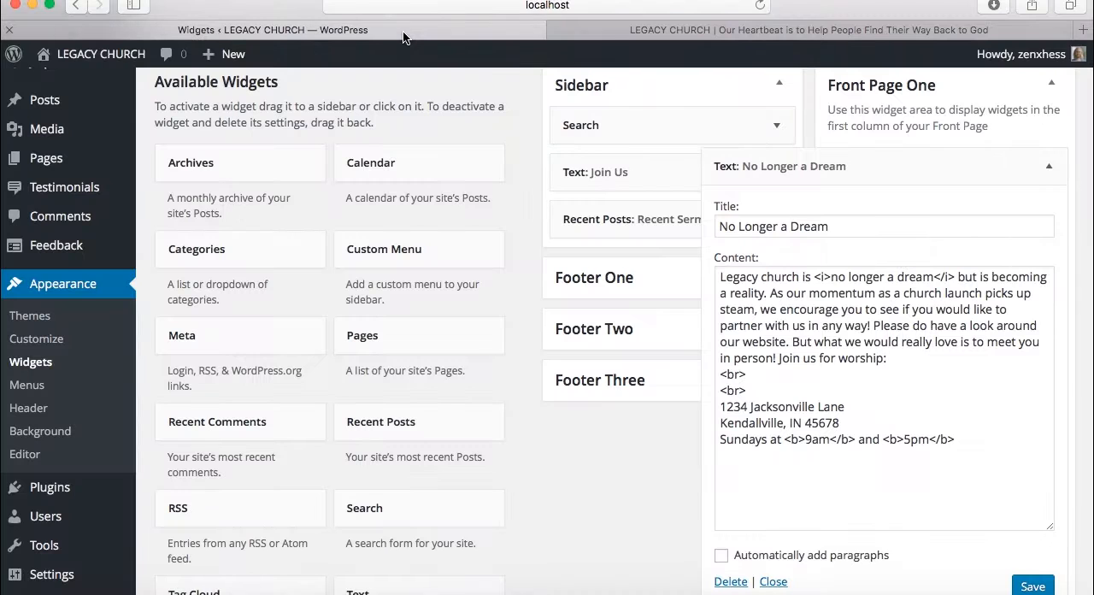
Collapse the No Longer a Dream widget and expand the Follow Us text widget in the Front Page Three area
click(1044, 170)
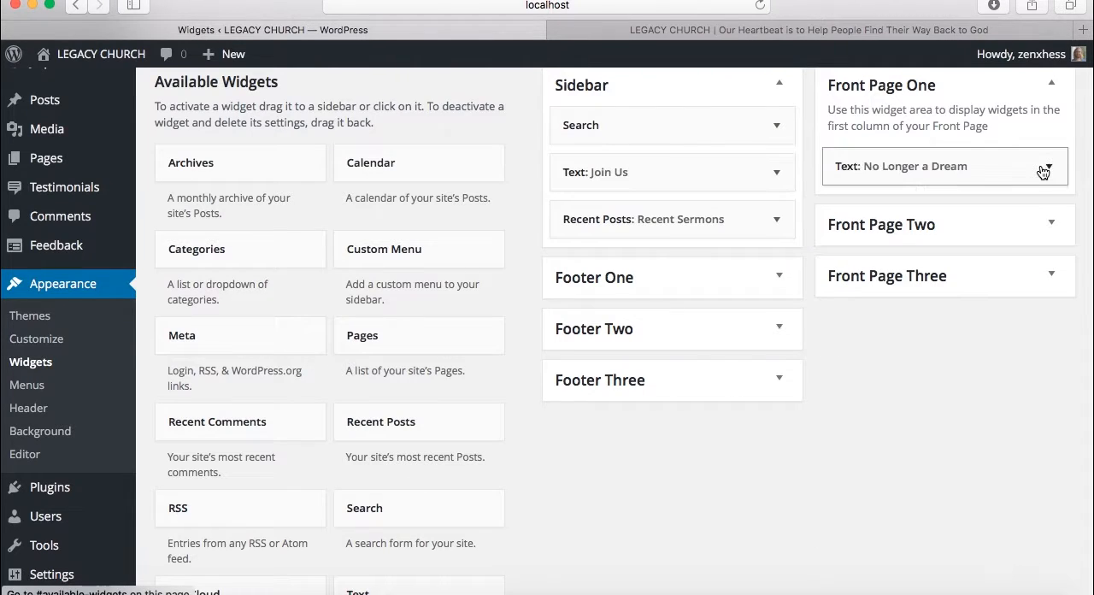
click(985, 272)
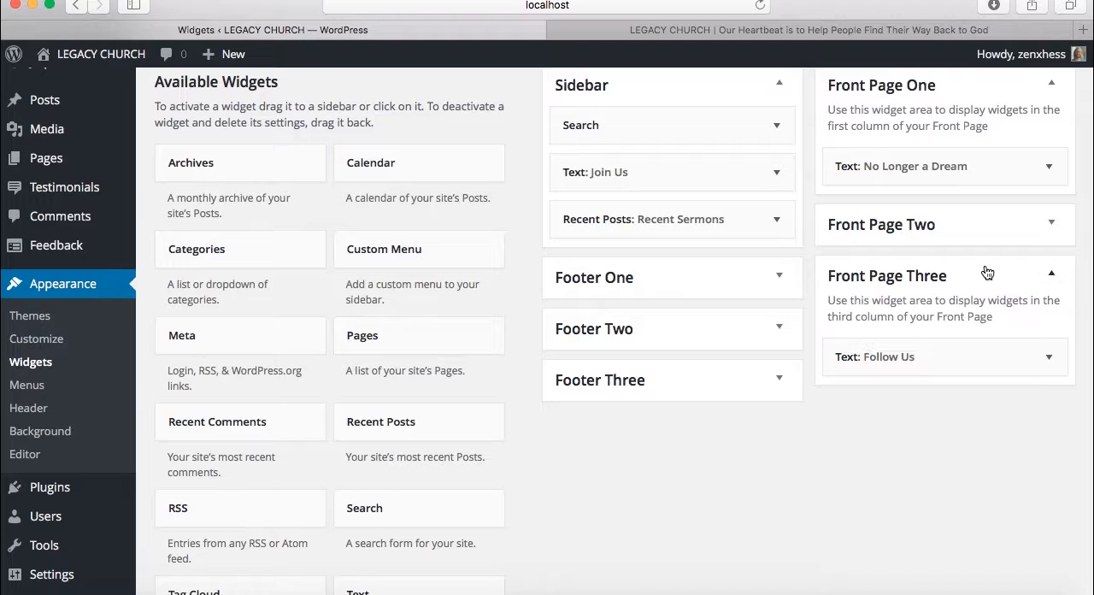
click(1047, 359)
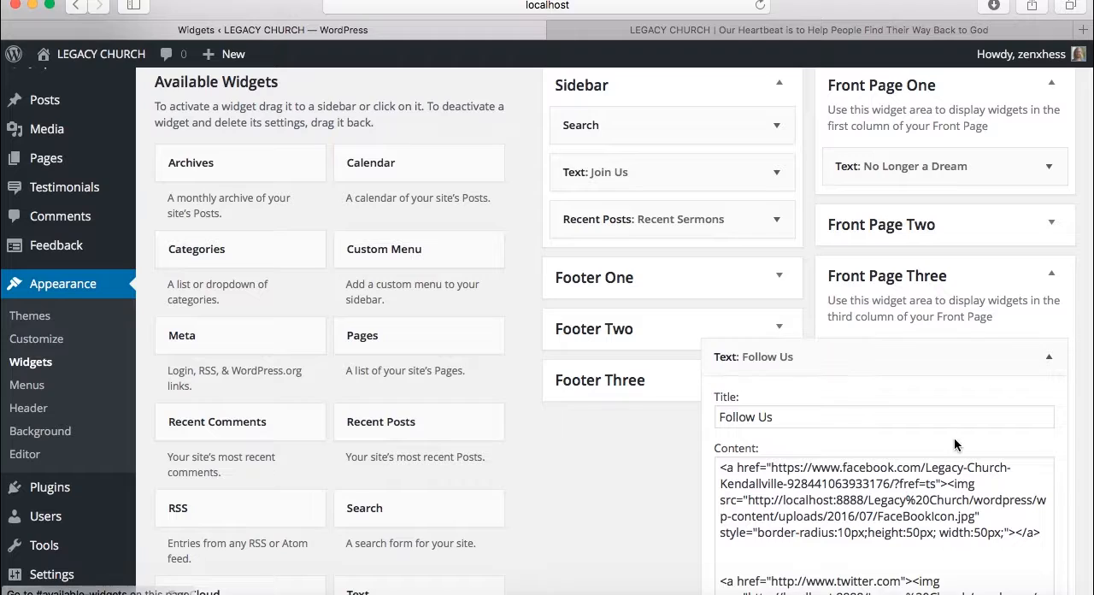
scroll(954, 437, down, 5)
scroll(954, 436, down, 2)
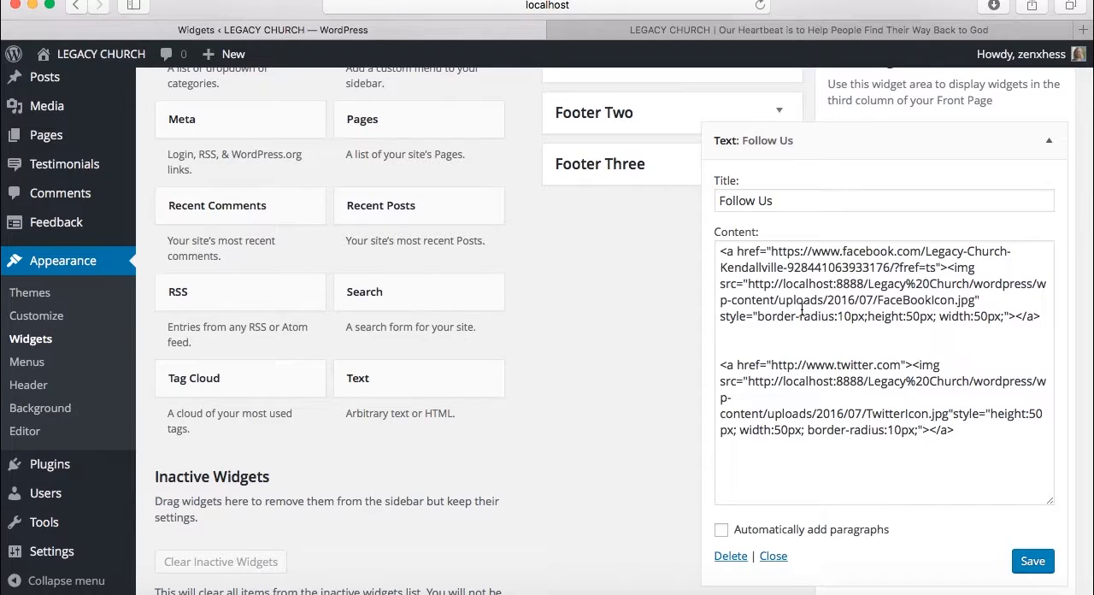
Append a slash and the account handle from the live site's footer Twitter link to the Follow Us widget's Twitter URL, and save
click(770, 365)
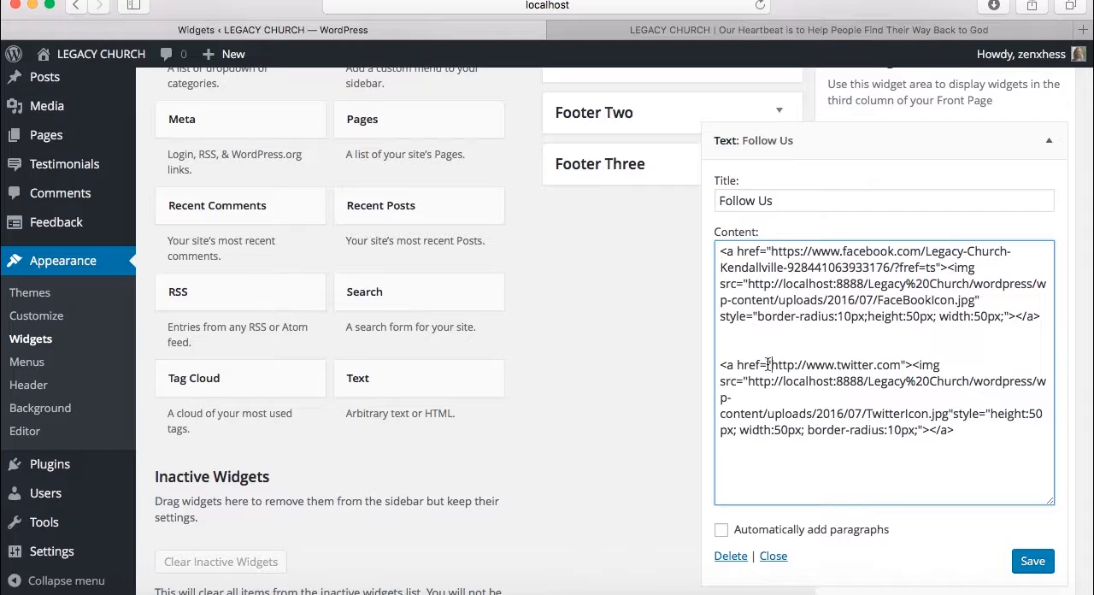
drag(772, 365, 901, 361)
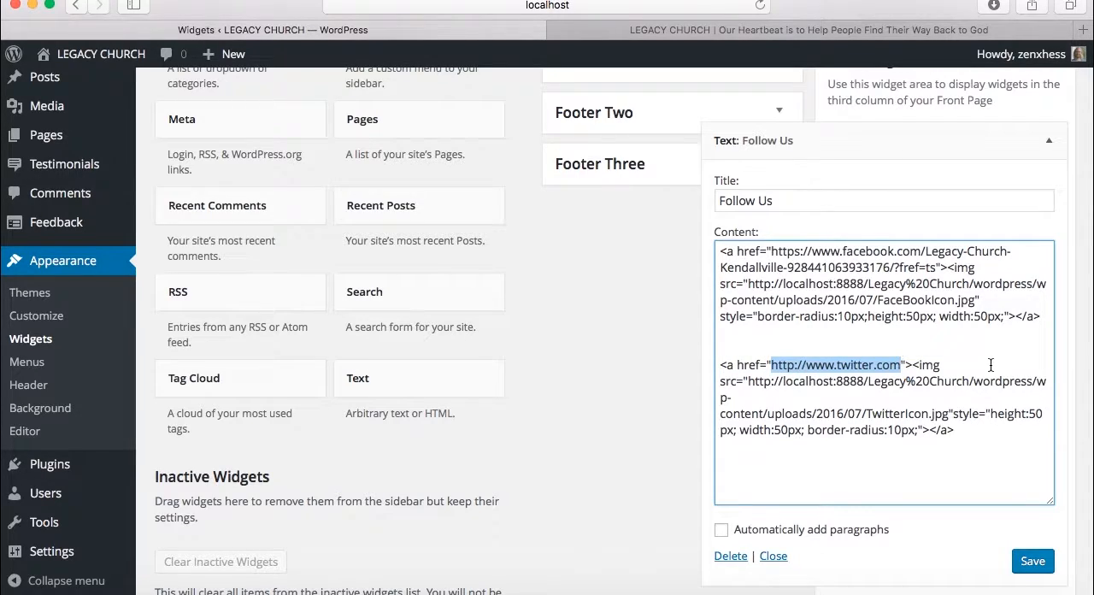
key(Right)
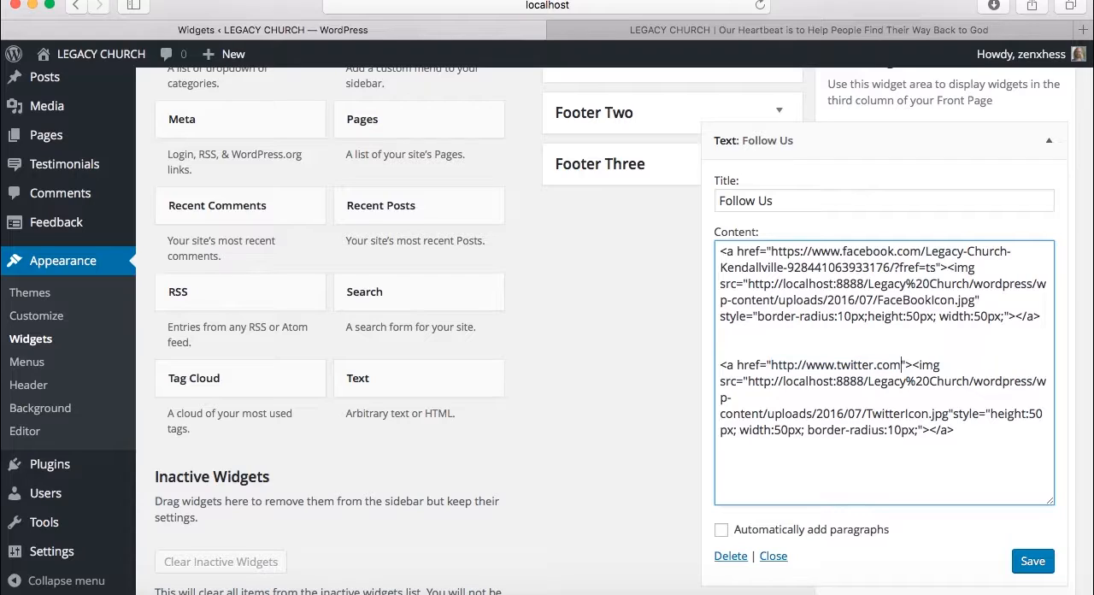
text(/)
click(931, 30)
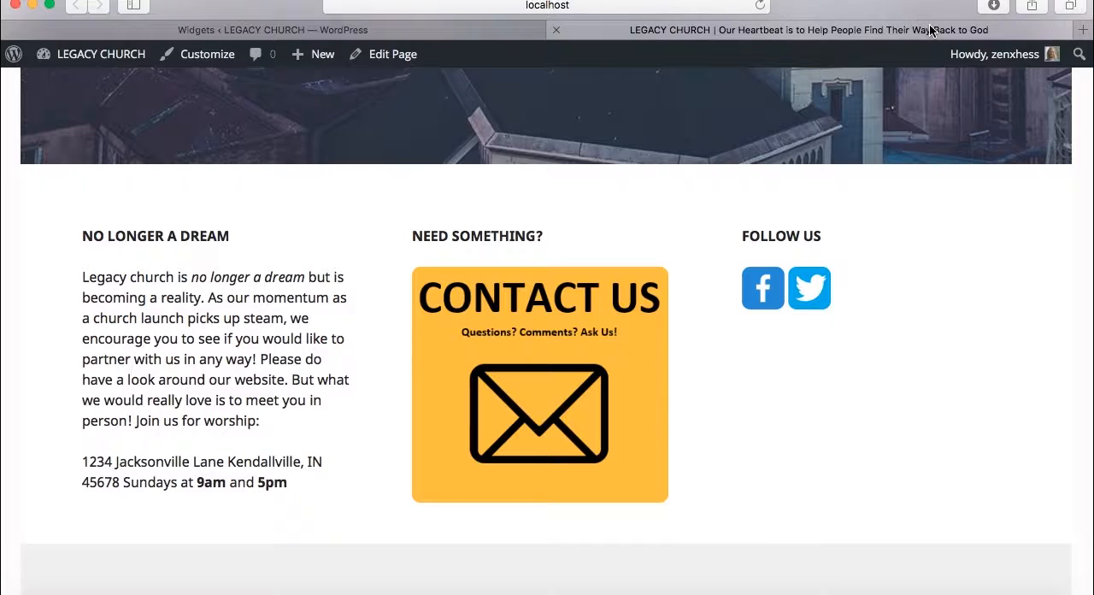
scroll(844, 351, down, 10)
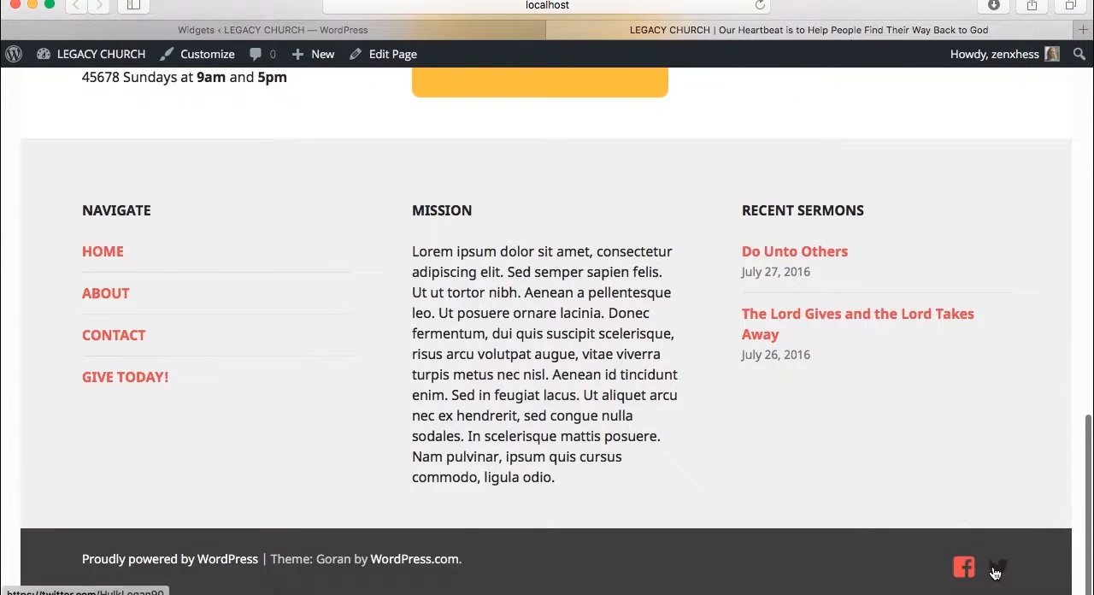
click(472, 31)
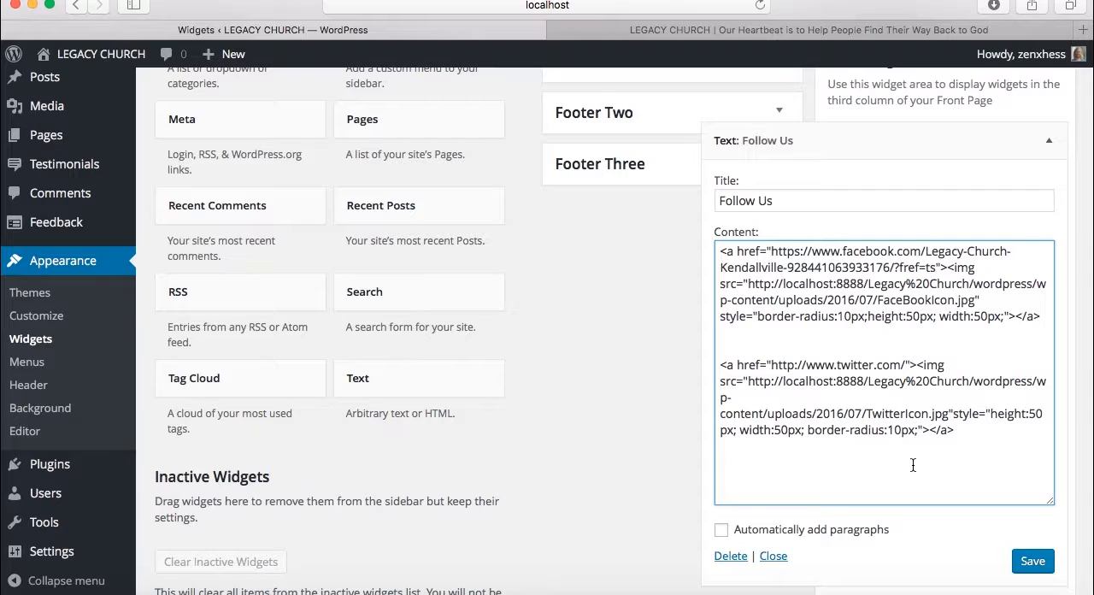
text(HulkLogan90)
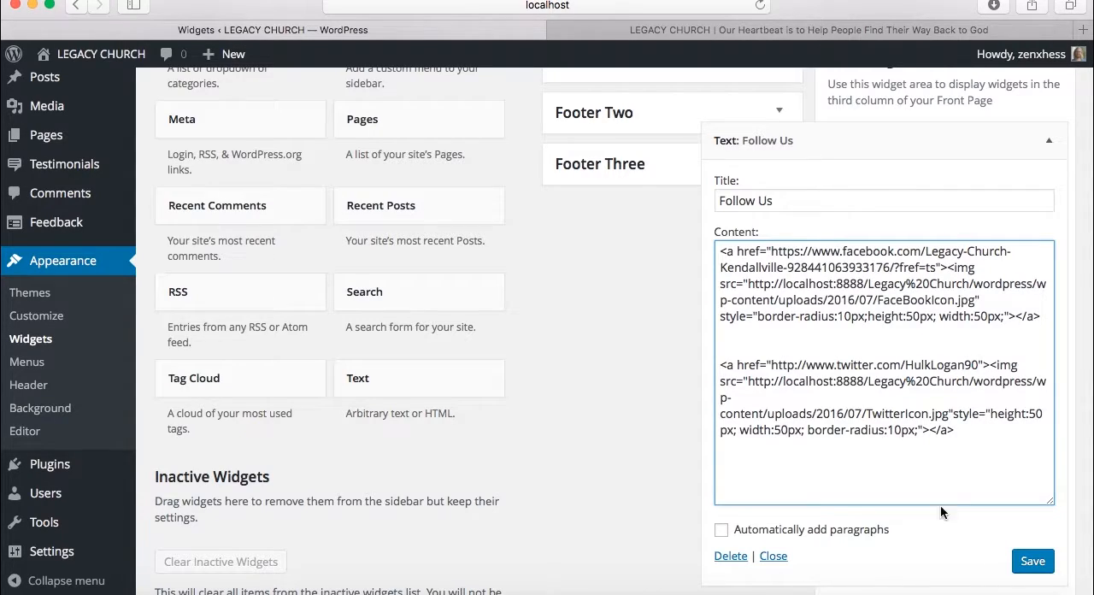
click(1036, 562)
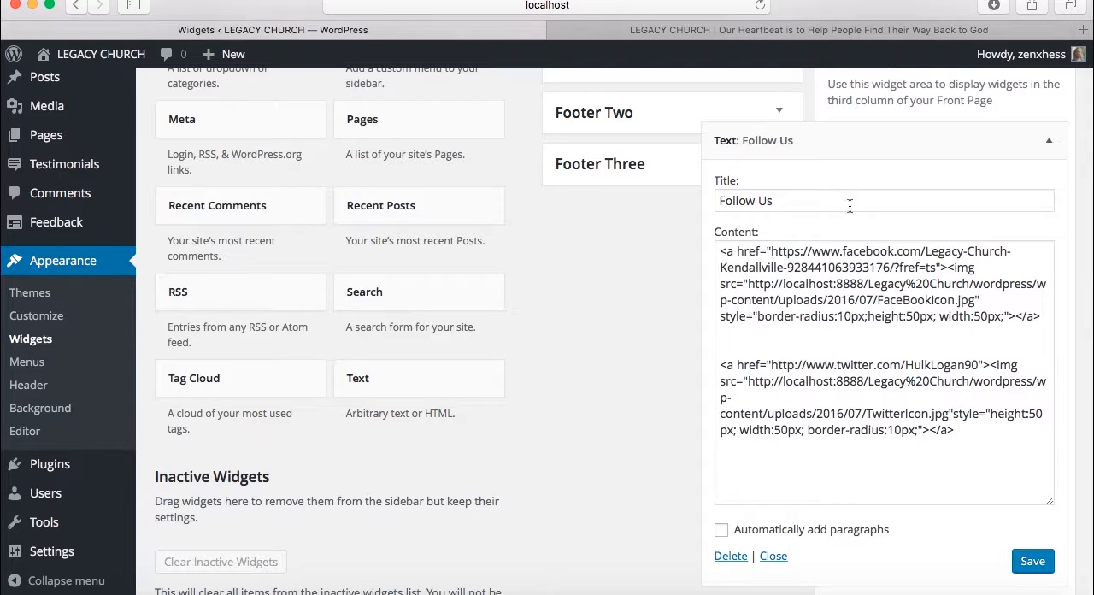
Reload the live home page and test the Twitter icon's link in the Follow Us widget
click(796, 32)
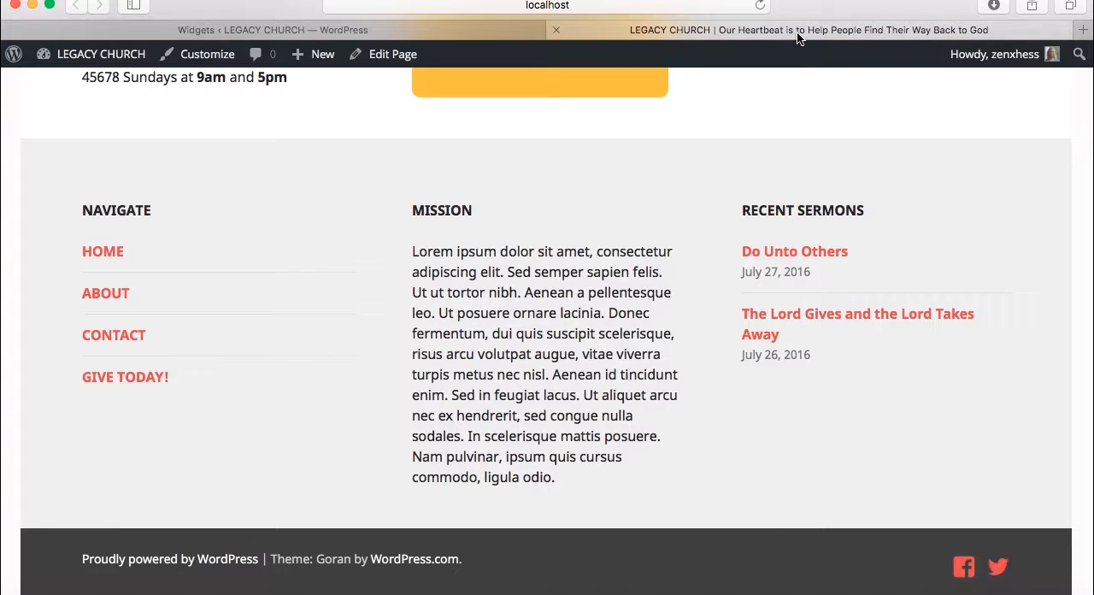
click(761, 6)
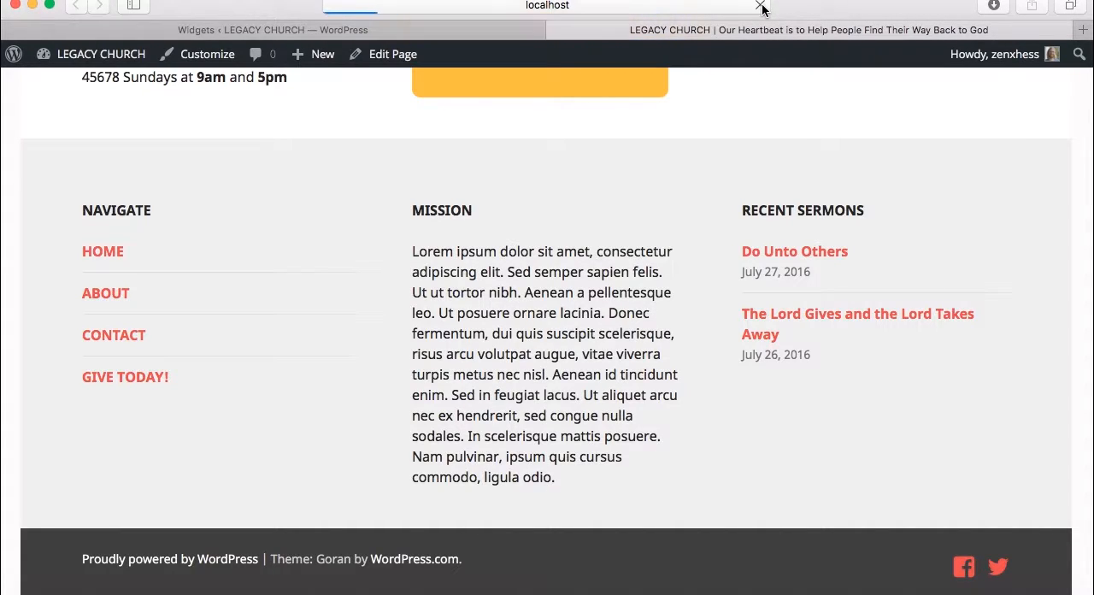
scroll(676, 182, up, 8)
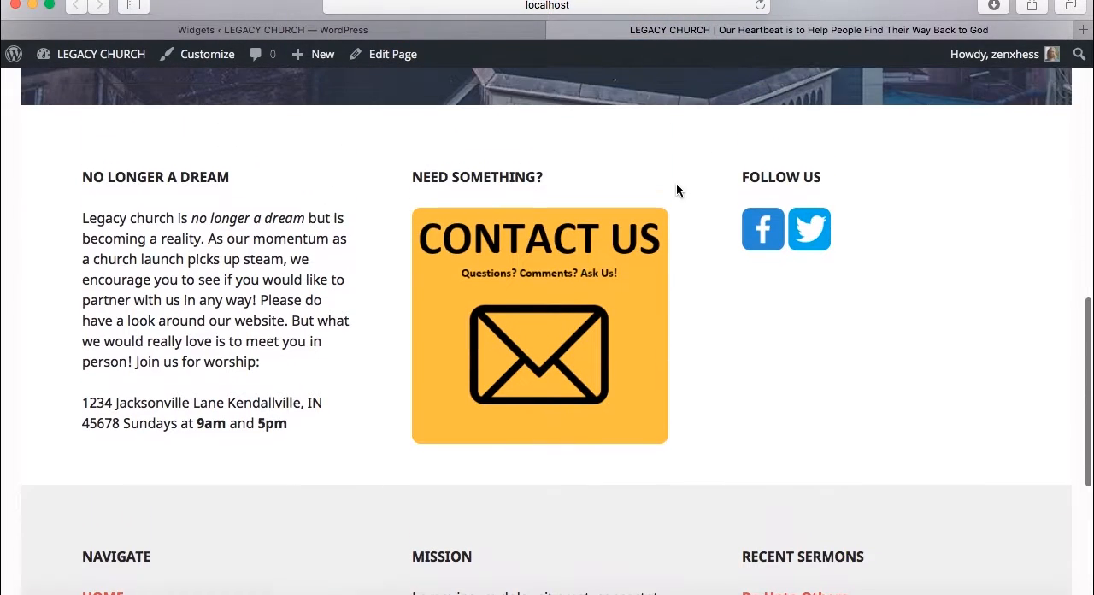
click(813, 227)
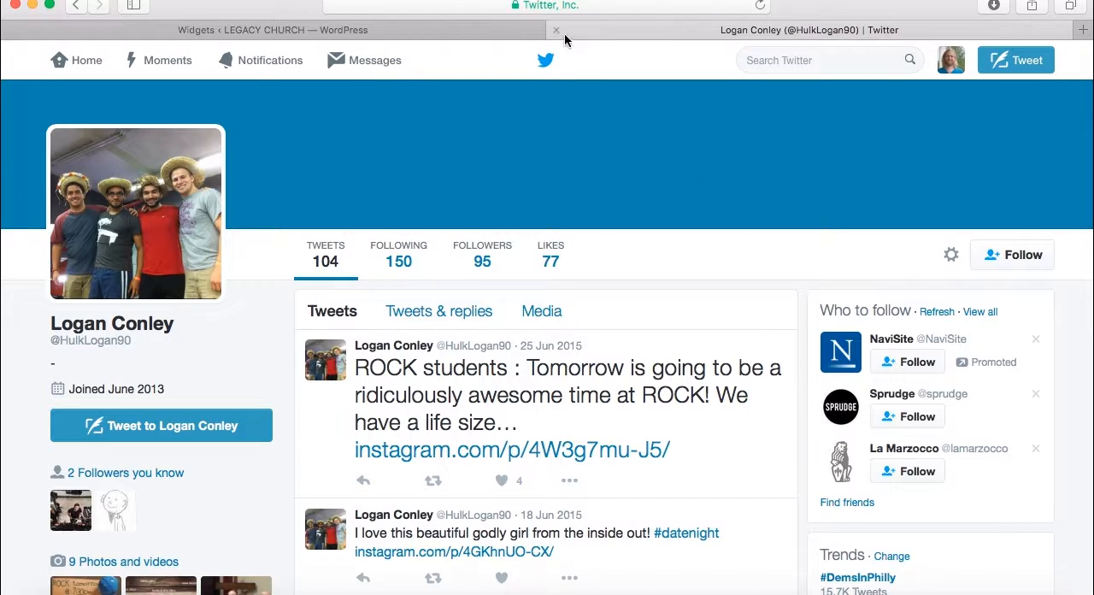
Close the Twitter profile tab and collapse the Follow Us widget on the Widgets page
click(556, 31)
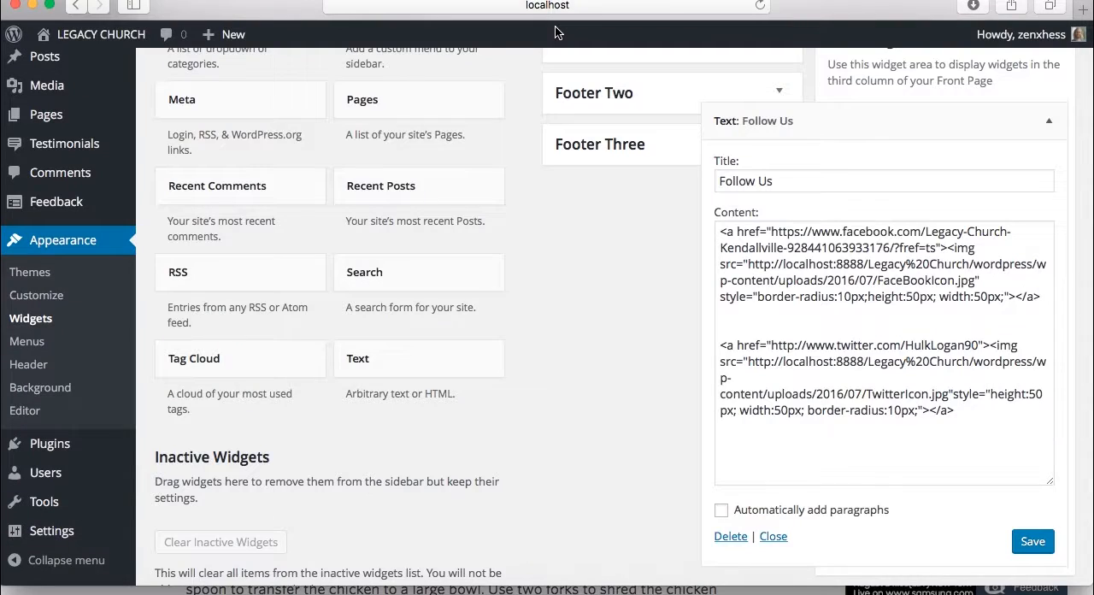
click(1051, 123)
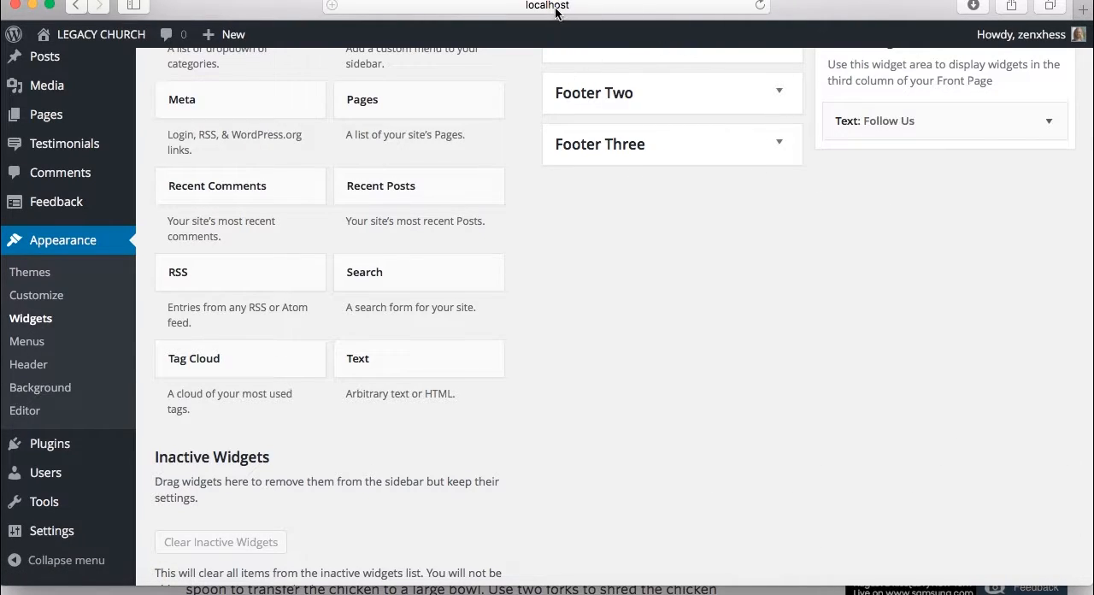
scroll(568, 296, up, 3)
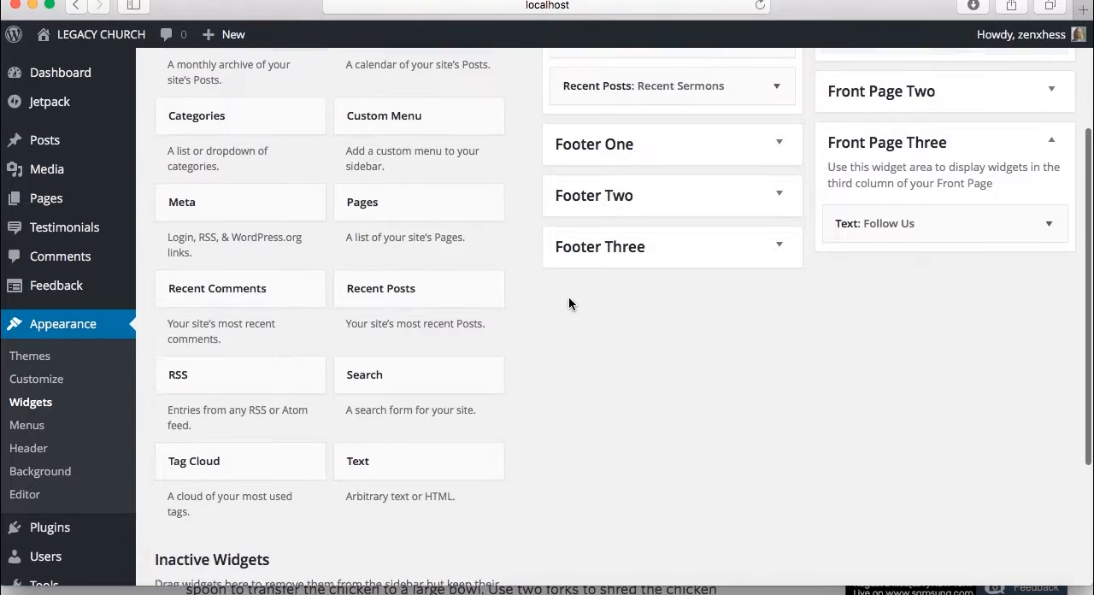
Open the live home page in a second tab and view the footer widgets
right_click(130, 38)
click(130, 40)
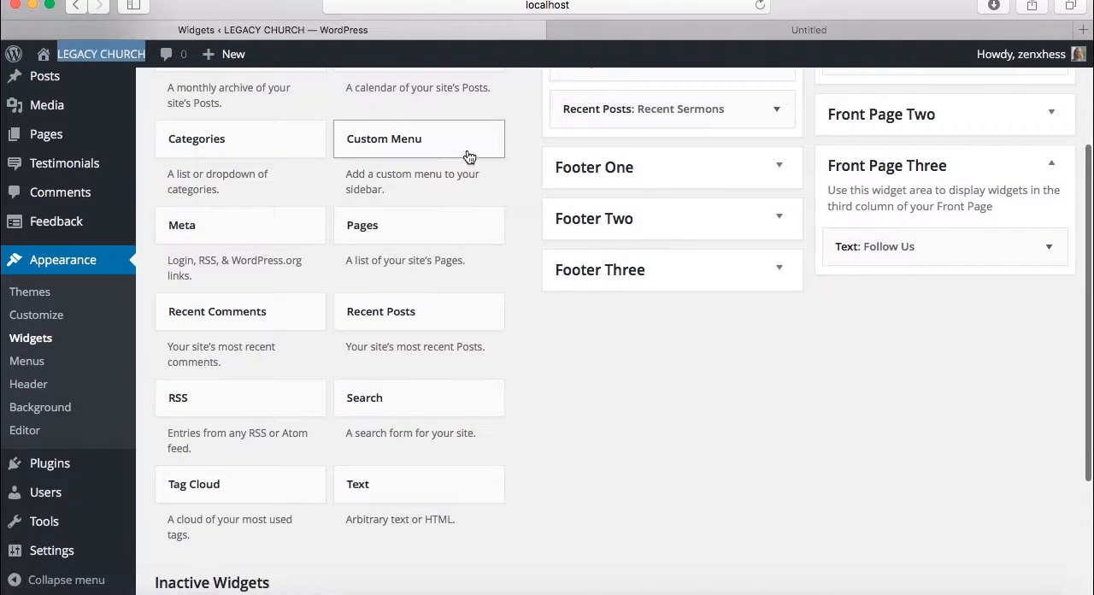
click(669, 30)
scroll(646, 218, down, 15)
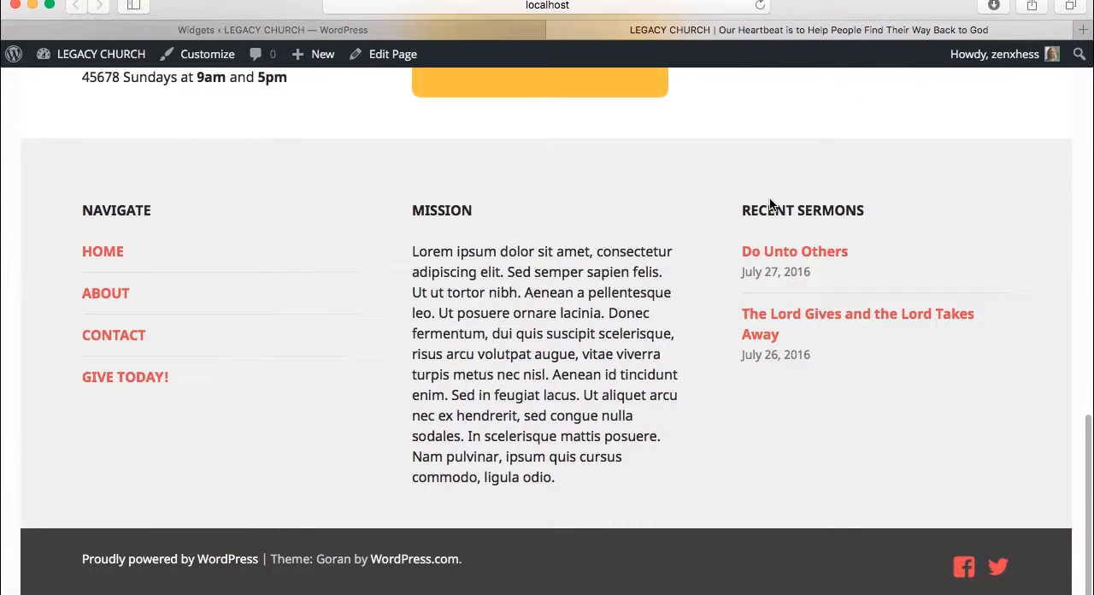
In the Footer Two area's Mission text widget, replace "Lorem ipsum" with "Forman nipsum", save, and collapse the widget
click(402, 29)
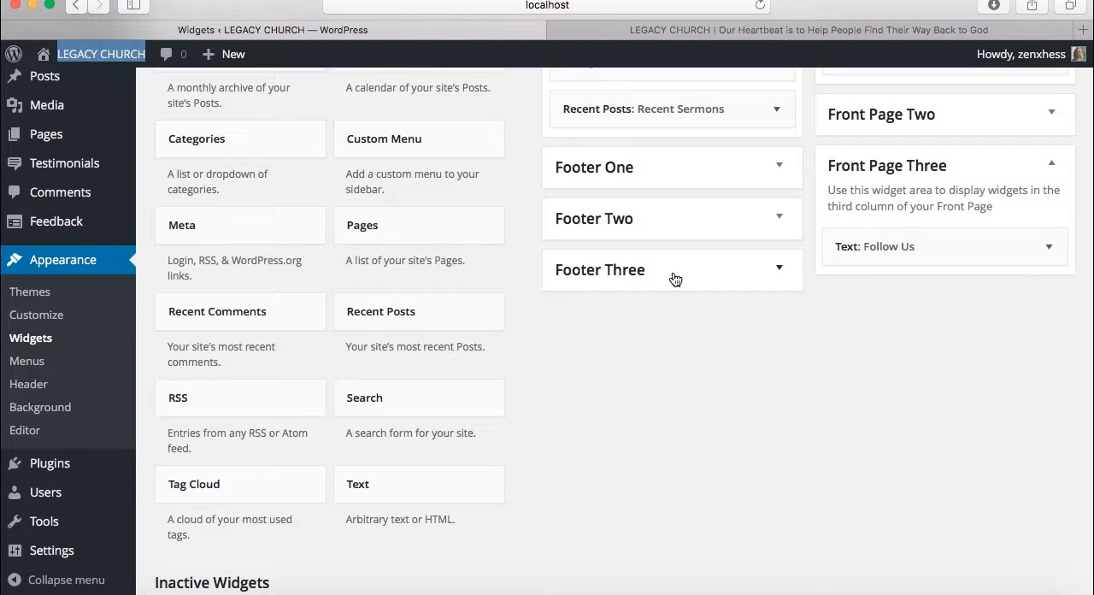
click(665, 214)
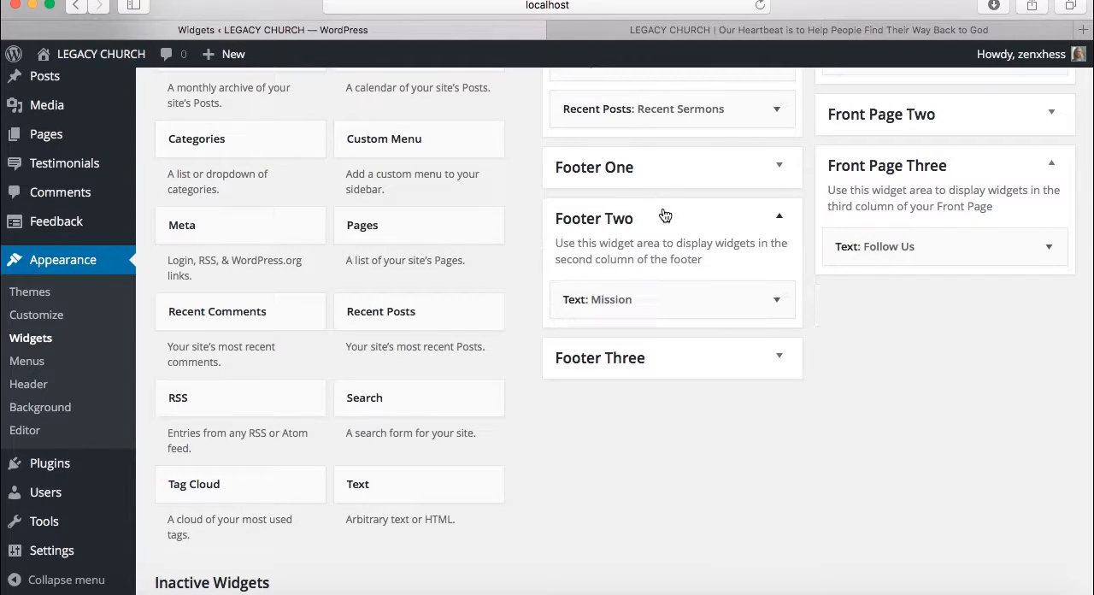
click(660, 299)
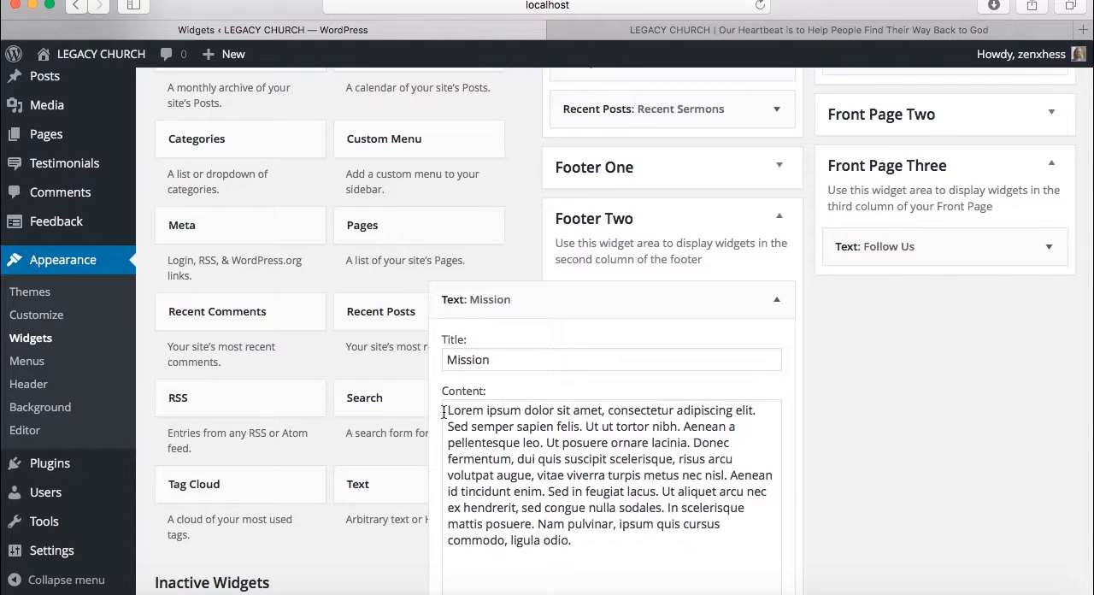
drag(443, 413, 523, 404)
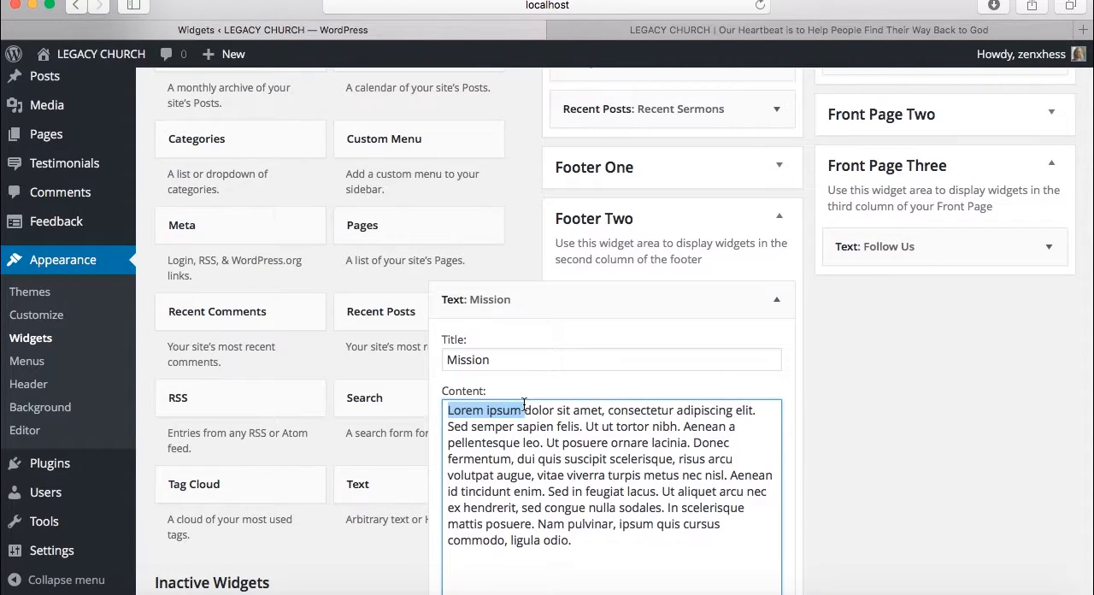
text(Forman )
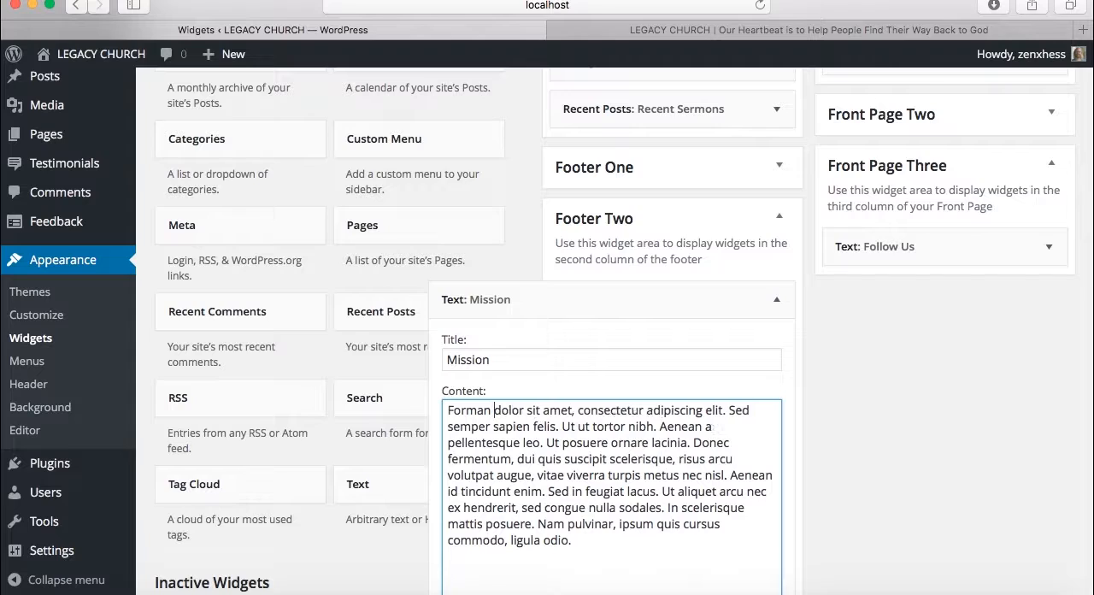
text(nipsum)
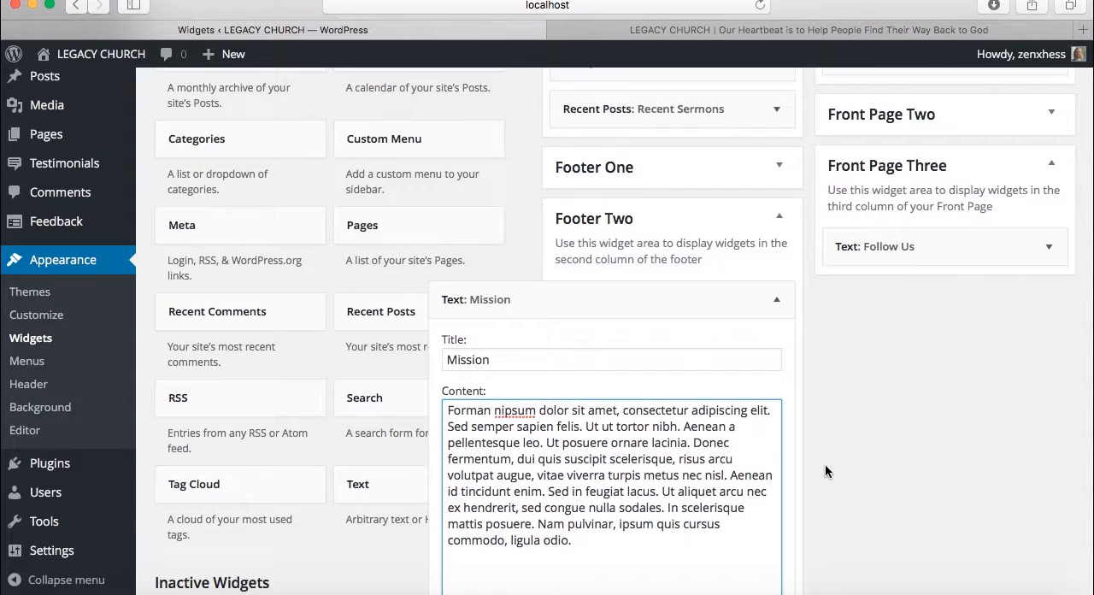
scroll(860, 457, down, 5)
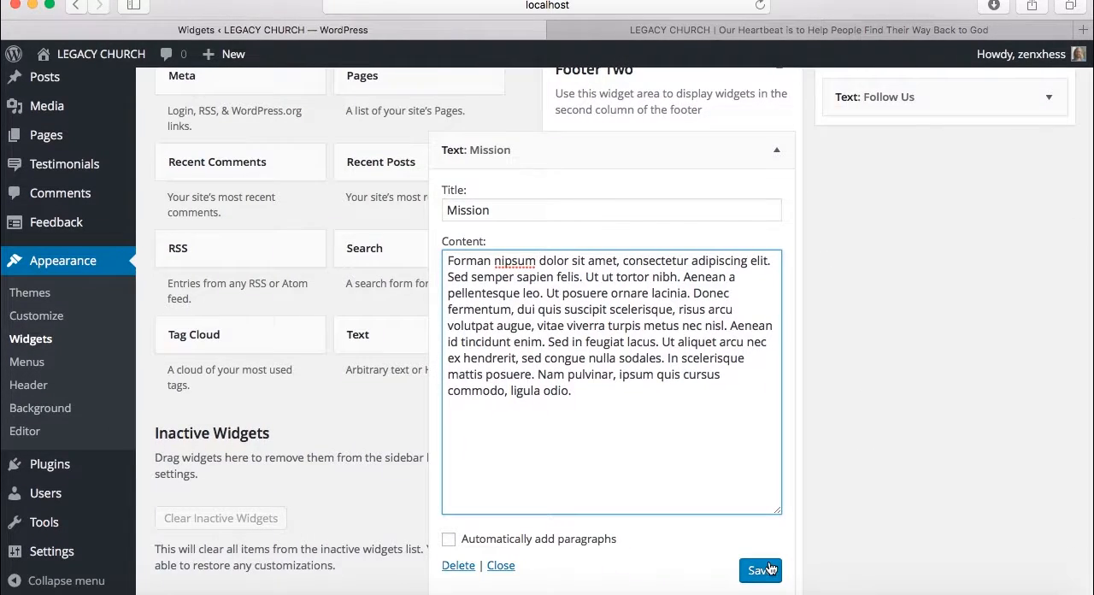
click(770, 569)
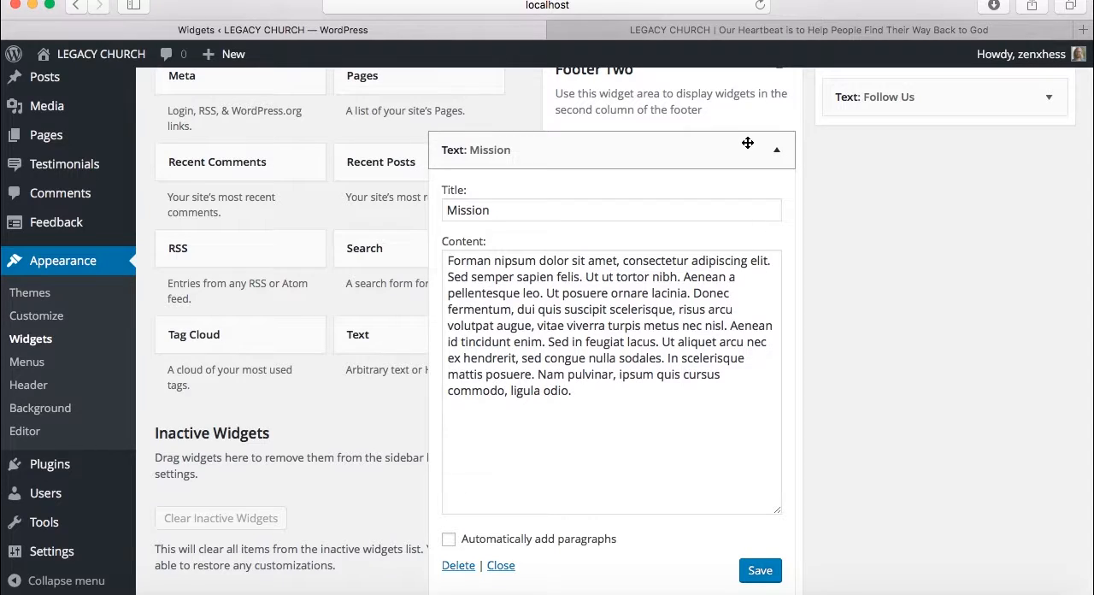
click(748, 143)
Reload the live home page and check the opening words of the footer's Mission text
click(750, 34)
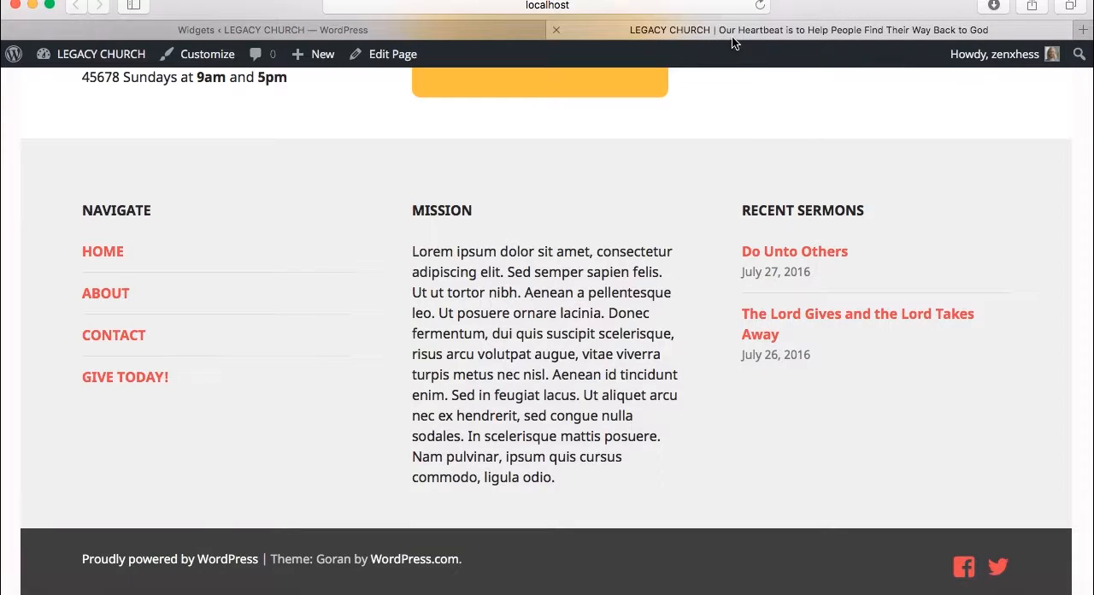
click(535, 6)
click(760, 6)
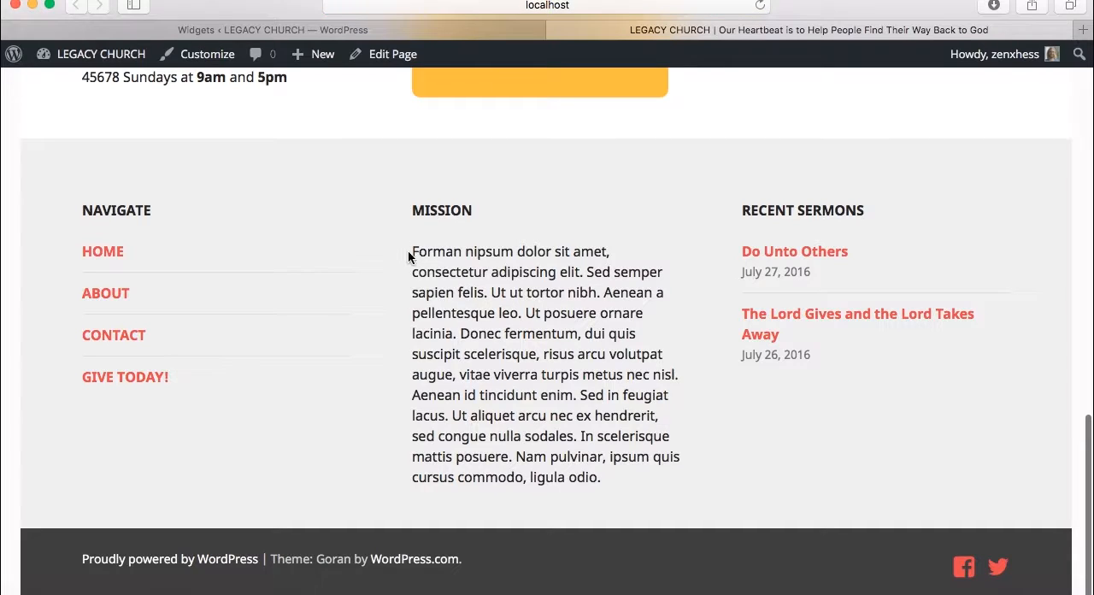
drag(408, 251, 513, 252)
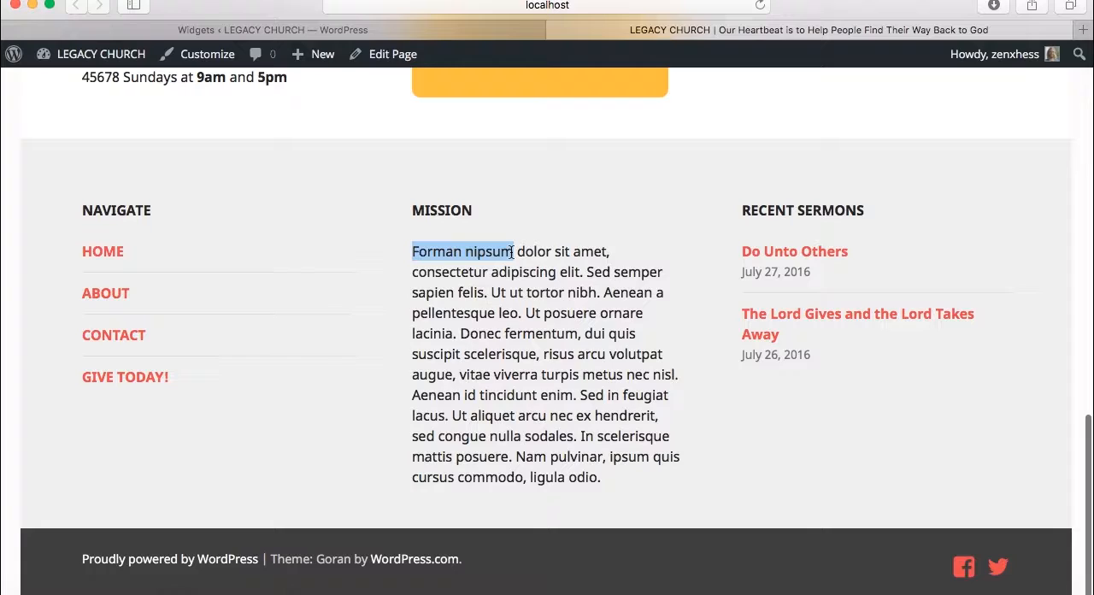
click(557, 240)
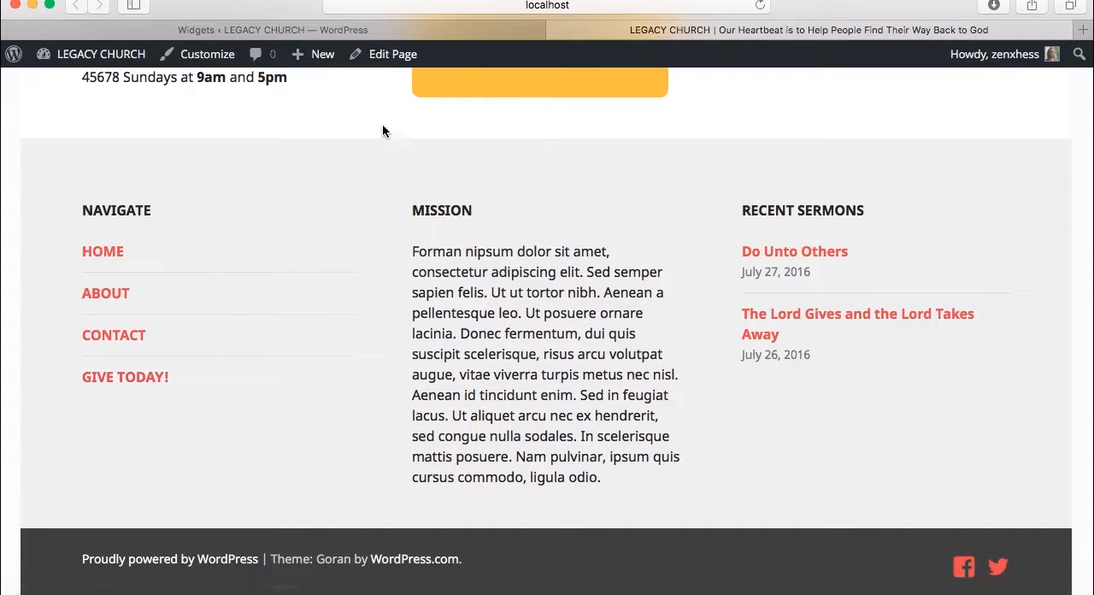
Expand the Footer One area and its Navigate custom menu widget on the Widgets page
click(449, 28)
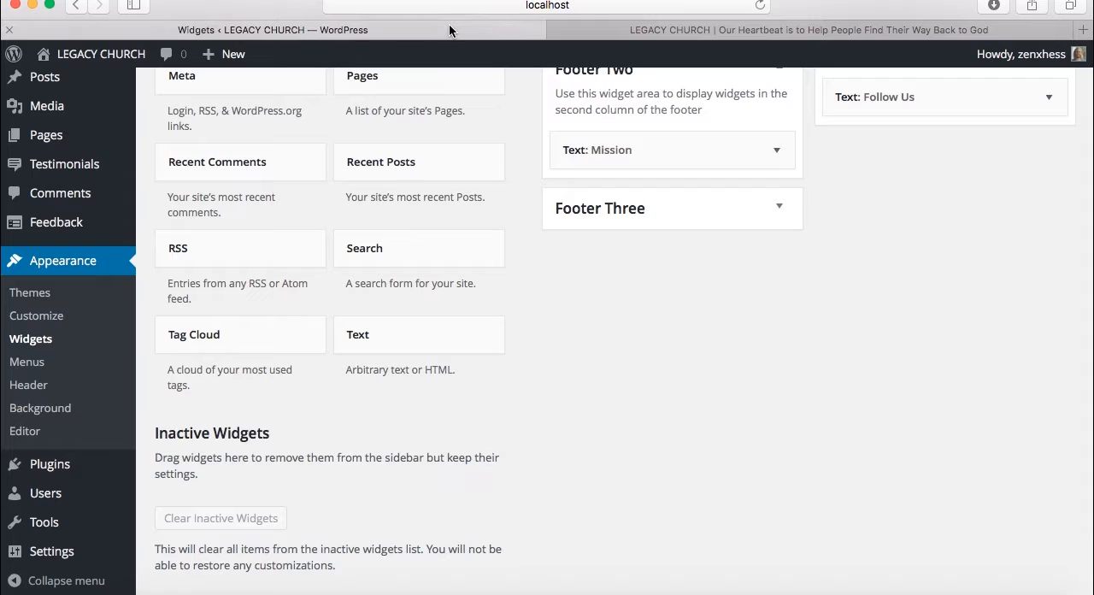
scroll(582, 151, up, 3)
click(590, 176)
click(606, 143)
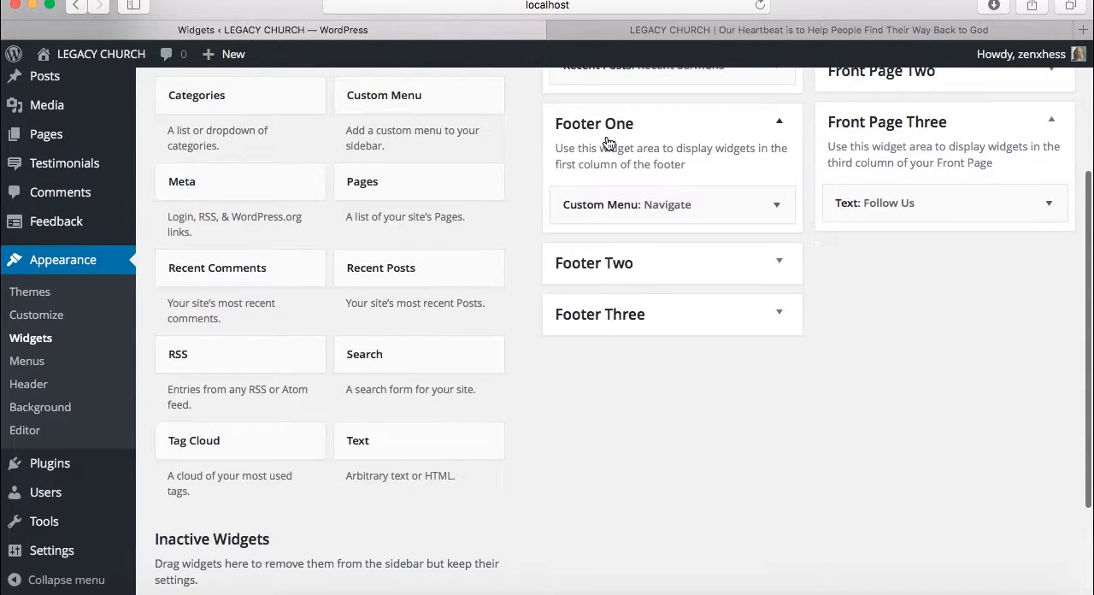
click(750, 212)
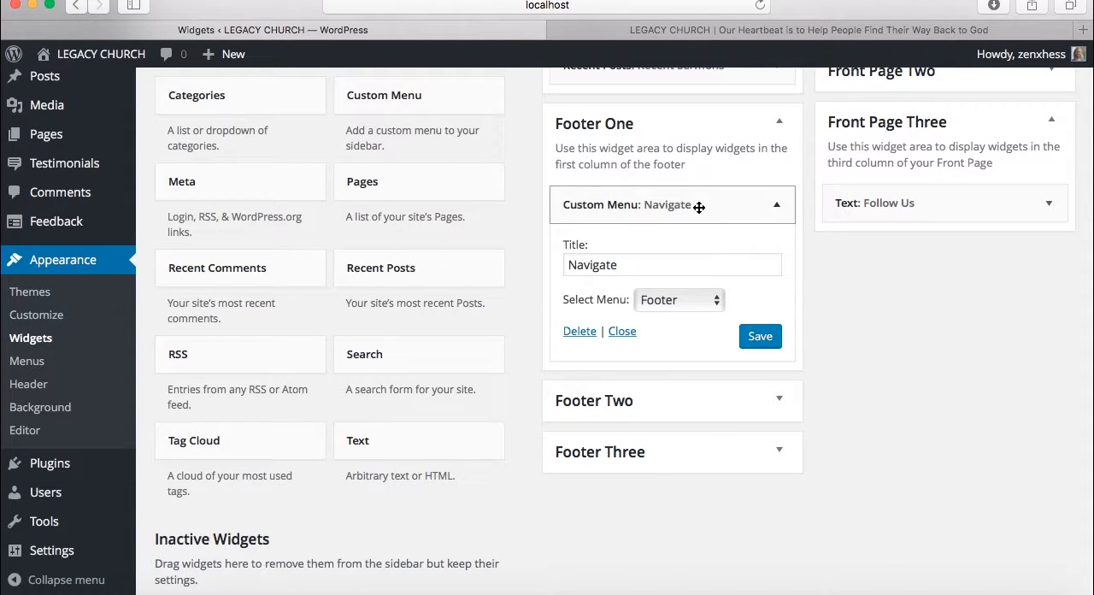
click(631, 268)
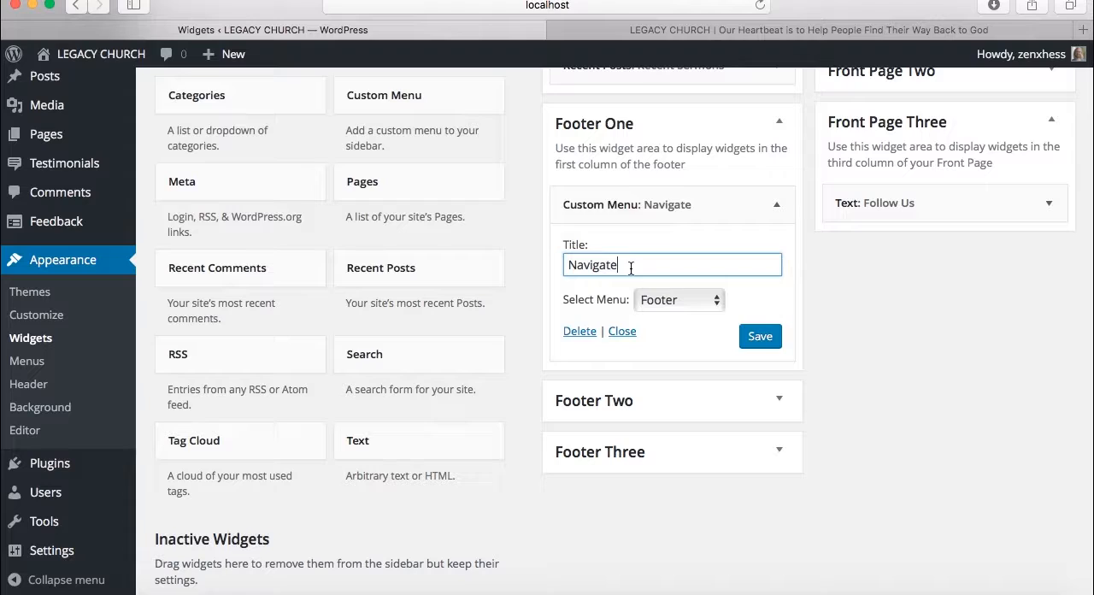
Compare the Navigate widget's title with its heading in the live site's footer
click(662, 34)
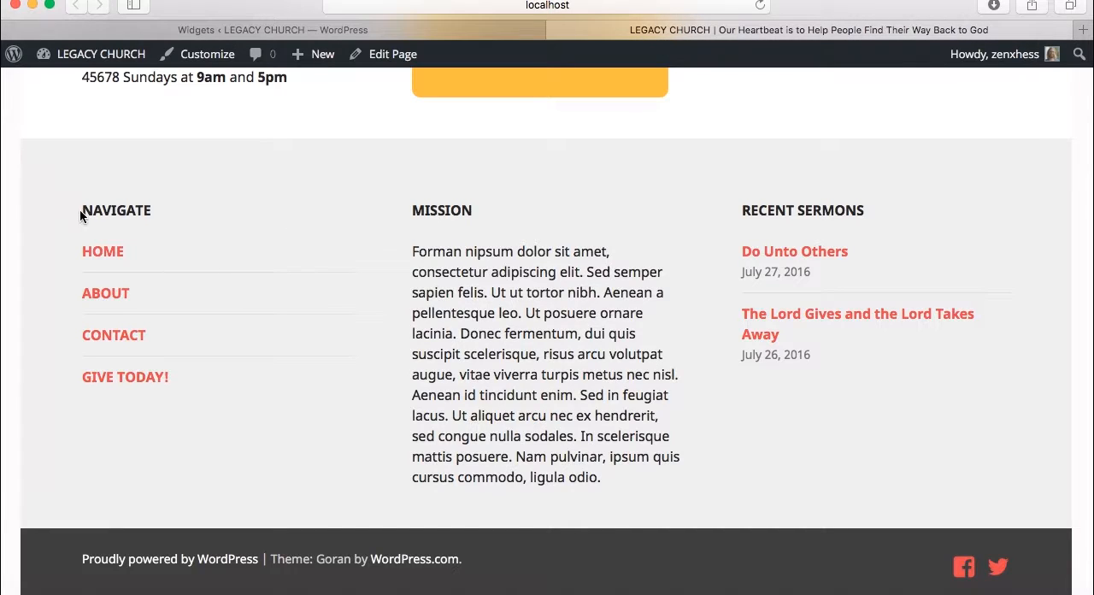
drag(79, 213, 150, 219)
click(393, 30)
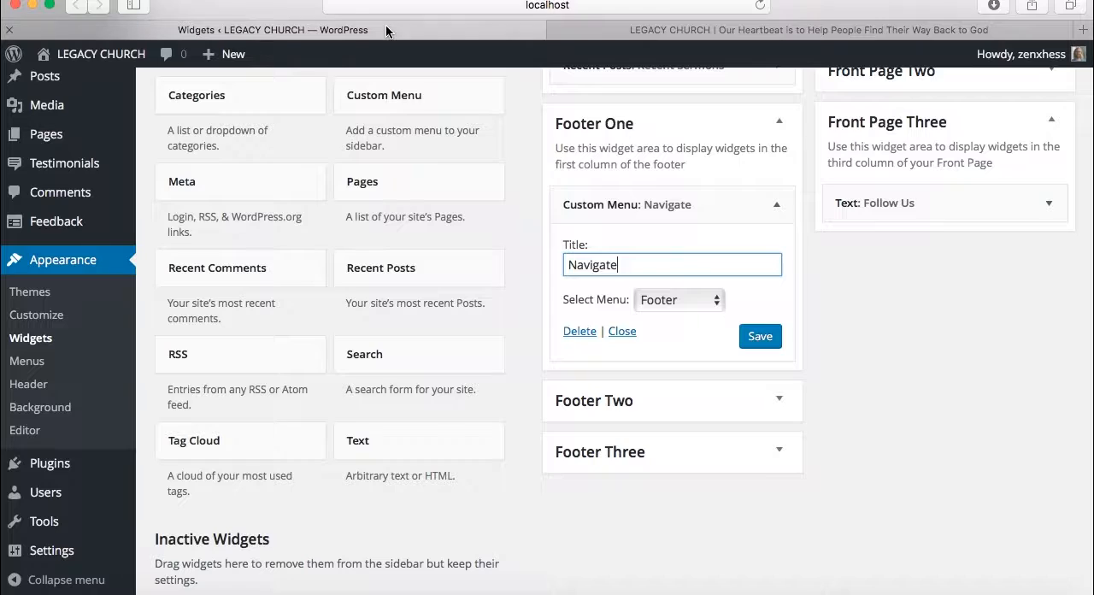
Keep Footer as the Navigate widget's selected menu and save the widget
click(612, 306)
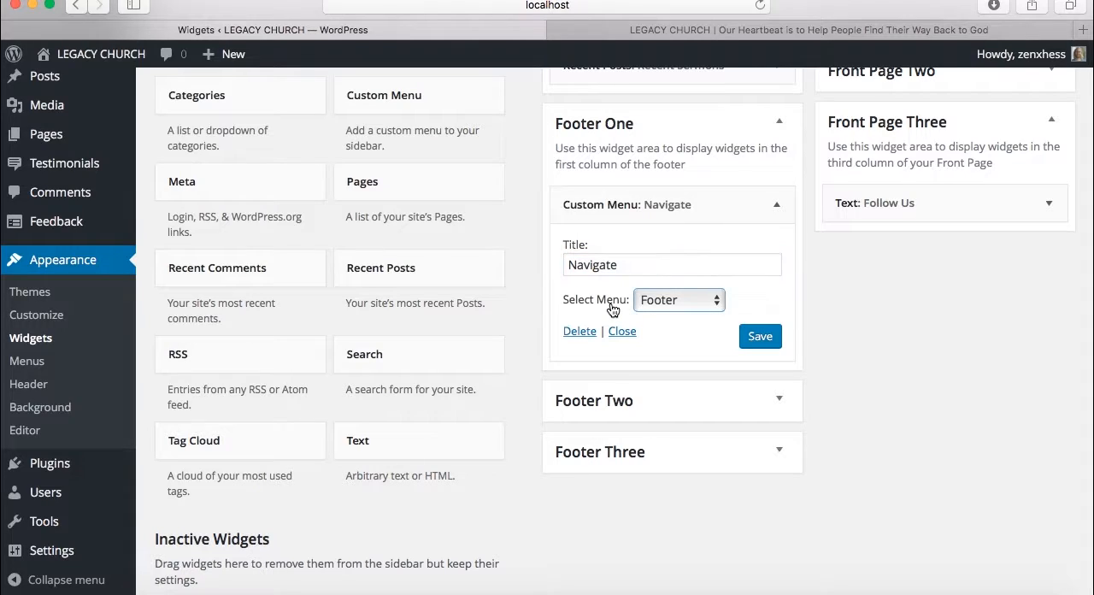
click(664, 301)
click(665, 302)
click(755, 342)
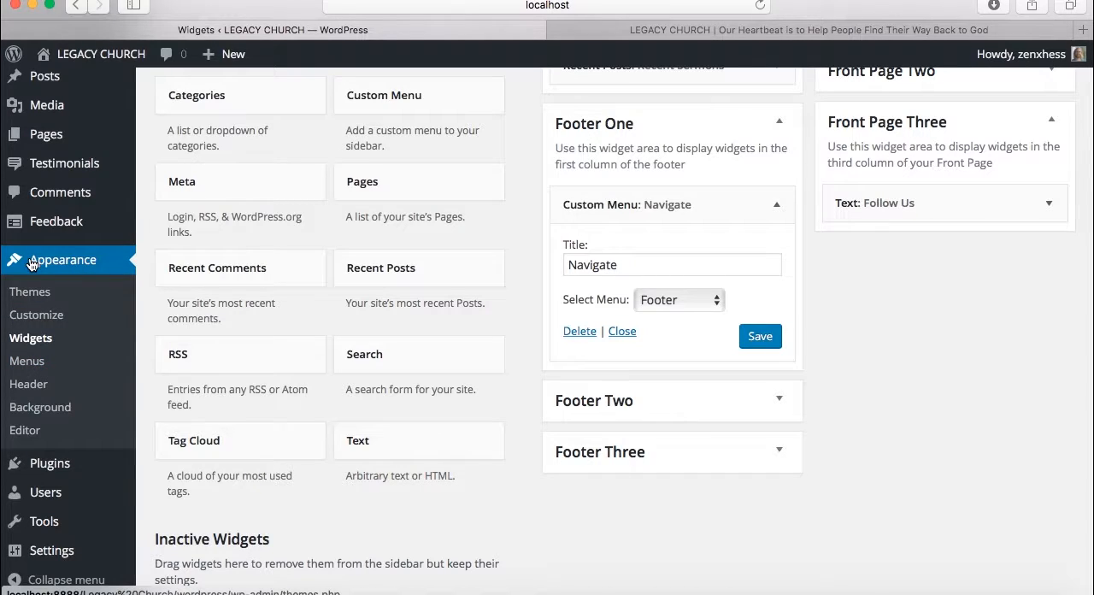
Open the Menus page, list the editable menus, and examine the main navigation on the live home page
click(32, 366)
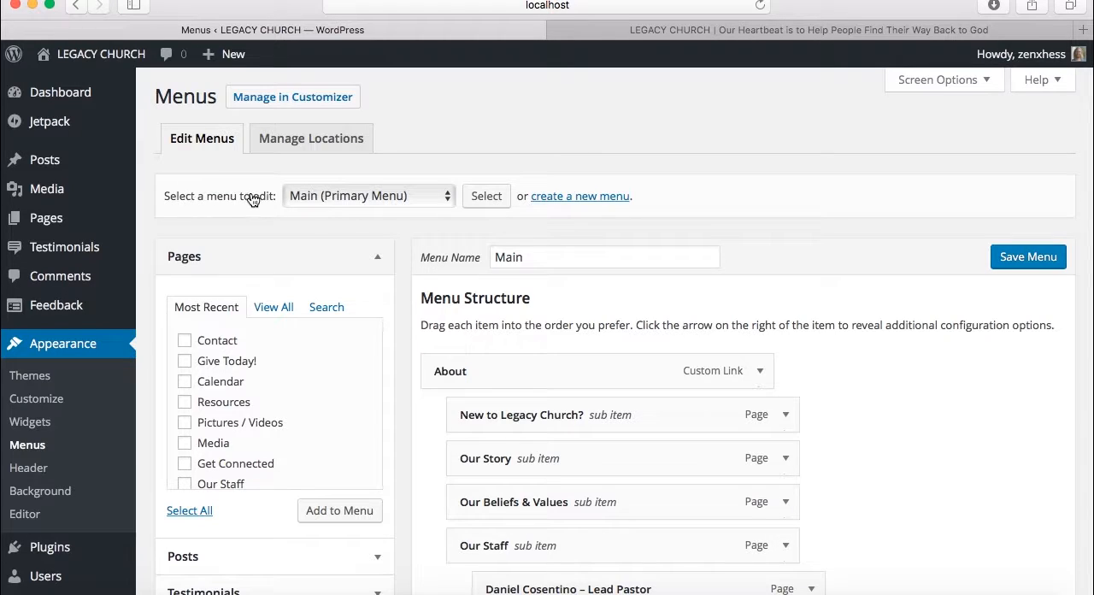
click(445, 200)
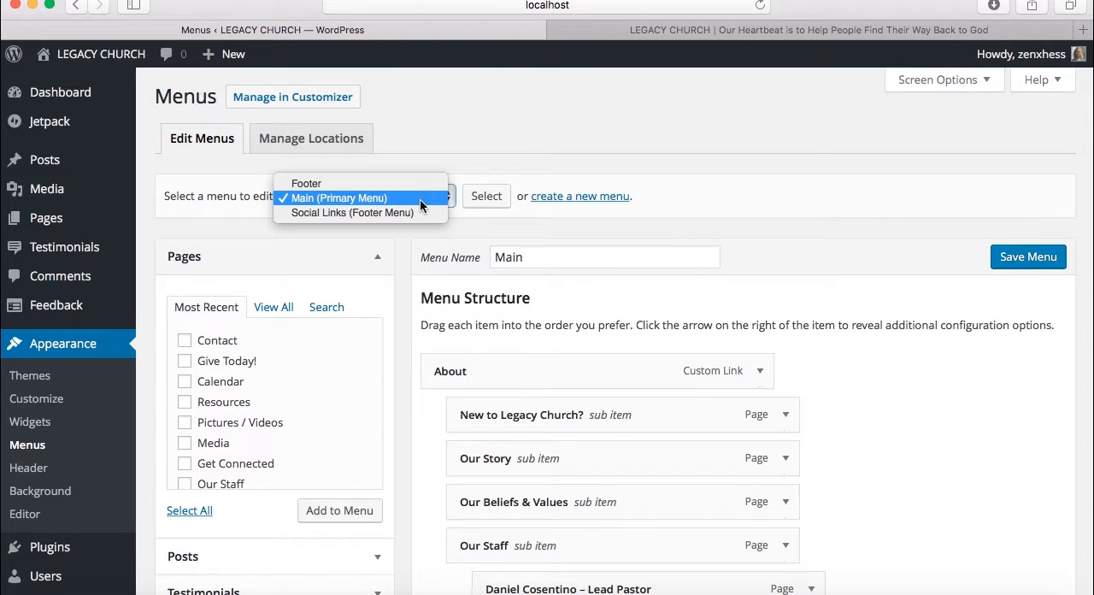
click(656, 31)
click(656, 31)
scroll(586, 204, up, 20)
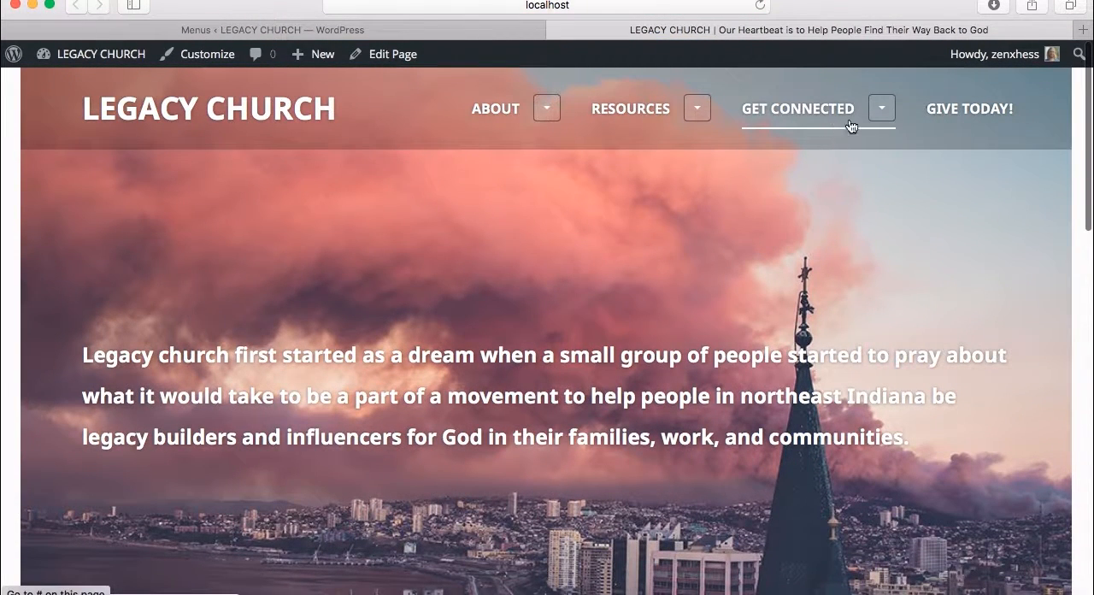
click(464, 32)
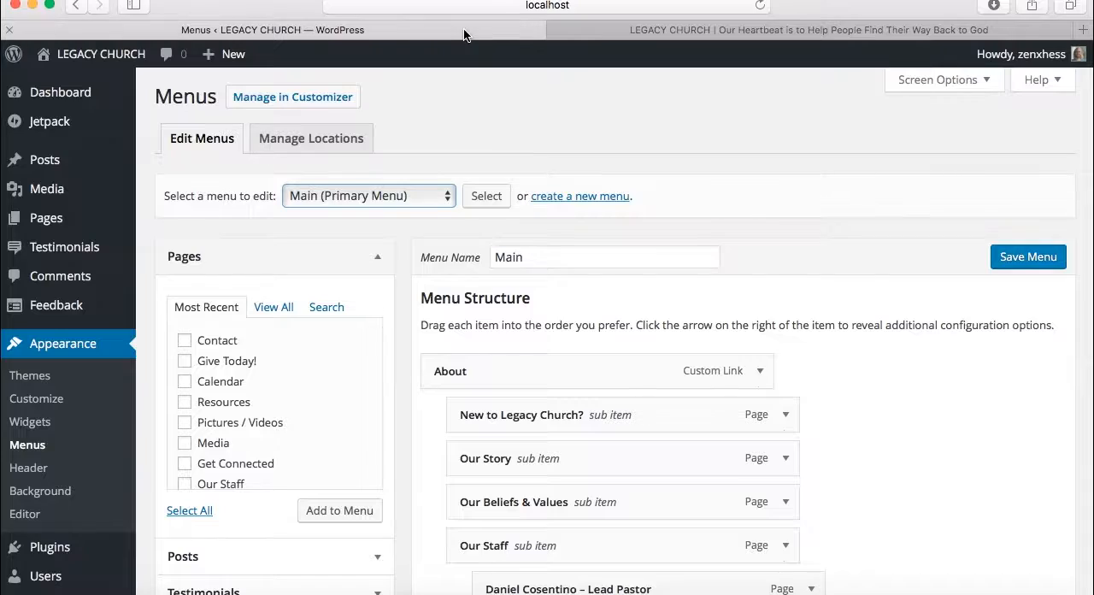
Review the Main and Social Links menu choices and examine the social icons on the live home page
click(357, 194)
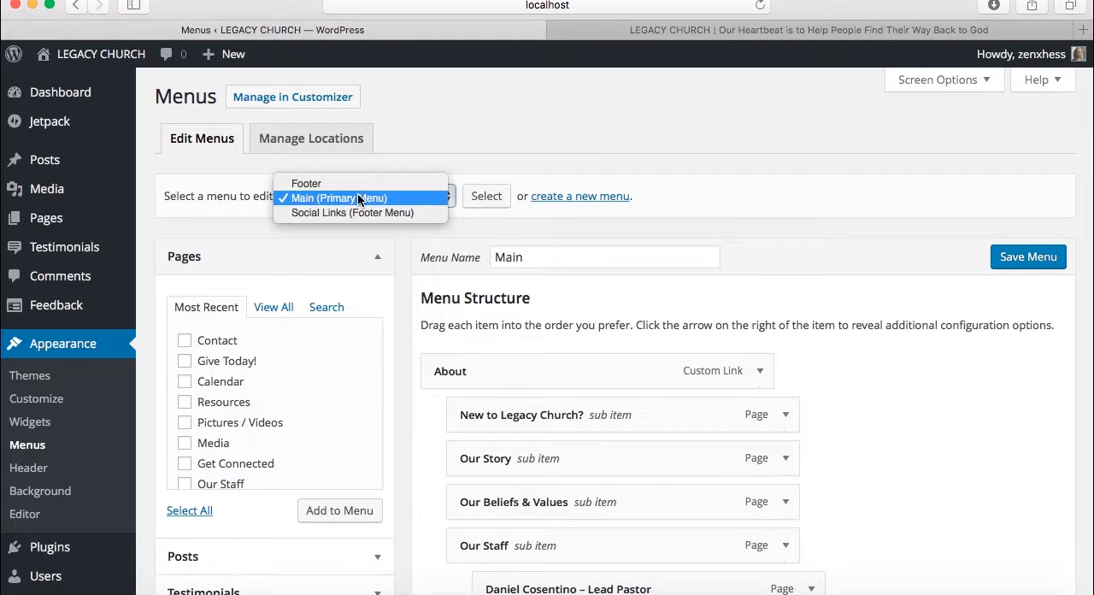
click(357, 198)
click(676, 32)
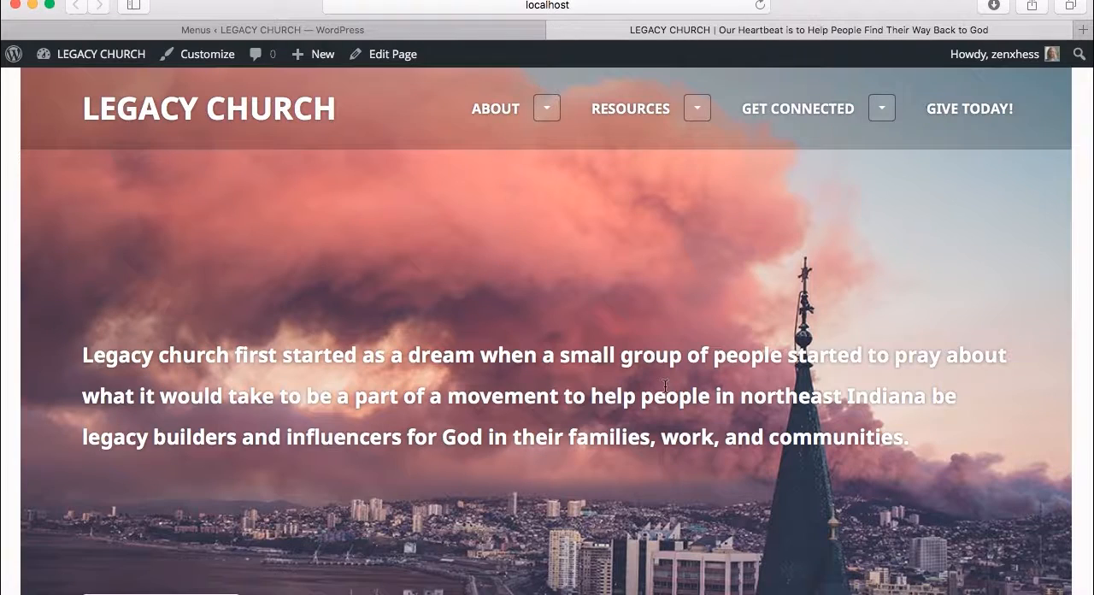
scroll(665, 385, down, 20)
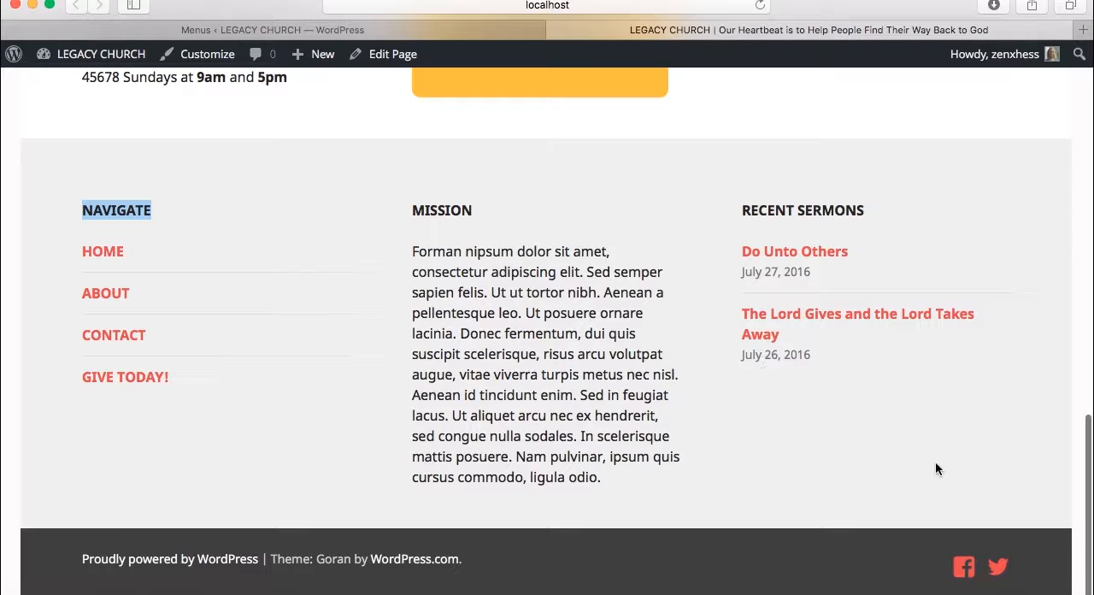
scroll(899, 356, up, 5)
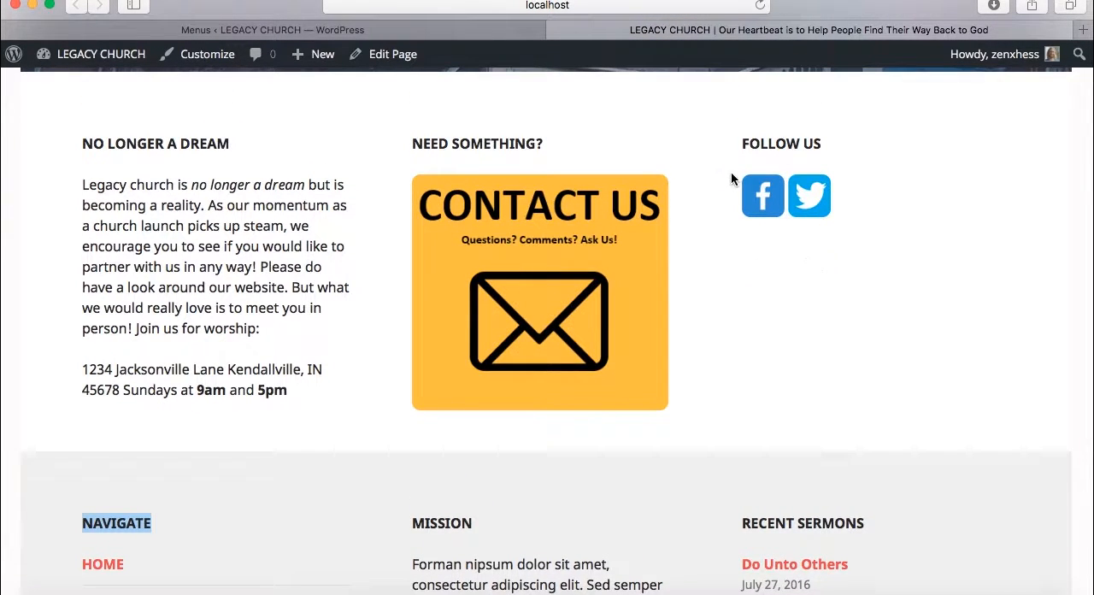
scroll(725, 354, down, 5)
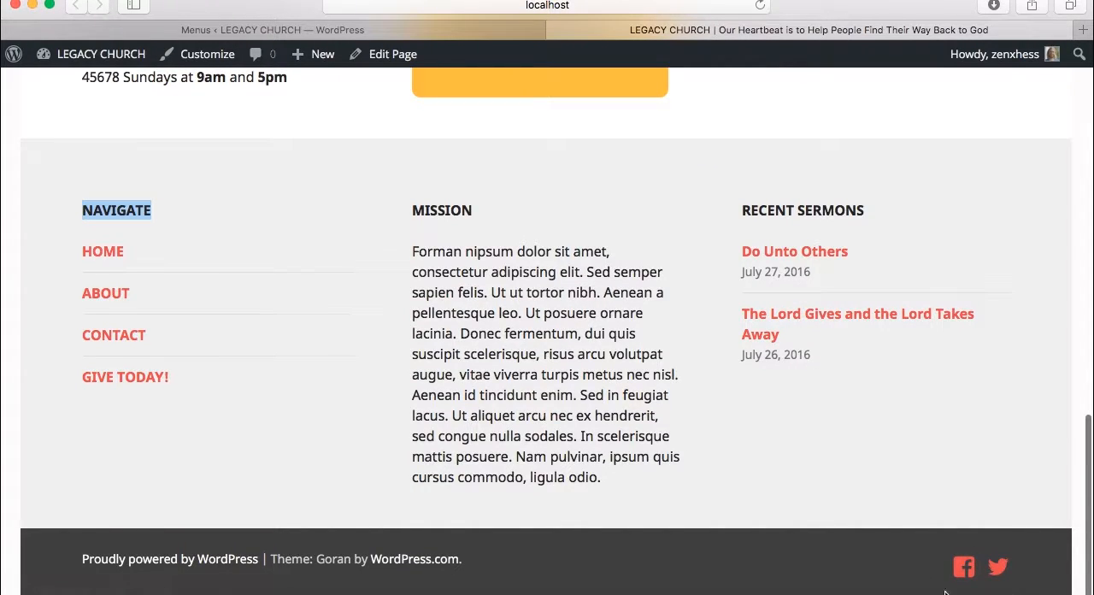
Load the Footer menu for editing on the Menus page and view its menu structure
click(380, 29)
click(363, 196)
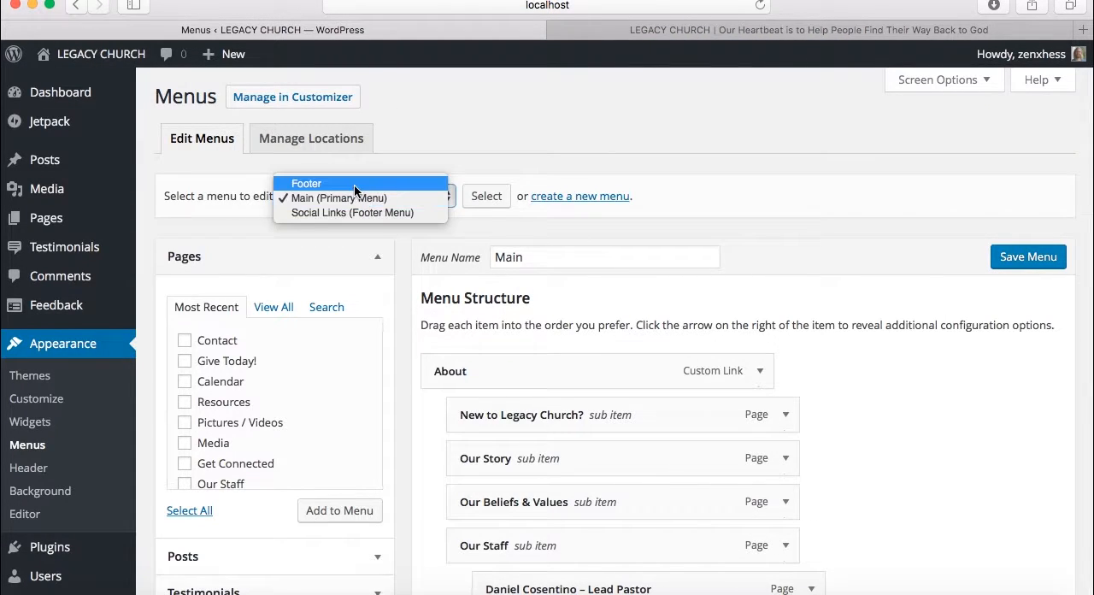
click(353, 183)
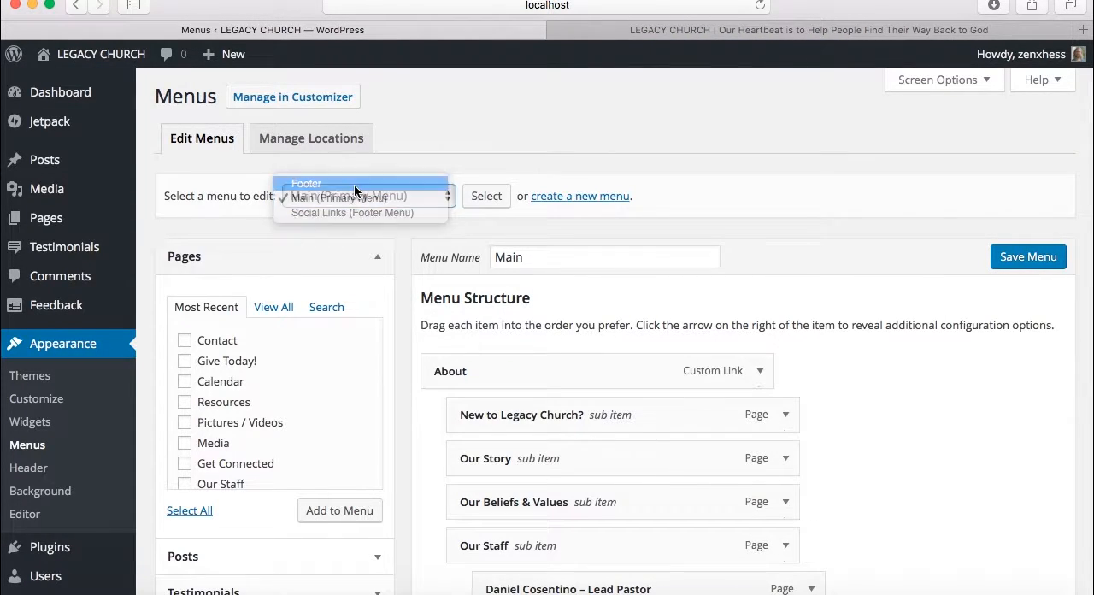
click(480, 196)
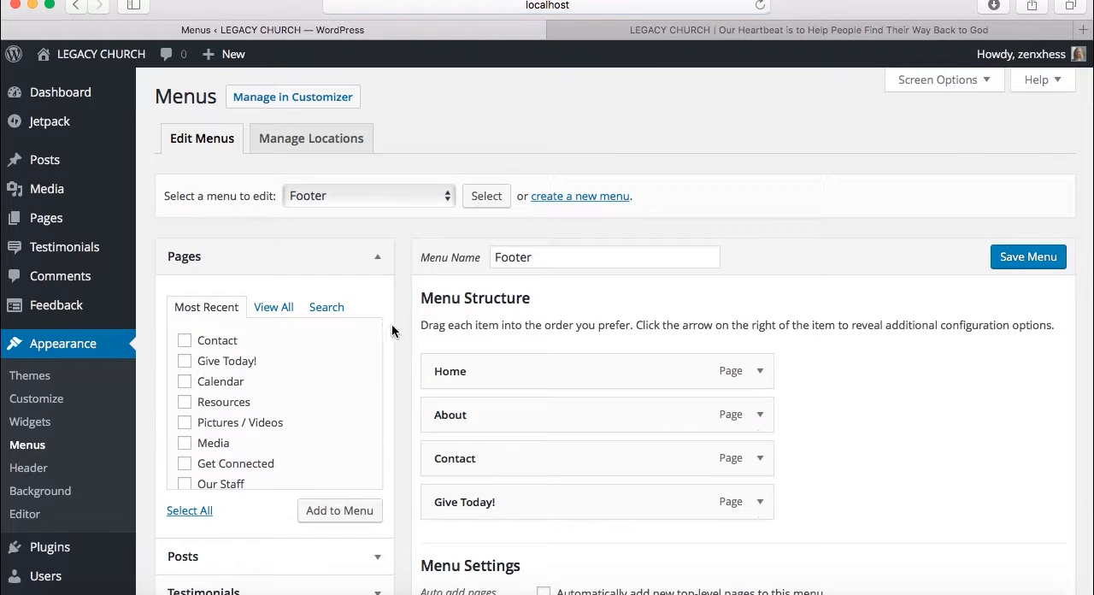
scroll(387, 332, down, 3)
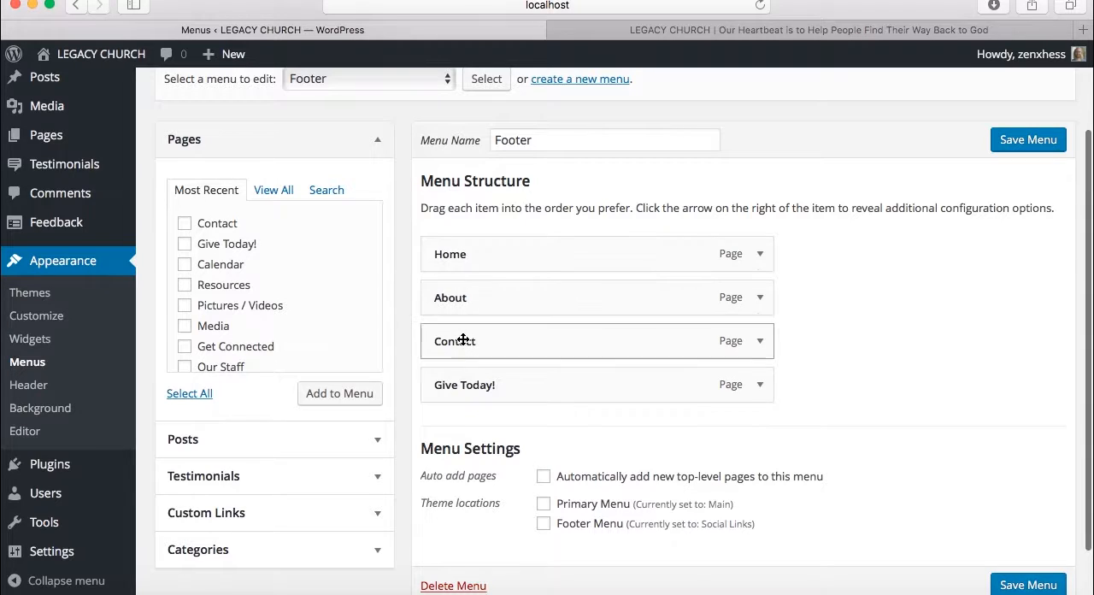
Compare the Footer menu's items with the Navigate links in the live home page's footer
click(644, 33)
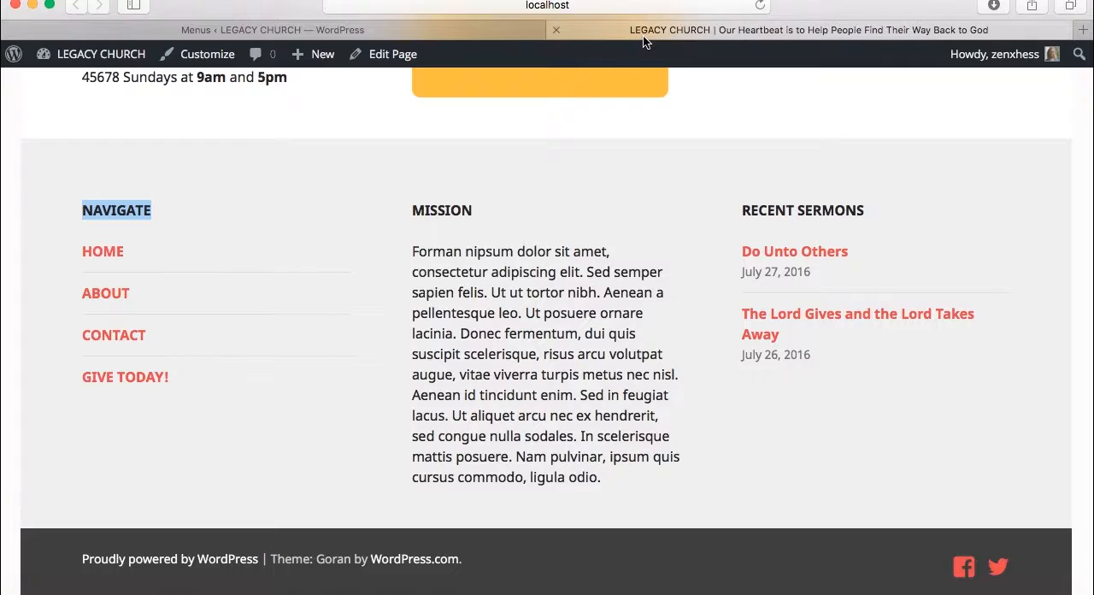
click(259, 313)
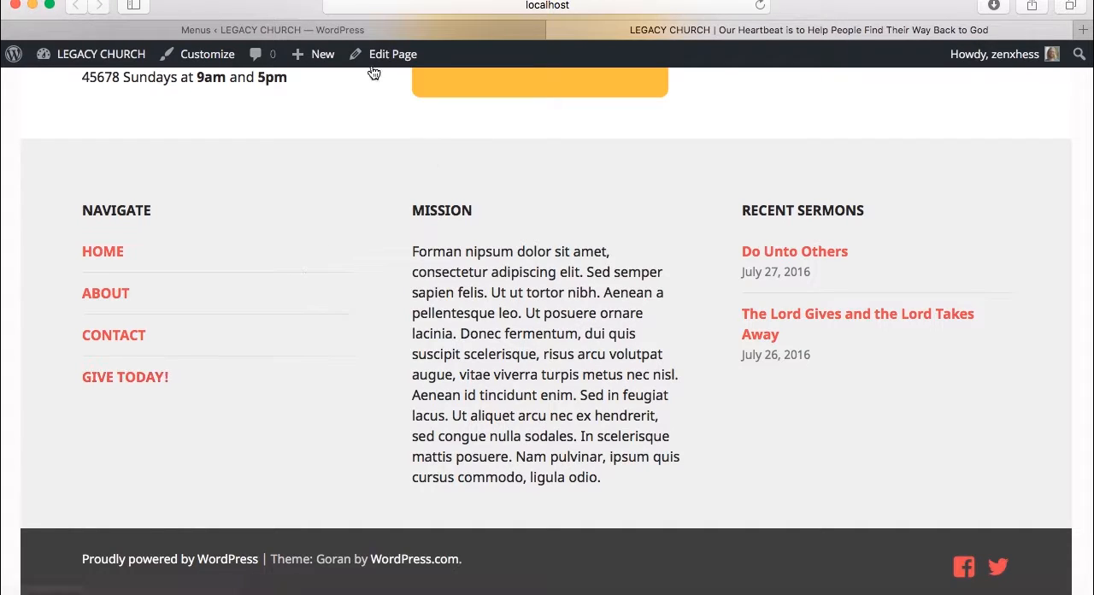
click(367, 31)
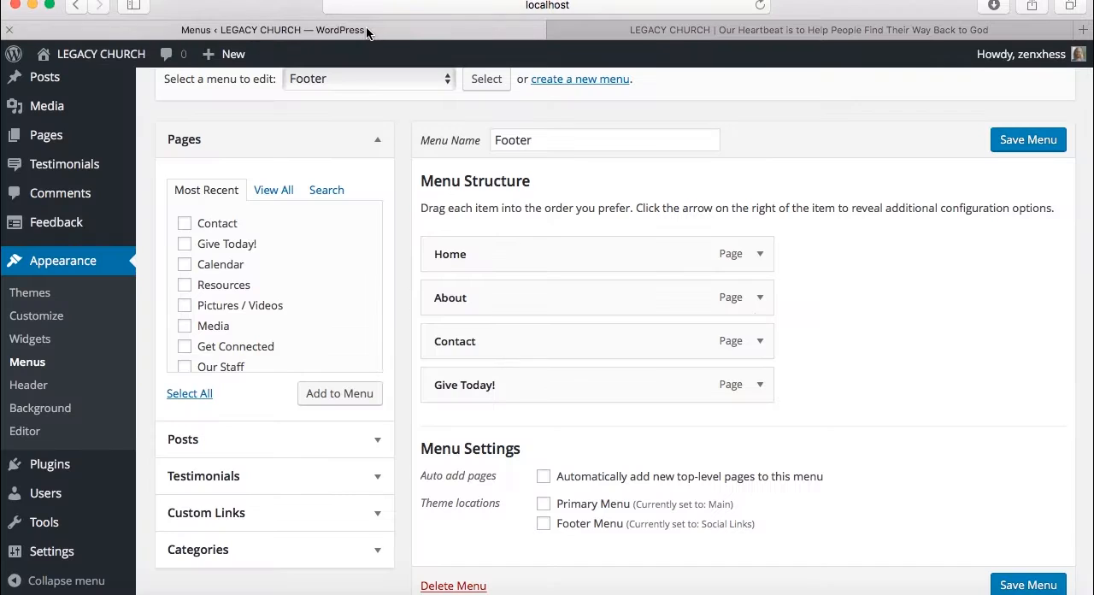
Change the last Footer menu item's navigation label to "Give Today" and save the menu
click(761, 386)
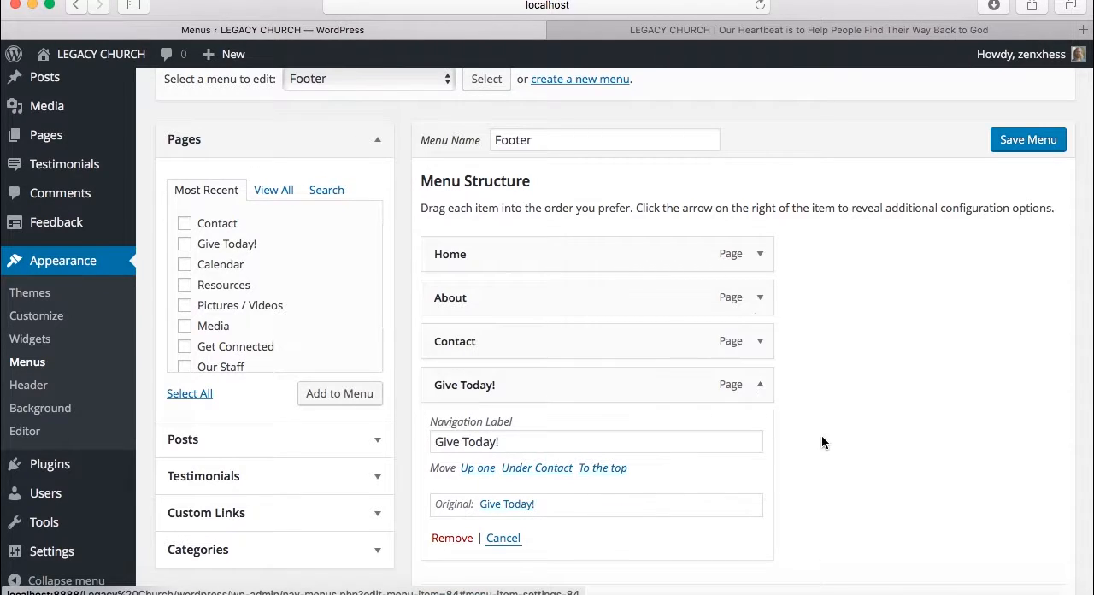
scroll(821, 434, down, 3)
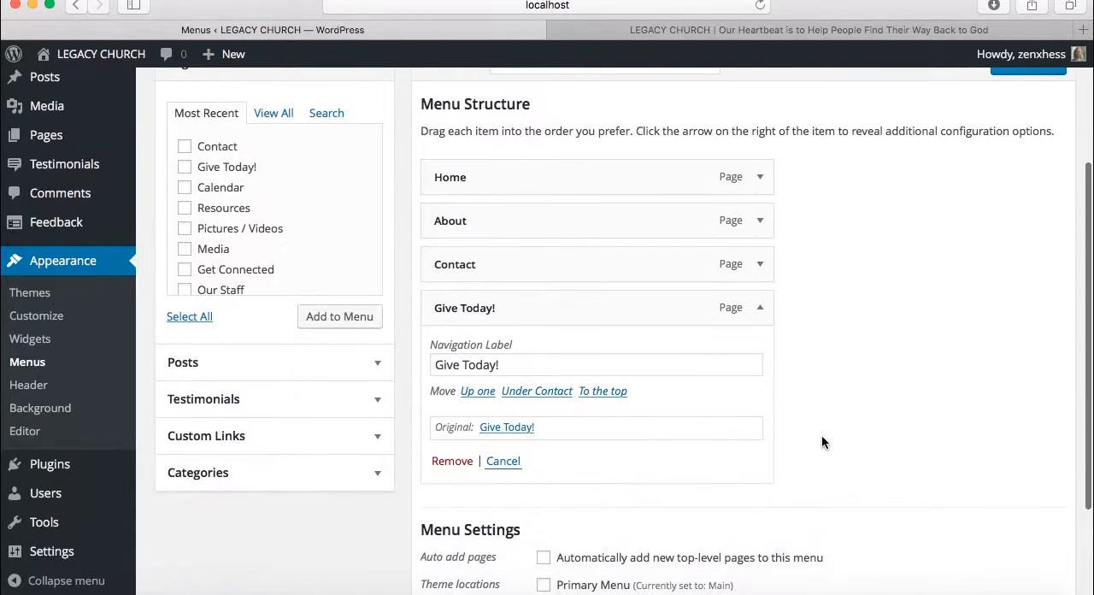
click(507, 368)
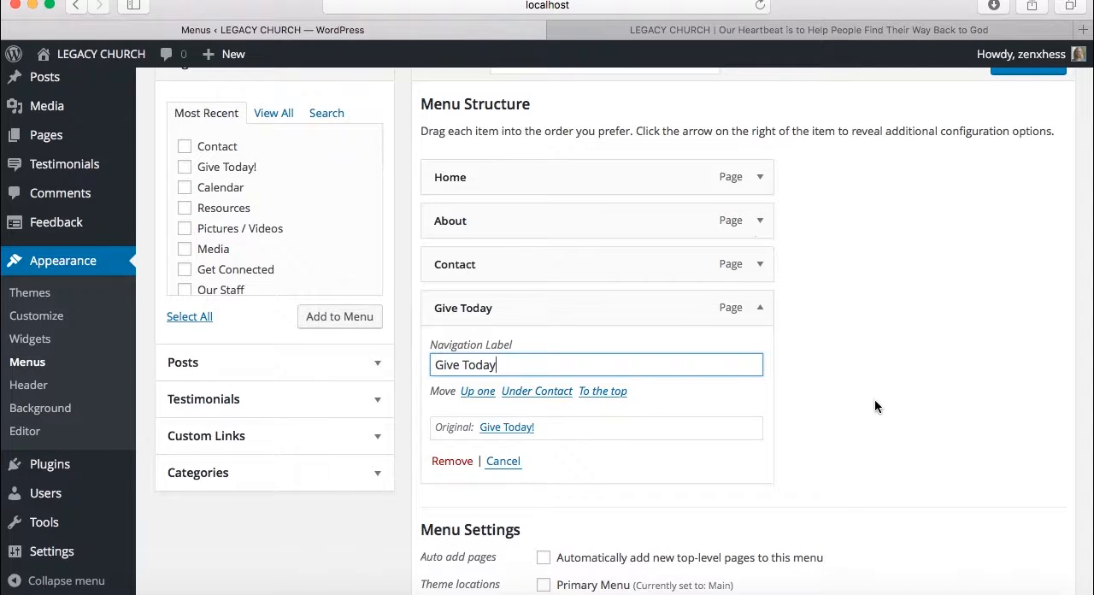
scroll(875, 398, down, 3)
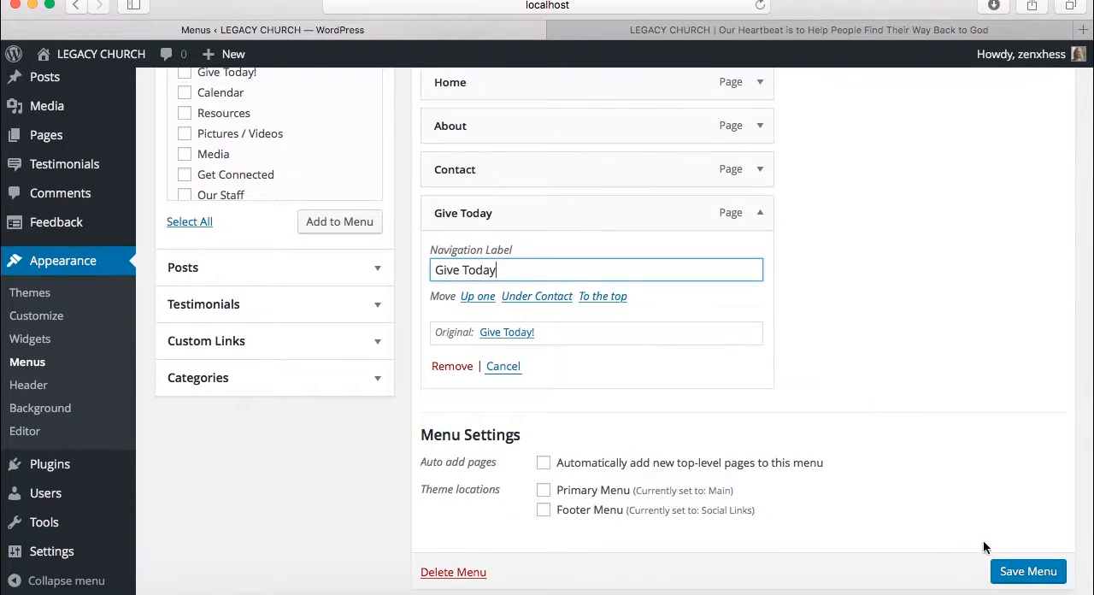
click(1007, 569)
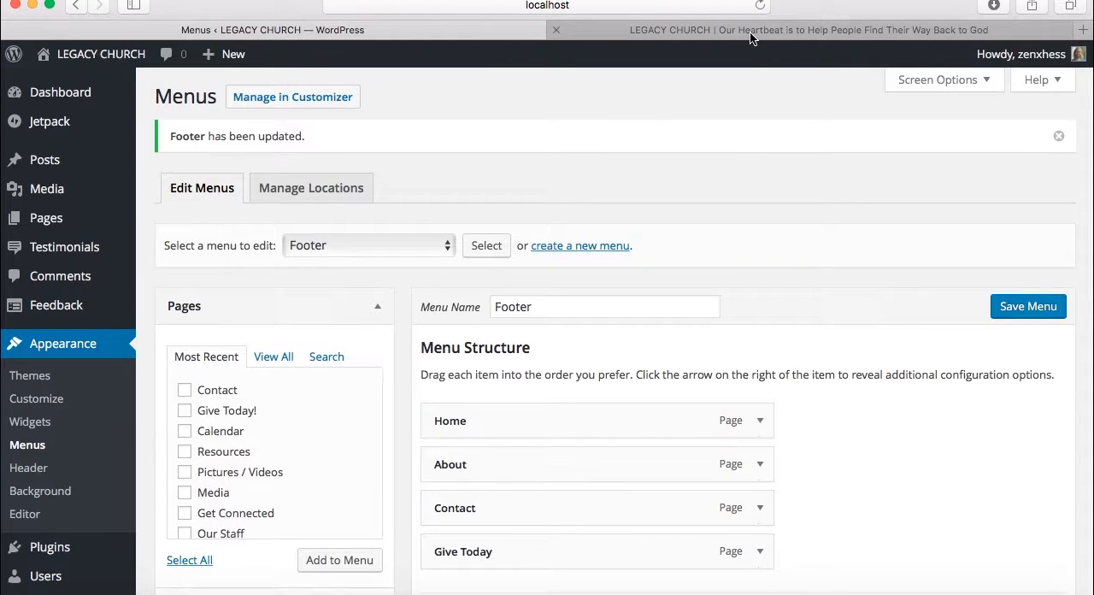
Reload the live home page, check the giving link under Navigate in the footer, and return to the Menus page
click(750, 35)
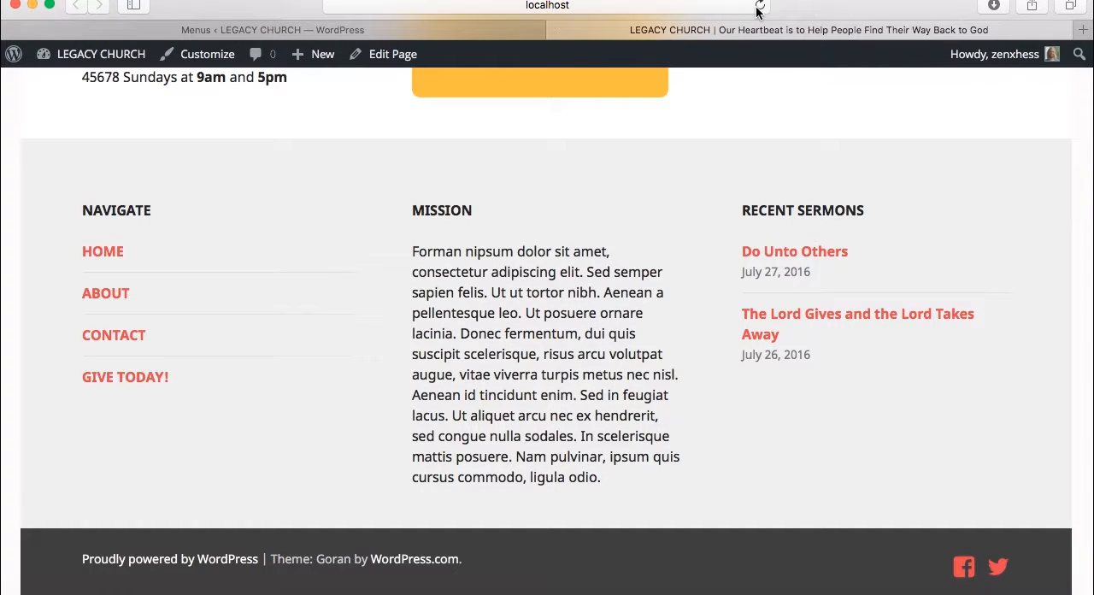
click(759, 7)
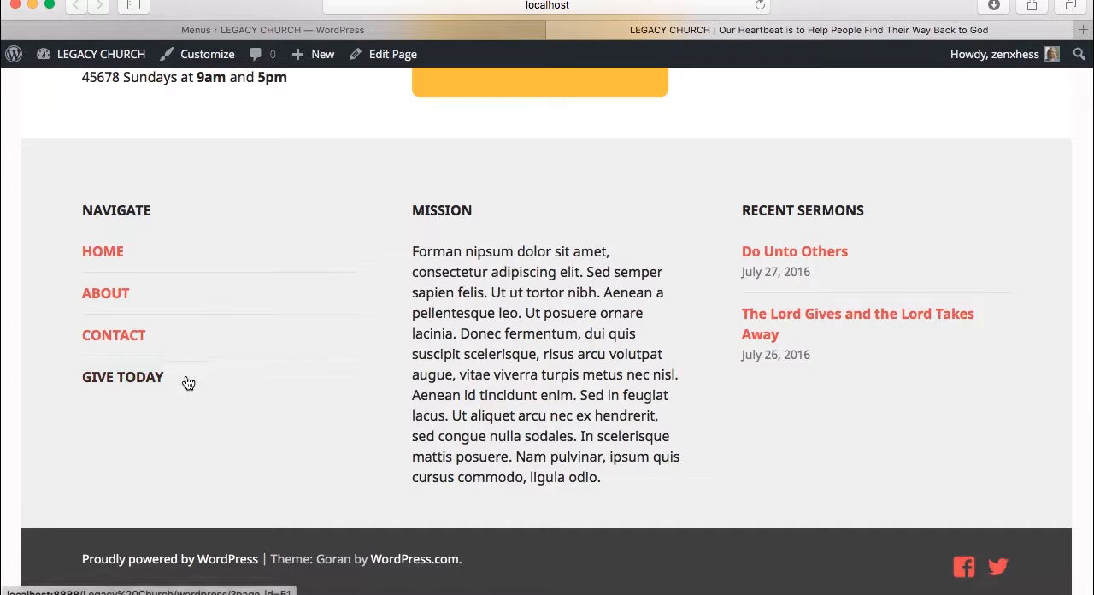
click(395, 23)
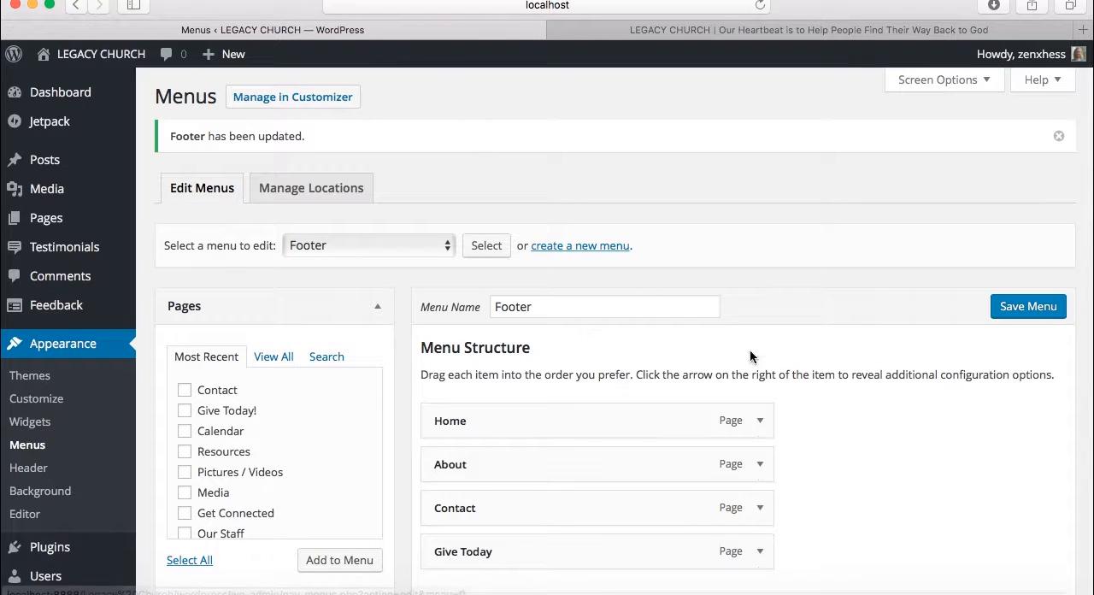
Restore the exclamation mark in the Footer menu's giving item so its label reads "Give Today!" and save the menu
scroll(785, 411, down, 4)
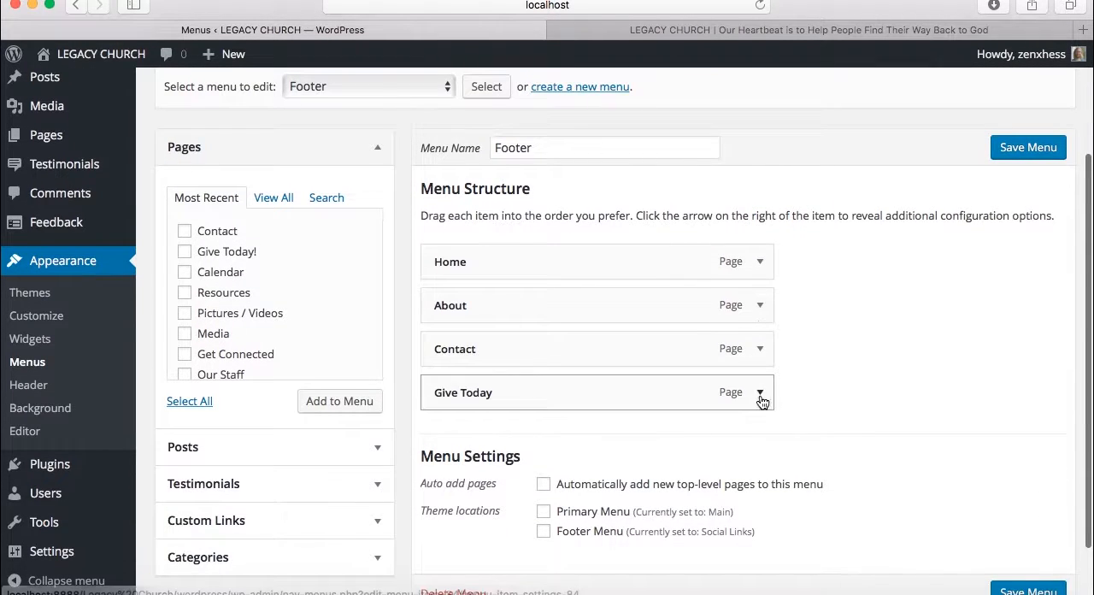
click(759, 394)
click(554, 457)
text(!)
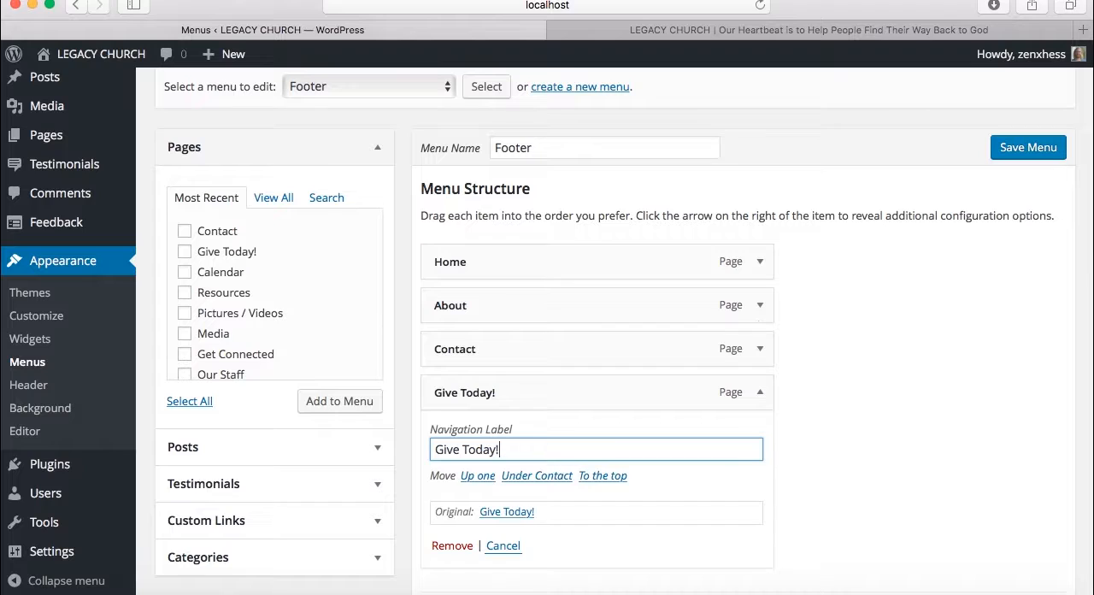
scroll(851, 494, down, 3)
scroll(851, 494, up, 5)
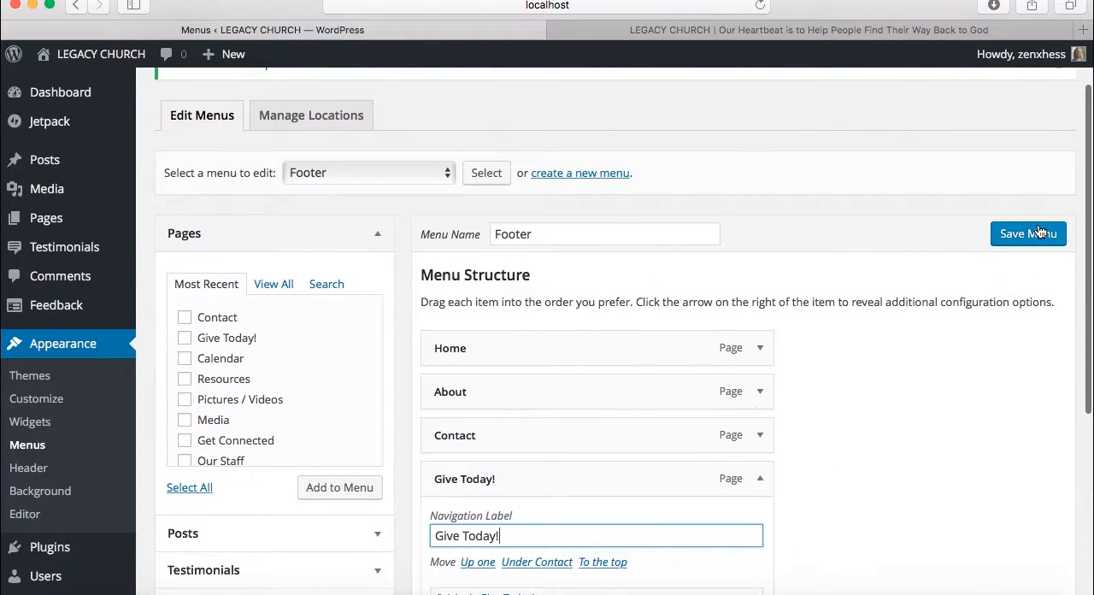
click(1034, 232)
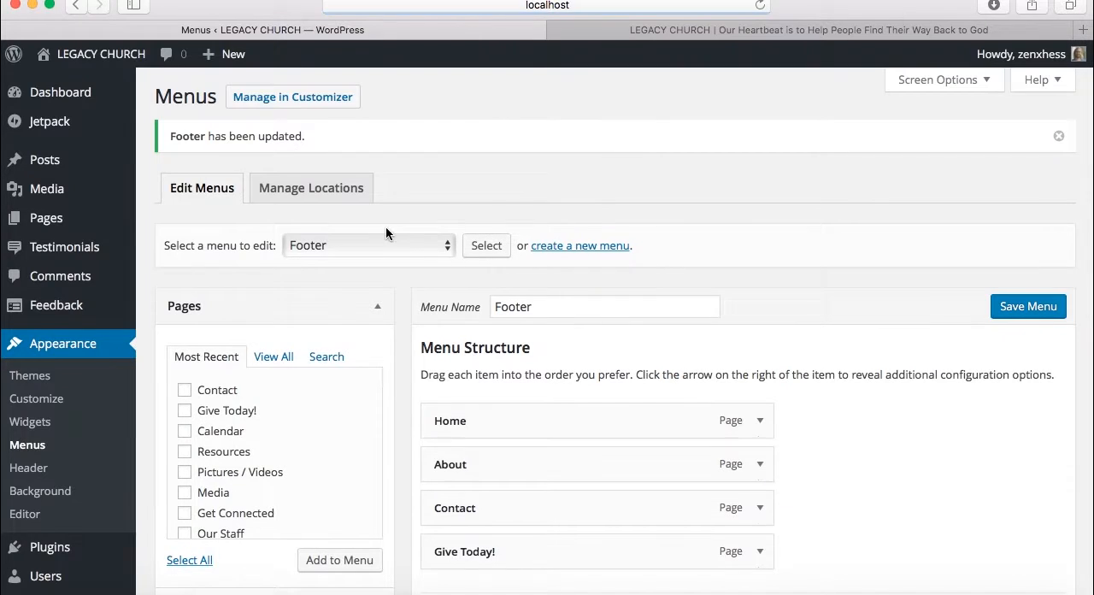
Load the Main (Primary Menu) menu for editing
click(370, 243)
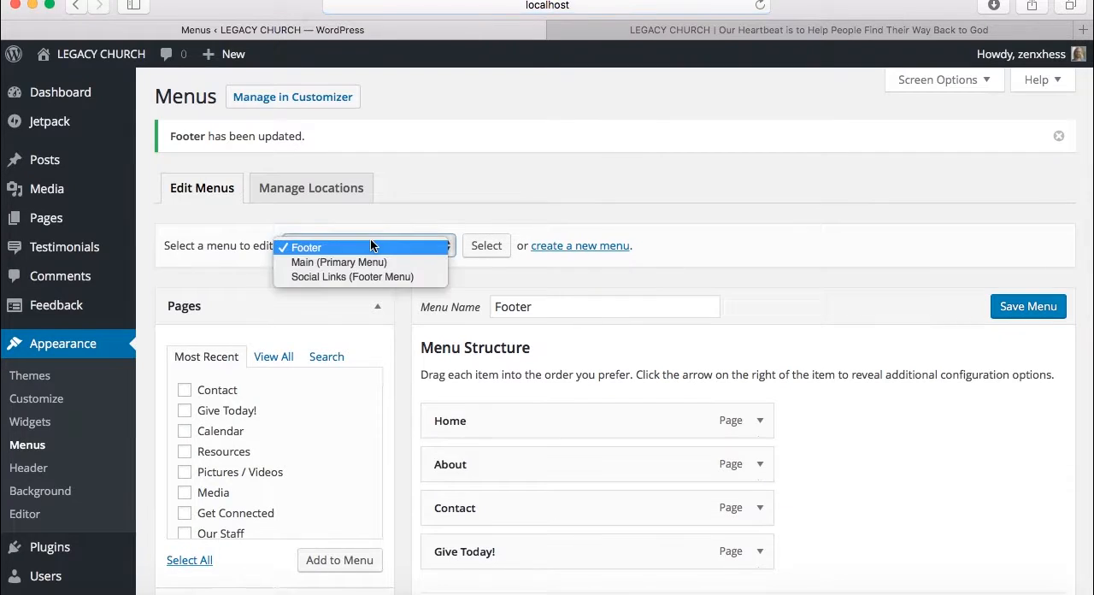
click(365, 261)
click(481, 247)
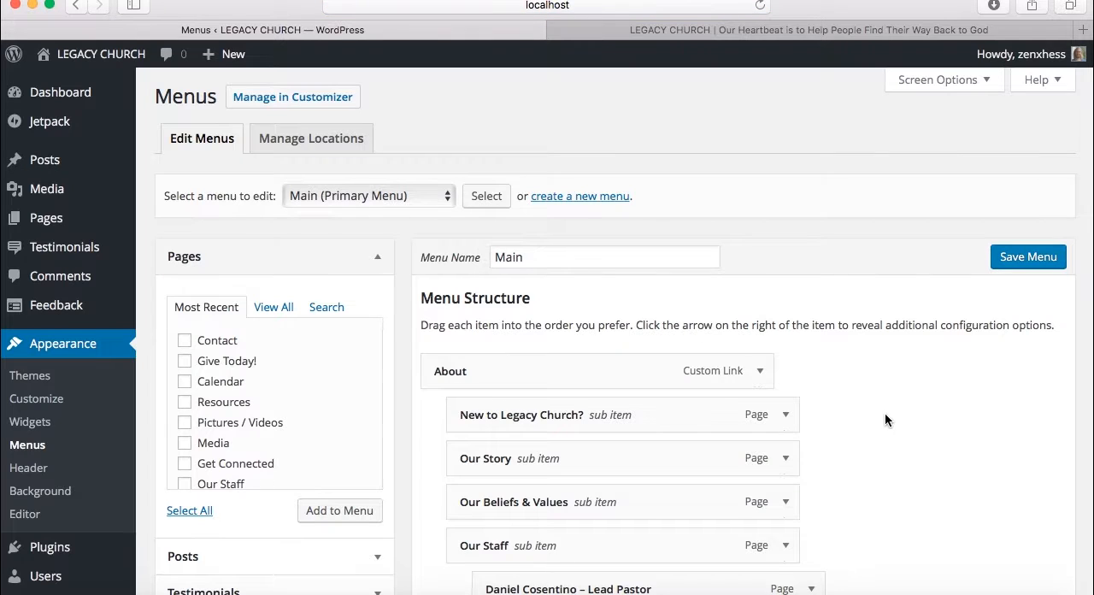
Examine the Main menu's structure, including the sub items under About, Our Staff, Resources and Get Connected
scroll(884, 418, down, 2)
scroll(885, 418, down, 3)
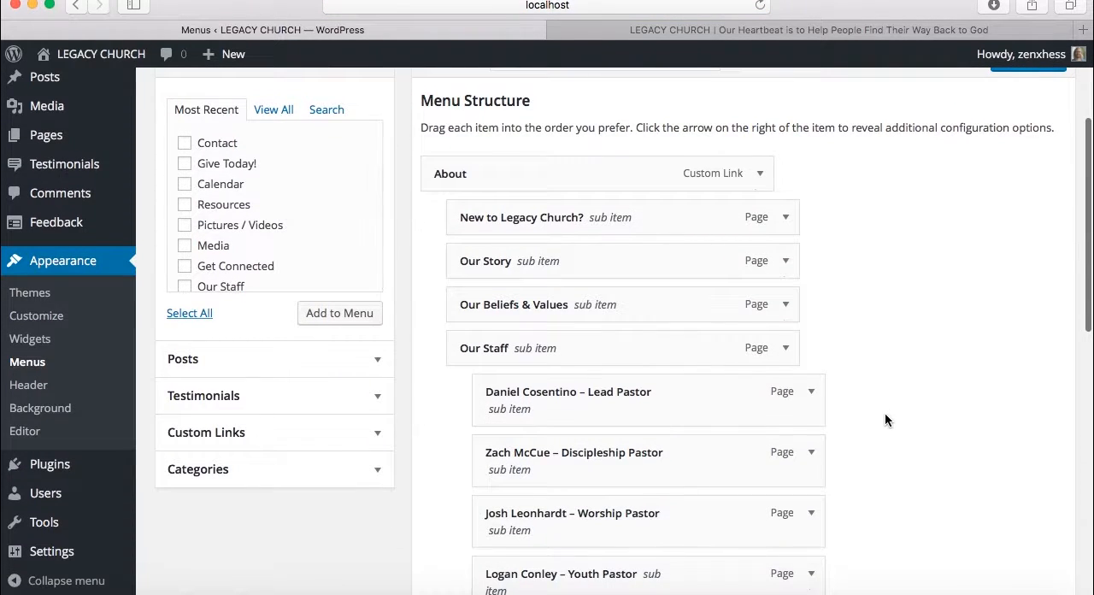
scroll(884, 419, down, 1)
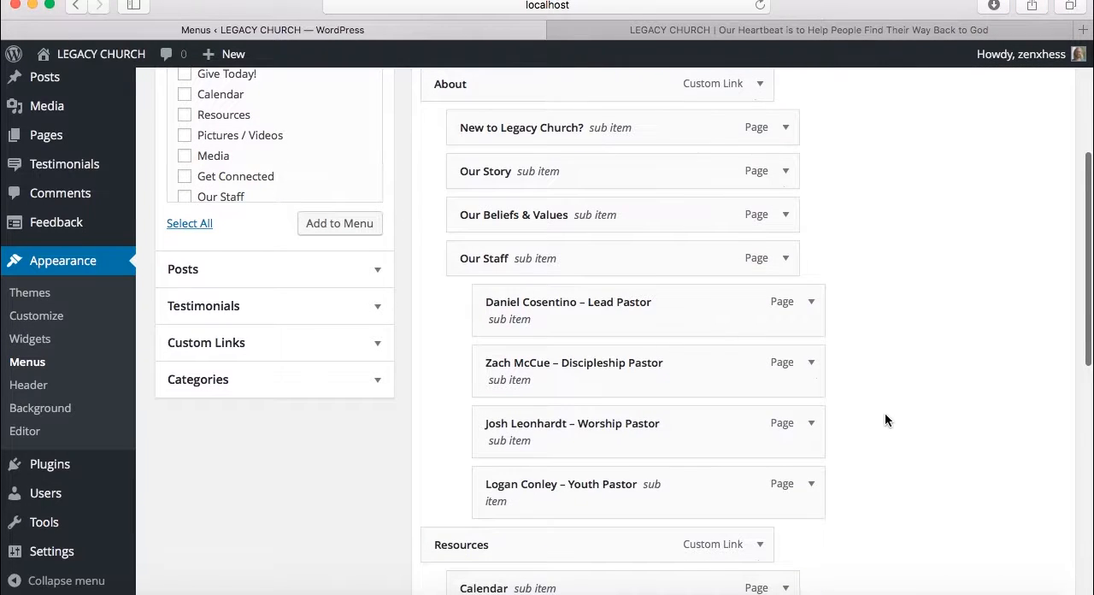
scroll(884, 419, down, 2)
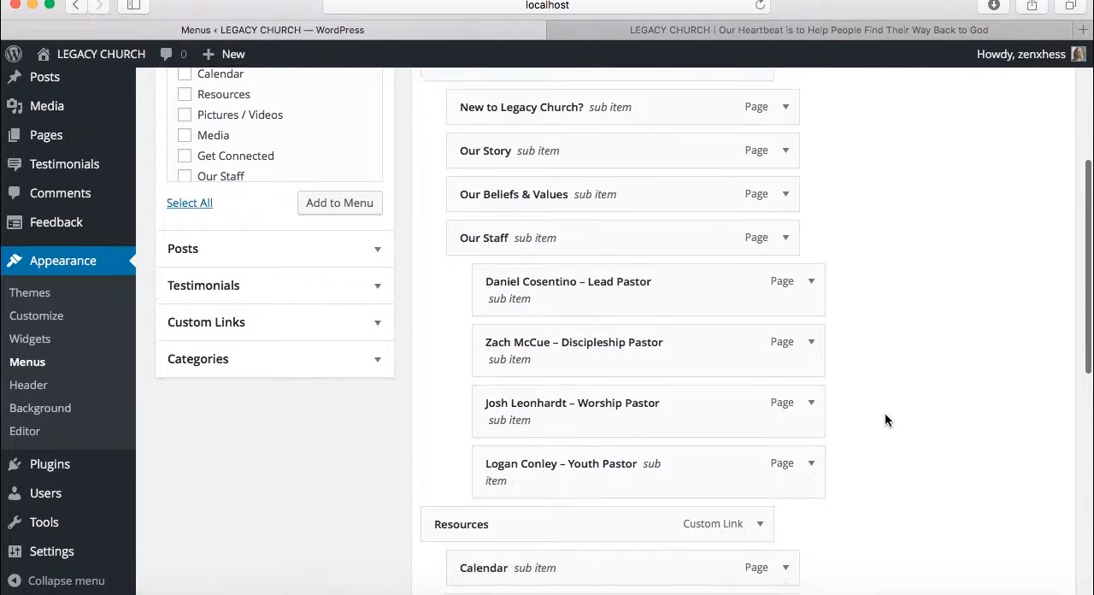
scroll(885, 420, down, 2)
scroll(885, 419, up, 5)
scroll(884, 420, down, 3)
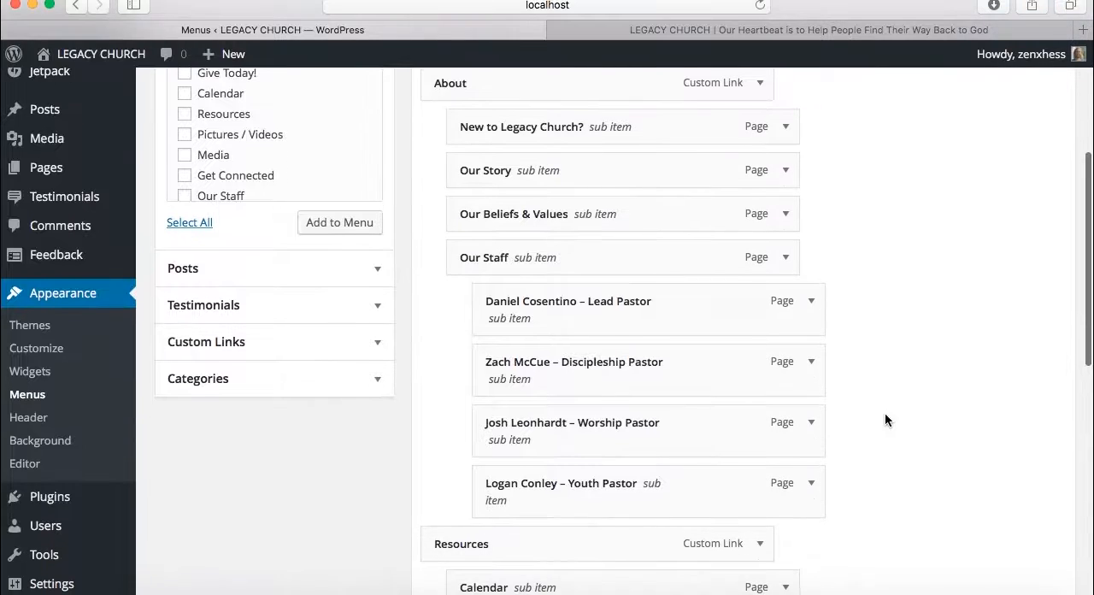
scroll(885, 419, down, 7)
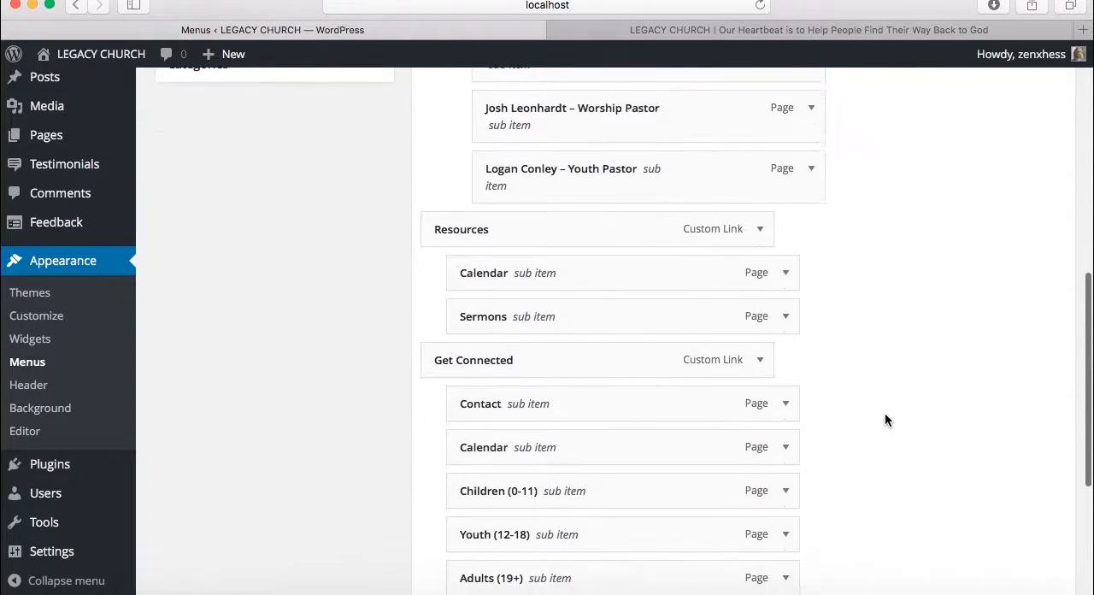
Shorten the navigation label of the first sub item under About to "New to Legacy?" and save the Main menu
scroll(884, 419, up, 12)
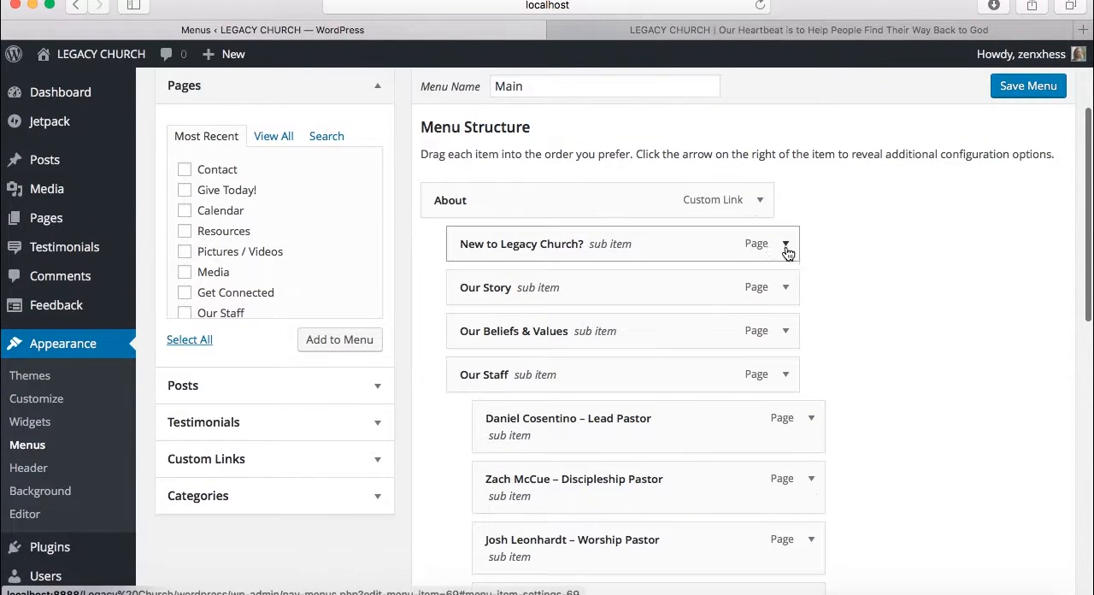
click(787, 245)
click(638, 301)
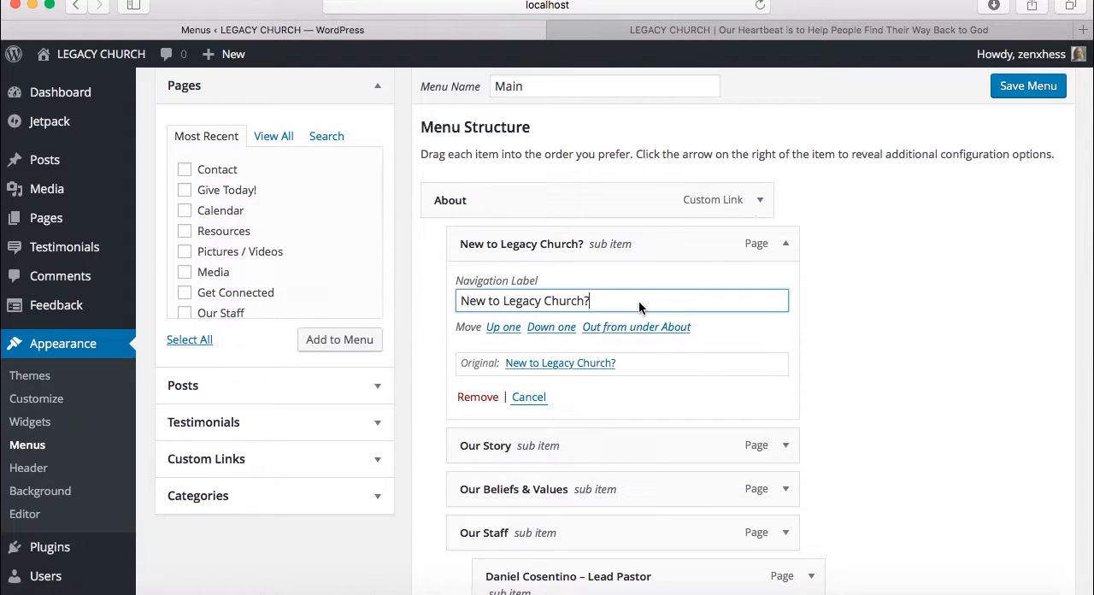
key(Left)
key(BackSpace)
key(BackSpace)
key(BackSpace)
key(BackSpace)
key(BackSpace)
key(BackSpace)
key(BackSpace)
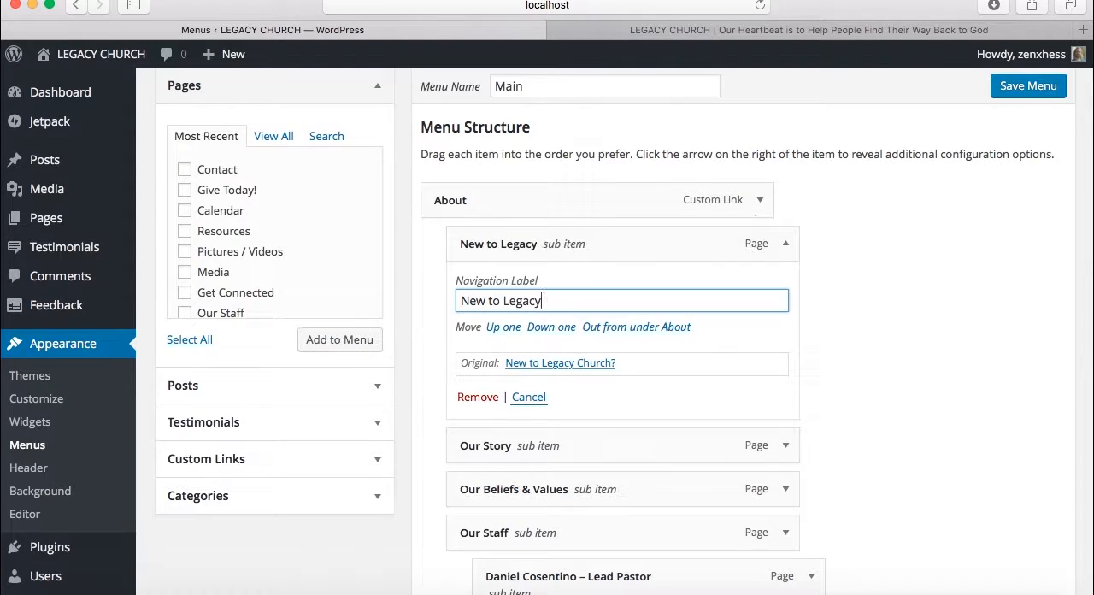
click(1021, 85)
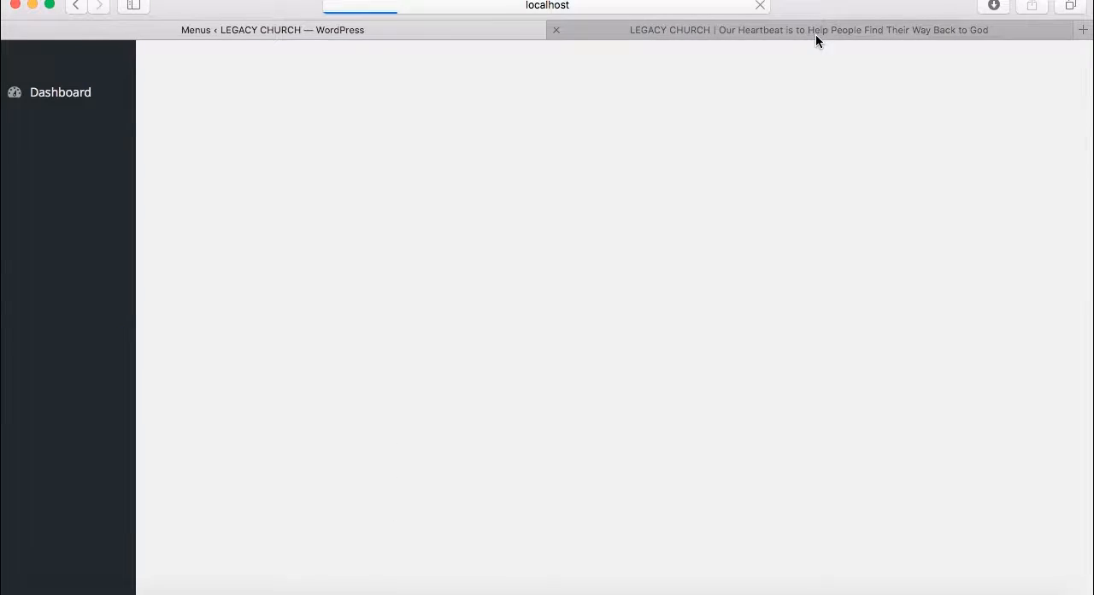
Reload the live home page and check the renamed sub item in the About submenu
click(815, 35)
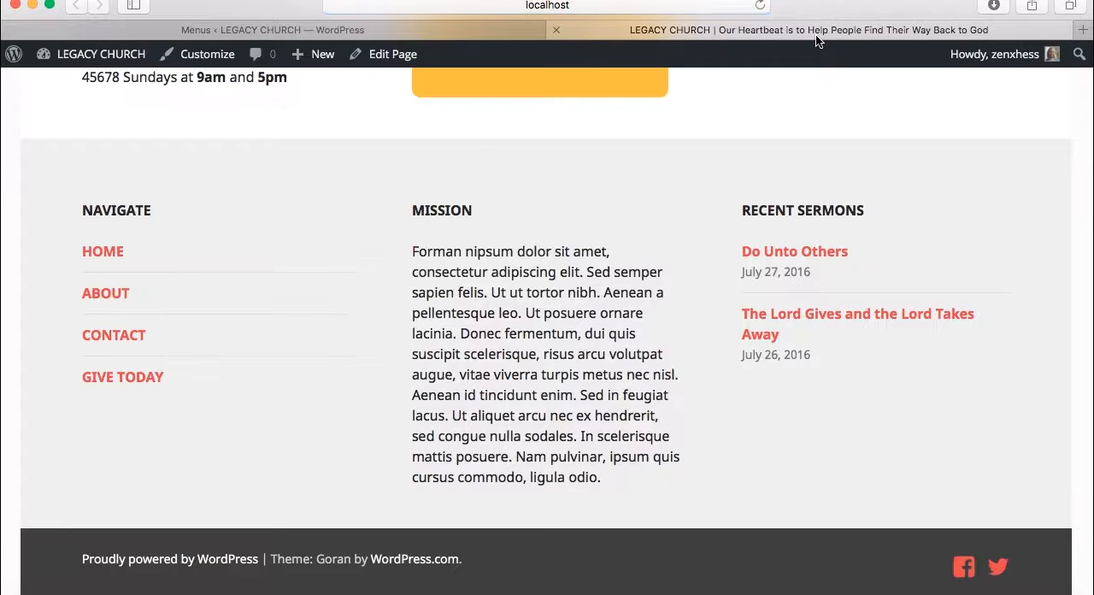
click(671, 5)
key(Return)
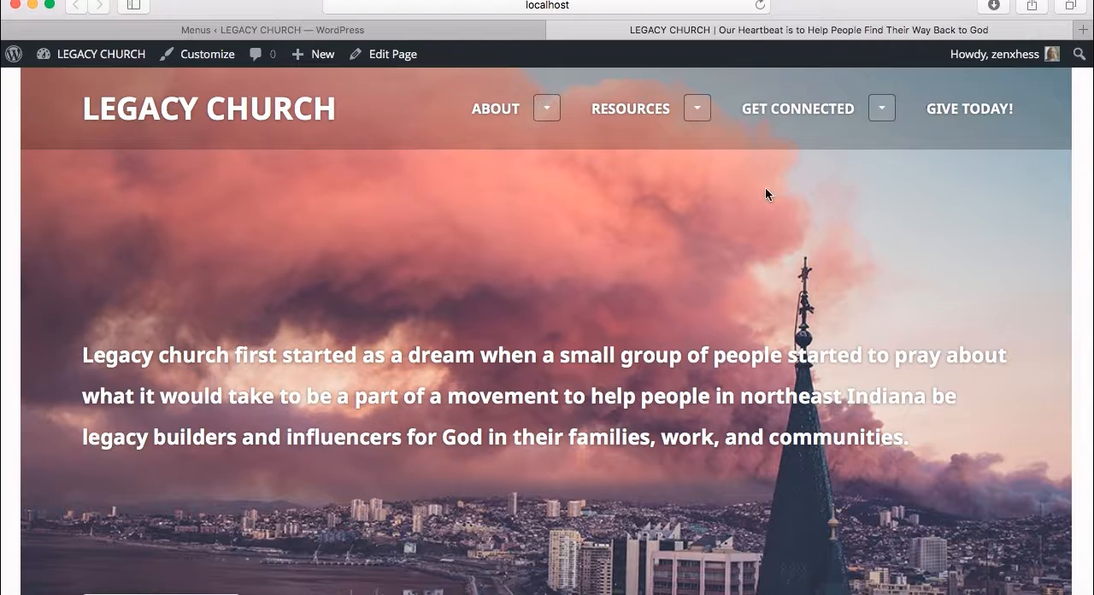
click(555, 118)
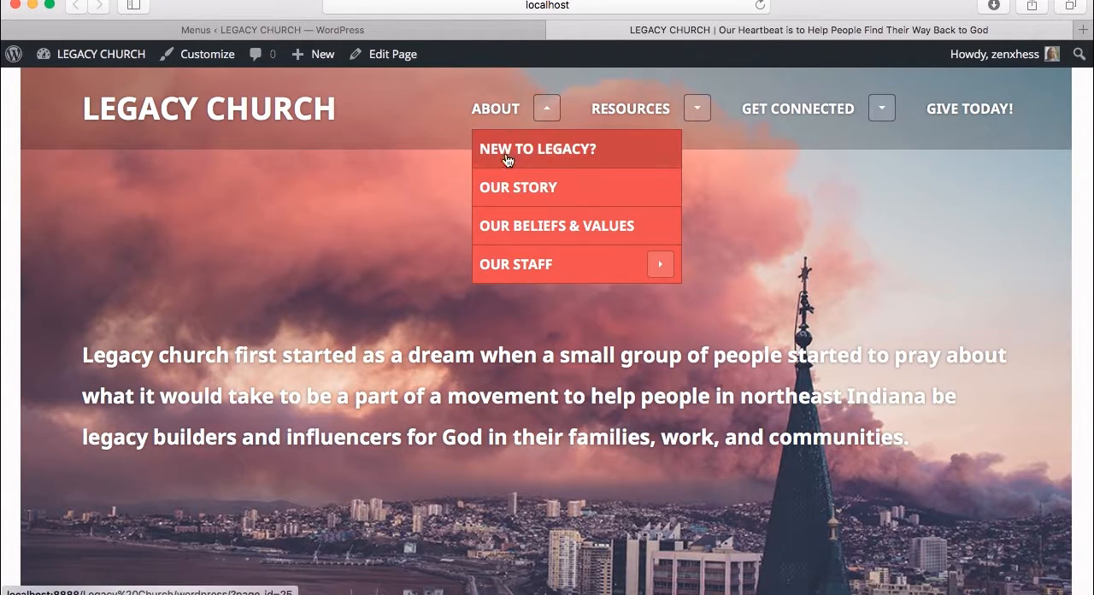
click(546, 110)
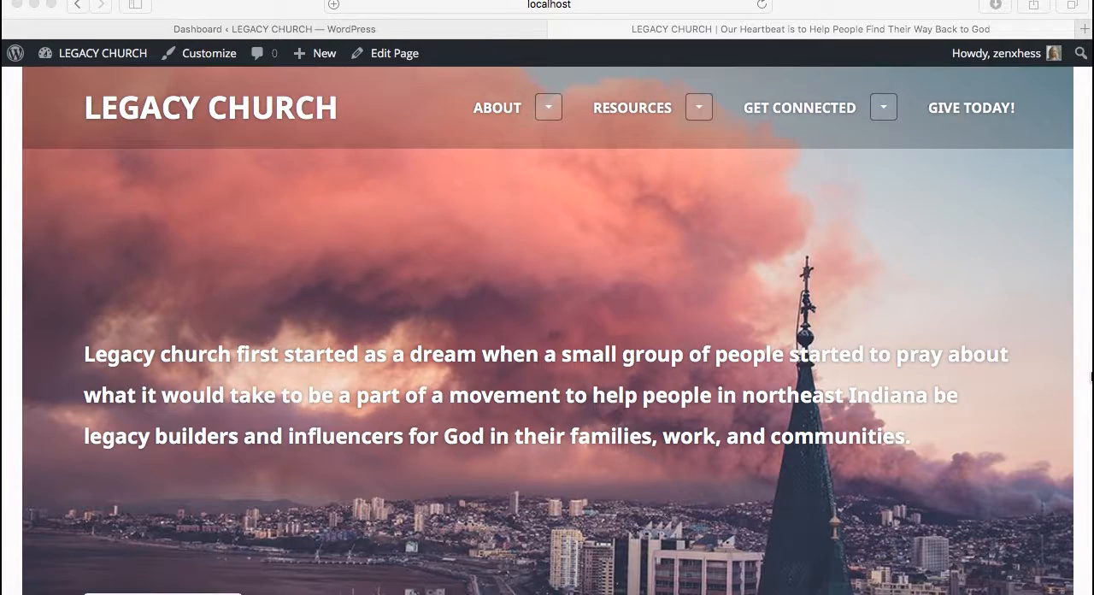
Look over the live home page, open the Our Beliefs & Values page from the About submenu, and highlight its page title
scroll(1091, 376, down, 10)
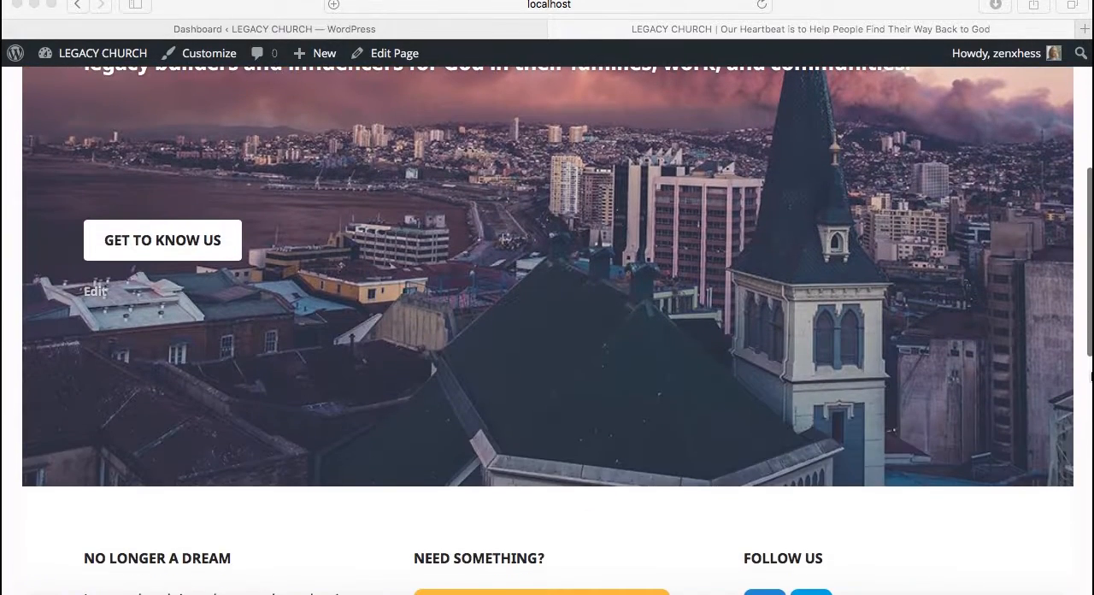
scroll(1091, 376, down, 10)
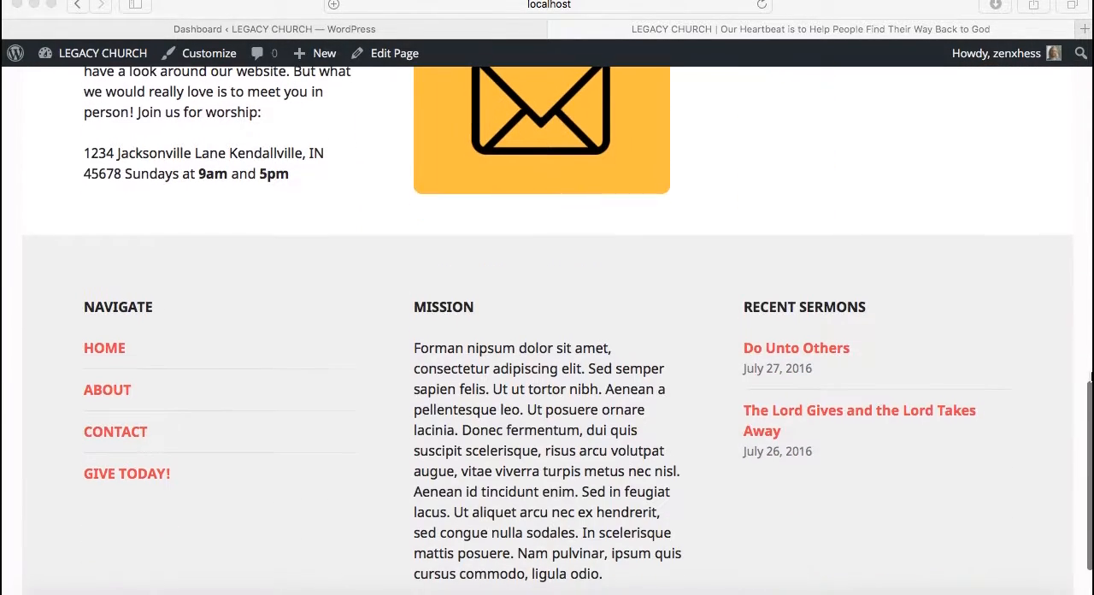
scroll(1090, 376, up, 15)
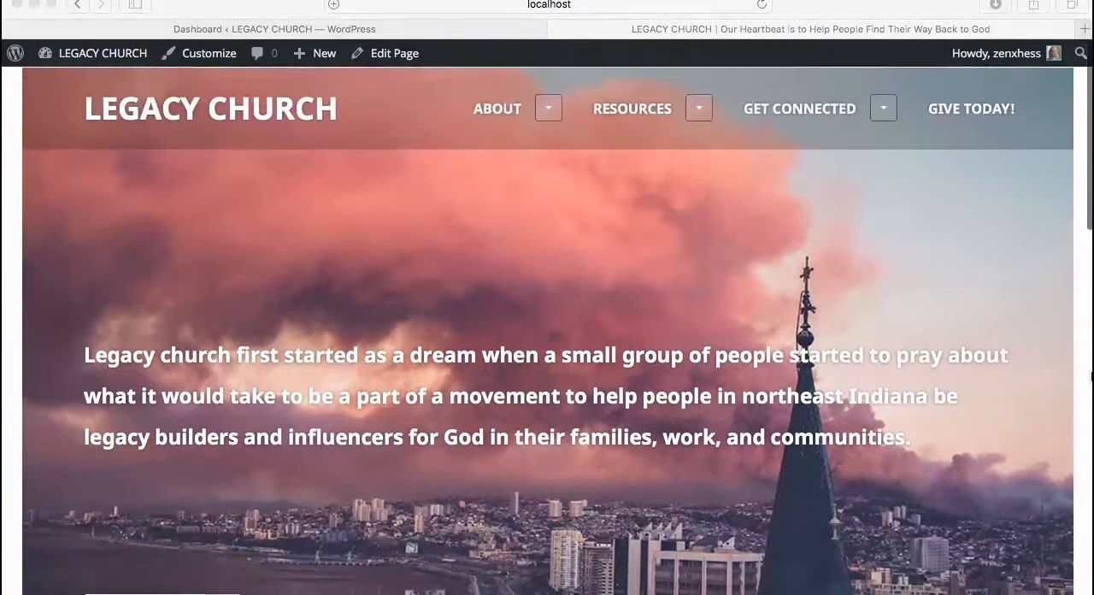
click(547, 101)
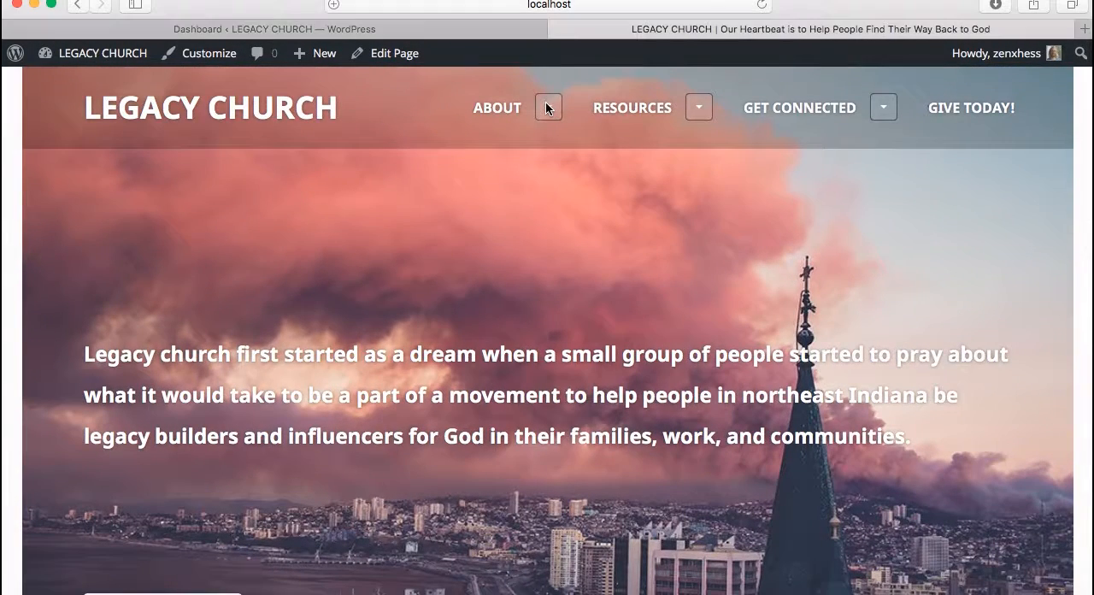
click(549, 100)
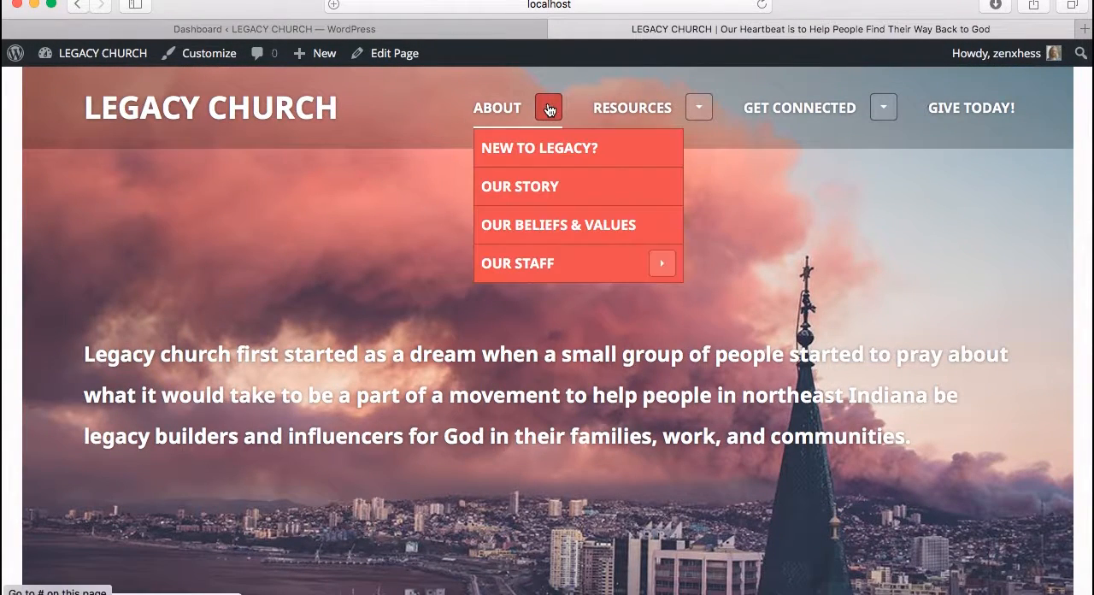
click(548, 227)
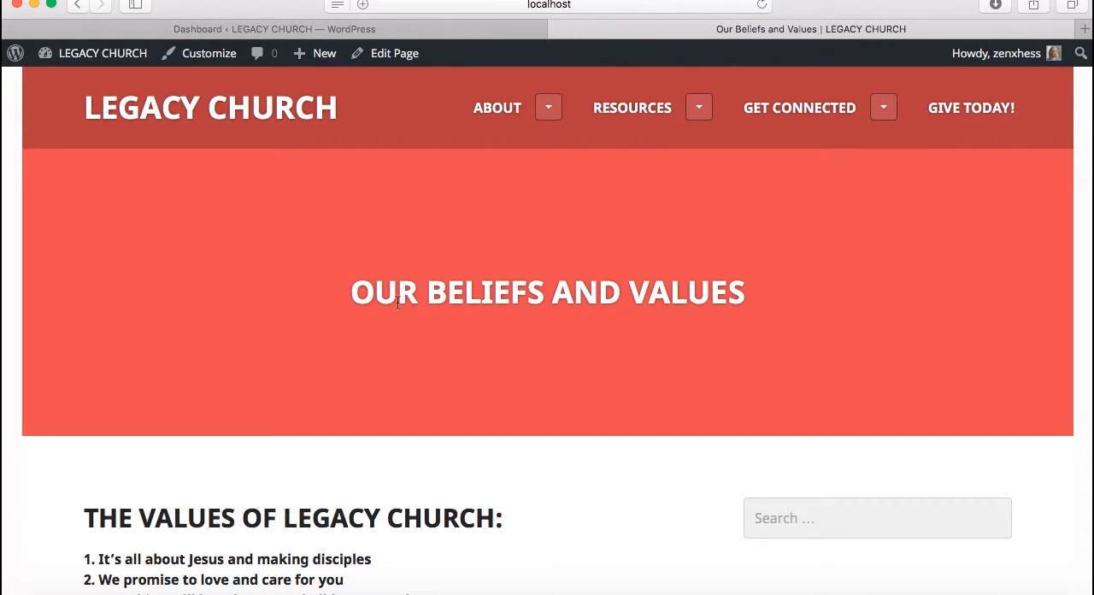
drag(353, 292, 755, 292)
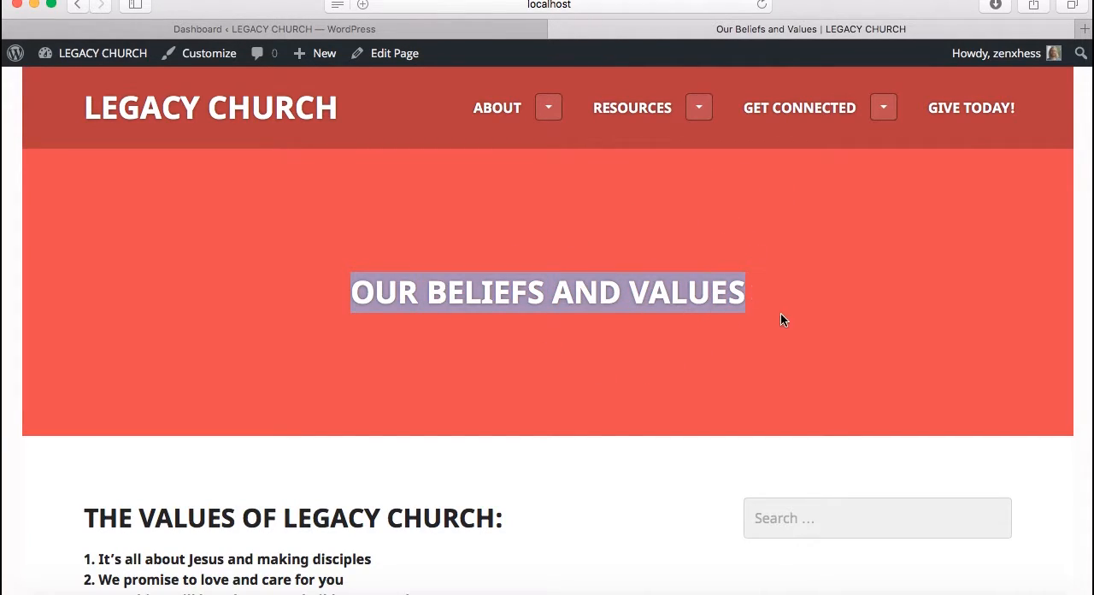
Read through the live Our Beliefs and Values page, highlighting parts of its values and beliefs headings
click(780, 320)
scroll(781, 320, down, 5)
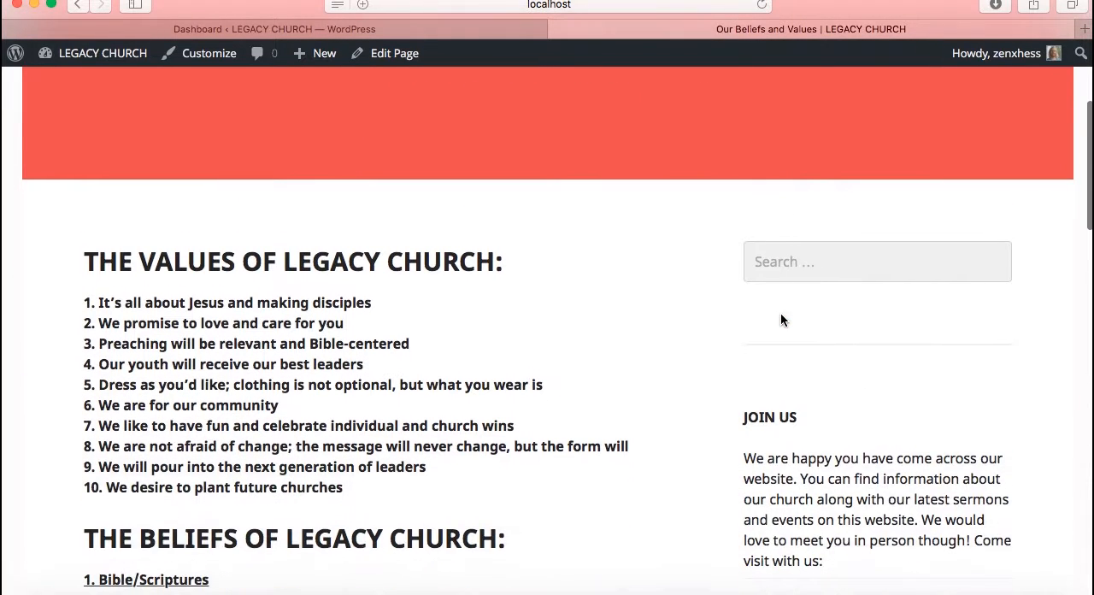
scroll(780, 320, down, 1)
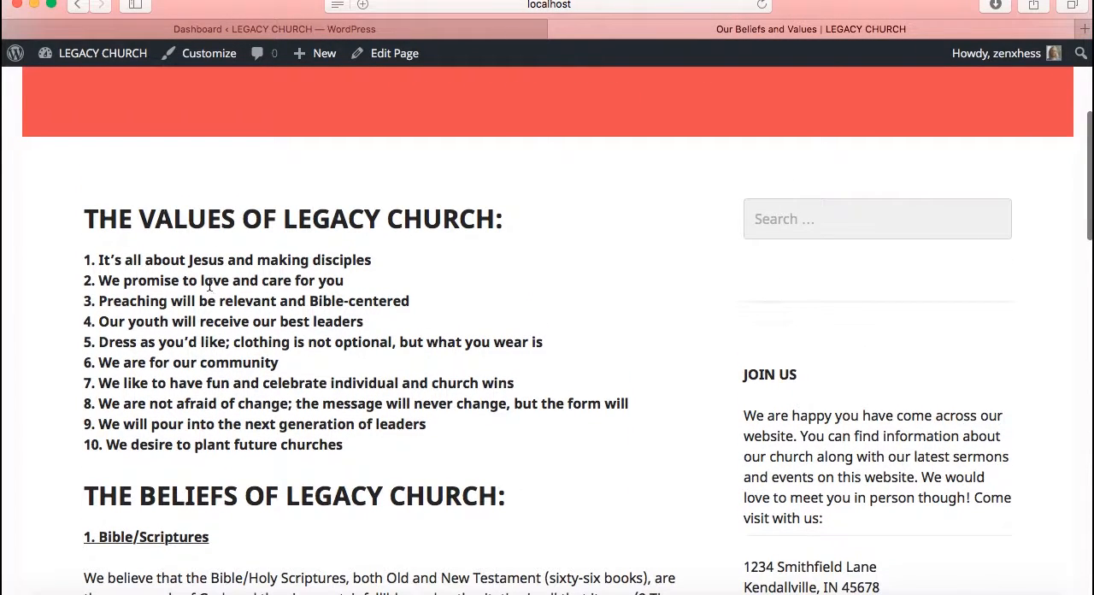
scroll(210, 284, down, 9)
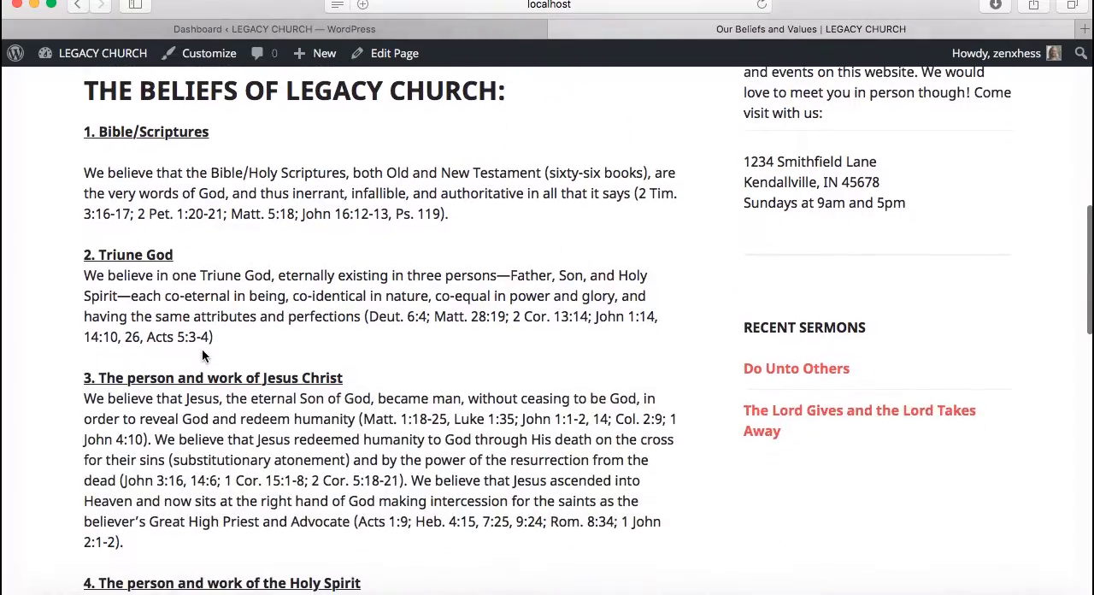
scroll(202, 348, down, 14)
scroll(202, 348, up, 20)
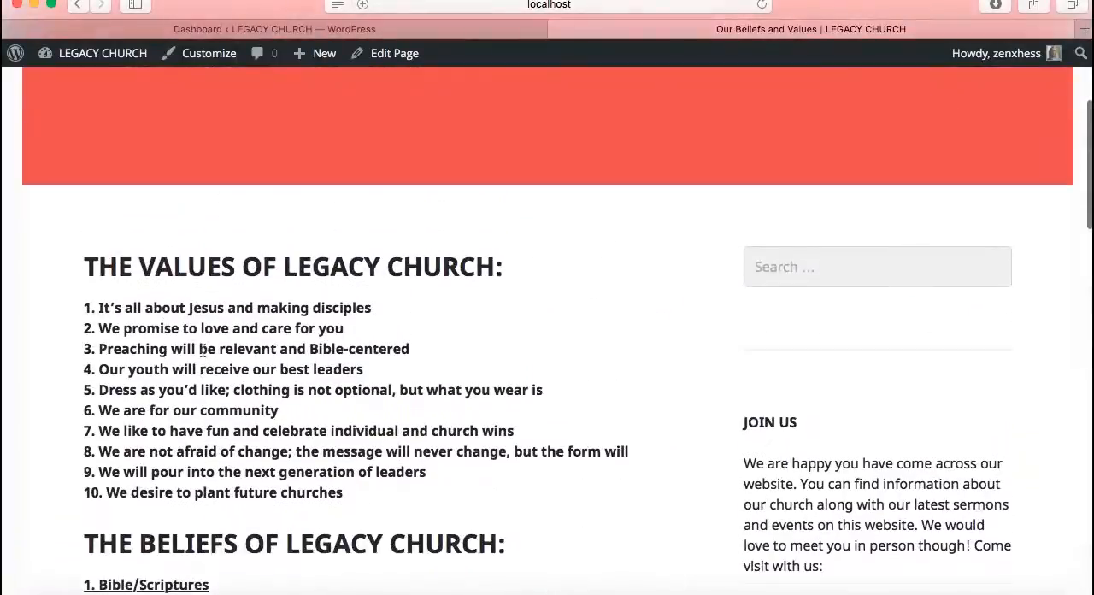
scroll(203, 348, down, 20)
scroll(202, 350, up, 16)
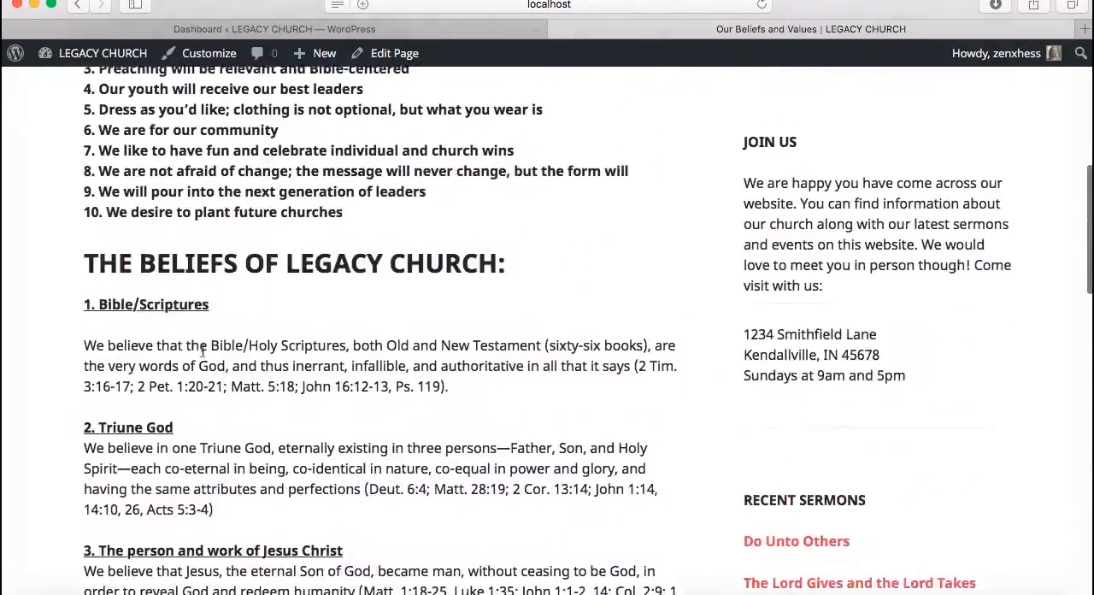
scroll(203, 351, up, 6)
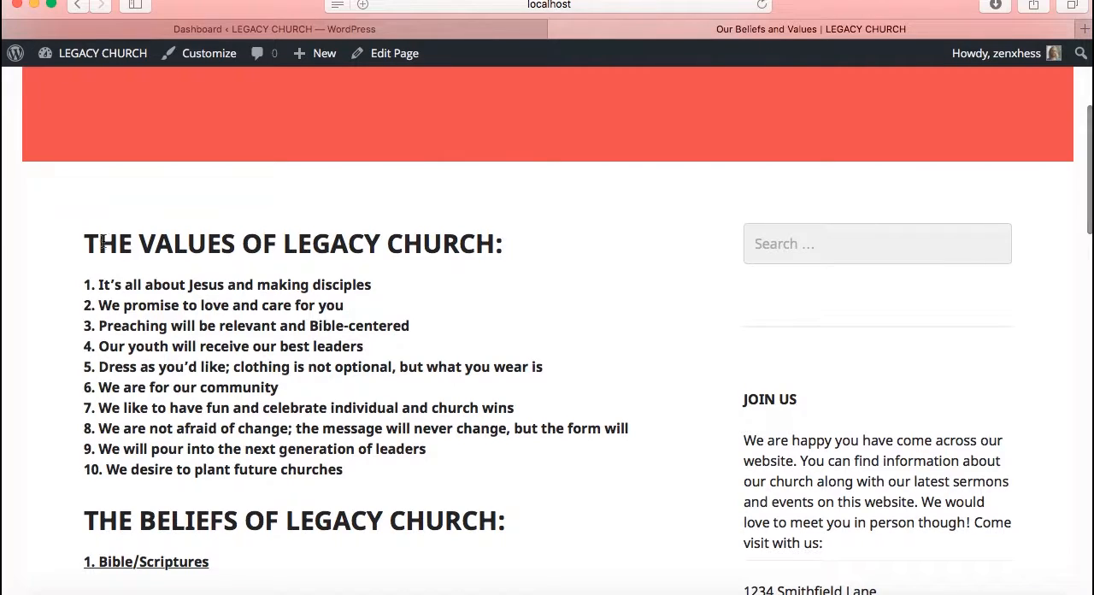
drag(99, 244, 200, 261)
drag(140, 518, 266, 520)
click(470, 450)
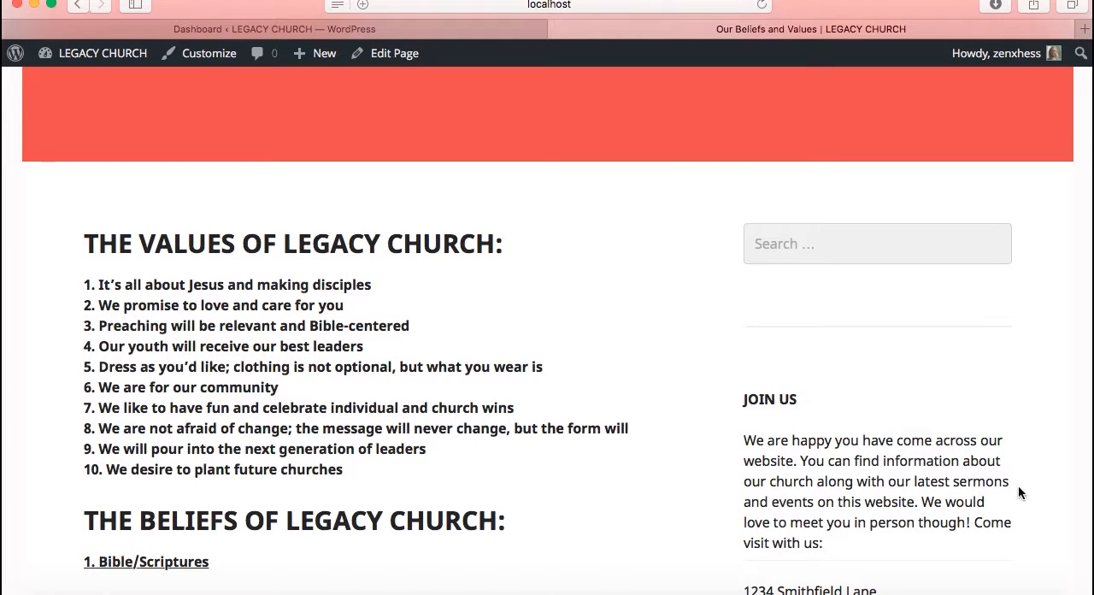
Examine the sidebar widgets beside the content of the live Our Beliefs and Values page
scroll(931, 342, down, 5)
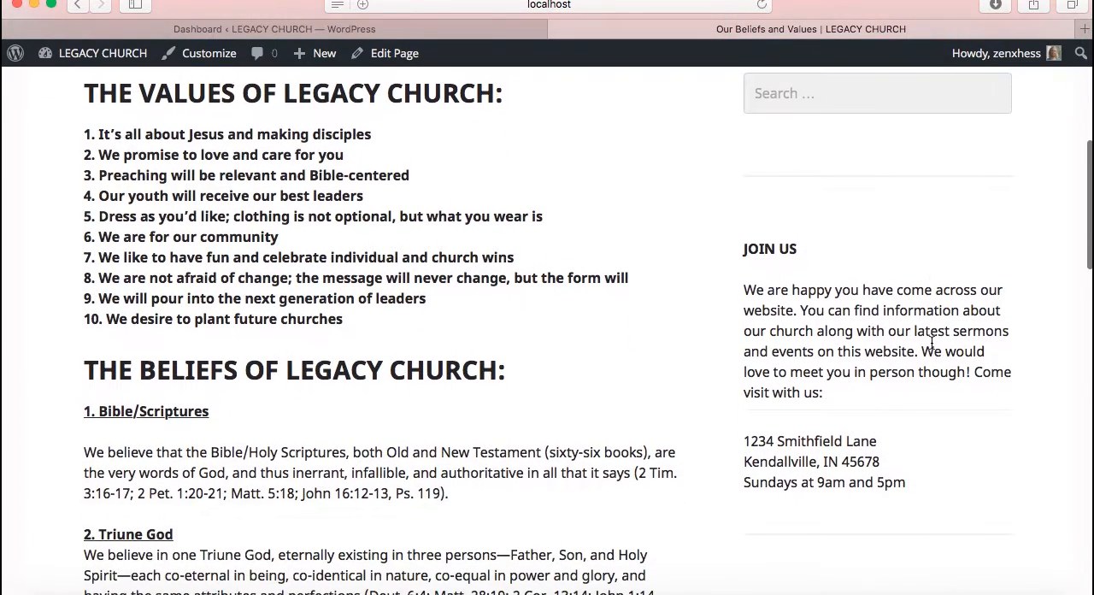
scroll(932, 342, down, 5)
scroll(931, 343, up, 6)
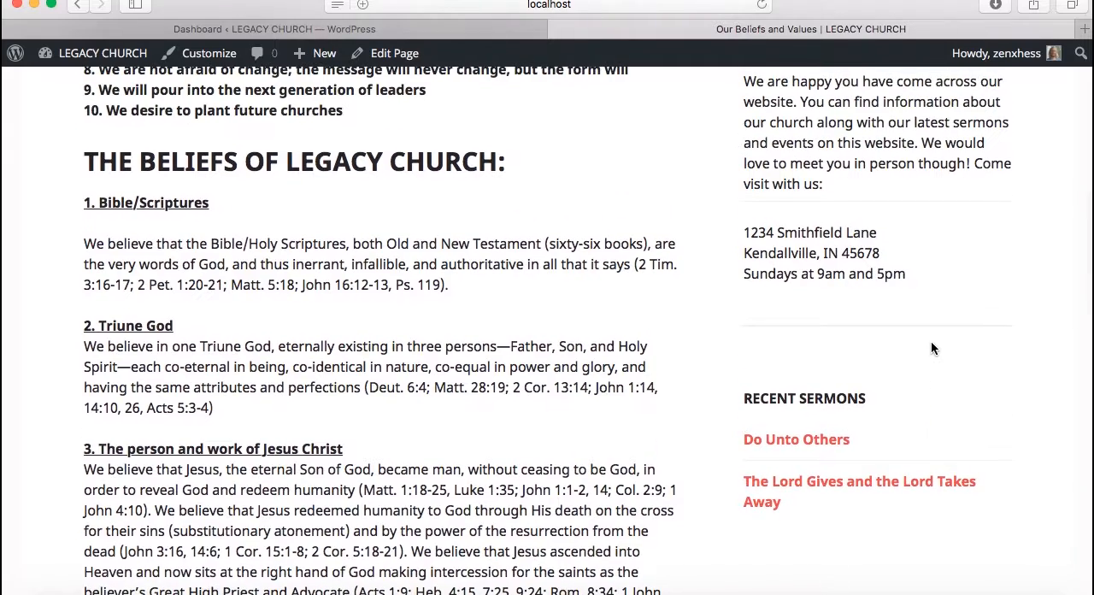
scroll(931, 345, up, 4)
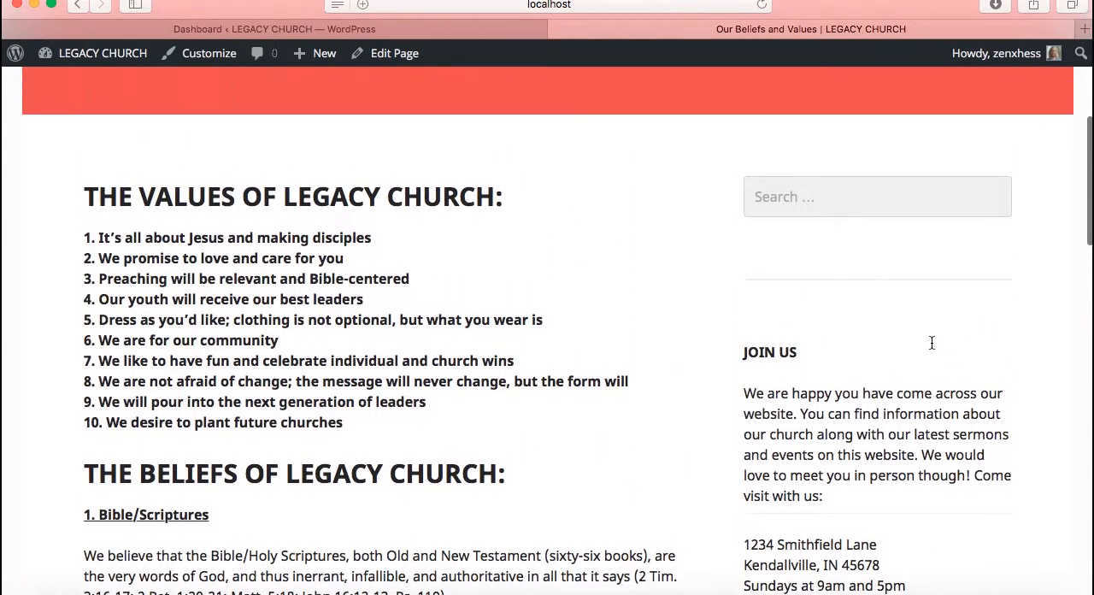
scroll(932, 343, up, 7)
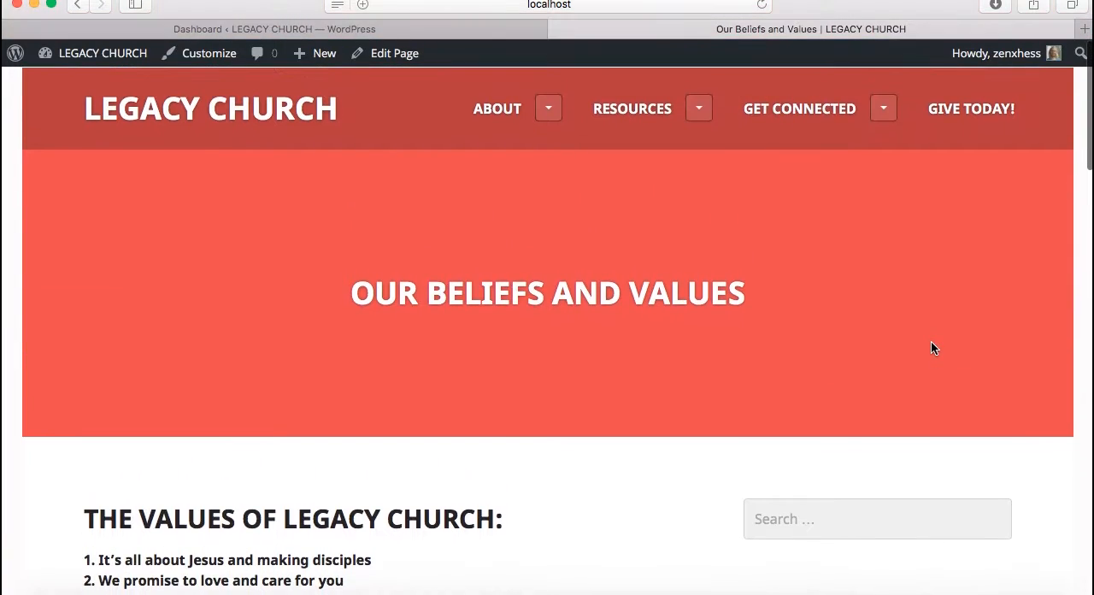
Return to the WordPress dashboard and open the Our Beliefs and Values page for editing from the list of all pages
click(480, 32)
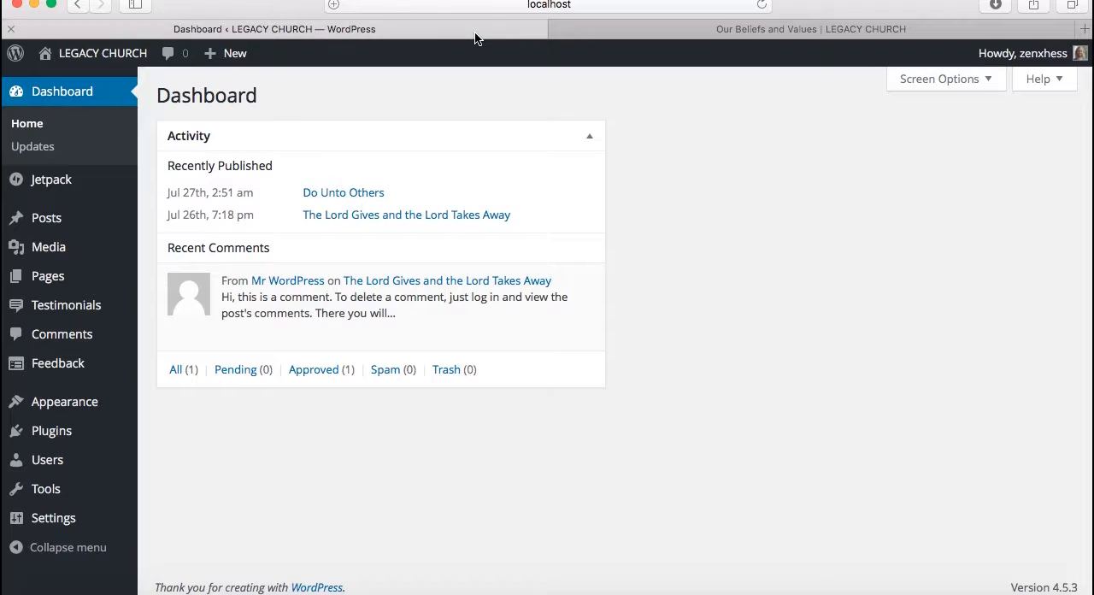
click(70, 285)
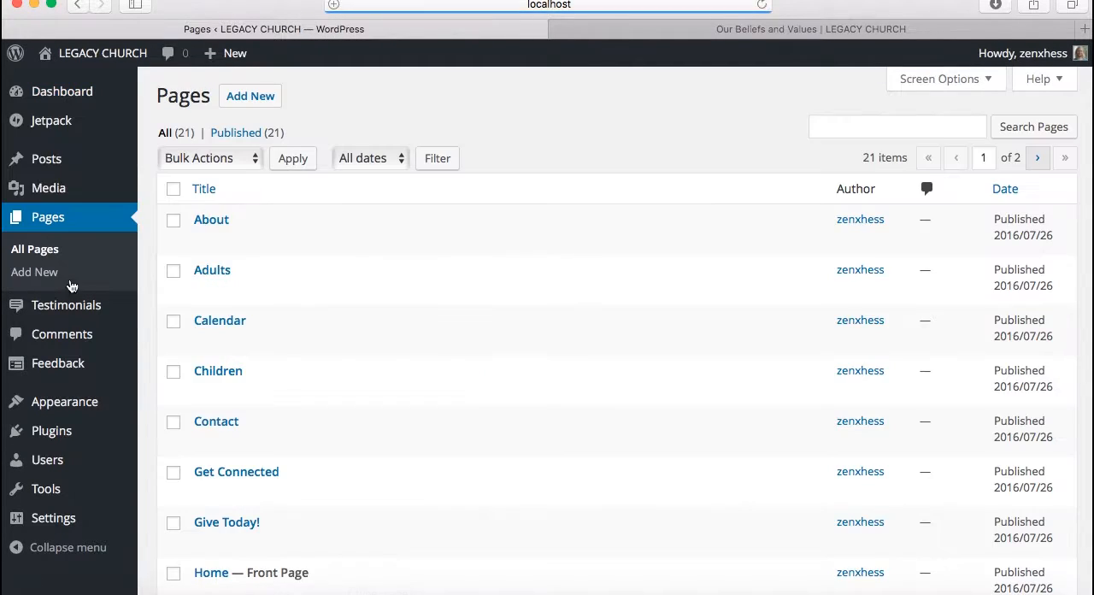
scroll(432, 421, down, 5)
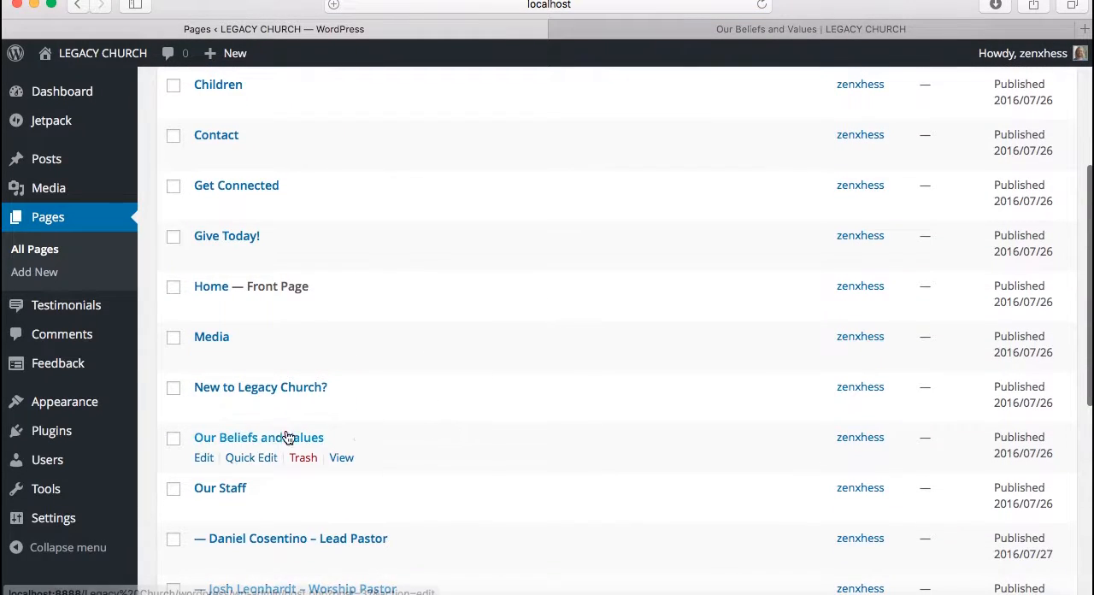
click(203, 461)
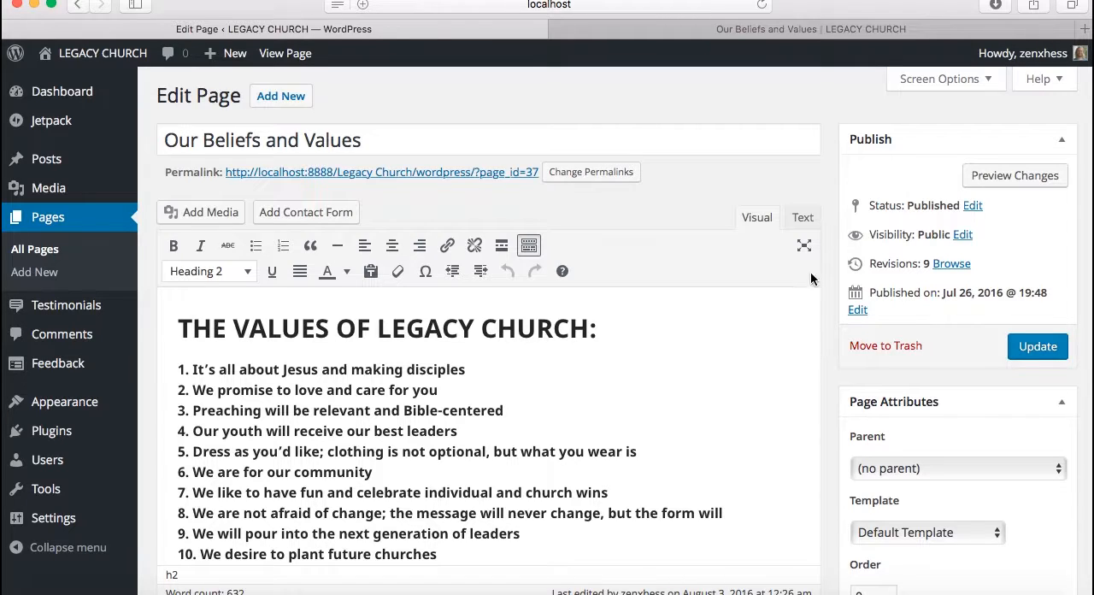
Review the page's template options, keep Default Template, and examine how that layout looks on the live page
scroll(825, 383, down, 3)
click(931, 442)
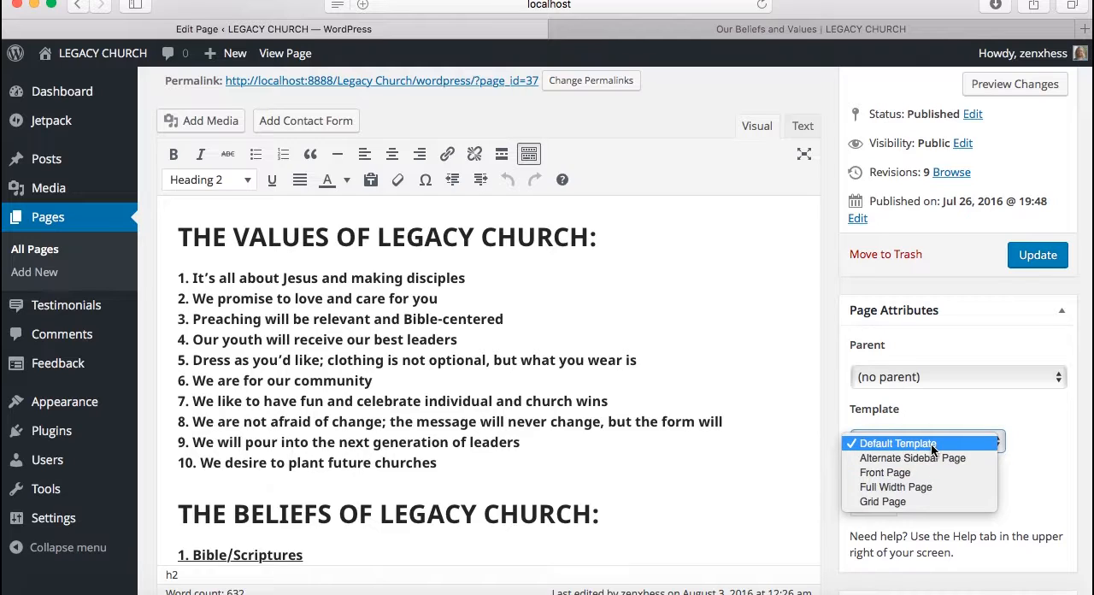
click(932, 445)
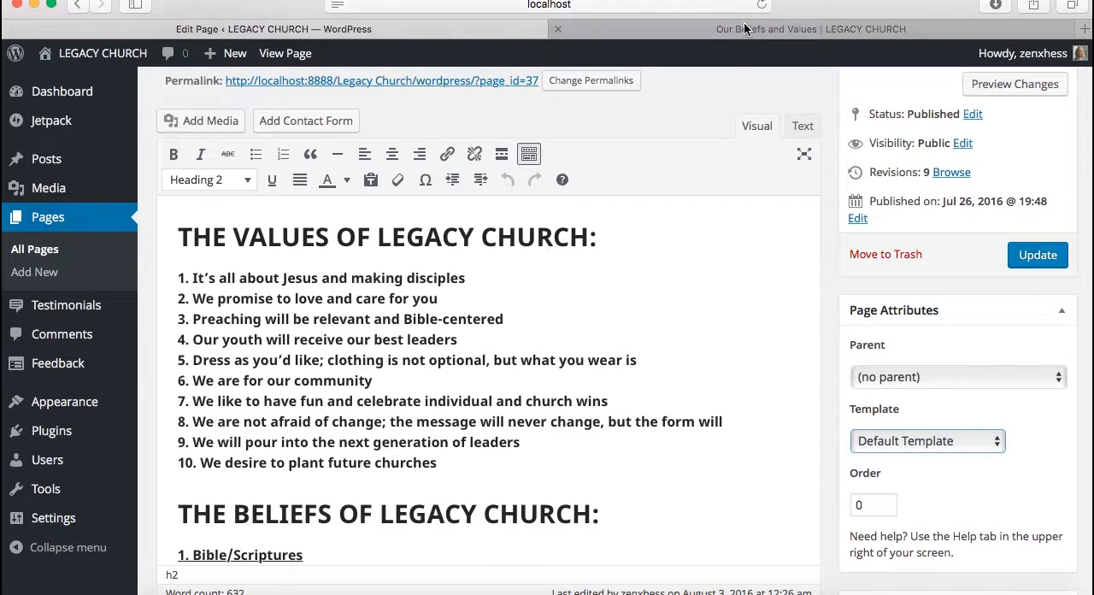
click(744, 30)
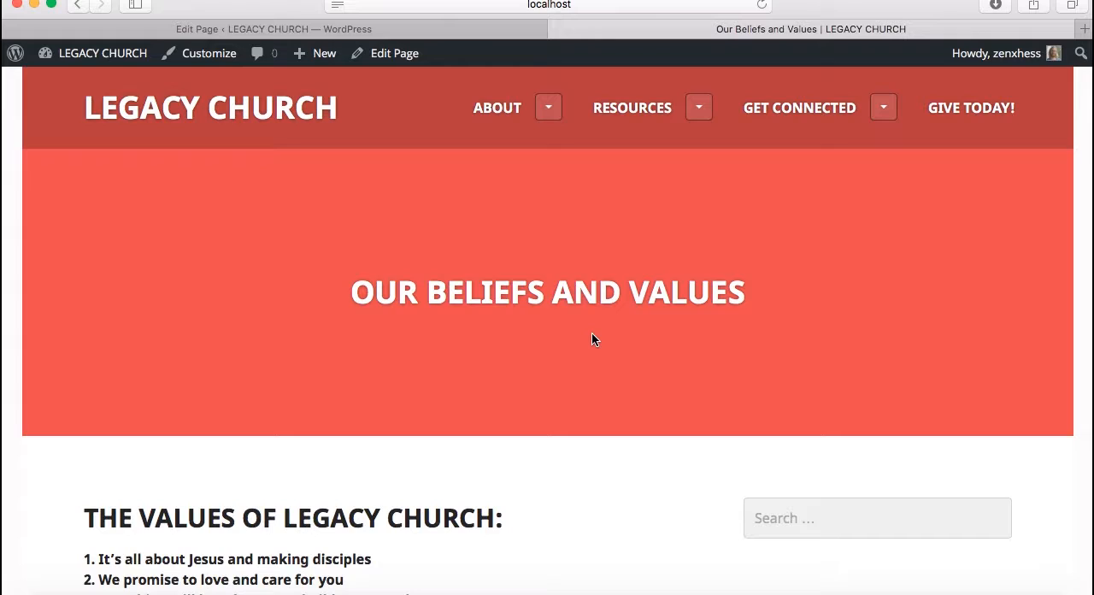
scroll(594, 340, down, 5)
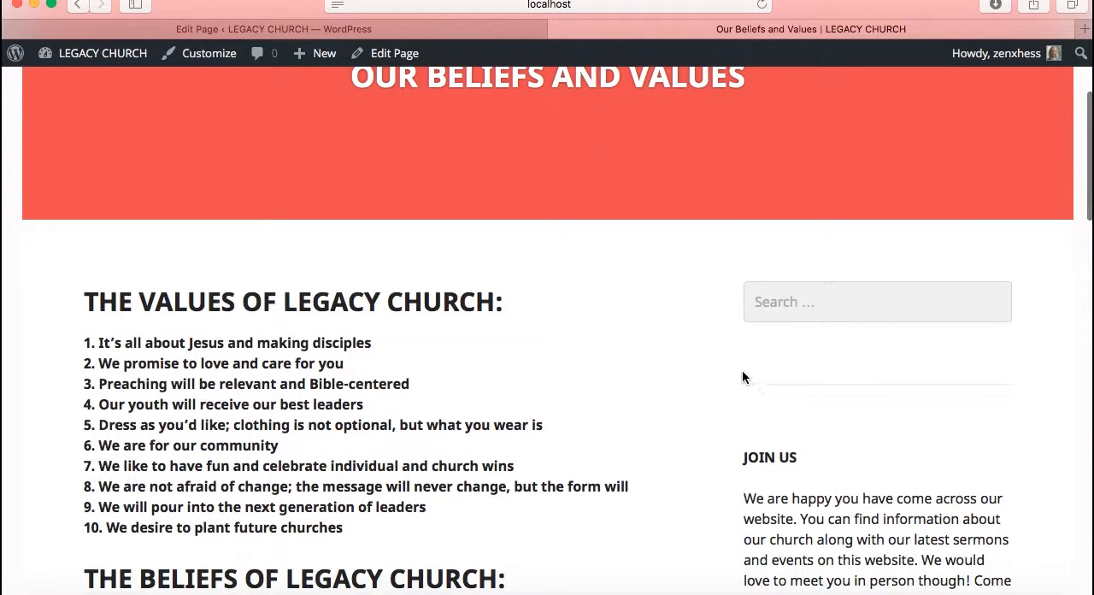
Compare the editor's template choices with the live page again, keeping Default Template, and close the template list
click(404, 30)
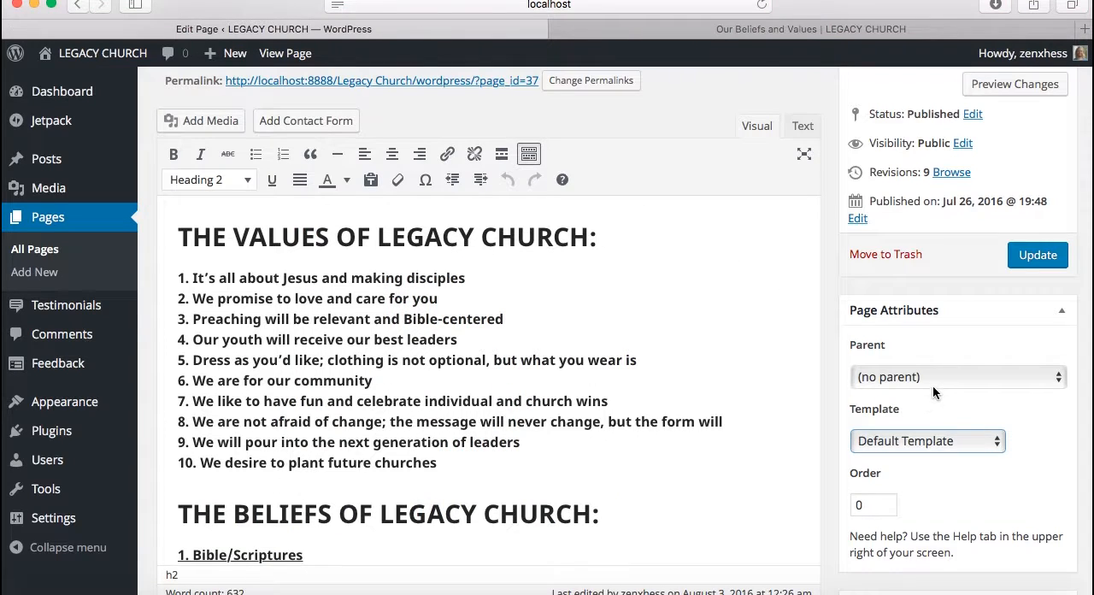
click(928, 442)
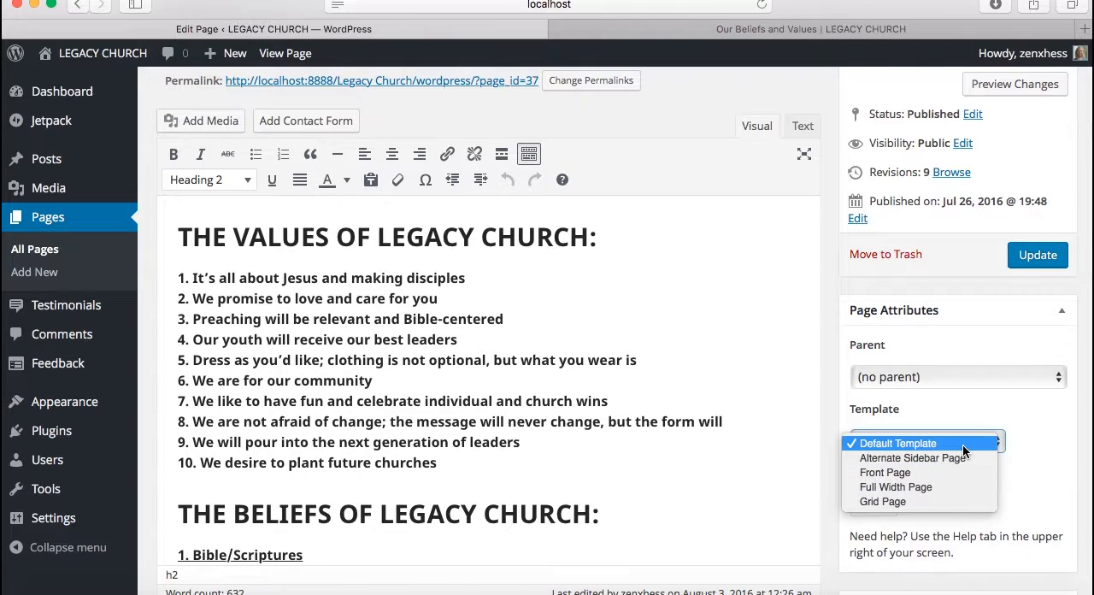
click(961, 443)
click(865, 29)
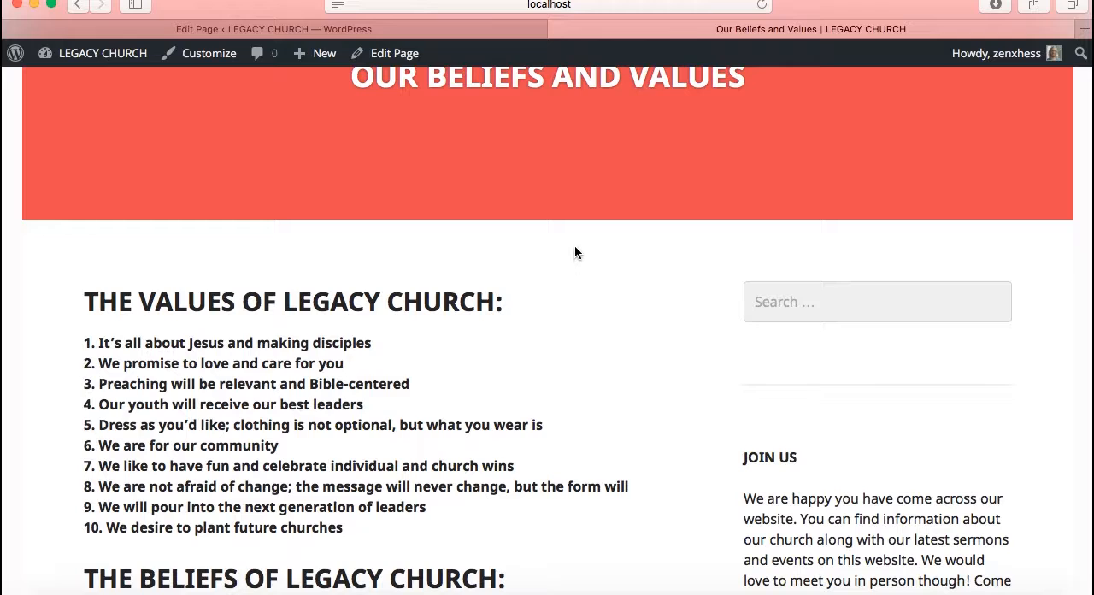
click(434, 33)
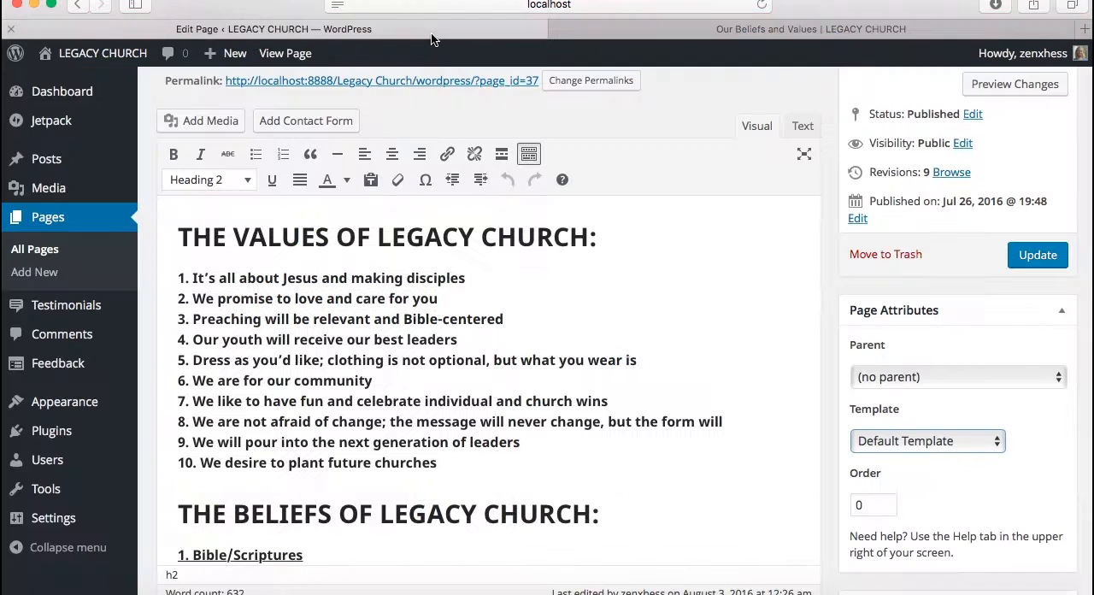
click(896, 443)
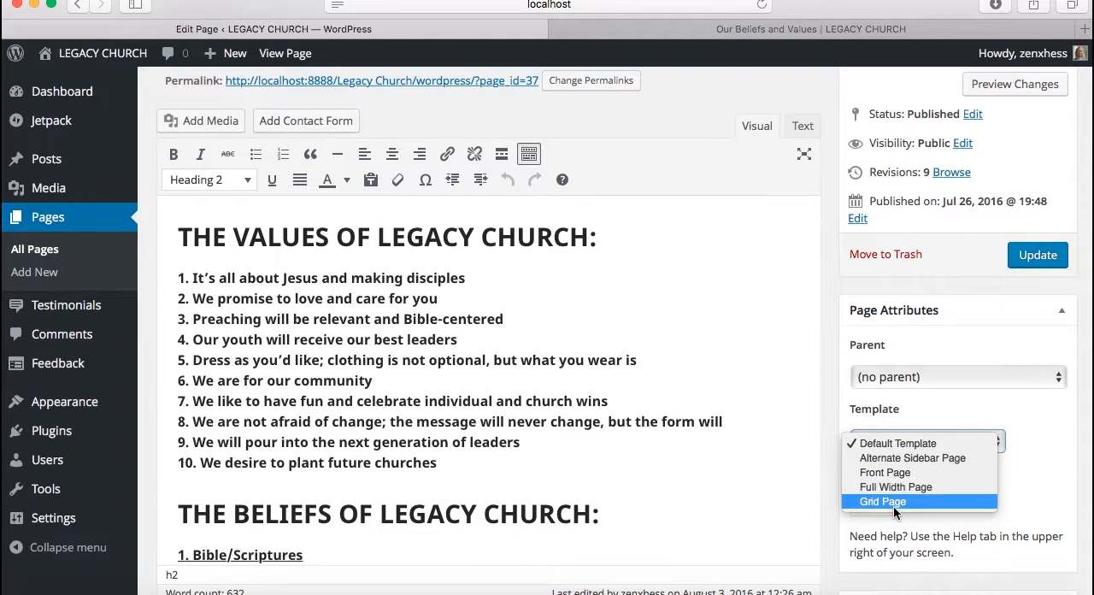
click(880, 289)
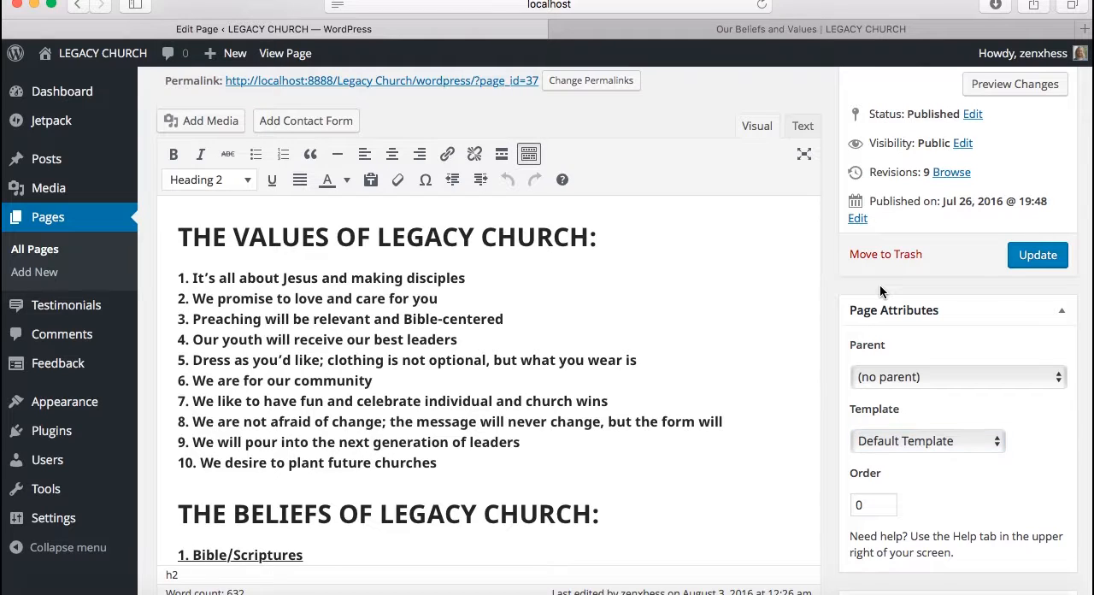
Look through the numbered belief sections on the live Our Beliefs and Values page
click(842, 32)
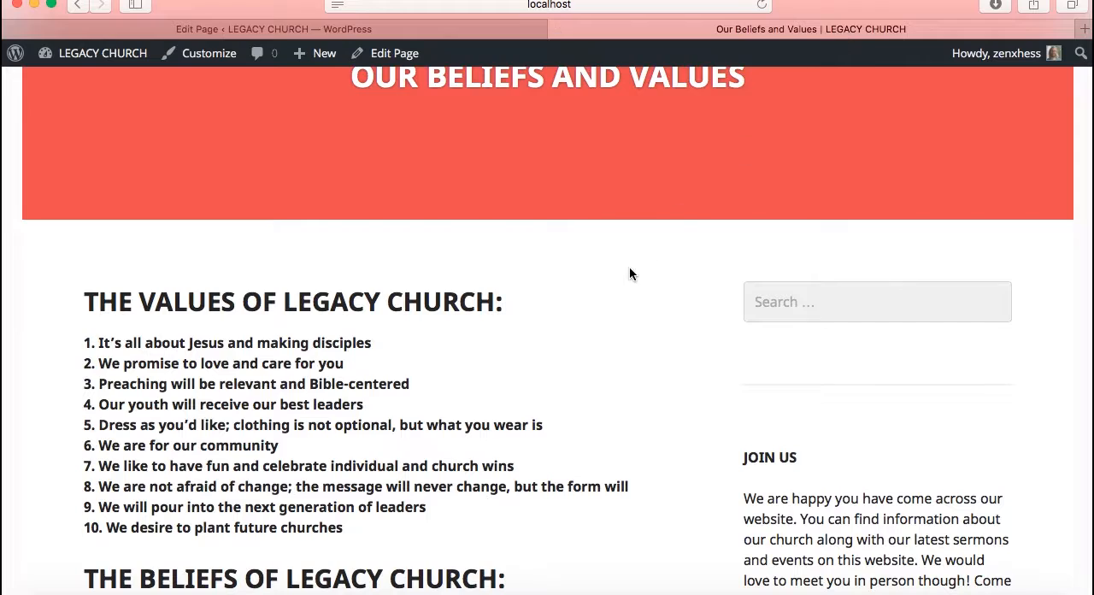
scroll(630, 273, down, 5)
scroll(630, 270, down, 10)
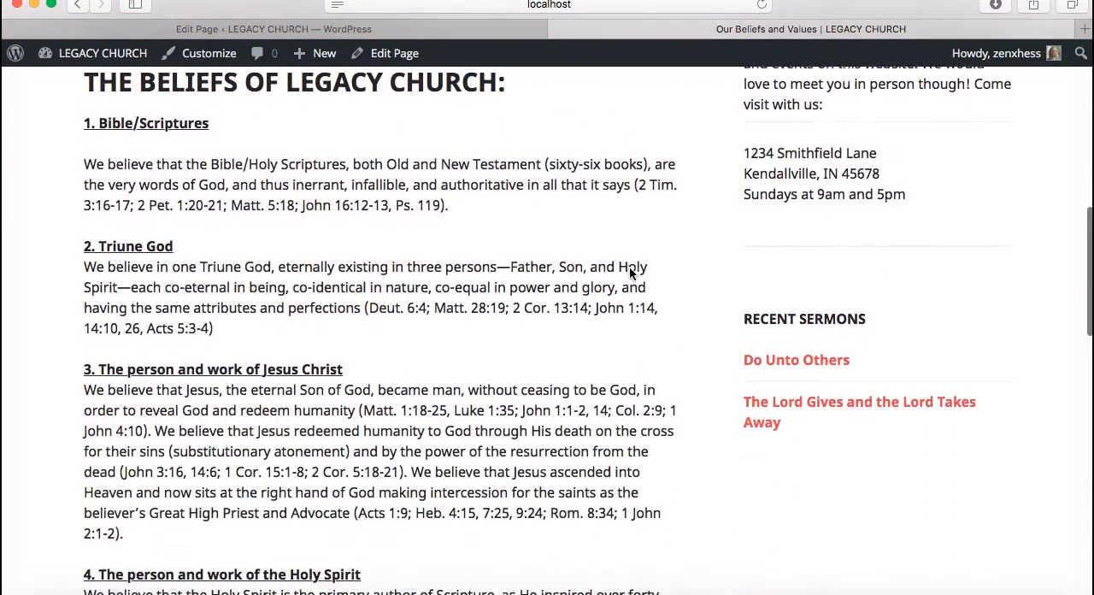
scroll(630, 270, down, 12)
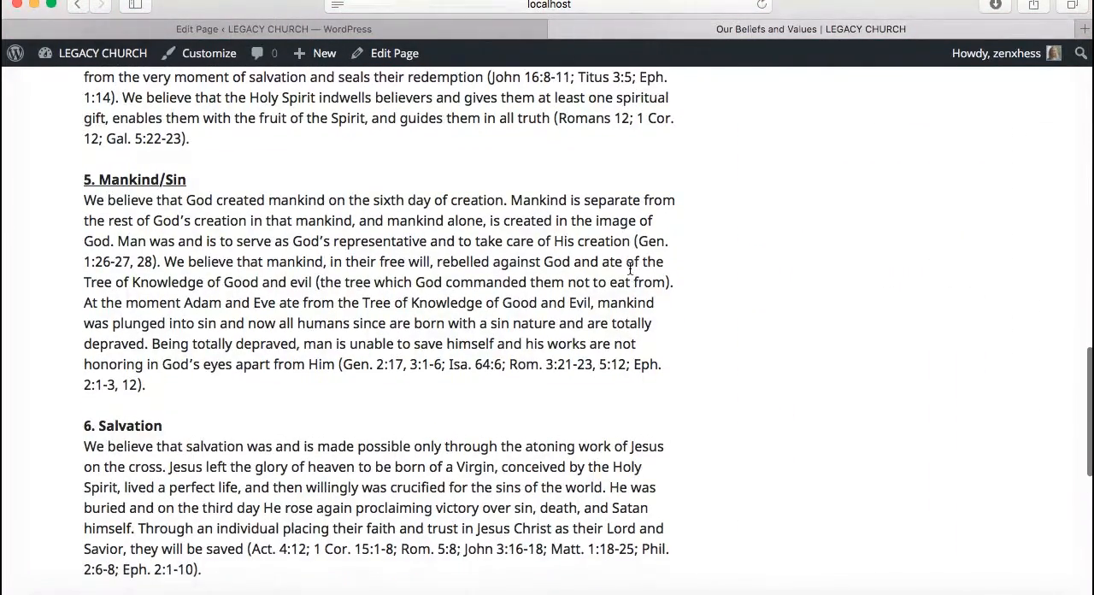
scroll(628, 272, up, 15)
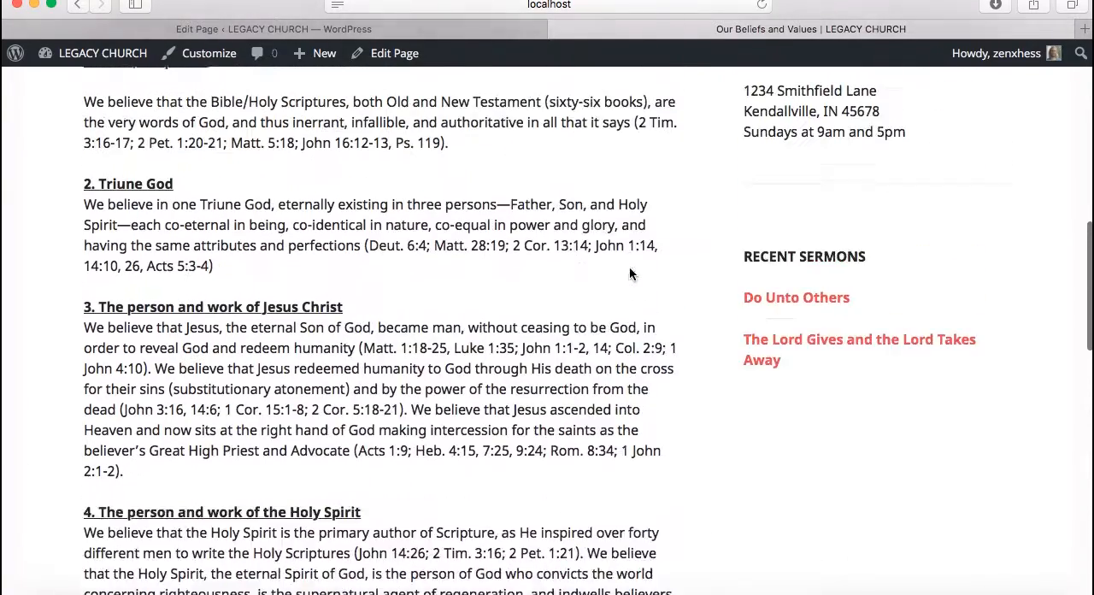
scroll(629, 272, up, 3)
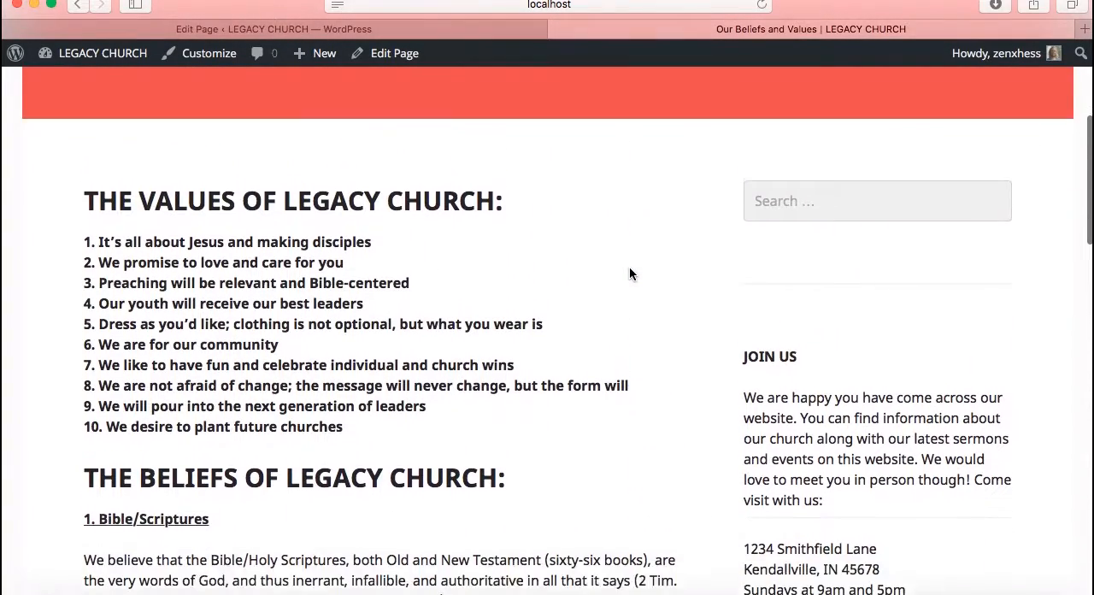
Add a blank line below the tenth value, "We desire to plant future churches", in the page editor and start adding media there
click(454, 31)
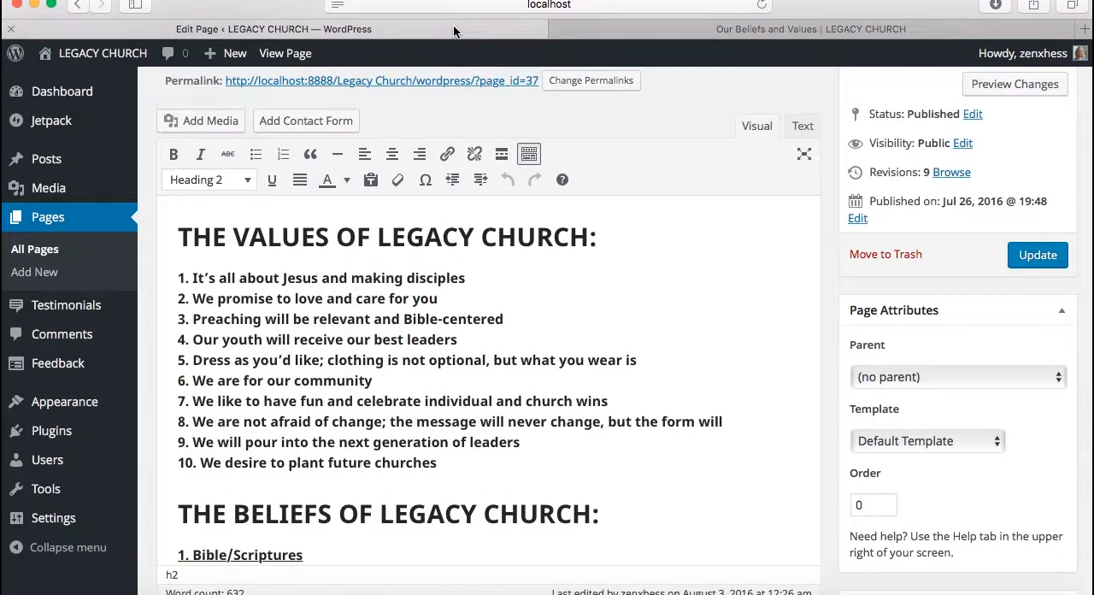
click(535, 462)
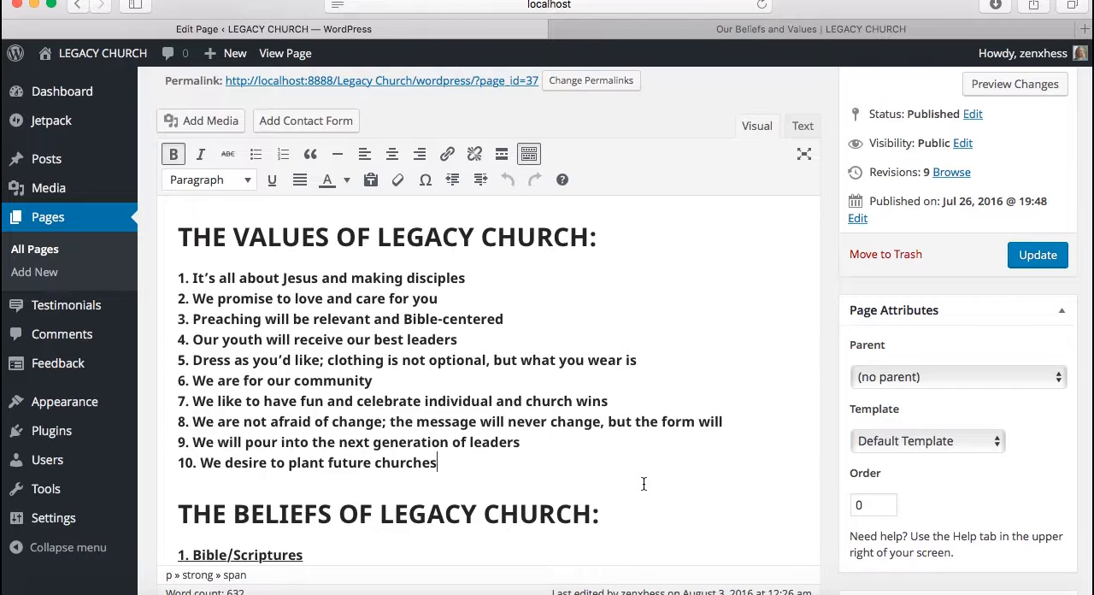
key(Return)
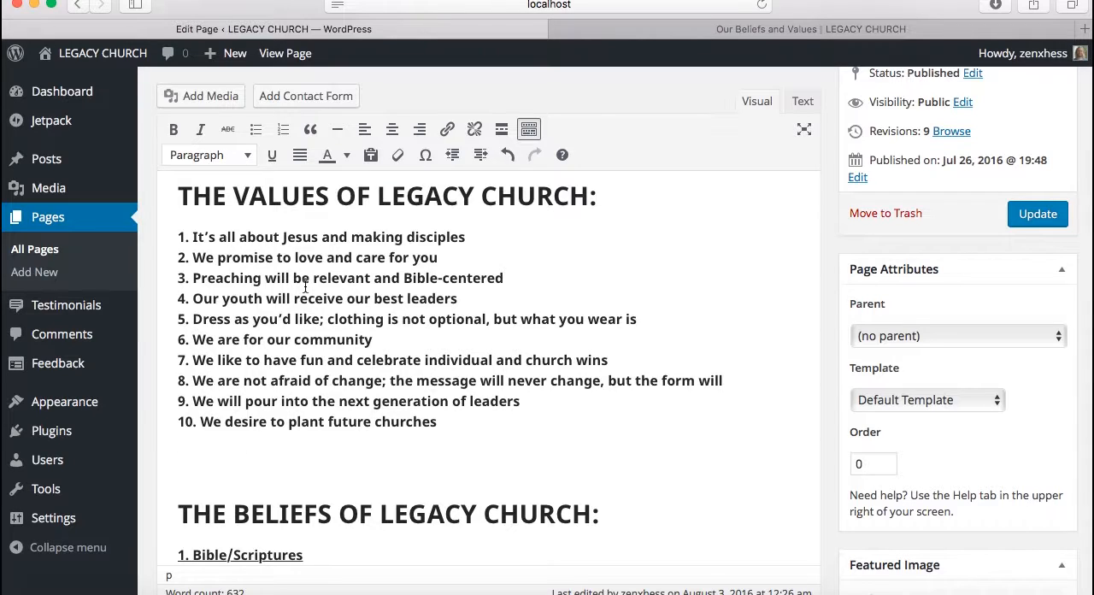
click(210, 97)
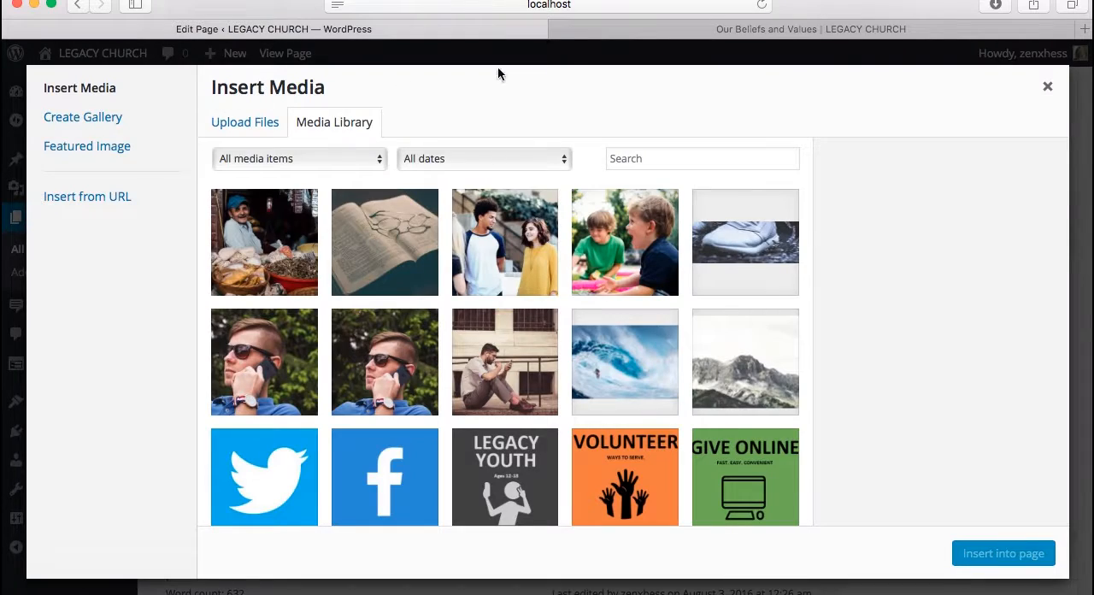
Check the content area around the values list on the live page, then return to the media insertion dialog
click(632, 32)
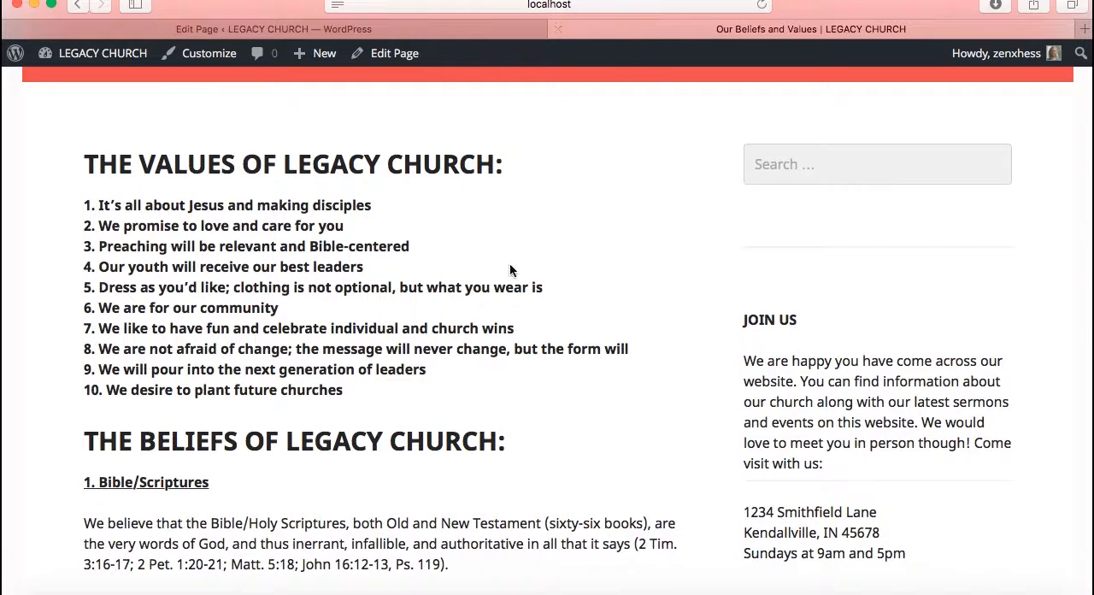
scroll(487, 294, down, 2)
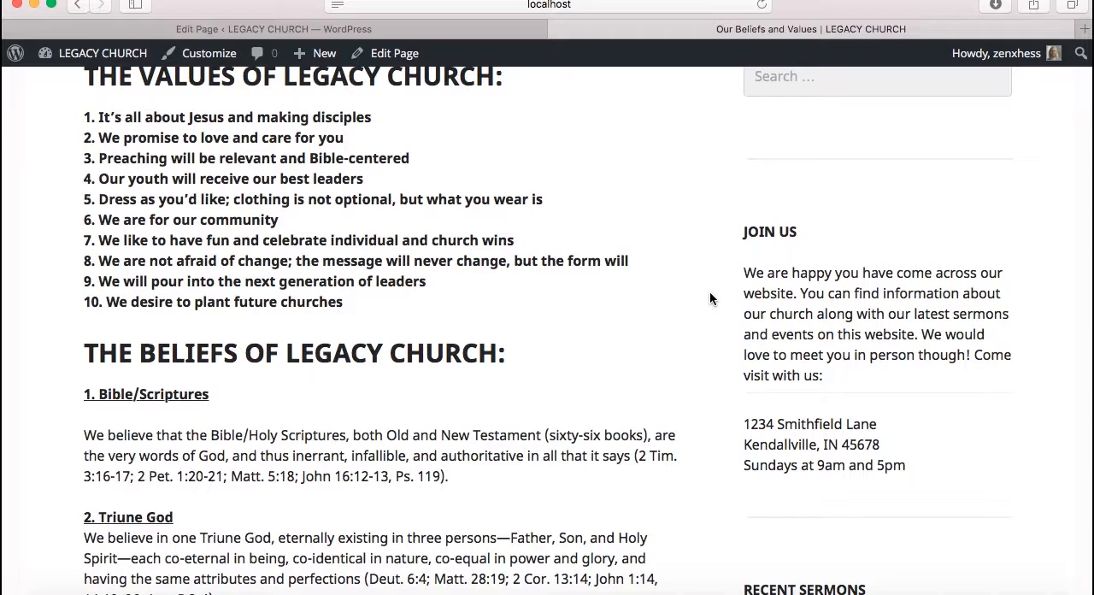
click(462, 28)
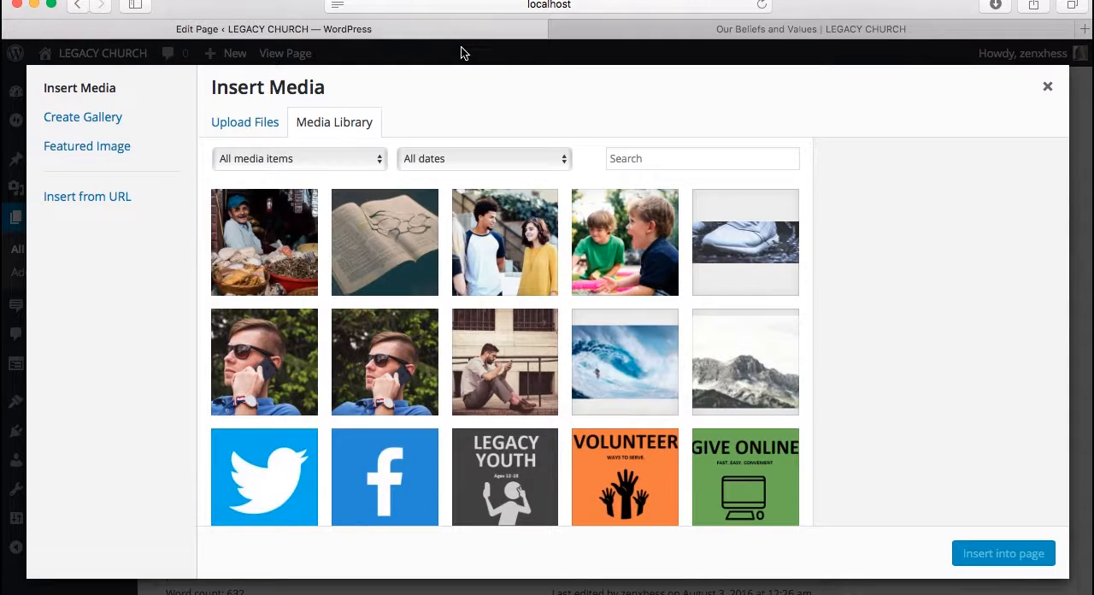
Review the file upload and Insert from URL options for adding media, then return to the Media Library images
click(340, 122)
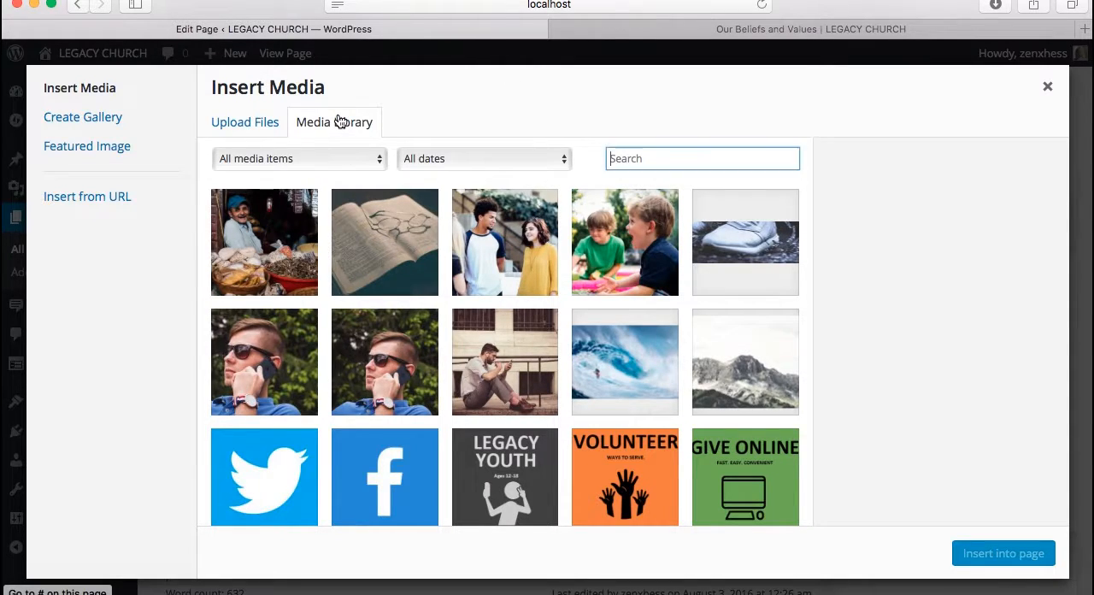
click(269, 124)
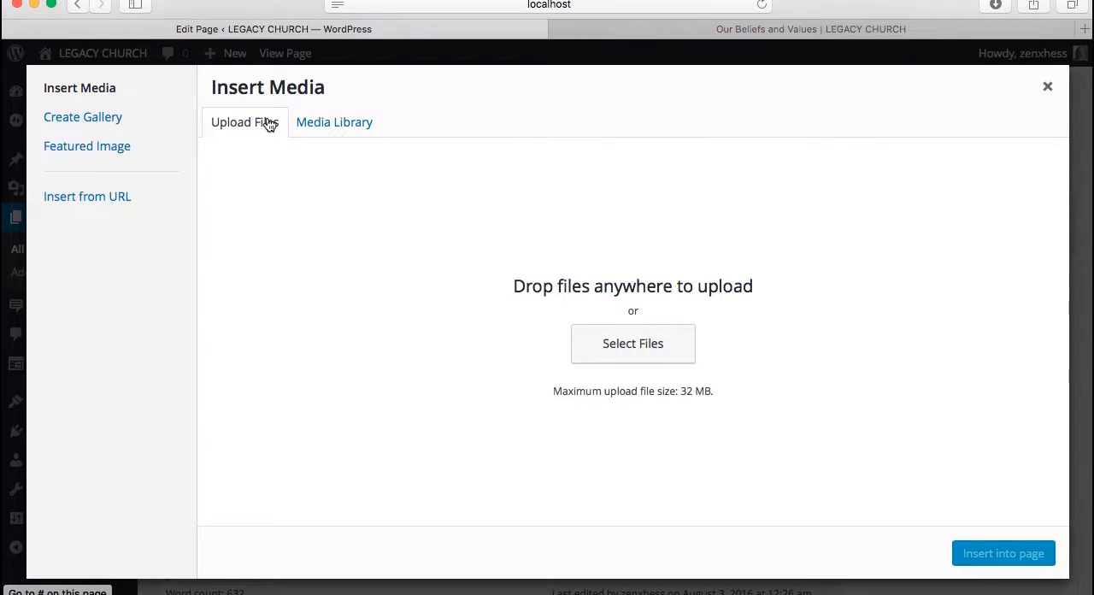
click(117, 196)
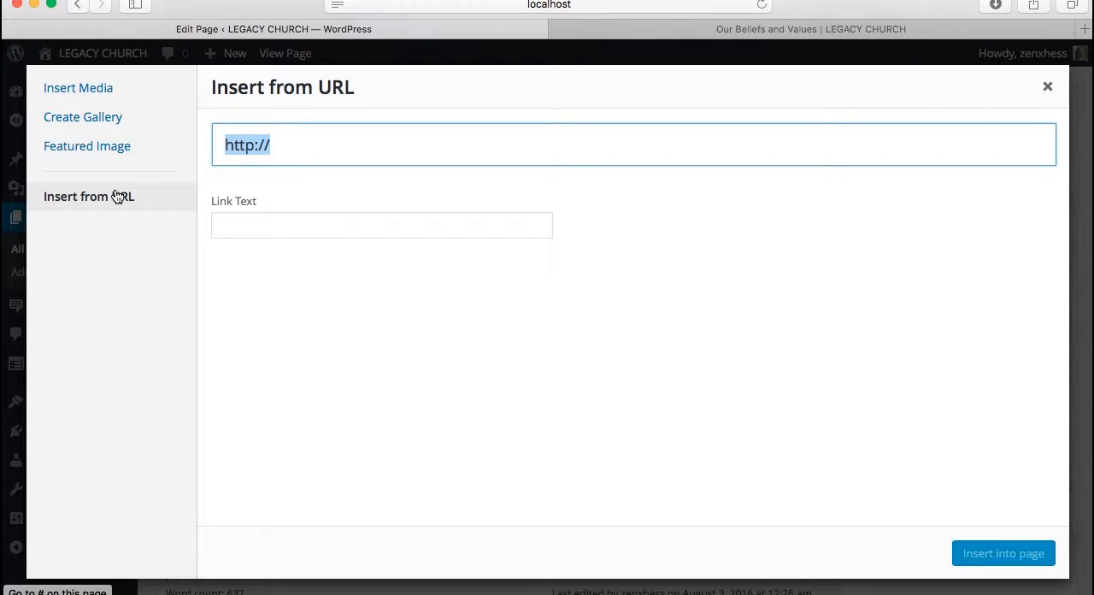
click(99, 98)
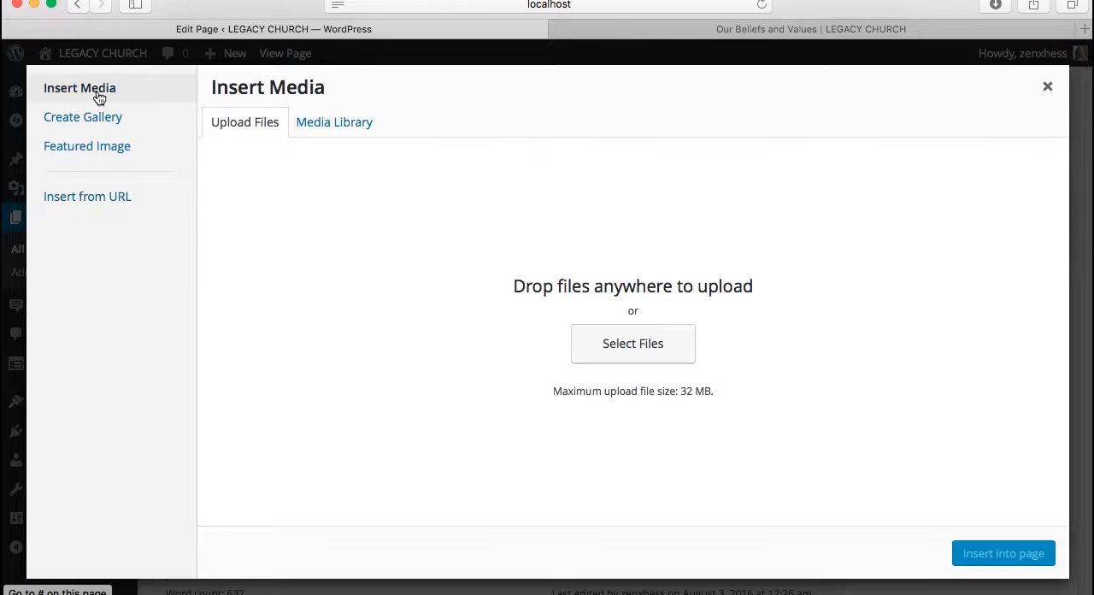
click(323, 124)
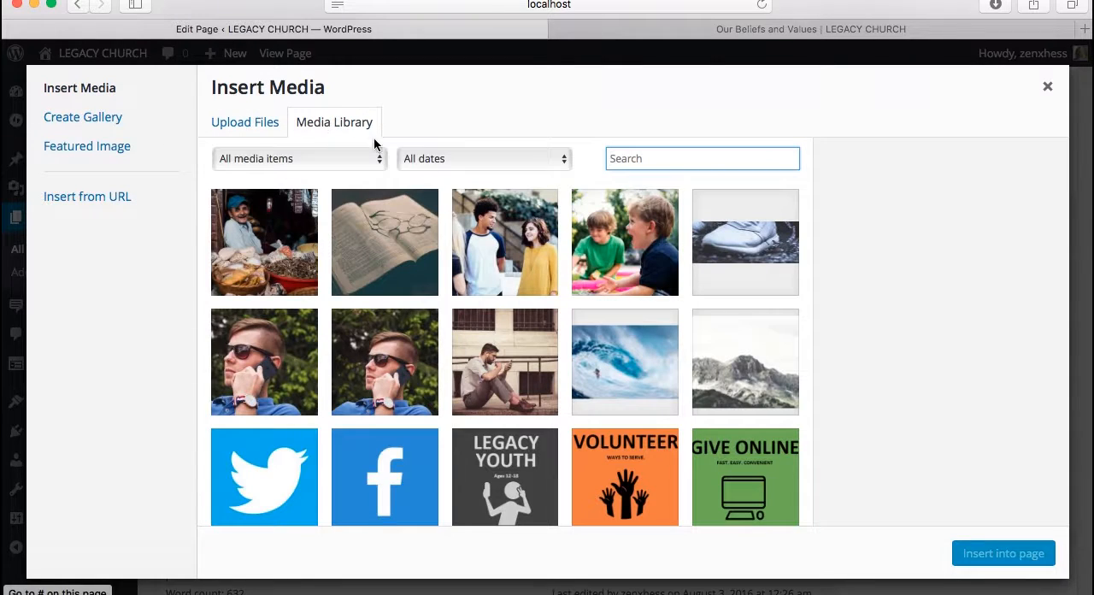
Select the open-Bible image bible.jpg in the Media Library and check its pixel dimensions in the attachment details
click(382, 269)
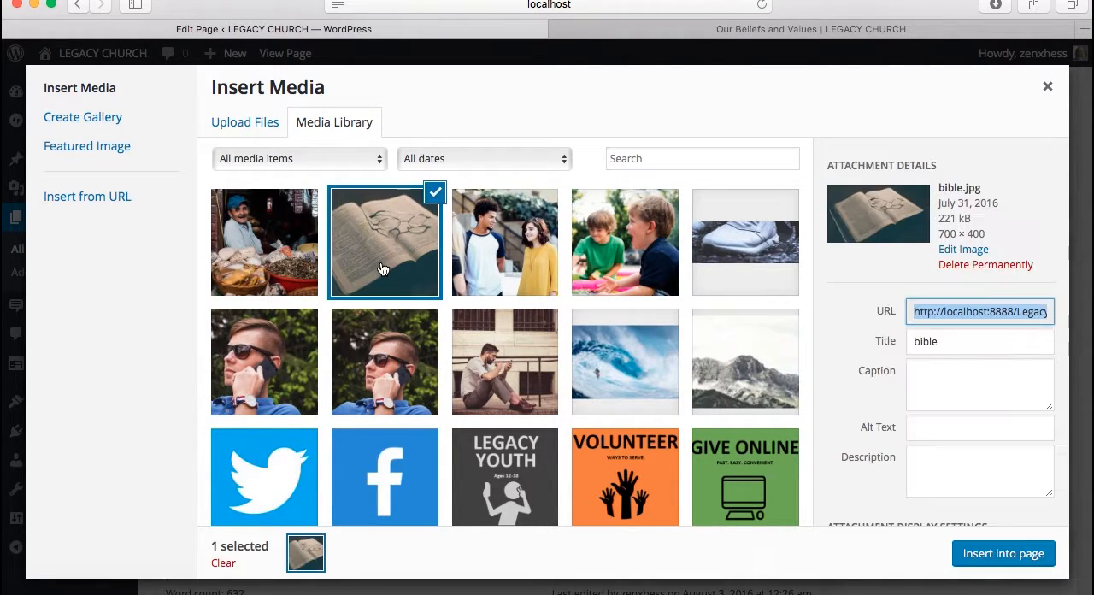
click(937, 236)
drag(937, 240, 988, 239)
click(989, 239)
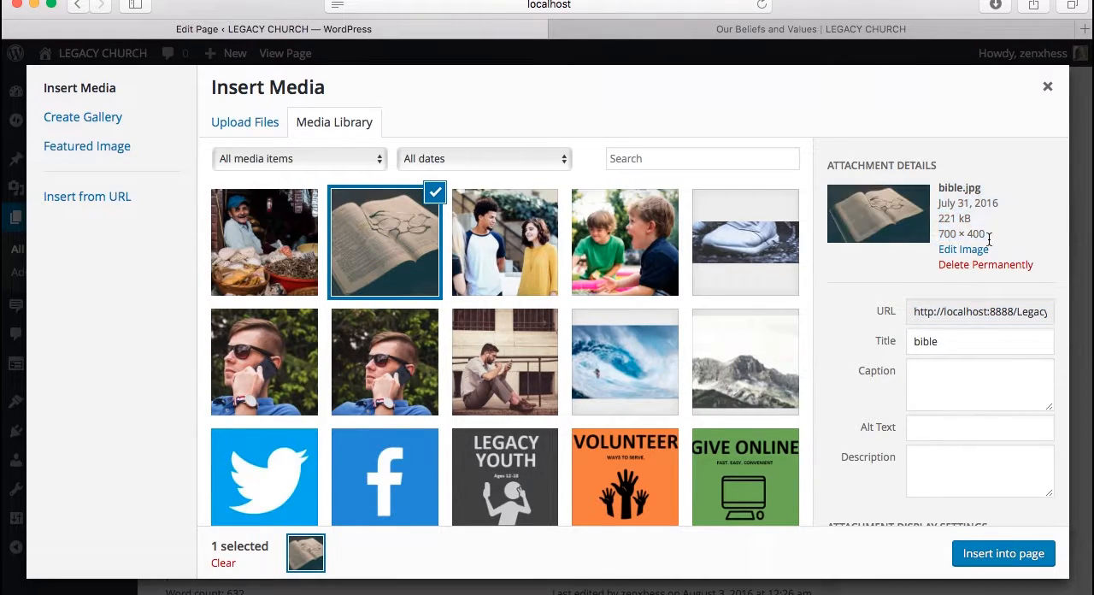
scroll(968, 338, down, 1)
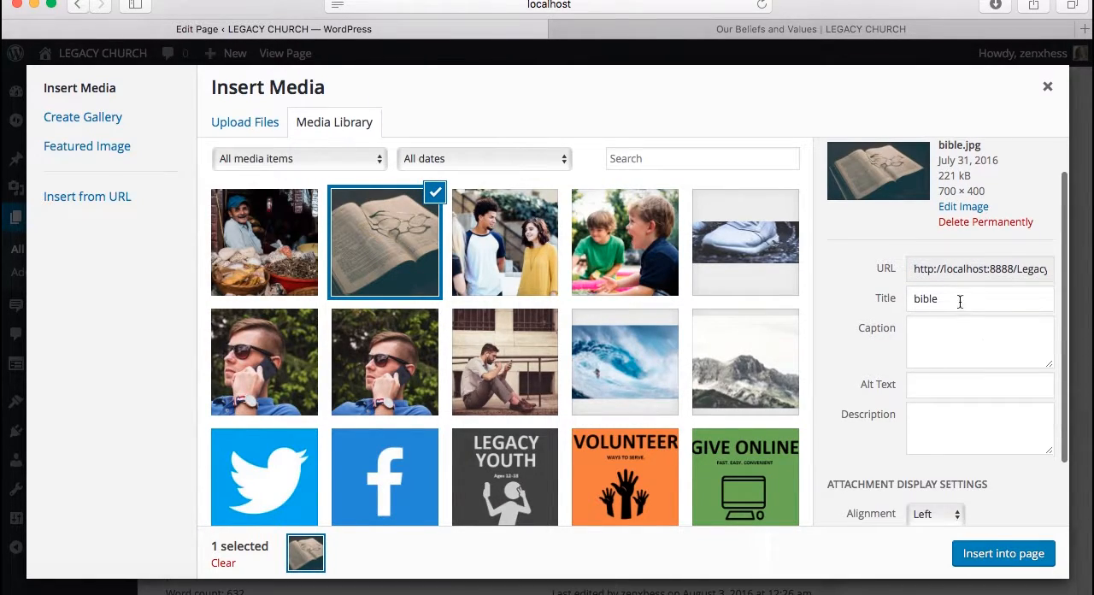
Set the bible.jpg image's title to "Bible" and enter alt text beginning "Bible with Glasses on"
click(959, 296)
double_click(960, 297)
text(Bible)
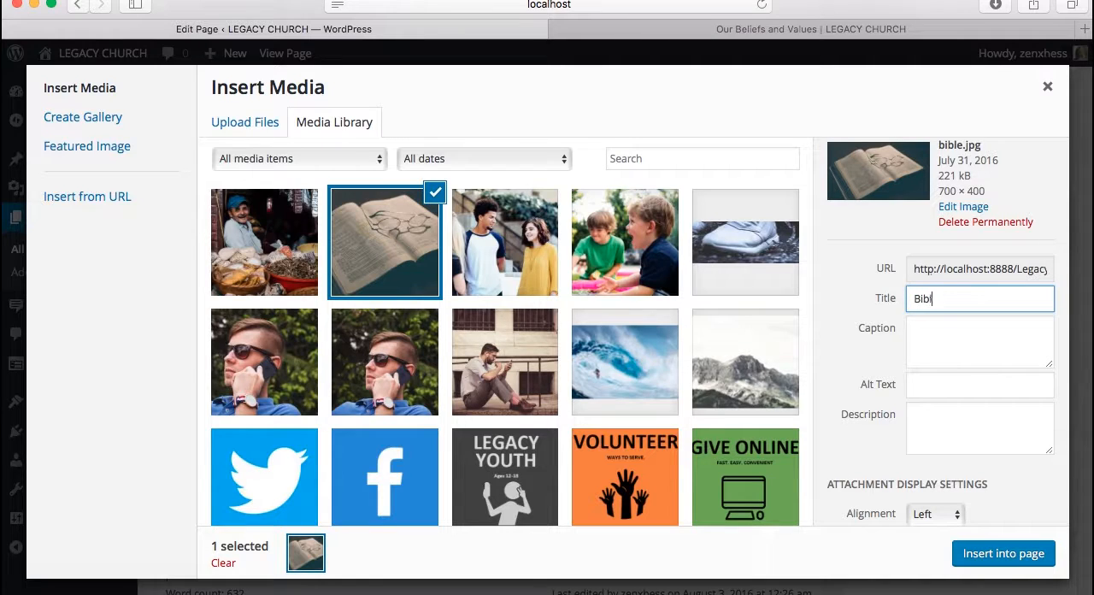
key(Tab)
key(Tab)
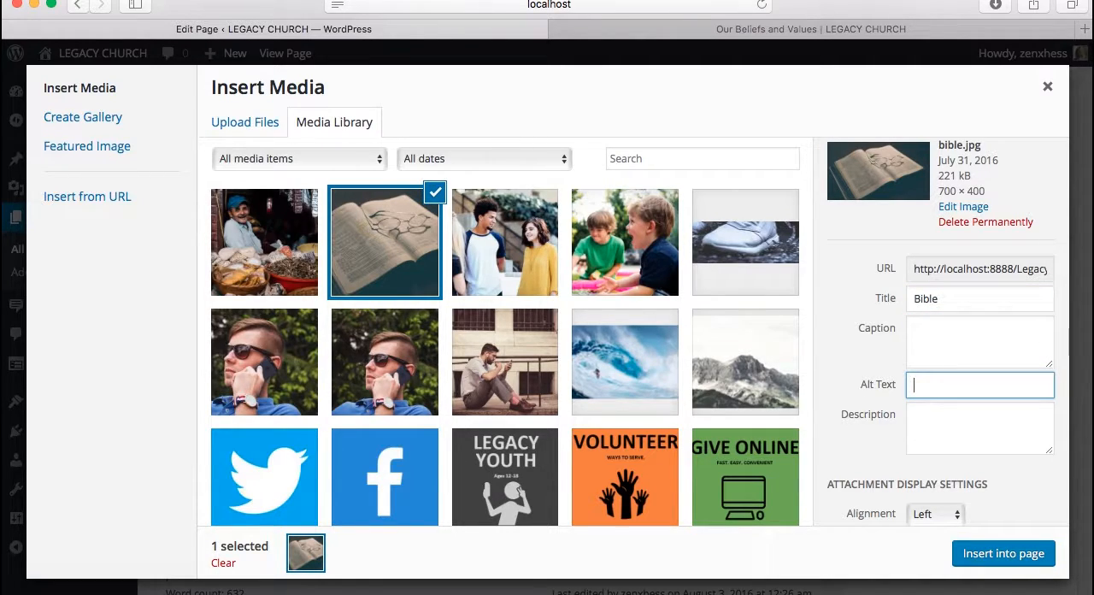
text(Bible with Glasses on It)
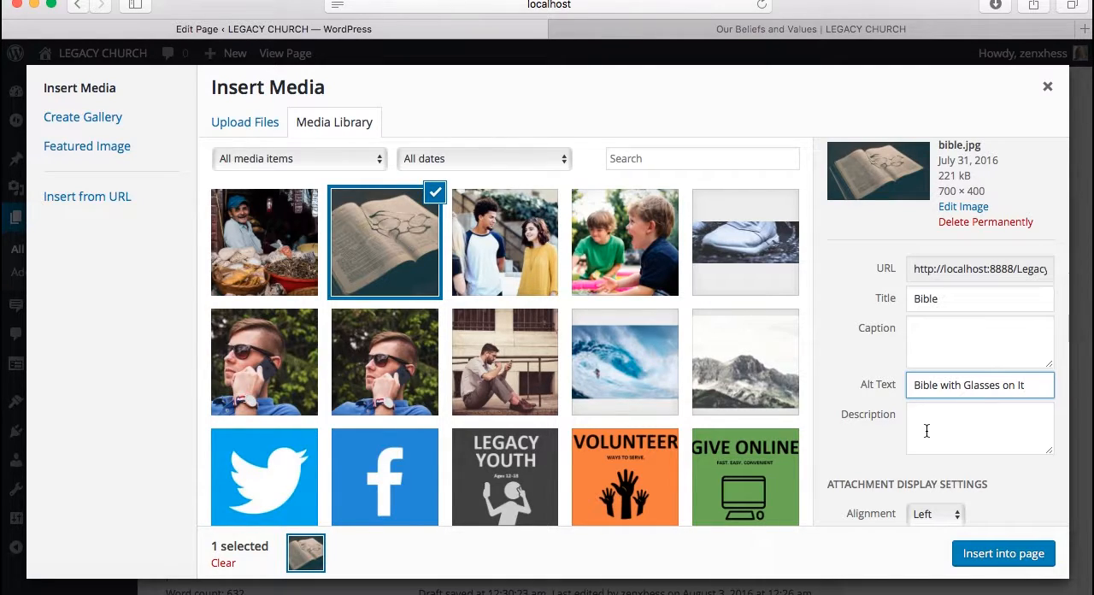
Enter the description "This is a picture with a Bible and some glasses." for the bible.jpg image
click(927, 430)
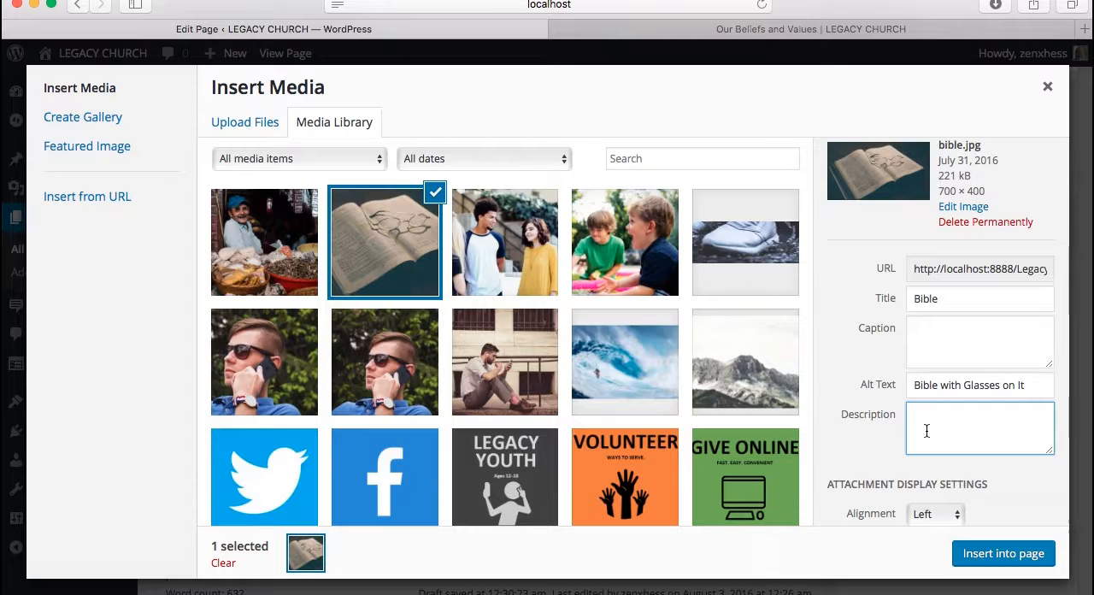
text(This is a picture with a bib)
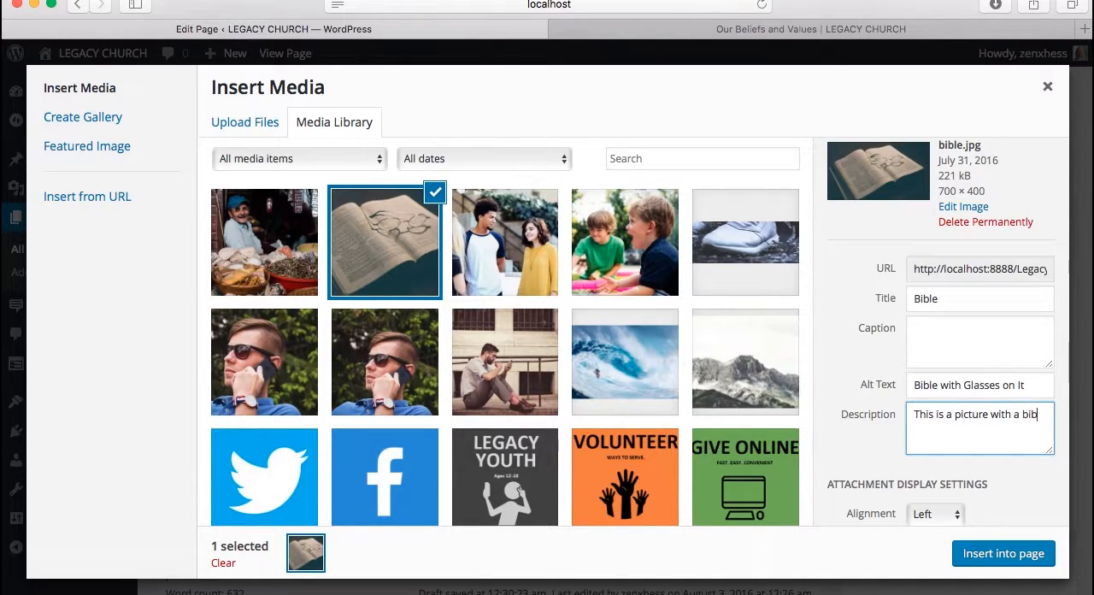
key(BackSpace)
key(BackSpace)
key(BackSpace)
text(Bible and some glasses.)
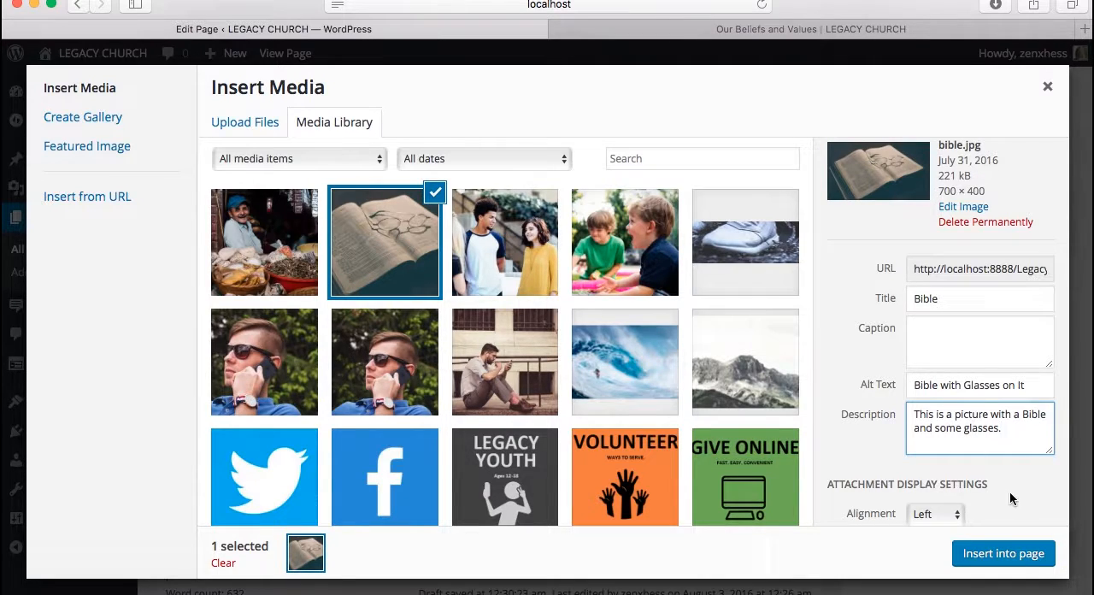
Insert the Bible image into the page at Full Size – 700 × 400 and update the page
scroll(1017, 503, down, 3)
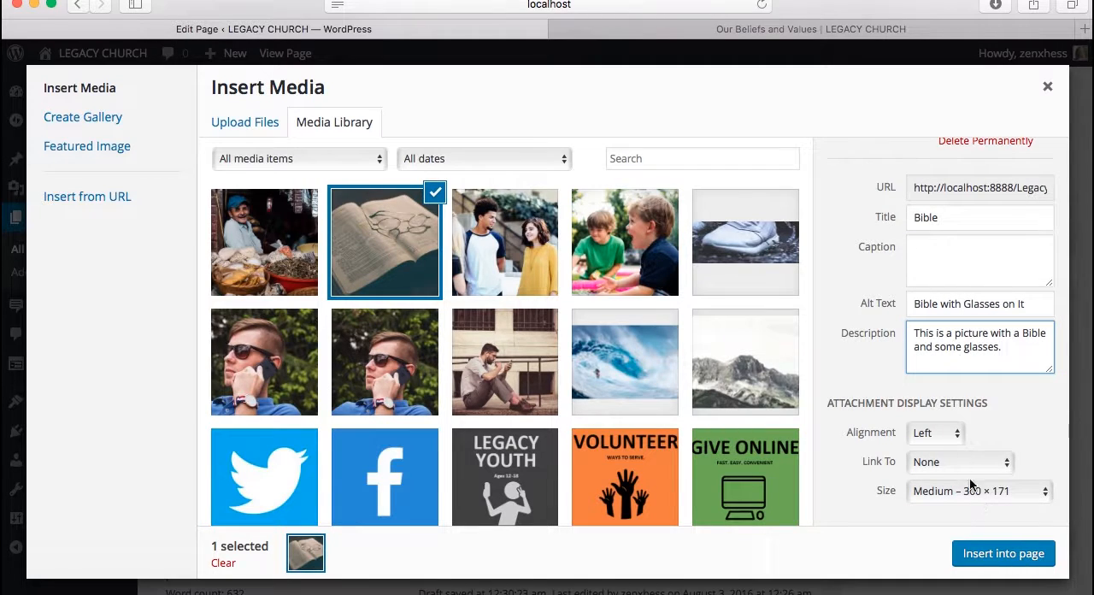
scroll(923, 315, up, 5)
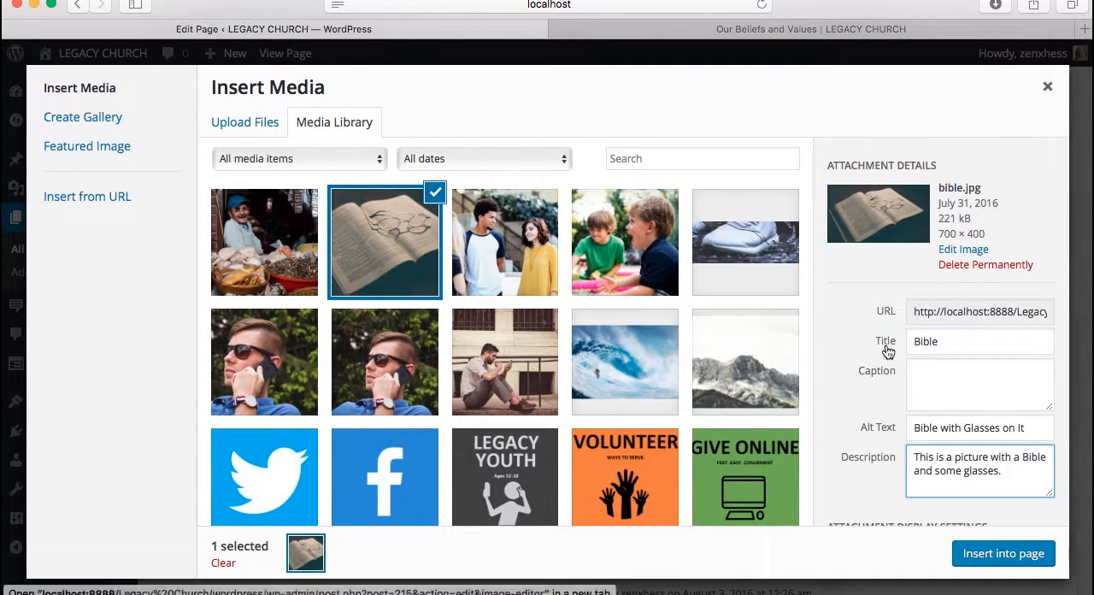
scroll(886, 355, down, 5)
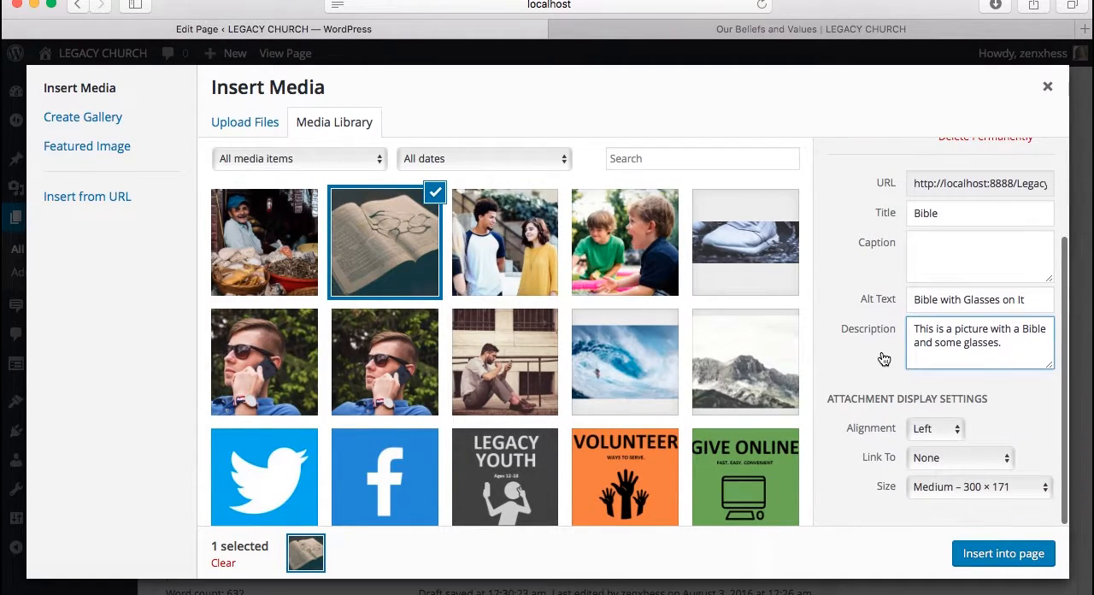
click(963, 492)
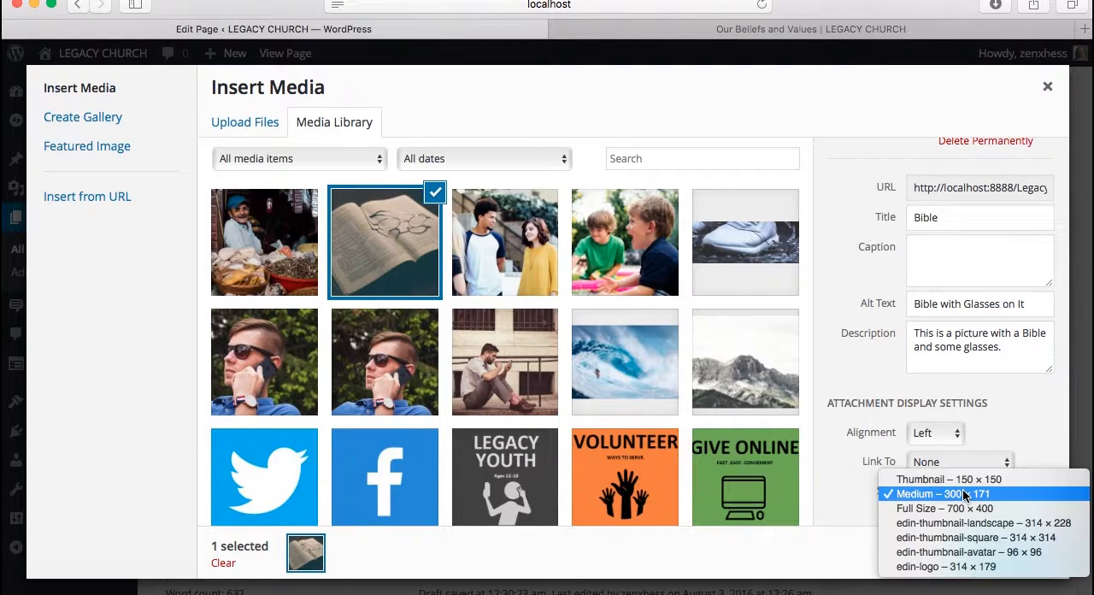
click(964, 510)
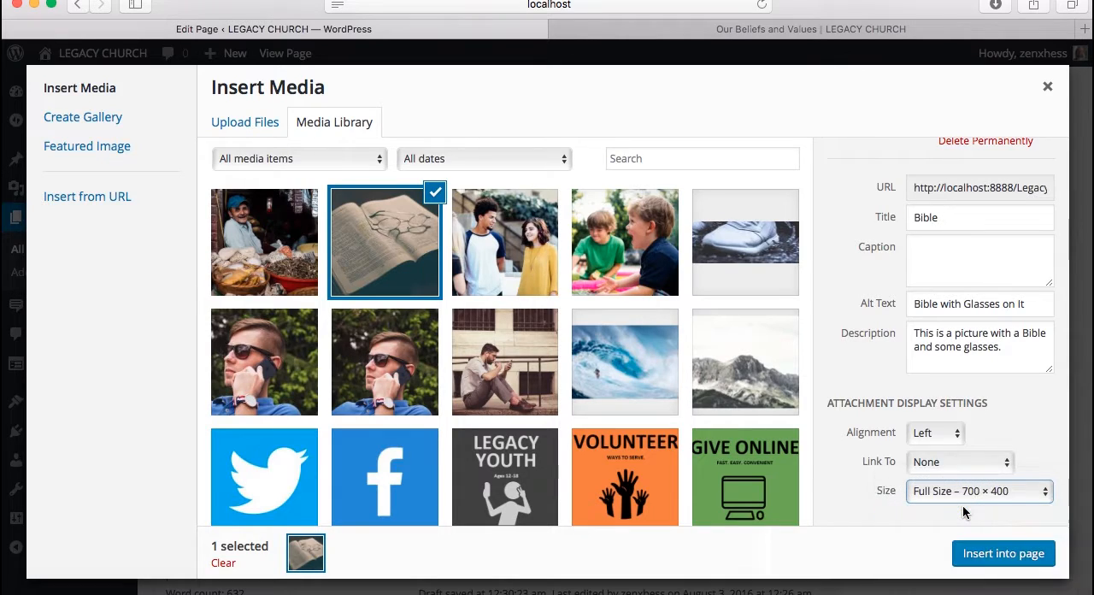
click(983, 555)
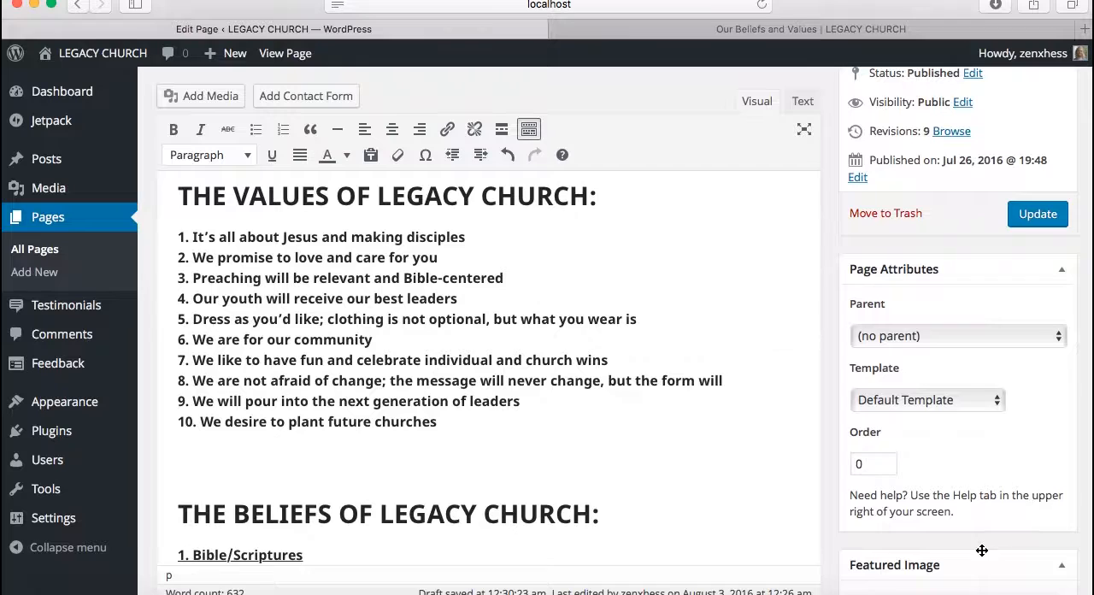
scroll(793, 399, down, 5)
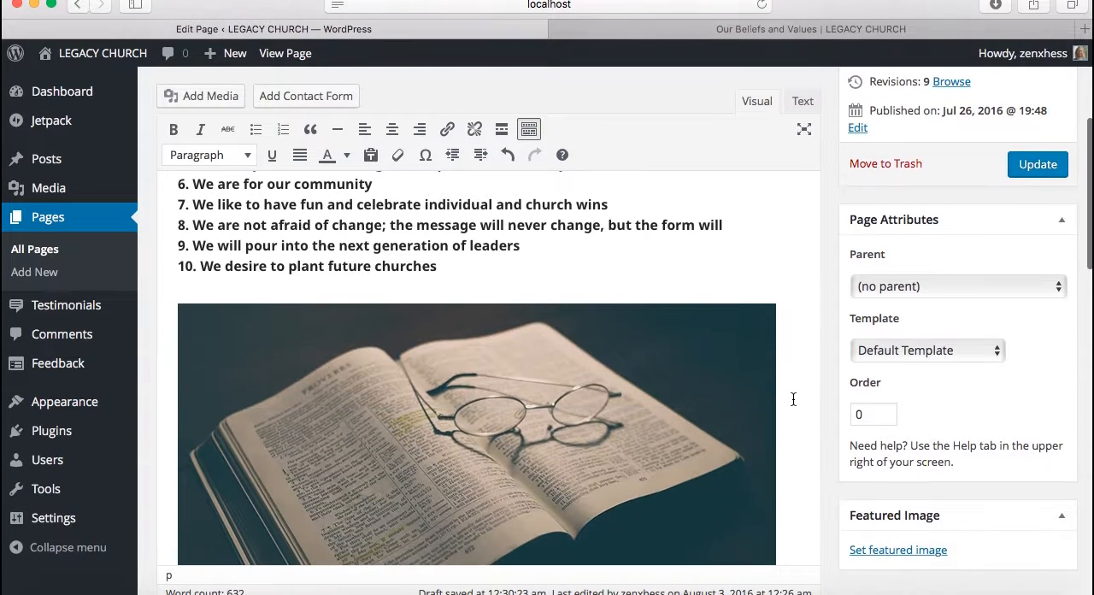
scroll(793, 399, up, 2)
scroll(793, 399, up, 2)
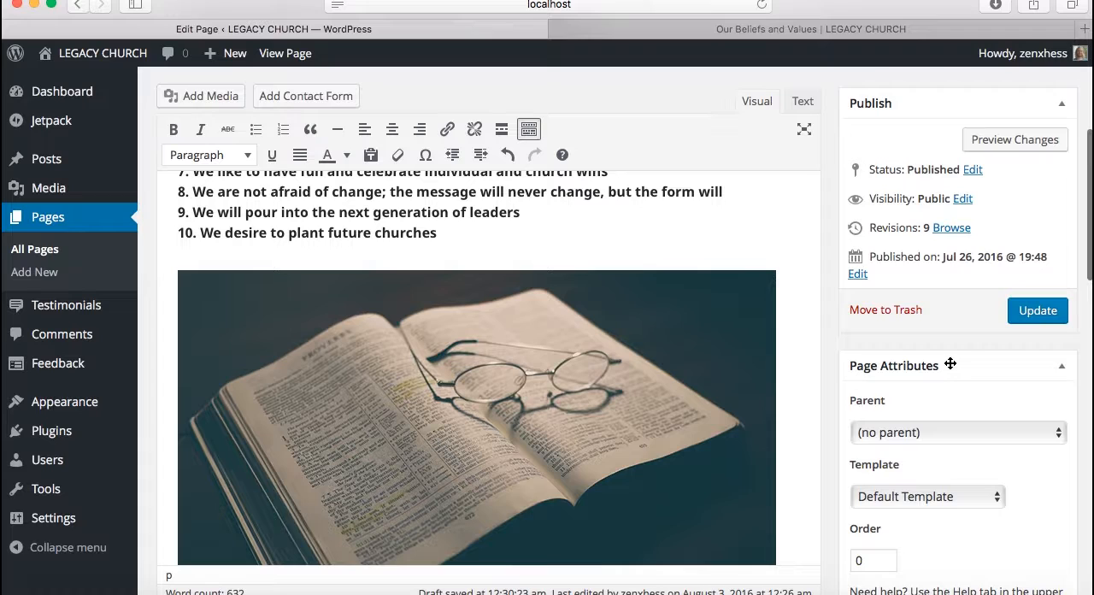
click(1036, 311)
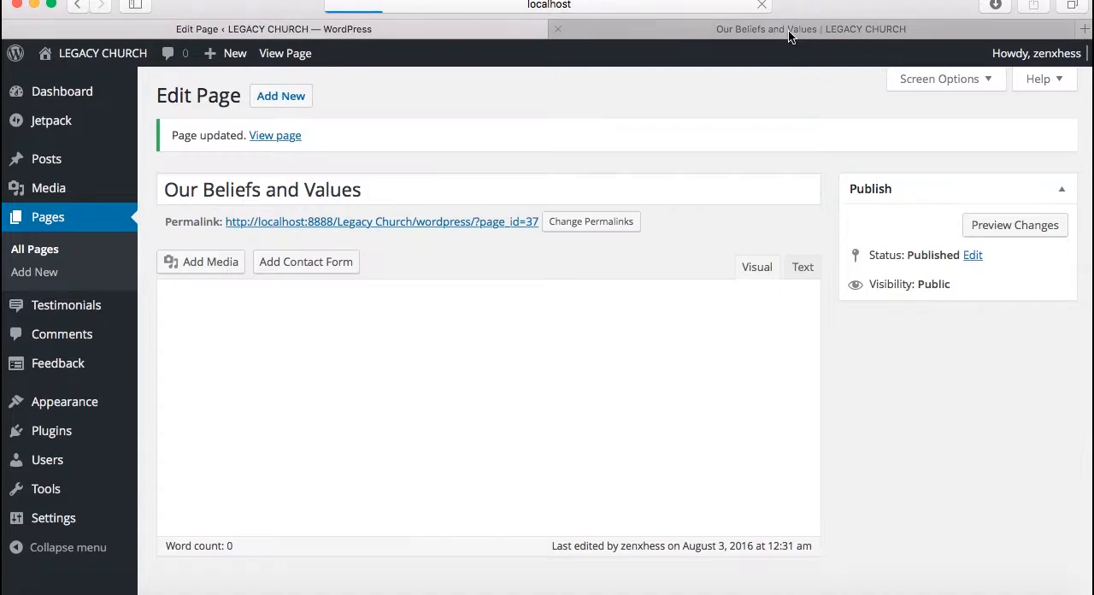
Reload the live Our Beliefs and Values page and check the Bible image between the values and beliefs sections
click(788, 28)
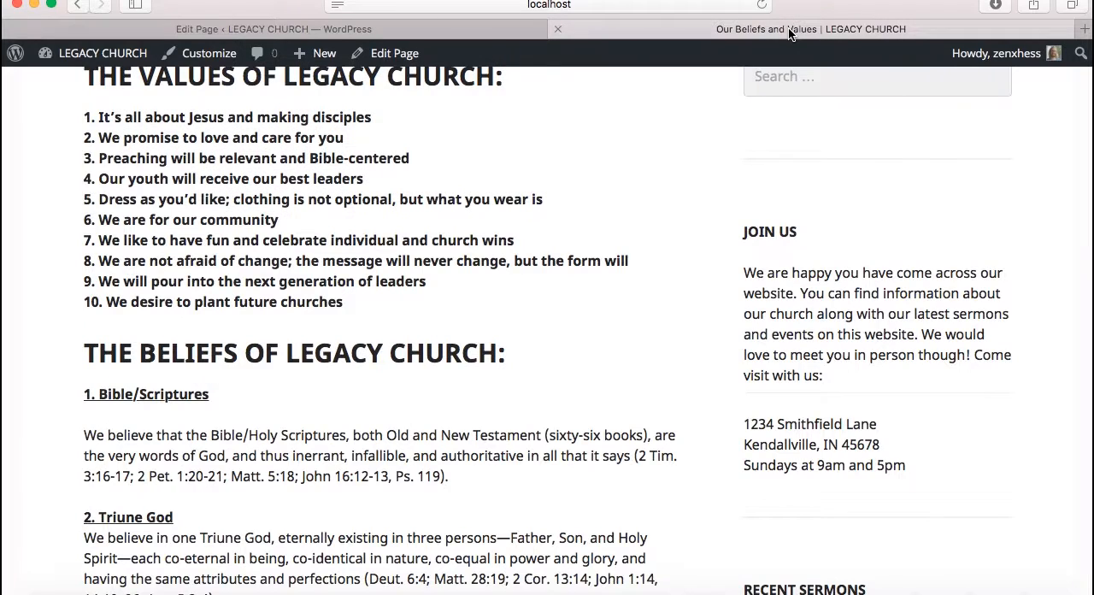
scroll(717, 86, up, 5)
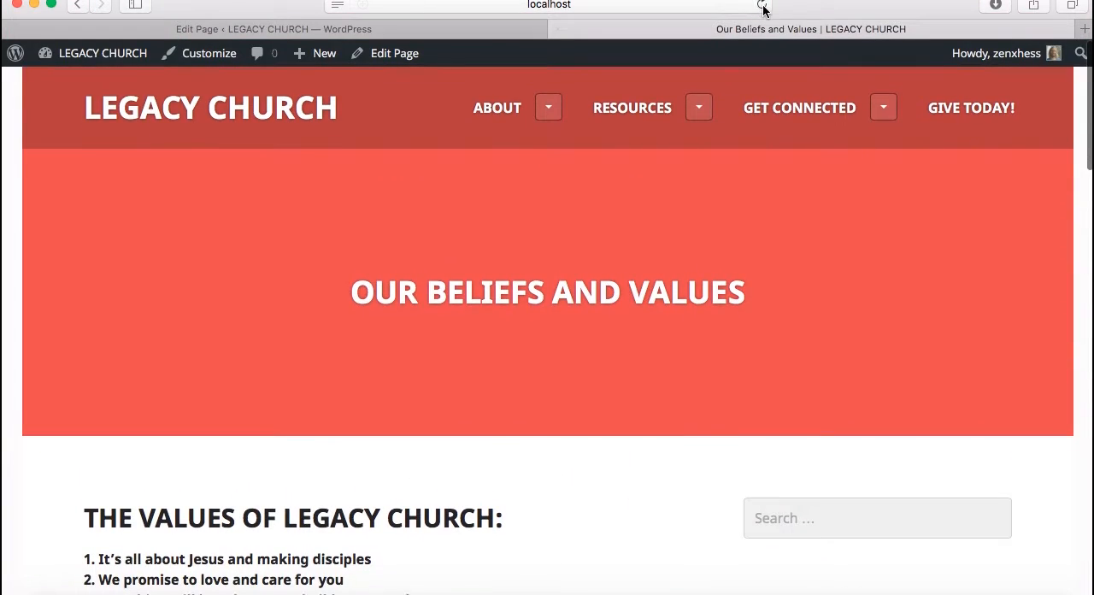
click(763, 9)
scroll(644, 300, down, 2)
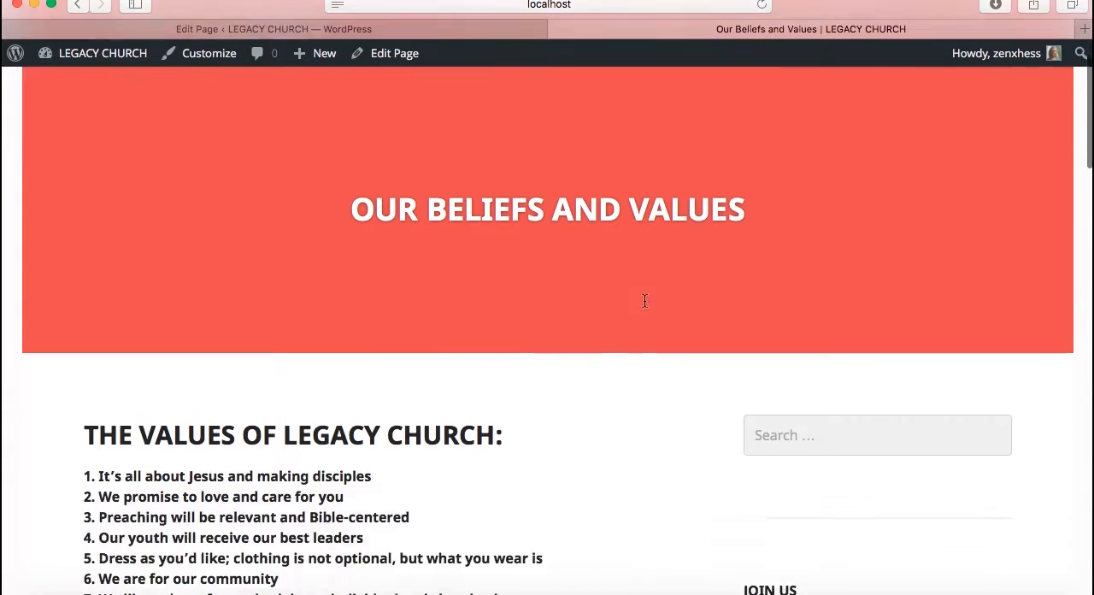
scroll(645, 301, down, 10)
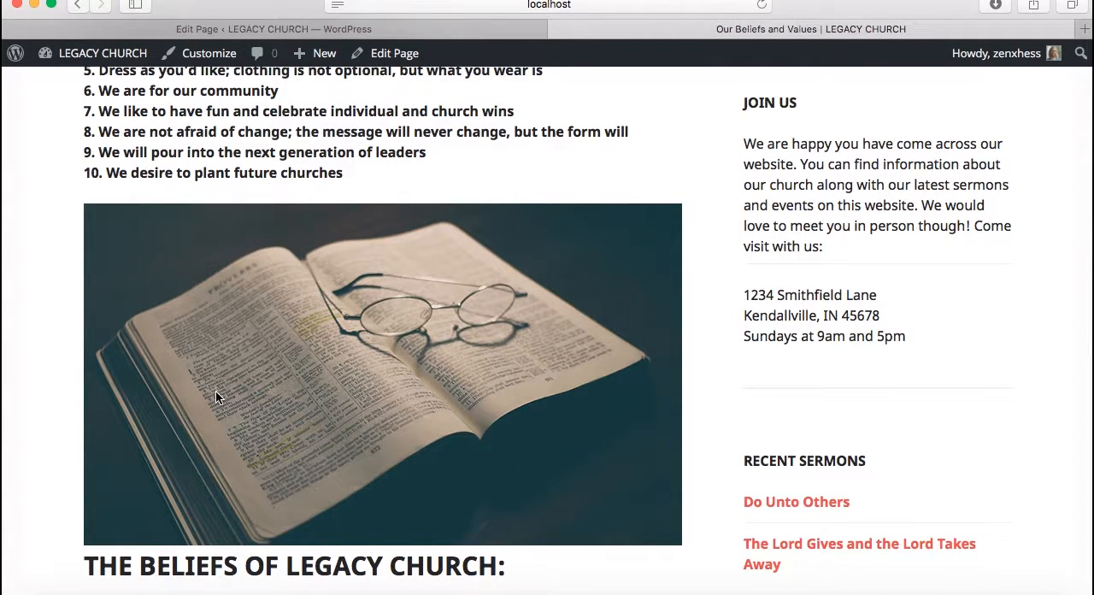
scroll(423, 305, up, 12)
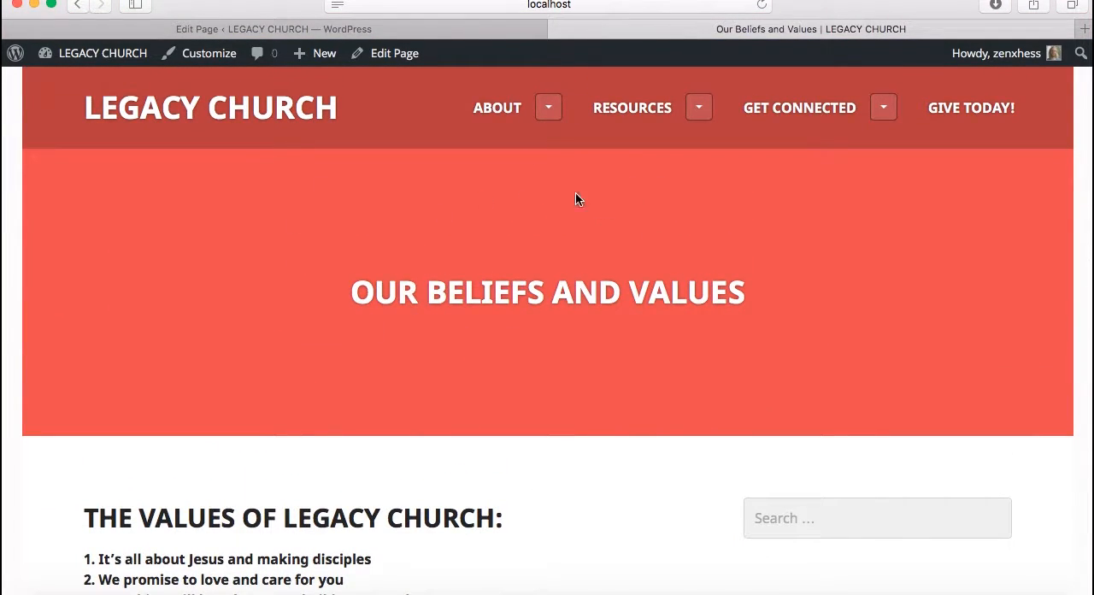
Set the mountain picture Featured-Image-Default.jpg as the Our Beliefs and Values page's featured image and update the page
click(441, 29)
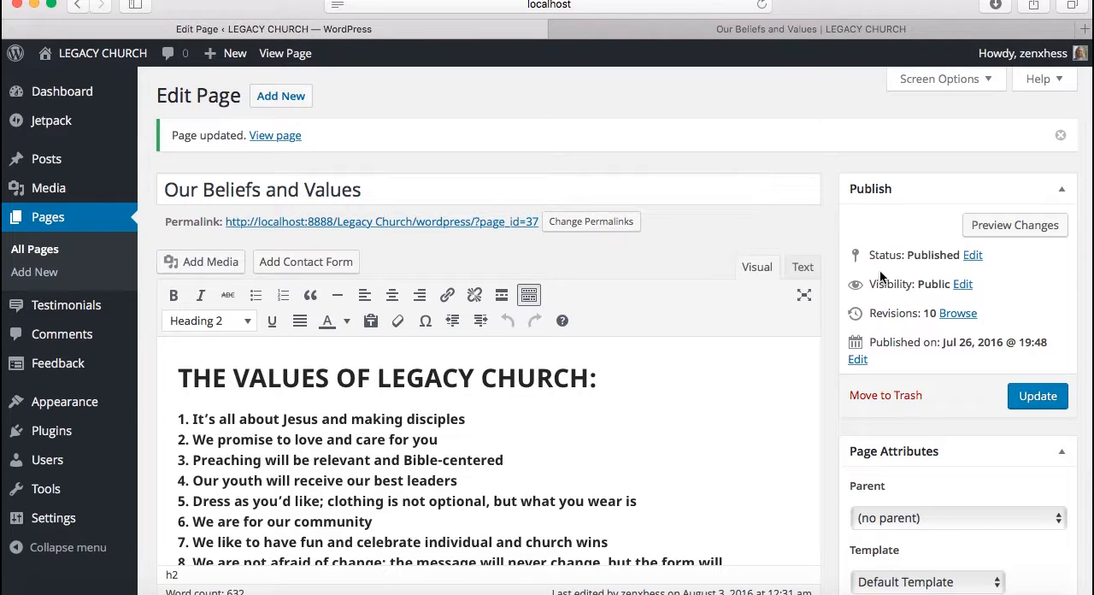
scroll(911, 312, down, 5)
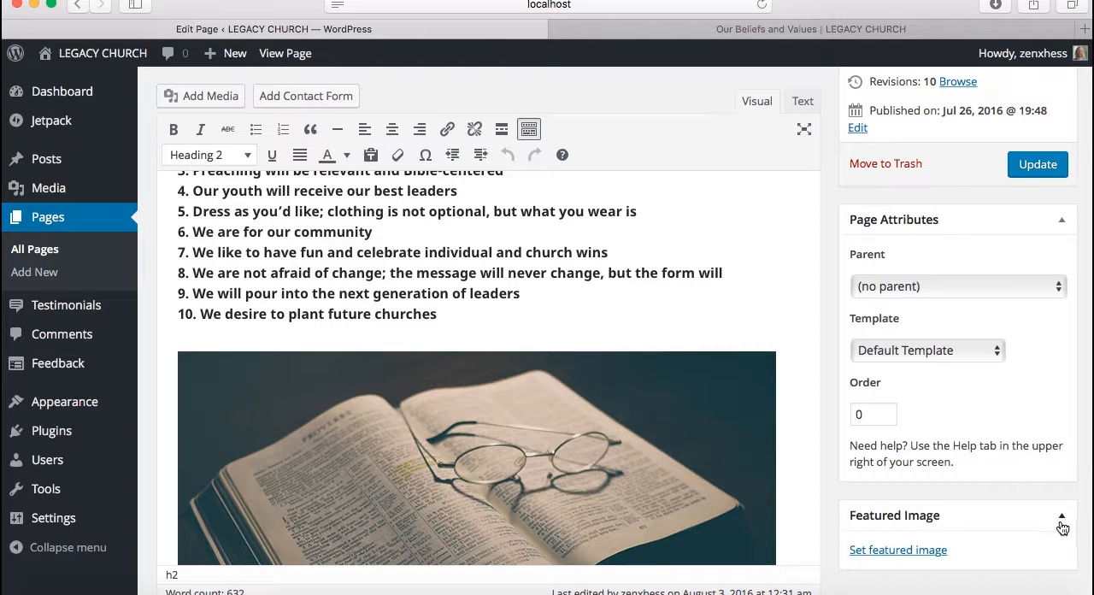
click(922, 559)
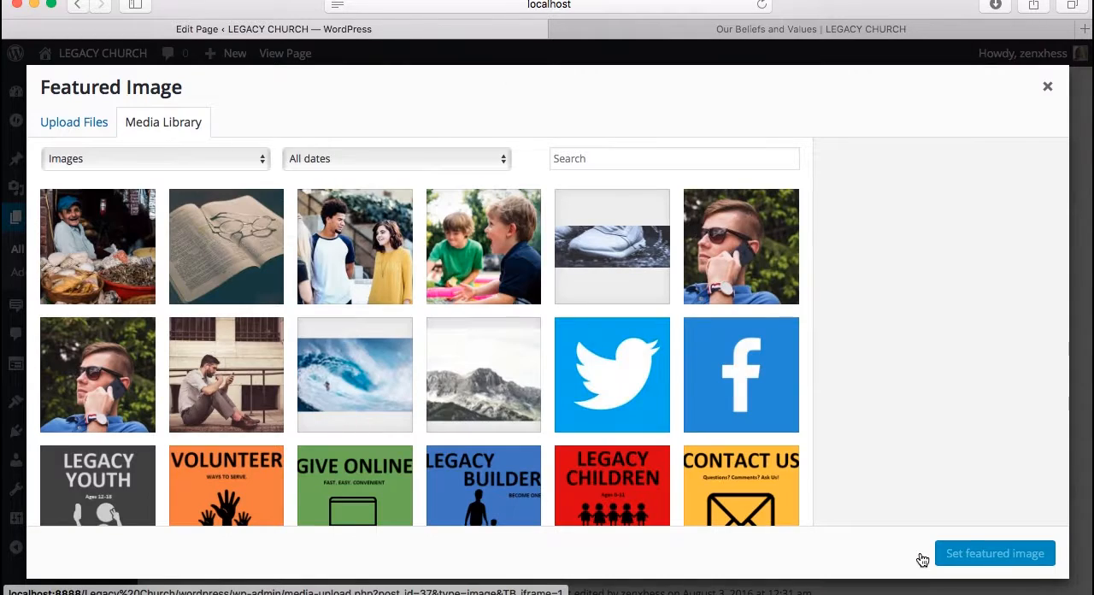
click(464, 378)
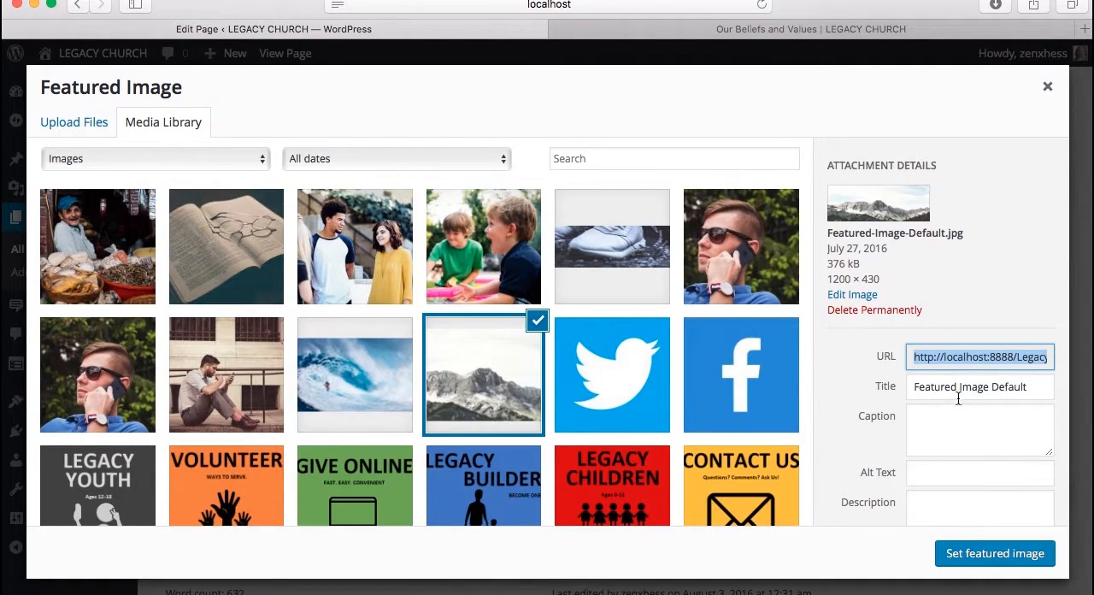
click(964, 555)
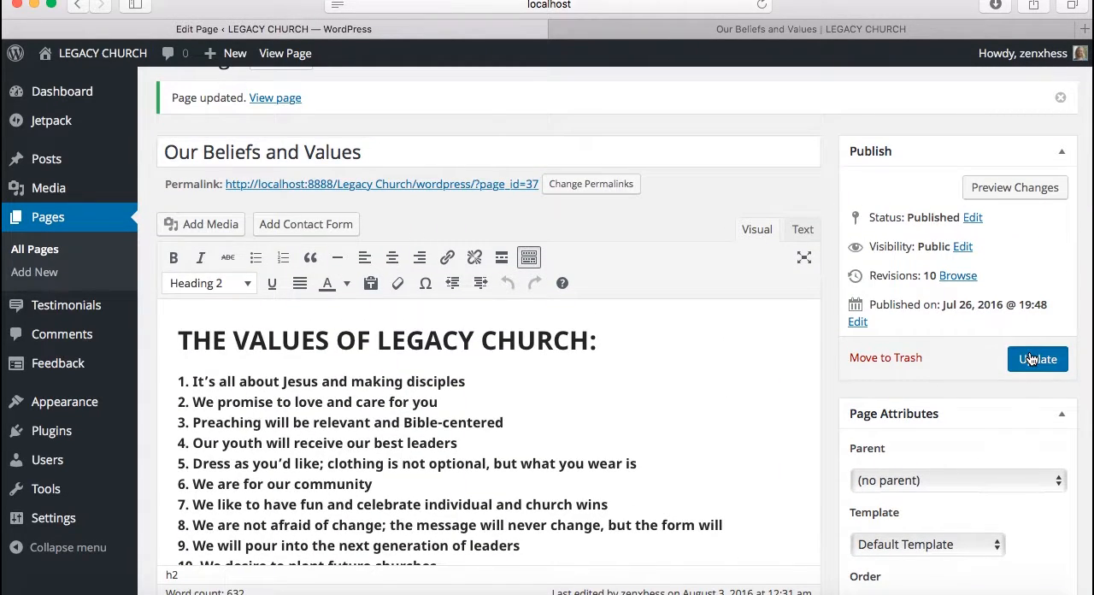
click(1032, 359)
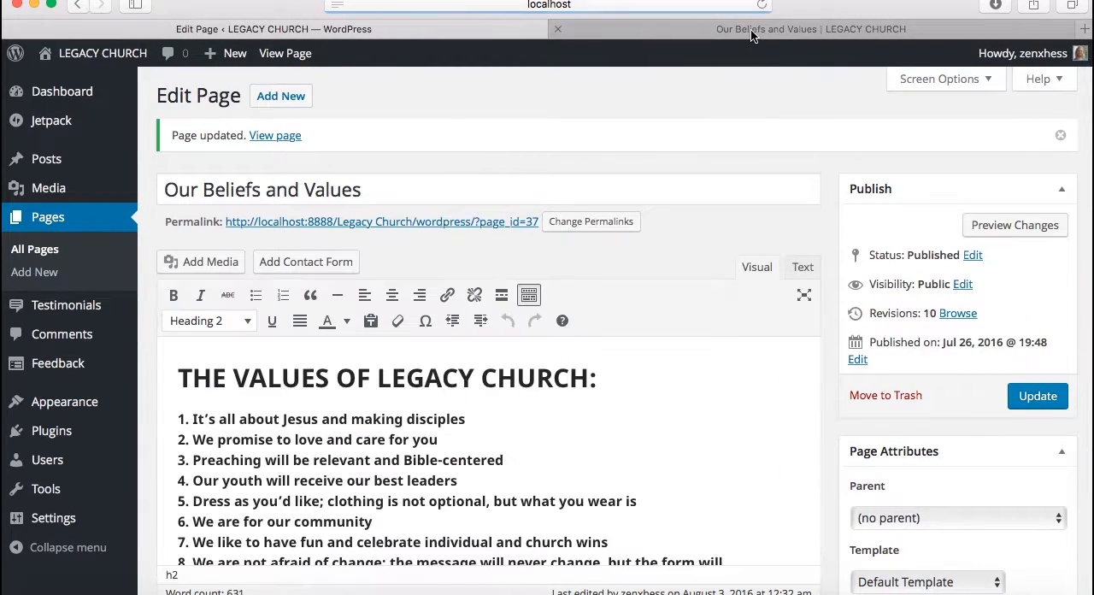
Reload the live Our Beliefs and Values page and examine its header image, values list, Bible image and beliefs text
click(755, 28)
click(761, 5)
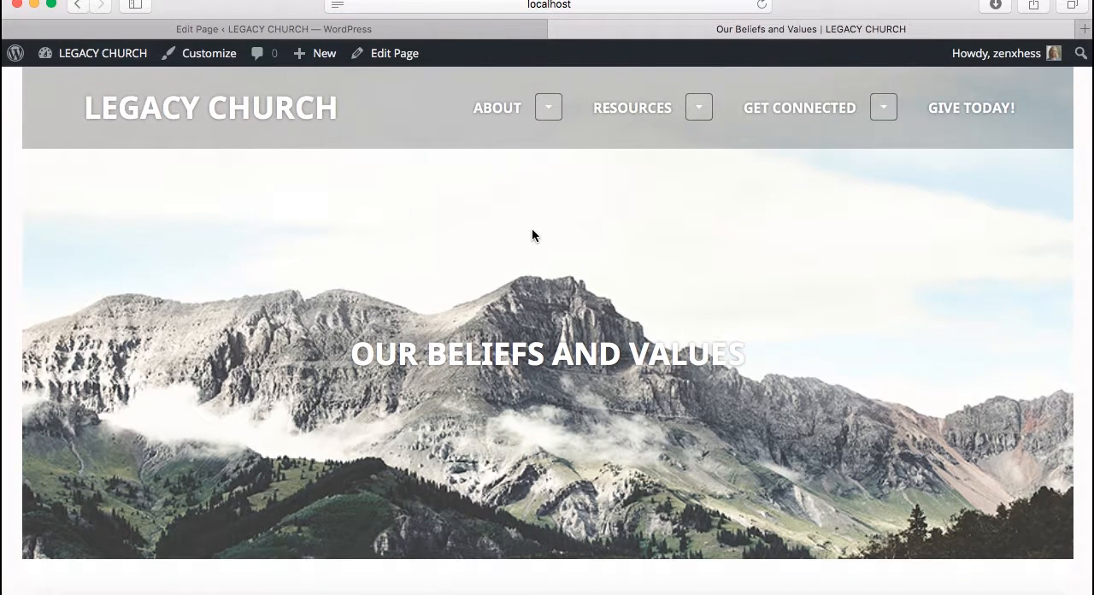
scroll(532, 227, down, 2)
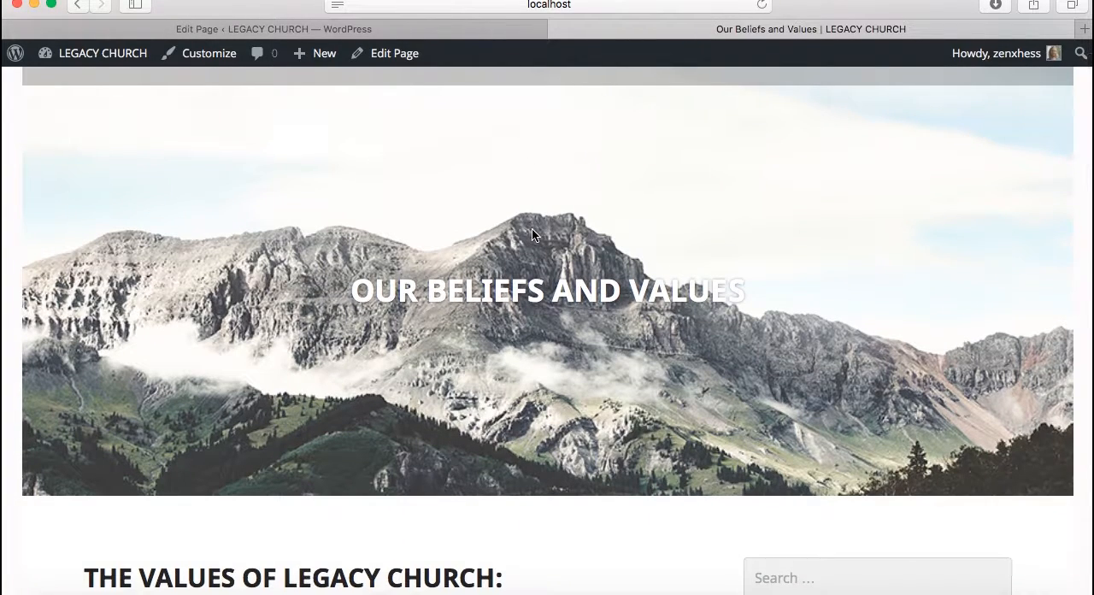
scroll(532, 228, down, 5)
scroll(531, 230, down, 13)
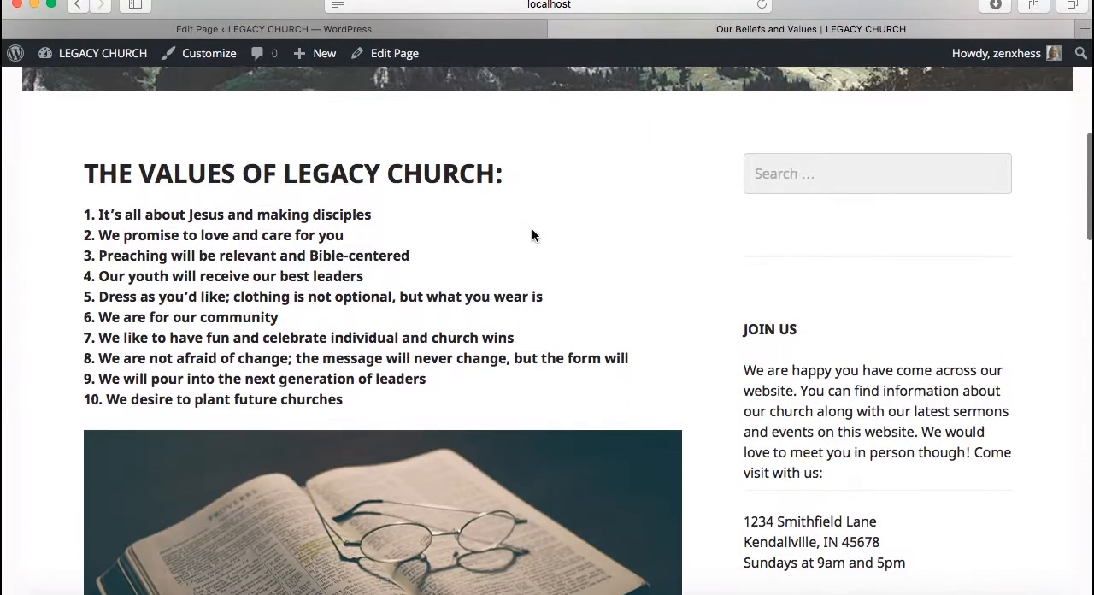
scroll(531, 235, down, 11)
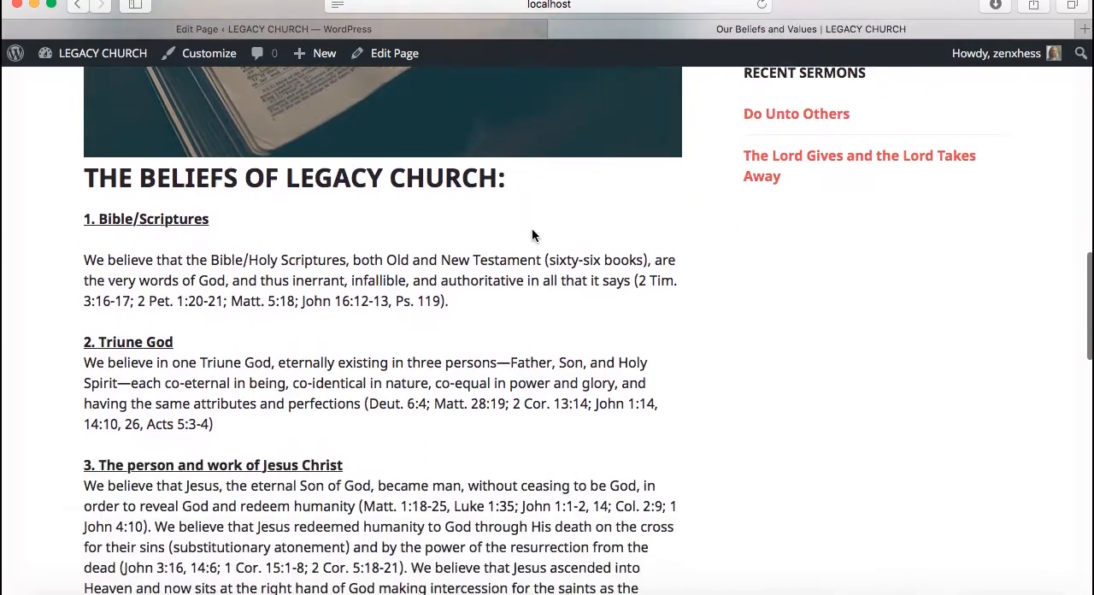
scroll(533, 237, up, 17)
scroll(533, 238, up, 15)
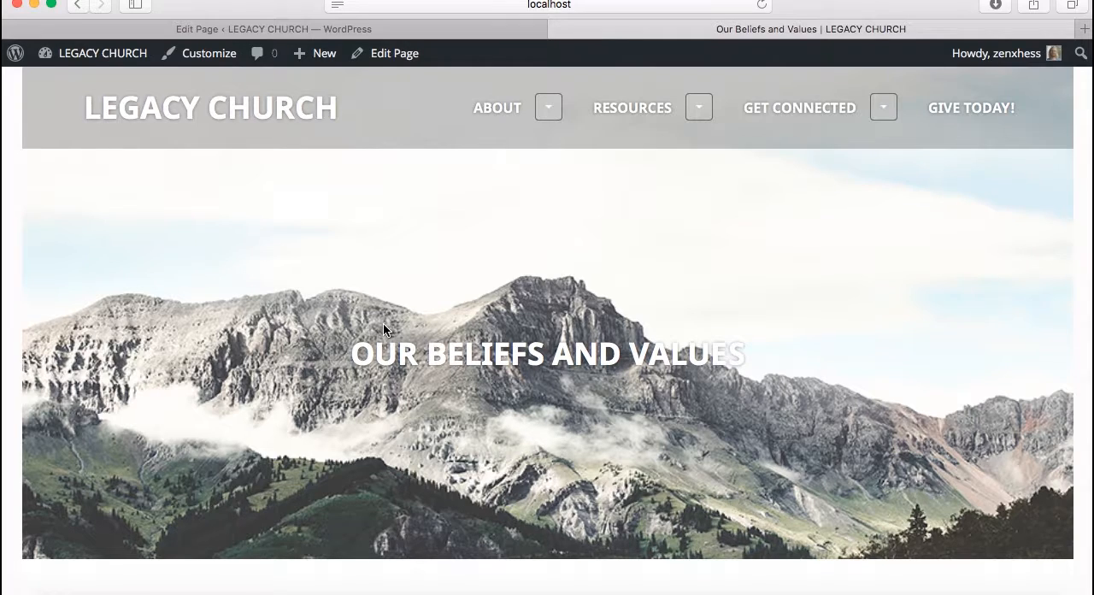
scroll(383, 322, down, 5)
scroll(383, 331, up, 3)
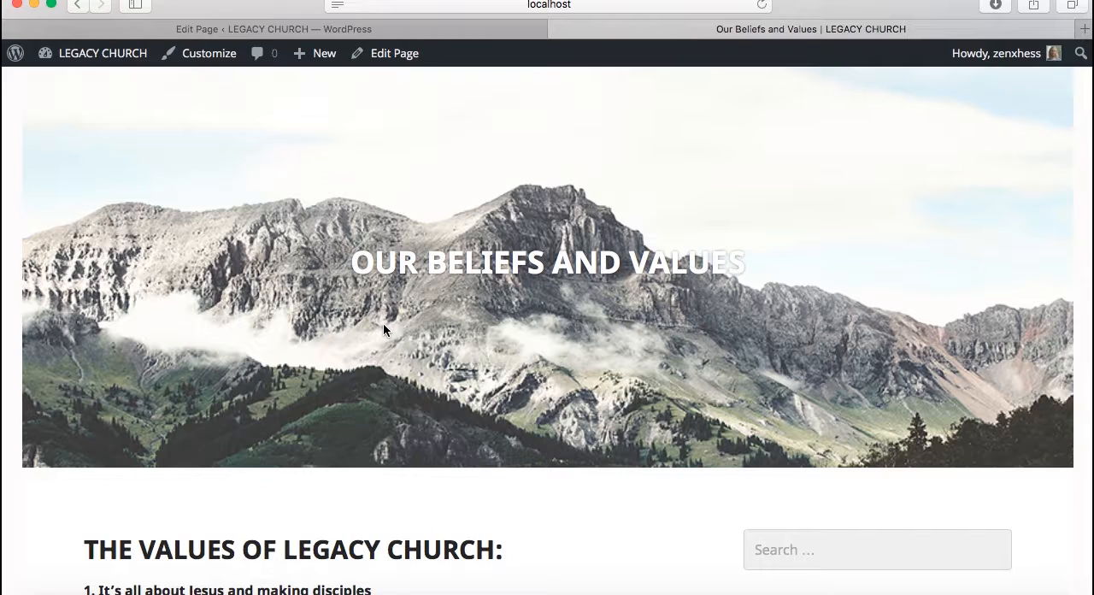
scroll(384, 325, up, 2)
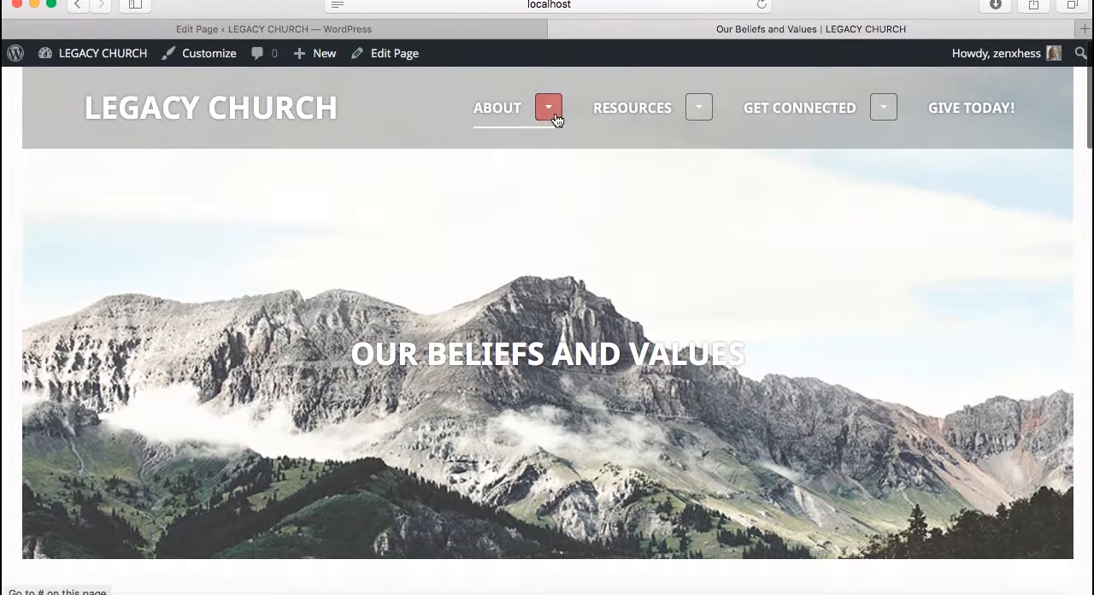
Review the available page templates in the page editor, keep Default Template, and return to the live page
click(476, 34)
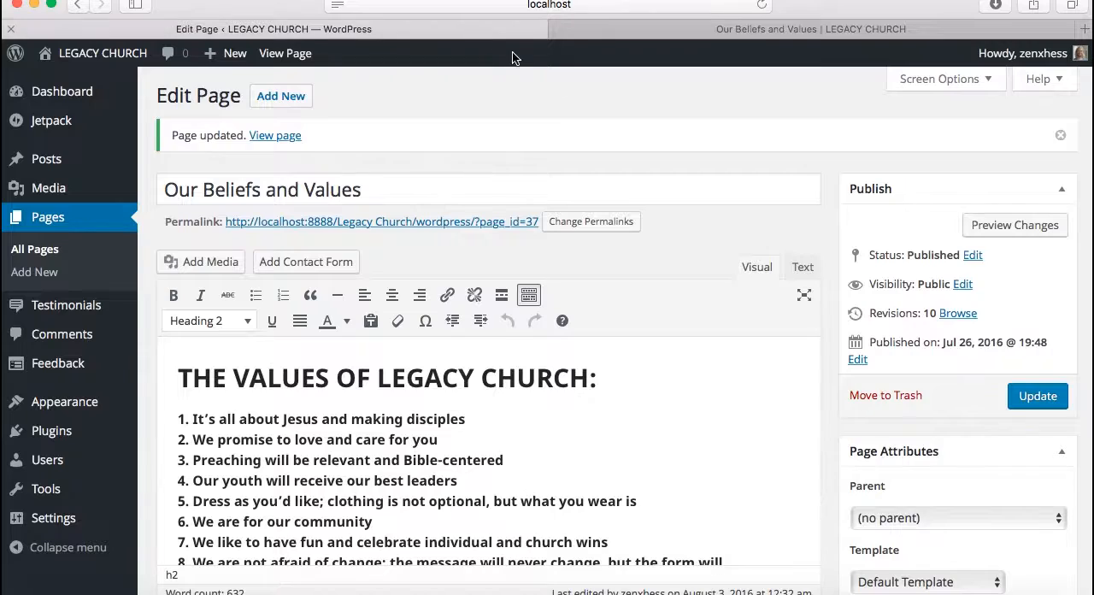
scroll(960, 297, down, 2)
scroll(959, 299, down, 1)
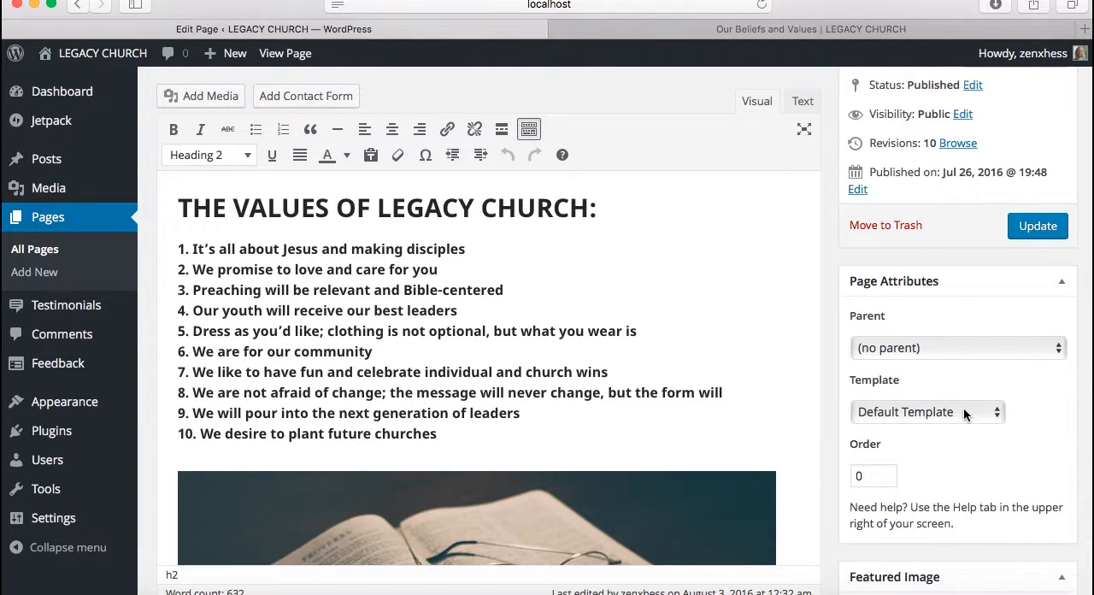
click(966, 415)
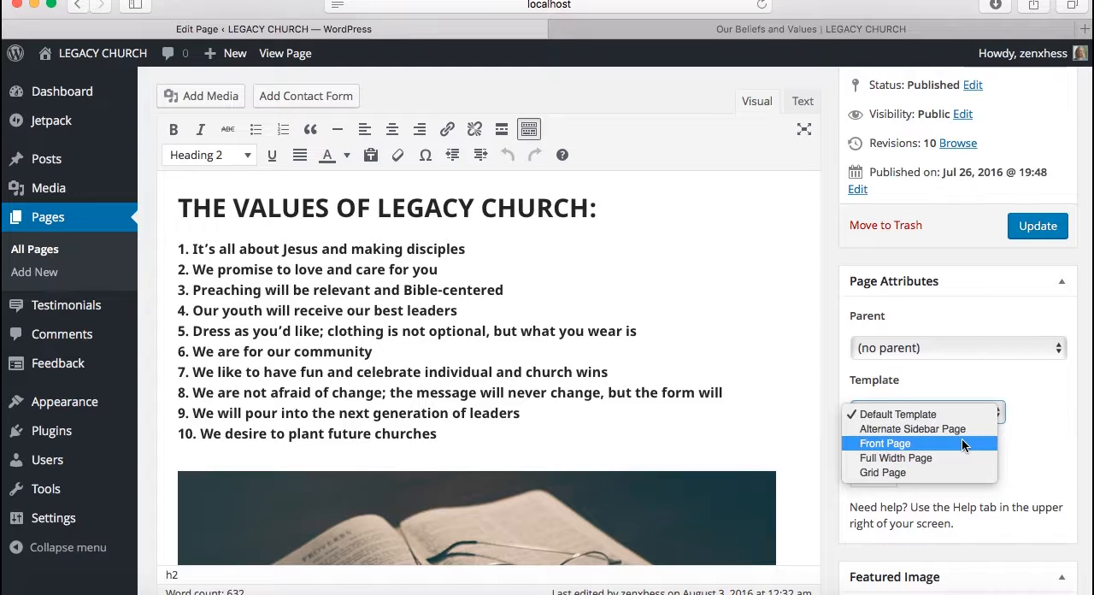
click(967, 388)
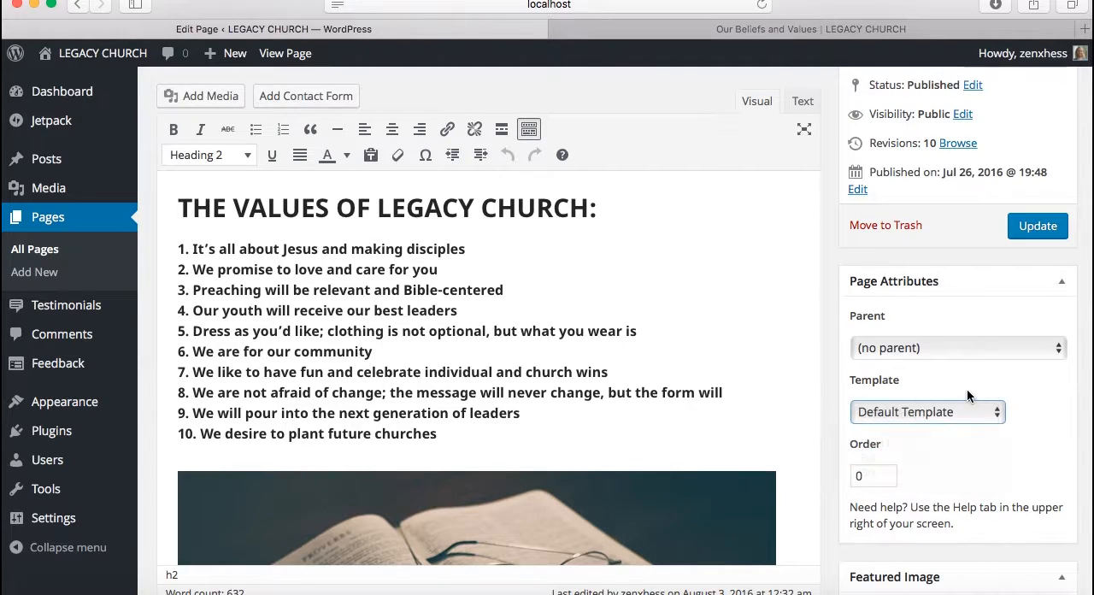
click(757, 33)
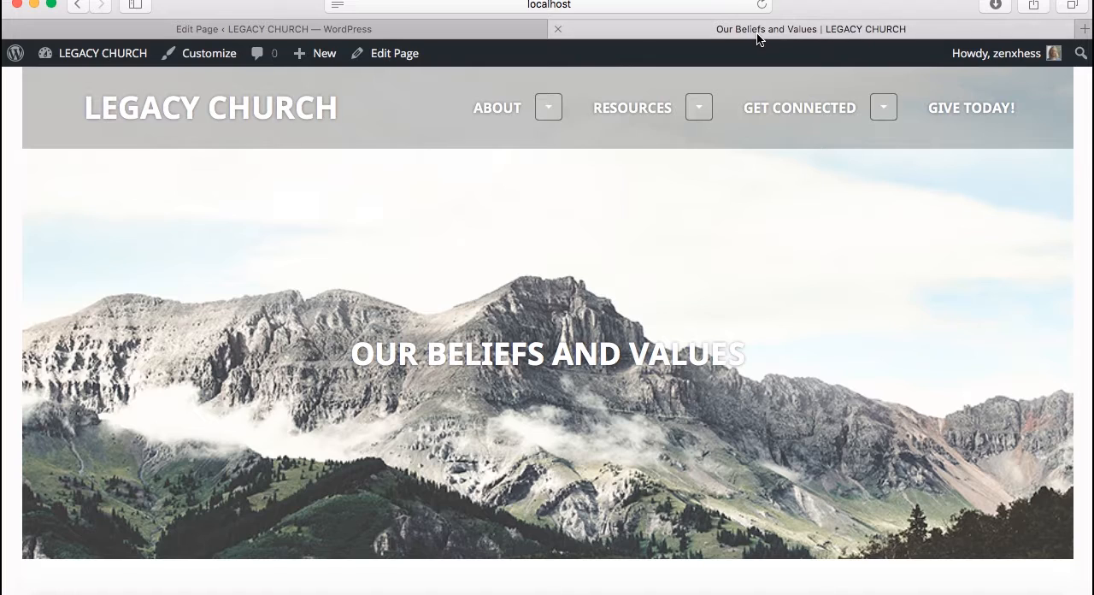
Open the live New to Legacy? page and examine its header image, welcome text and shoe picture down to the footer
click(550, 109)
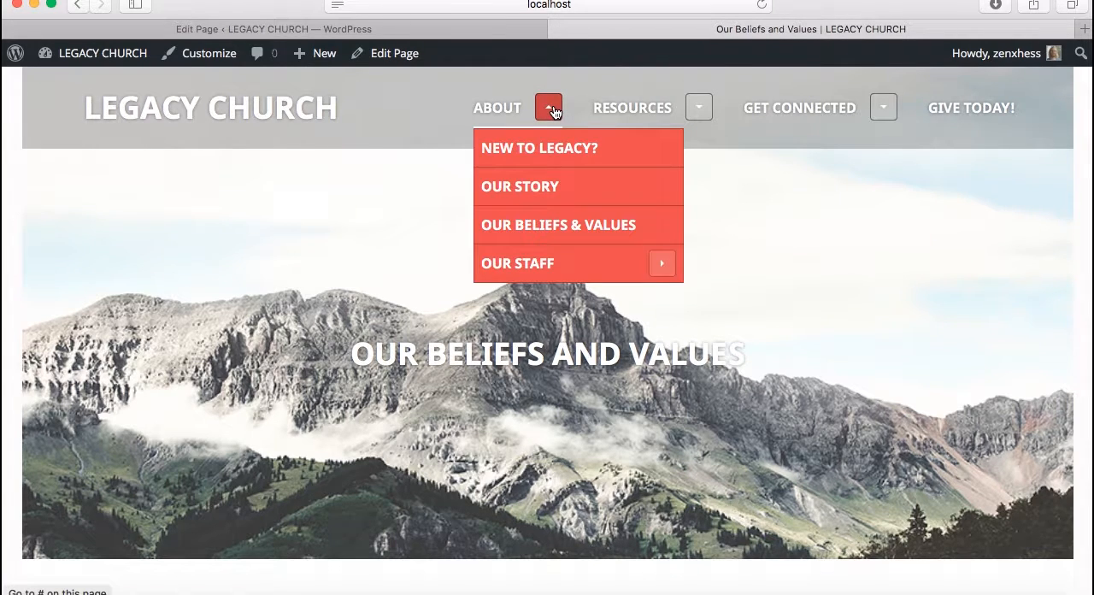
click(554, 137)
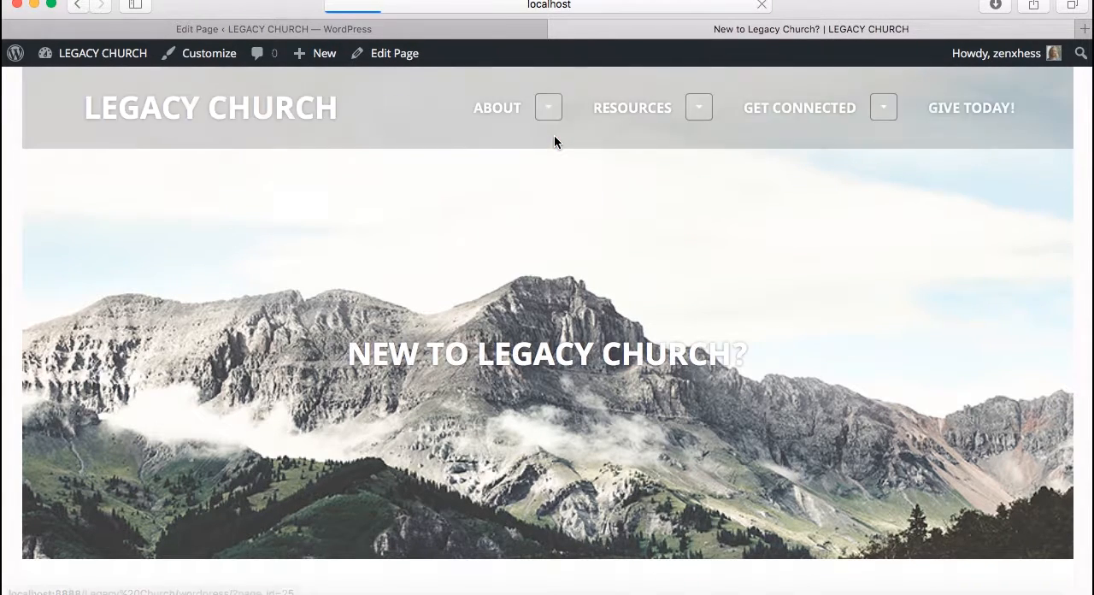
scroll(628, 284, down, 1)
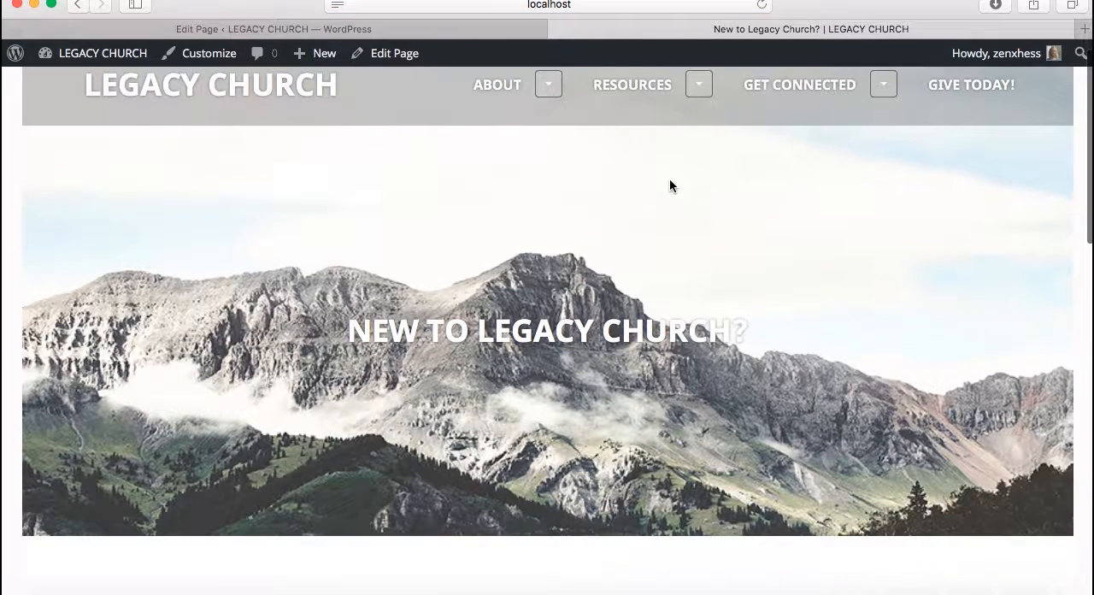
scroll(576, 303, down, 5)
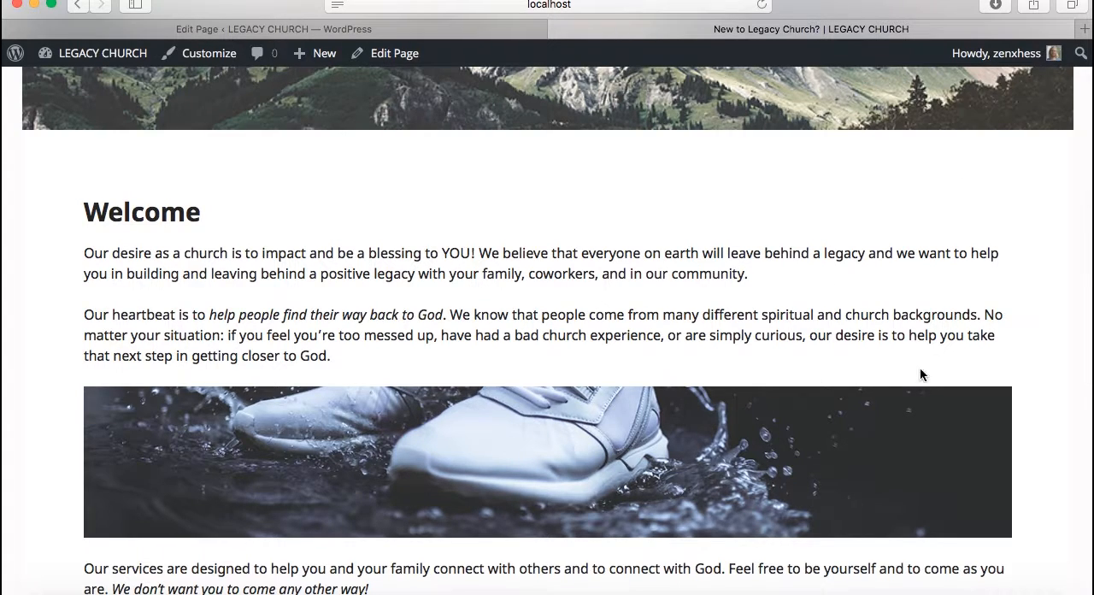
scroll(1034, 364, down, 3)
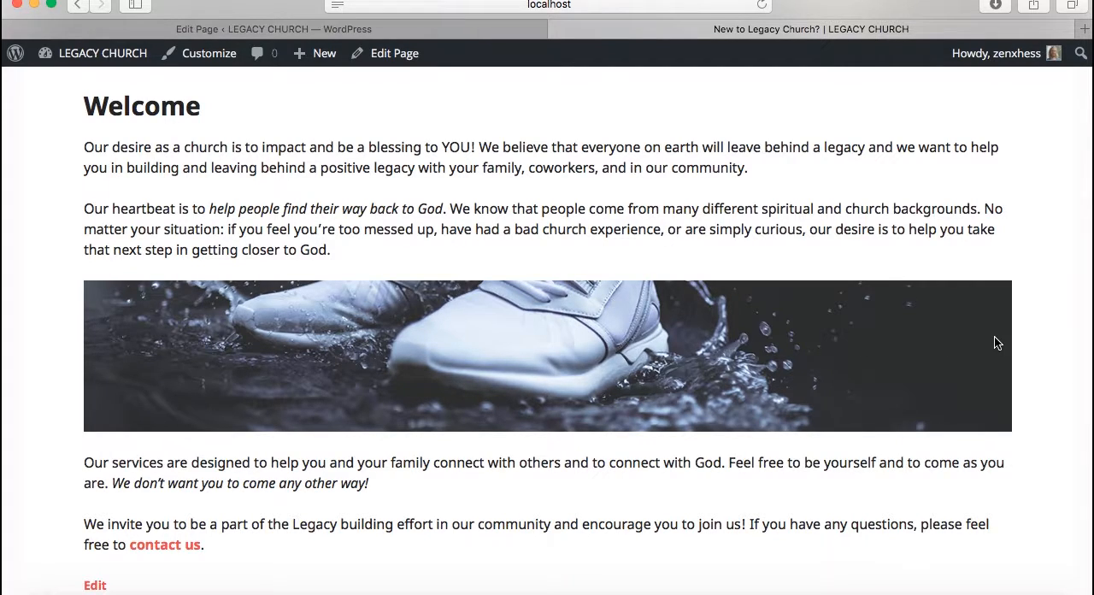
scroll(1058, 366, down, 2)
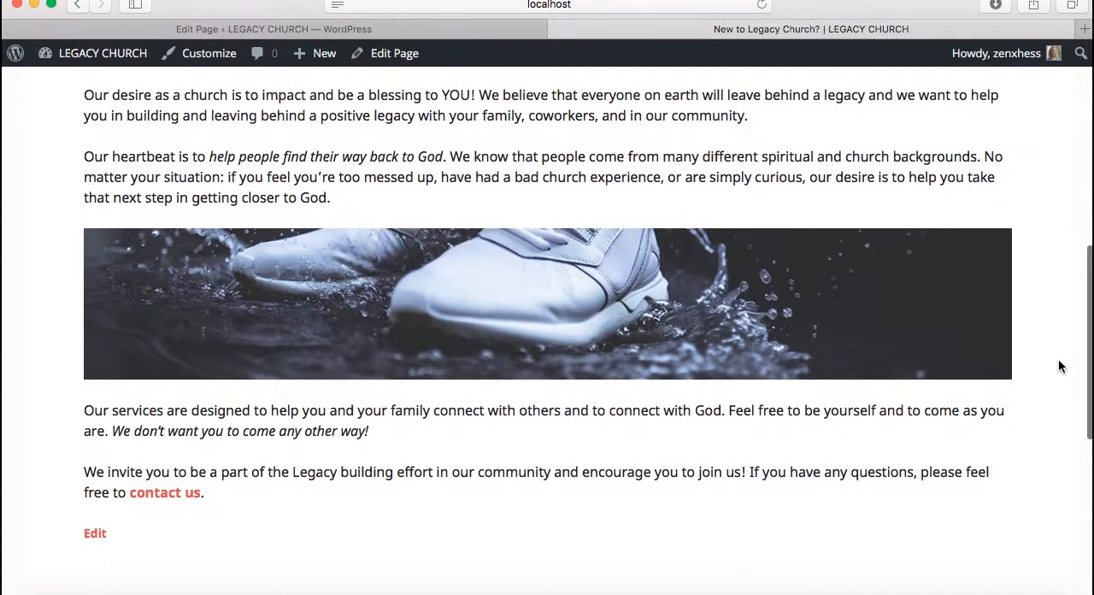
scroll(1058, 366, down, 5)
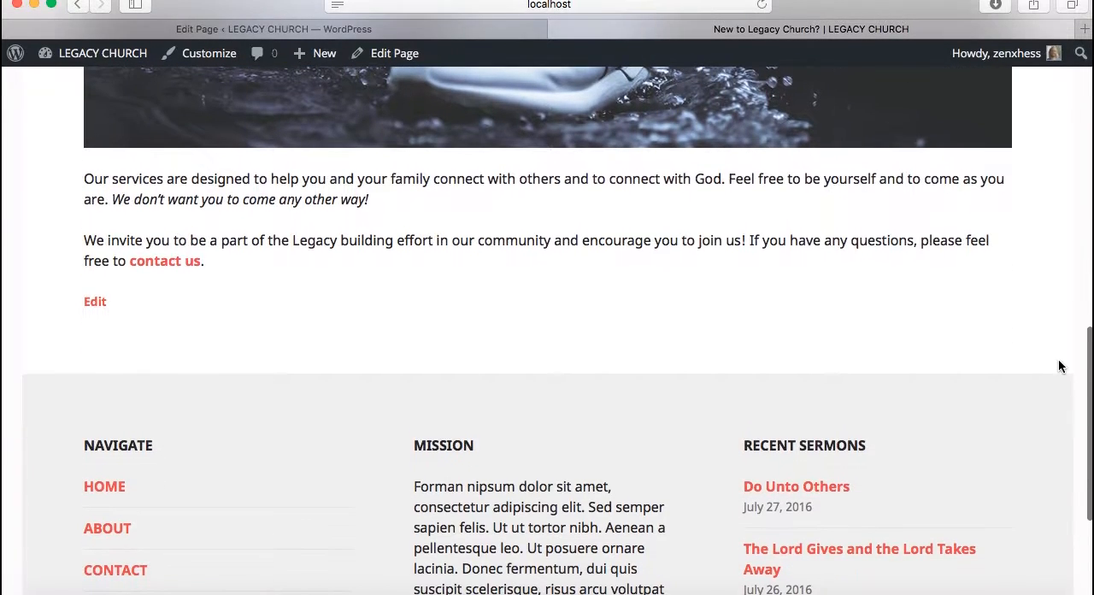
scroll(1058, 366, down, 1)
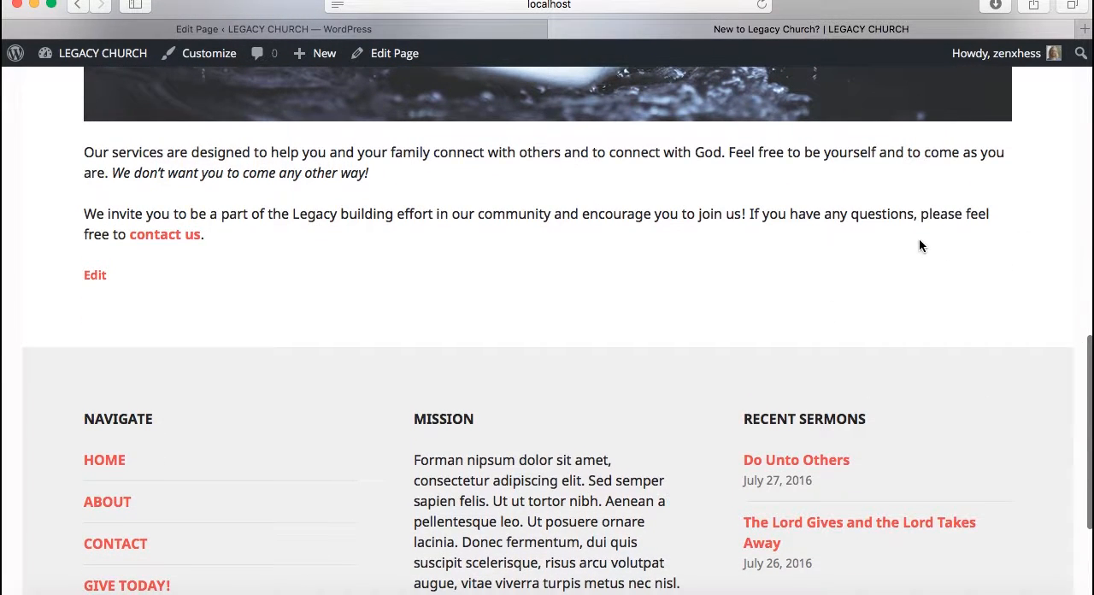
Review the New to Legacy Church? page again, checking the contact us link in the closing paragraph, and return to the header
scroll(925, 267, up, 10)
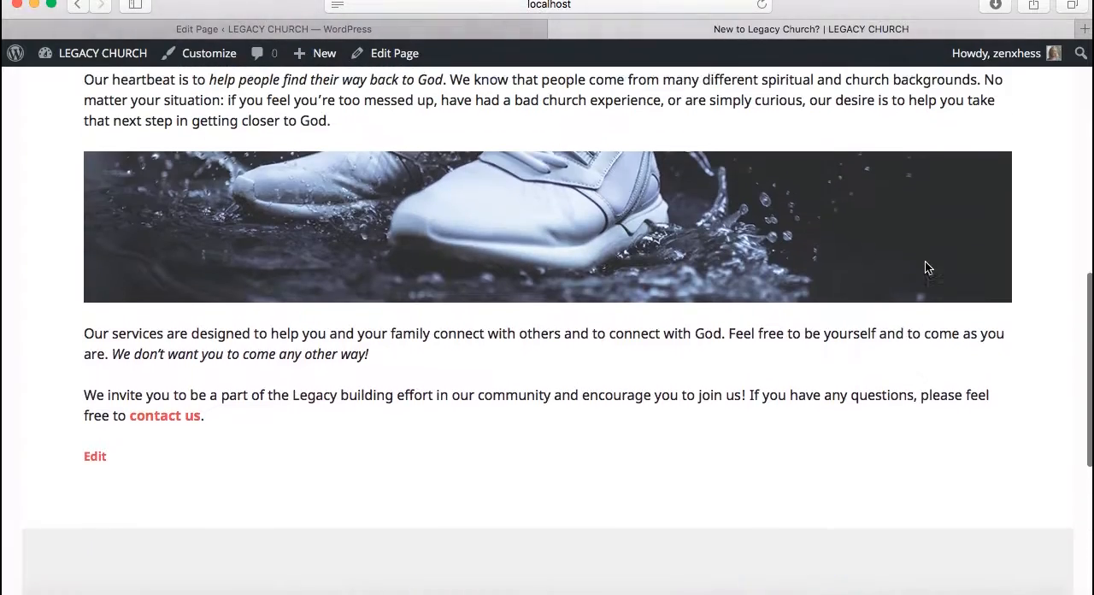
scroll(925, 263, up, 11)
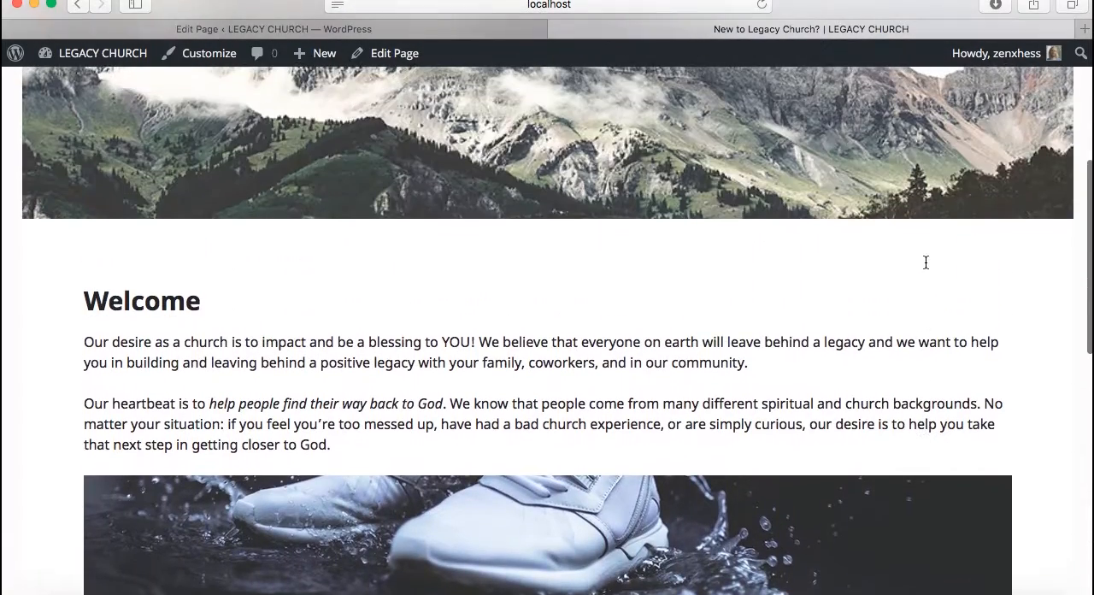
scroll(925, 267, down, 4)
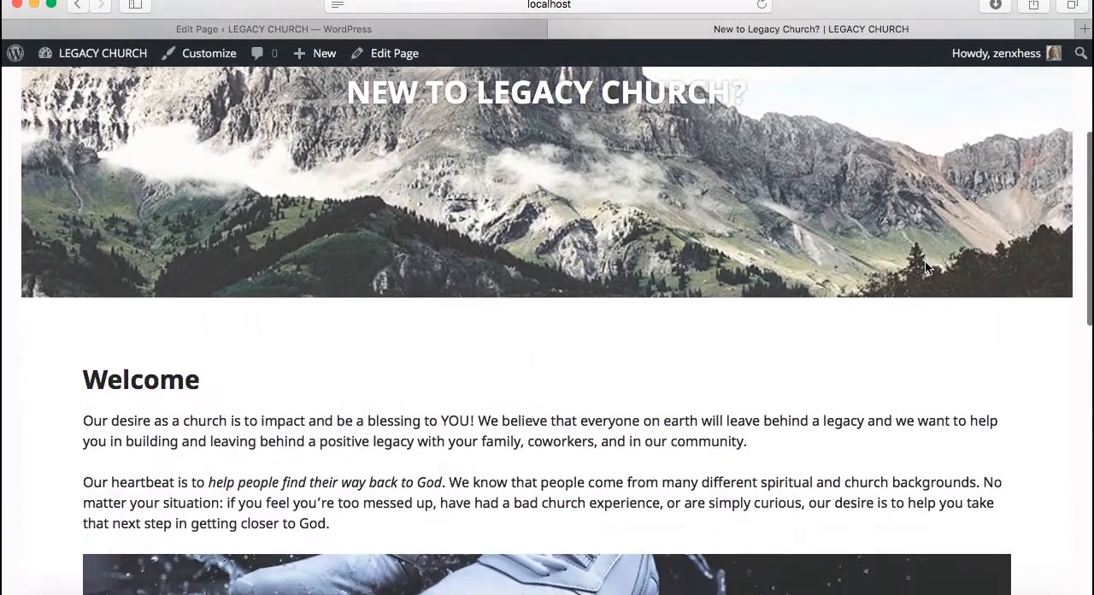
scroll(924, 265, down, 4)
scroll(926, 262, down, 6)
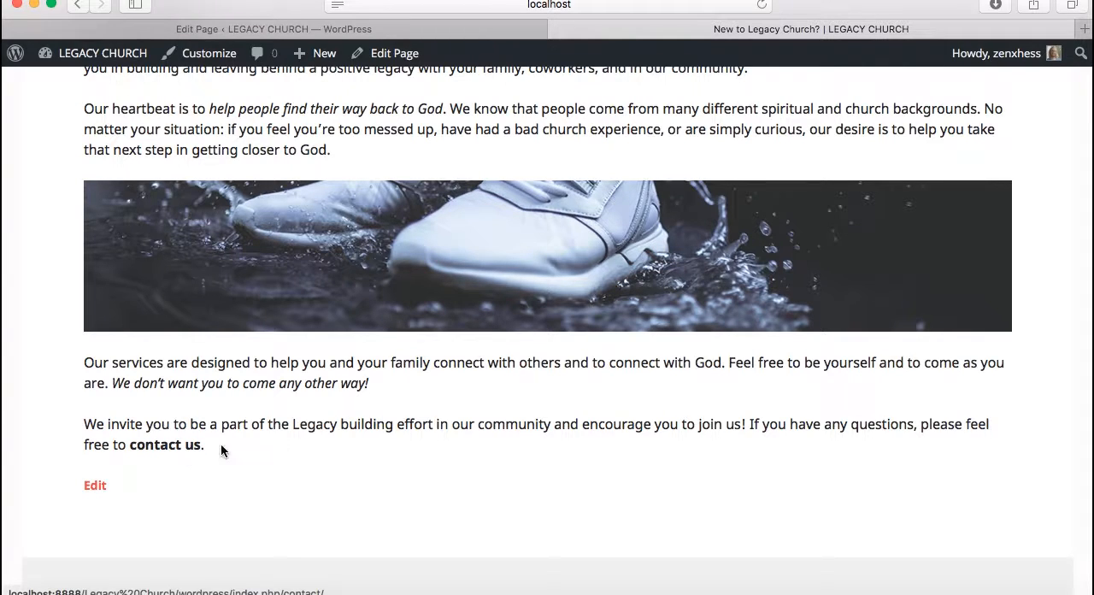
scroll(1065, 351, up, 10)
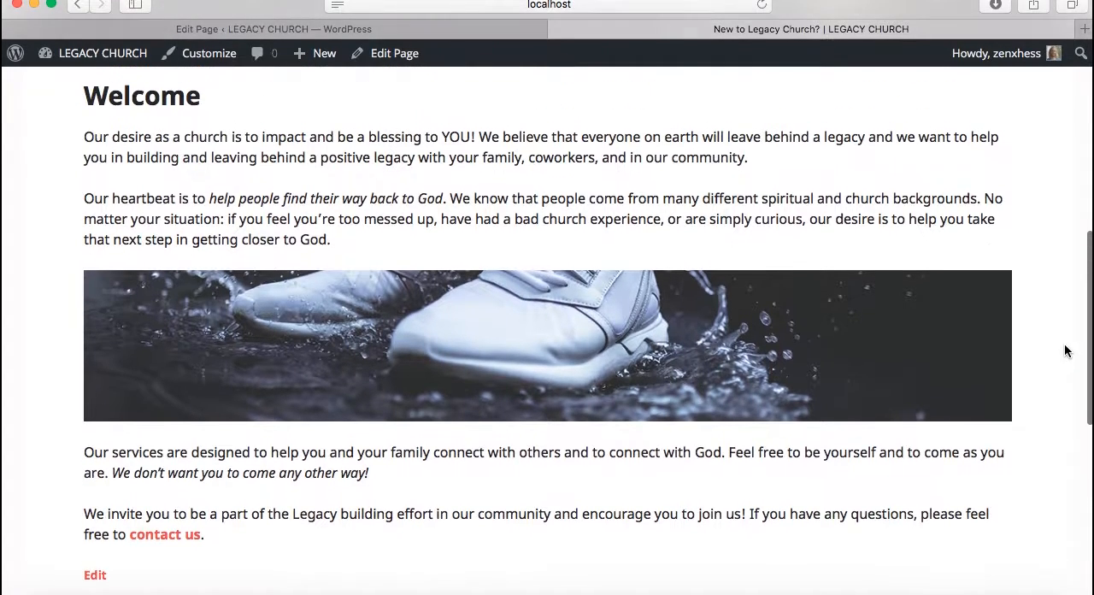
scroll(1065, 351, up, 8)
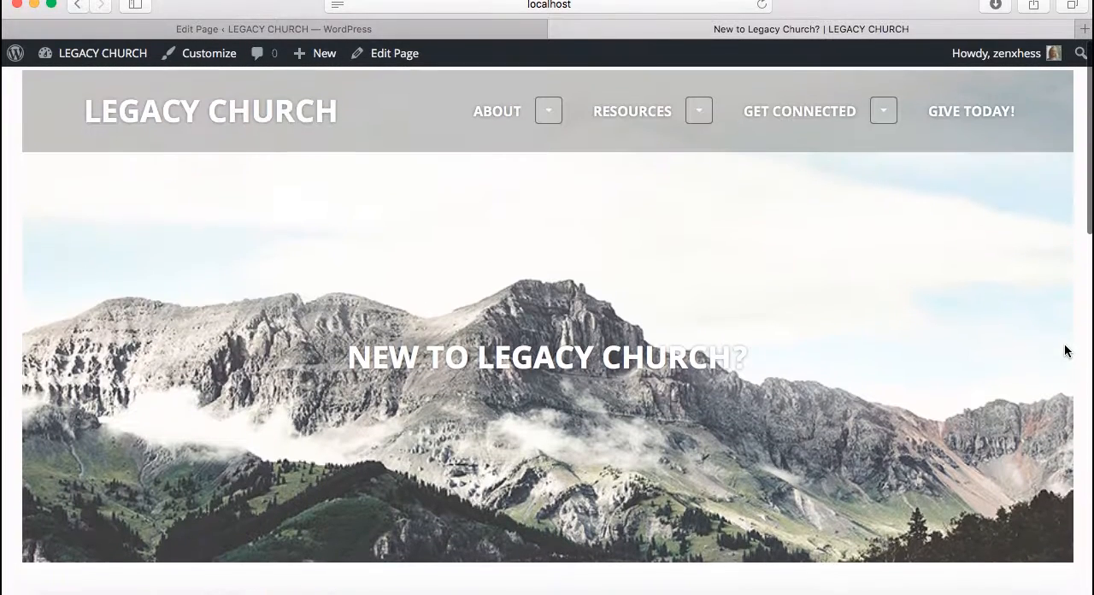
Open the New to Legacy Church? page in the WordPress page editor and review its content, template and featured image
click(471, 31)
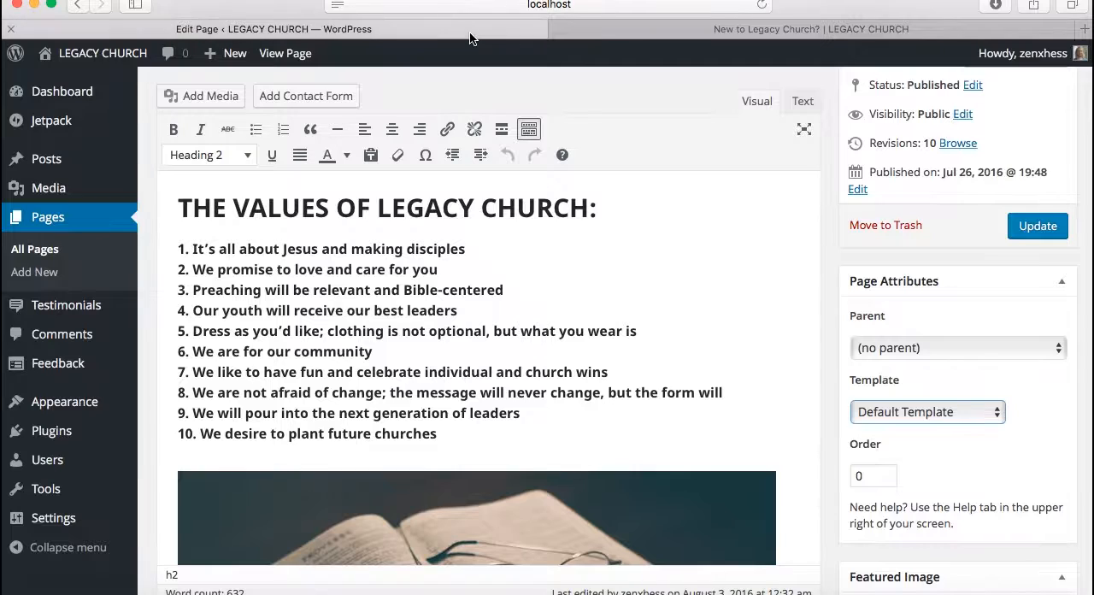
click(60, 215)
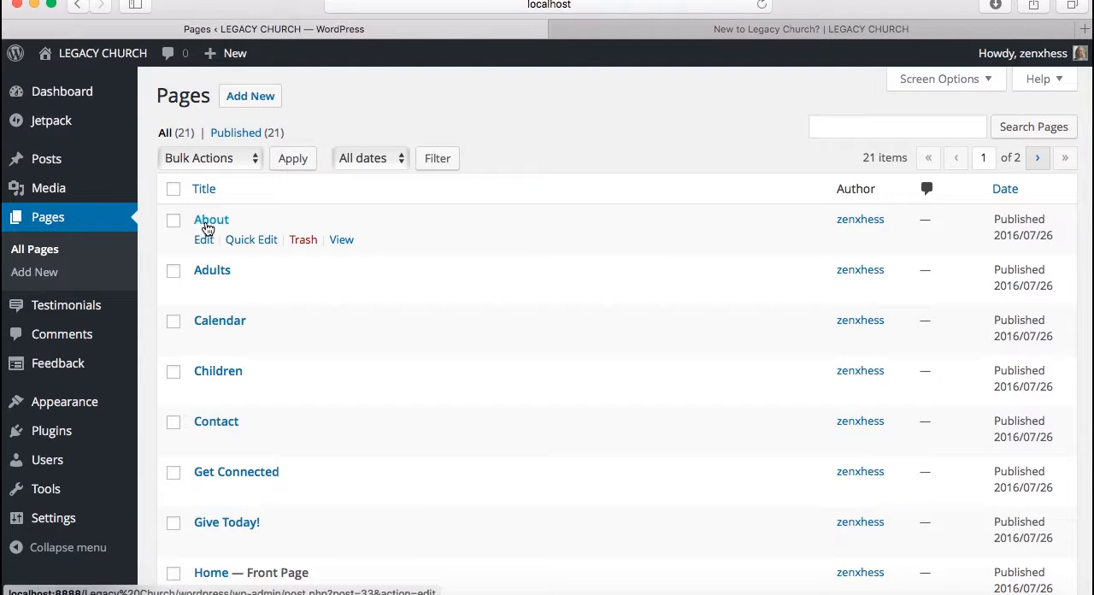
scroll(288, 389, down, 5)
scroll(290, 392, down, 3)
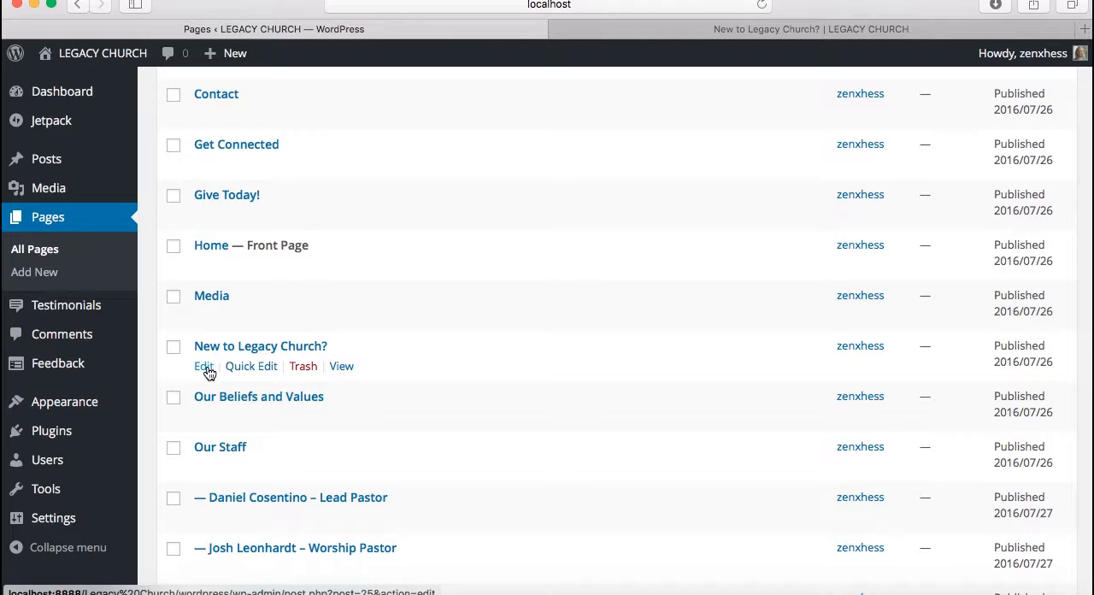
click(205, 366)
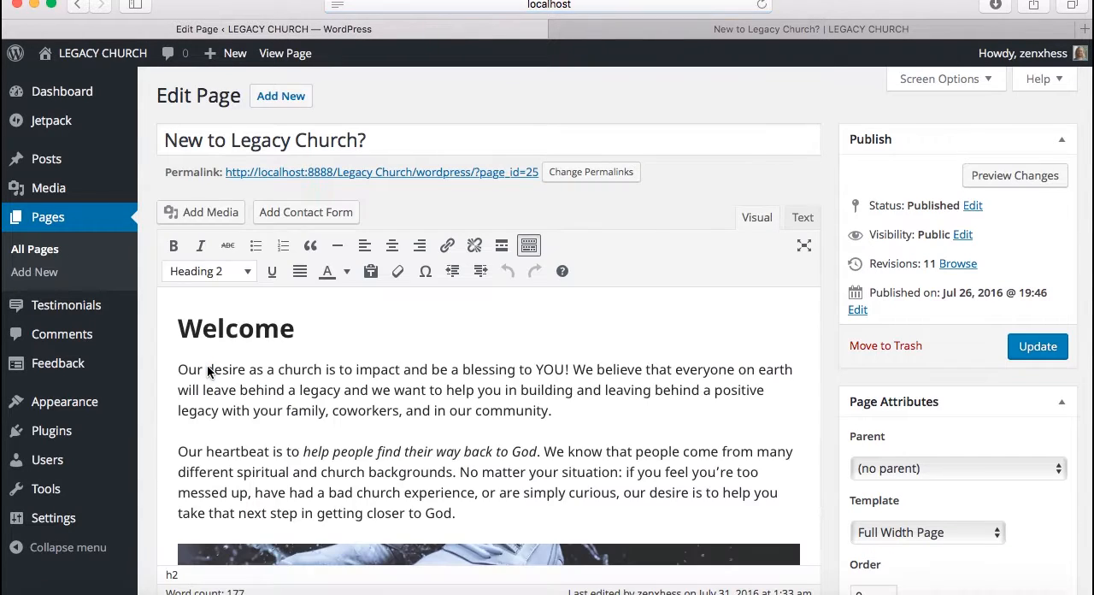
scroll(645, 412, down, 6)
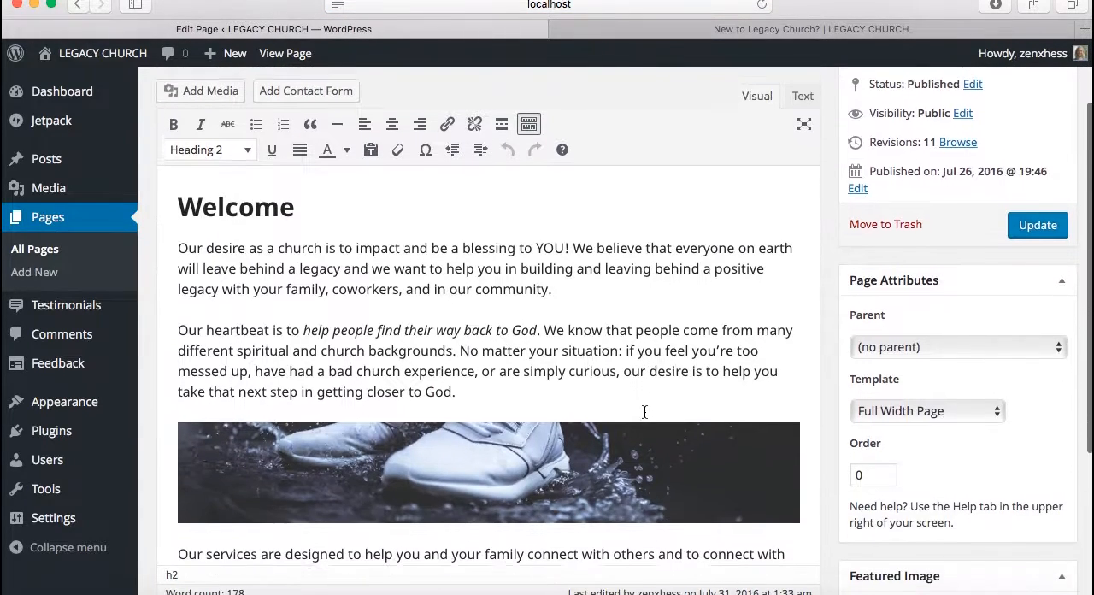
scroll(644, 411, down, 3)
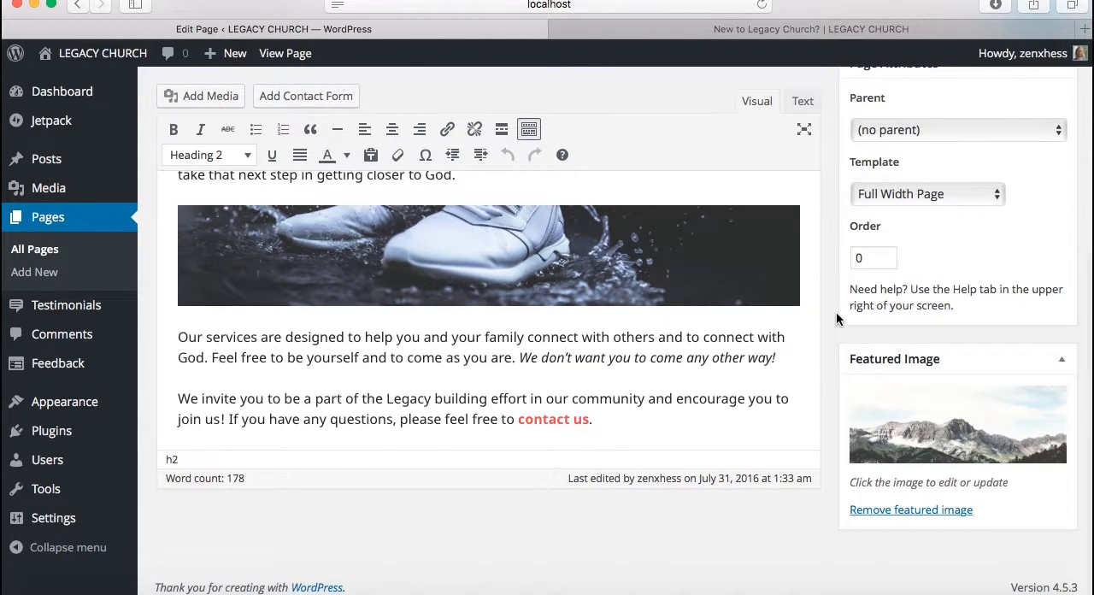
scroll(836, 319, up, 7)
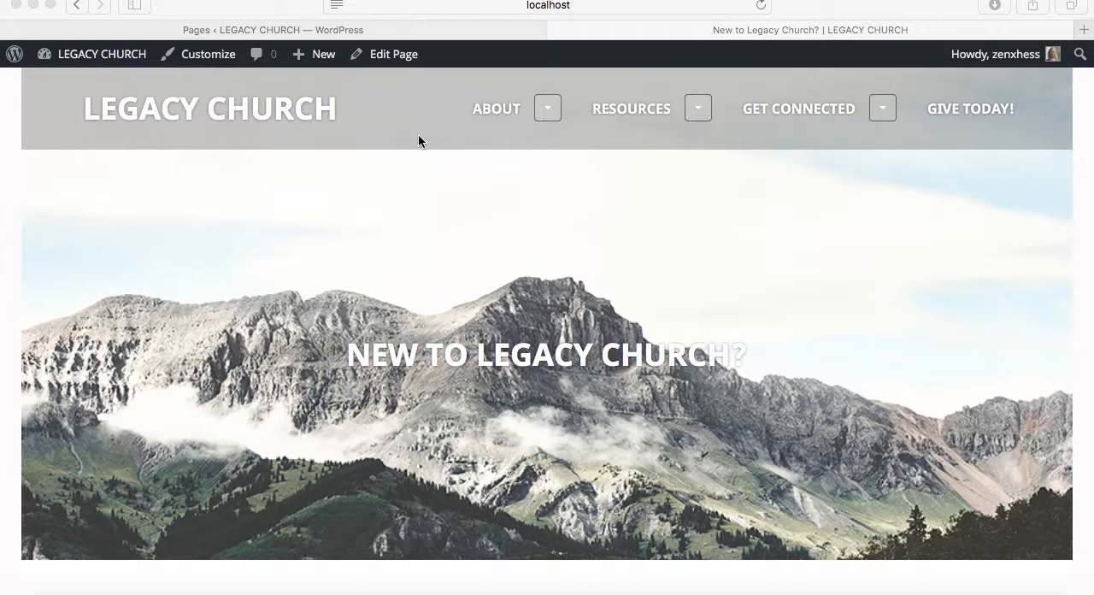
Open the live Our Staff page and examine its plain header, intro paragraph and the staff profiles in the grid
click(486, 111)
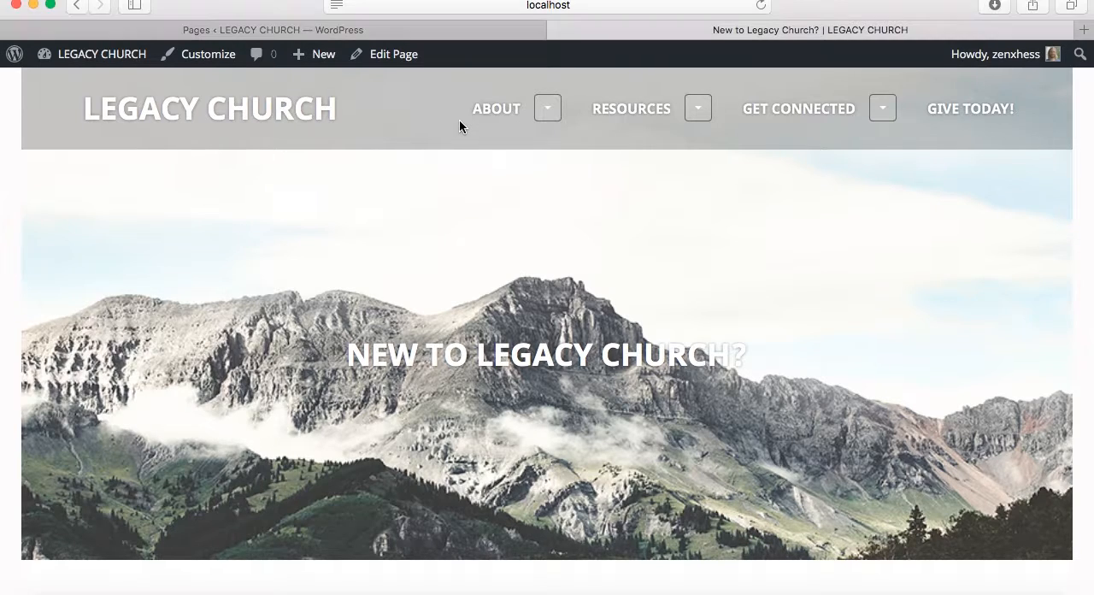
click(554, 112)
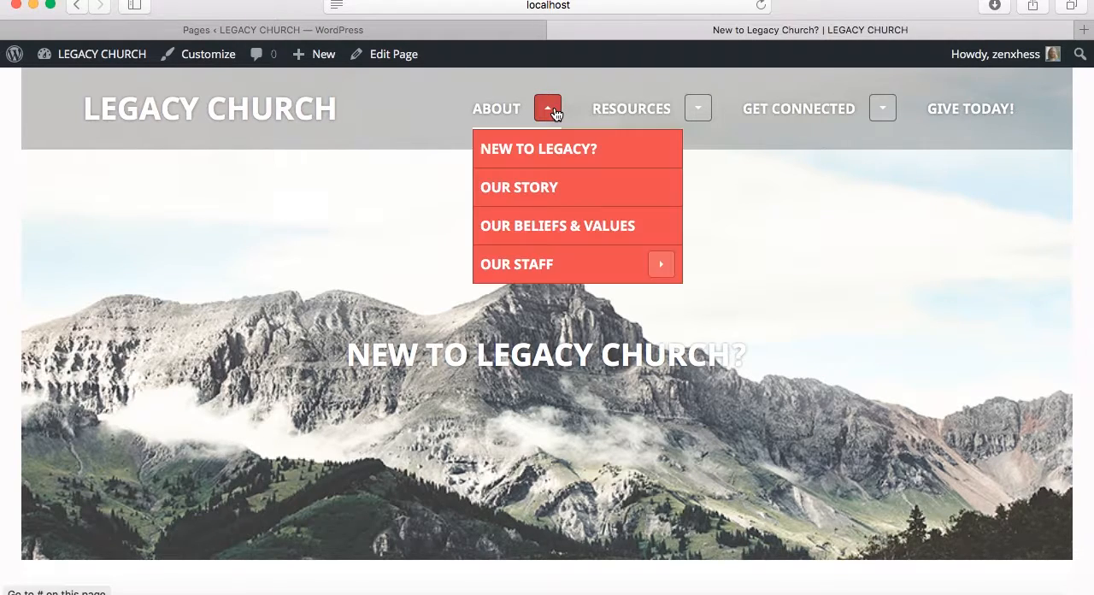
click(532, 263)
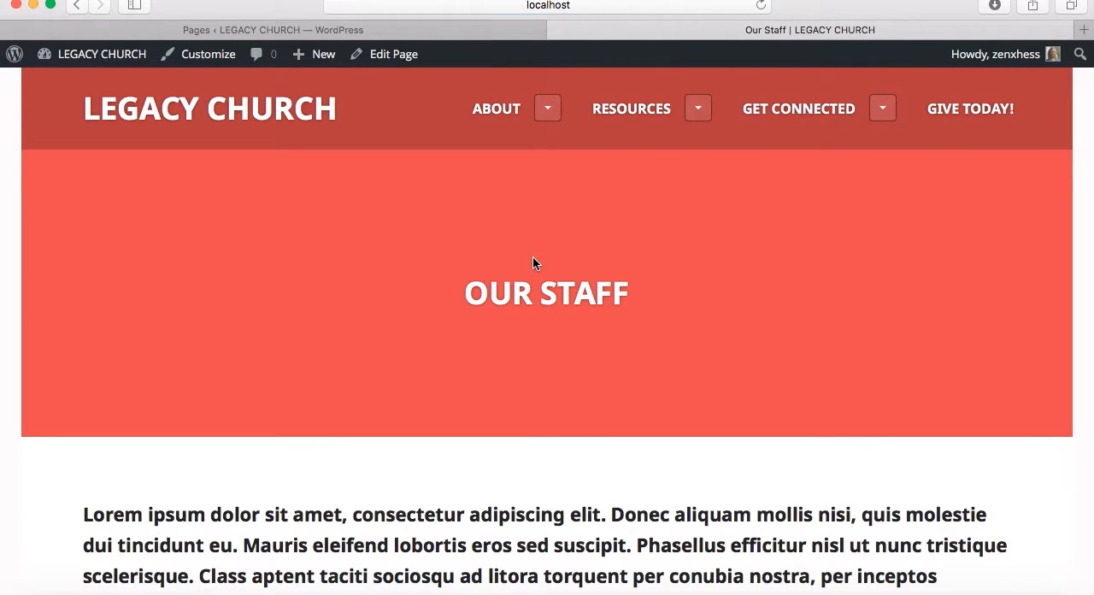
scroll(533, 257, down, 1)
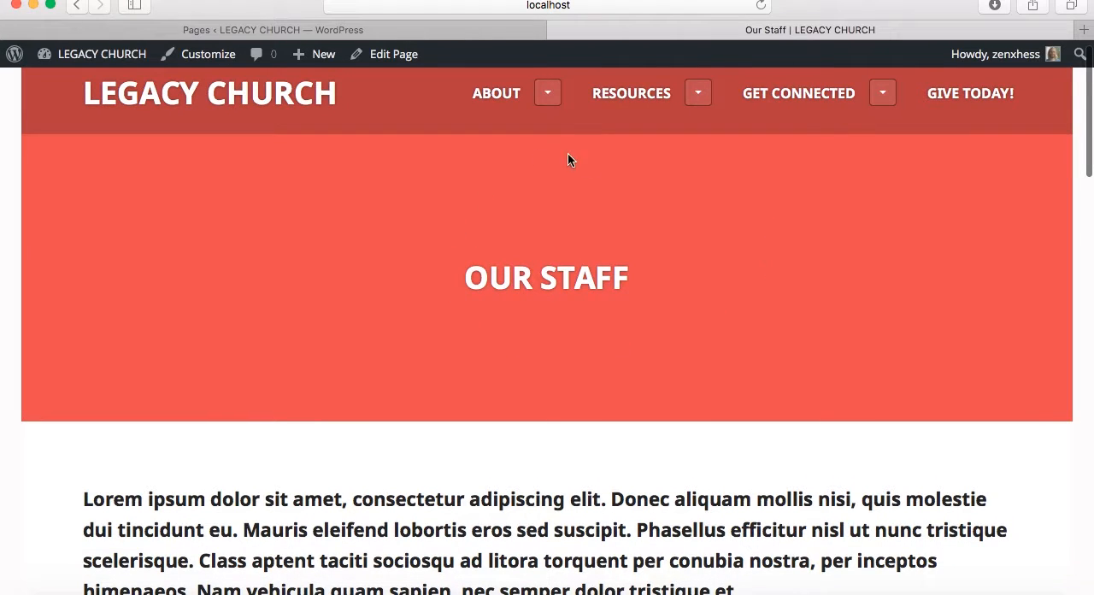
scroll(448, 303, down, 5)
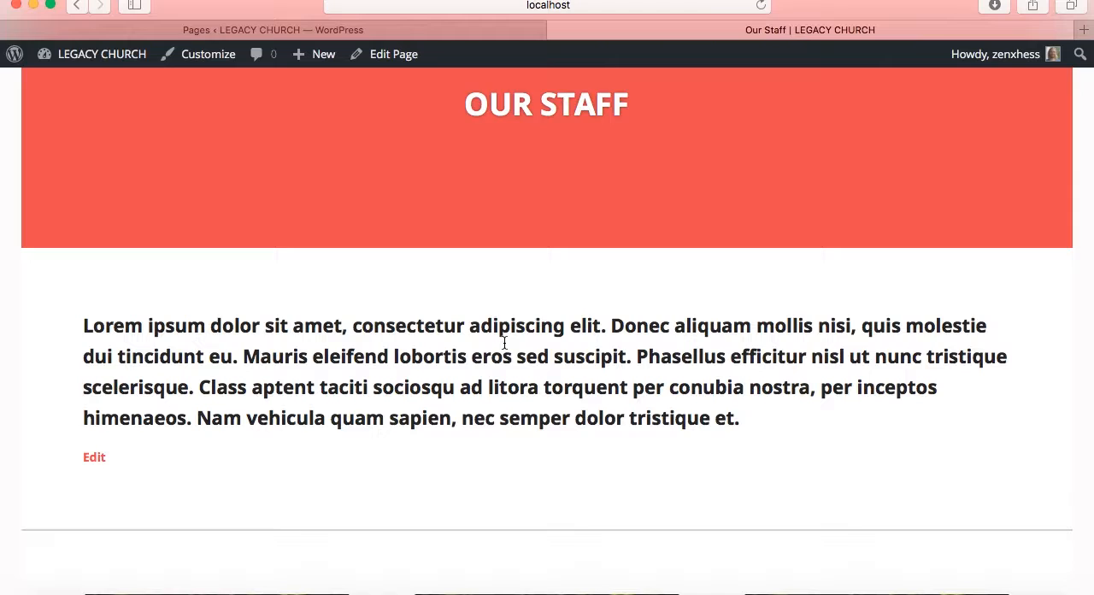
scroll(504, 342, down, 6)
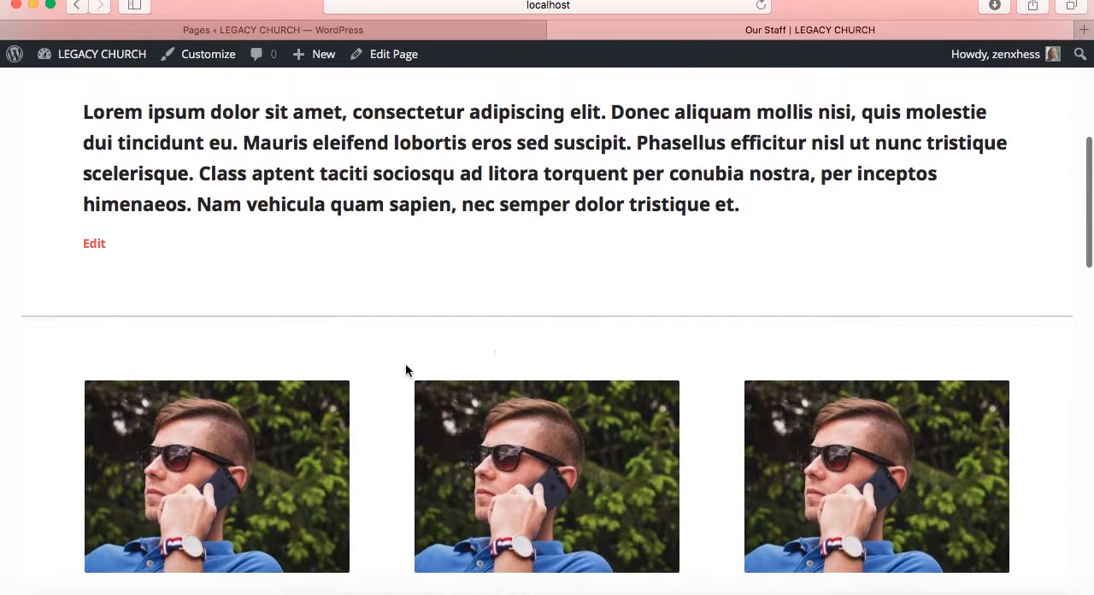
scroll(401, 372, down, 12)
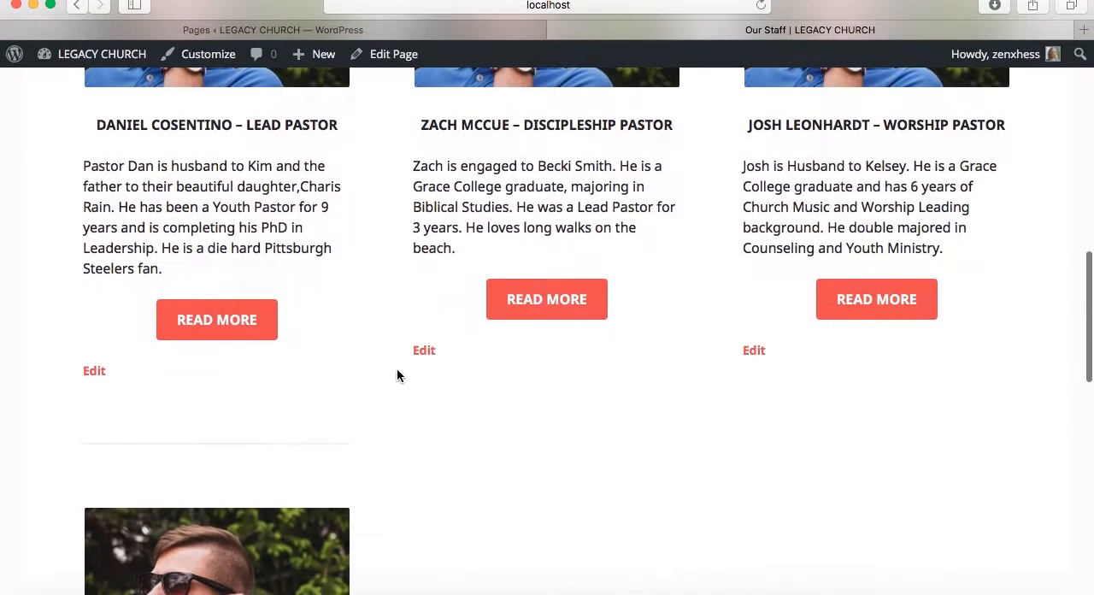
scroll(397, 375, down, 4)
scroll(397, 375, down, 4)
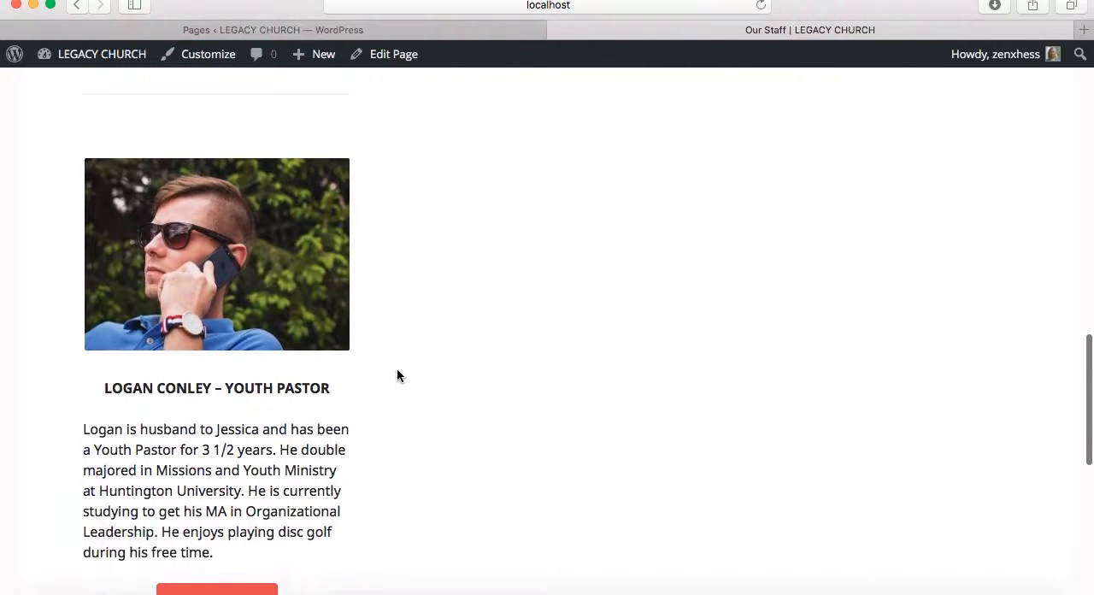
scroll(397, 374, down, 5)
Review the staff profiles' photos, titles, short bios and Read More links again, returning to the Our Staff intro text
scroll(396, 375, up, 10)
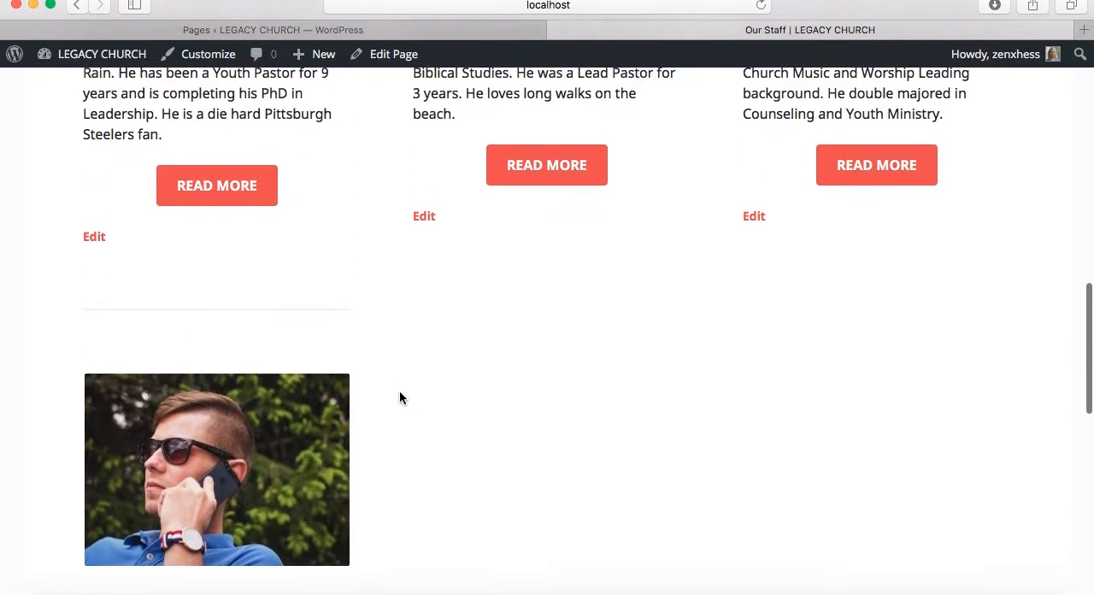
scroll(399, 397, up, 8)
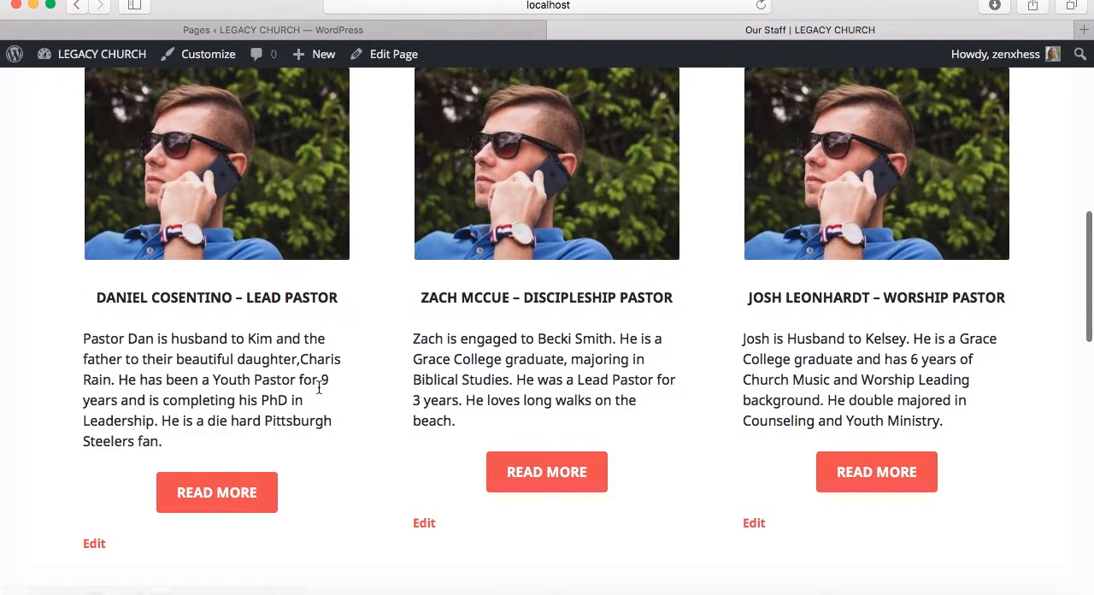
scroll(349, 410, up, 3)
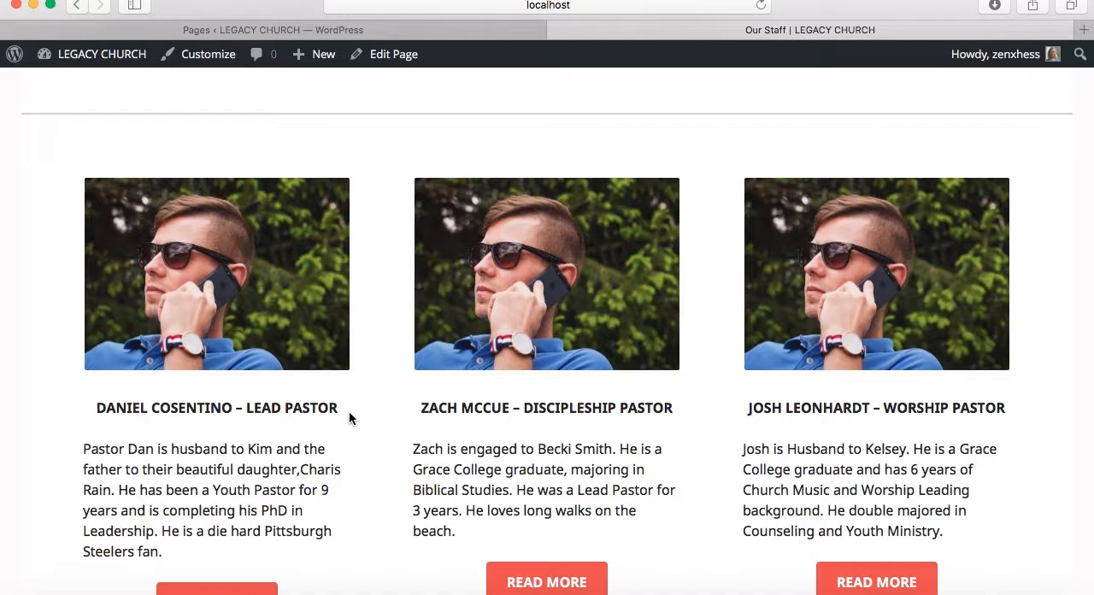
scroll(349, 417, down, 5)
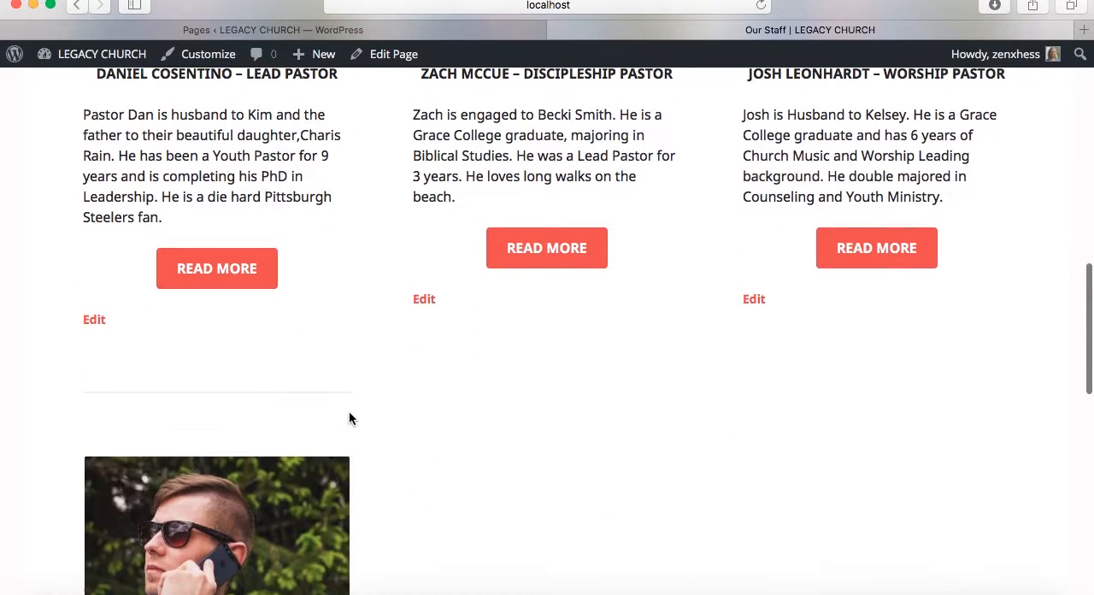
scroll(349, 418, down, 2)
scroll(349, 419, up, 9)
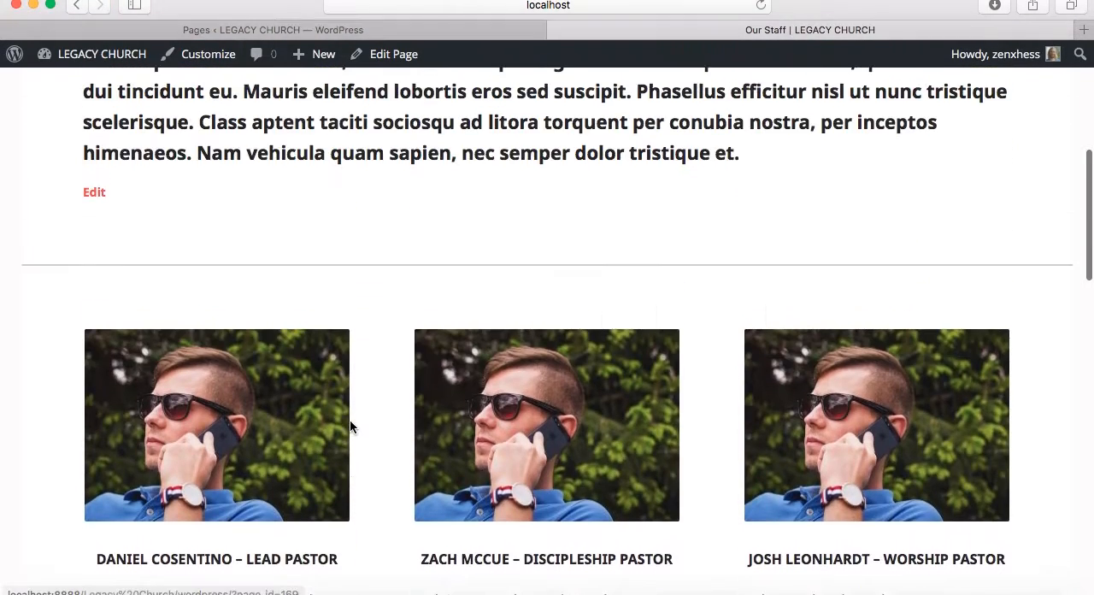
scroll(350, 418, up, 3)
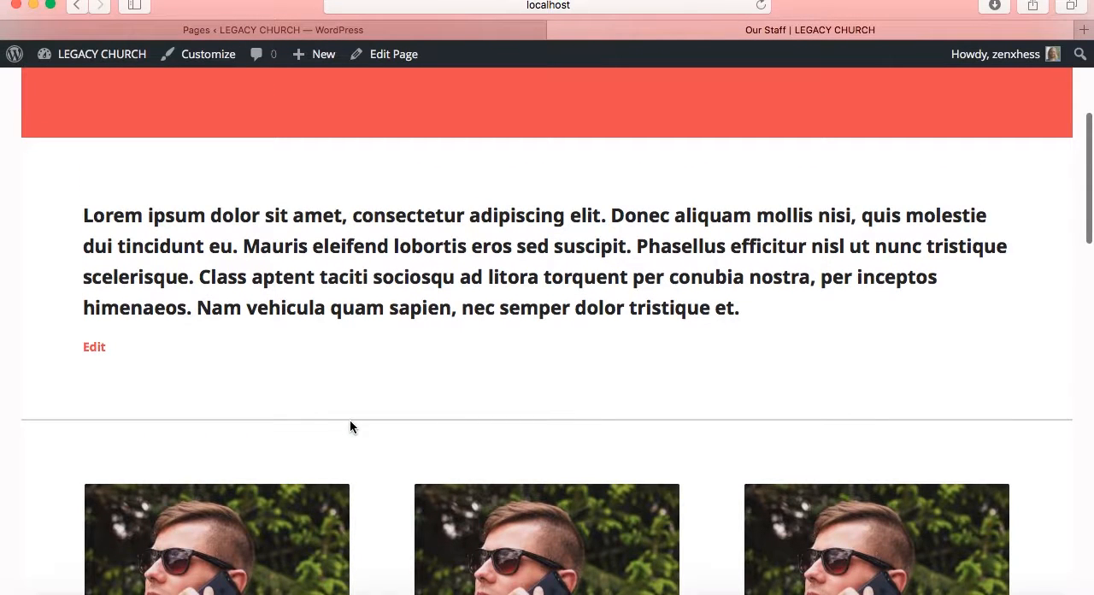
Compare the intro text on the live Our Staff page with the photos, titles and bios in the staff grid
scroll(349, 418, up, 1)
scroll(349, 419, down, 2)
scroll(350, 422, down, 4)
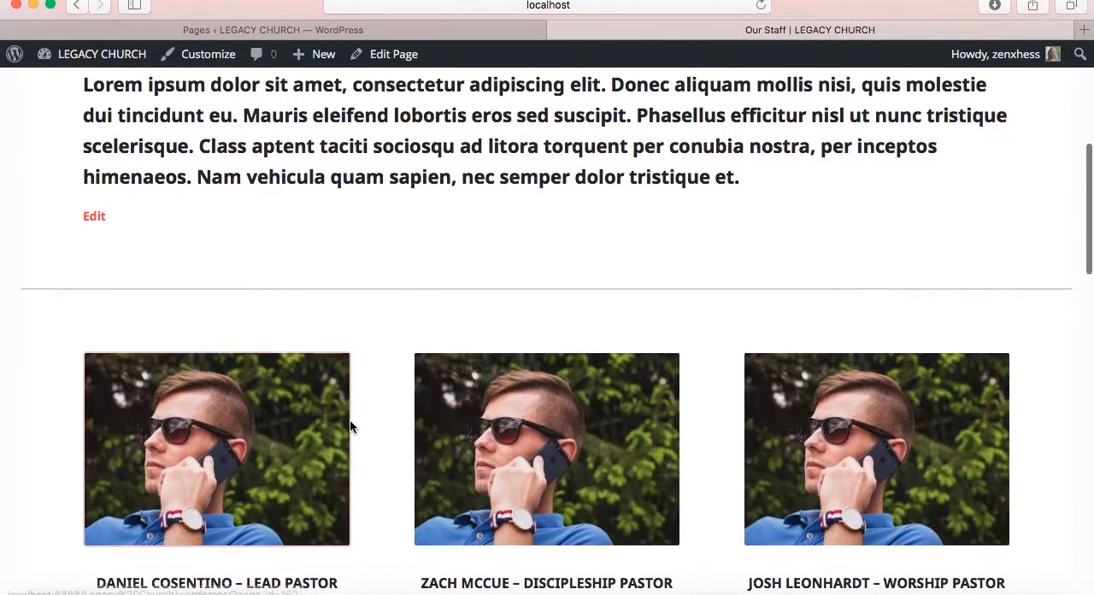
scroll(350, 422, up, 2)
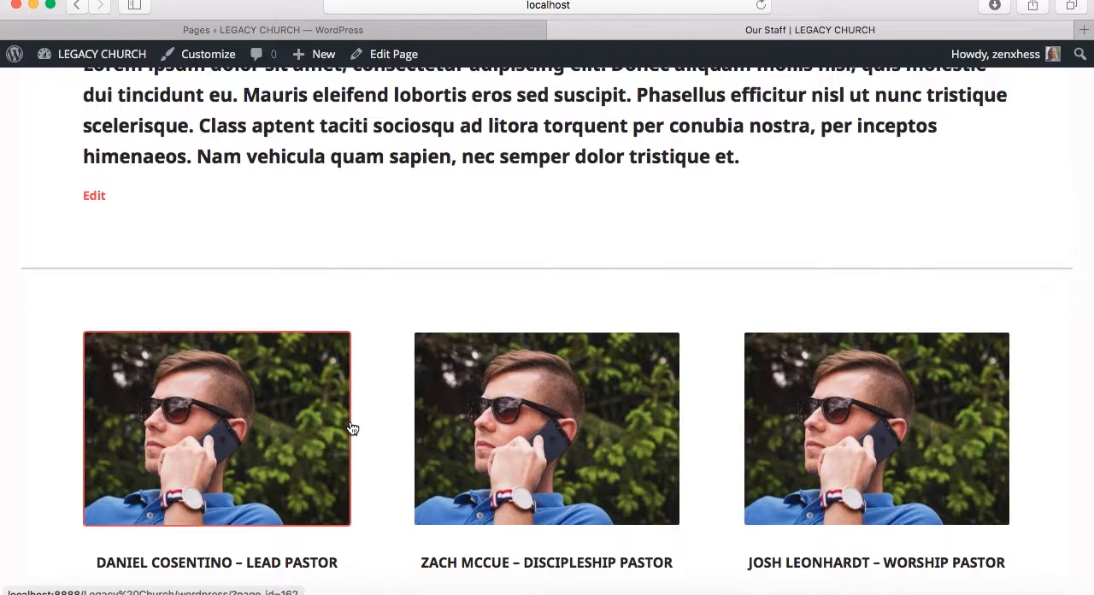
scroll(351, 427, down, 8)
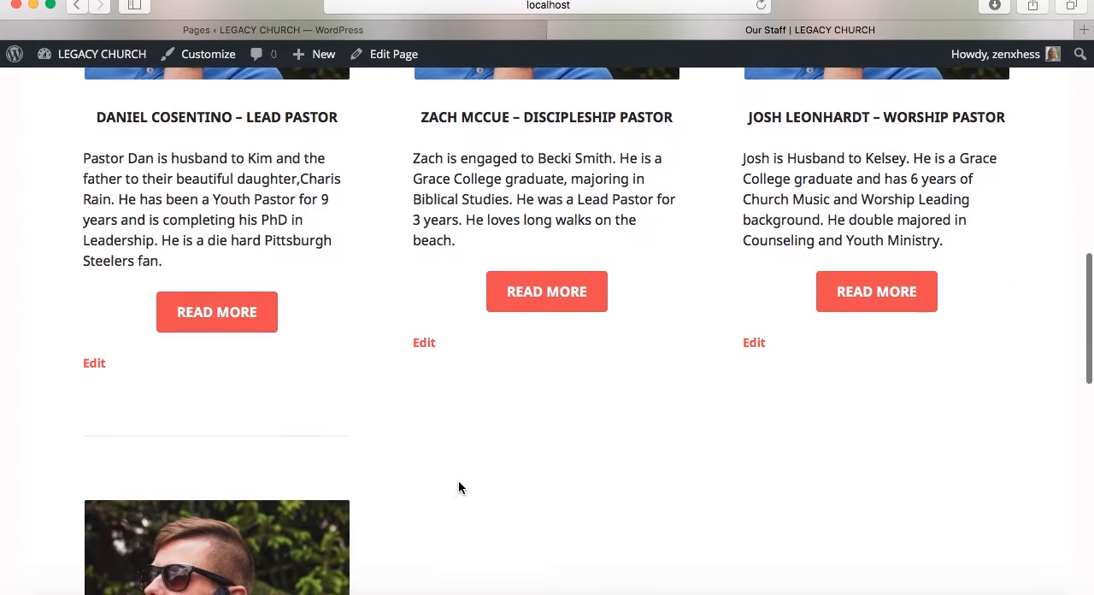
scroll(368, 350, up, 4)
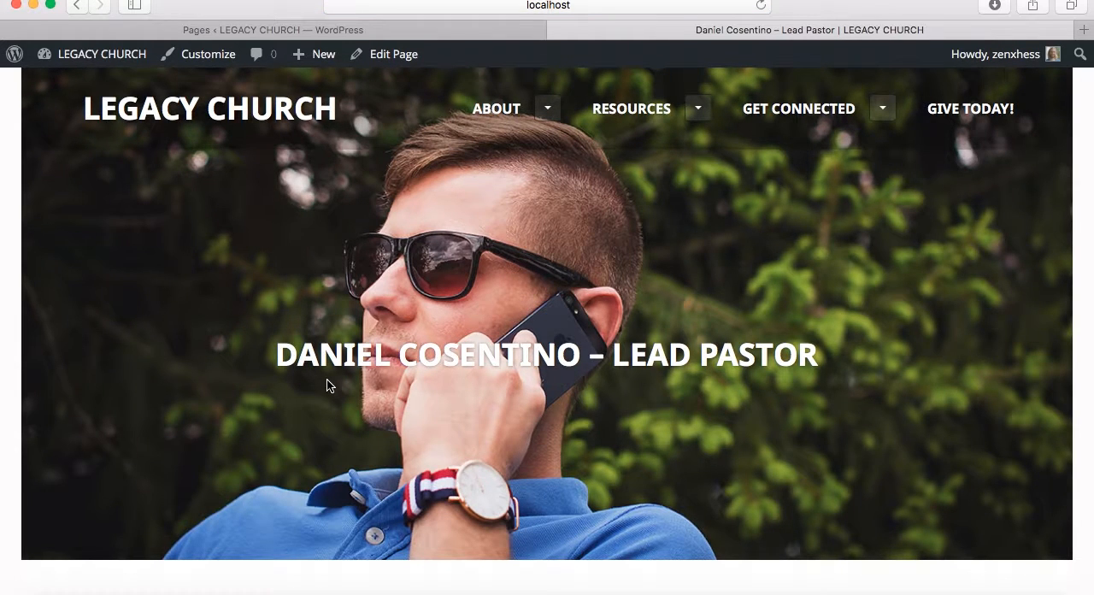
Examine the lead pastor's live page from header photo and bio to the contact form, and return to Our Staff
scroll(327, 385, down, 7)
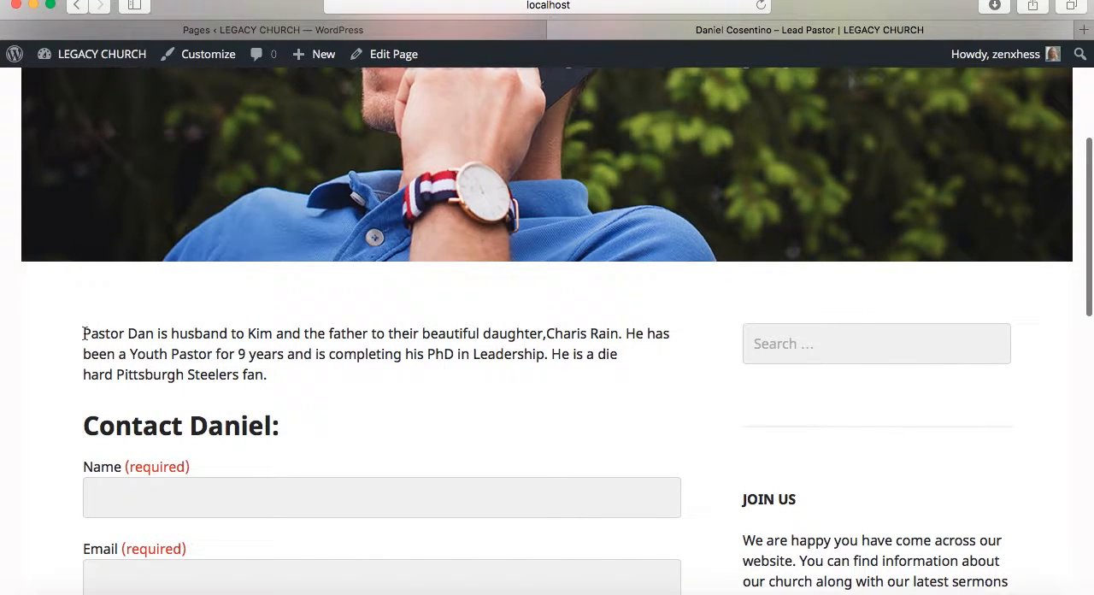
drag(83, 334, 259, 370)
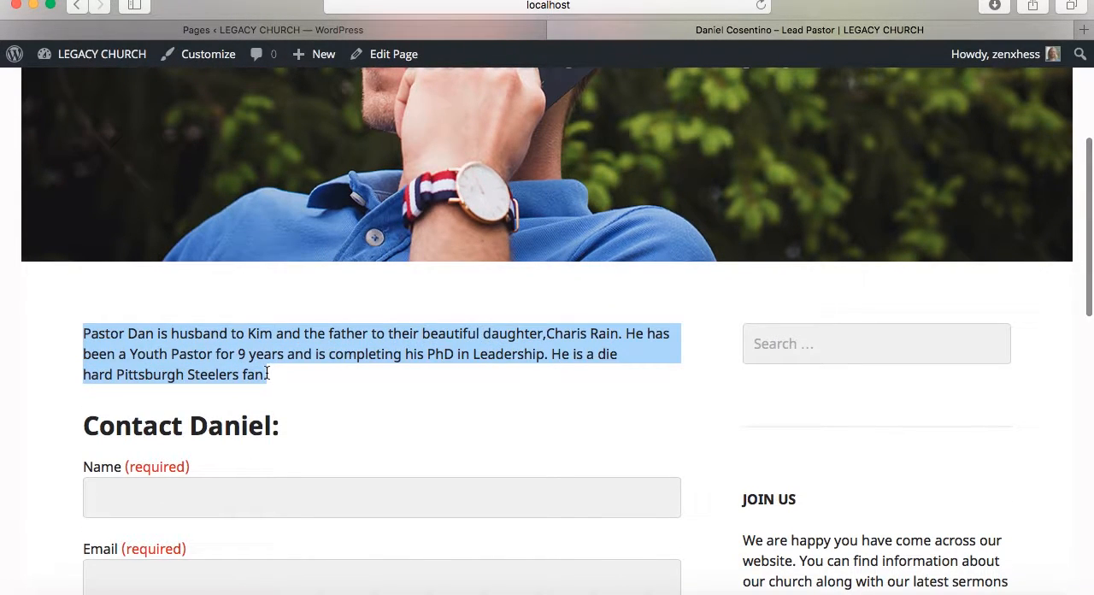
click(47, 397)
scroll(47, 397, down, 3)
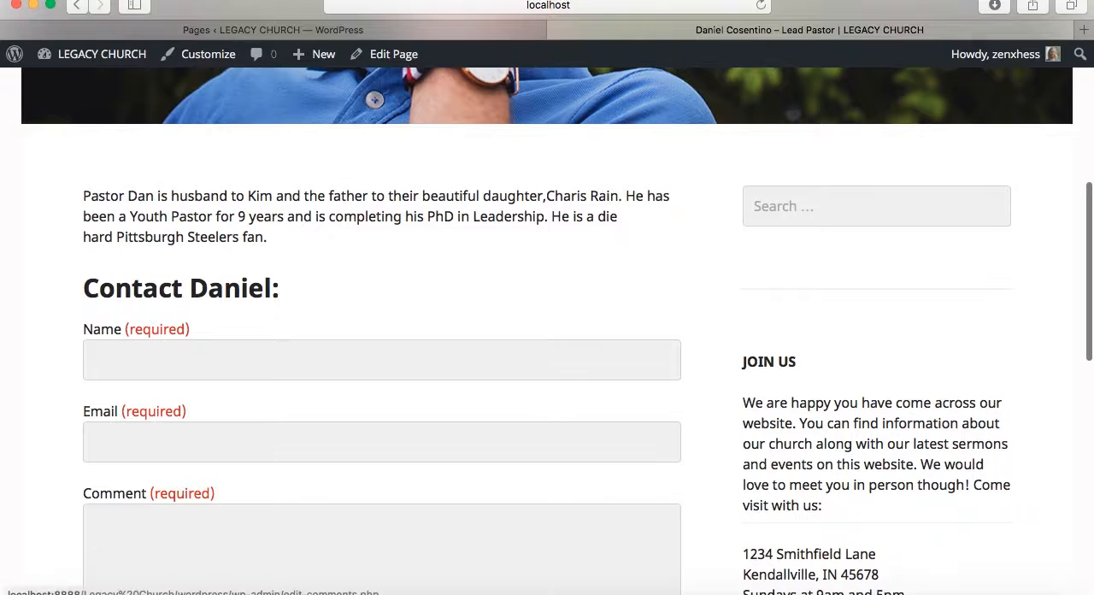
click(76, 7)
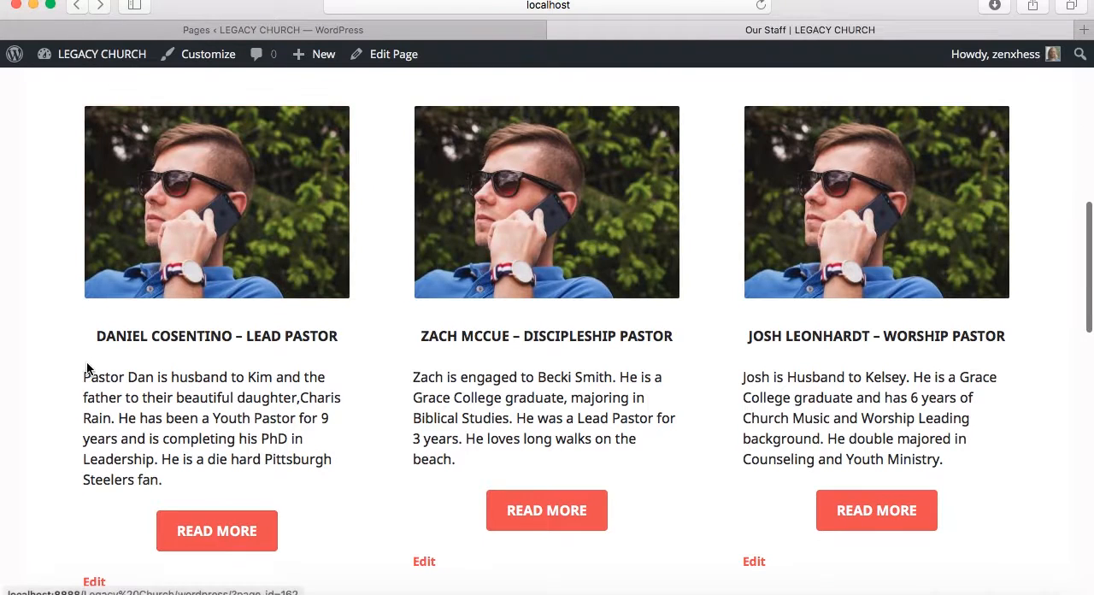
Reopen the lead pastor's page from its Read More link and examine the contact form, sidebar and footer
click(224, 524)
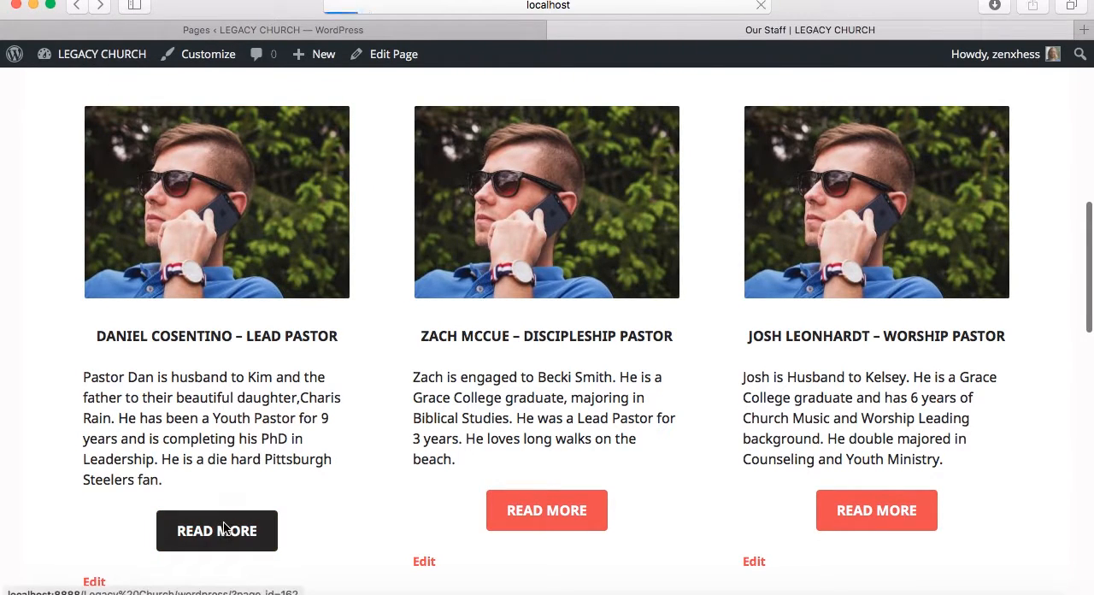
scroll(535, 365, down, 10)
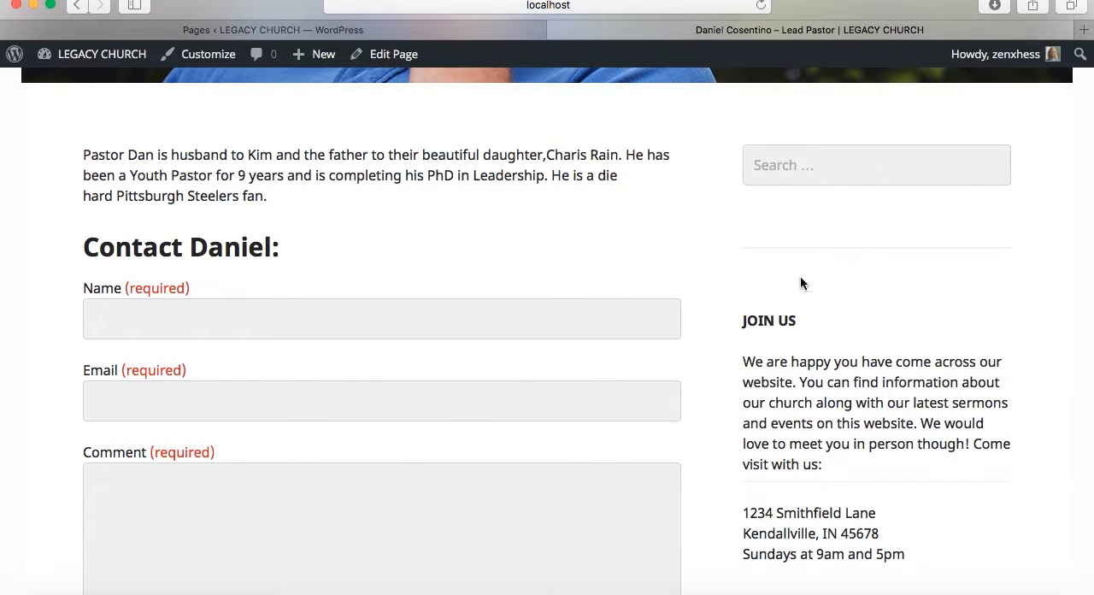
scroll(816, 360, down, 5)
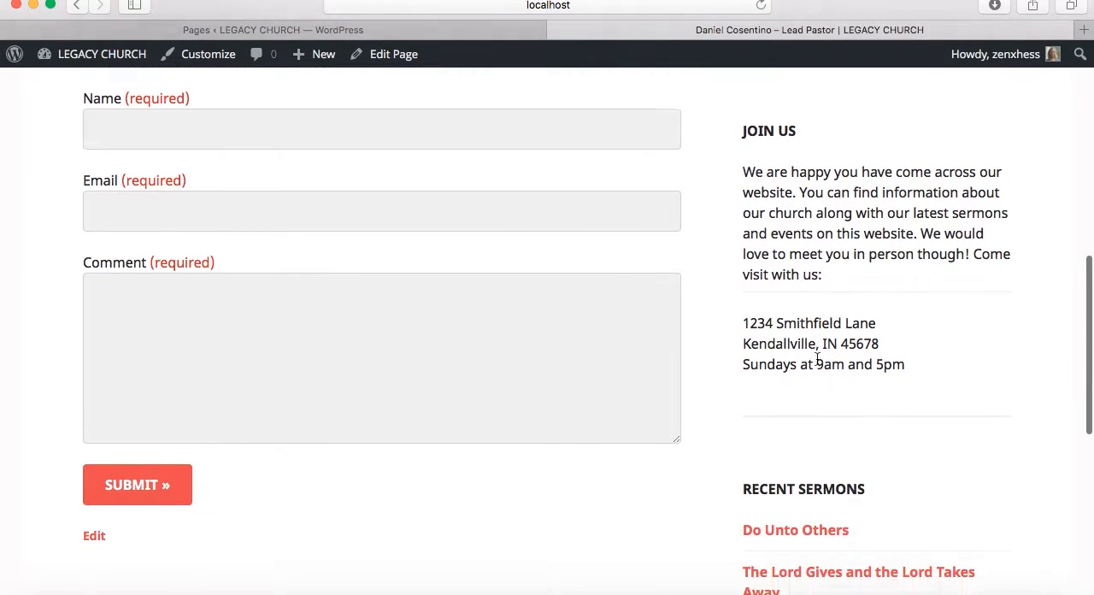
scroll(816, 356, down, 3)
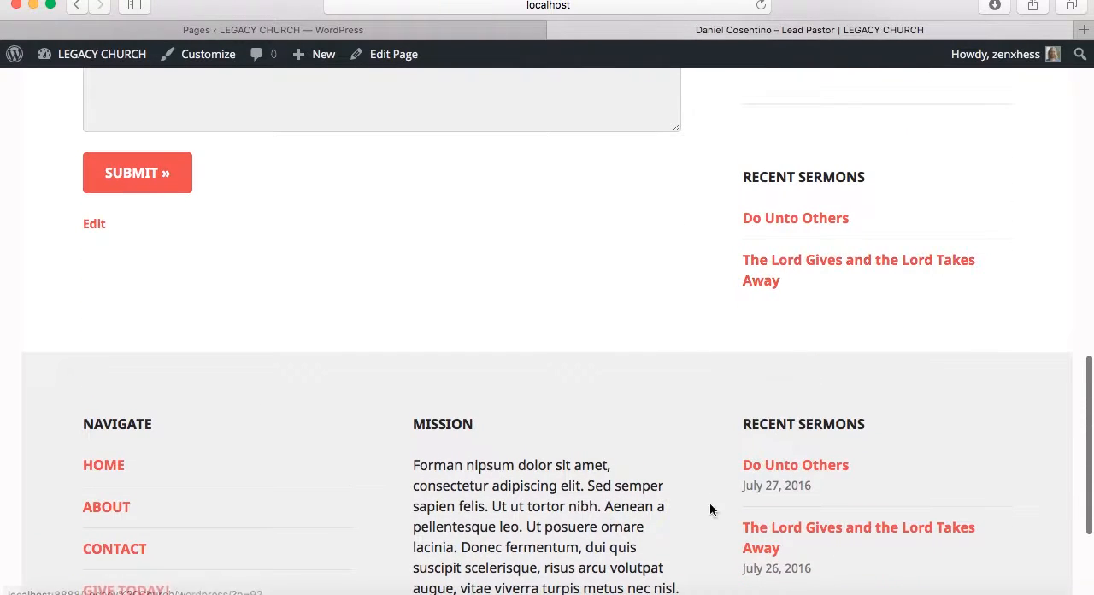
scroll(658, 436, up, 3)
scroll(658, 436, up, 10)
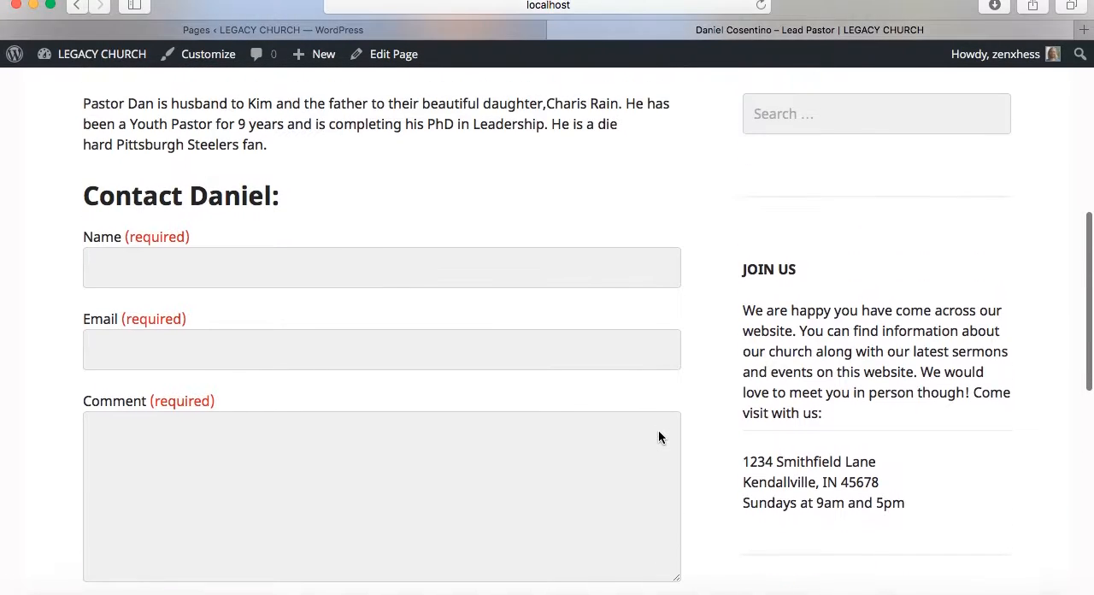
scroll(658, 437, up, 3)
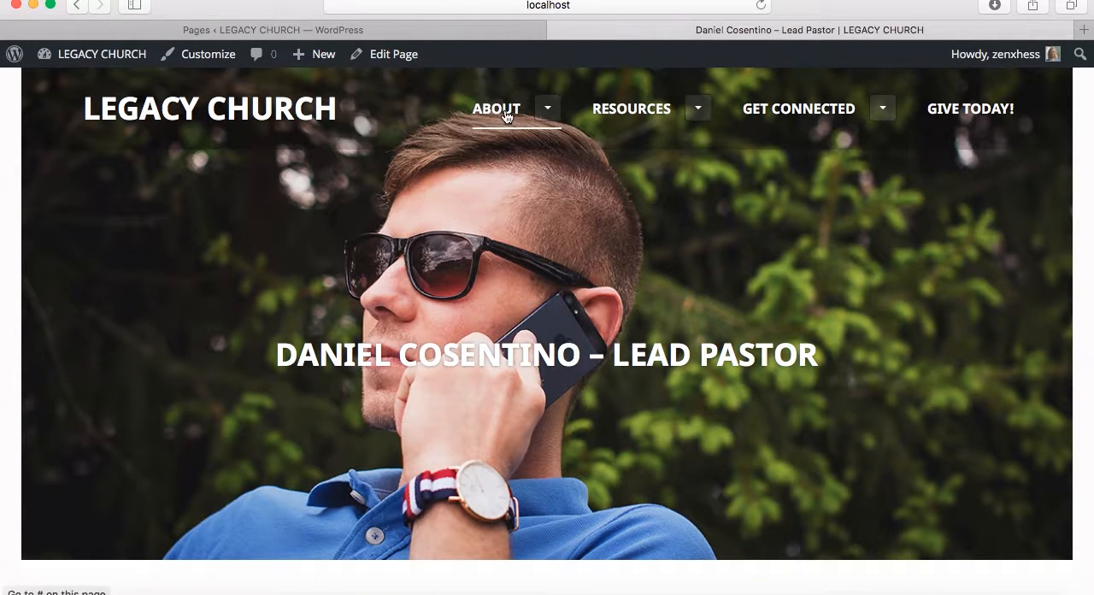
Return to the live Our Staff page and open Our Staff for editing from the WordPress page list
click(547, 108)
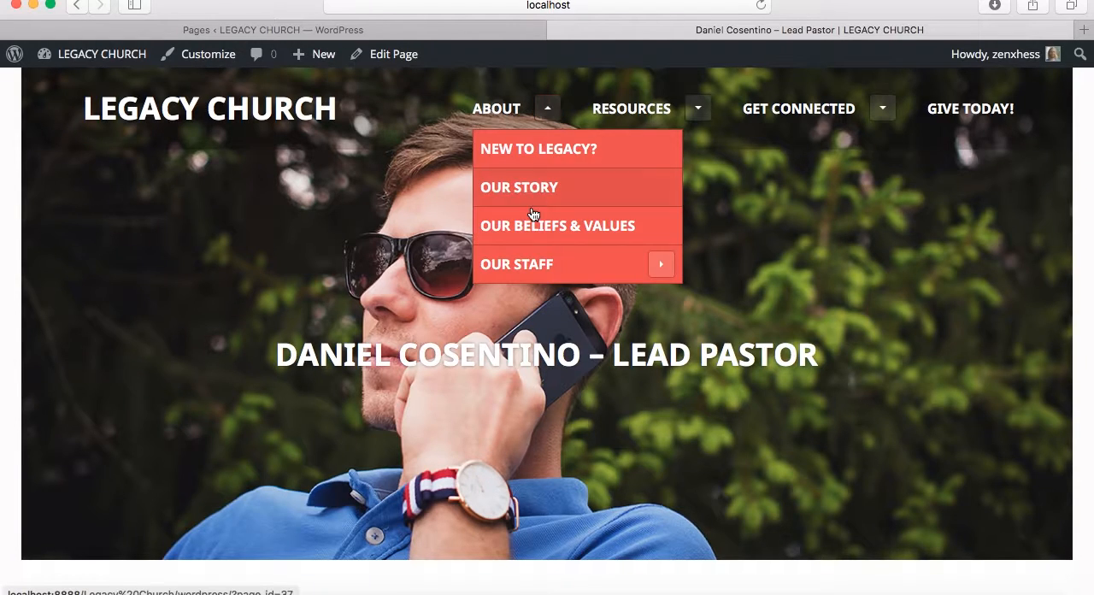
click(512, 267)
click(436, 28)
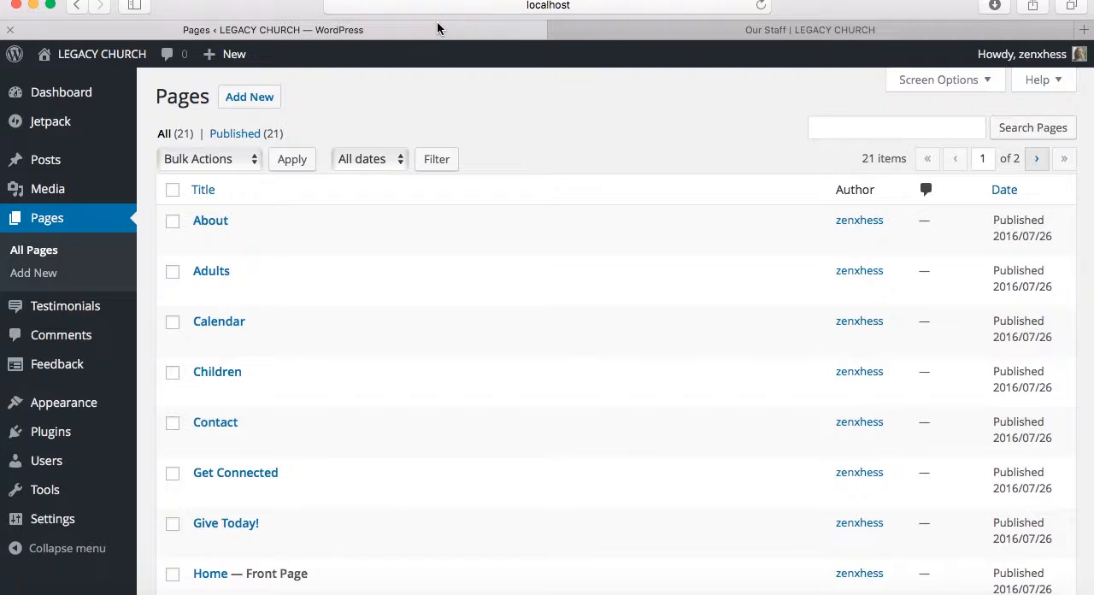
scroll(262, 288, down, 5)
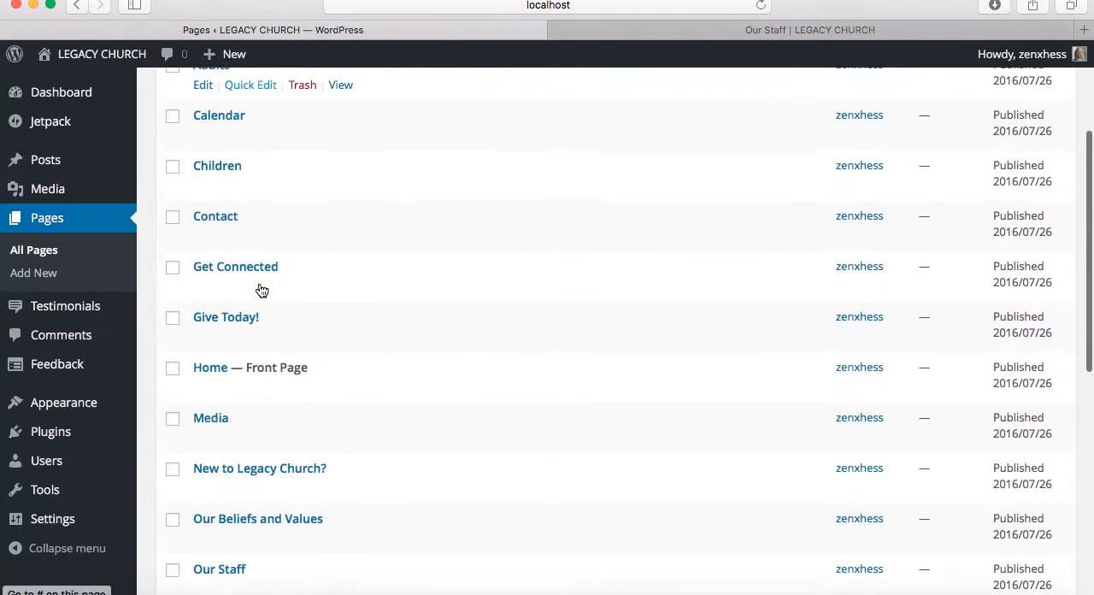
scroll(259, 288, down, 1)
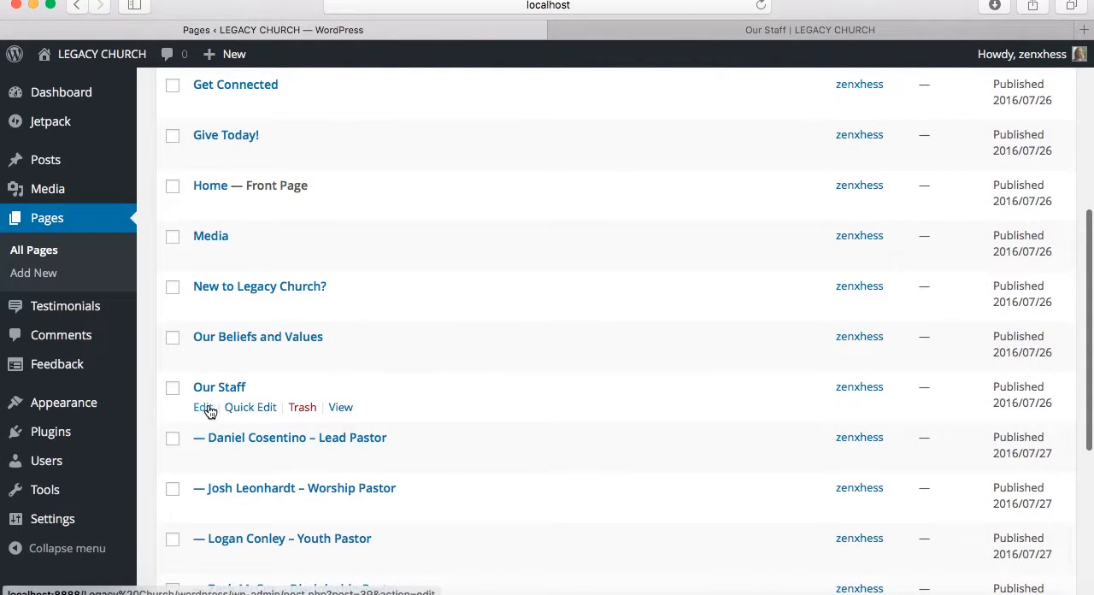
click(205, 408)
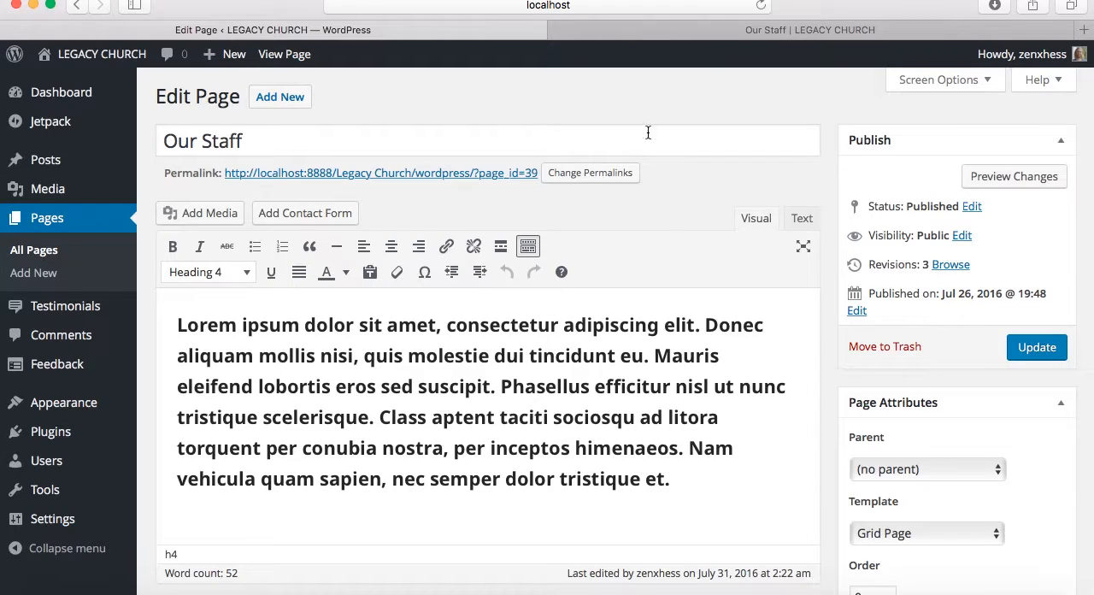
Compare the Our Staff intro text in the editor with the live page, and check the template and featured image settings
click(744, 32)
scroll(592, 356, down, 3)
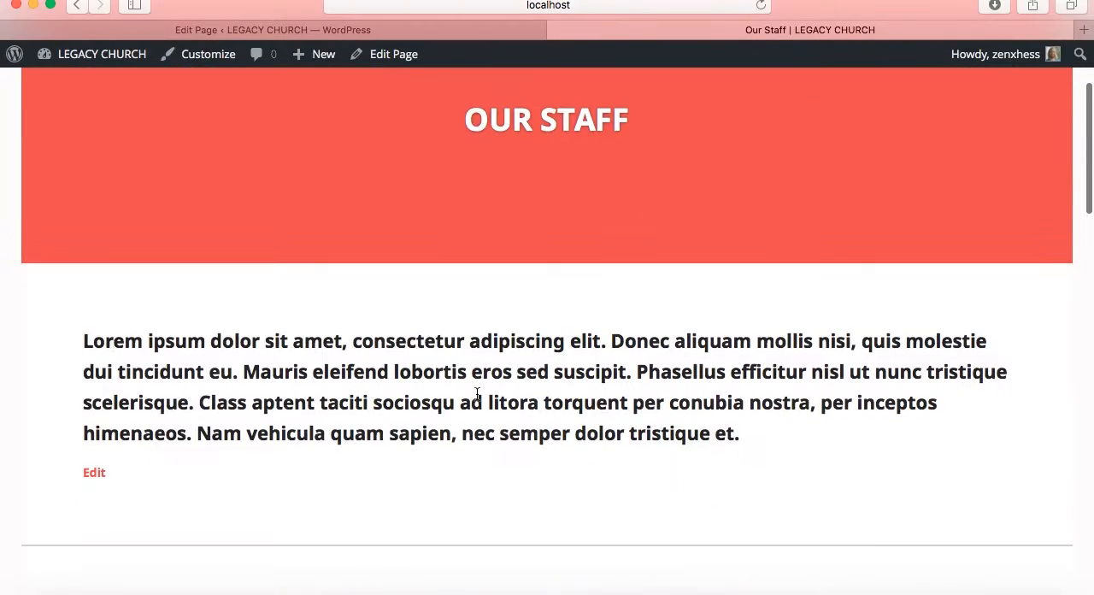
click(441, 28)
scroll(422, 351, down, 5)
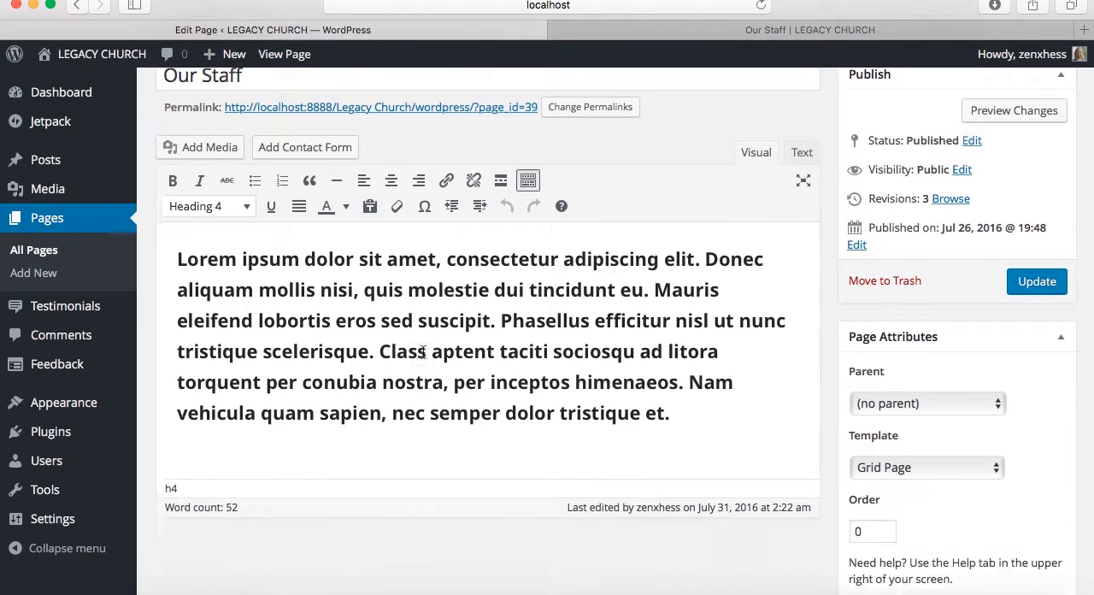
scroll(422, 352, down, 2)
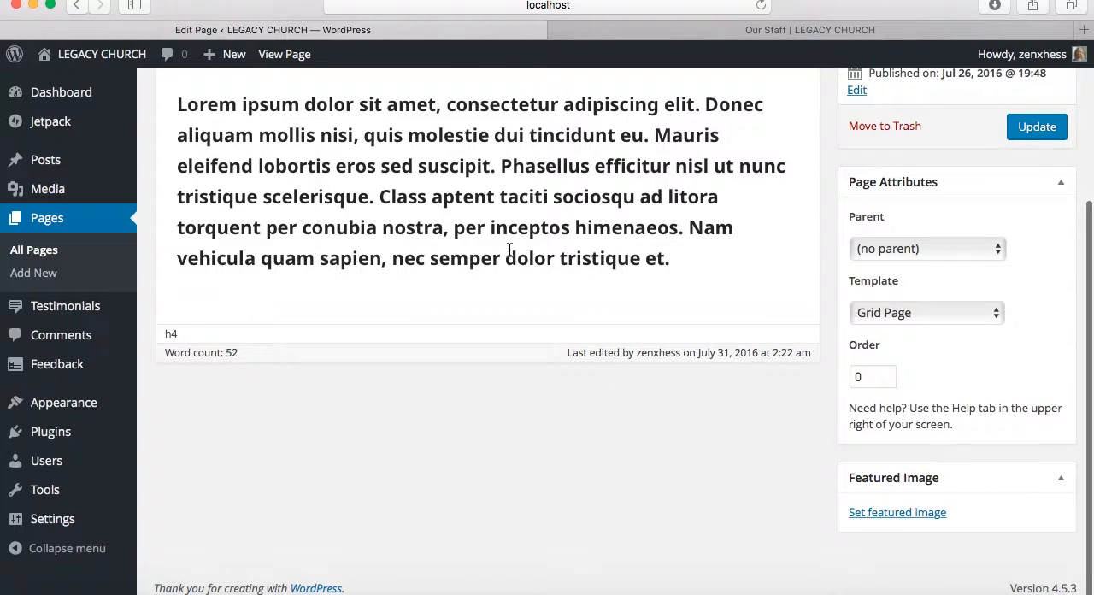
scroll(508, 252, up, 5)
scroll(508, 249, up, 1)
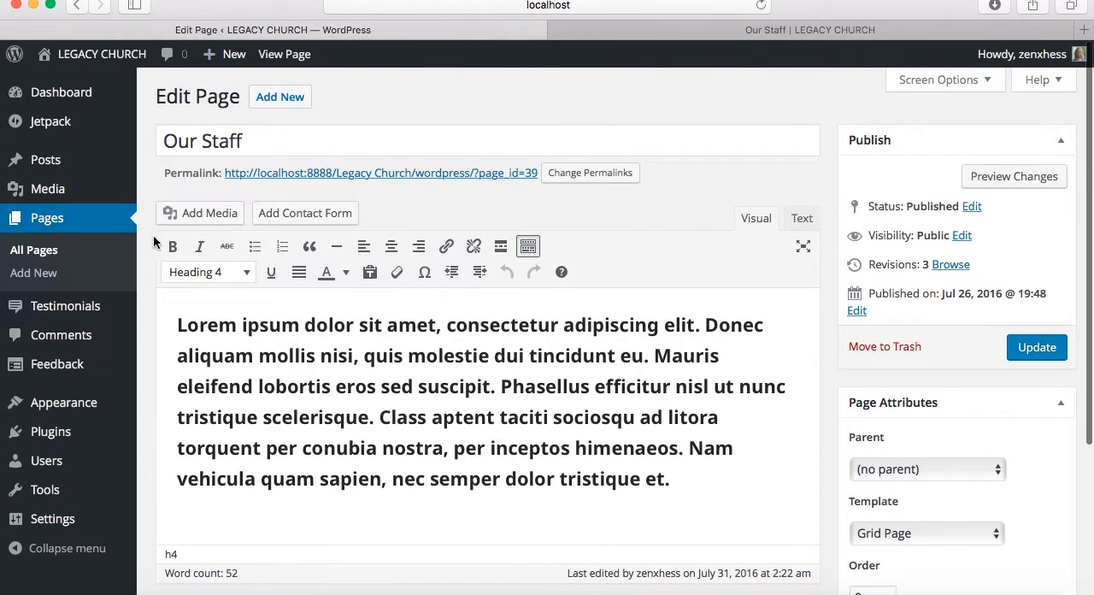
Open the lead pastor's page in the page editor and review its bio, More break and contact form shortcode
click(55, 220)
scroll(305, 325, down, 6)
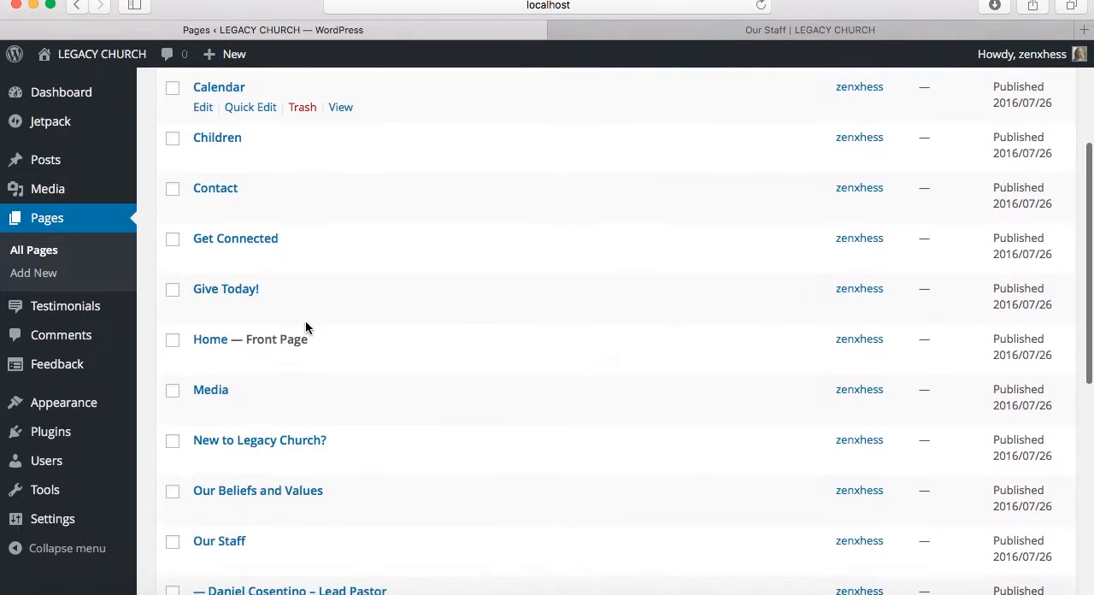
scroll(305, 325, down, 7)
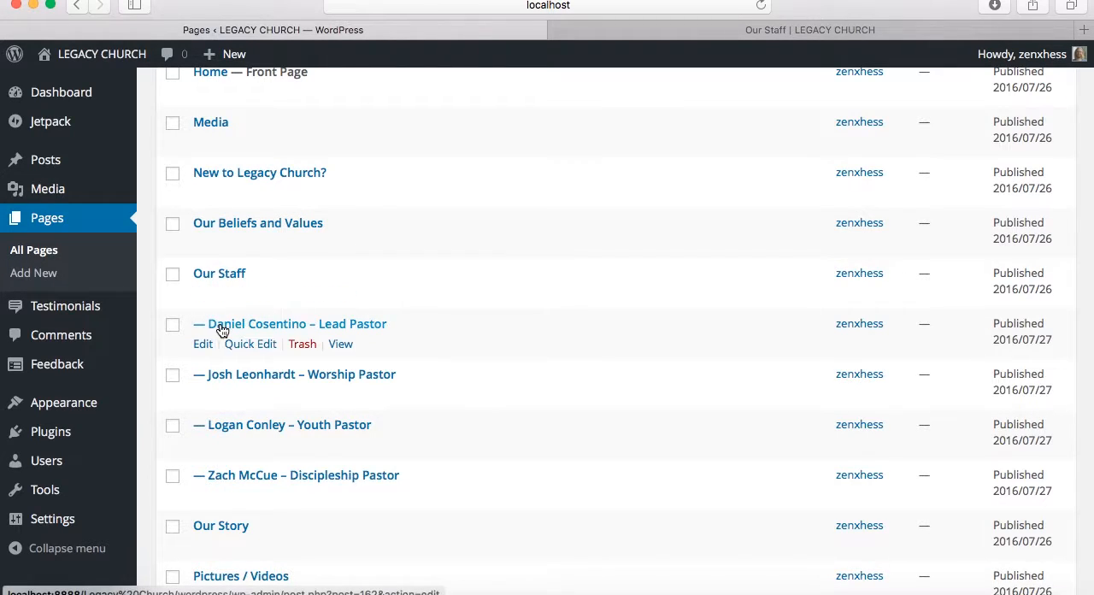
click(203, 344)
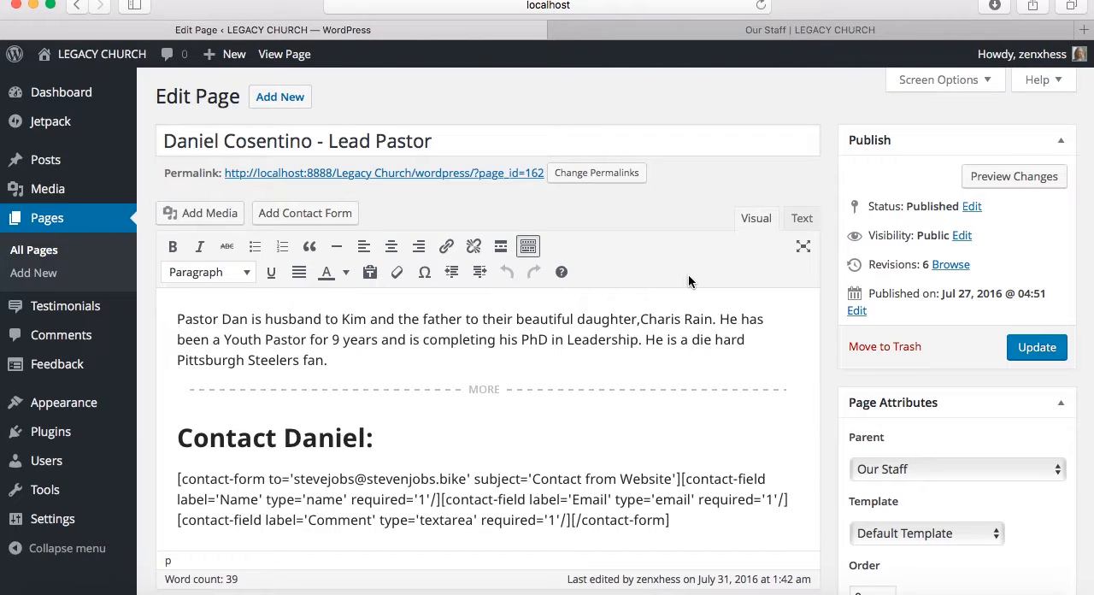
drag(346, 361, 178, 316)
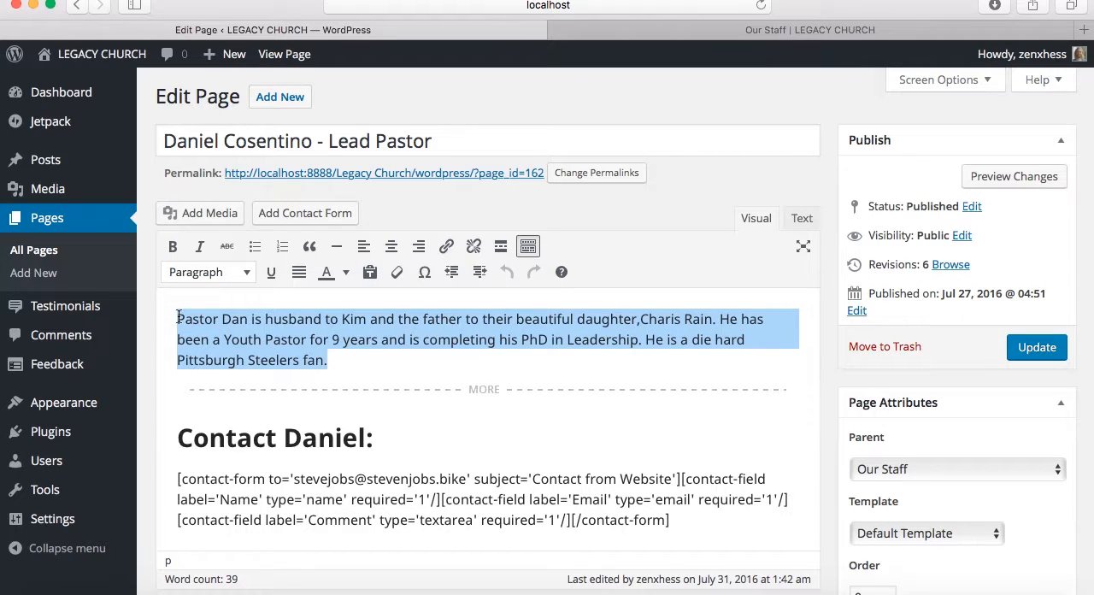
scroll(356, 349, down, 2)
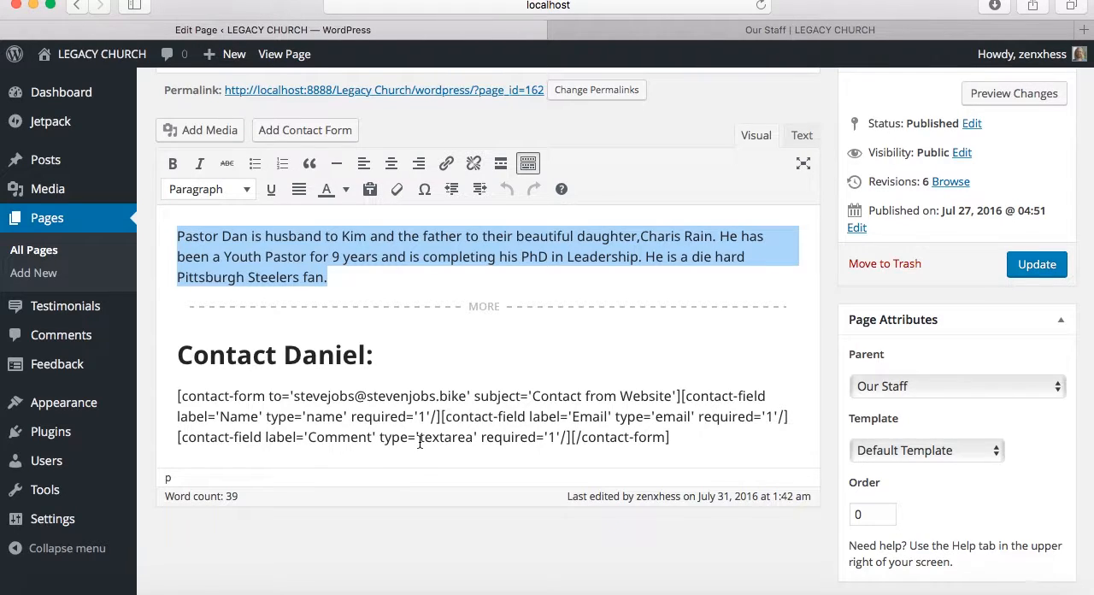
scroll(805, 359, down, 2)
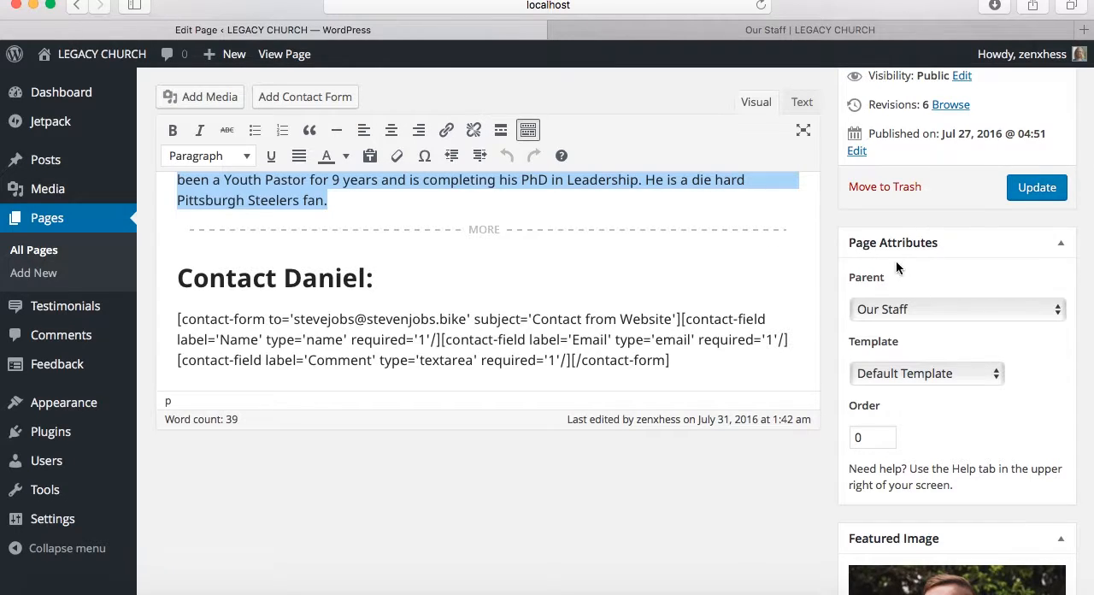
Inspect the parent page choices for the lead pastor's page, keep Our Staff, and check its template and featured image
click(996, 310)
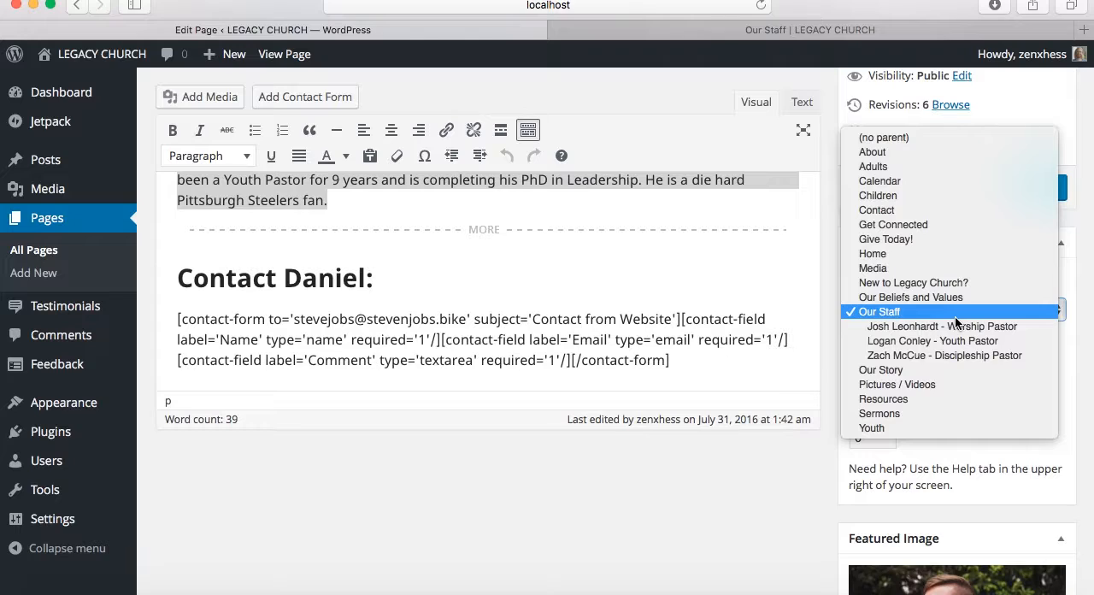
click(956, 318)
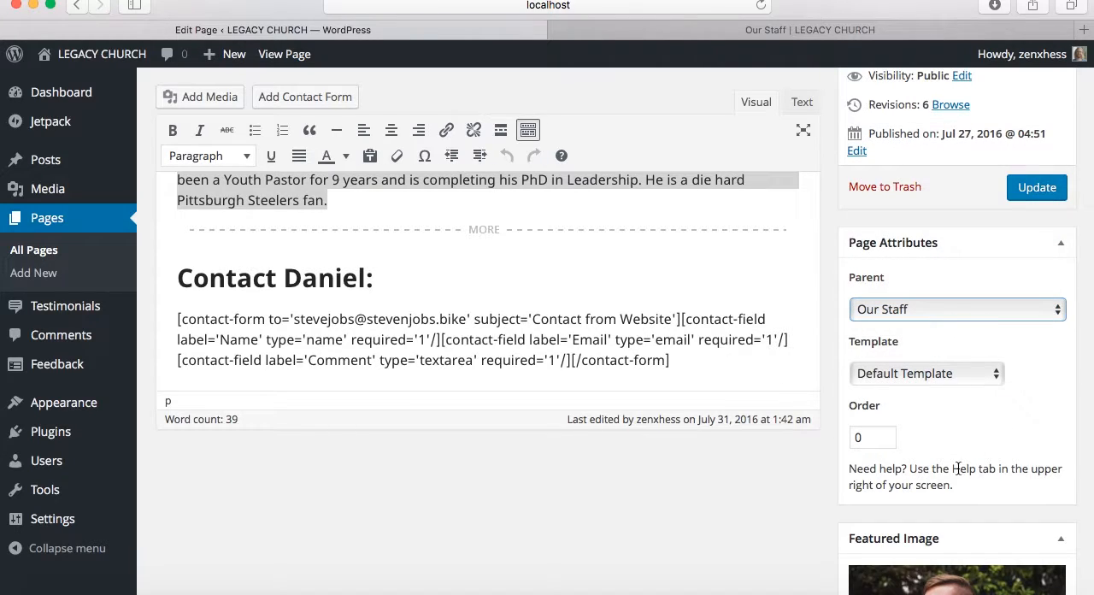
scroll(957, 461, down, 3)
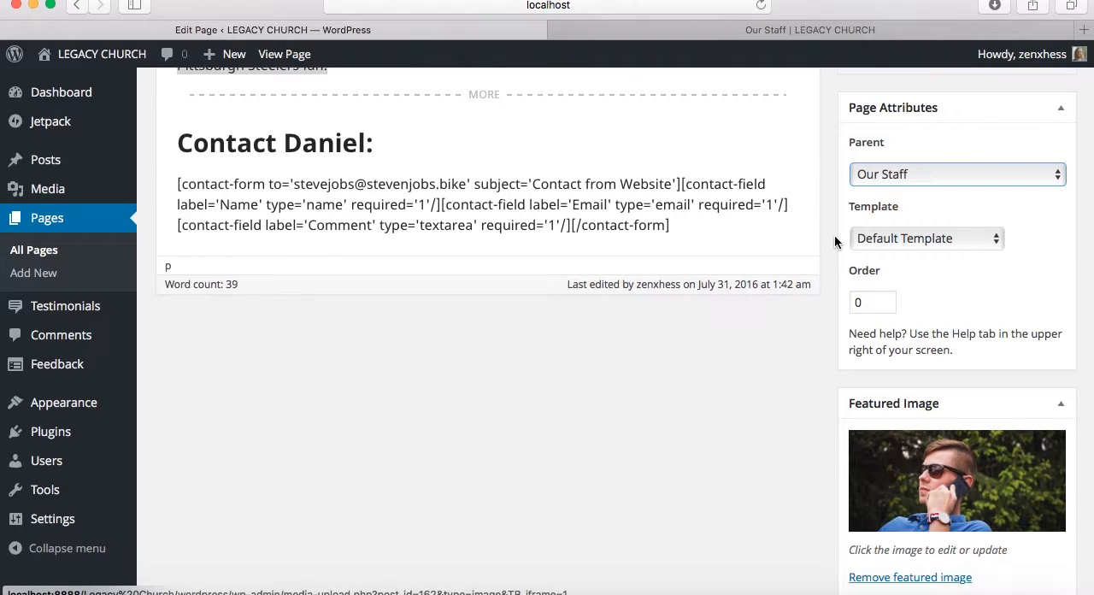
Open the lead pastor's page from the live Our Staff grid and compare its header image, bio and contact form with the editor
click(801, 35)
scroll(466, 329, down, 5)
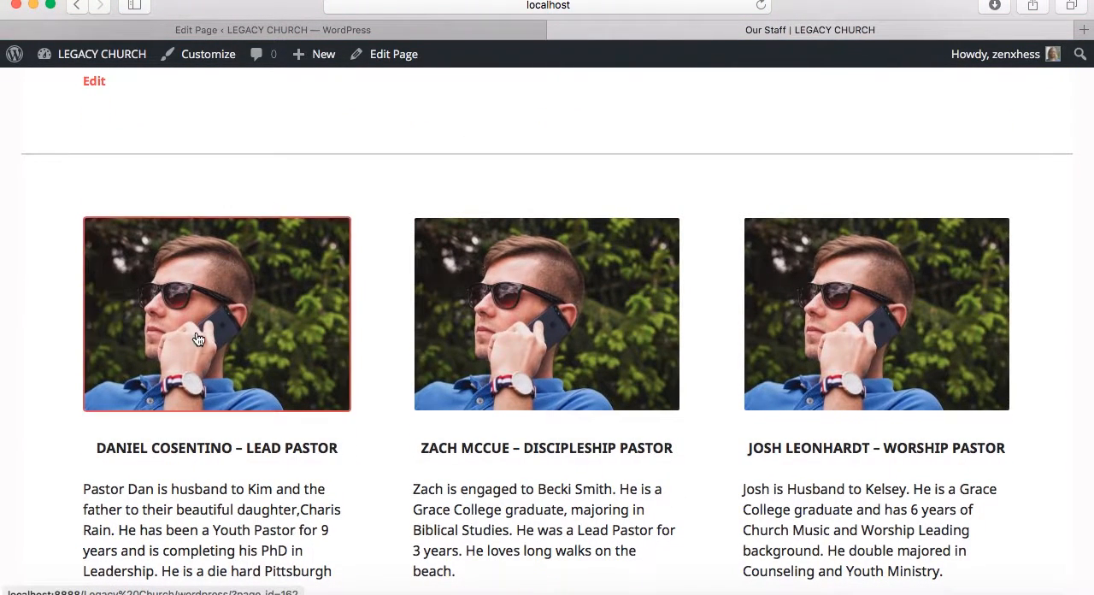
click(201, 381)
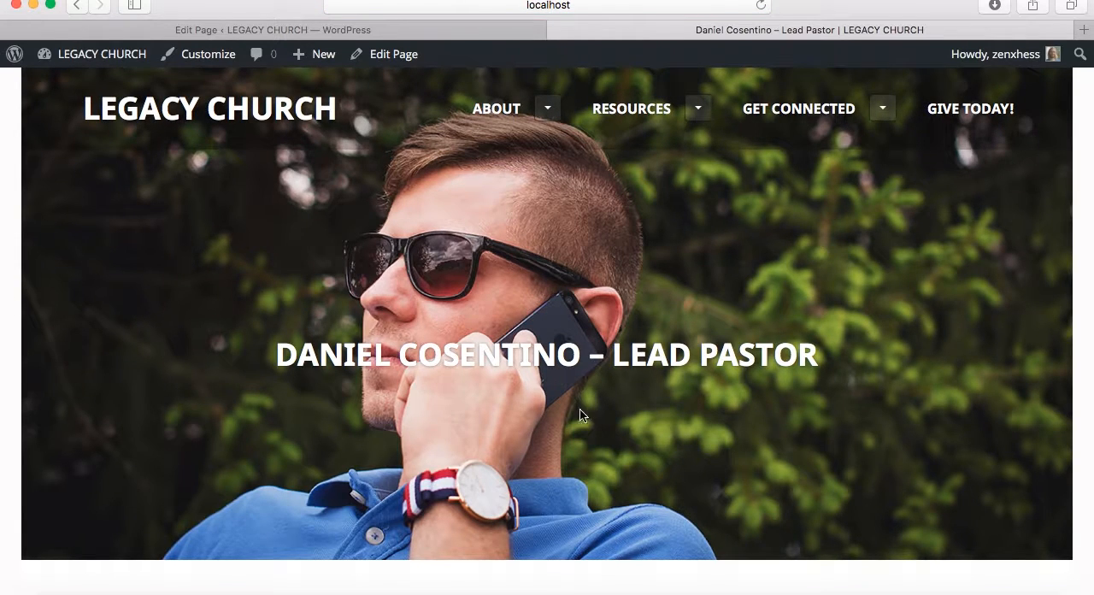
scroll(290, 373, down, 10)
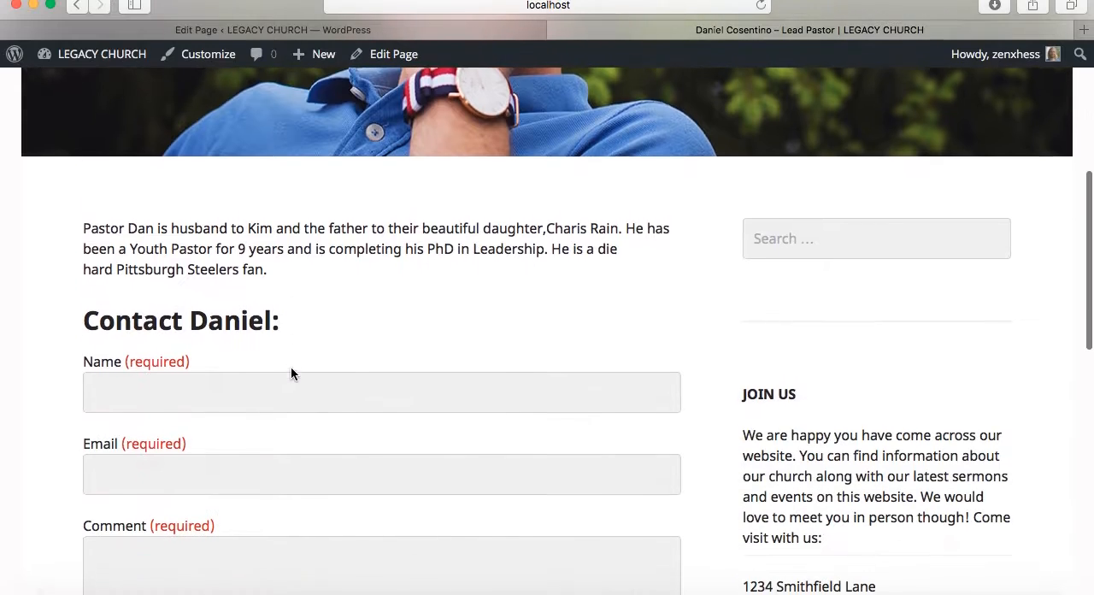
Return from the lead pastor's live page to the live Our Staff page and look over its intro text and staff grid
scroll(291, 371, up, 5)
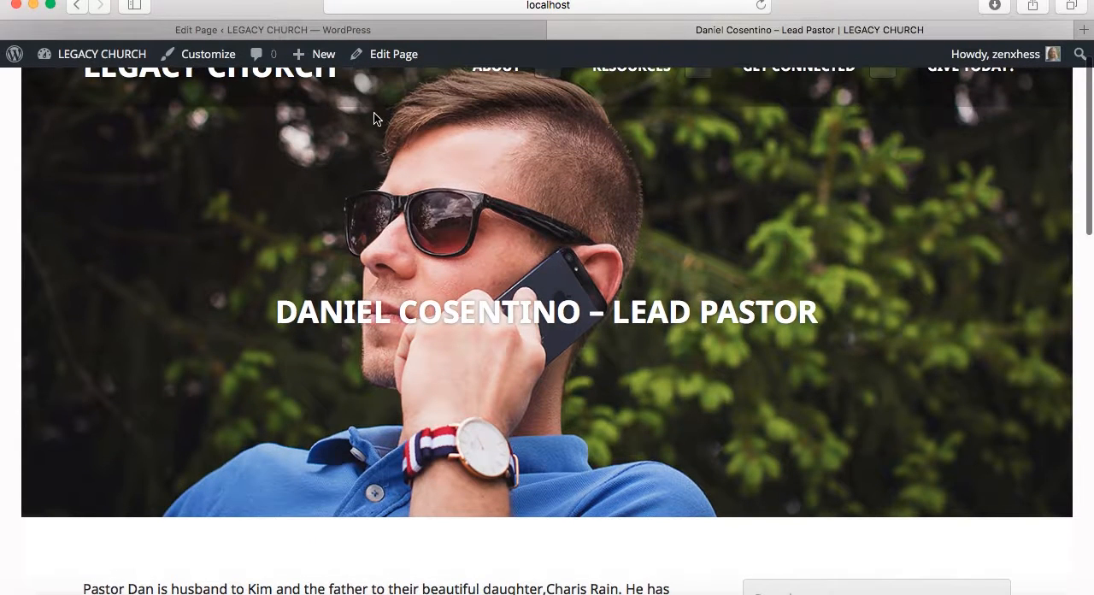
click(361, 31)
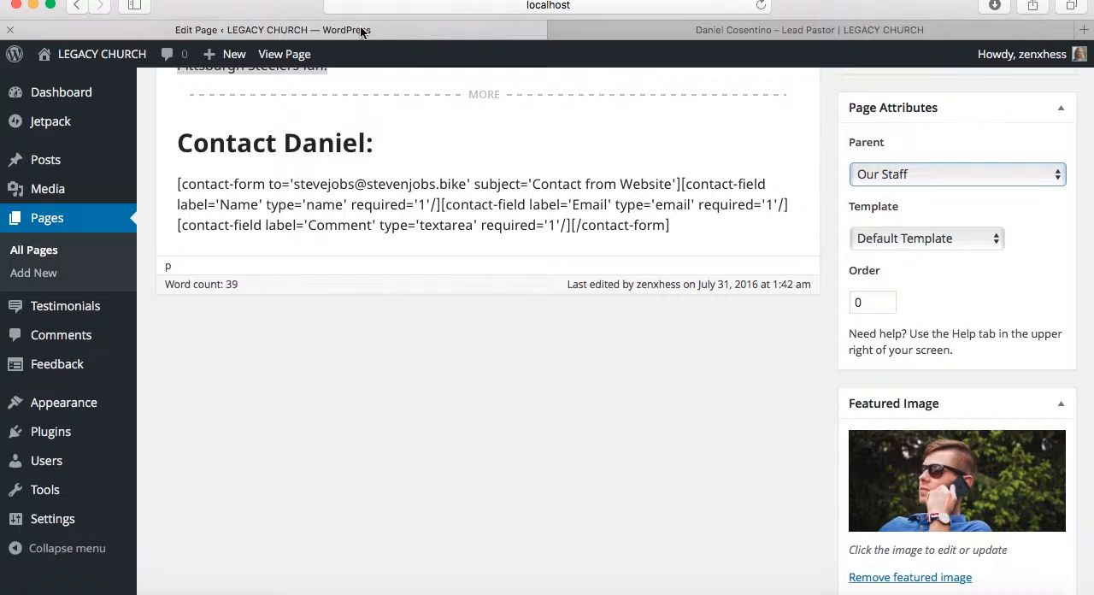
click(648, 30)
scroll(568, 176, up, 1)
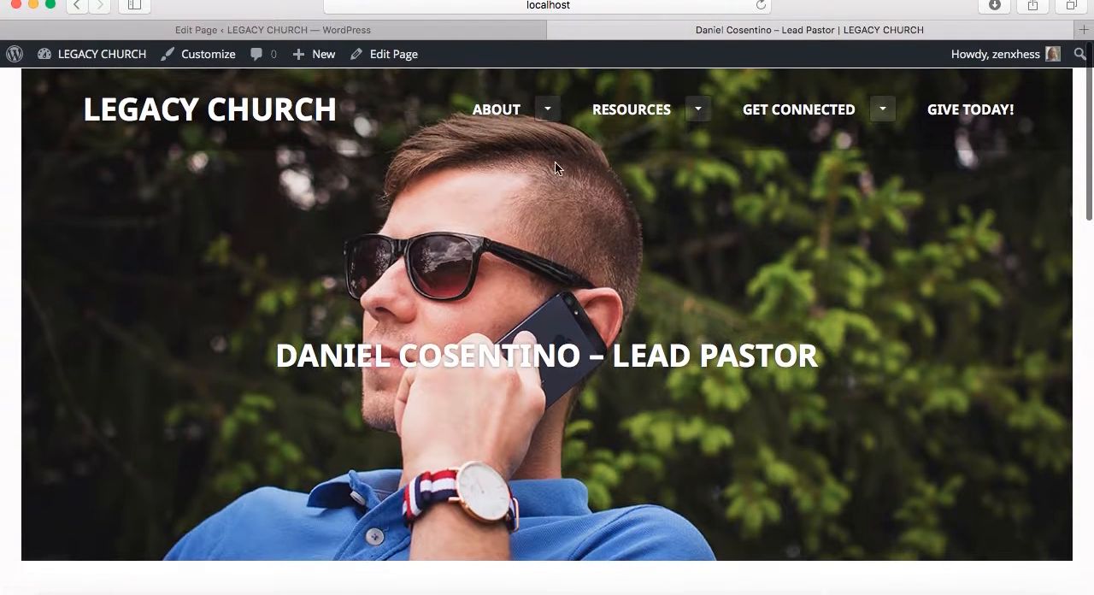
click(548, 110)
click(520, 270)
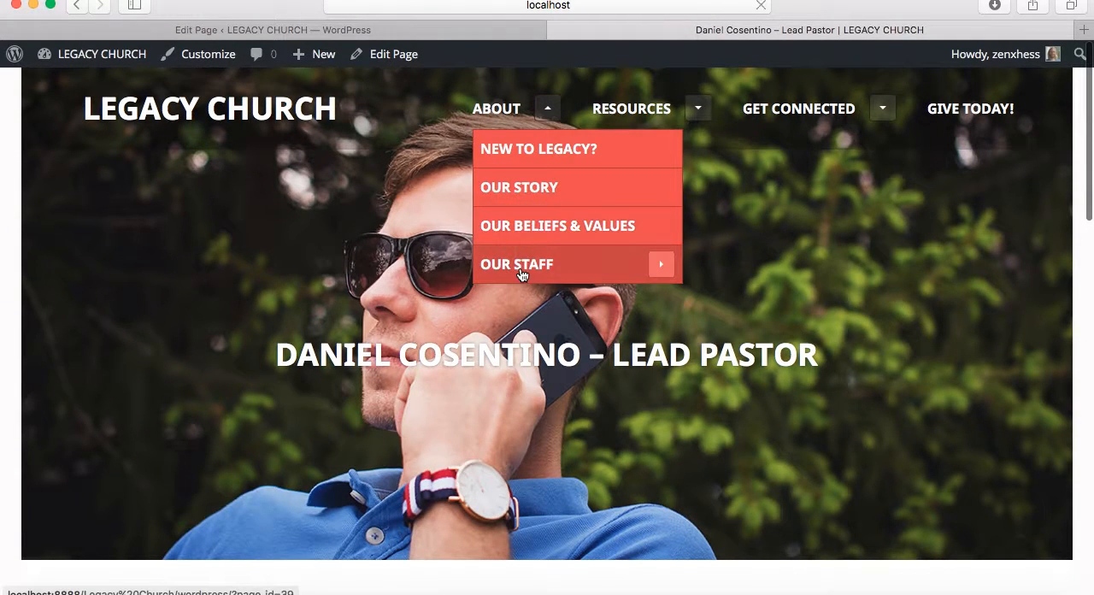
scroll(357, 305, down, 10)
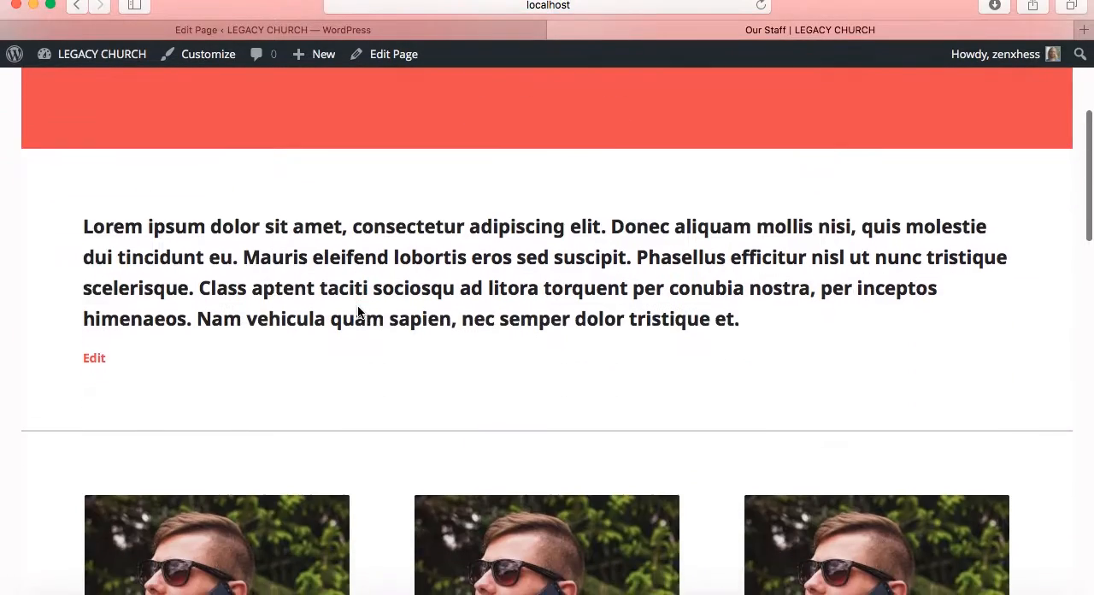
scroll(358, 306, down, 5)
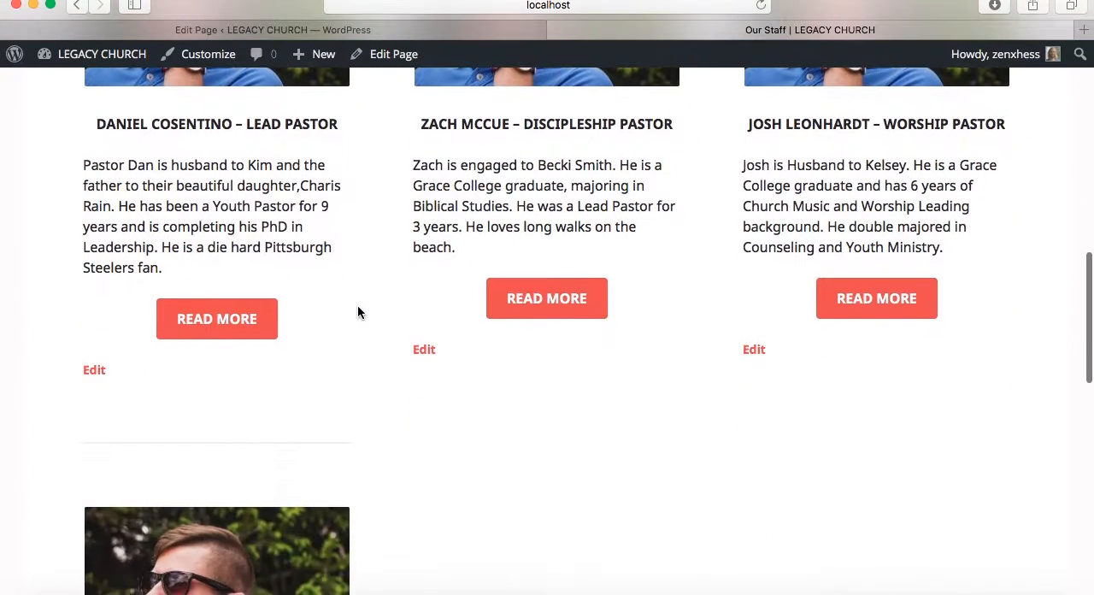
Create a new page titled with the new staff member's full name followed by "- PowerPoint Pastor"
click(304, 30)
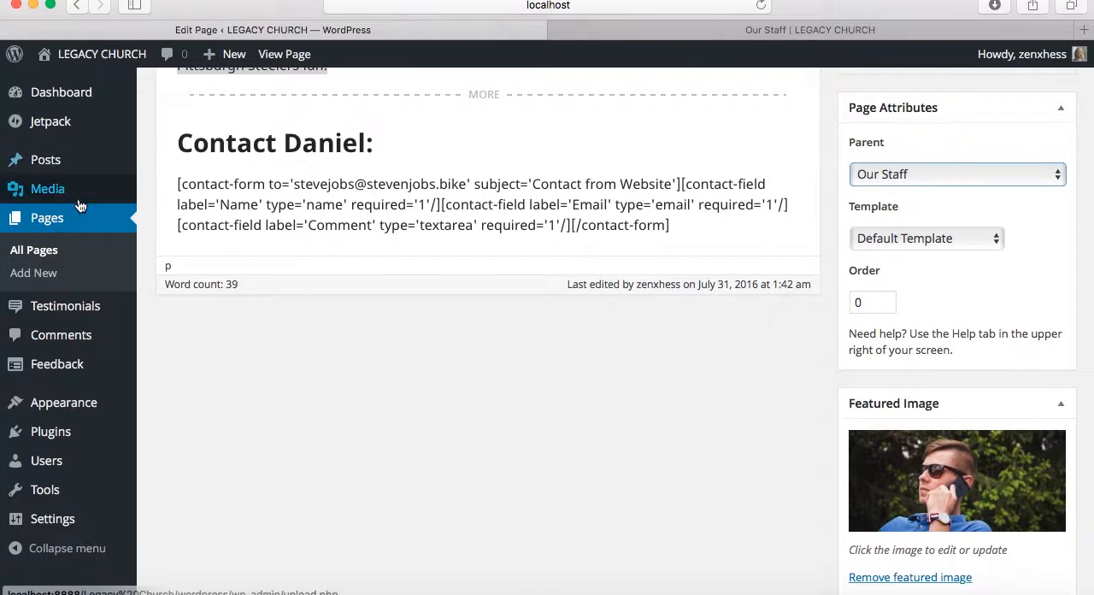
click(51, 226)
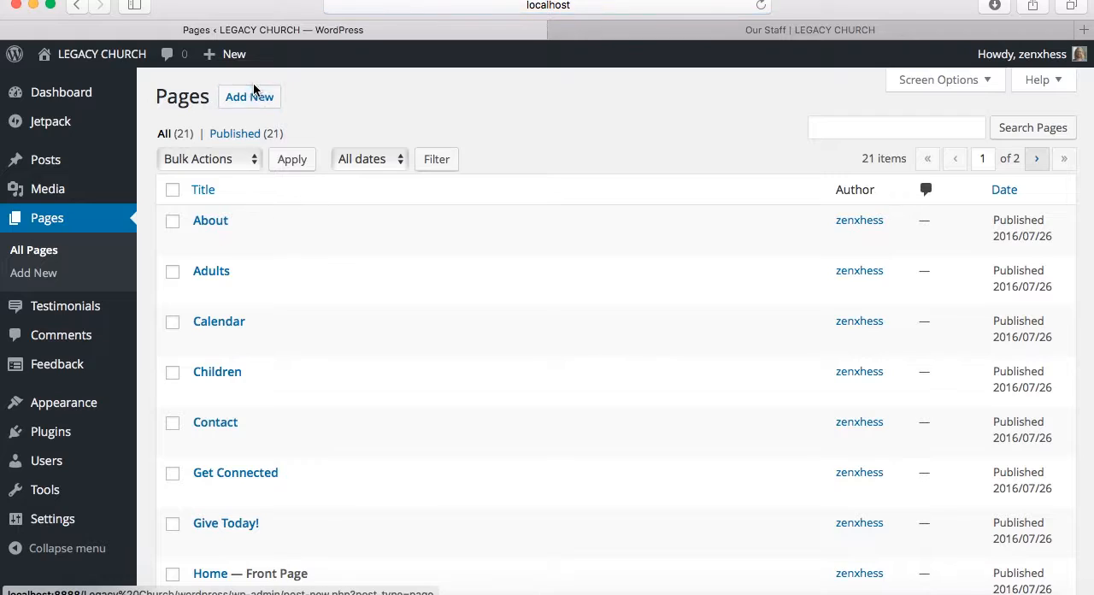
click(253, 97)
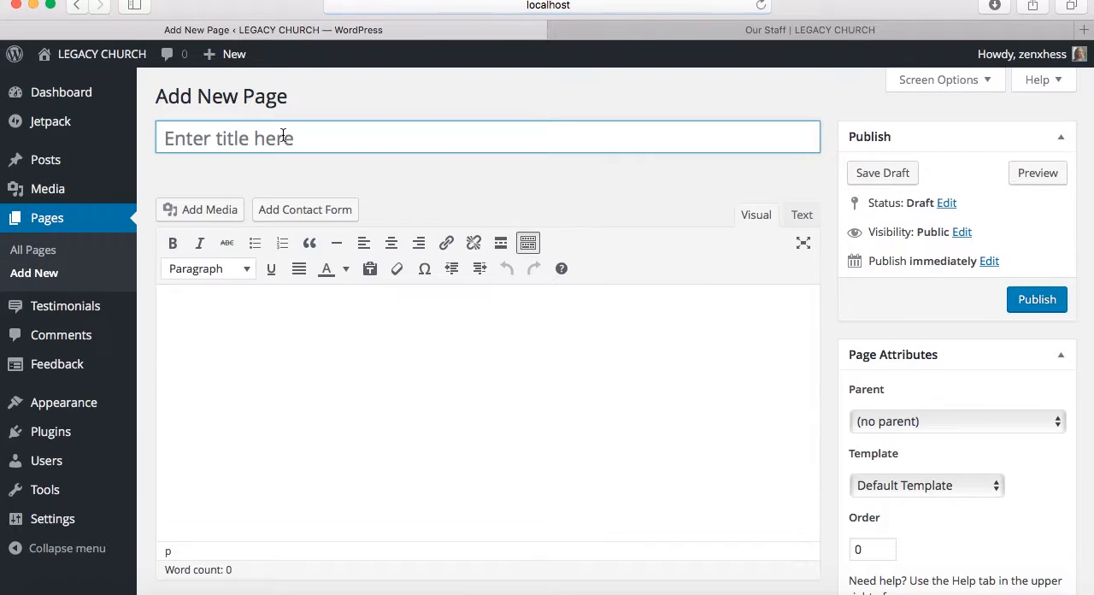
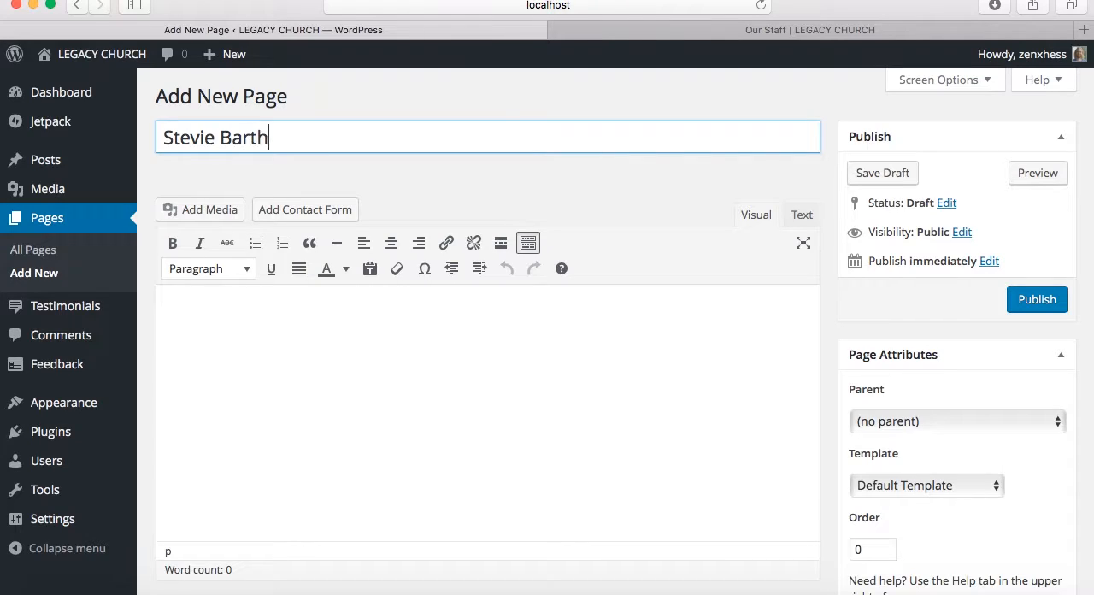
text( - )
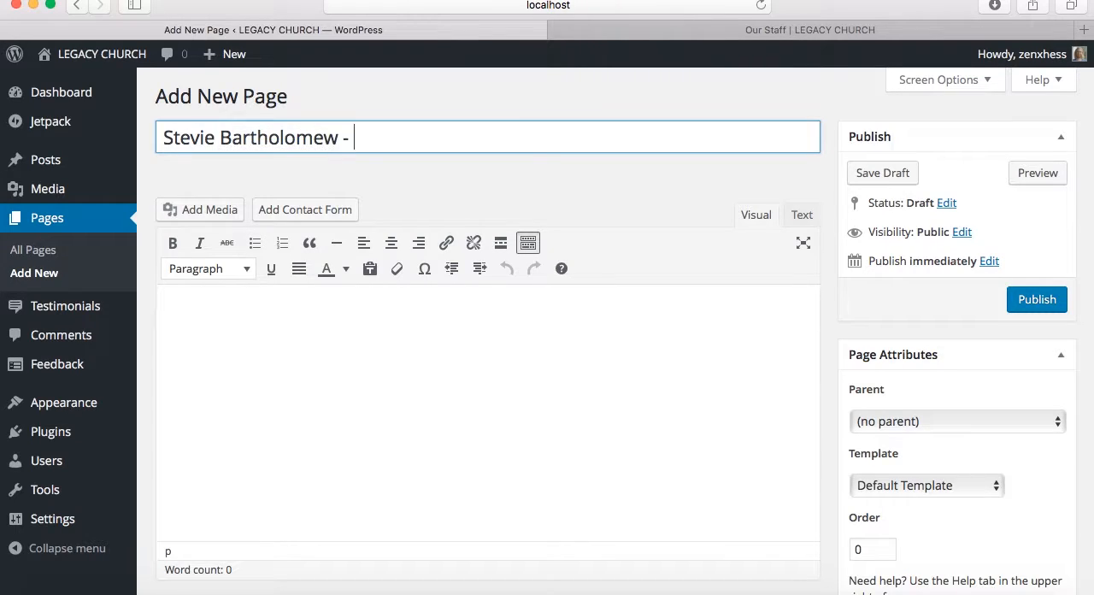
text(PowerPoint Pastor)
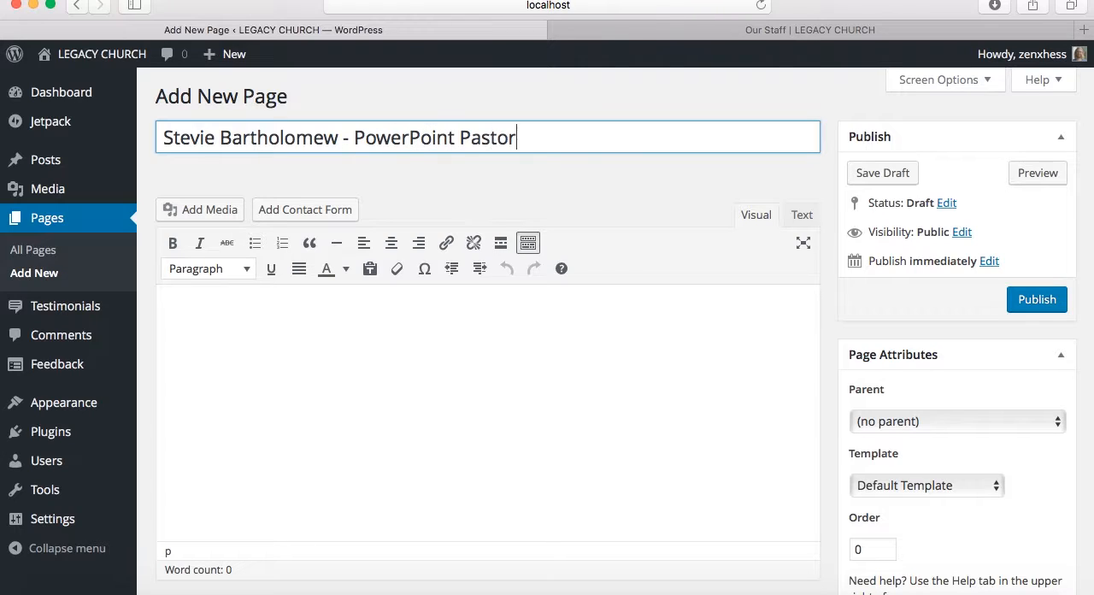
click(365, 329)
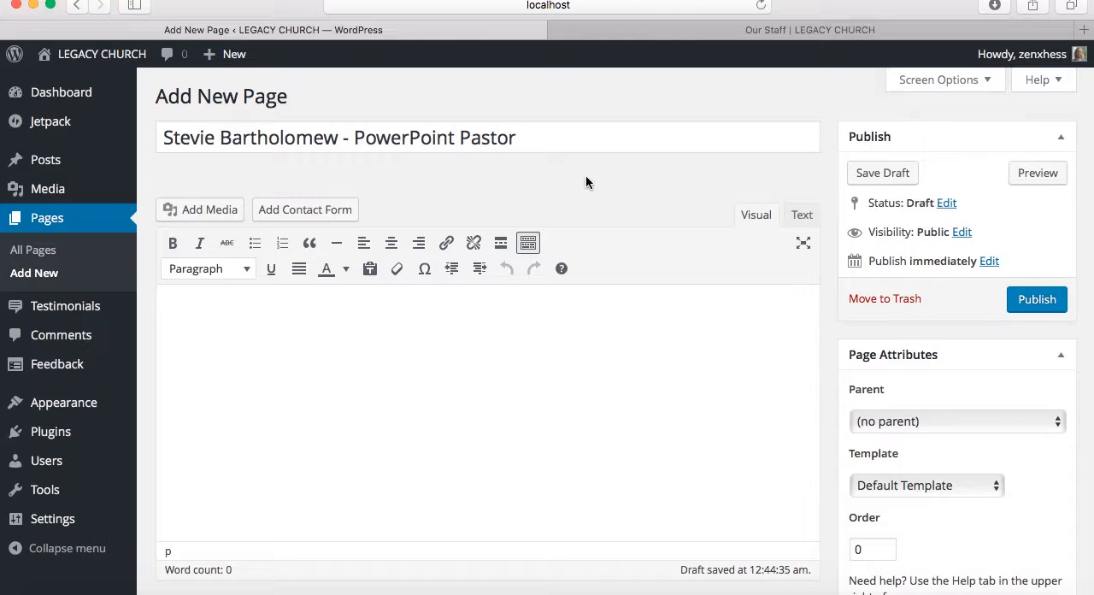
Copy the lead pastor's bio from the live Our Staff grid into the new page's body and insert a Read More tag after it
click(716, 29)
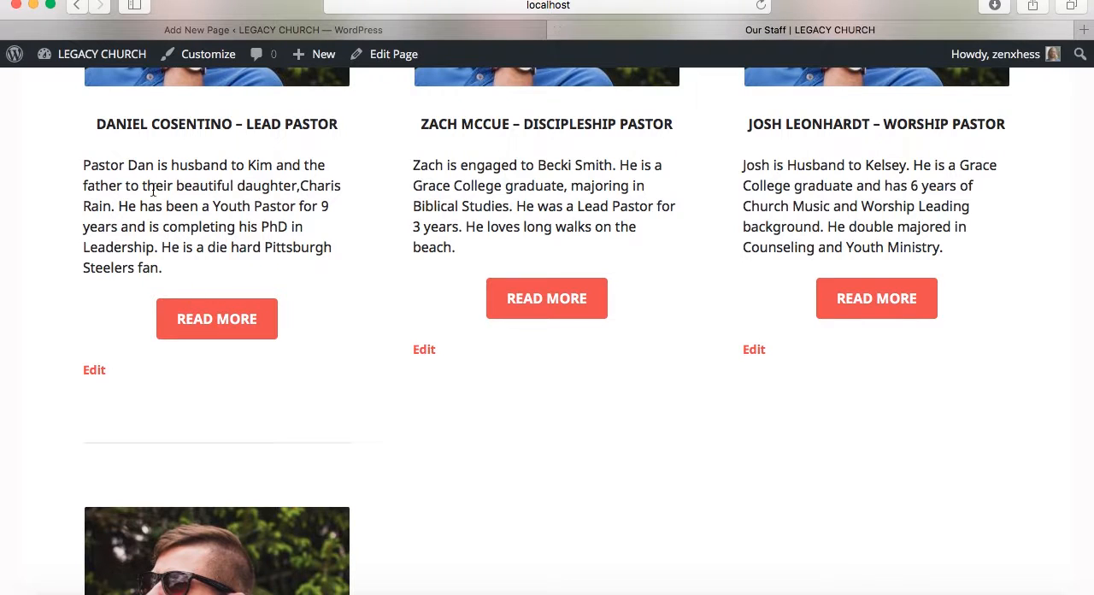
drag(82, 165, 177, 269)
key(super+c)
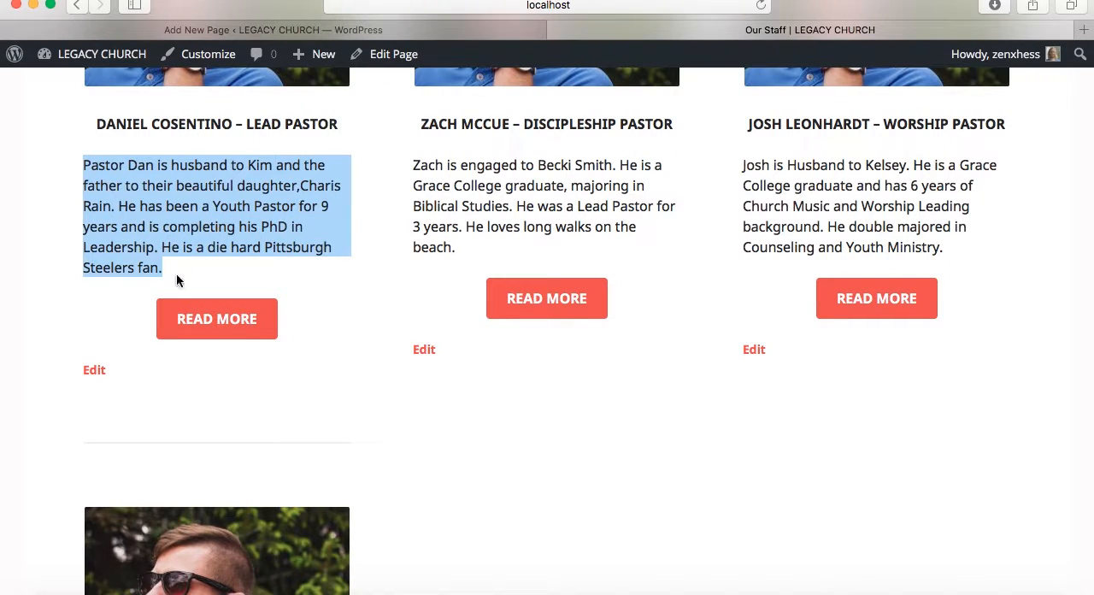
click(376, 29)
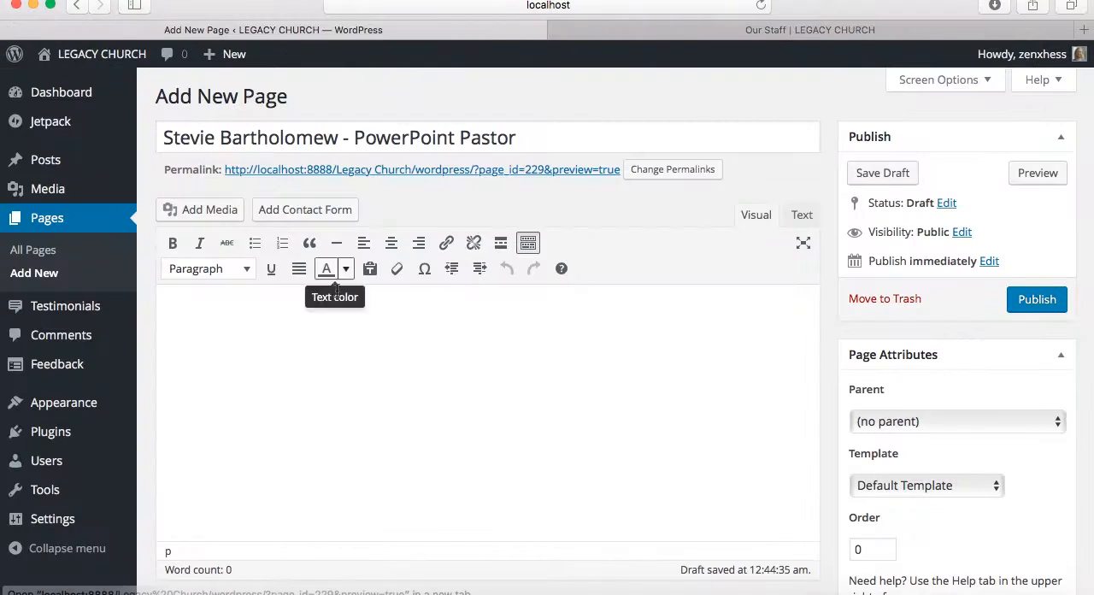
click(317, 342)
key(super+v)
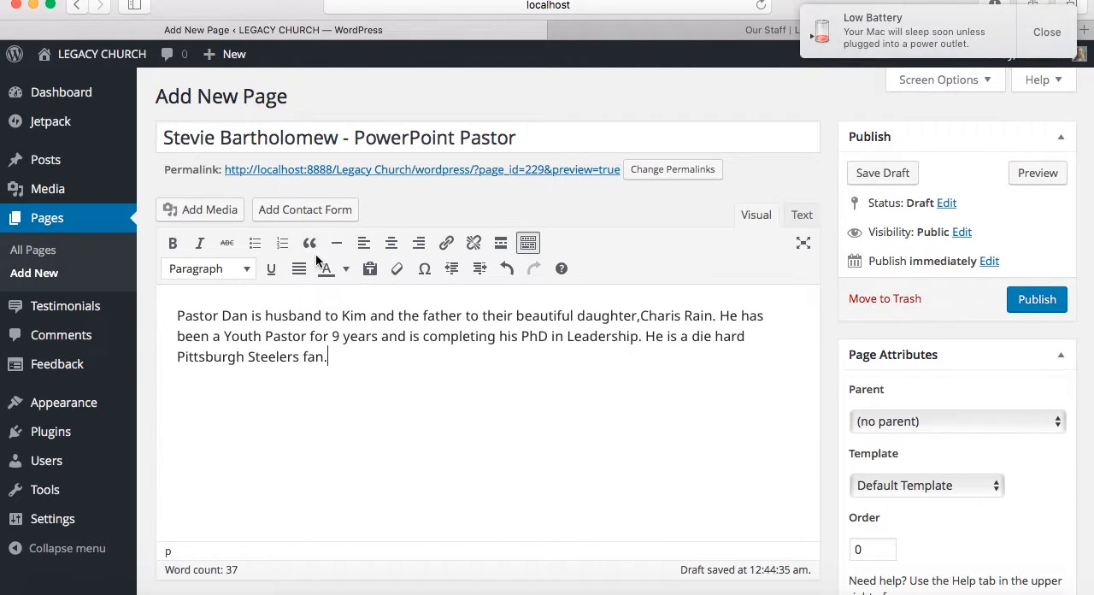
click(504, 249)
Insert a contact form without the Website field, addressed to the staff member's e-mail with the subject "Contact from Website"
click(316, 214)
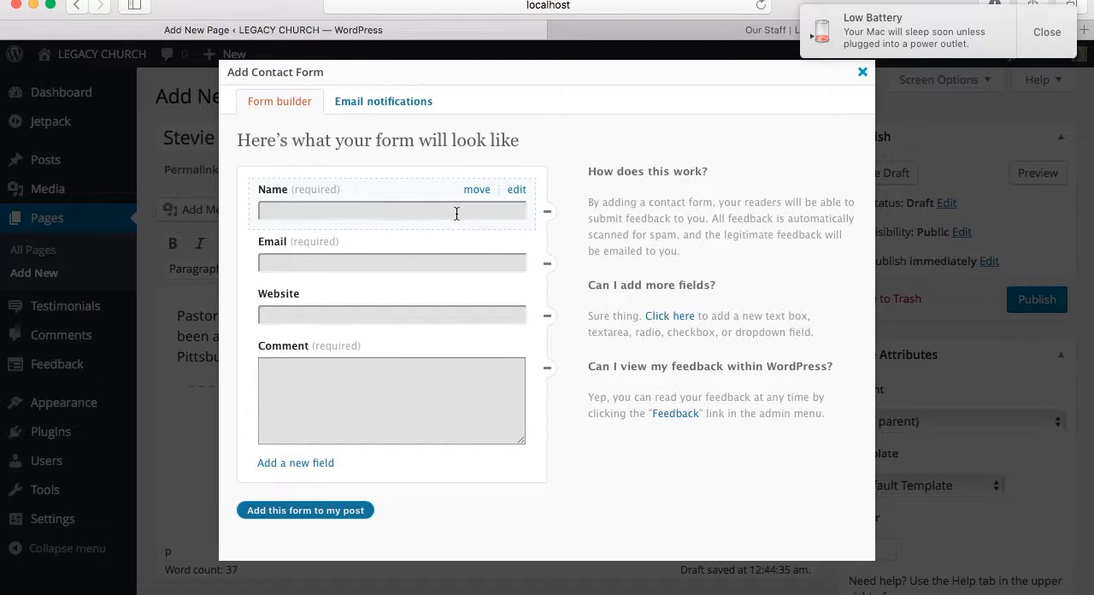
click(548, 316)
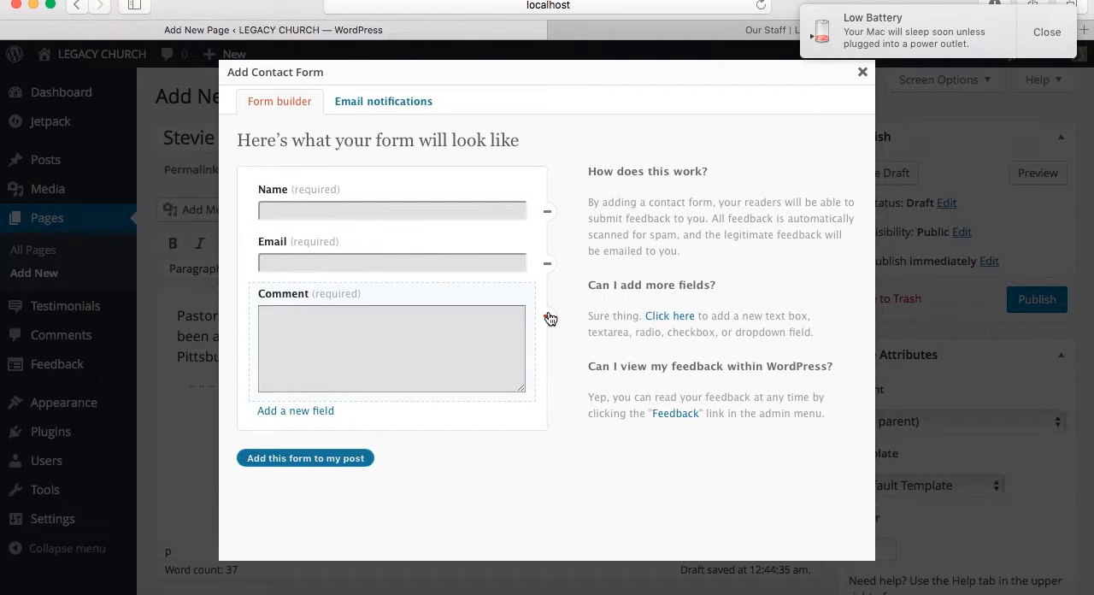
click(399, 110)
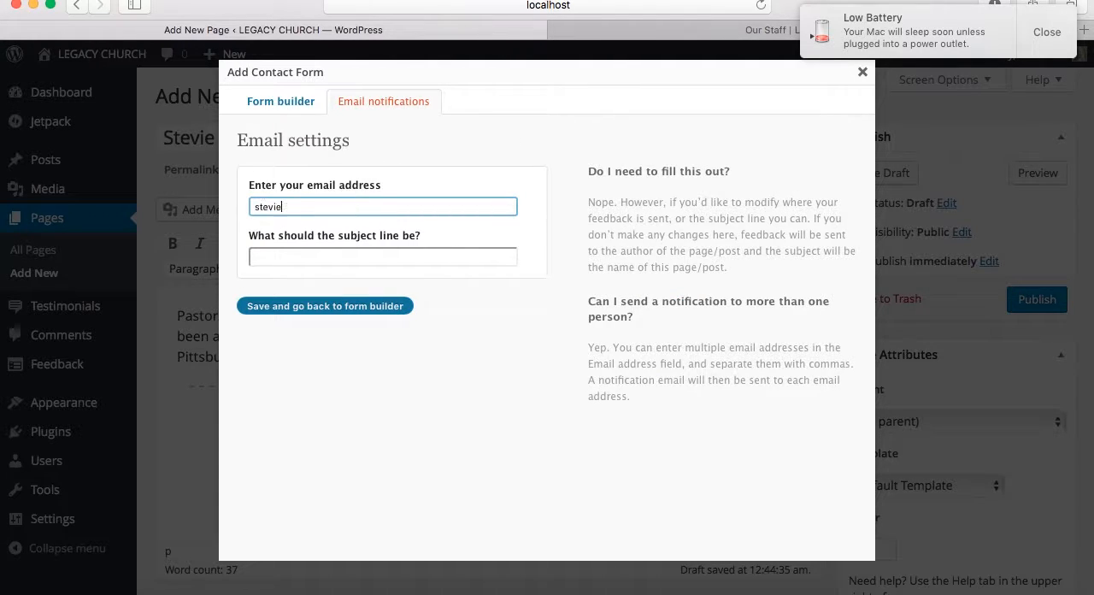
click(341, 266)
text(Contact from Website)
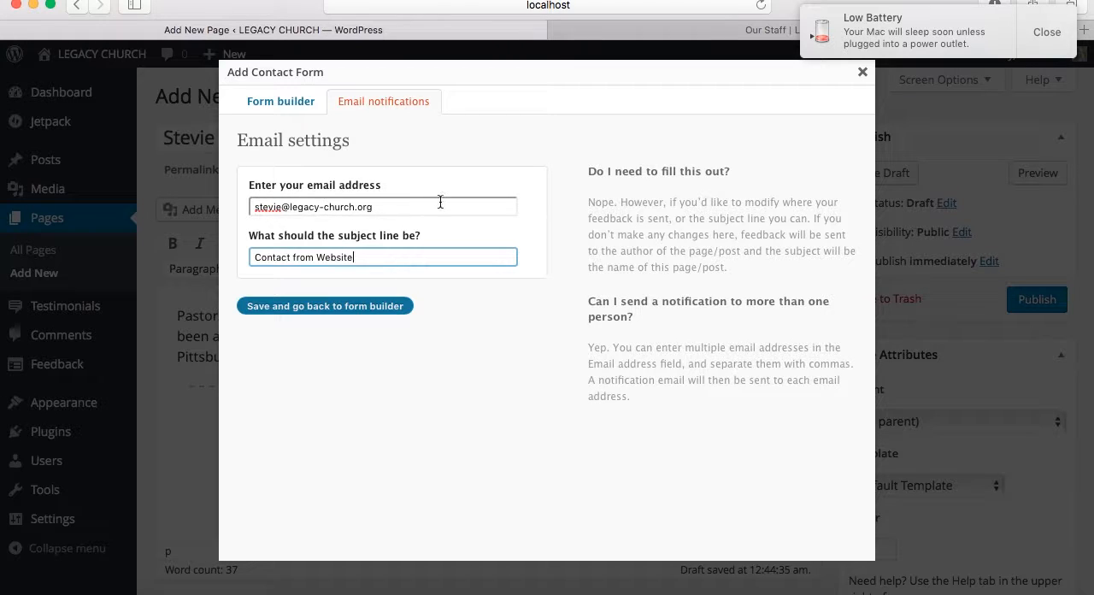
click(288, 105)
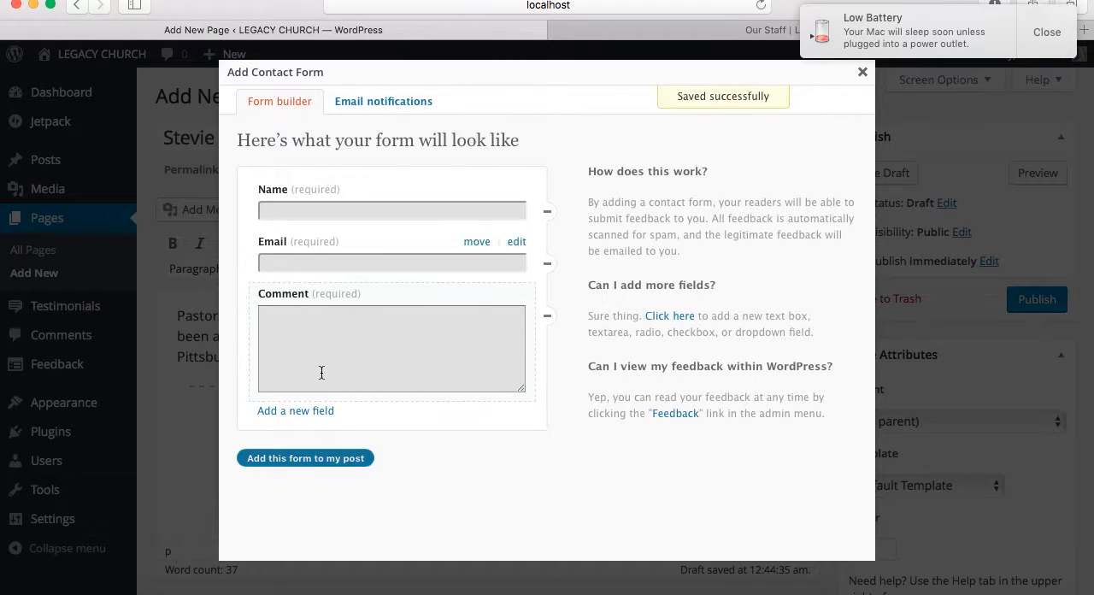
click(306, 458)
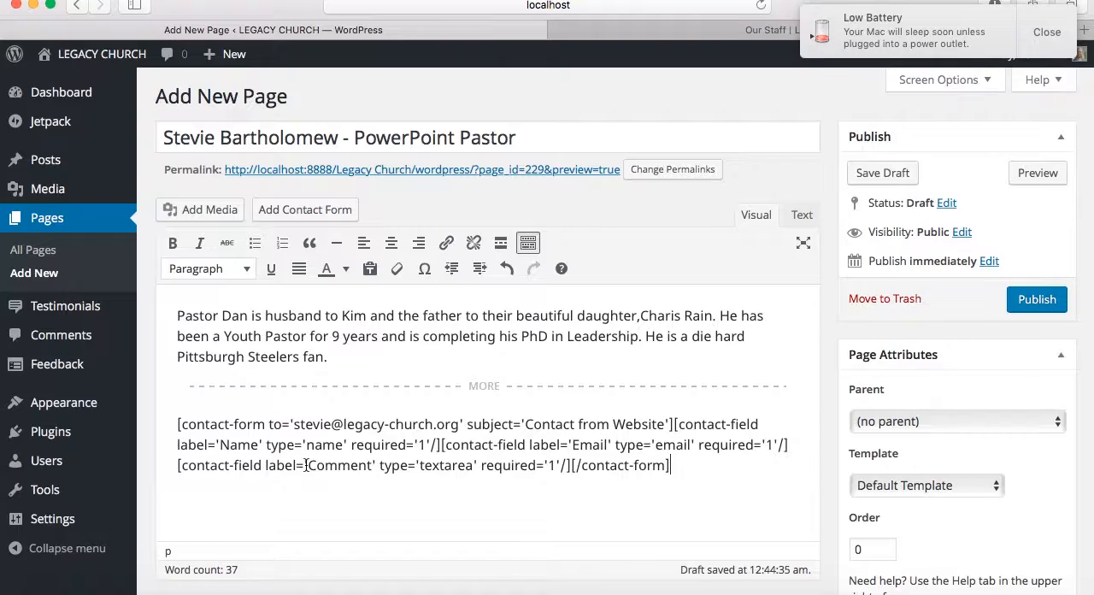
Set StaffPicture-1.jpg from the media library as the new page's featured image
scroll(1001, 393, down, 4)
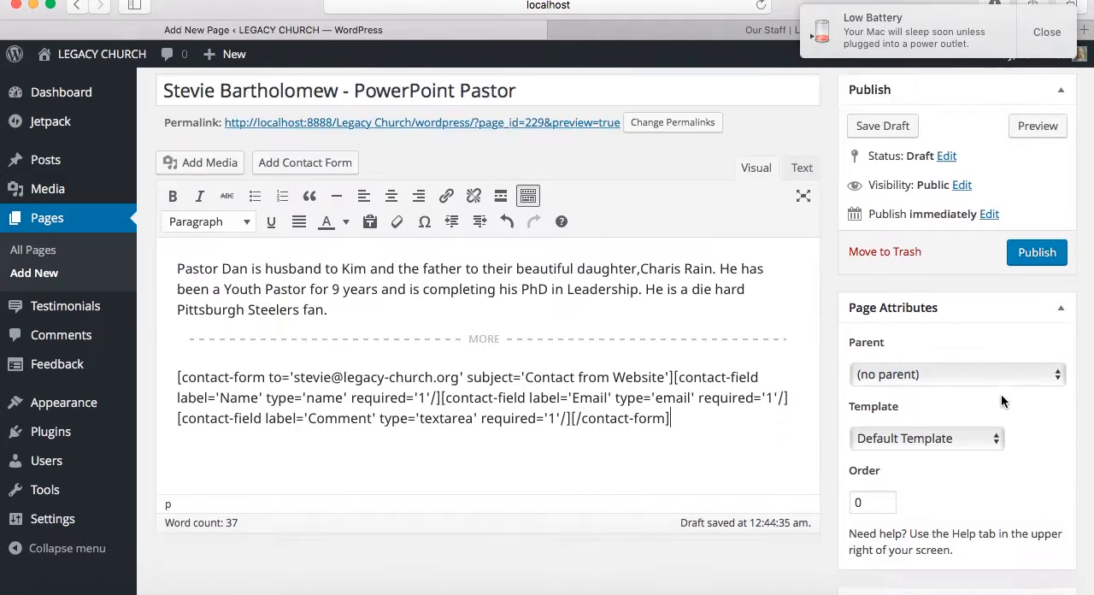
click(921, 519)
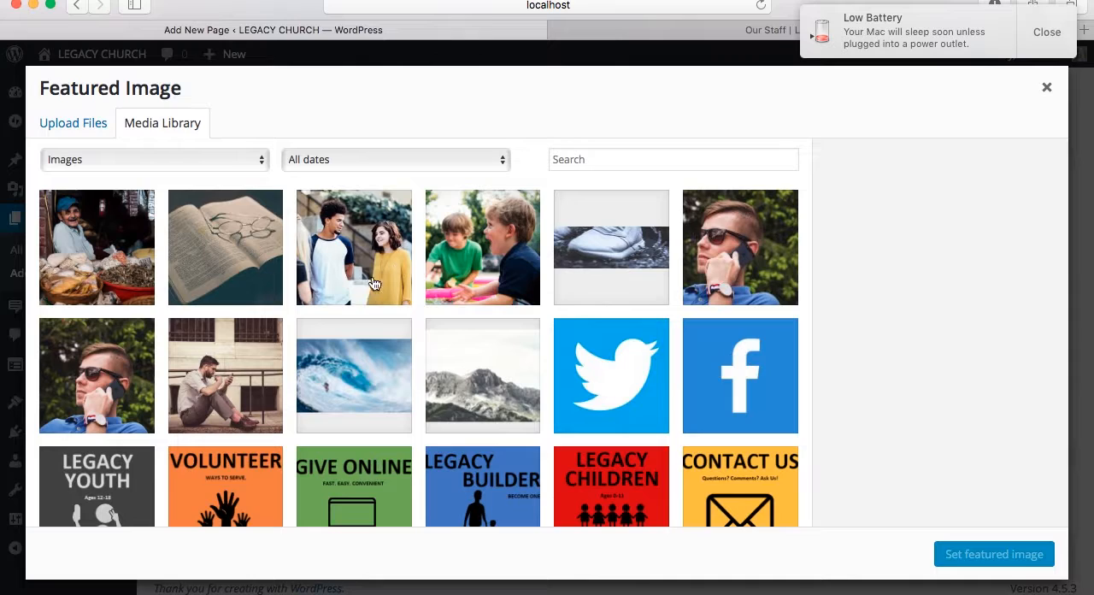
click(115, 376)
click(706, 251)
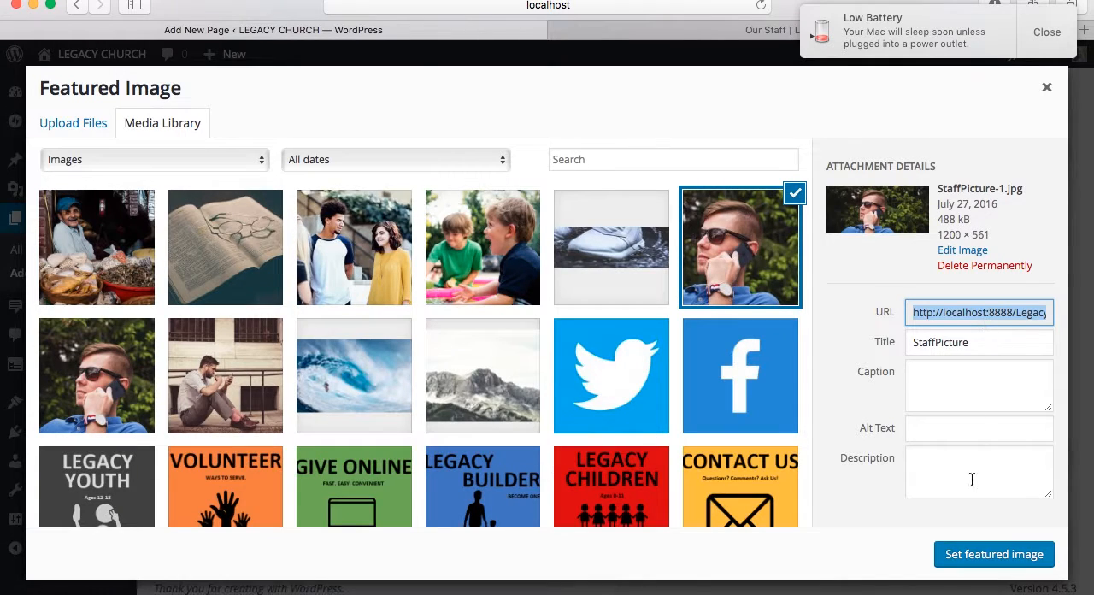
click(969, 555)
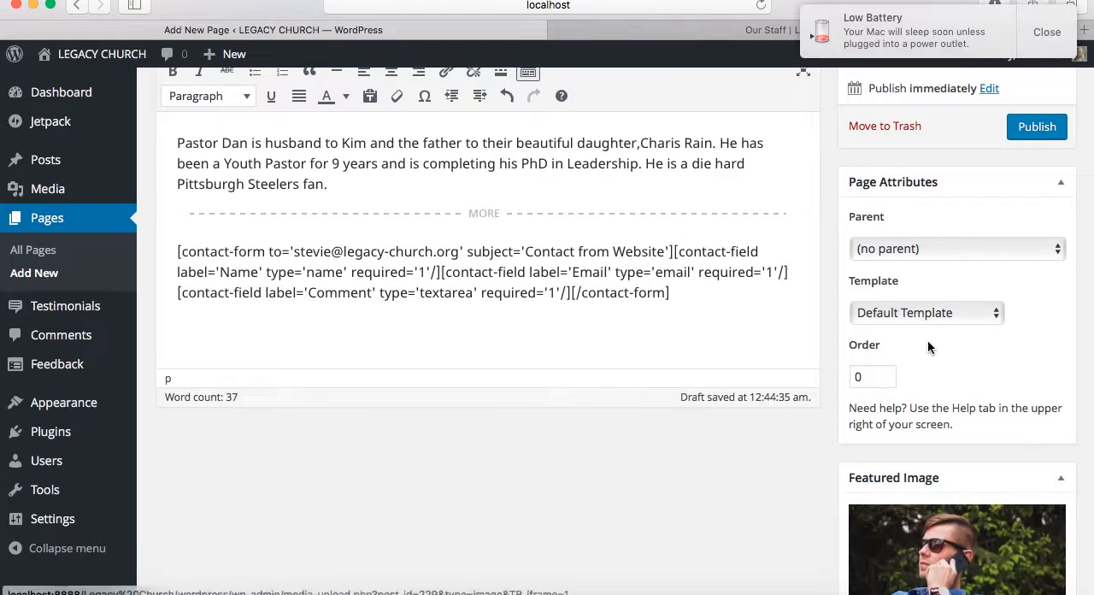
Set the new page's parent to Our Staff and publish it
click(931, 258)
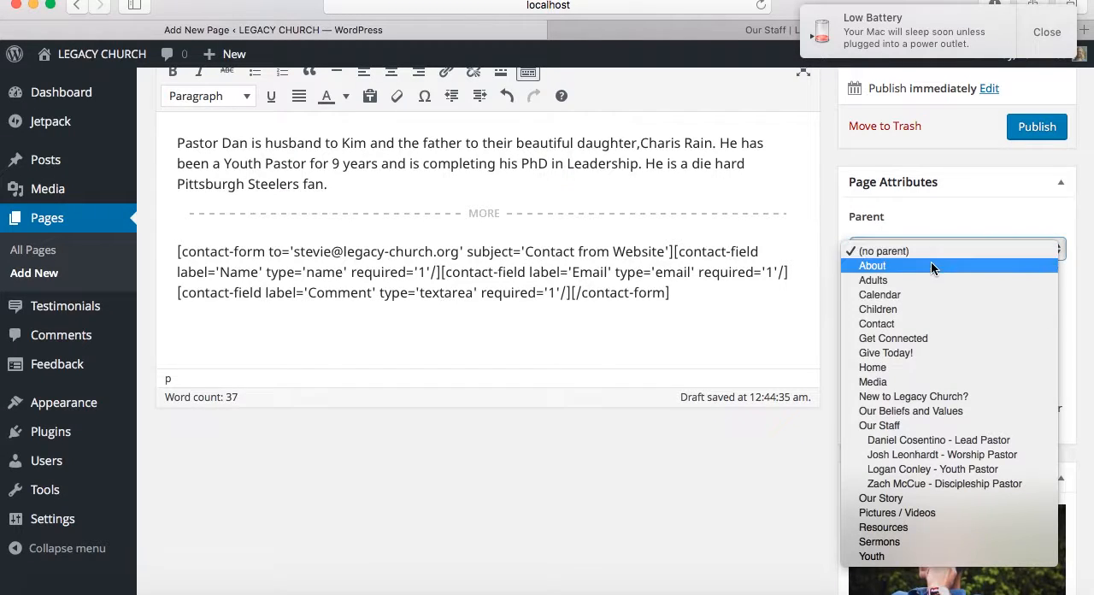
click(899, 425)
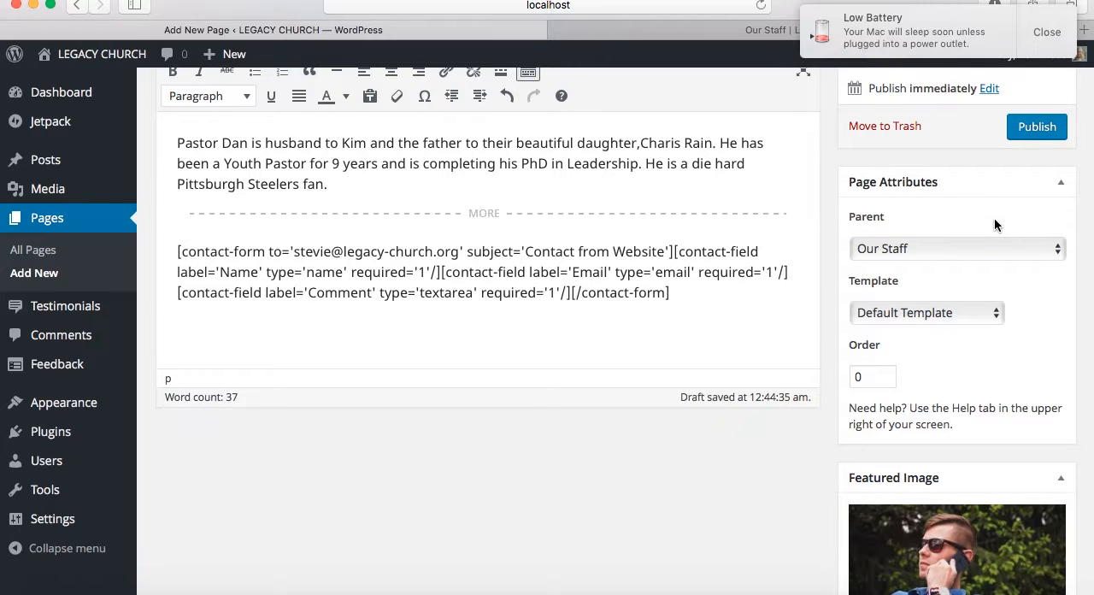
click(1034, 128)
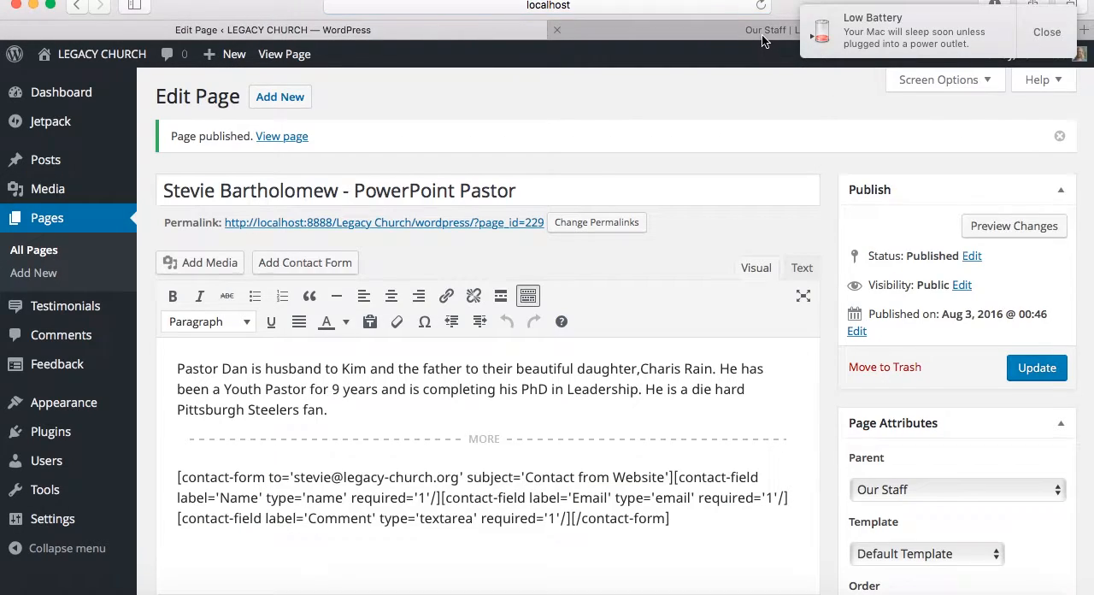
Reload the live Our Staff page, find the new PowerPoint Pastor entry in the grid and open its profile page
click(763, 35)
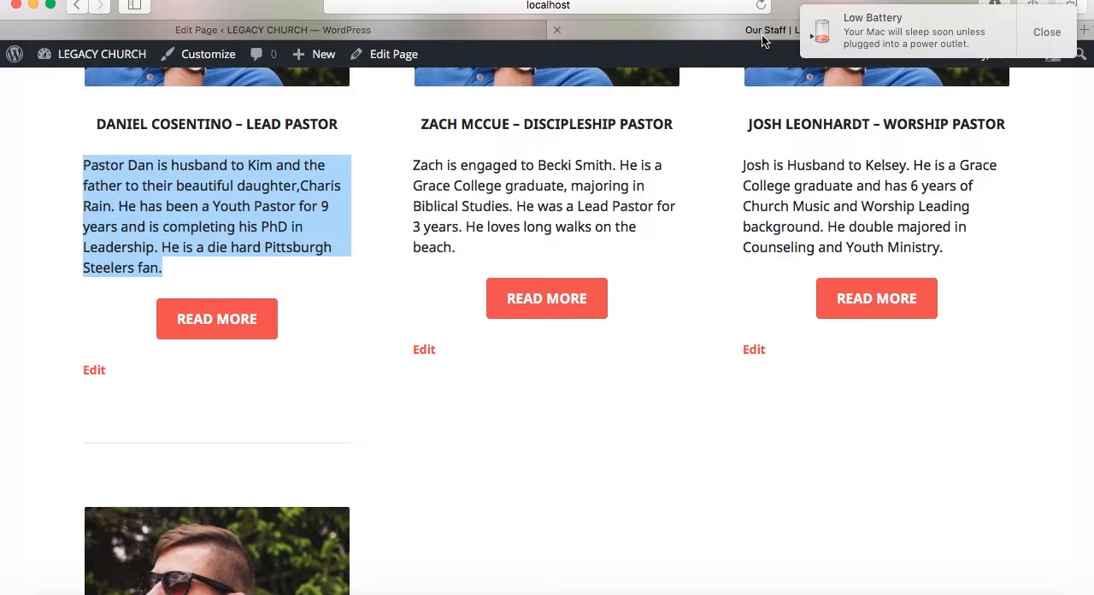
click(760, 6)
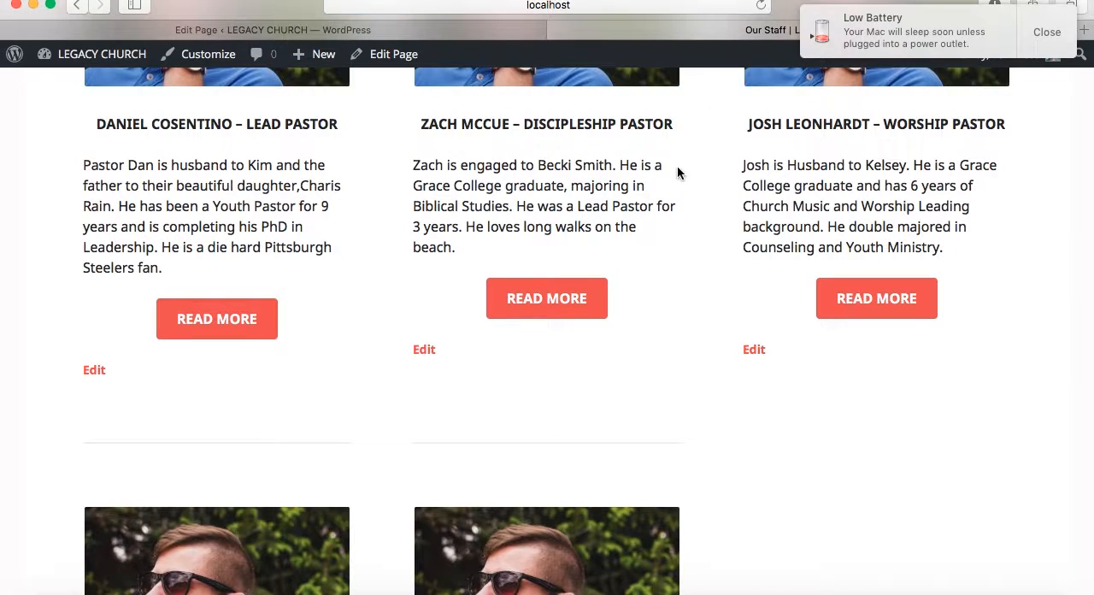
scroll(675, 188, down, 3)
scroll(672, 208, down, 5)
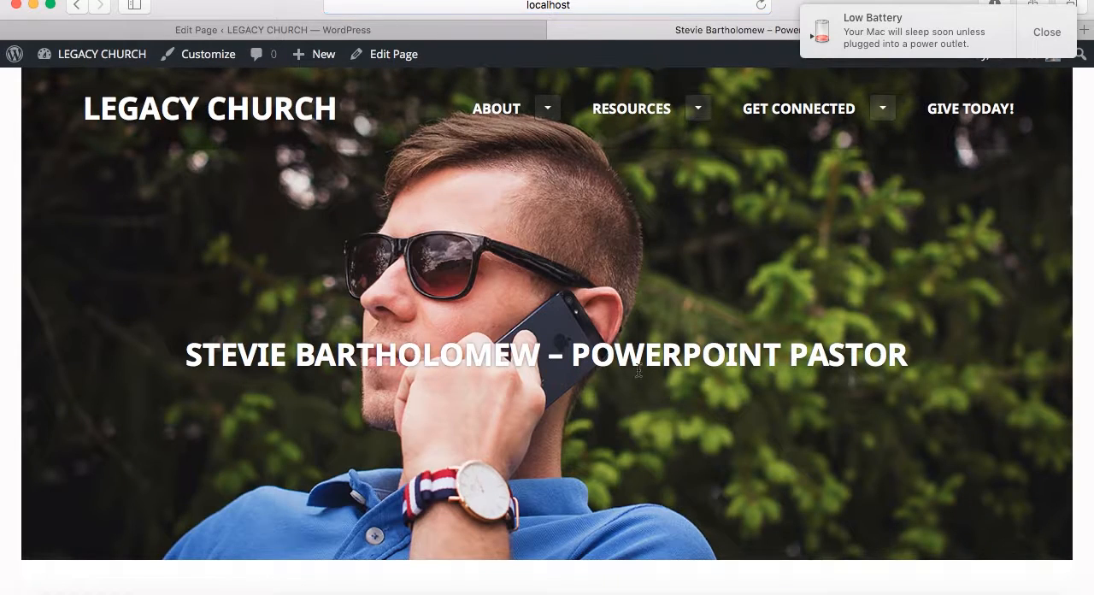
Look through the new PowerPoint Pastor profile page, including its header image, biography and contact form
scroll(889, 203, down, 4)
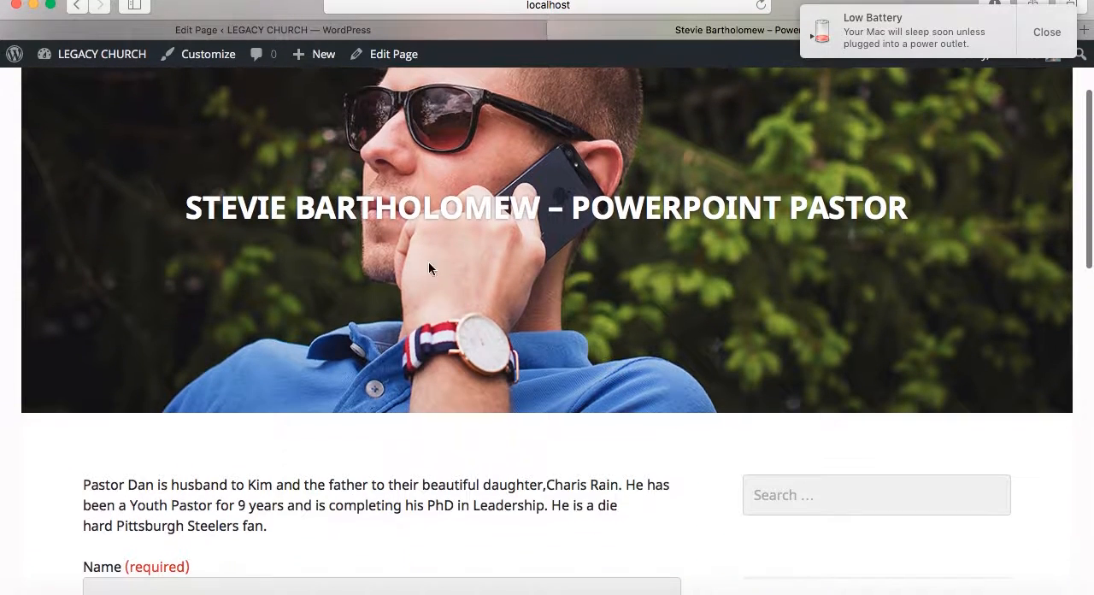
scroll(559, 410, down, 5)
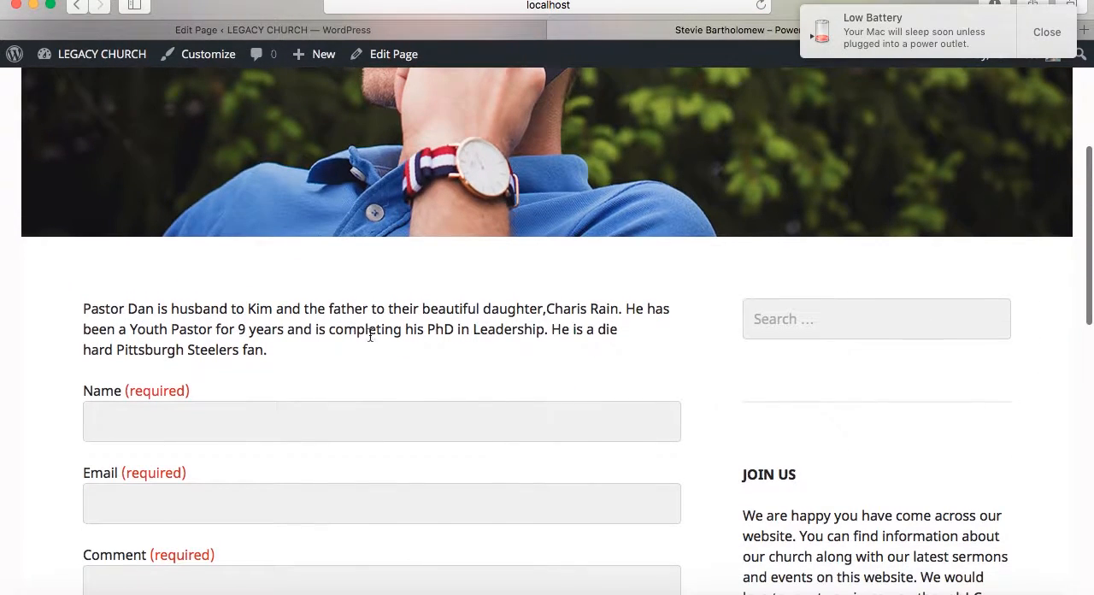
scroll(170, 480, down, 3)
scroll(170, 480, down, 3)
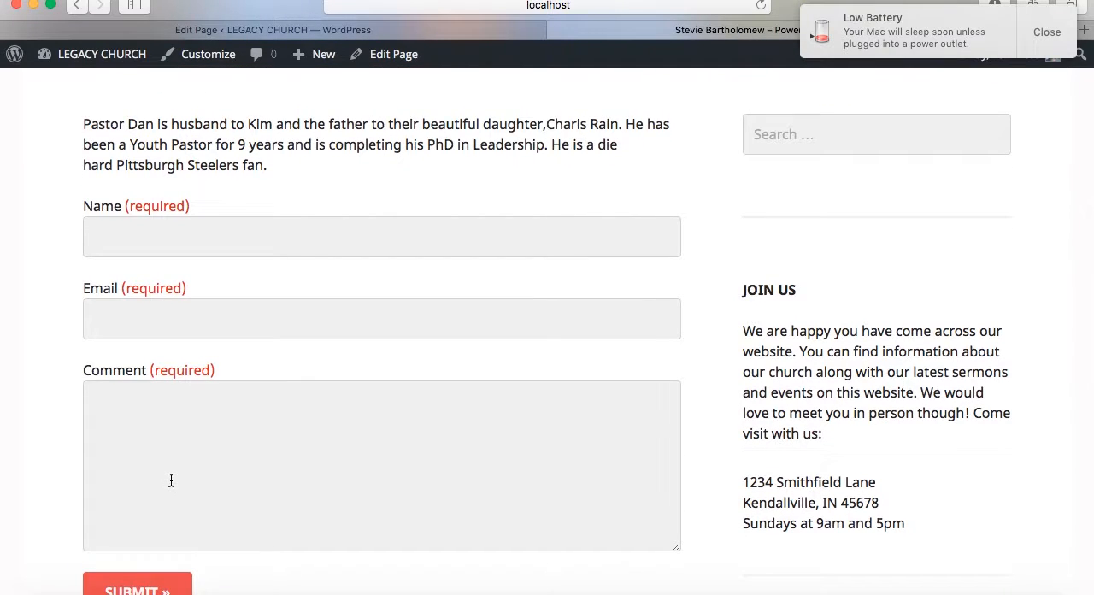
scroll(171, 480, up, 12)
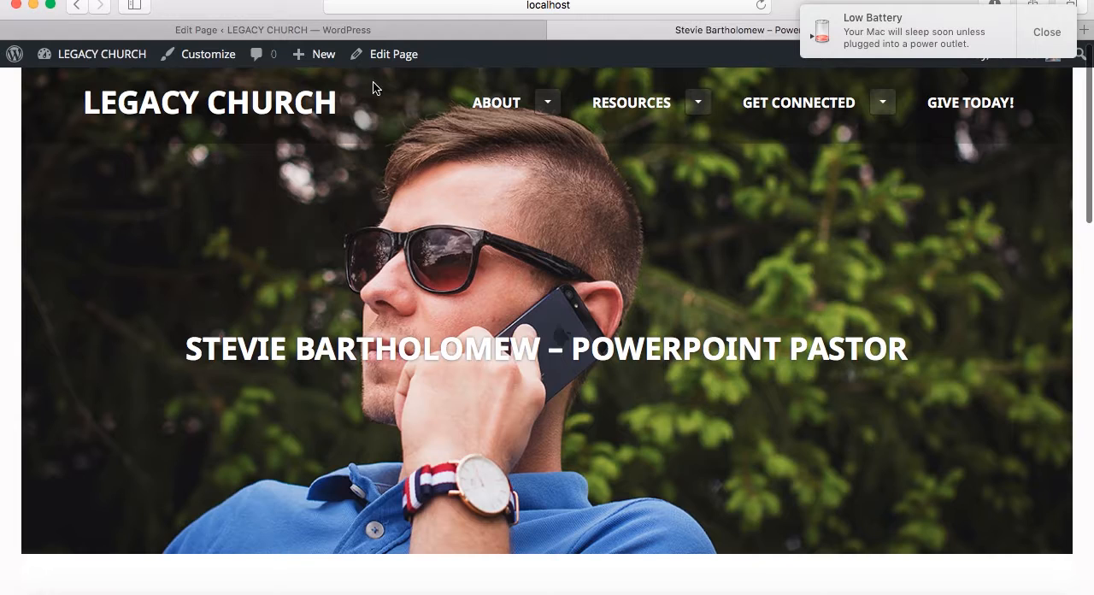
Compare the PowerPoint Pastor's entry on the Our Staff page with its profile page, and dismiss the low battery notification
click(76, 6)
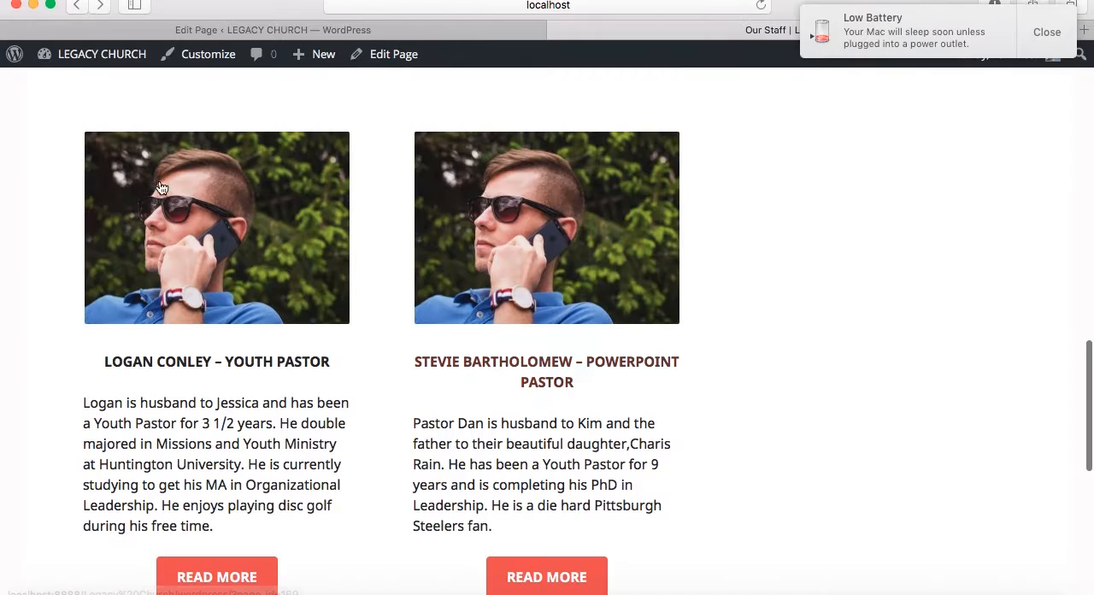
click(513, 250)
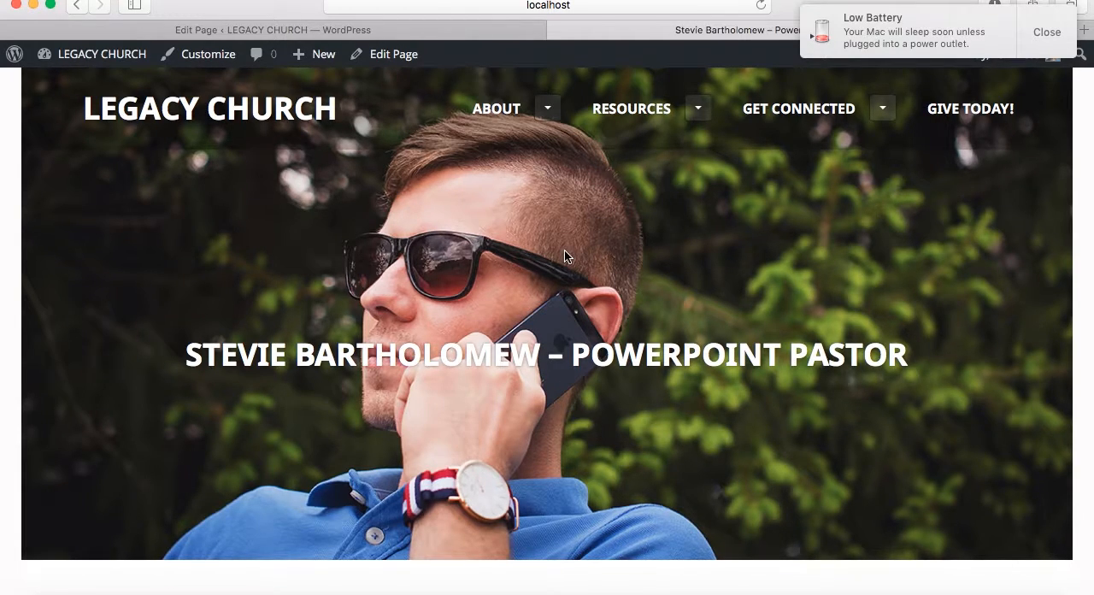
click(78, 8)
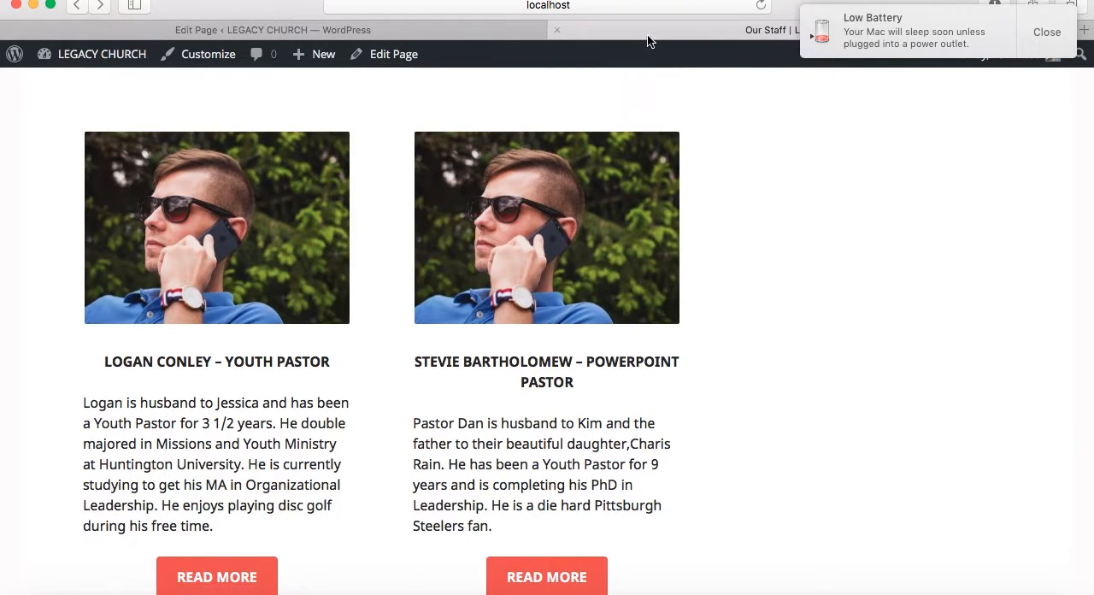
click(100, 7)
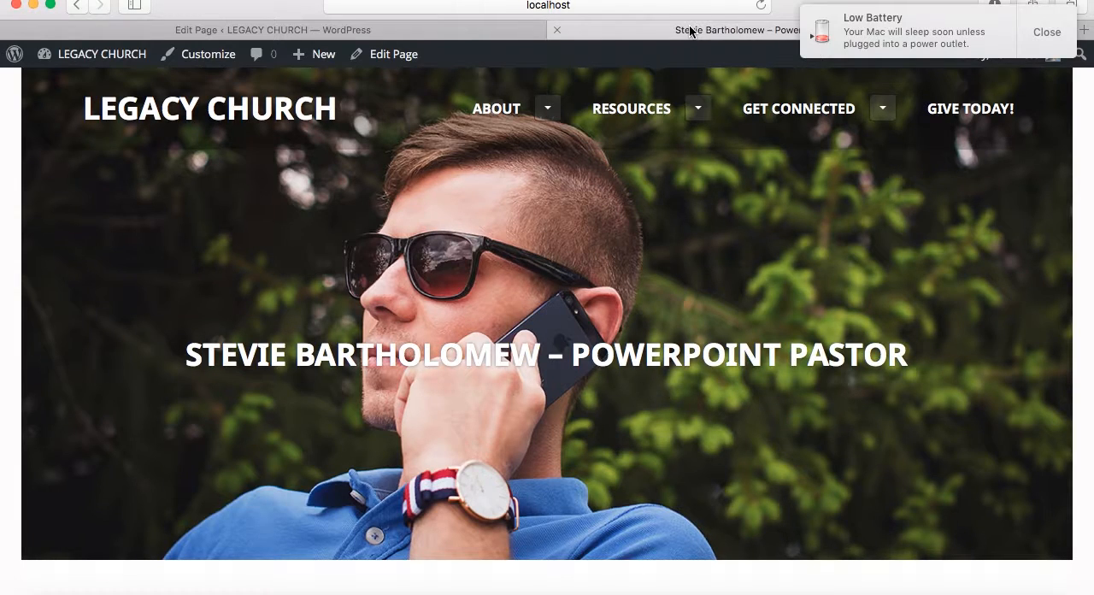
click(1049, 34)
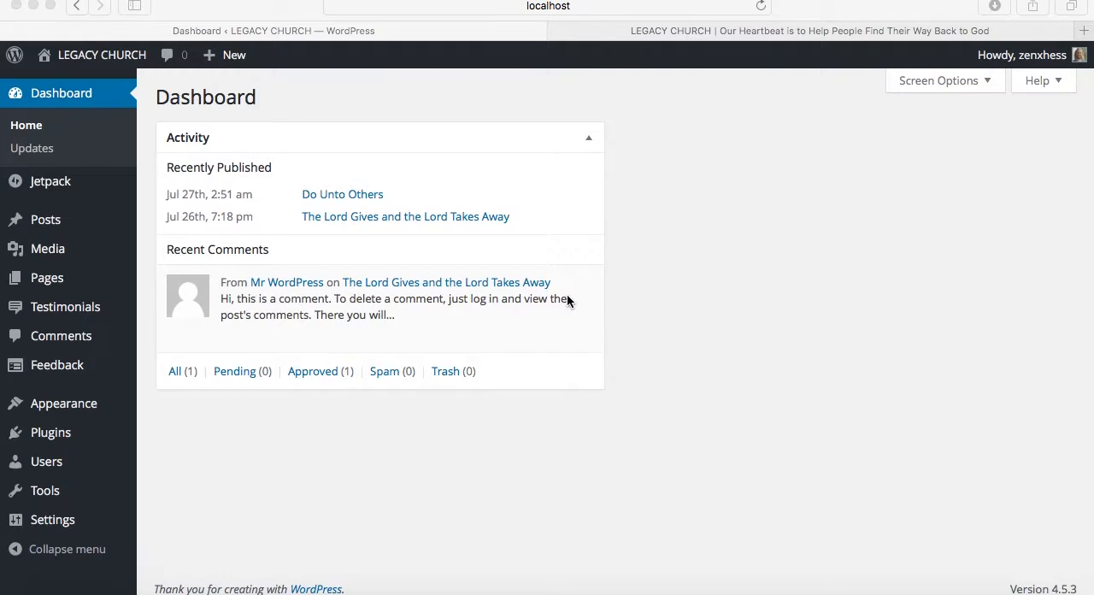
Open the live Our Story page and examine the address, service times and introduction in the sidebar's Join Us section
click(689, 34)
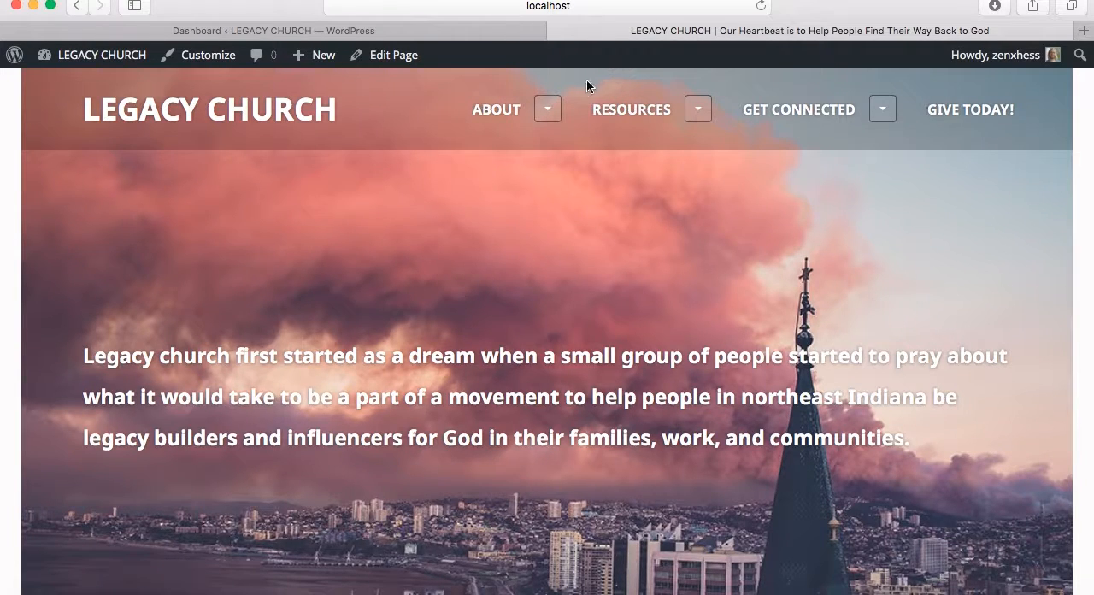
click(548, 109)
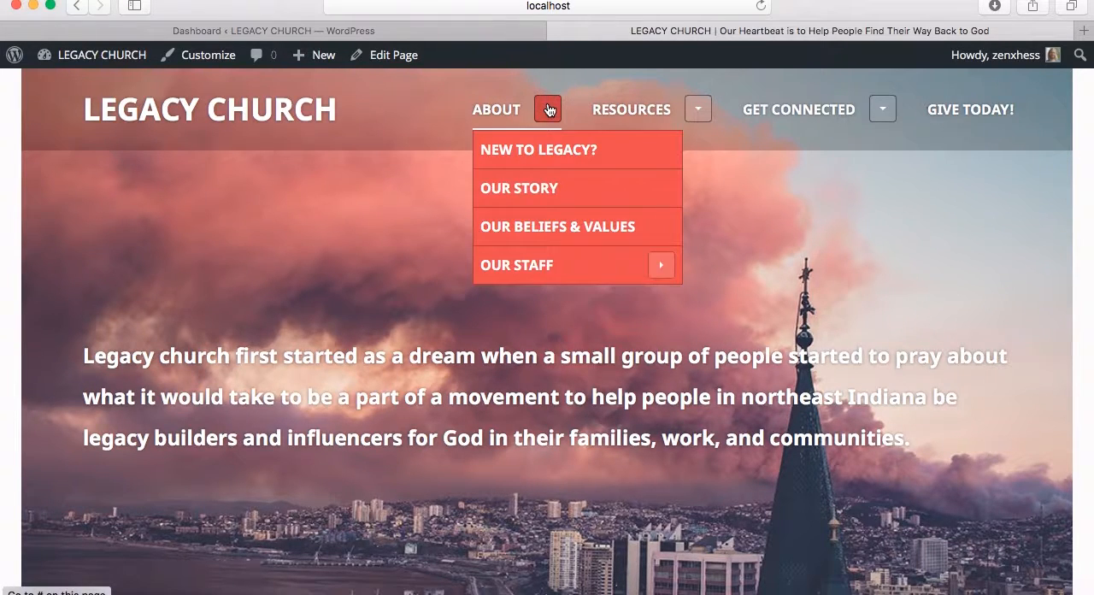
click(531, 189)
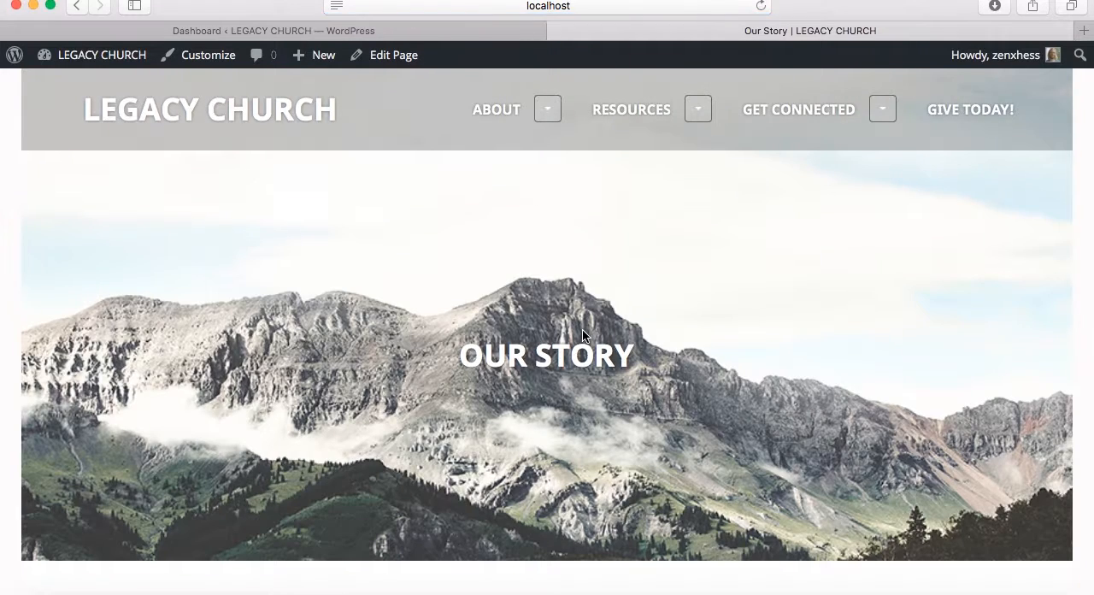
scroll(582, 333, down, 10)
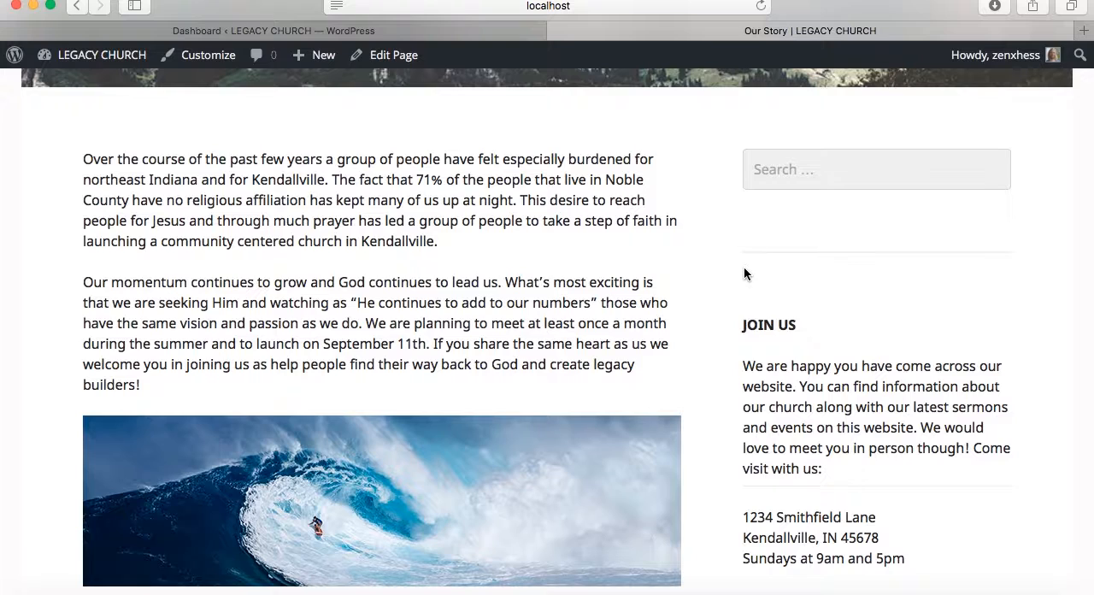
scroll(744, 274, down, 3)
drag(742, 384, 877, 374)
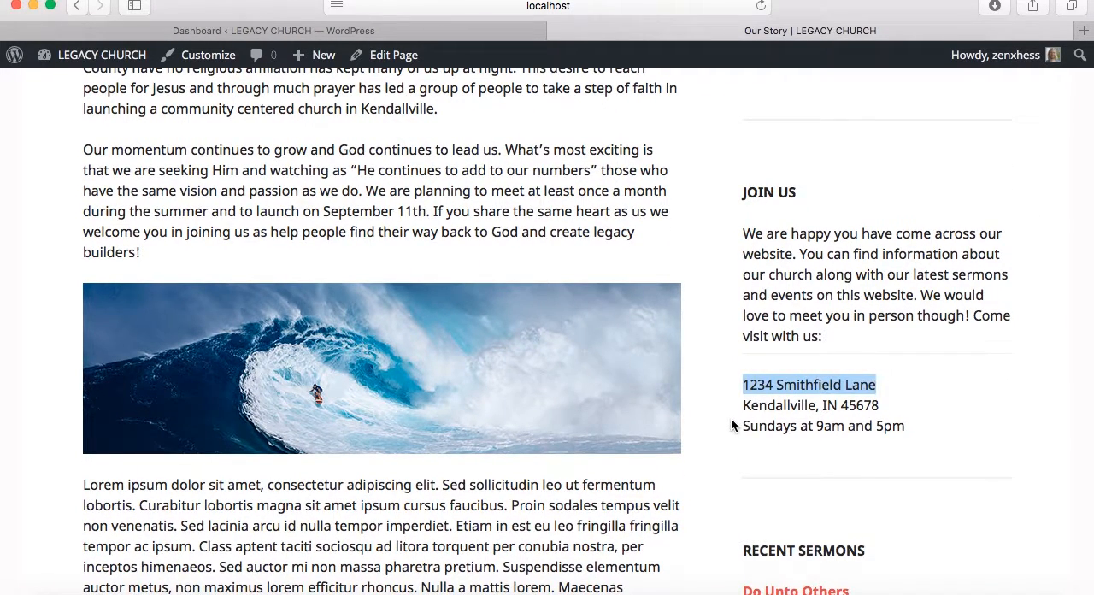
drag(740, 425, 901, 429)
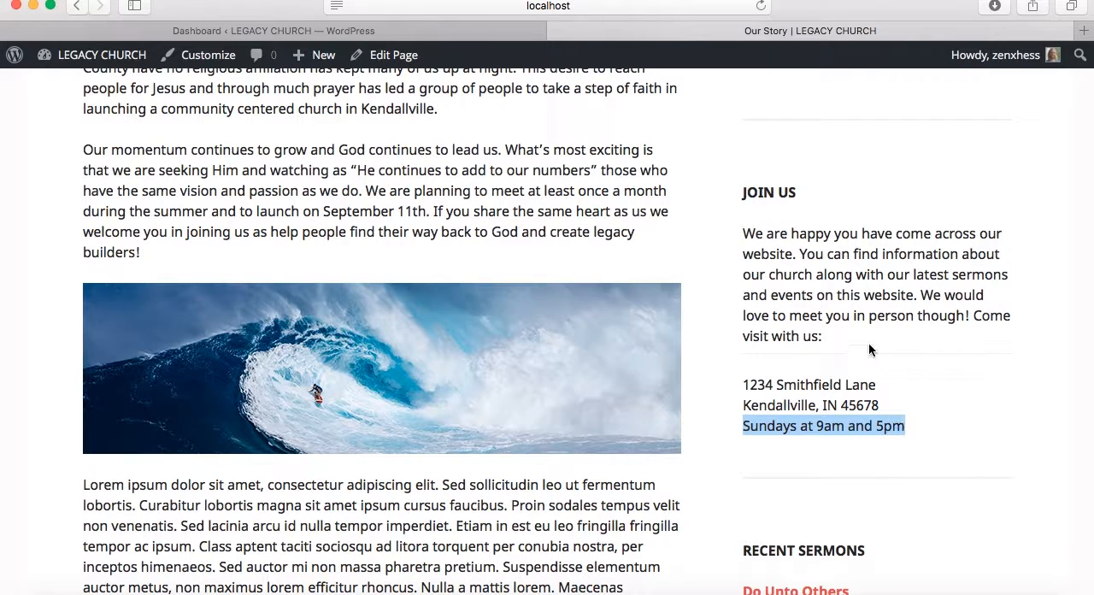
drag(854, 336, 740, 233)
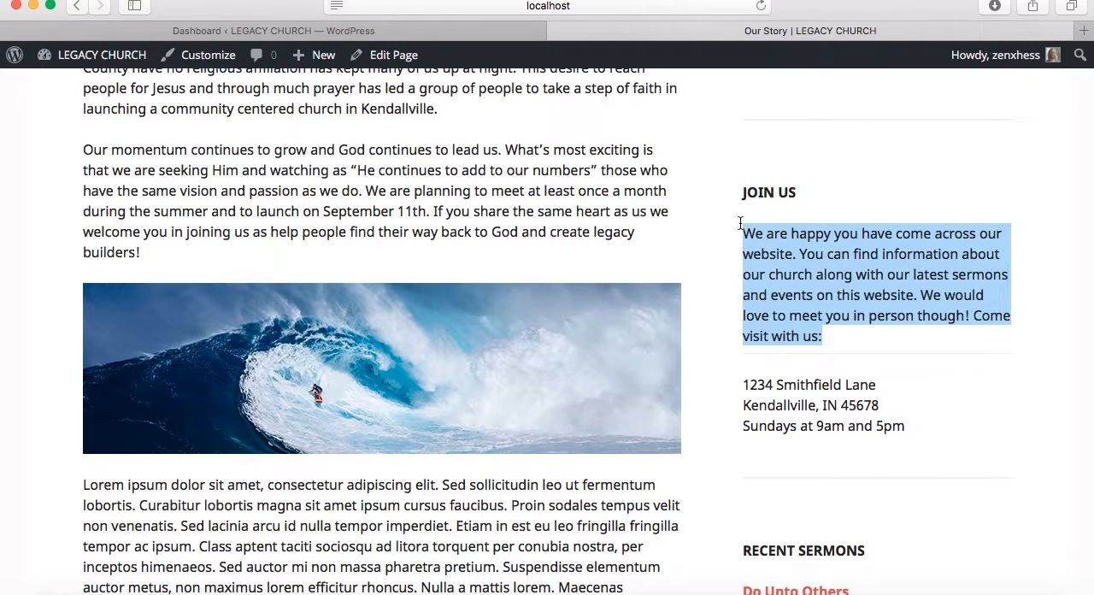
click(480, 125)
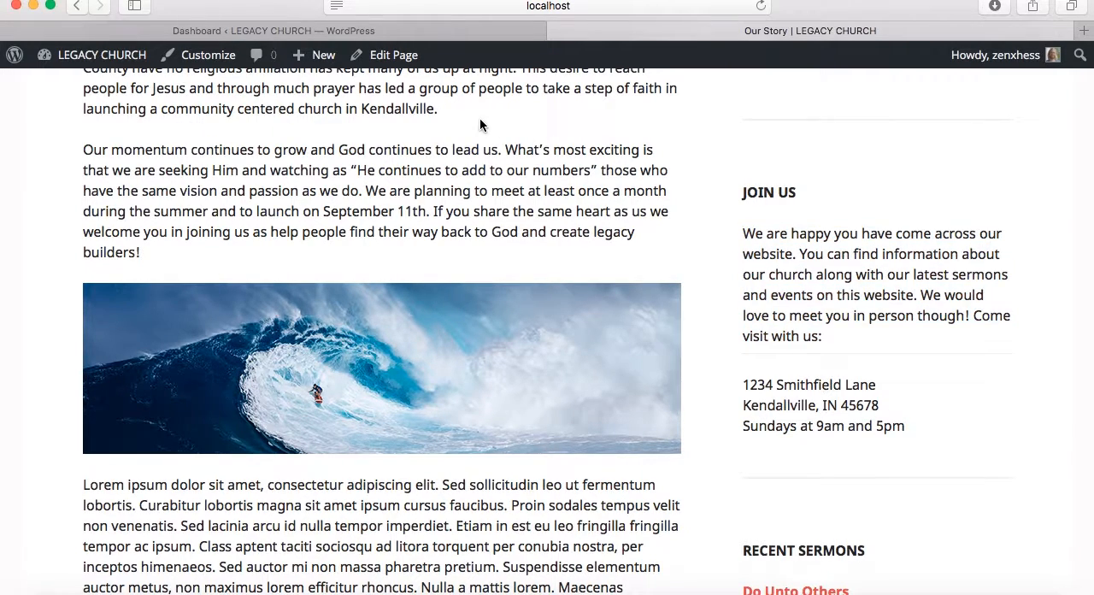
Go to the site's widget settings and open the Join Us text widget in the Sidebar area for editing
click(443, 34)
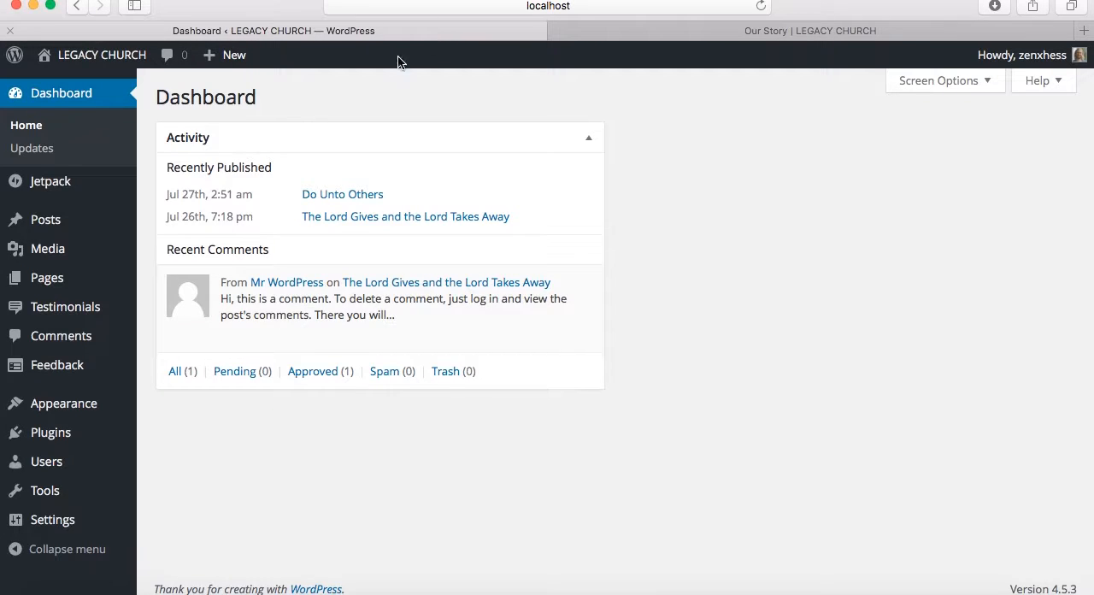
mouse_move(97, 408)
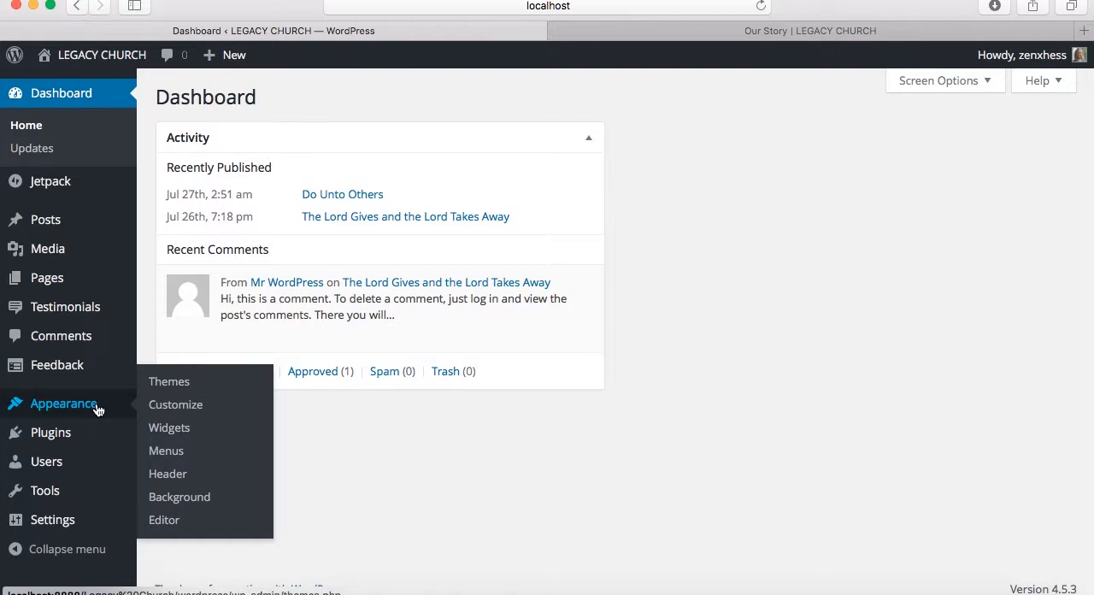
click(157, 429)
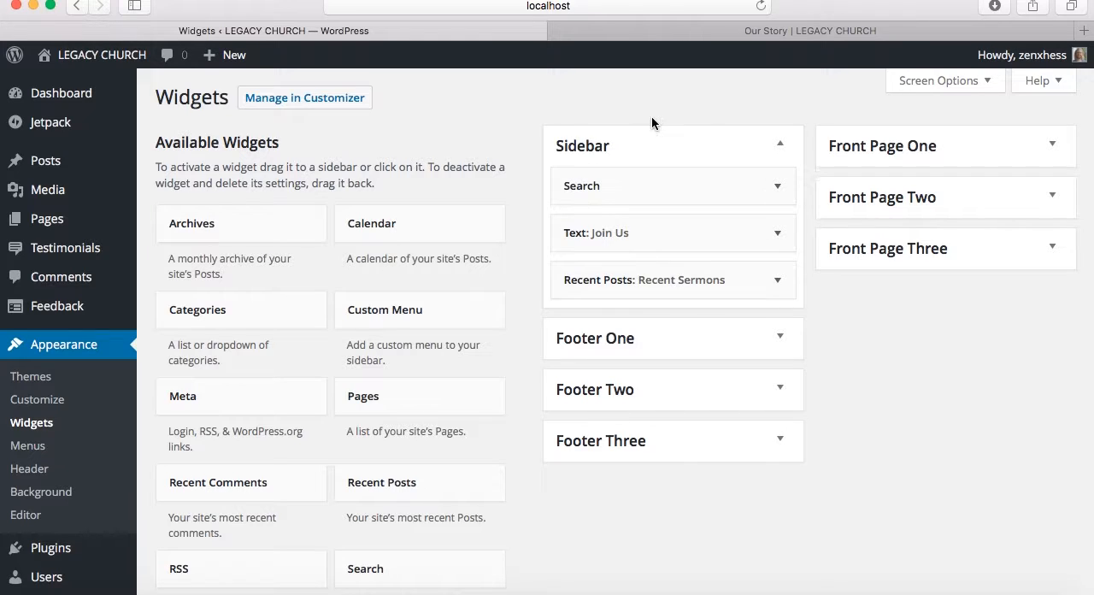
click(732, 32)
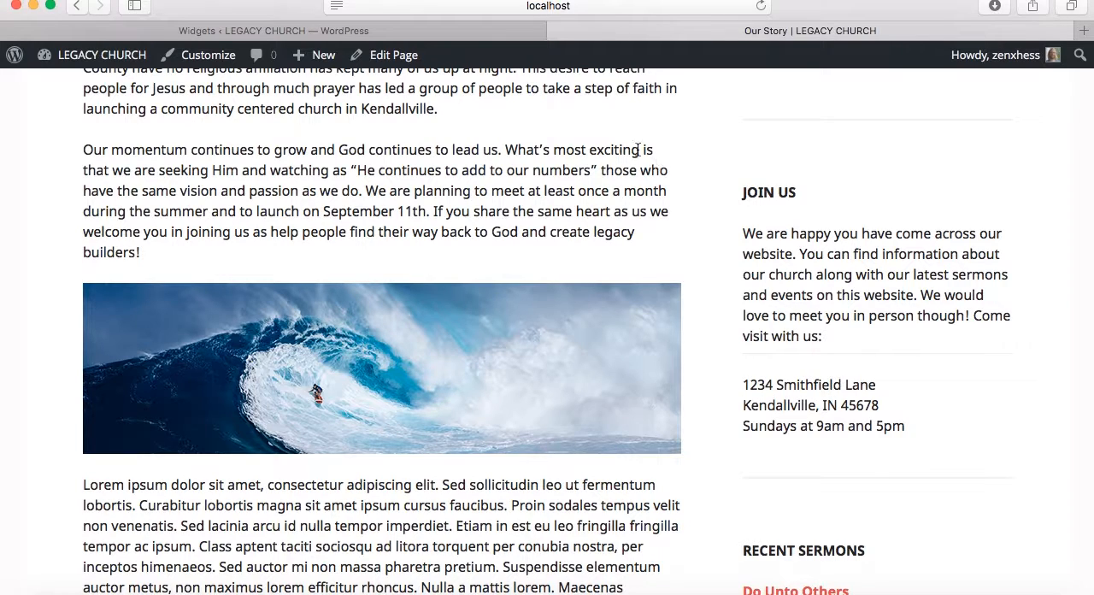
click(491, 32)
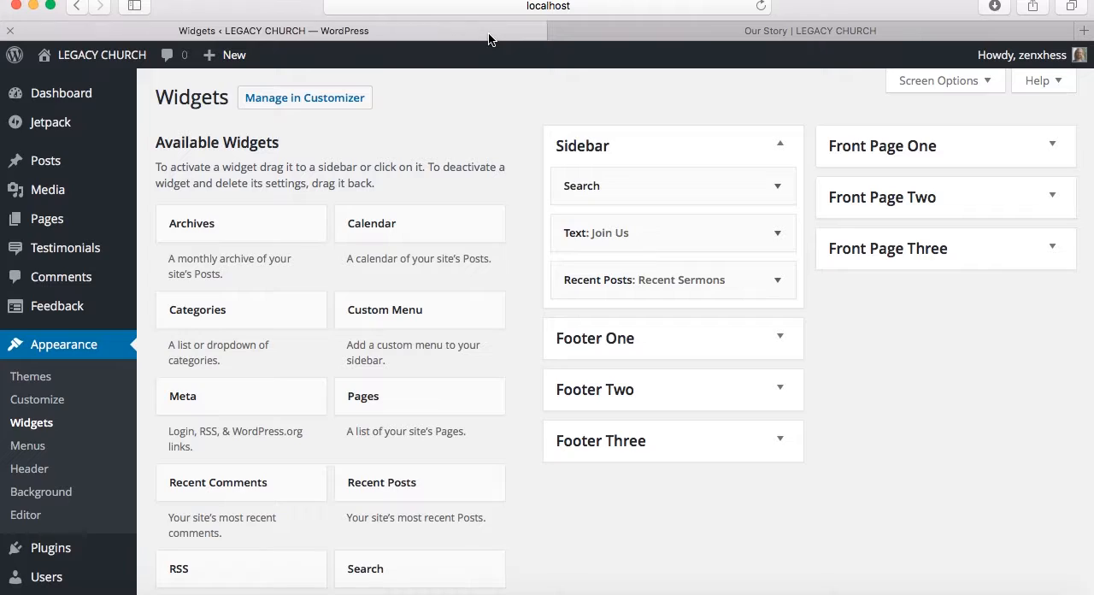
click(652, 245)
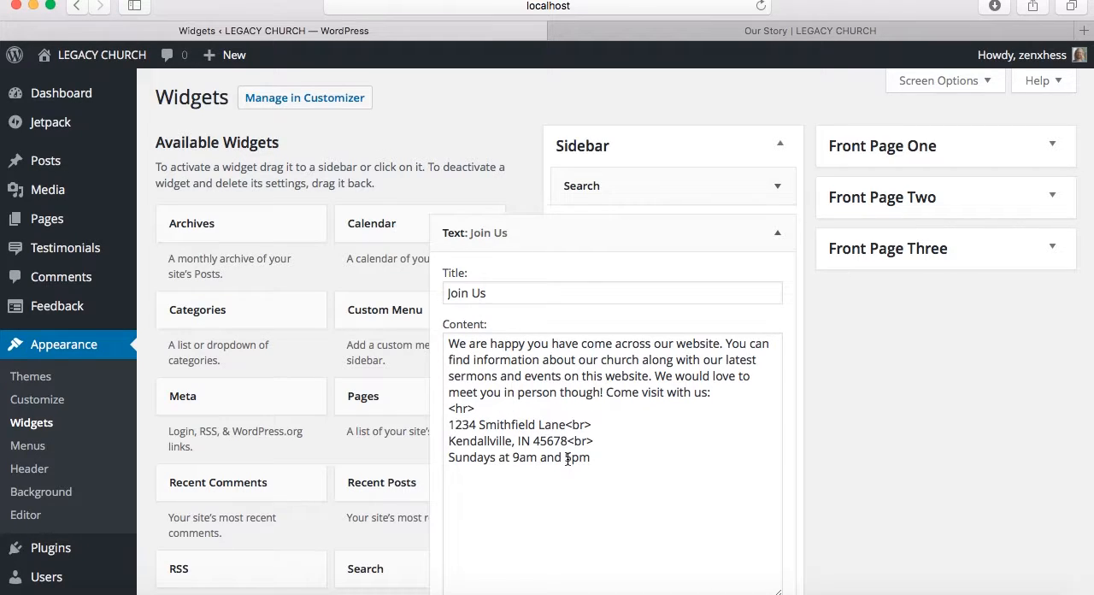
Compare the <hr> tag in the Join Us widget's content with the divider between introduction and address on the live page
click(510, 408)
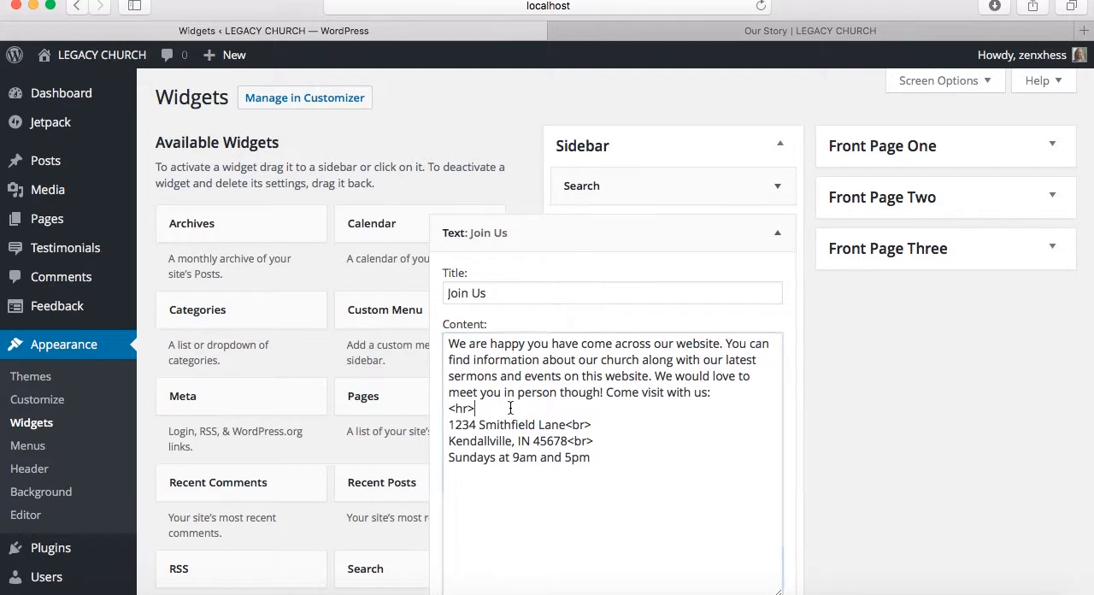
drag(510, 408, 443, 408)
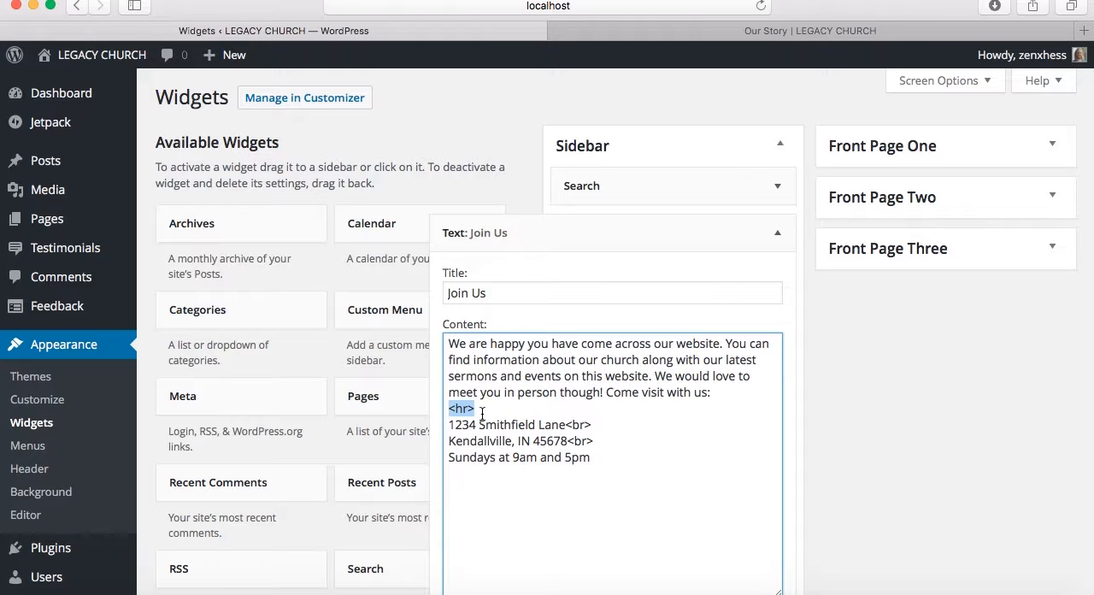
click(482, 412)
click(709, 31)
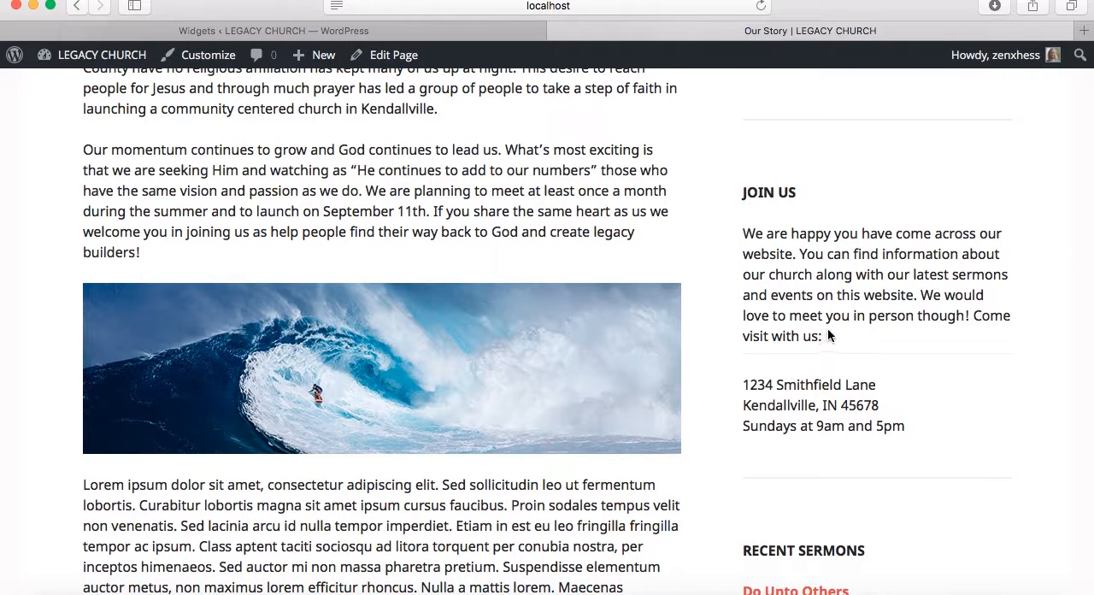
drag(824, 337, 761, 241)
drag(743, 385, 833, 426)
click(438, 36)
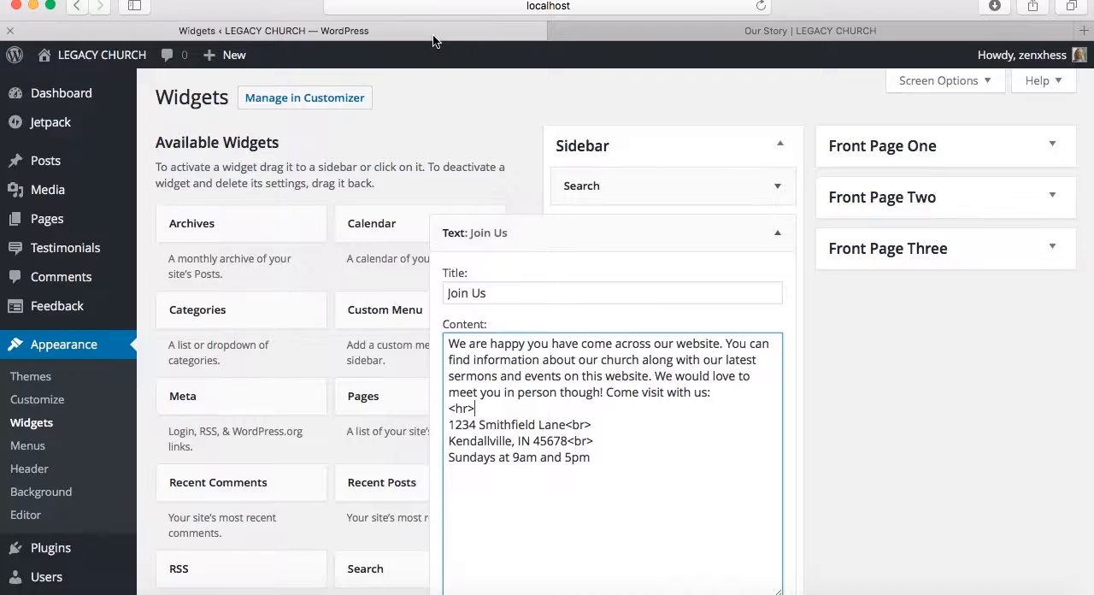
Replace the street name in the Join Us content, append <br> and the line "We hope to see you there!", and save the widget
double_click(500, 430)
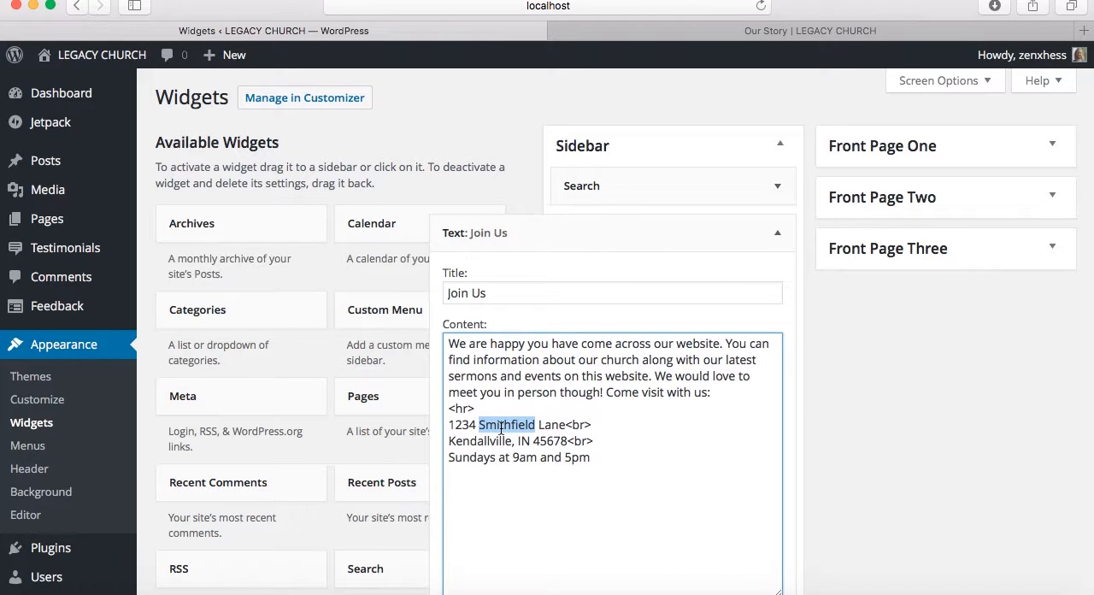
text(Jacksonville)
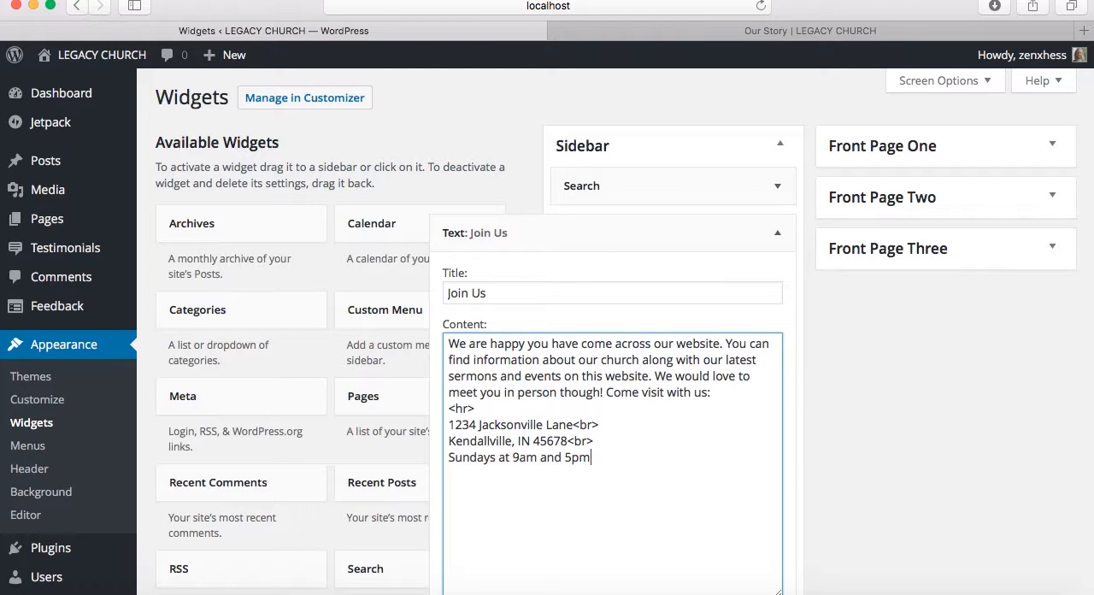
text(br>)
key(Return)
text(We hope to see you there!)
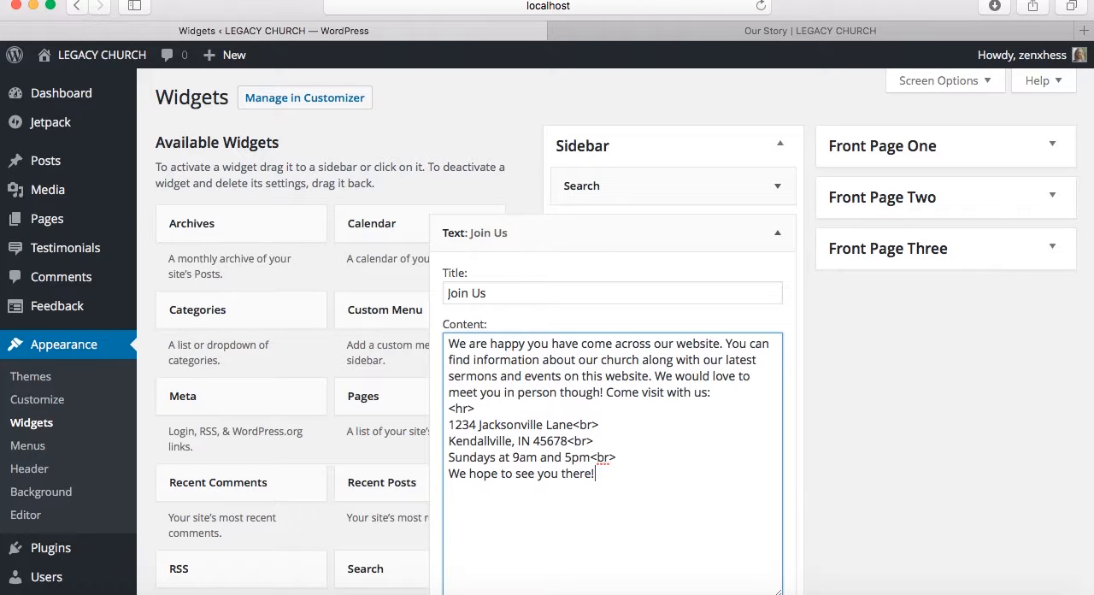
scroll(923, 367, down, 3)
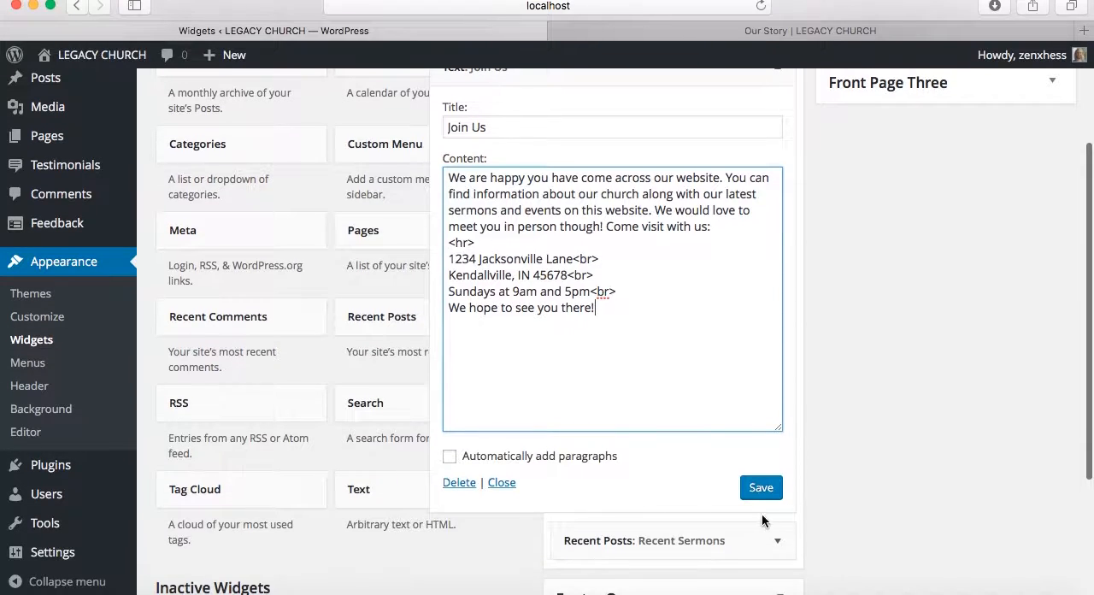
click(756, 498)
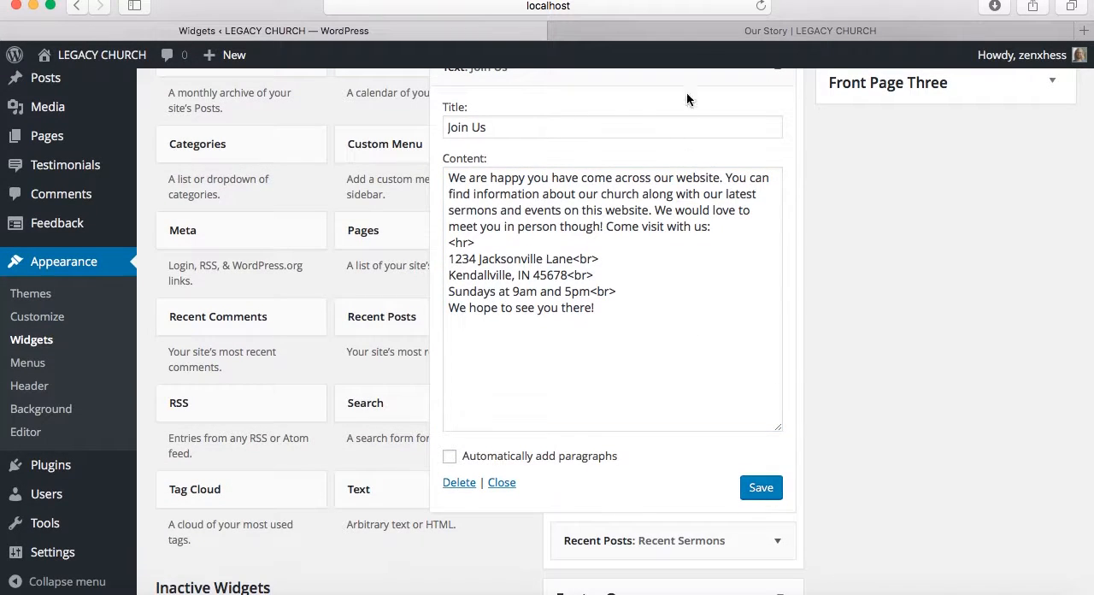
Reload the live Our Story page and check the edited address and closing line in the Join Us sidebar section
click(699, 34)
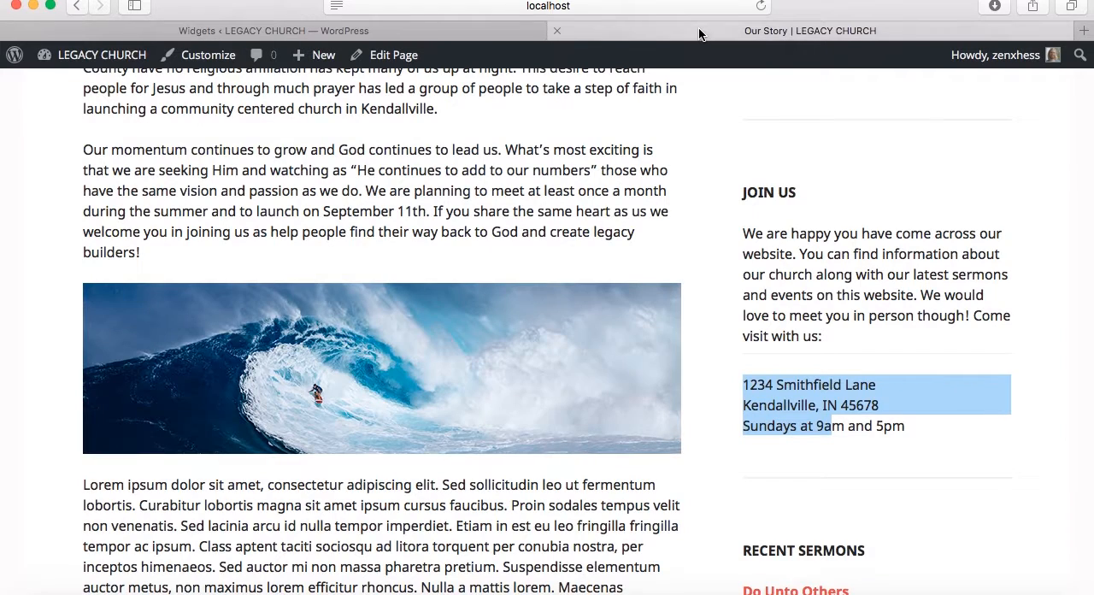
click(758, 6)
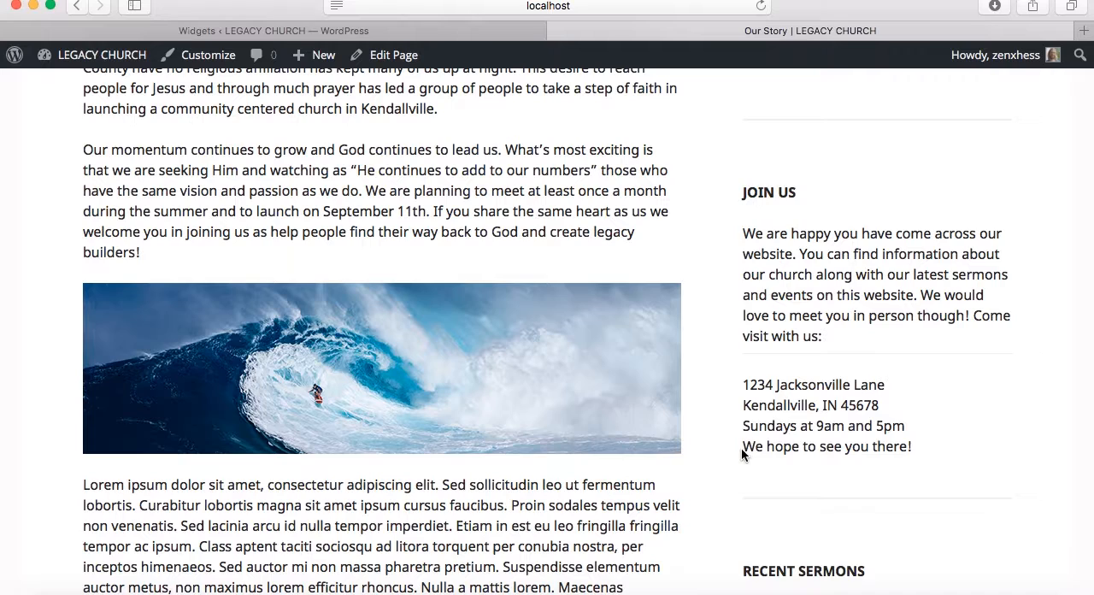
drag(743, 451, 899, 460)
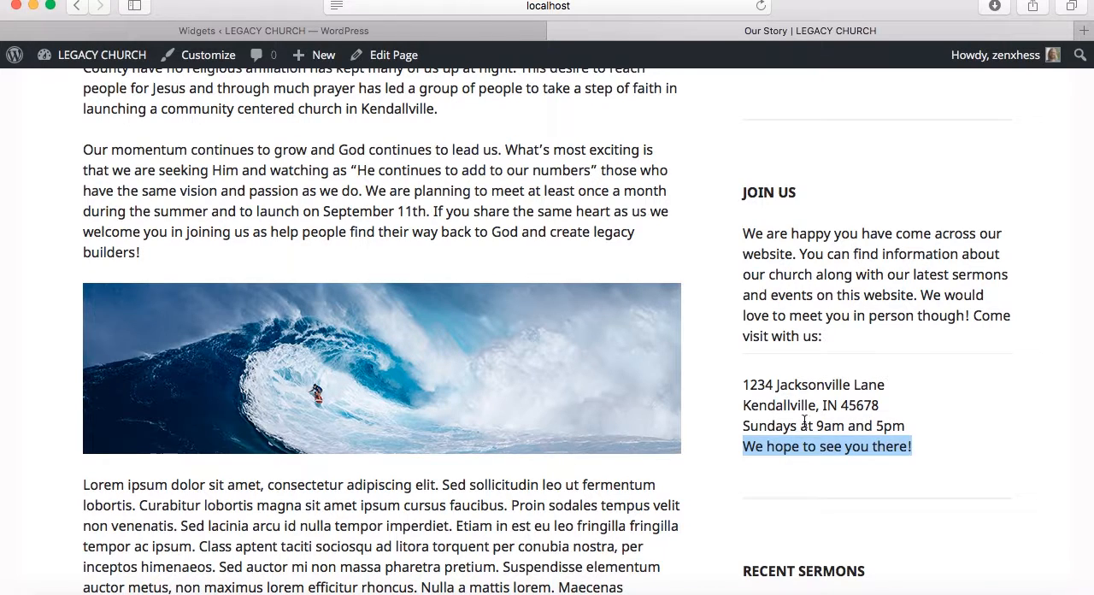
Insert an empty line above "We hope to see you there!" in the Join Us content, save the widget, and reload the live page
click(390, 32)
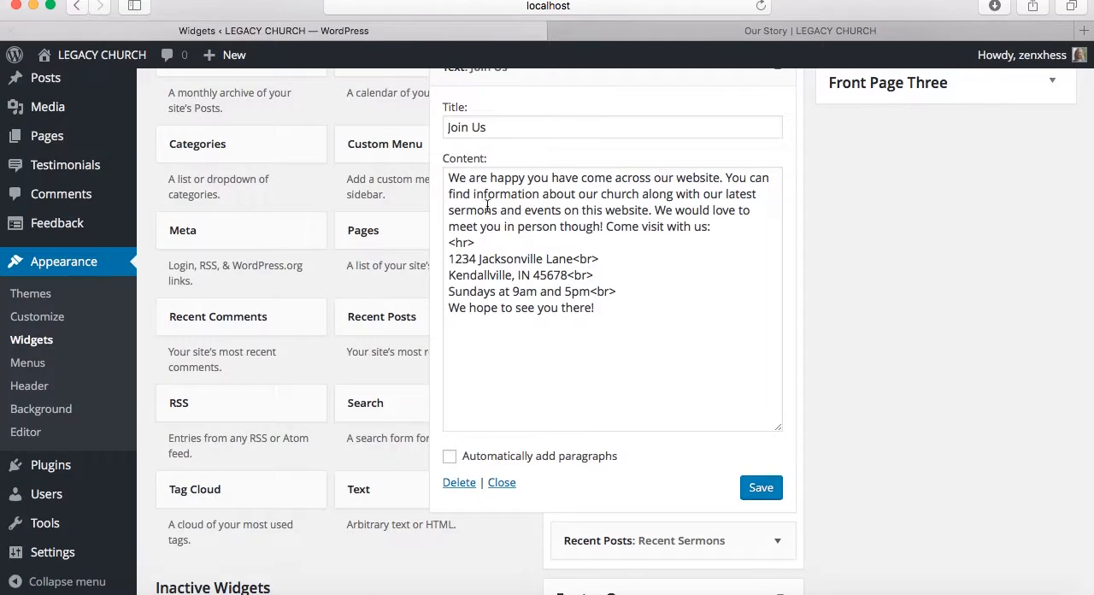
click(621, 292)
key(Return)
text(<)
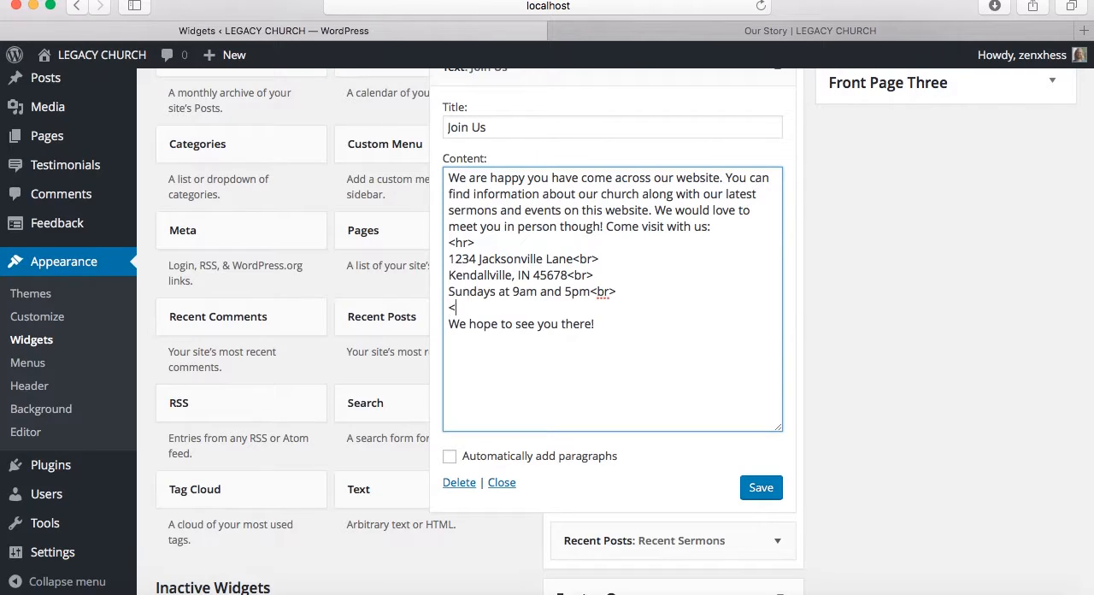
text(vr)
key(BackSpace)
key(BackSpace)
click(761, 488)
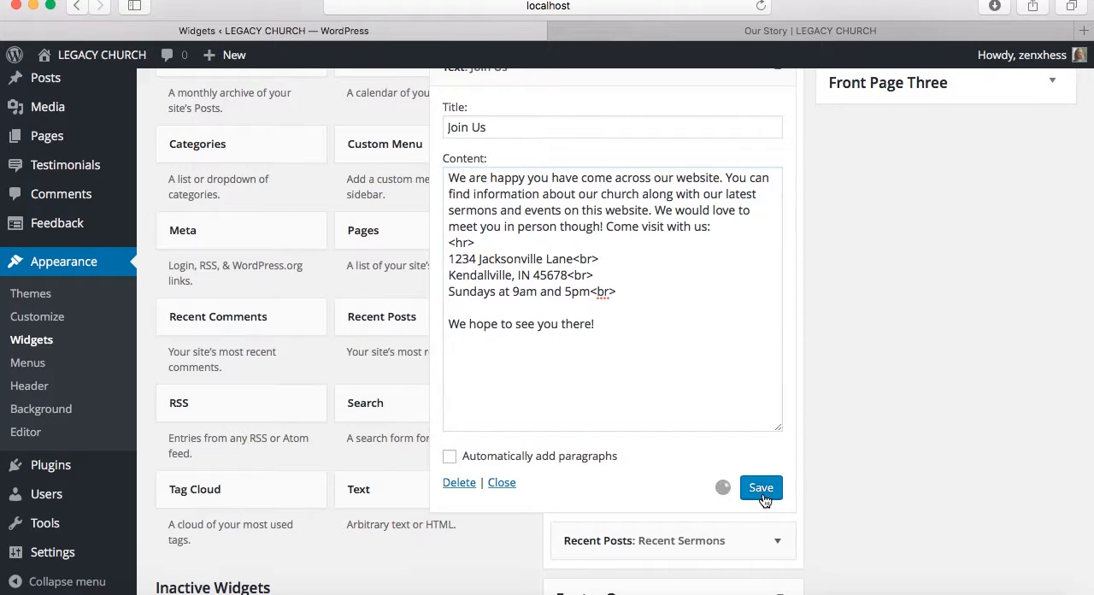
click(742, 35)
click(760, 6)
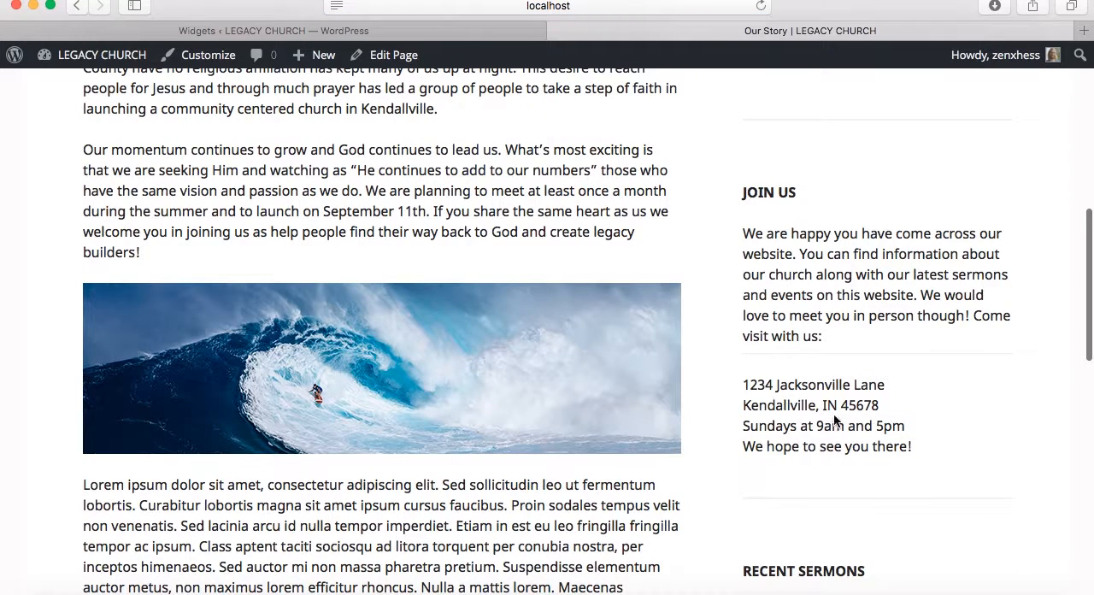
Add an <hr> tag above the closing line in the Join Us content, wrap "hope" in <i> and </i> tags, and save the widget
click(447, 31)
click(486, 311)
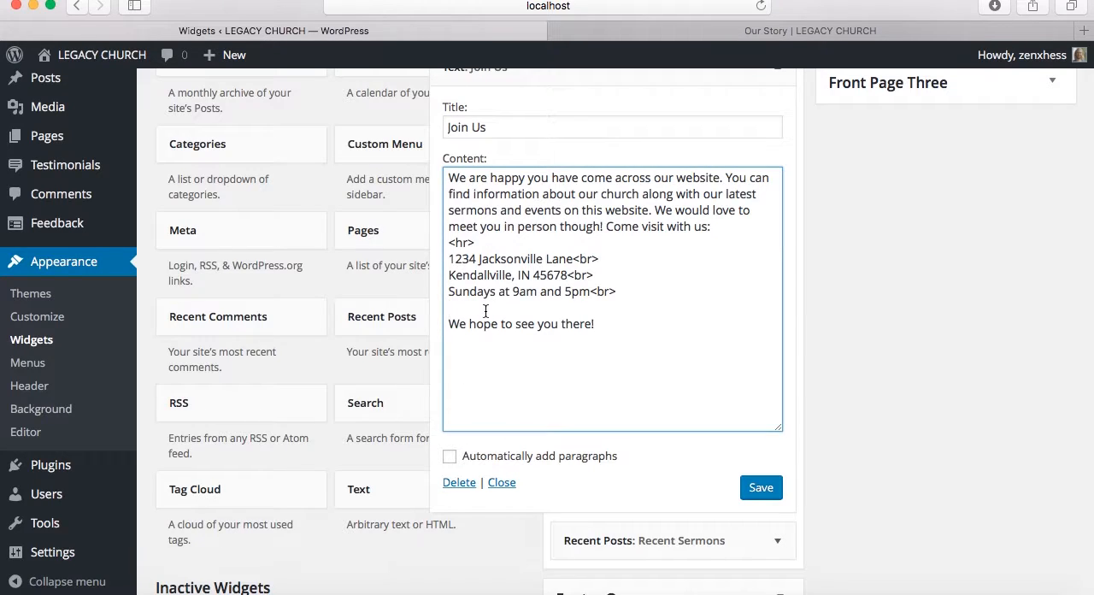
text(<)
text(hr> We )
text(<)
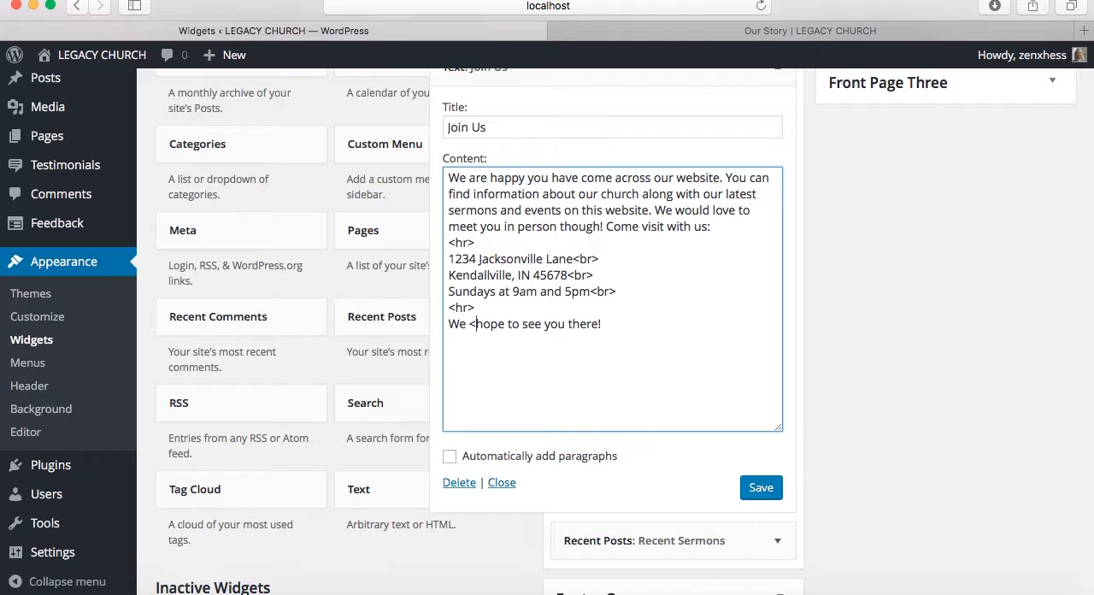
text(i>hope)
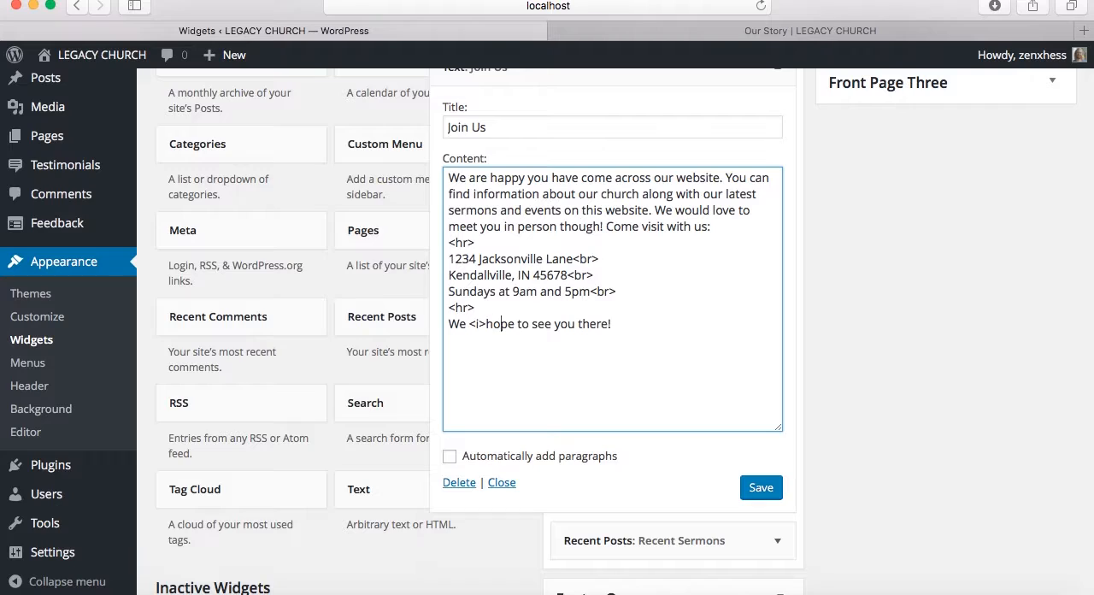
text(<)
text(/i)
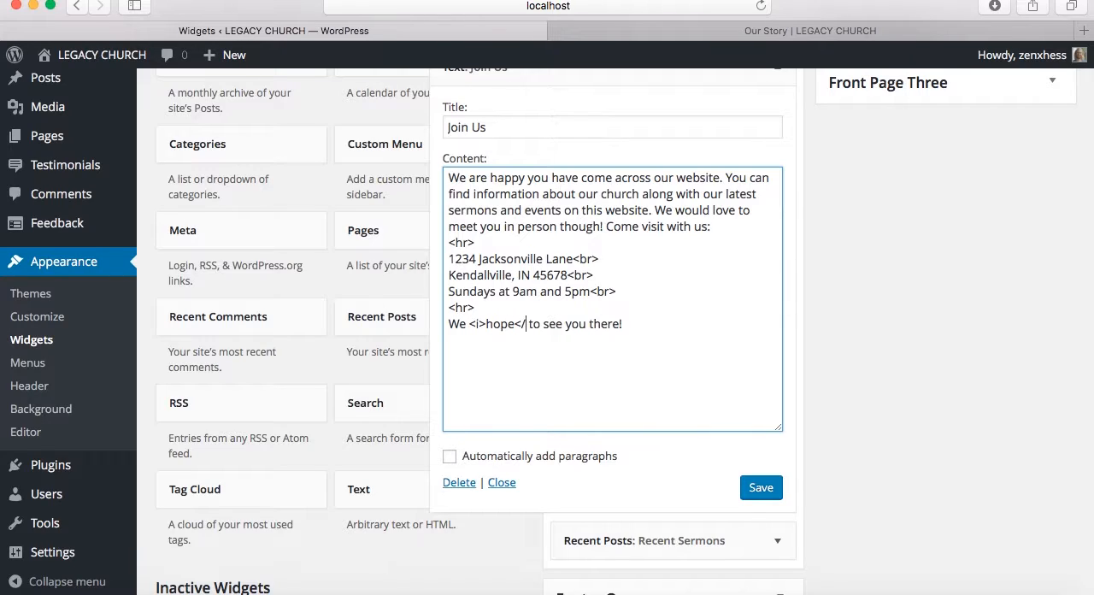
text(>)
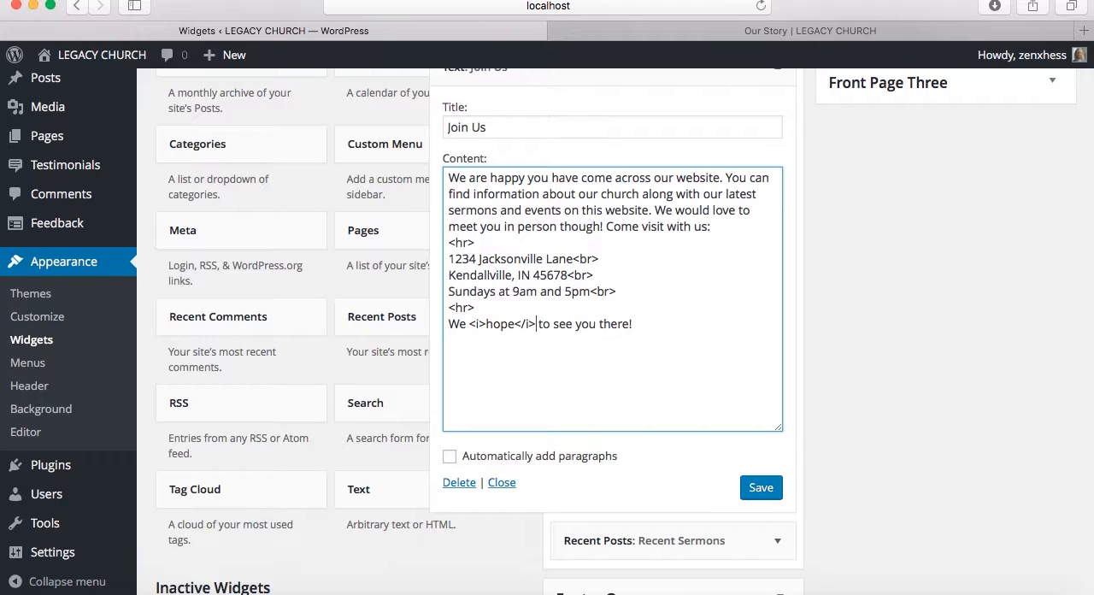
click(760, 487)
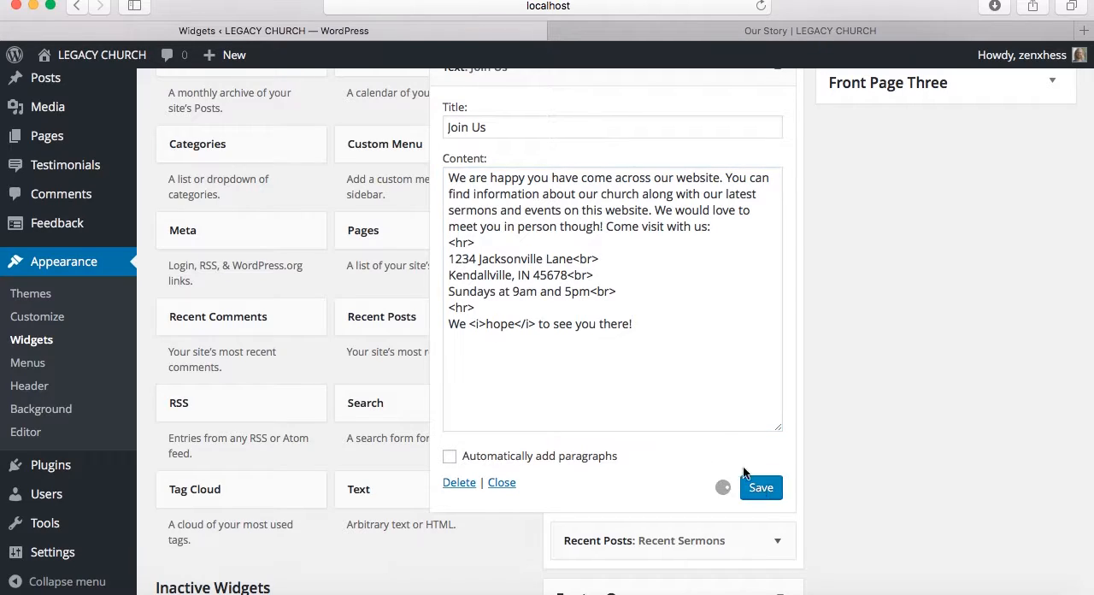
Reload the live Our Story page and check the new divider and the italic "hope" in the Join Us section
click(742, 31)
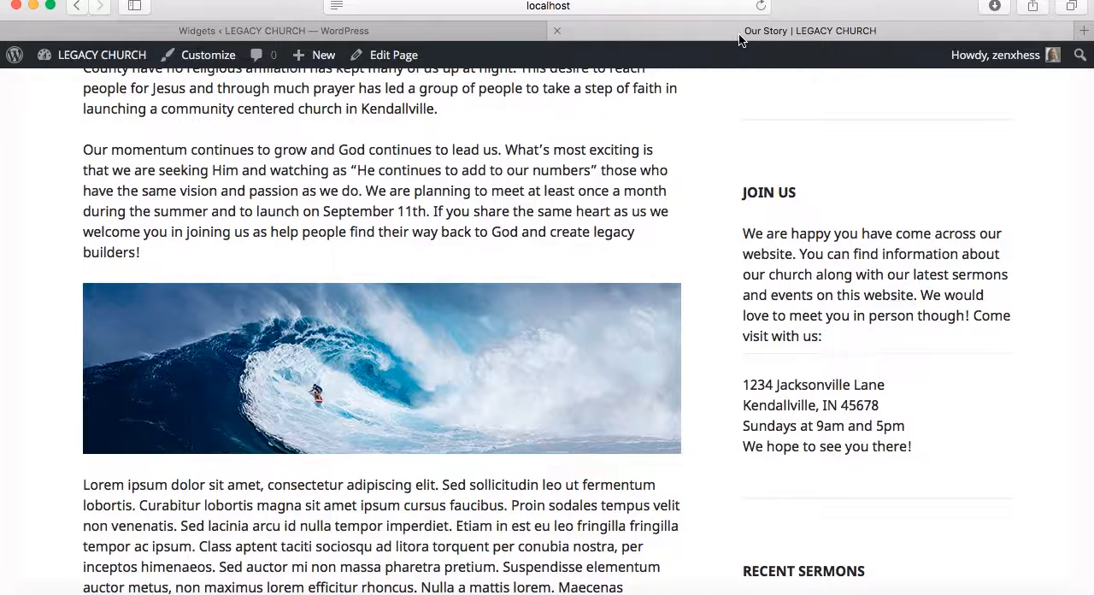
click(760, 7)
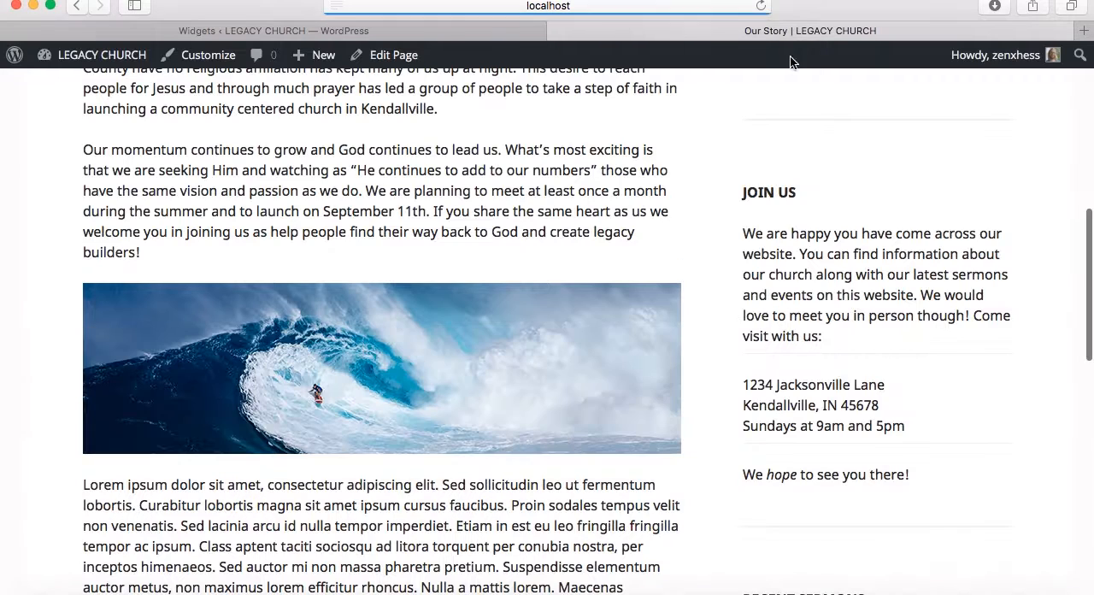
scroll(946, 412, down, 1)
scroll(946, 418, down, 2)
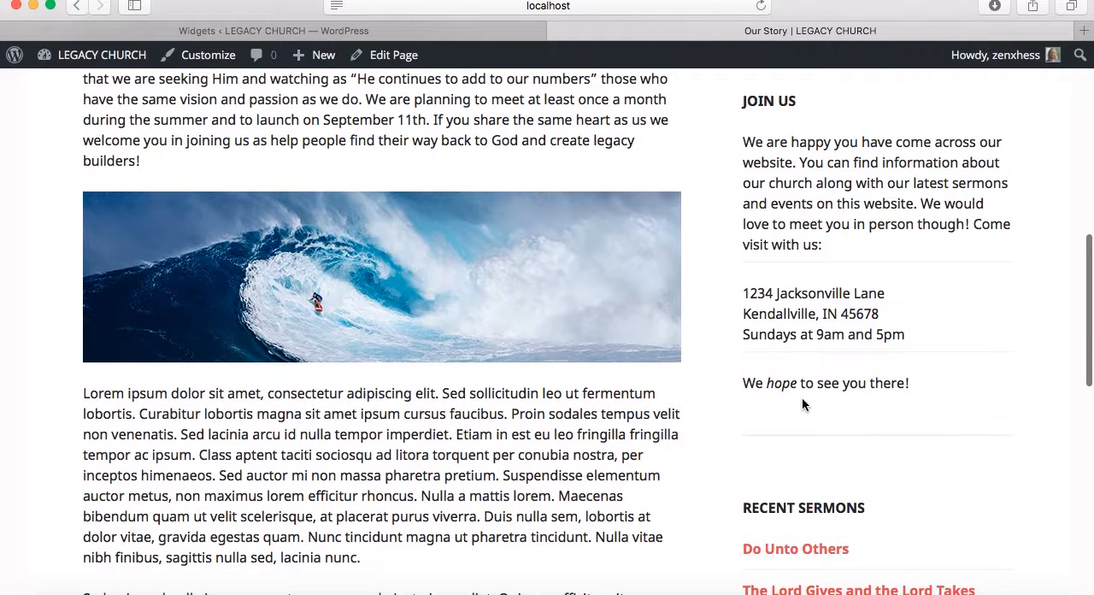
drag(769, 380, 801, 381)
click(833, 412)
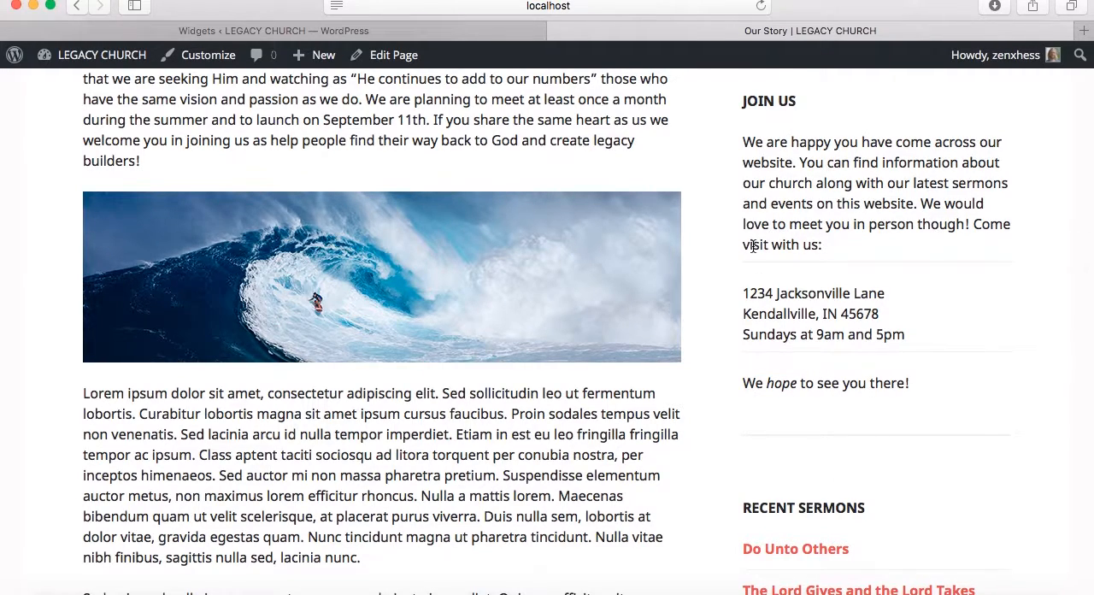
Delete the second <hr> and the "We <i>hope</i> to see you there!" line from the Join Us content, save, and collapse the widget
click(458, 40)
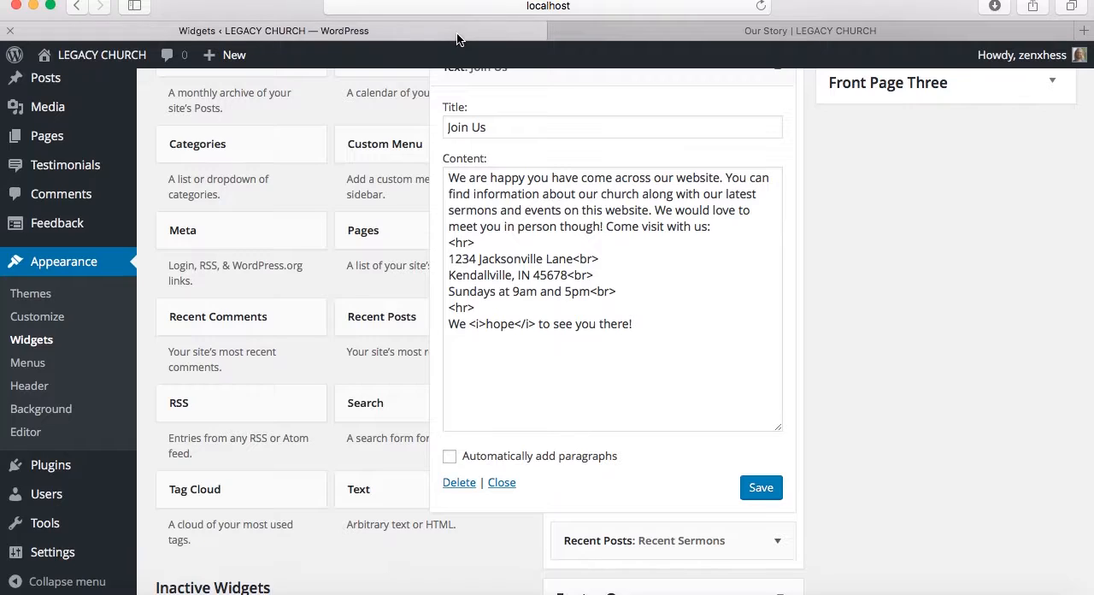
drag(647, 325, 445, 308)
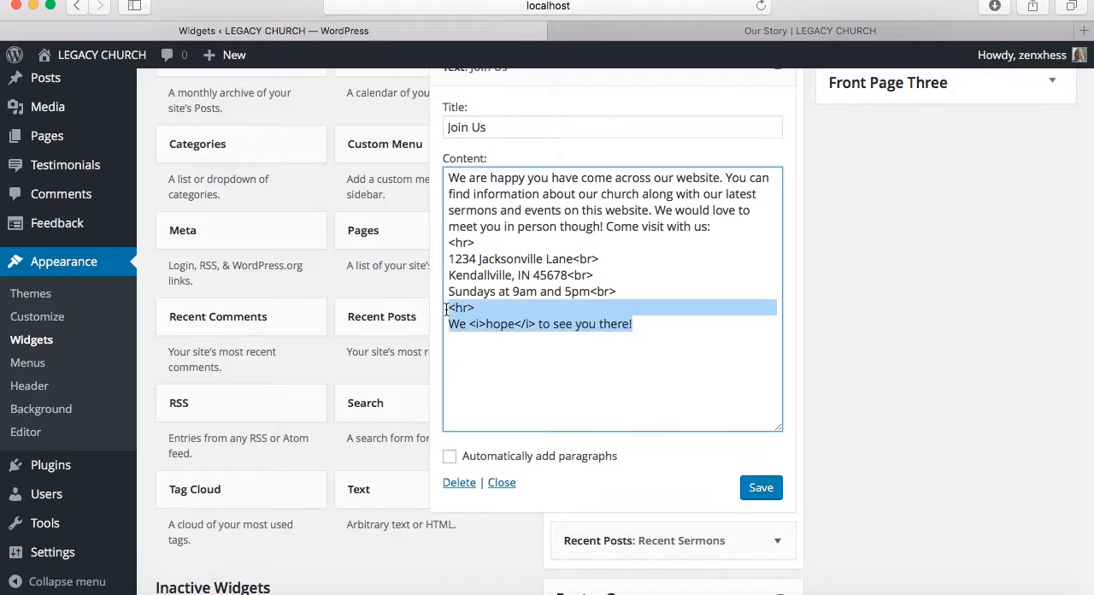
key(BackSpace)
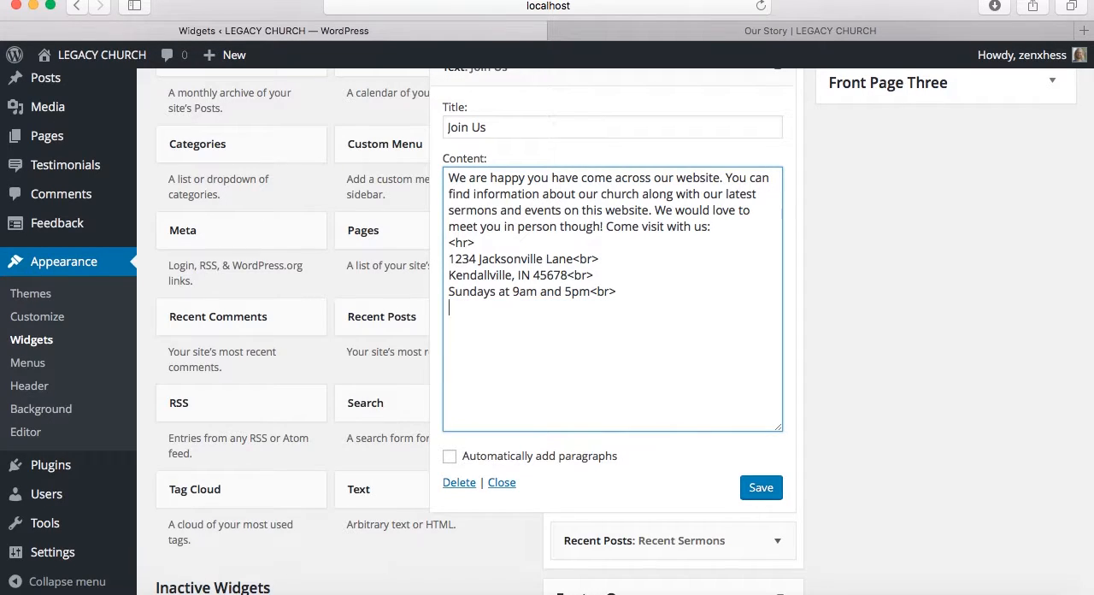
click(770, 492)
scroll(740, 268, up, 3)
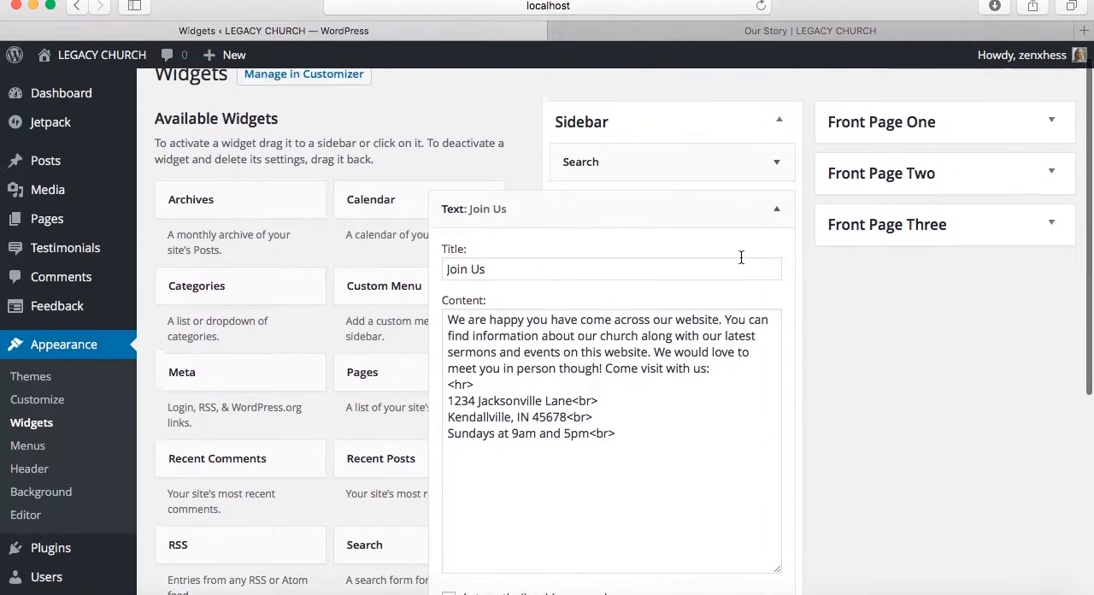
click(784, 228)
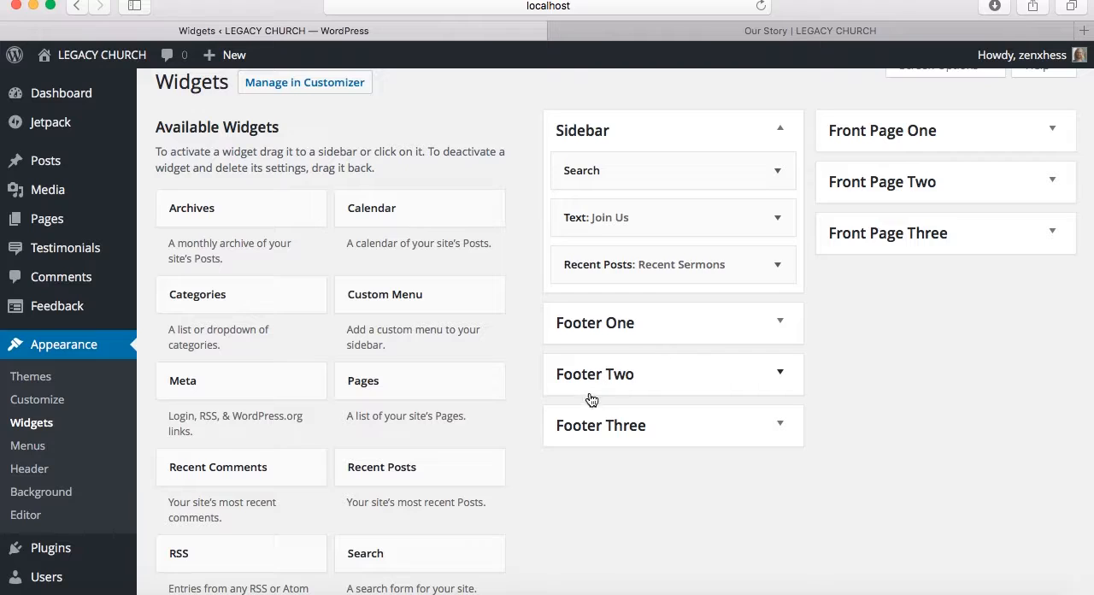
Add a Tag Cloud widget below Recent Sermons in the Sidebar, titled "Sermons by Topic" with the Tags taxonomy, and save it
scroll(505, 432, down, 3)
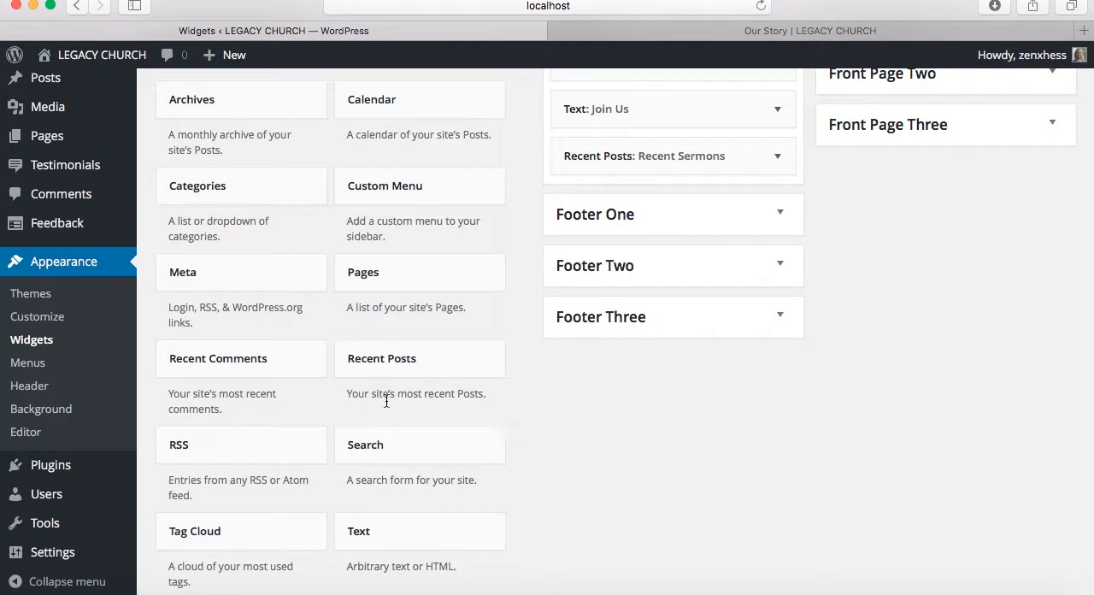
scroll(329, 470, down, 2)
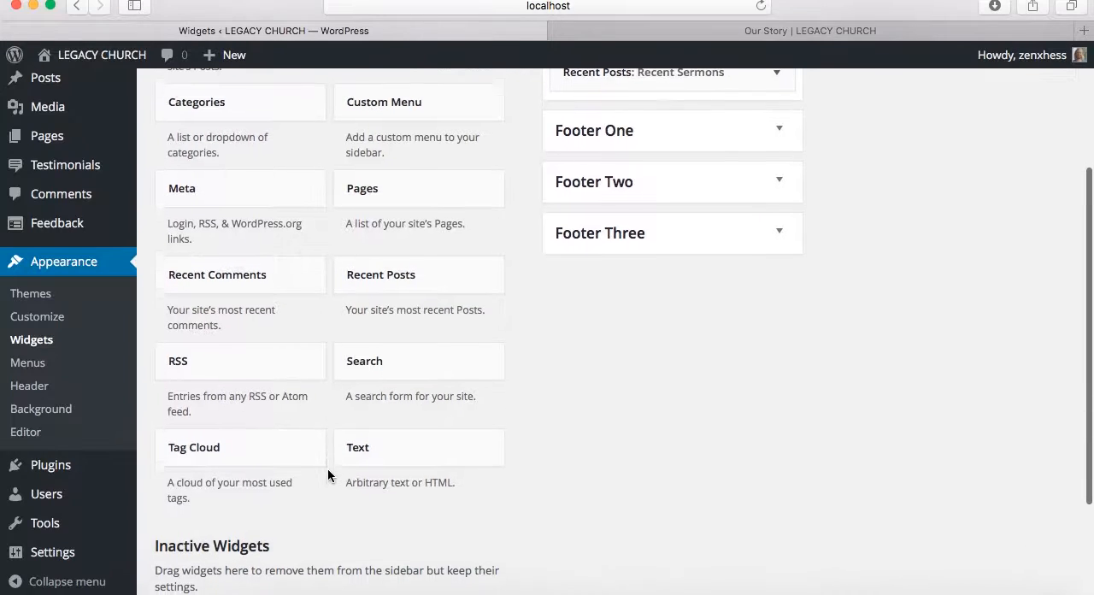
drag(738, 228, 698, 289)
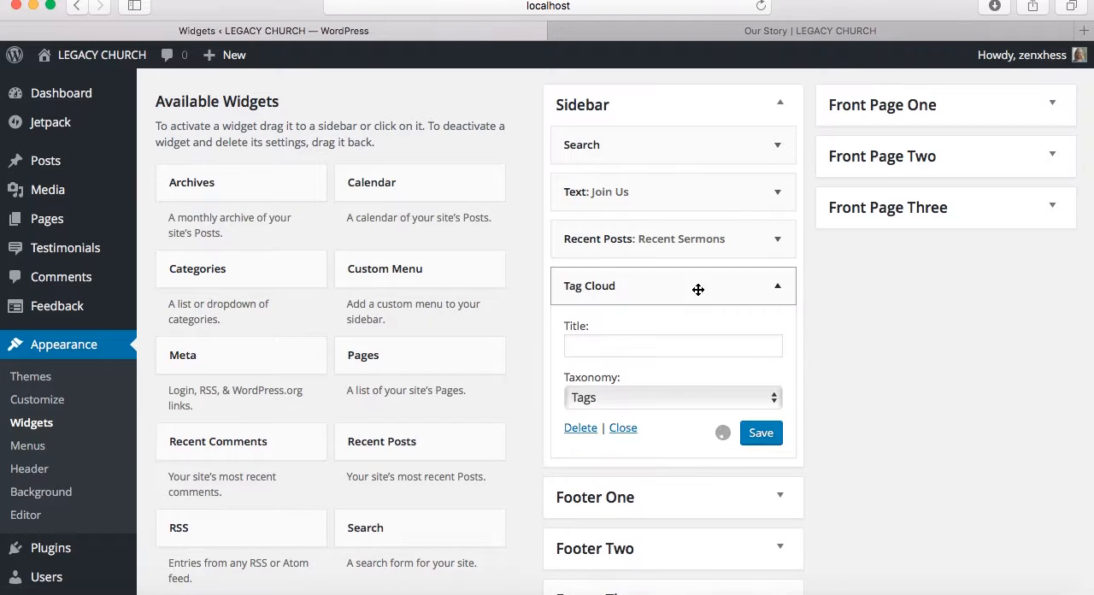
click(687, 340)
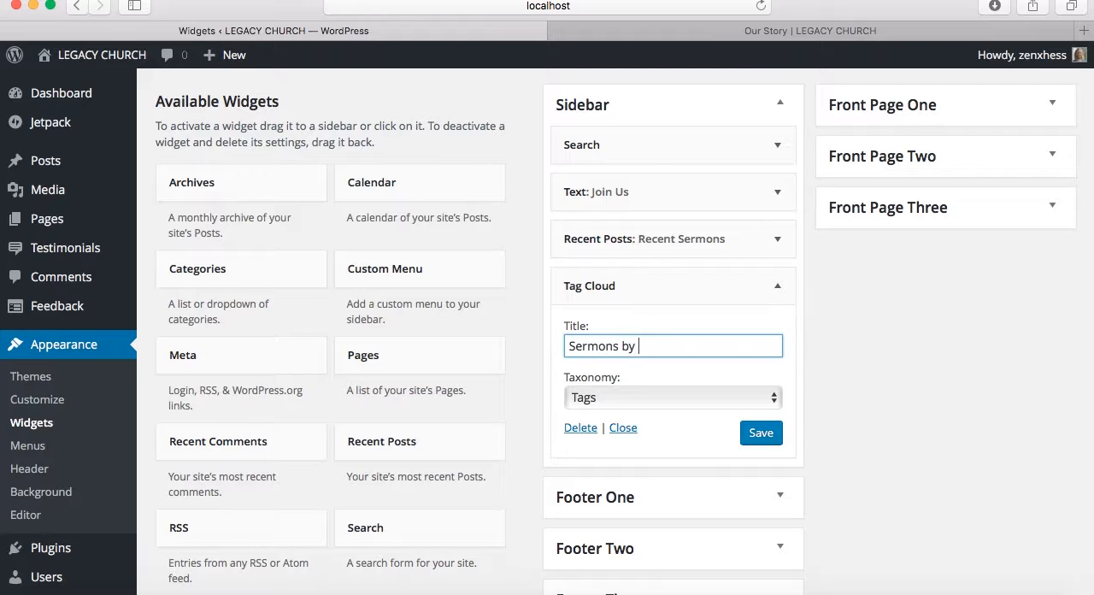
click(700, 398)
click(698, 399)
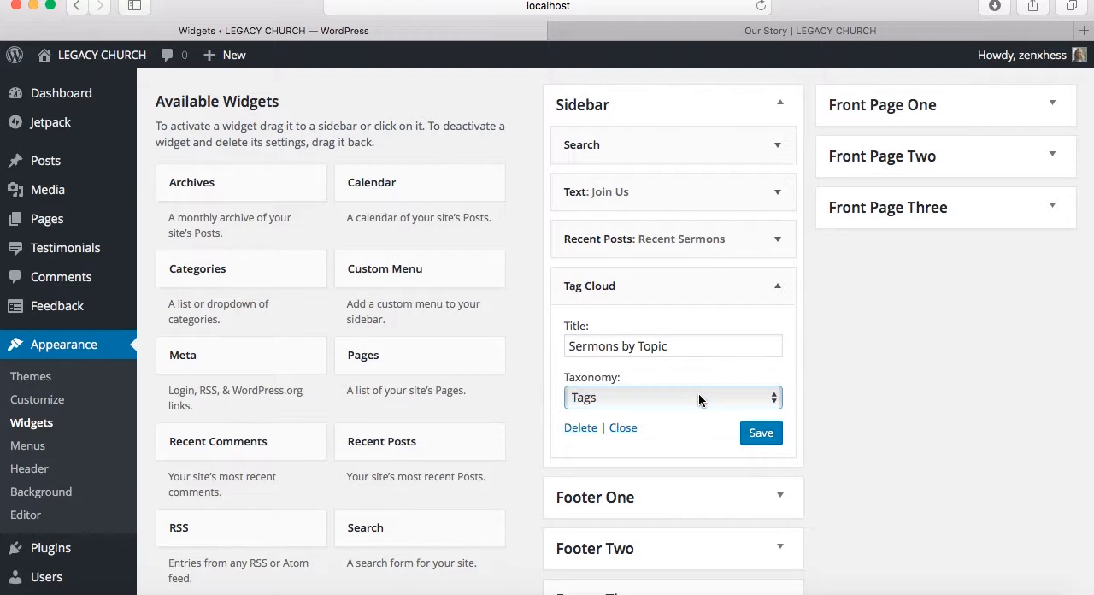
click(761, 437)
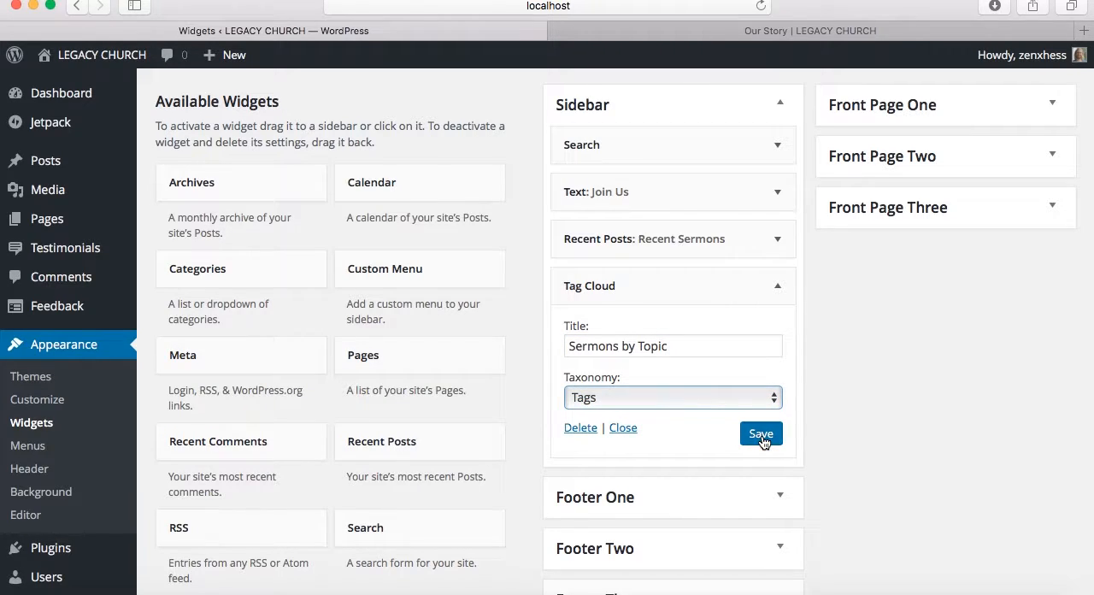
Reload the live Our Story page and examine the Sermons by Topic tags at the end of the sidebar
click(750, 33)
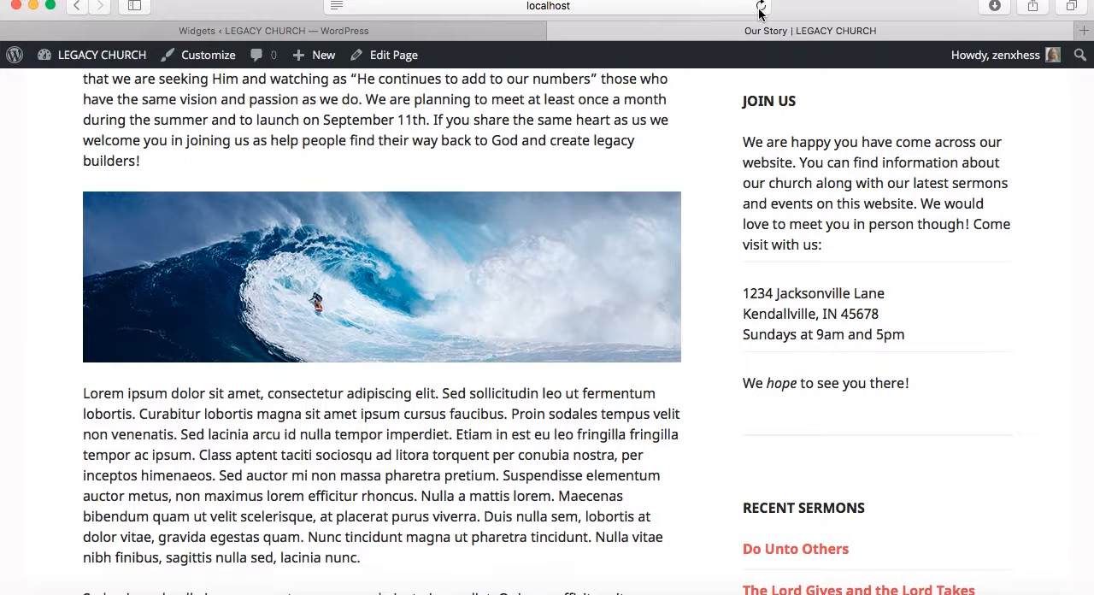
click(760, 6)
scroll(873, 230, down, 1)
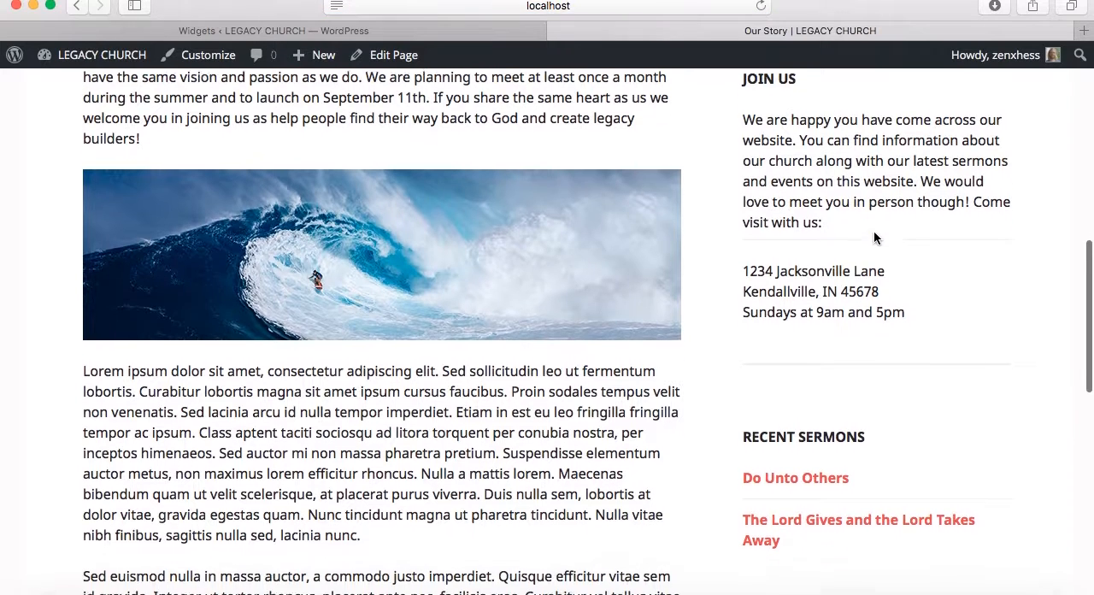
scroll(972, 302, down, 7)
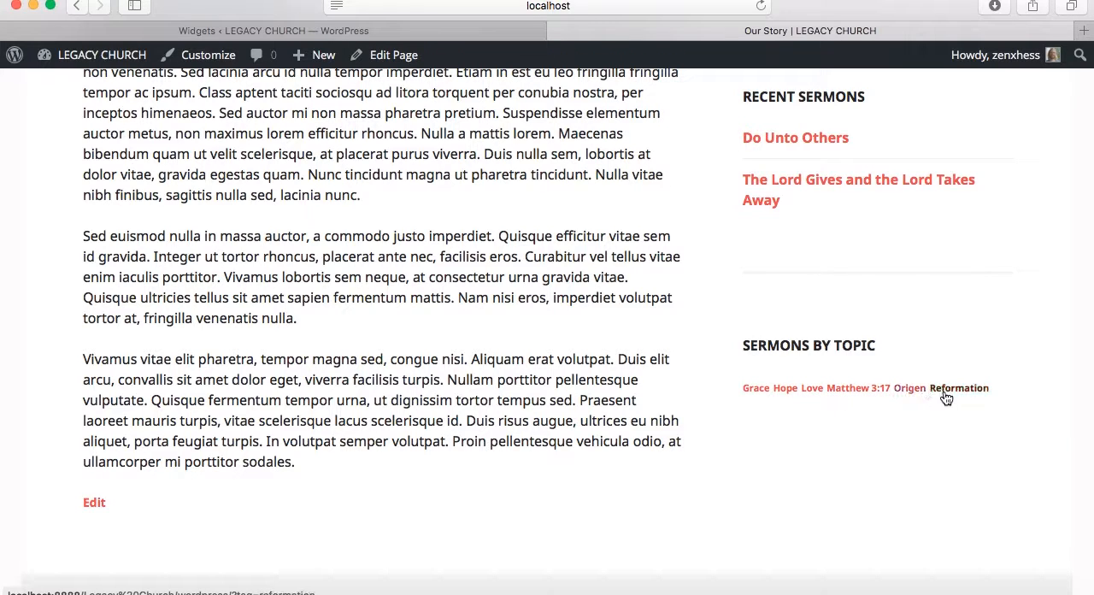
Open the Sermons page from the site's Resources navigation and highlight the introductory text of the Do Unto Others sermon
scroll(1017, 373, up, 5)
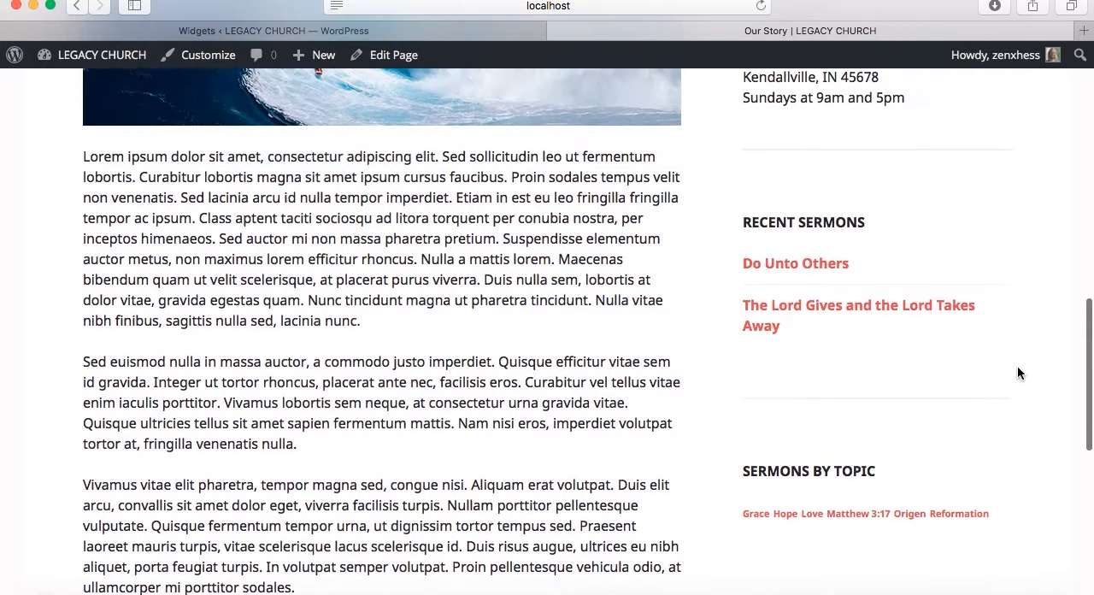
scroll(1017, 372, up, 5)
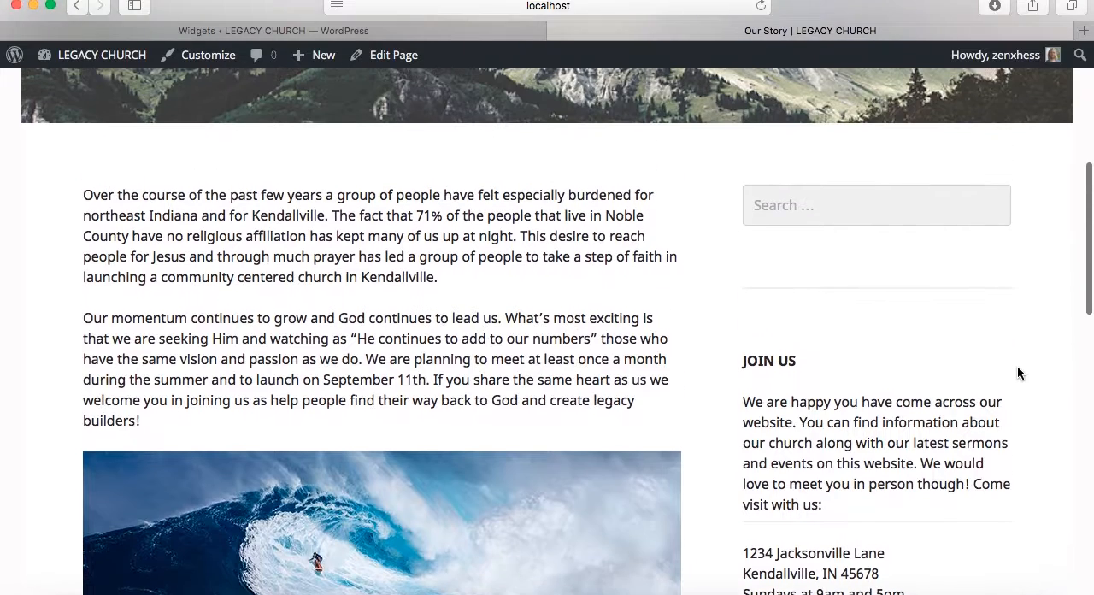
scroll(840, 331, up, 7)
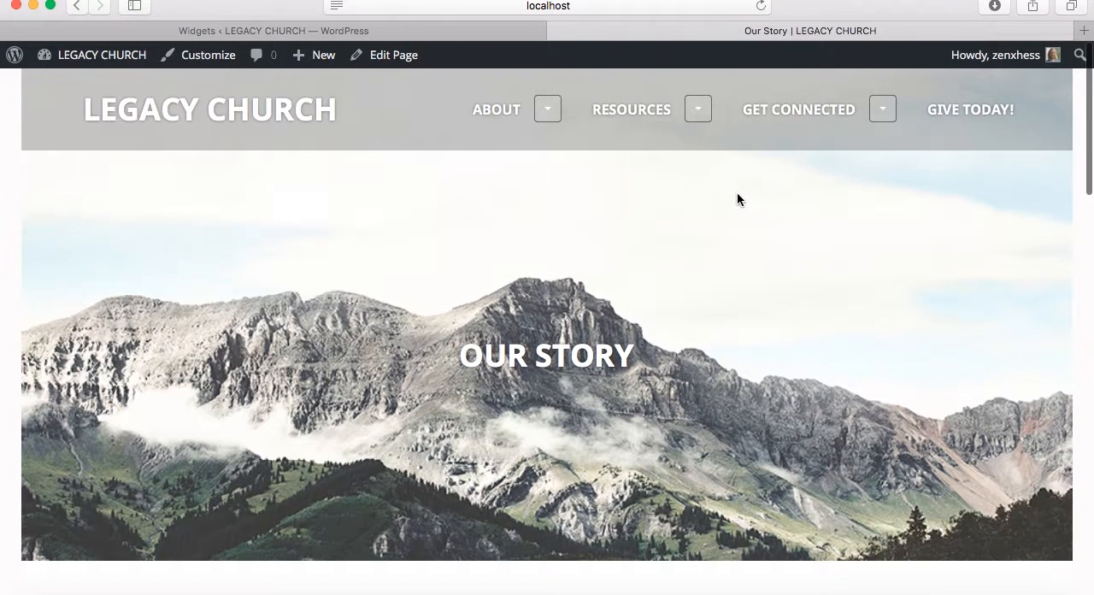
click(698, 115)
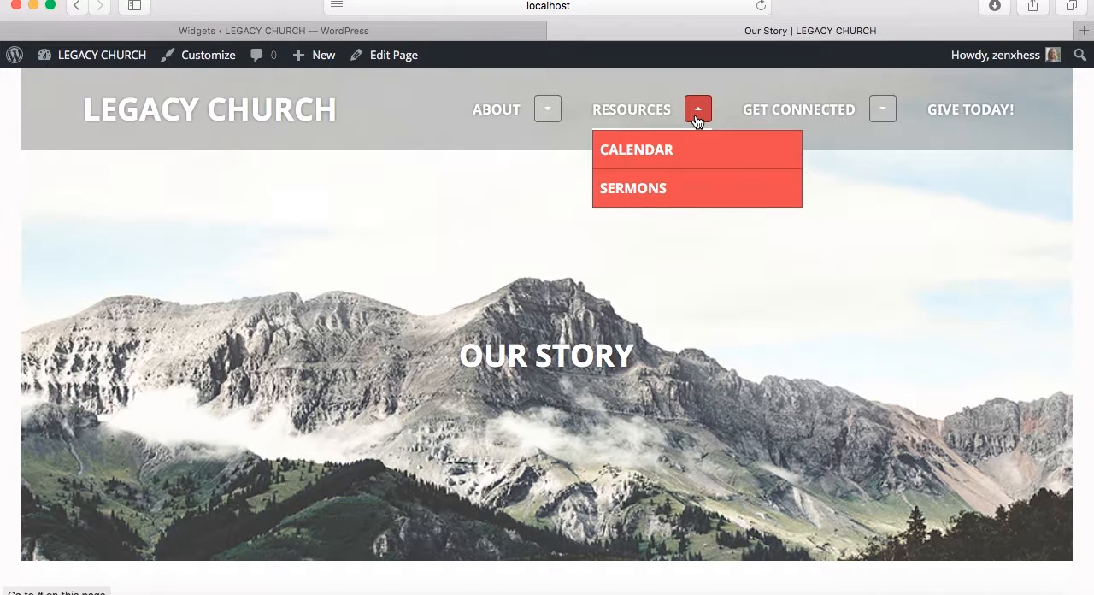
click(667, 191)
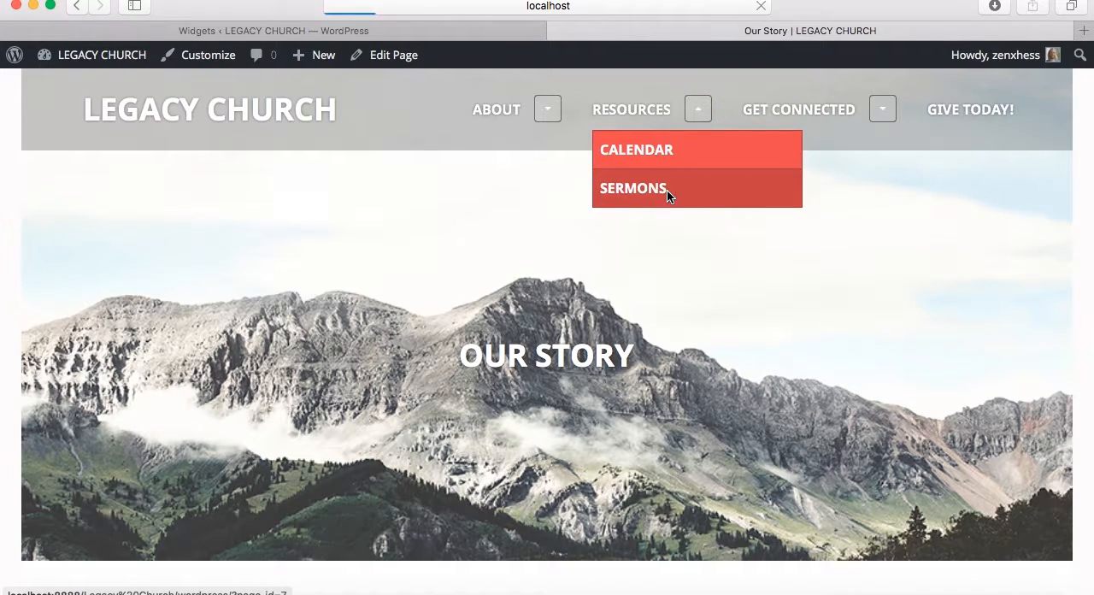
scroll(667, 189, down, 2)
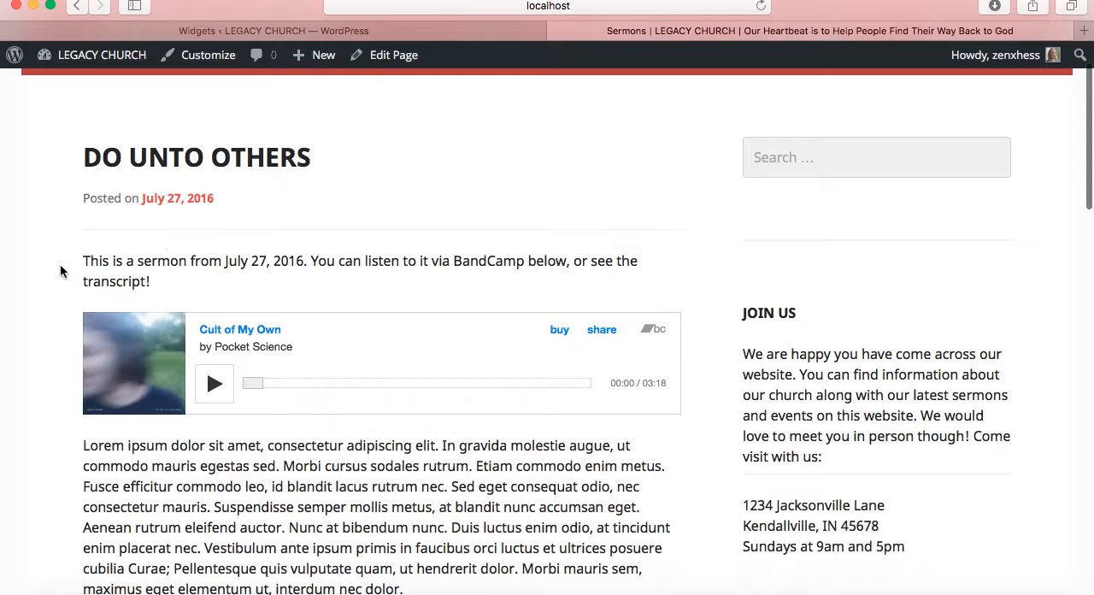
scroll(60, 271, down, 1)
drag(84, 237, 271, 245)
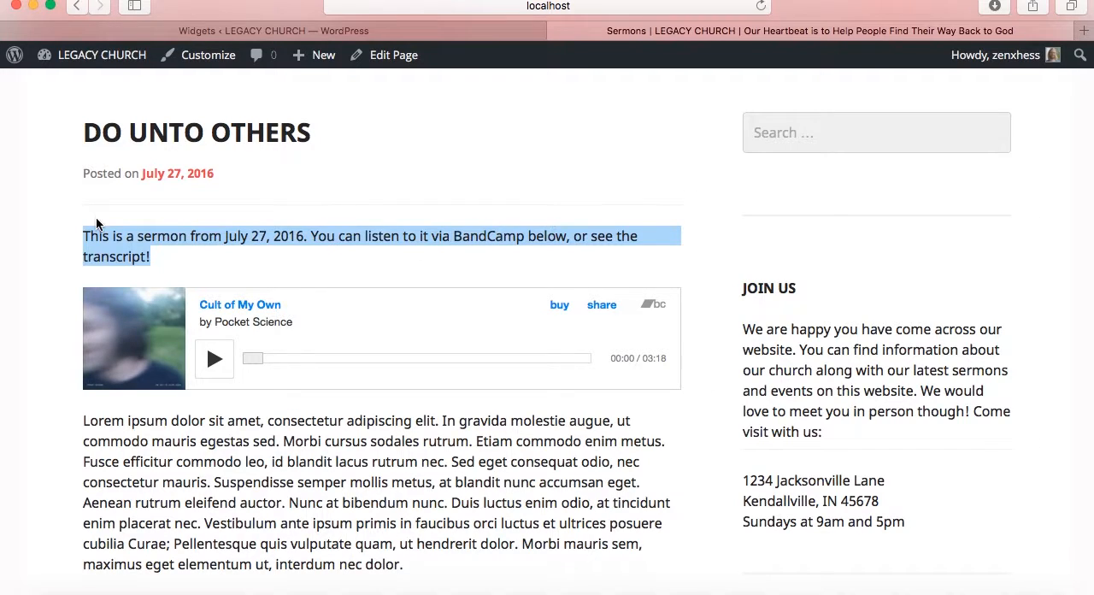
Clear the text highlight, open the full Do Unto Others sermon through its Continue Reading link, and examine the embedded audio player and transcript
click(60, 240)
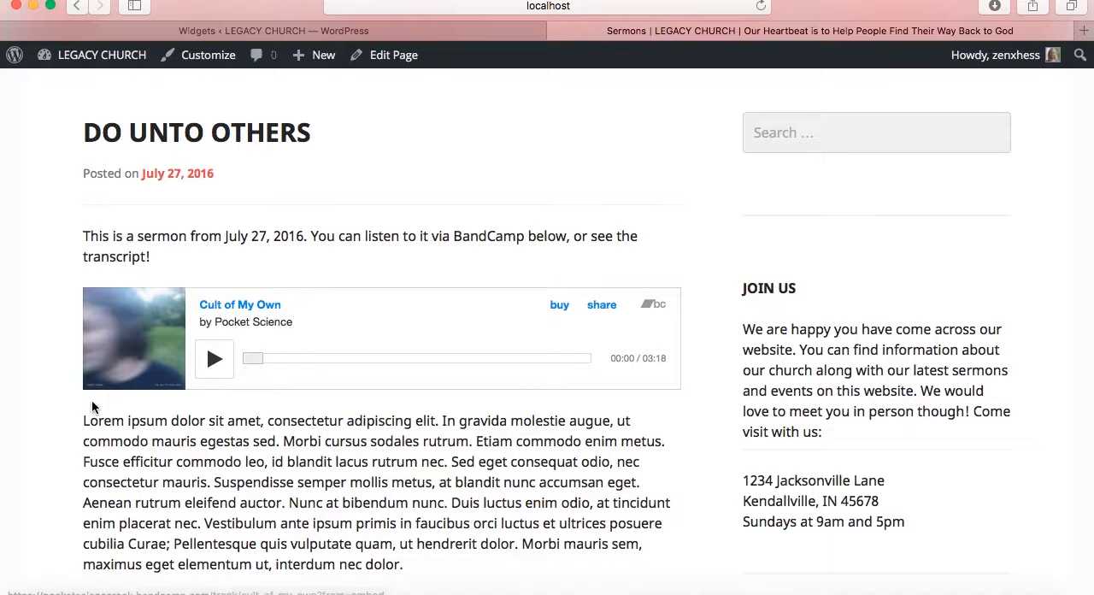
scroll(91, 402, down, 4)
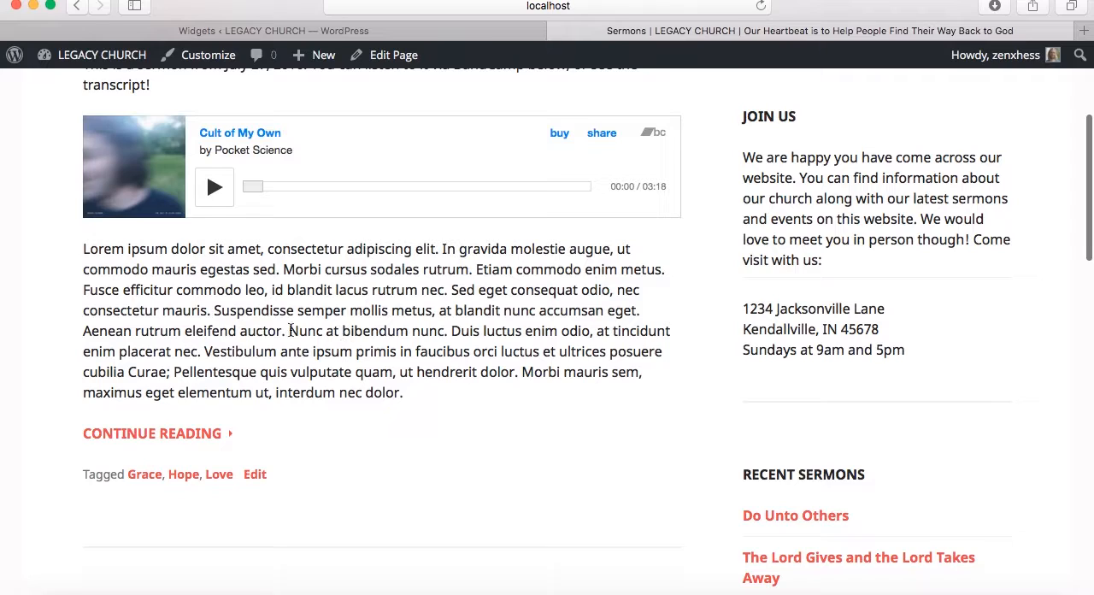
click(183, 434)
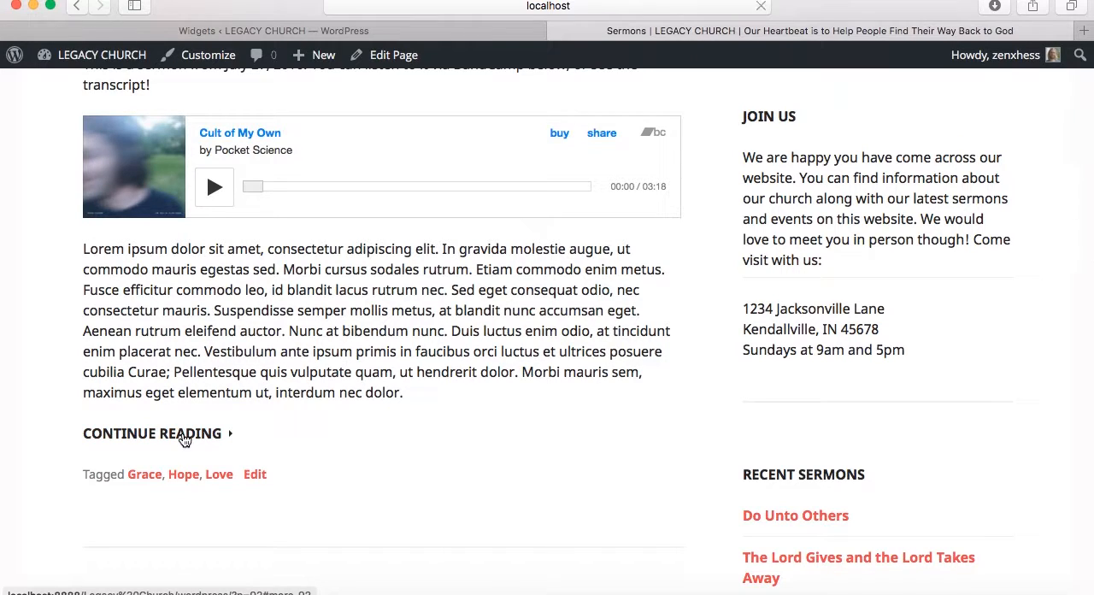
scroll(162, 368, up, 5)
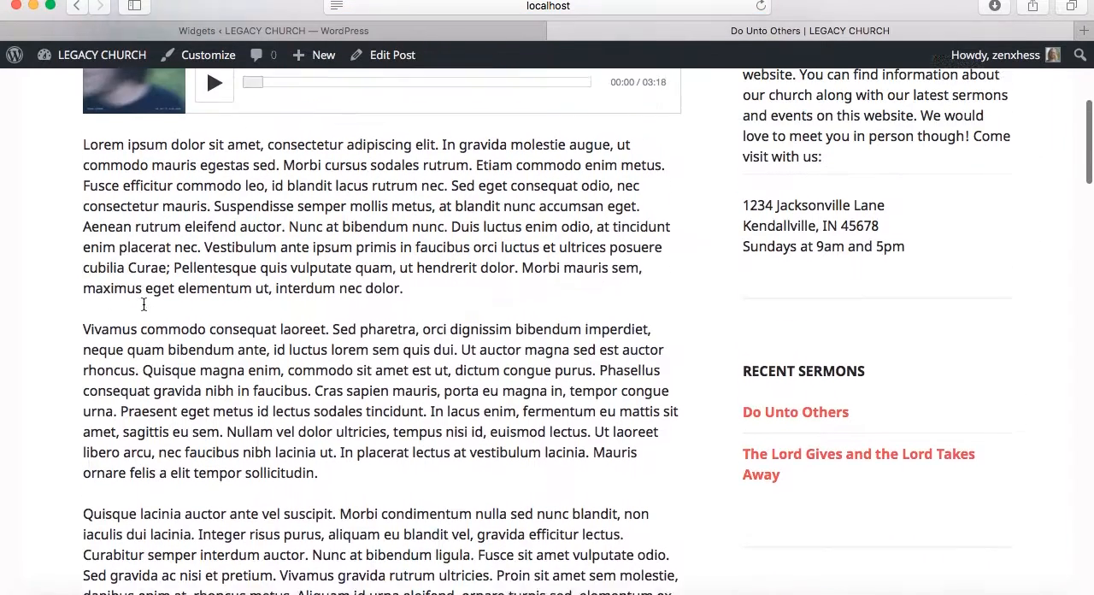
scroll(144, 305, down, 5)
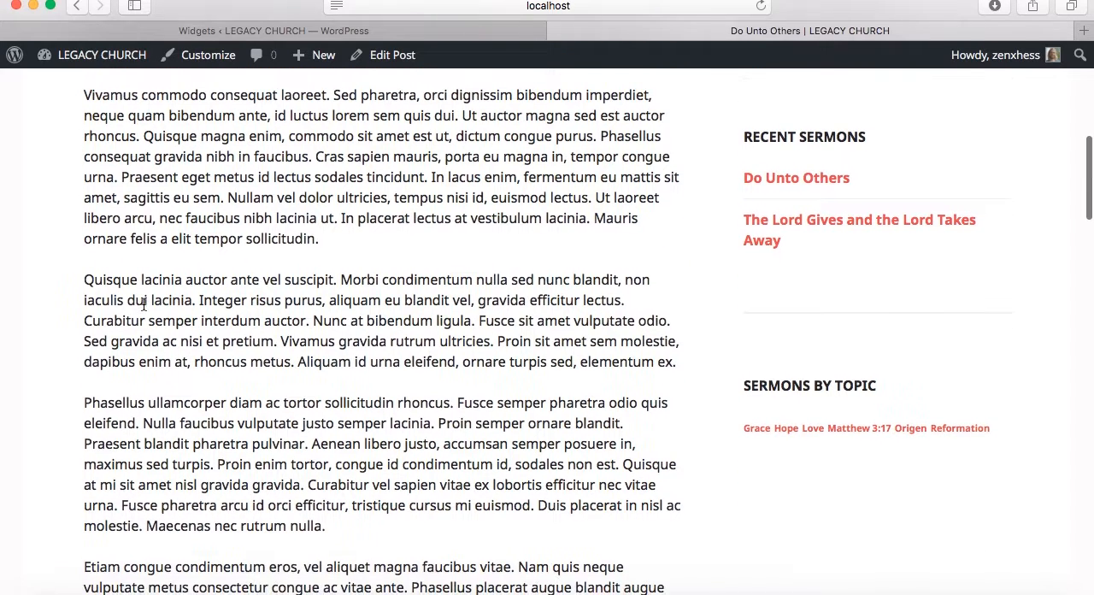
scroll(144, 305, up, 4)
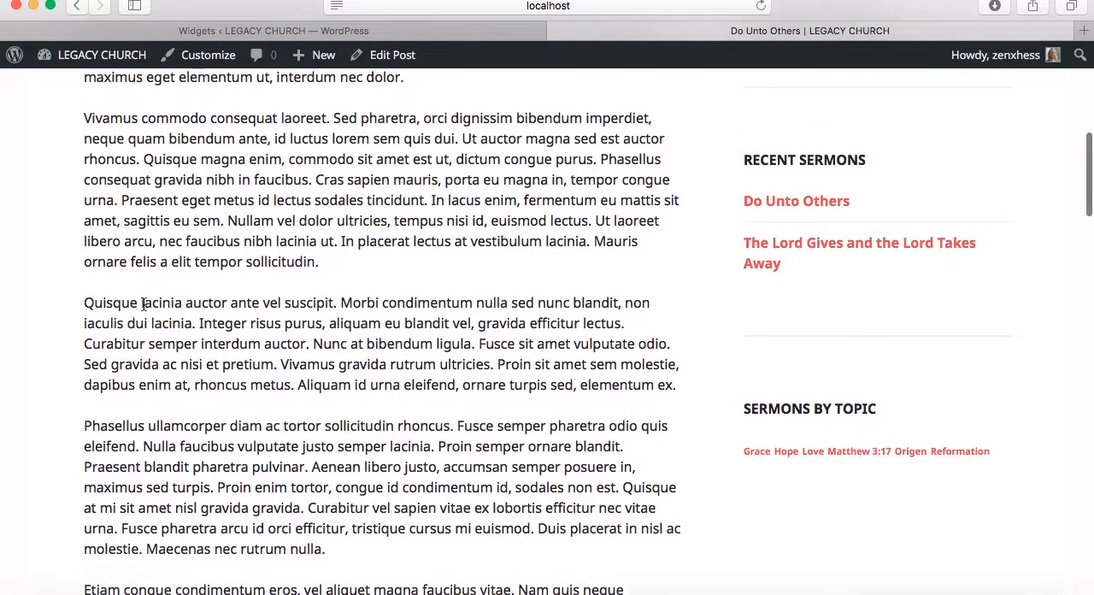
scroll(143, 305, up, 2)
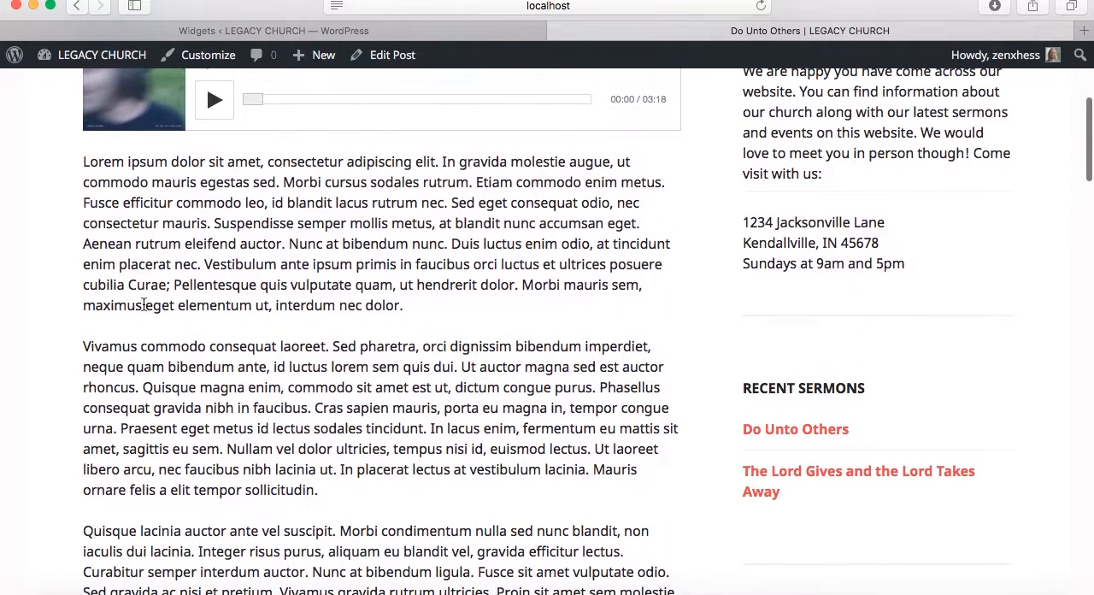
scroll(144, 305, up, 1)
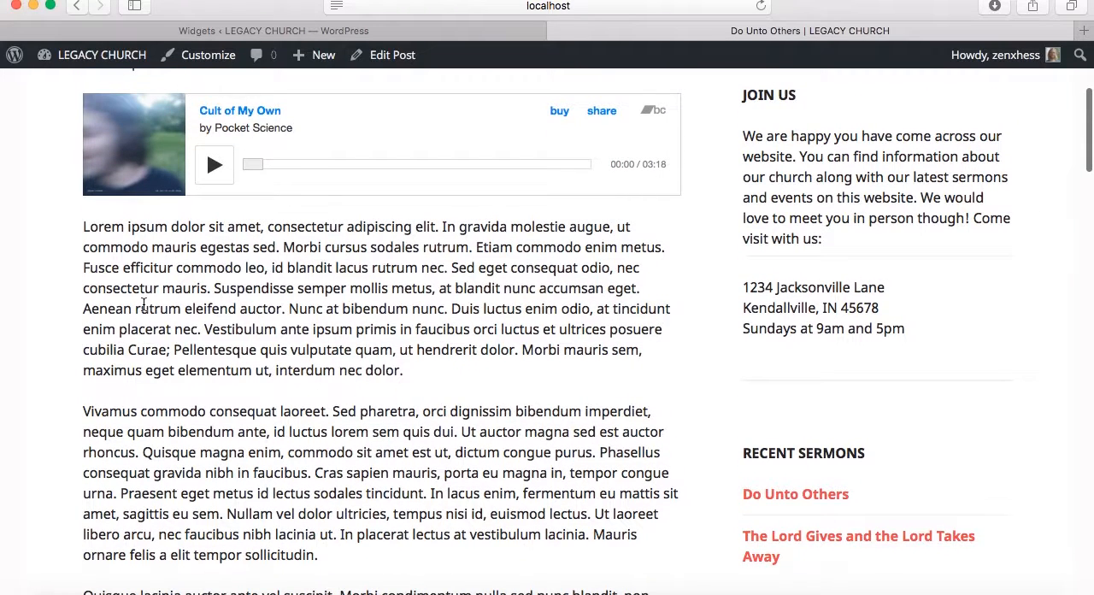
scroll(143, 305, down, 3)
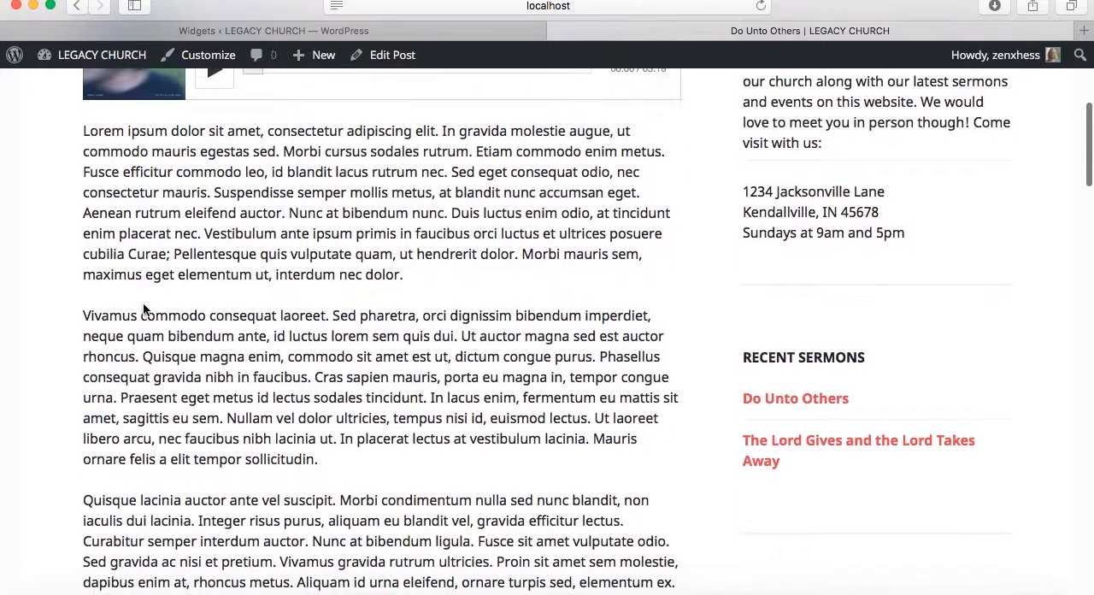
scroll(143, 302, down, 3)
scroll(112, 274, down, 12)
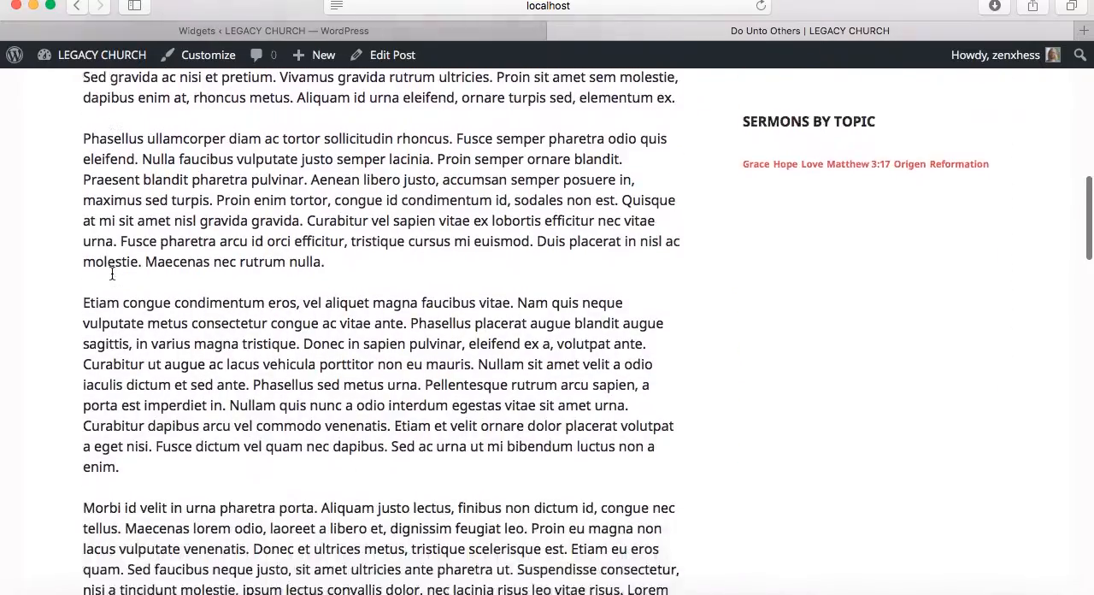
scroll(112, 274, down, 20)
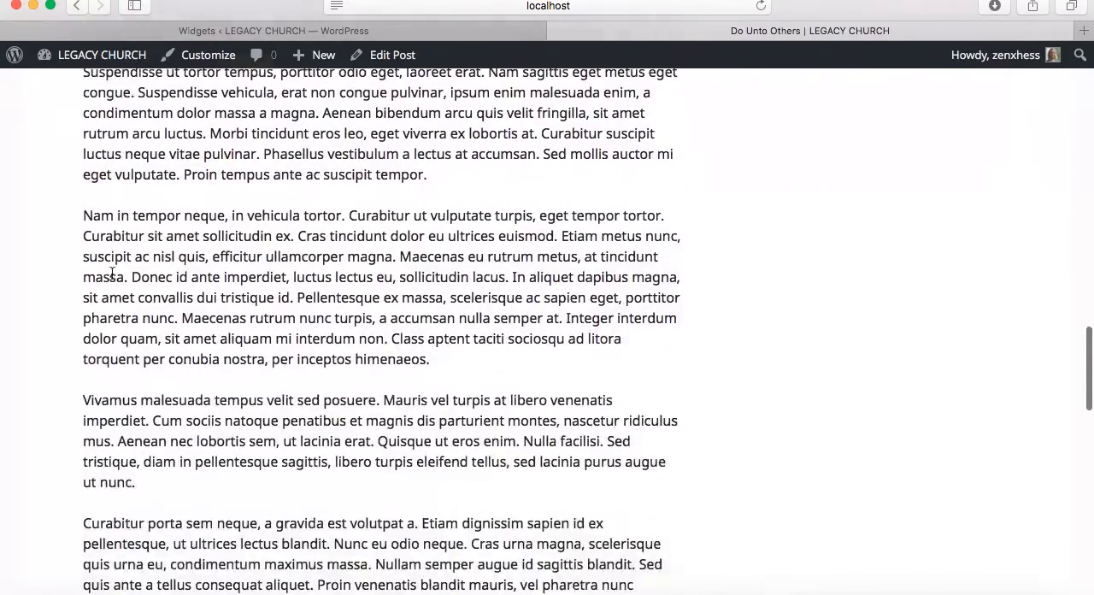
scroll(112, 274, up, 20)
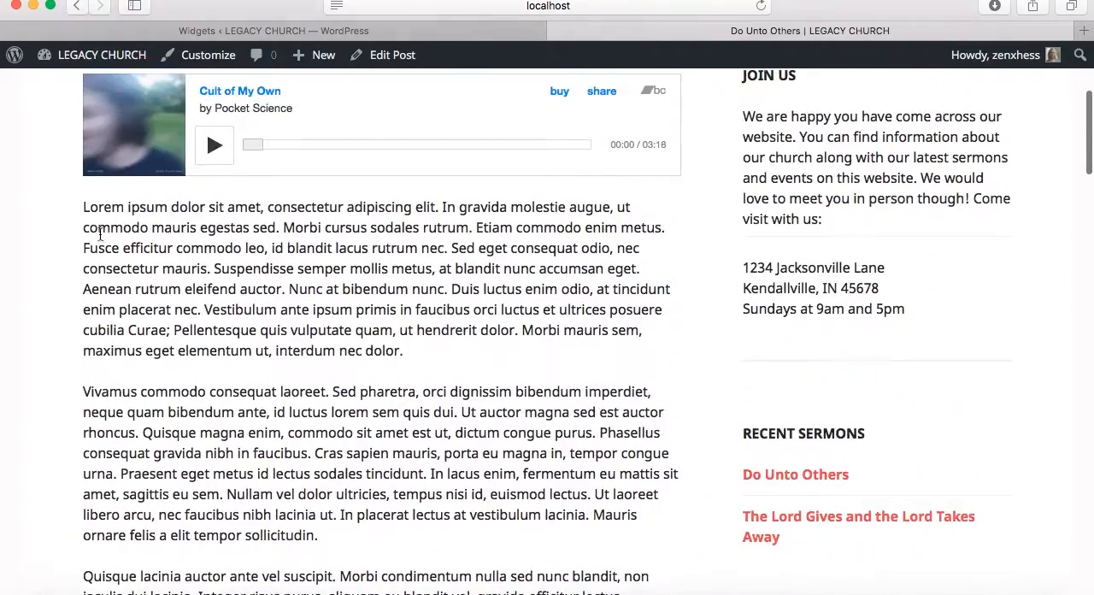
scroll(170, 346, up, 4)
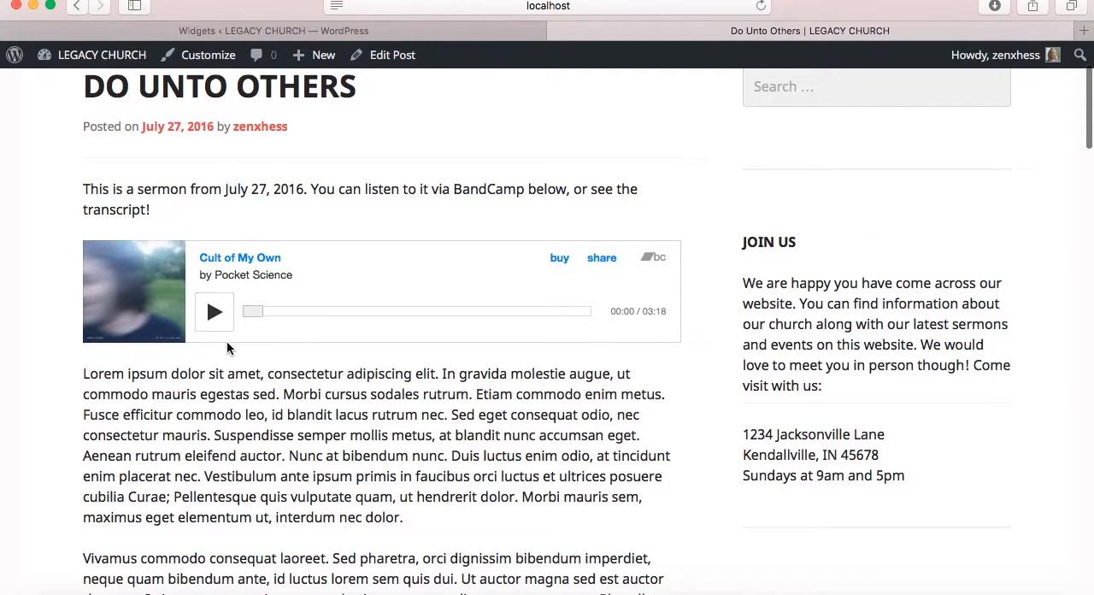
scroll(227, 345, up, 4)
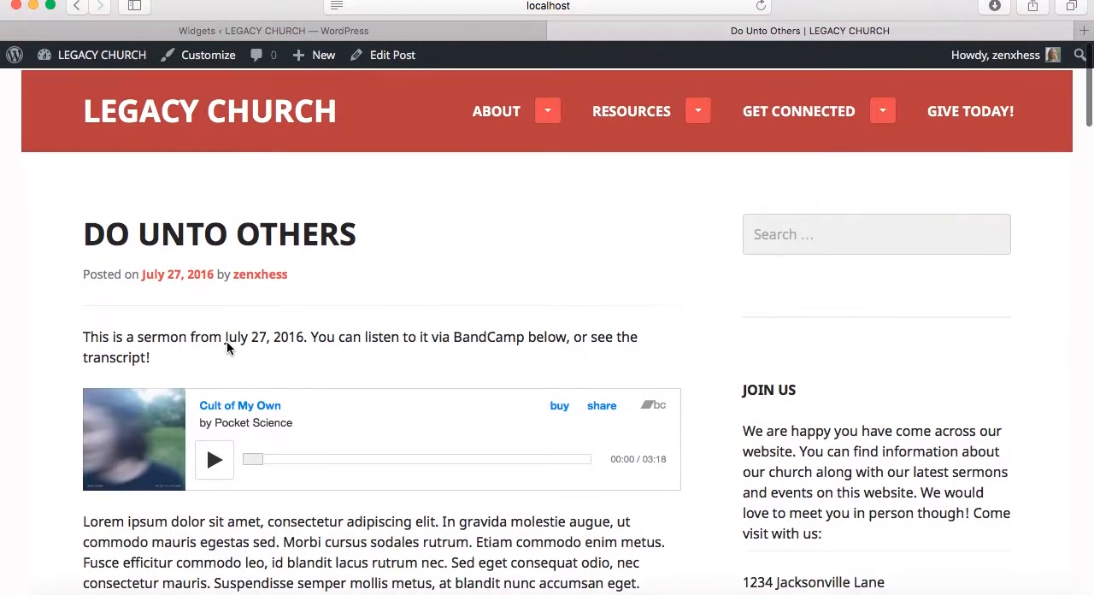
Return to the Sermons page and examine the intro and embedded video of The Lord Gives and the Lord Takes Away
click(76, 6)
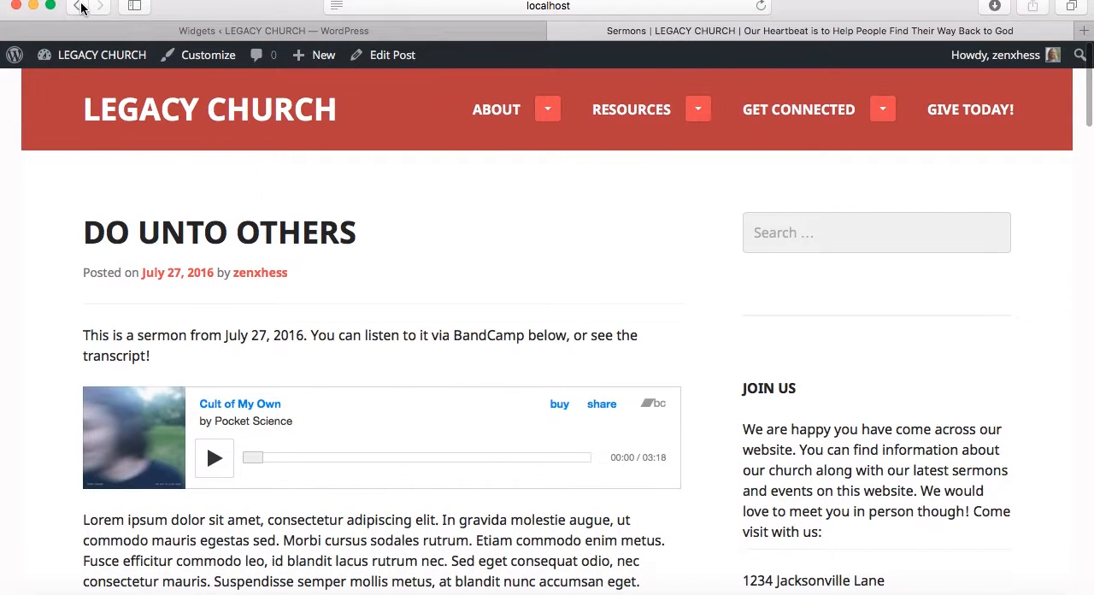
scroll(90, 342, down, 10)
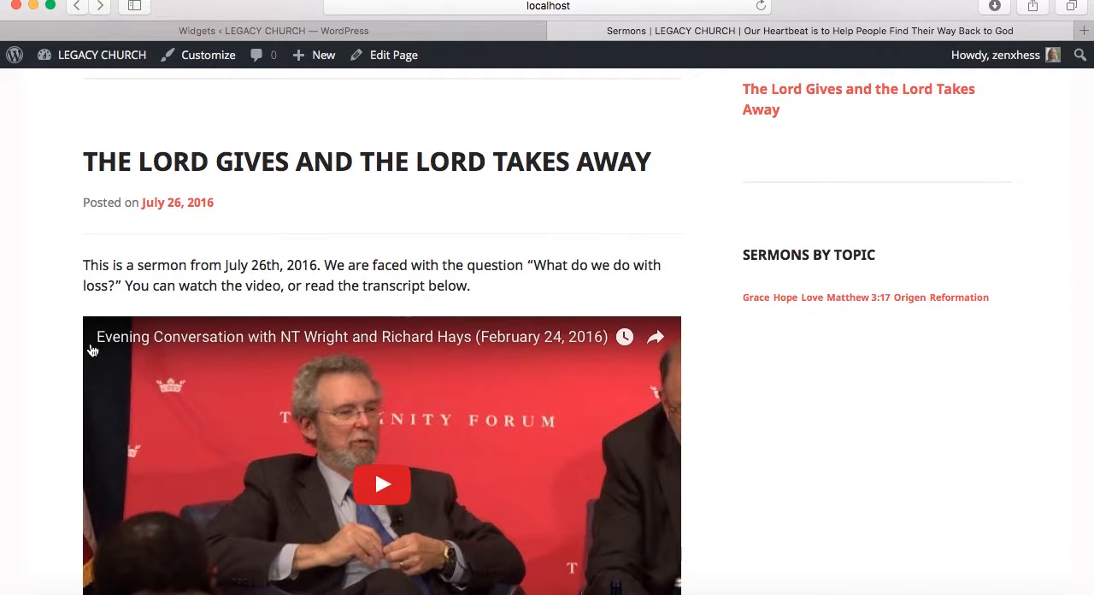
scroll(37, 348, down, 3)
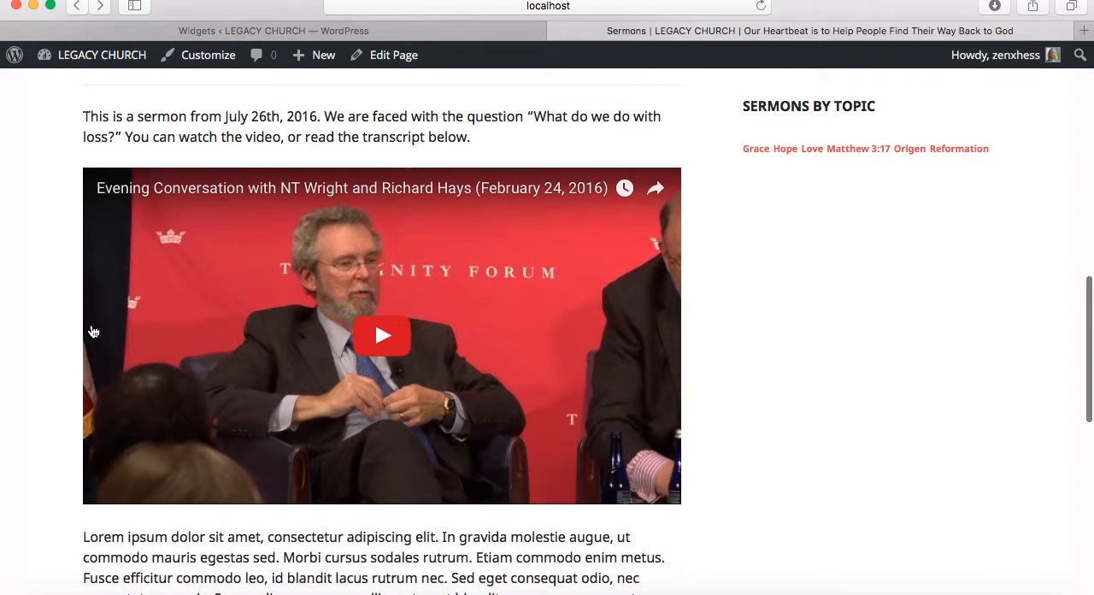
View the entries under Resources in the live Sermons page's site navigation, then collapse the list
click(318, 34)
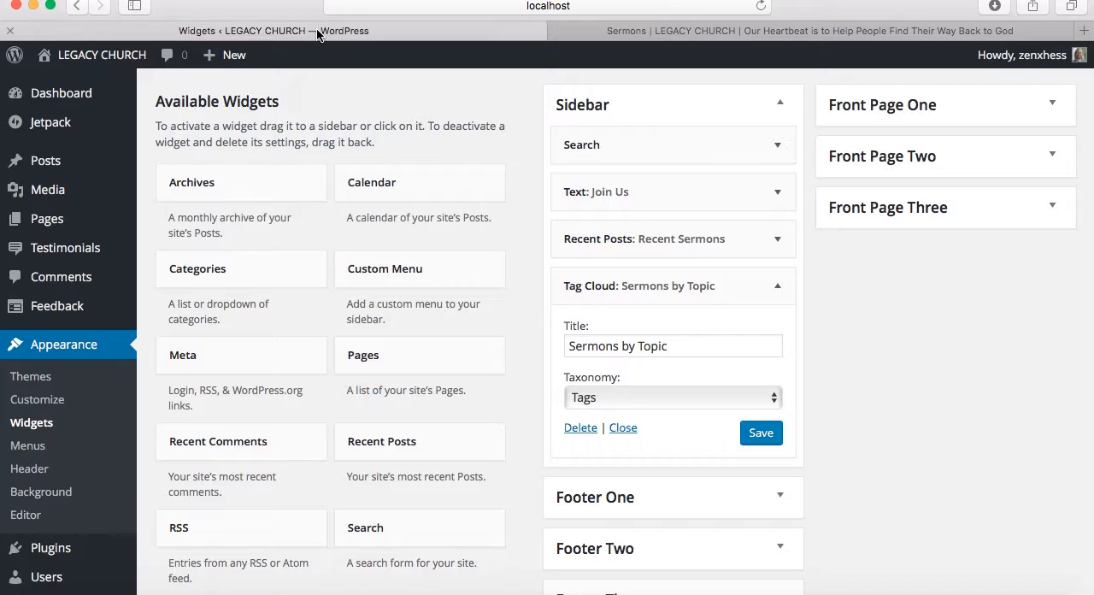
click(673, 32)
scroll(686, 159, up, 15)
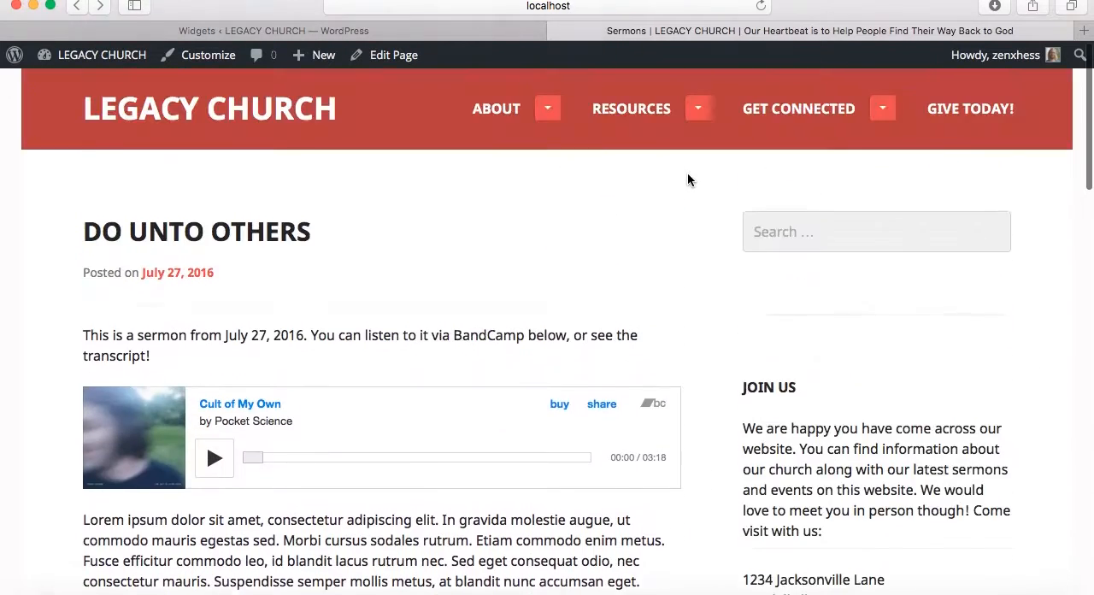
click(700, 111)
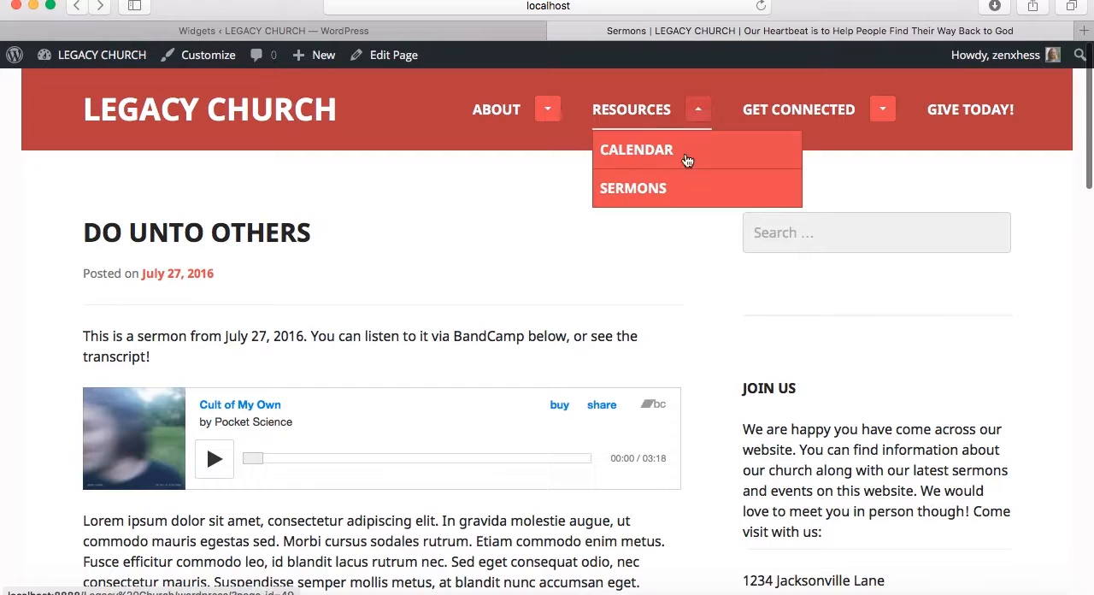
click(707, 115)
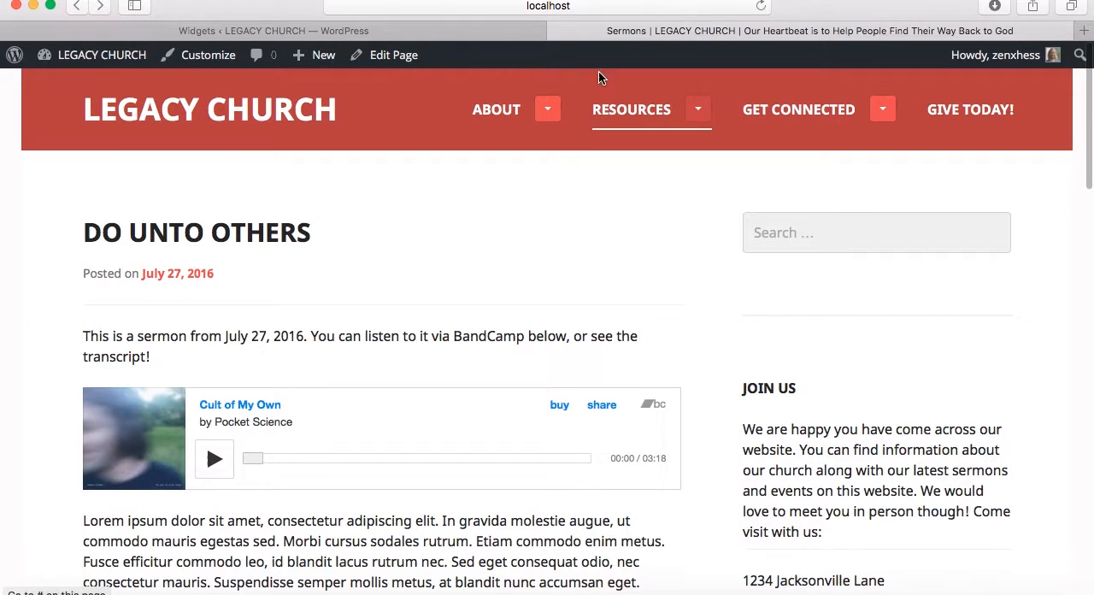
In the WordPress admin, open The Lord Gives and the Lord Takes Away post for editing from the list of all posts
click(509, 30)
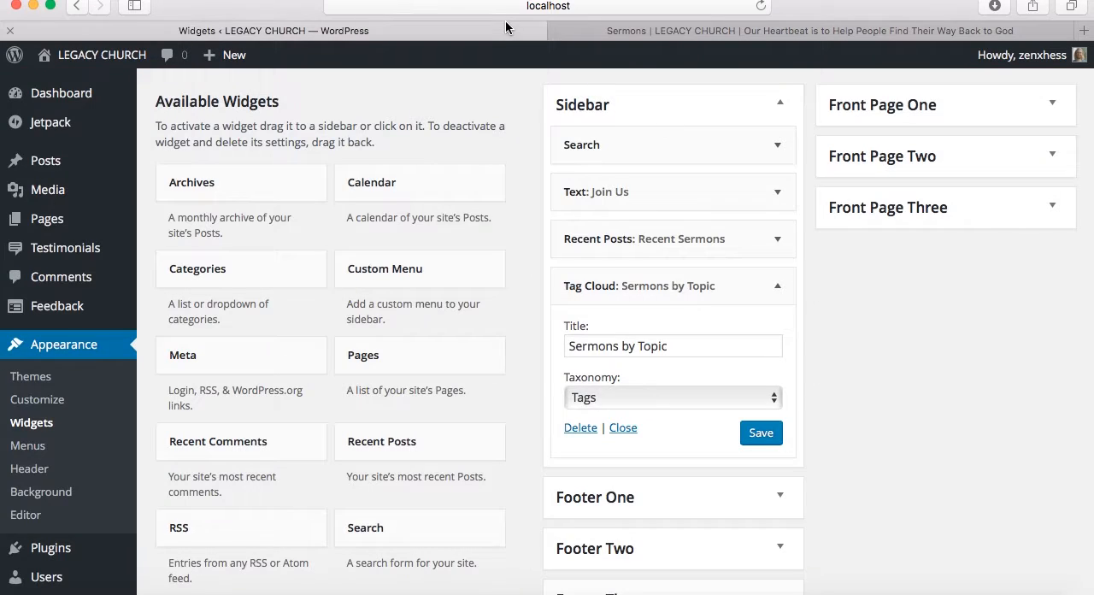
click(58, 164)
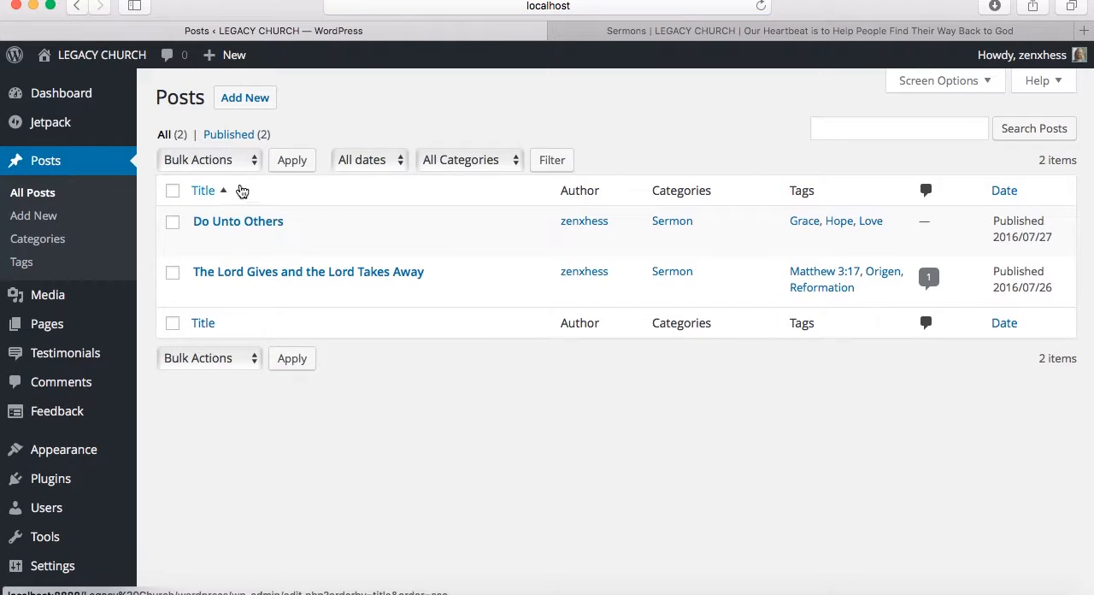
mouse_move(214, 268)
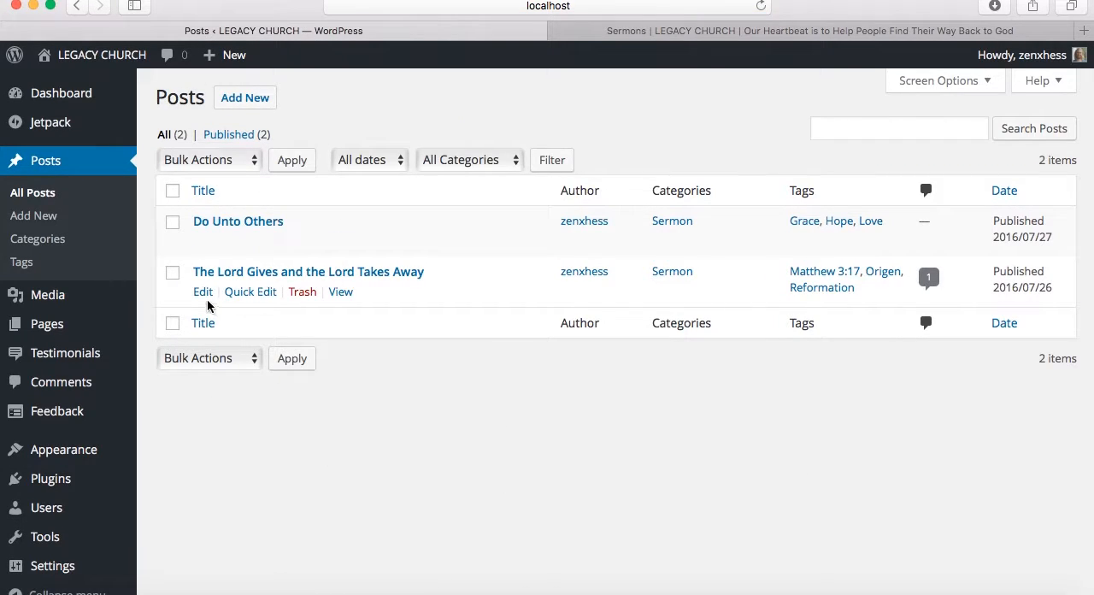
click(203, 292)
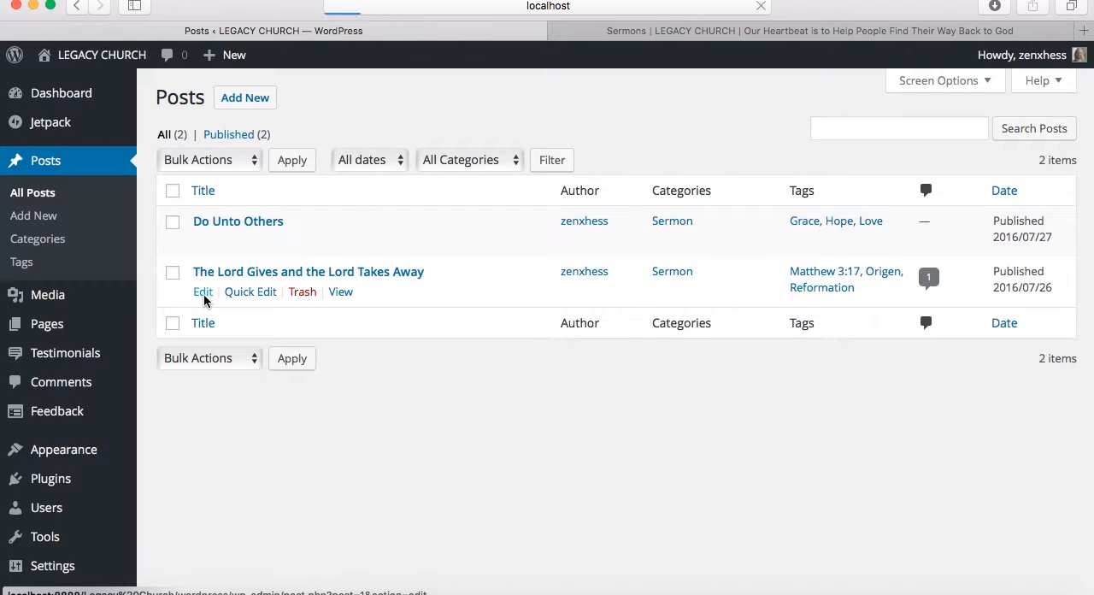
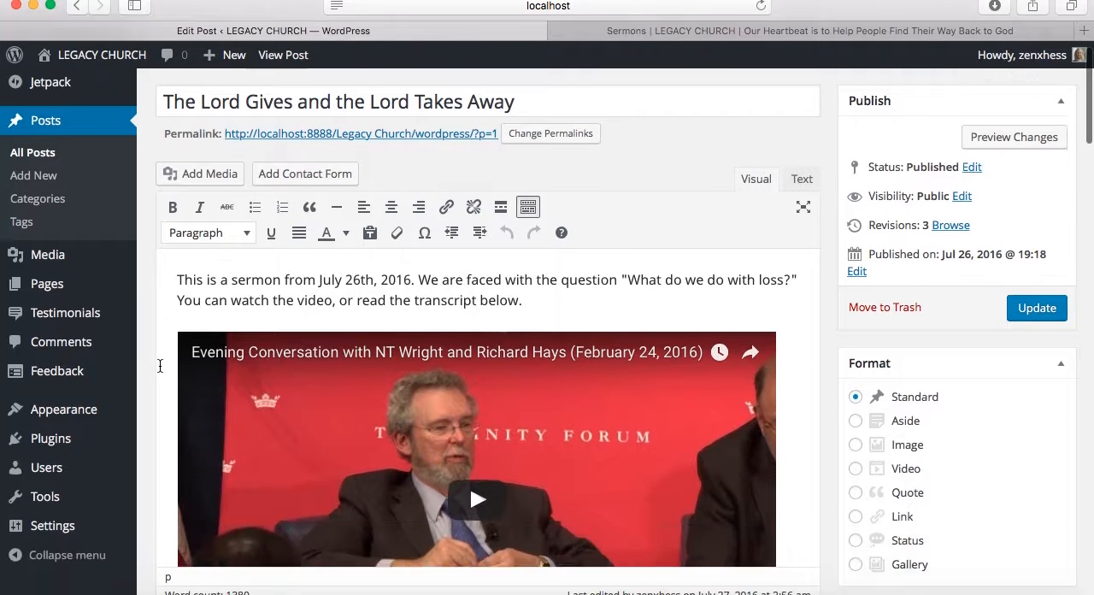
Copy the YouTube URL from the embedded sermon video's settings, then close the dialog without changing the embed
scroll(160, 366, down, 4)
click(363, 326)
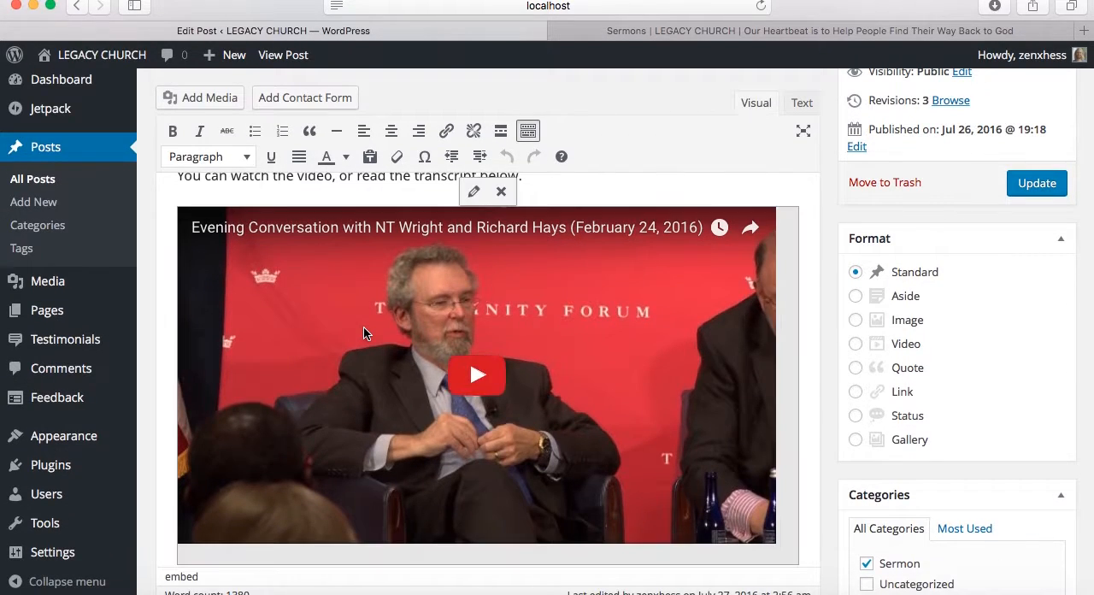
click(474, 193)
click(590, 146)
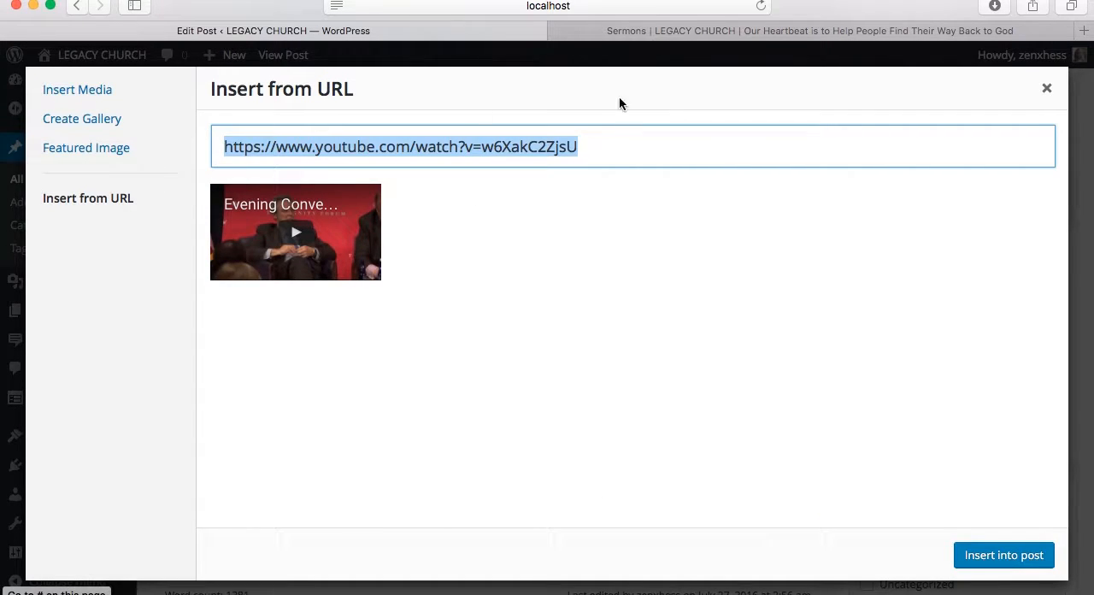
click(1047, 88)
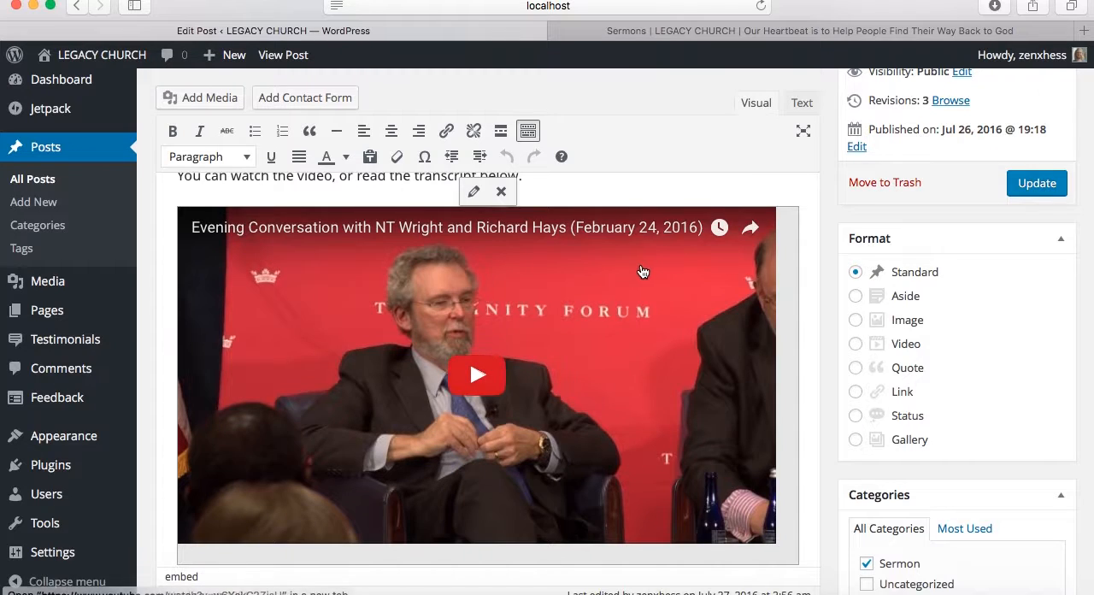
Play the embedded video briefly, then remove it from the post, keeping the intro paragraph ending in "read the transcript below."
click(477, 374)
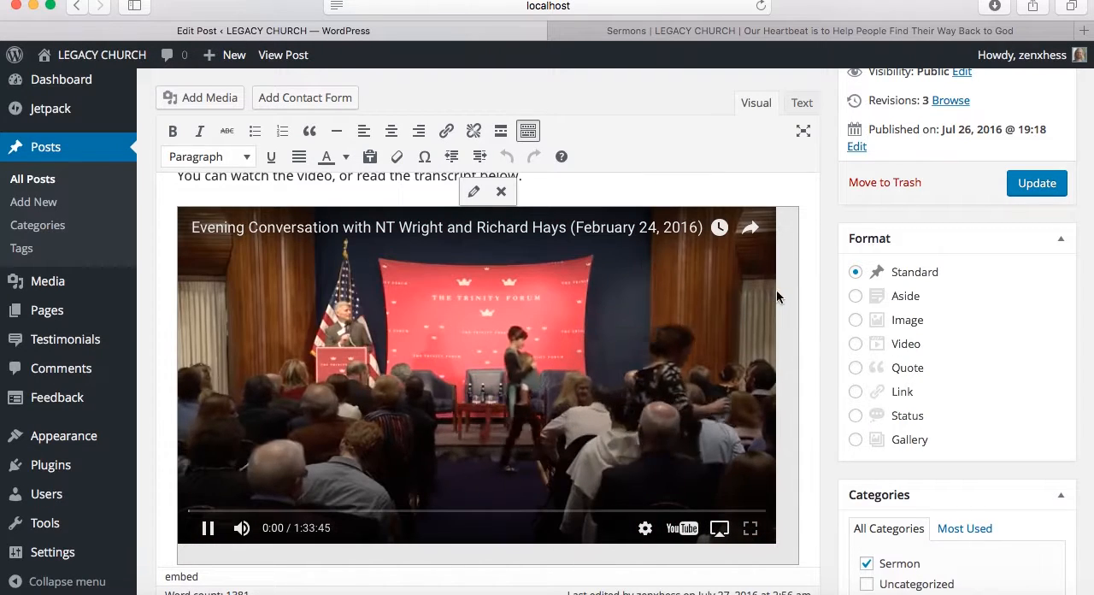
click(799, 293)
key(Up)
key(BackSpace)
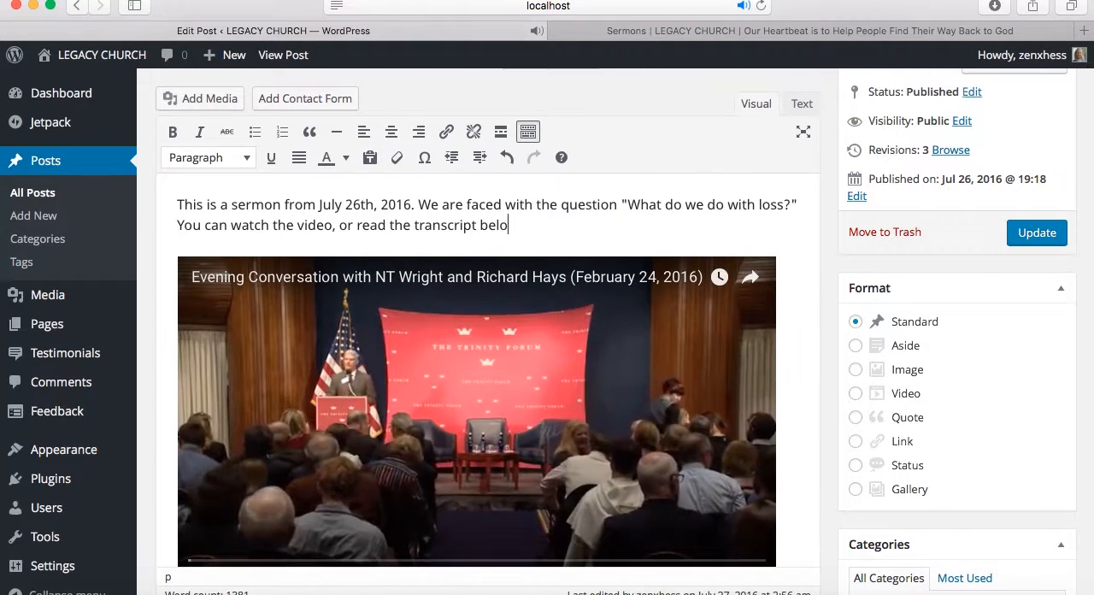
click(476, 275)
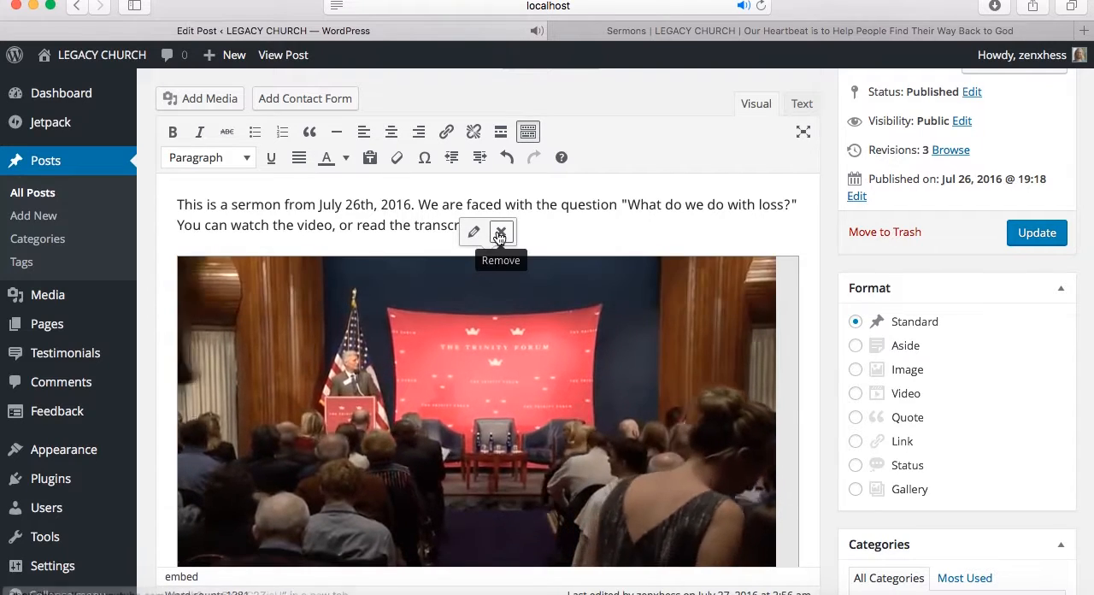
click(500, 232)
text(w,)
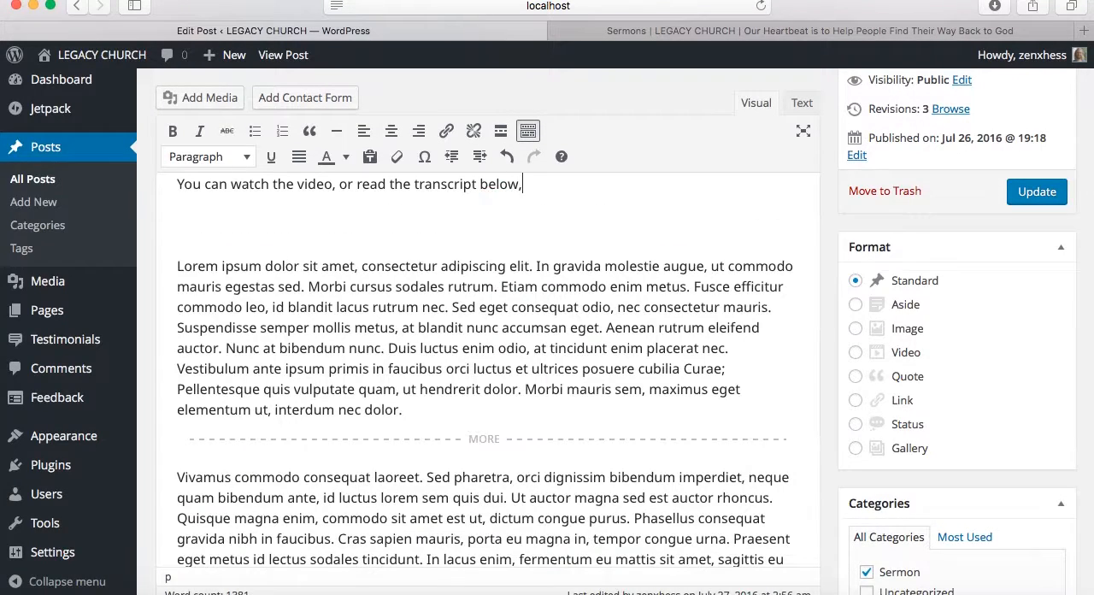
scroll(546, 329, up, 1)
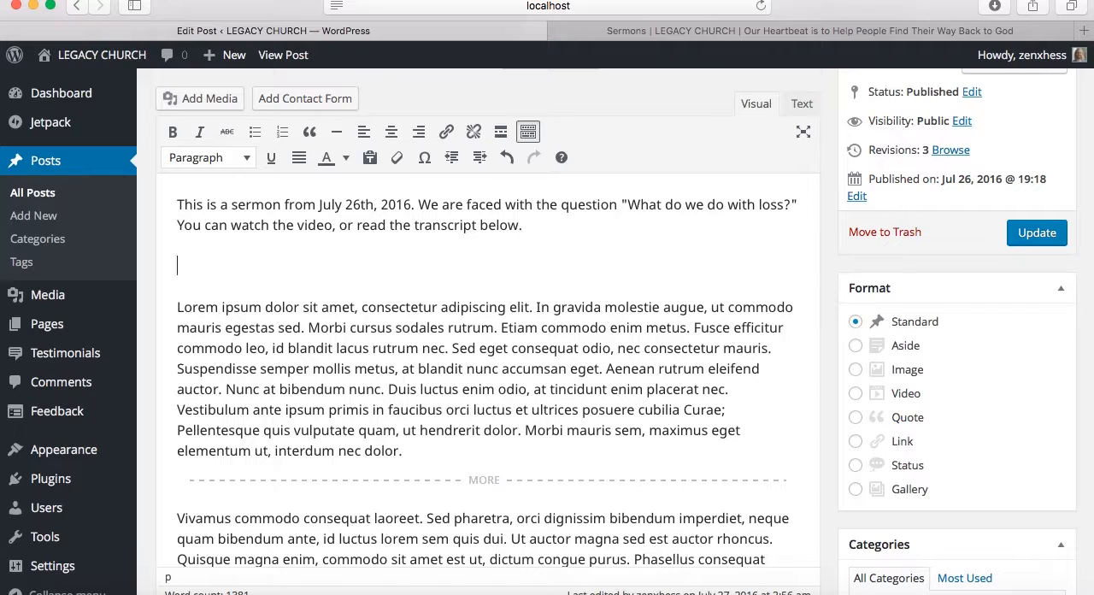
click(220, 104)
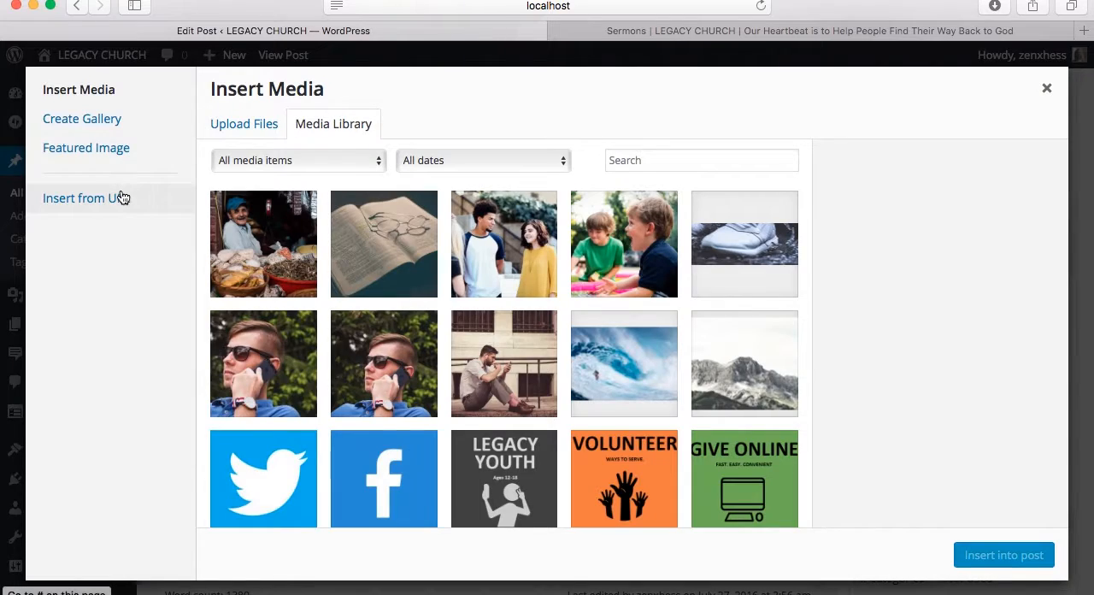
click(123, 197)
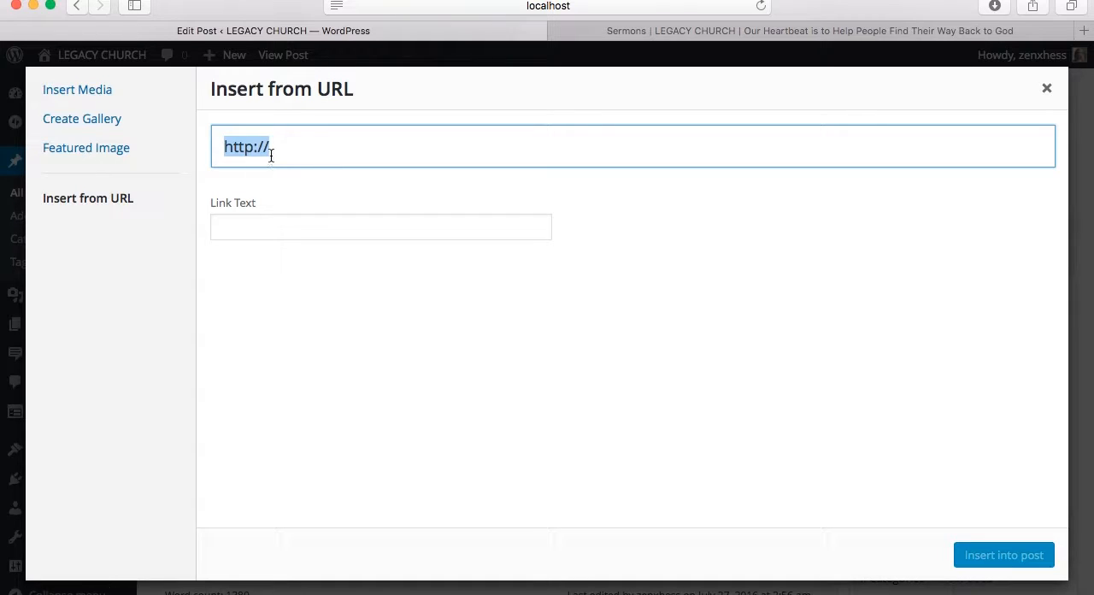
text(https://www.youtube.com/watch?v=w6XakC2ZjsU)
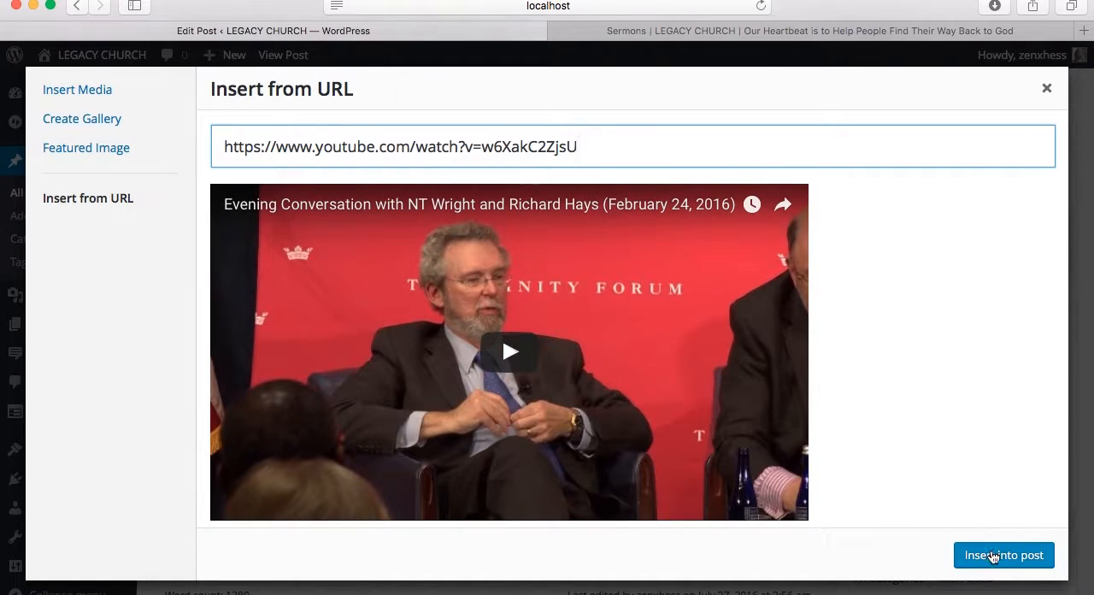
click(992, 555)
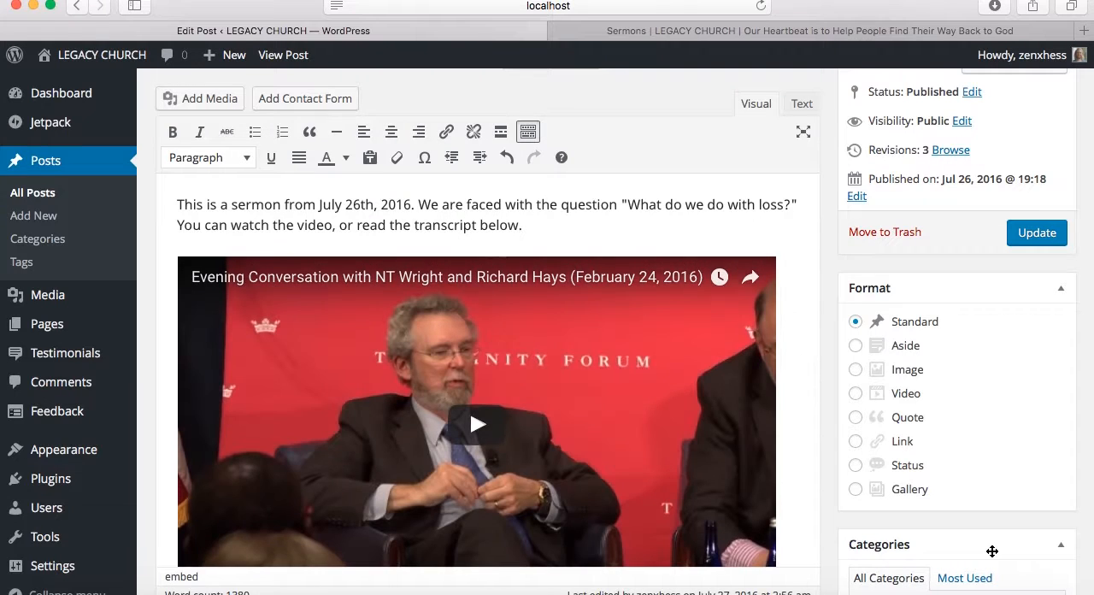
Delete the Read More divider after the first Lorem ipsum paragraph and update the post
scroll(810, 398, down, 5)
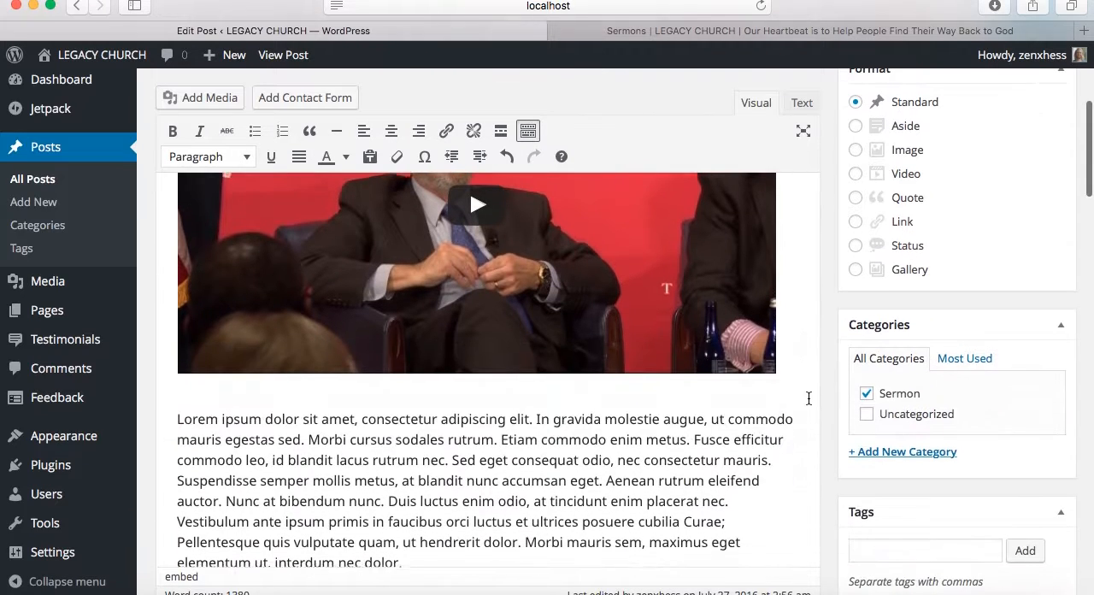
scroll(808, 399, down, 2)
scroll(649, 272, down, 2)
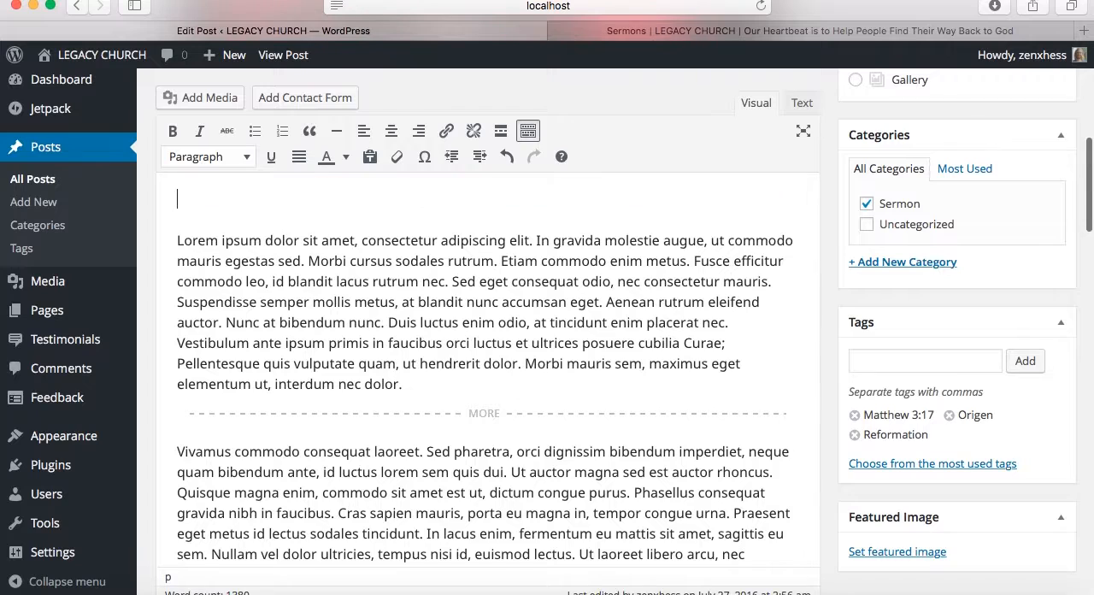
scroll(615, 308, up, 5)
scroll(589, 325, down, 3)
scroll(587, 337, down, 1)
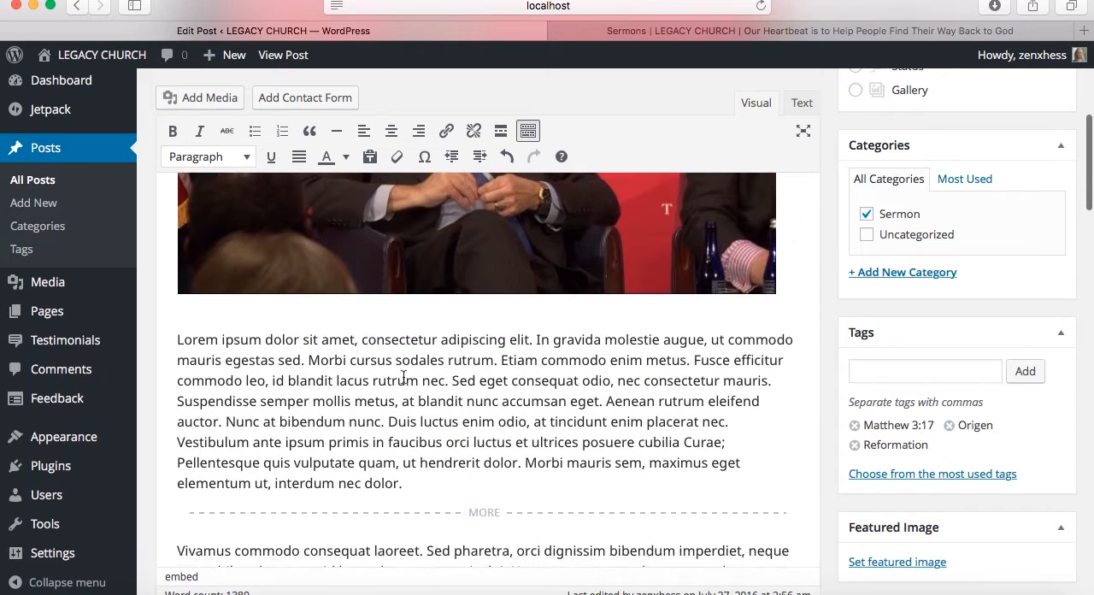
scroll(318, 516, down, 3)
scroll(317, 516, down, 1)
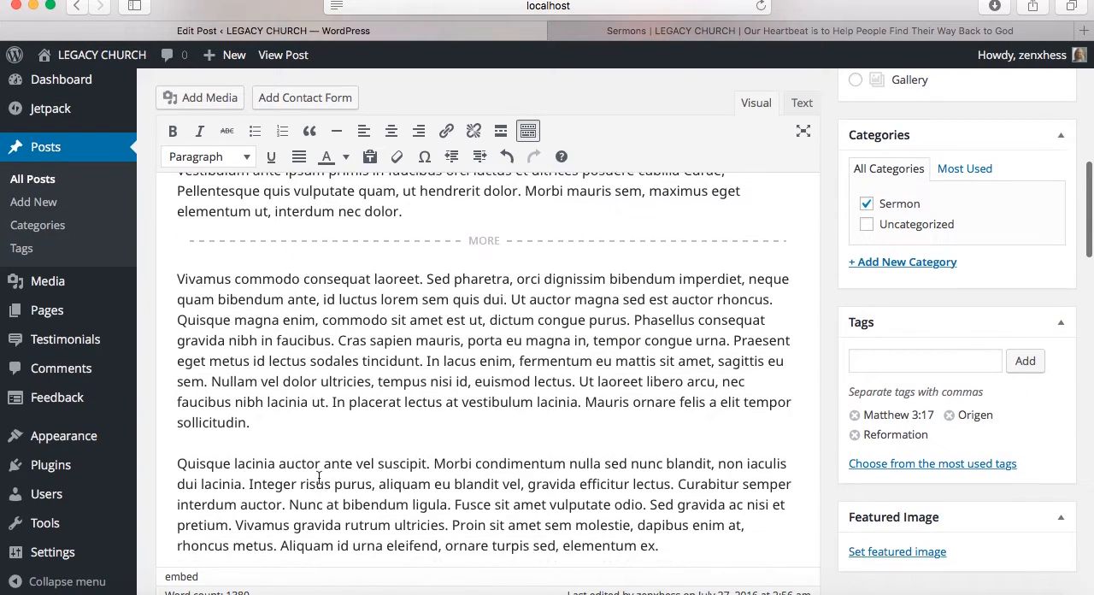
scroll(415, 327, up, 4)
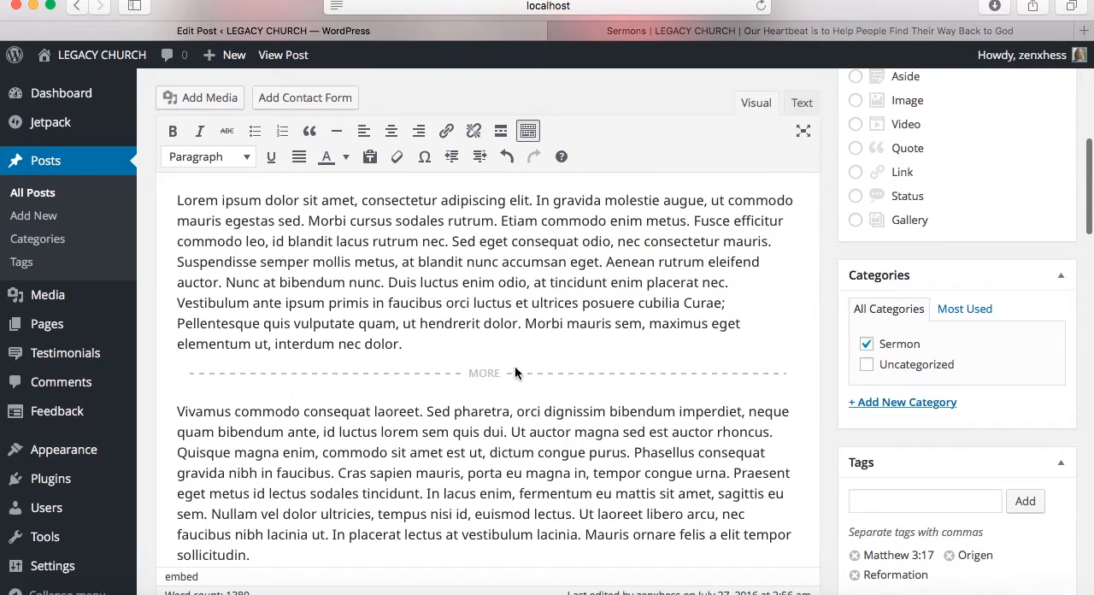
key(BackSpace)
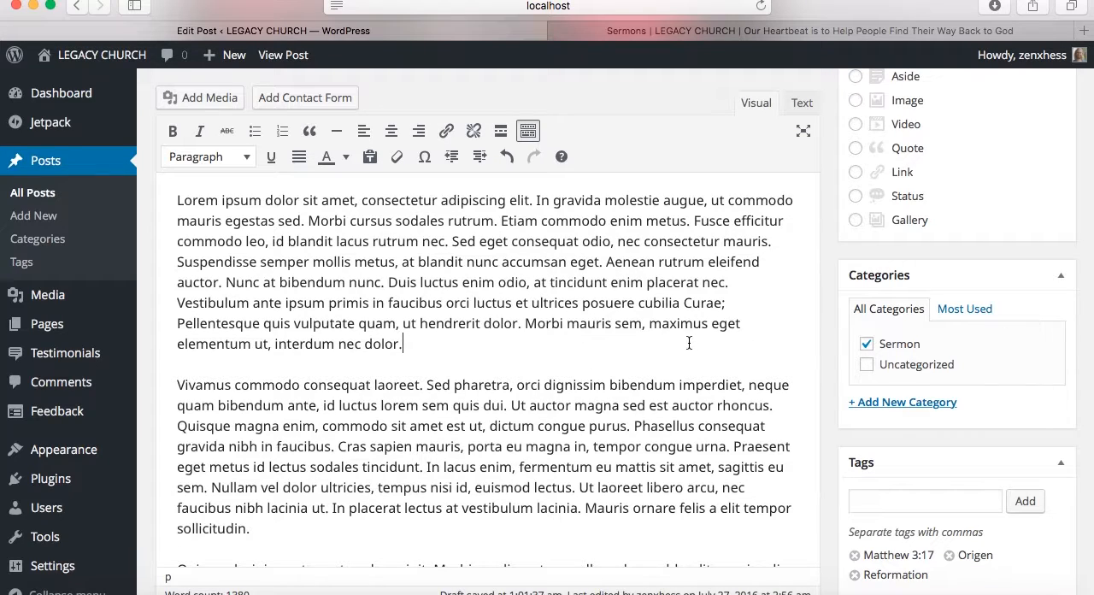
scroll(991, 299, up, 3)
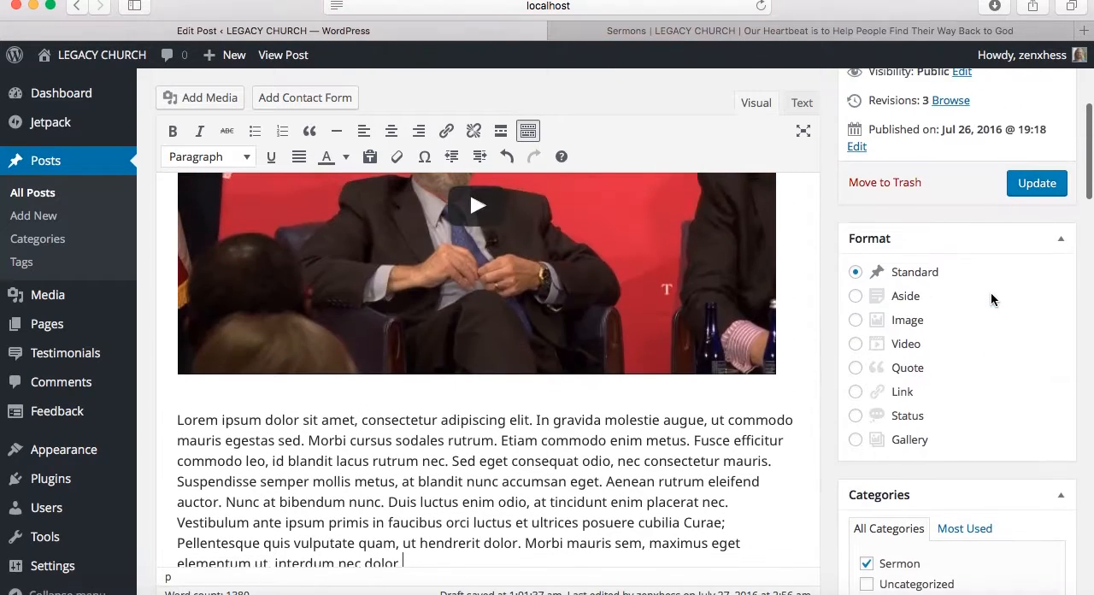
click(1036, 191)
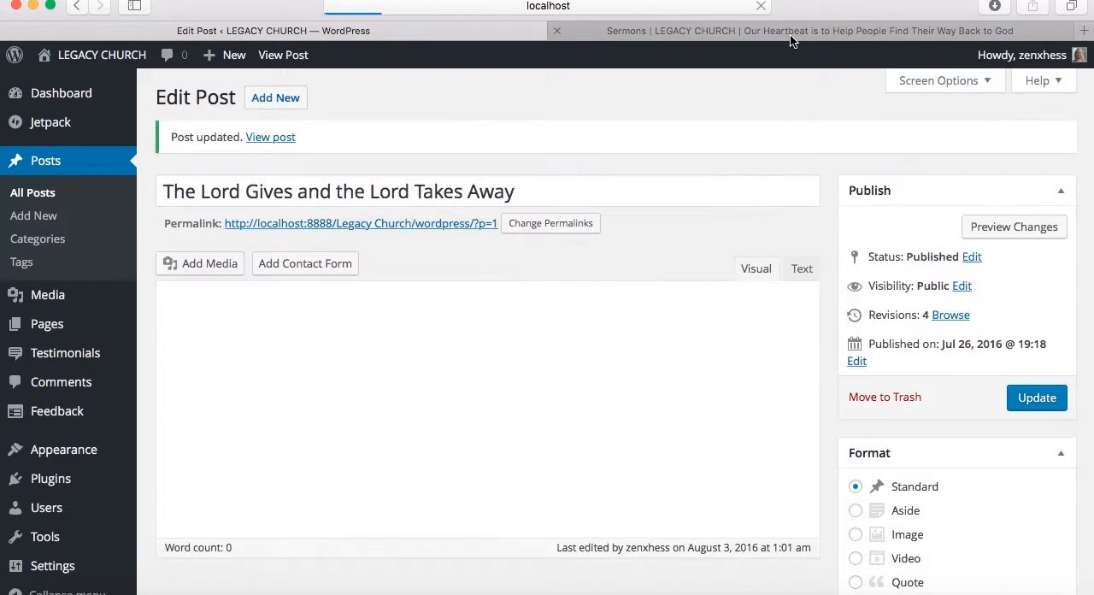
Reload the live Sermons page and examine how much of The Lord Gives and the Lord Takes Away transcript it displays
click(790, 40)
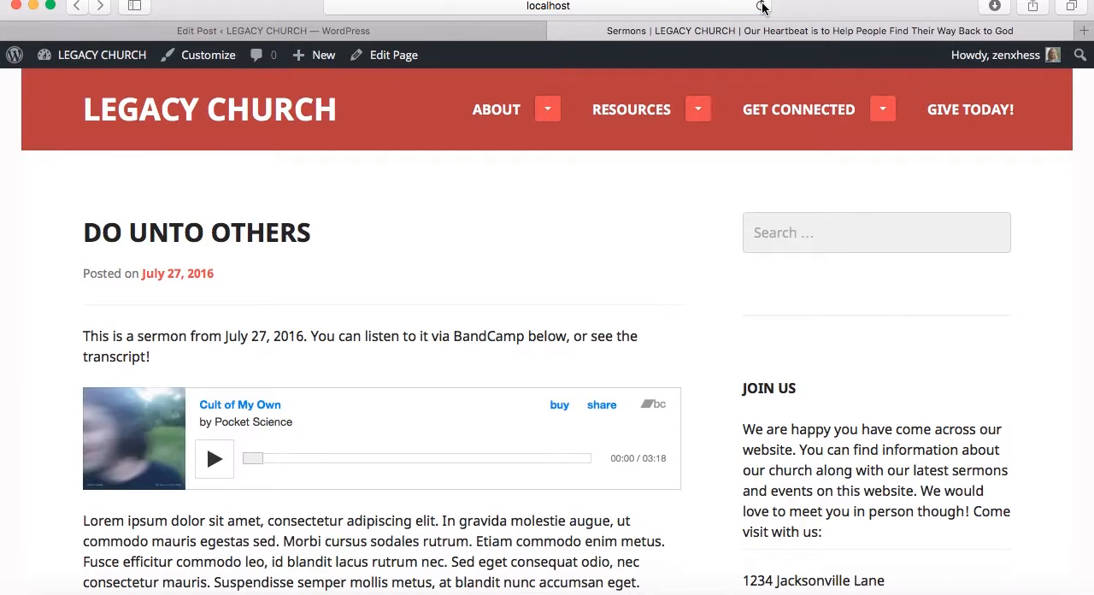
scroll(609, 282, down, 5)
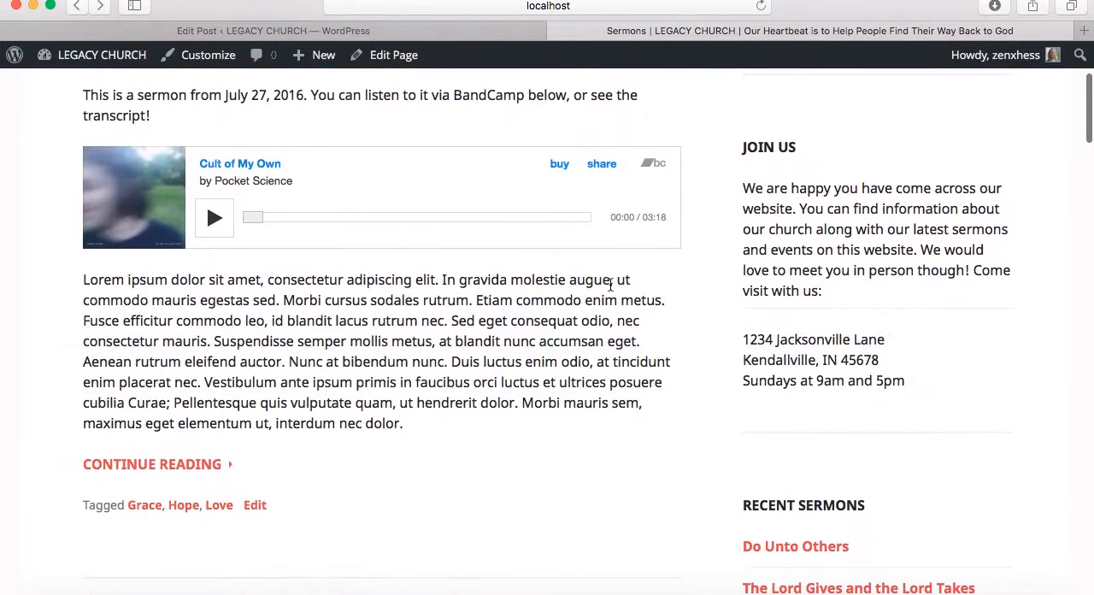
scroll(609, 285, down, 3)
scroll(609, 286, up, 3)
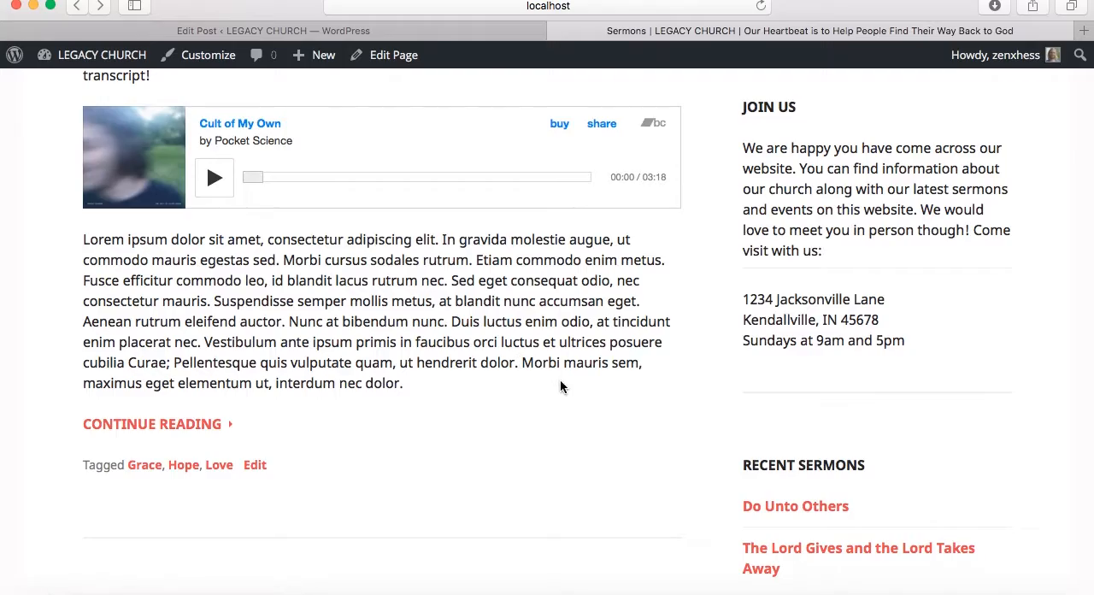
scroll(560, 386, down, 15)
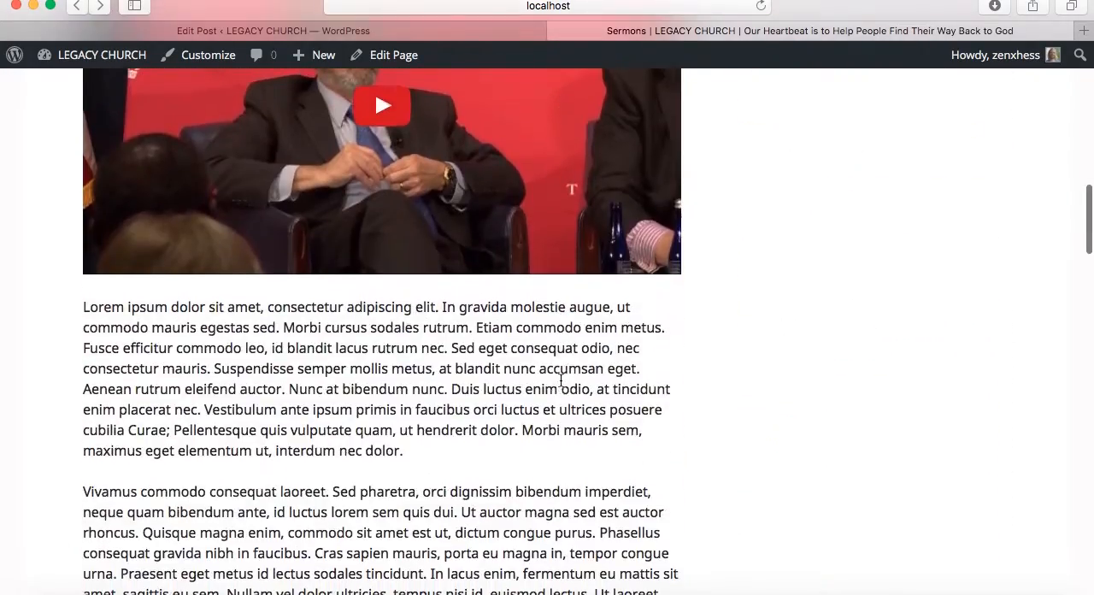
scroll(561, 380, down, 17)
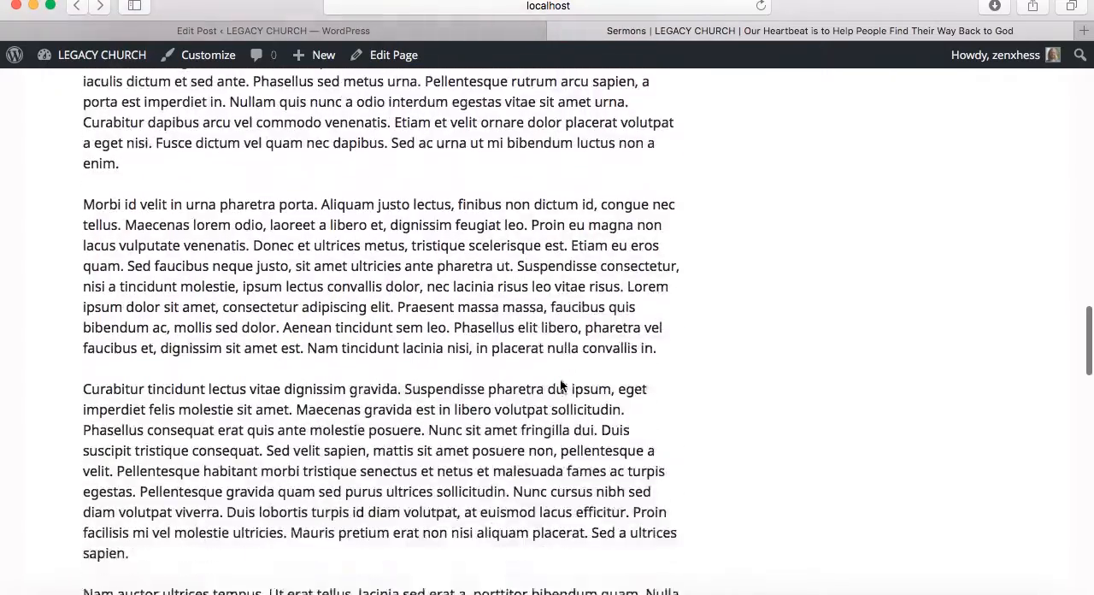
scroll(561, 386, down, 18)
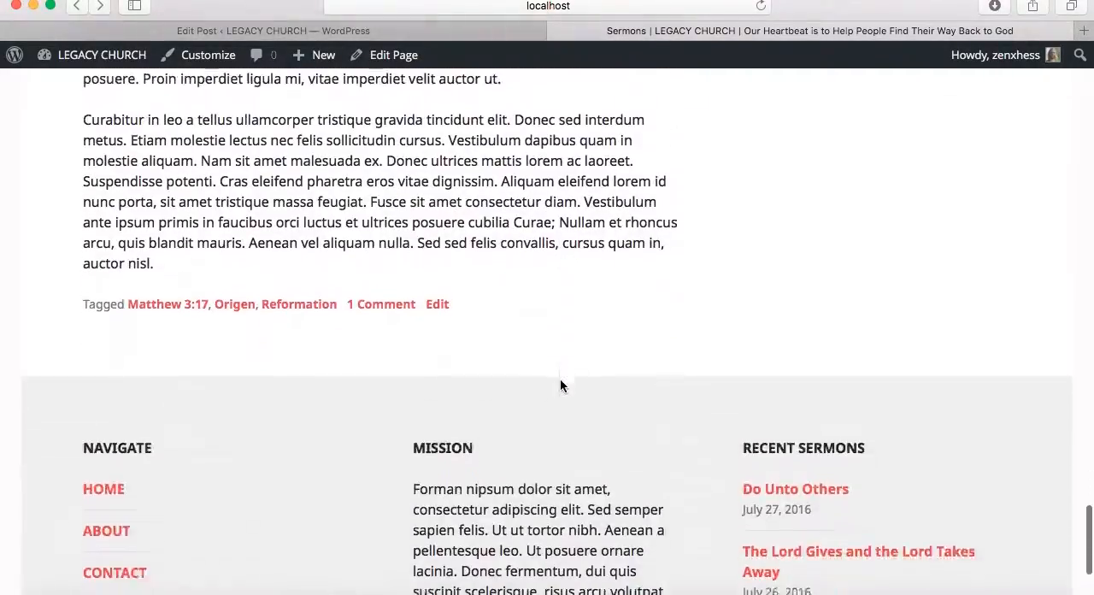
scroll(560, 384, up, 20)
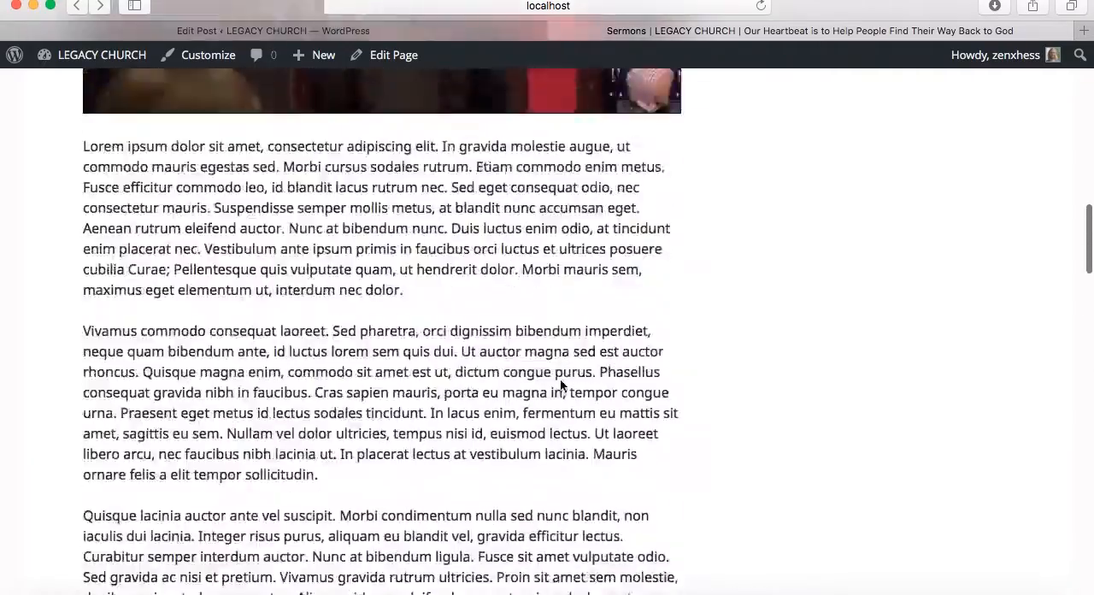
scroll(561, 385, up, 20)
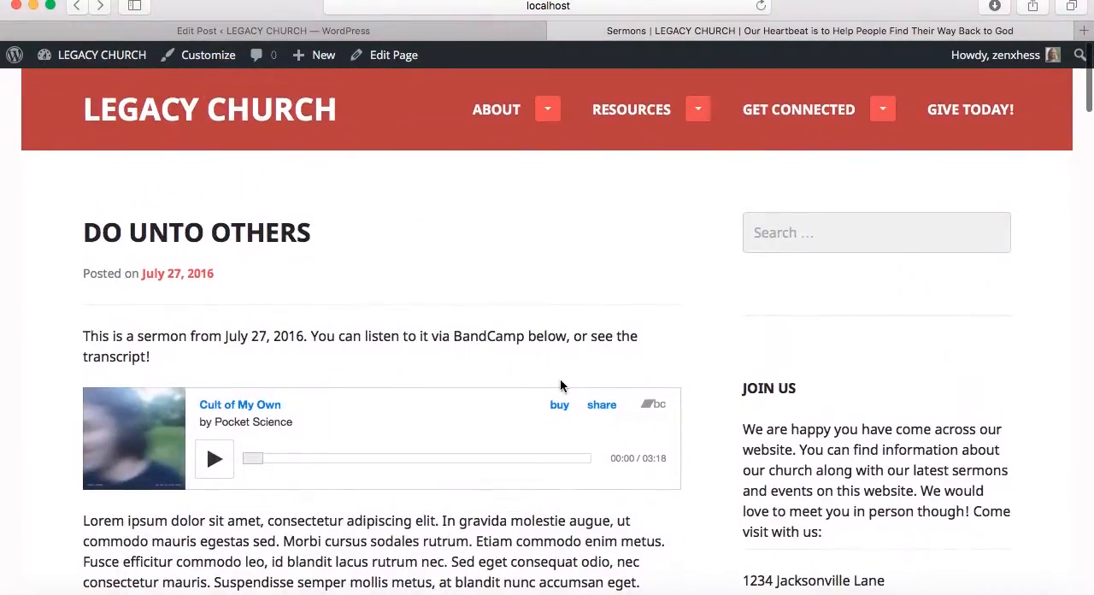
Back in the post editor, insert a Read More tag after the first Lorem ipsum paragraph and update the post
click(467, 36)
scroll(792, 384, down, 10)
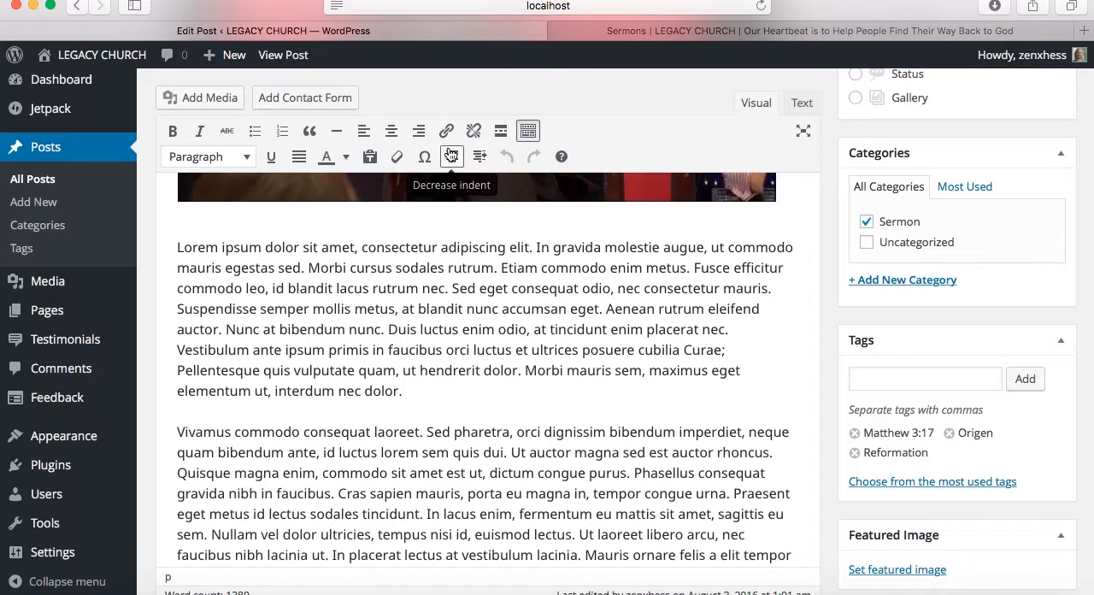
click(501, 139)
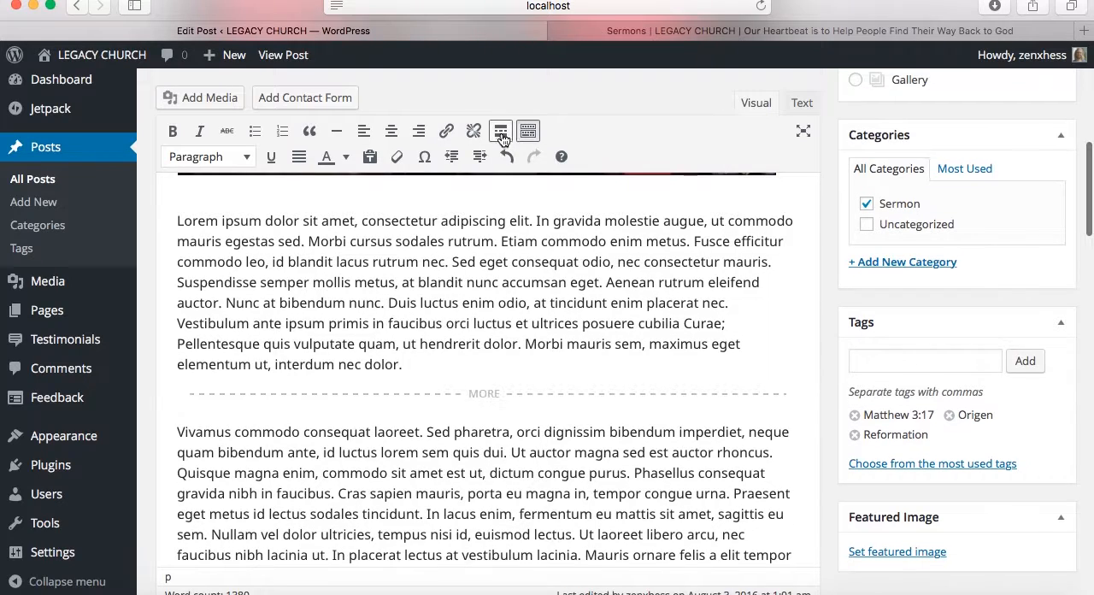
scroll(1050, 392, down, 3)
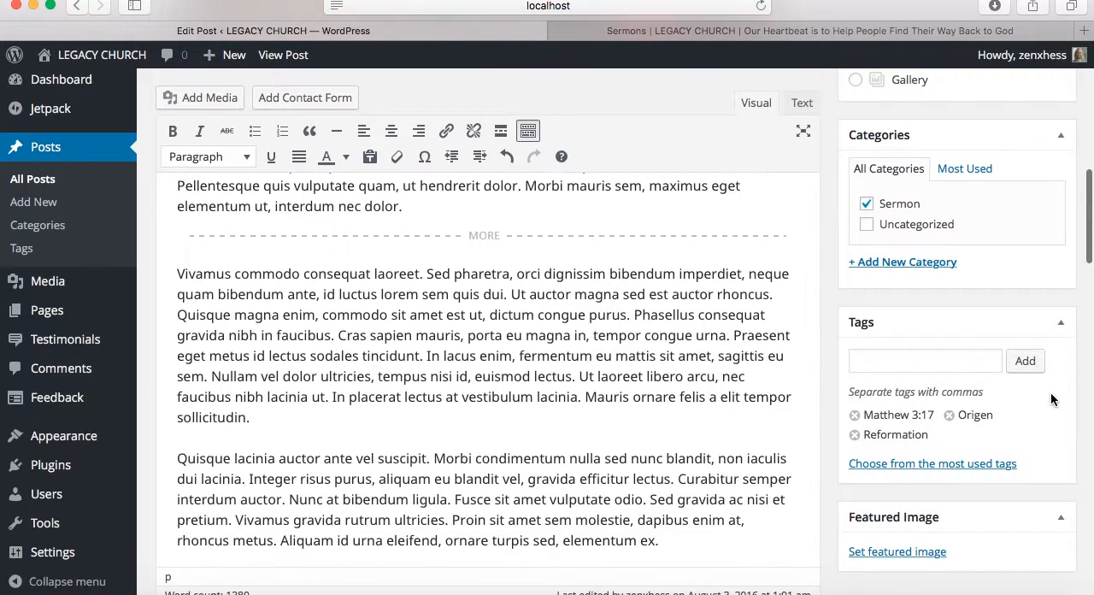
scroll(1050, 392, up, 8)
click(1036, 231)
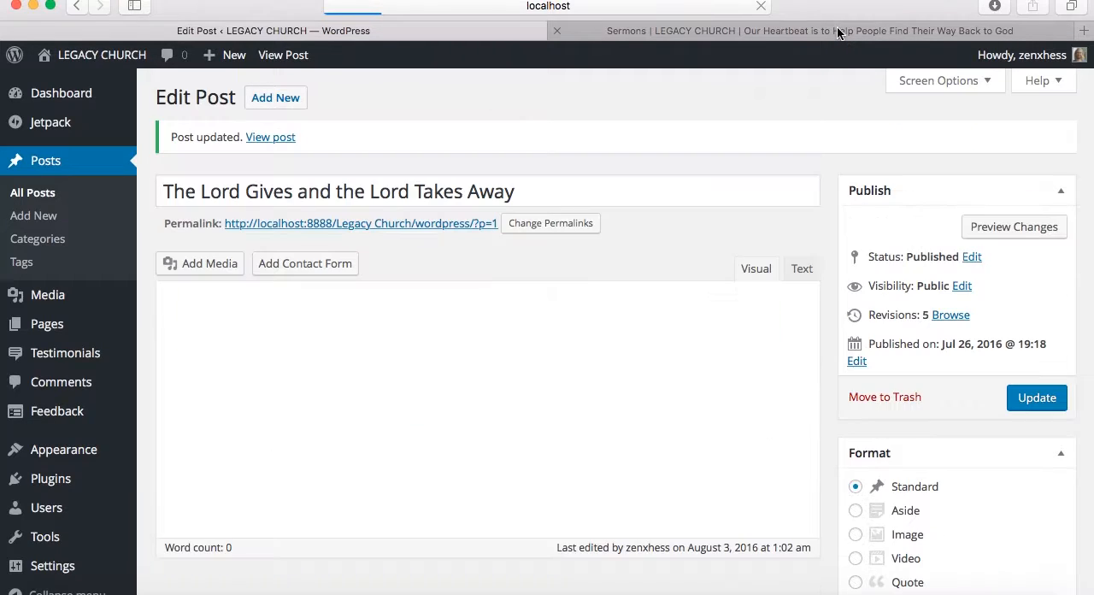
Reload the live Sermons page and check the end of The Lord Gives and the Lord Takes Away excerpt for its Continue Reading link
click(837, 28)
scroll(664, 357, down, 10)
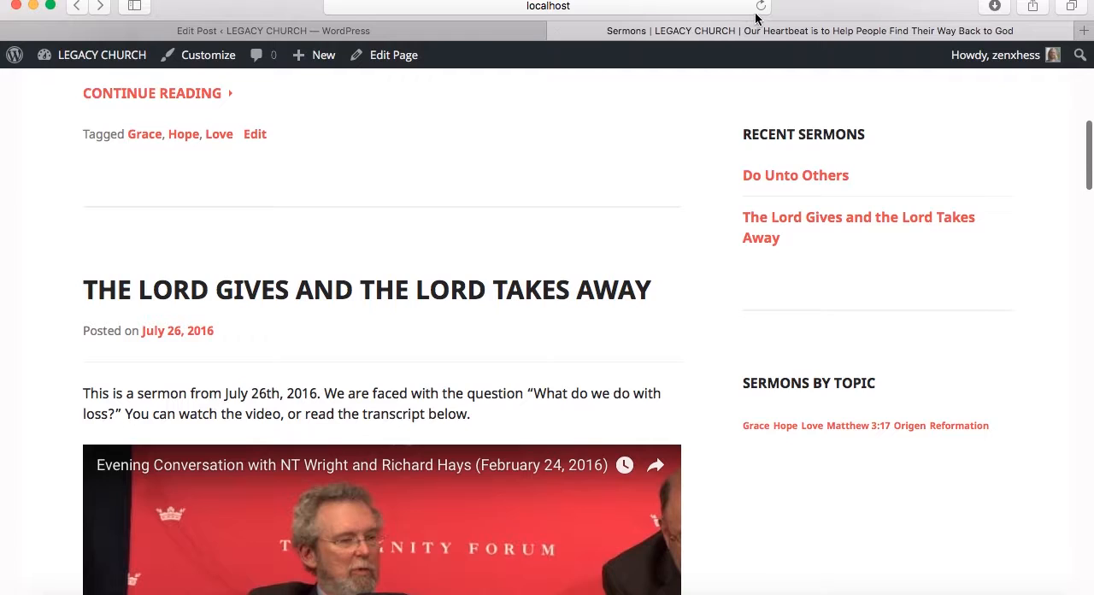
scroll(644, 276, down, 15)
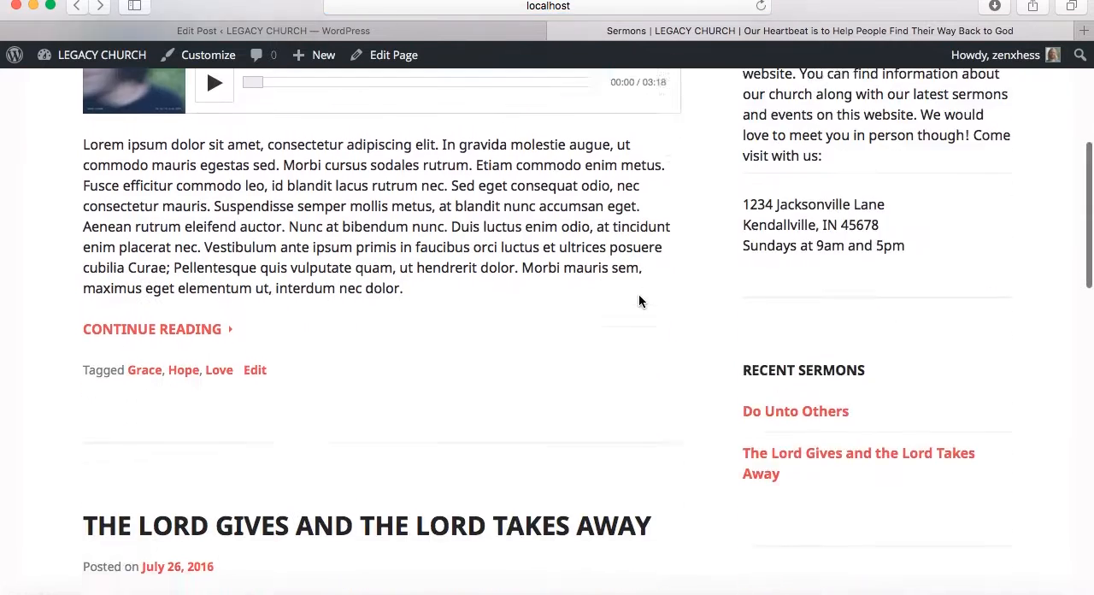
scroll(641, 300, down, 8)
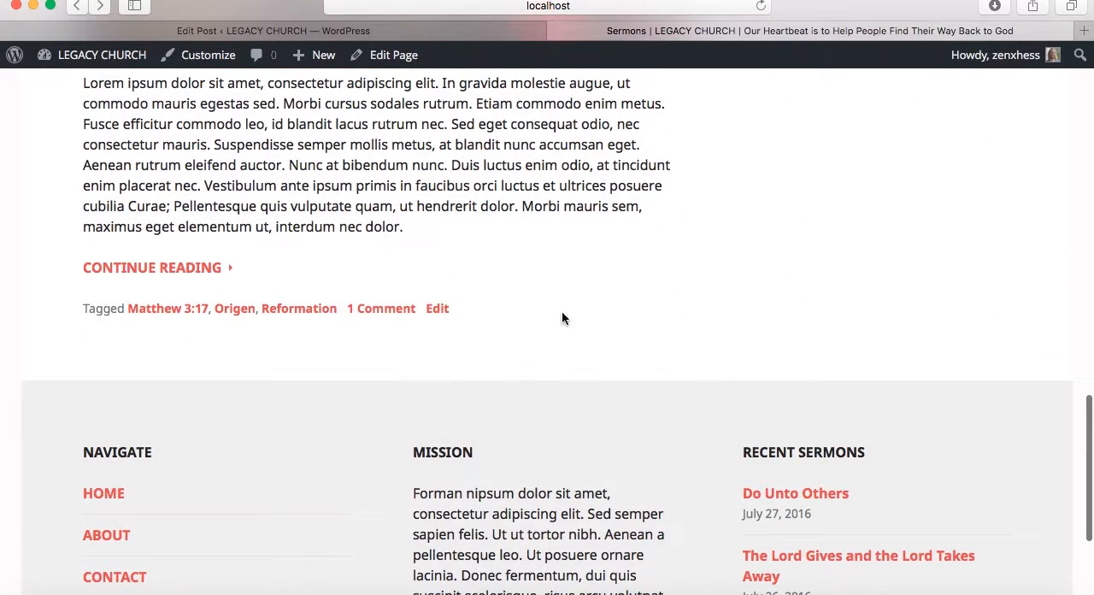
Return from the live Sermons page to the post editor and start a new post
scroll(442, 170, up, 4)
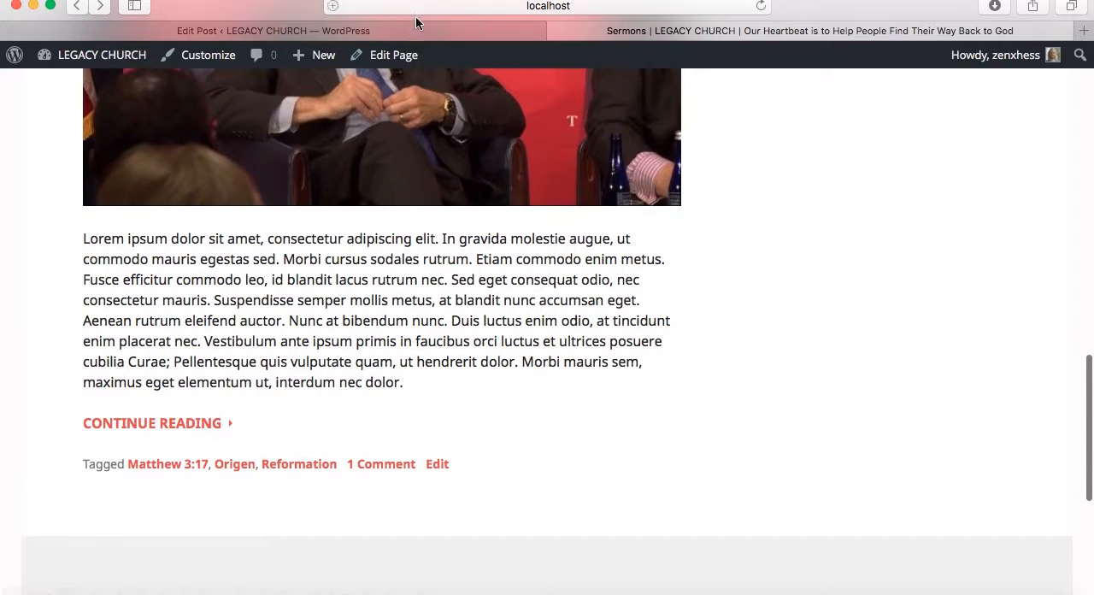
click(415, 26)
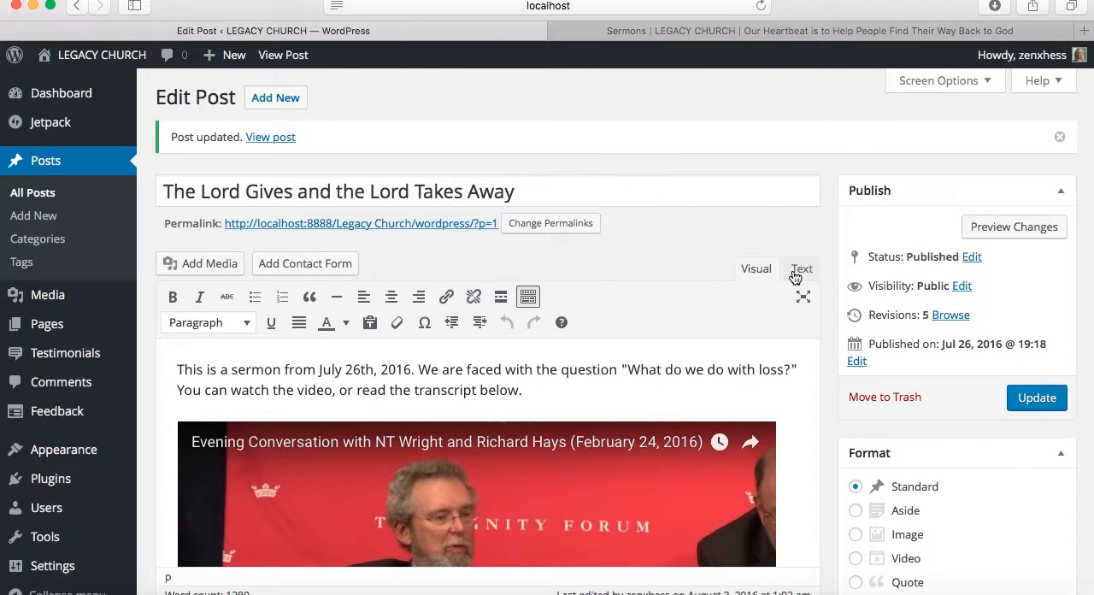
scroll(830, 282, down, 4)
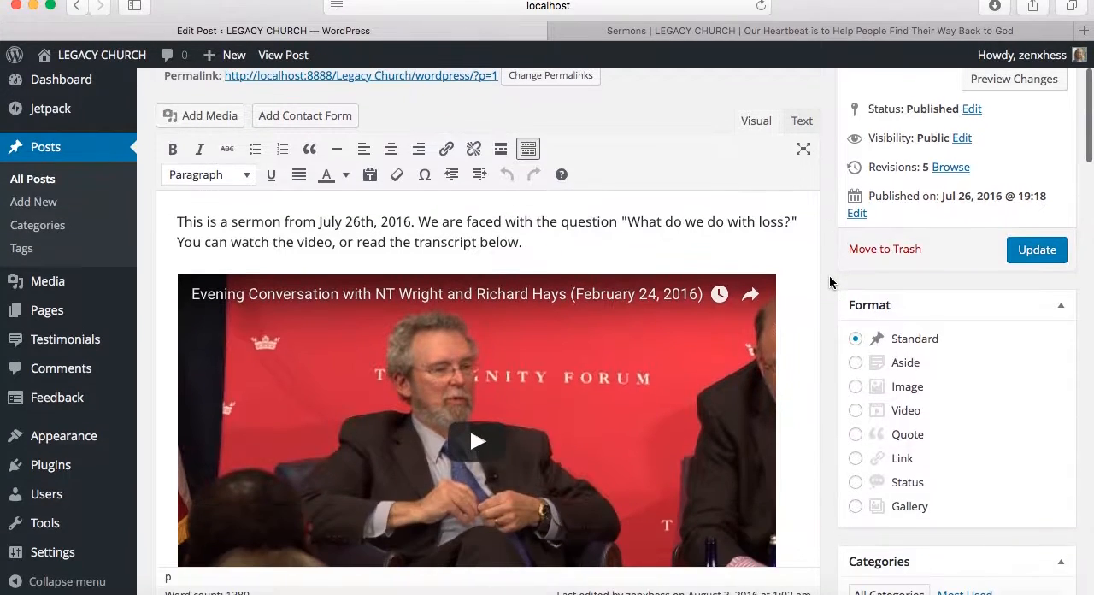
scroll(830, 283, down, 1)
scroll(833, 303, up, 5)
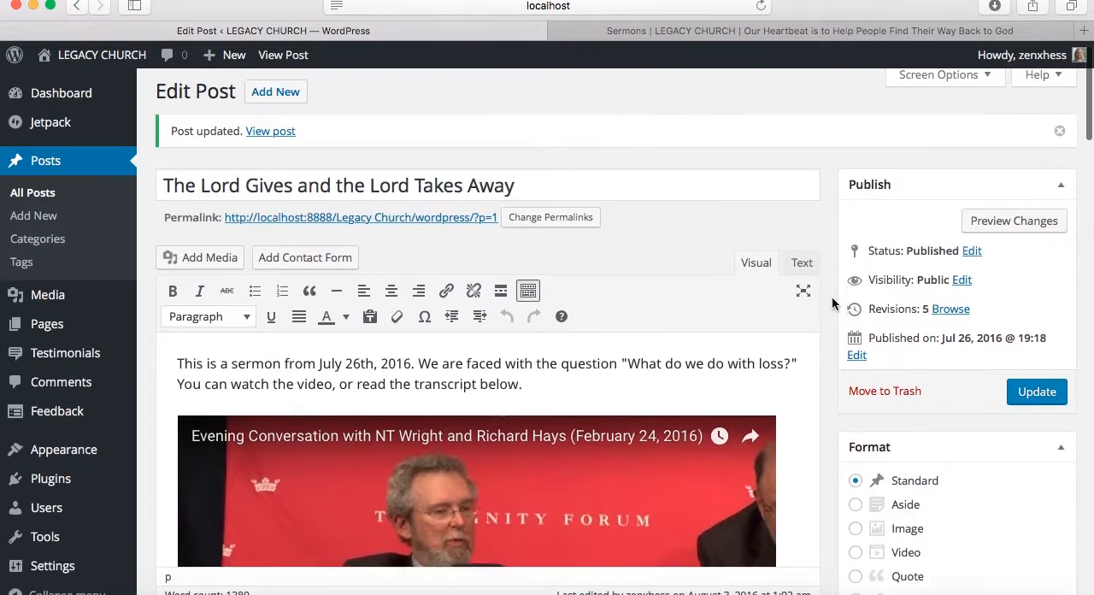
click(276, 99)
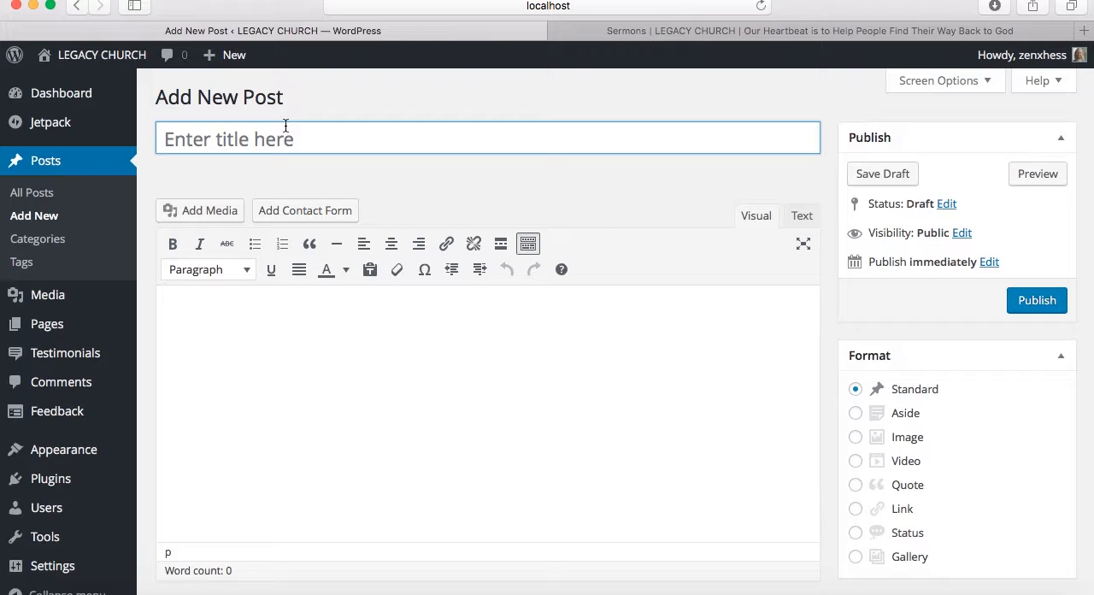
Title the new post "1 John 3:16-20: A Text of Love"
text(1 John)
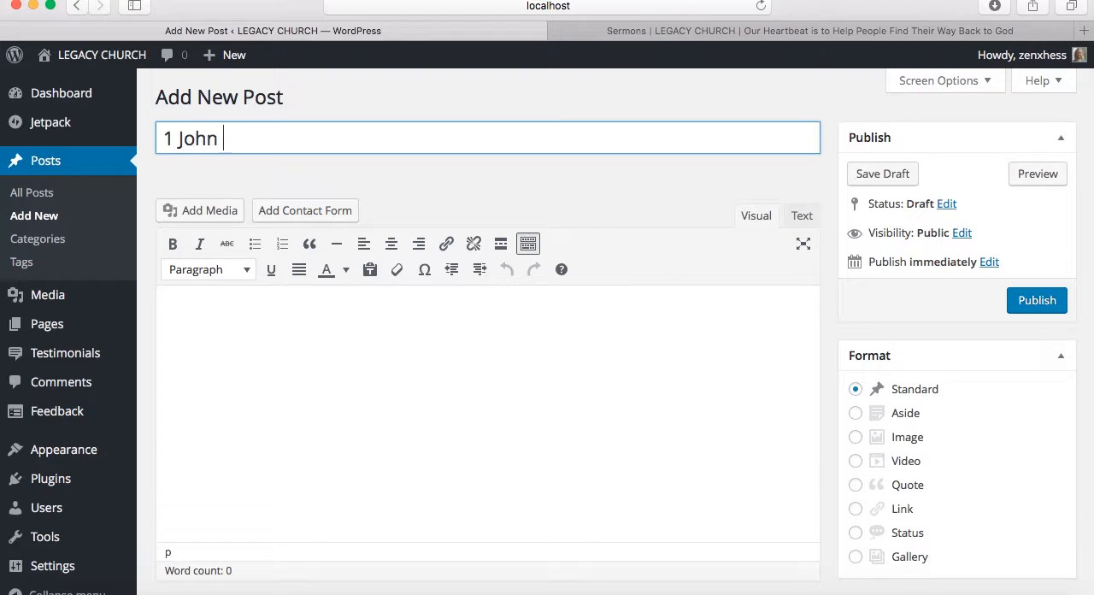
text( 3:16-20: A Text of L)
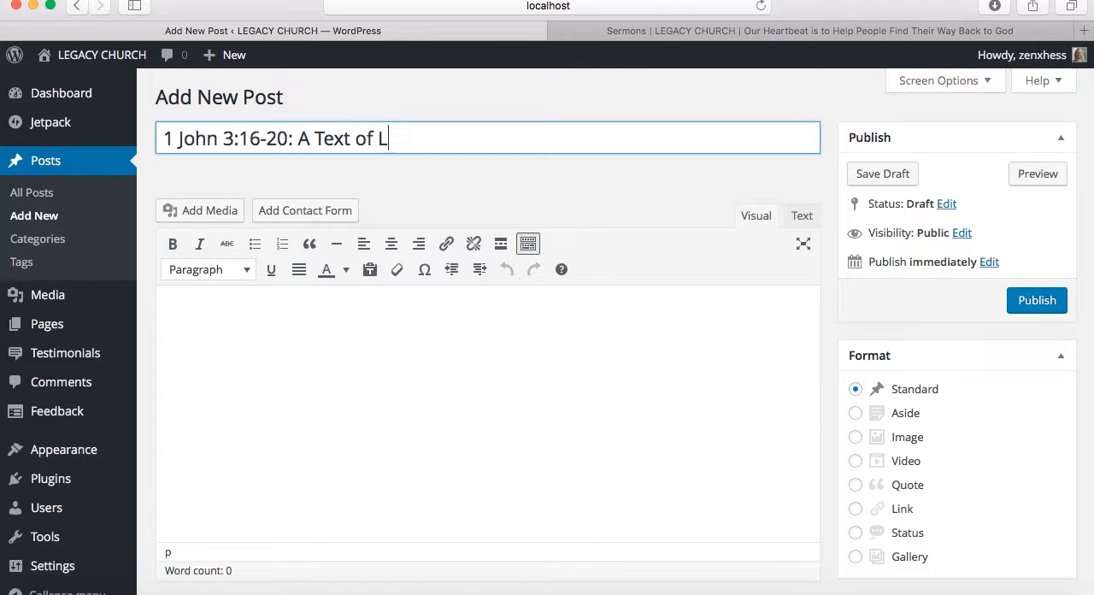
text(ove)
Write the introduction "This was a sermon from July 31, 2016. It is about love." in the post body
click(400, 310)
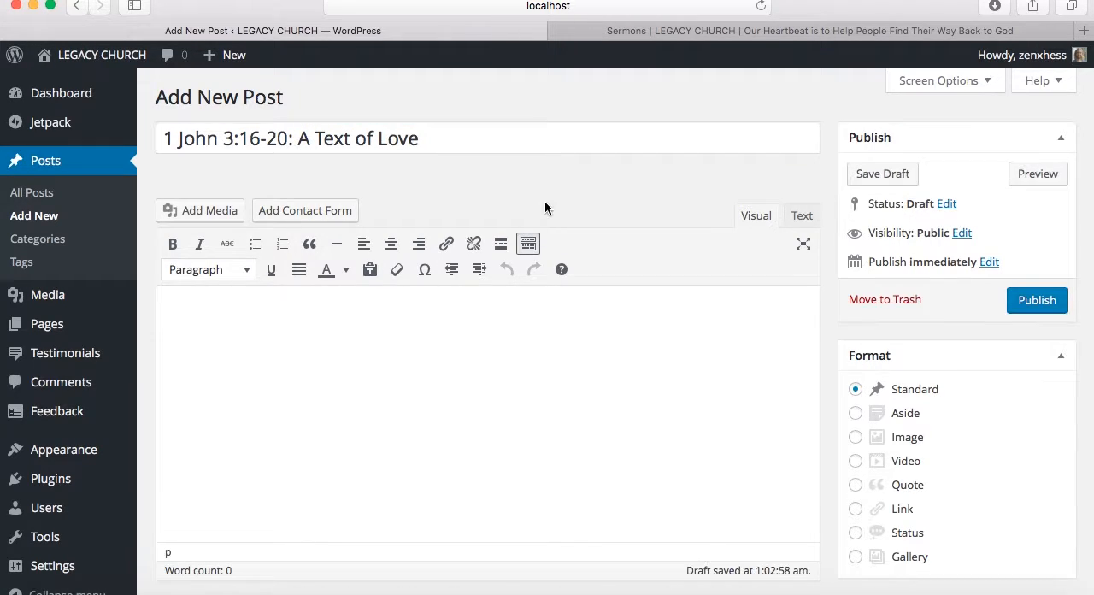
text(This was a sermon f)
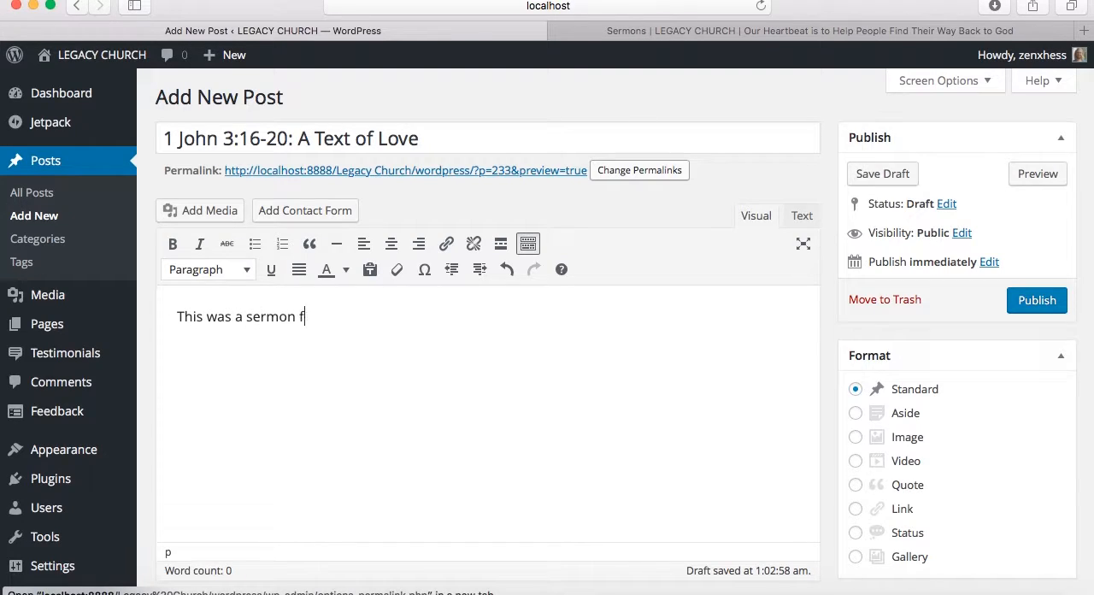
text(rom July 31, 2016. A)
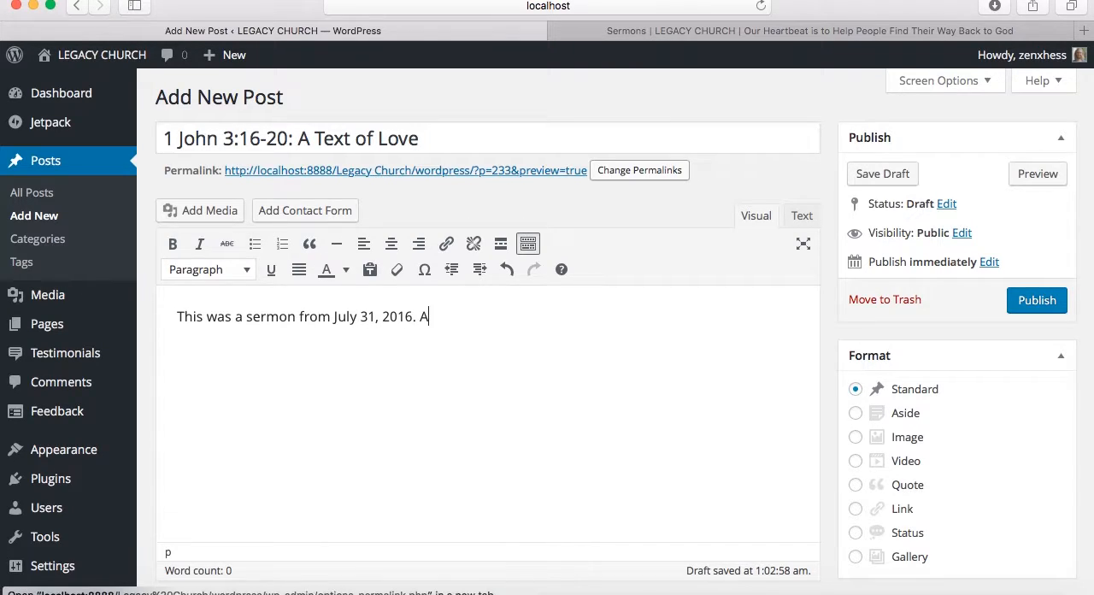
text( It is about love.)
Open youtube.com in a new browser tab and search for "willie jennings"
key(super+t)
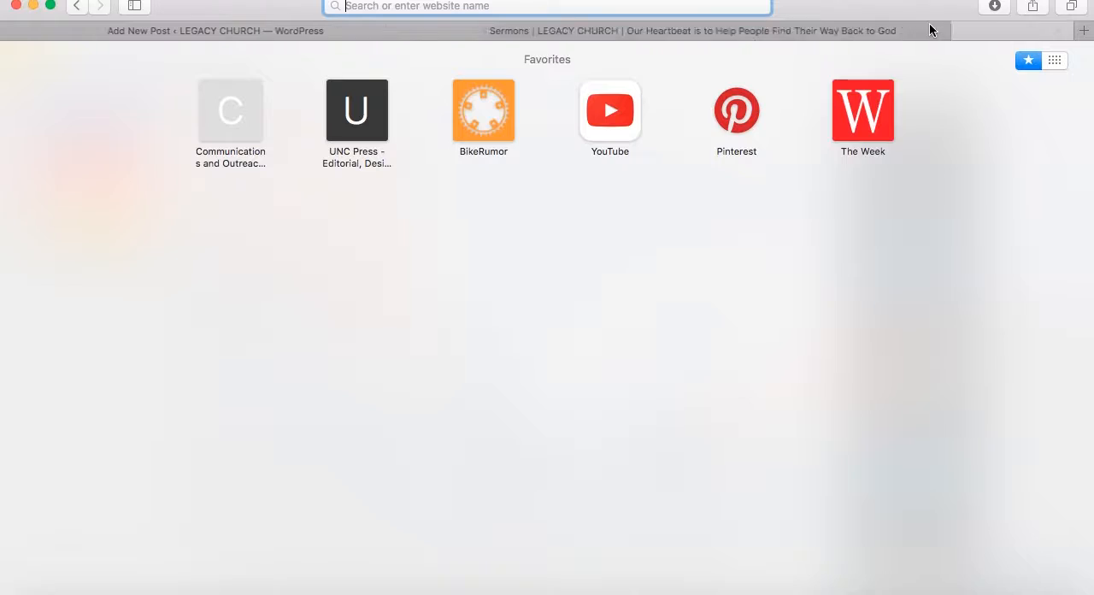
text(youtube.com)
key(Return)
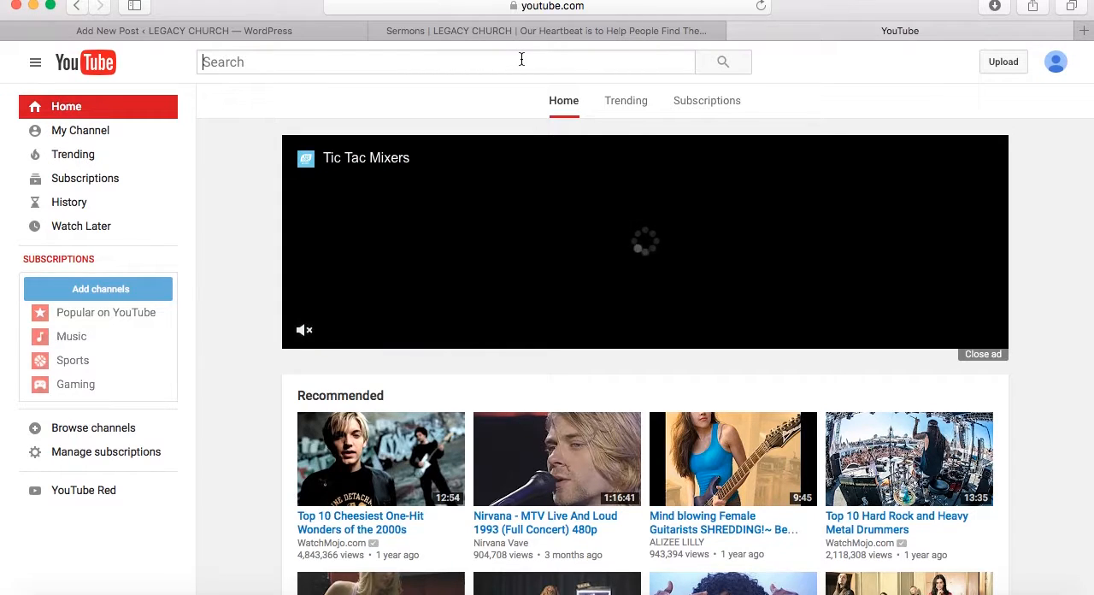
click(521, 59)
text(willie jennings)
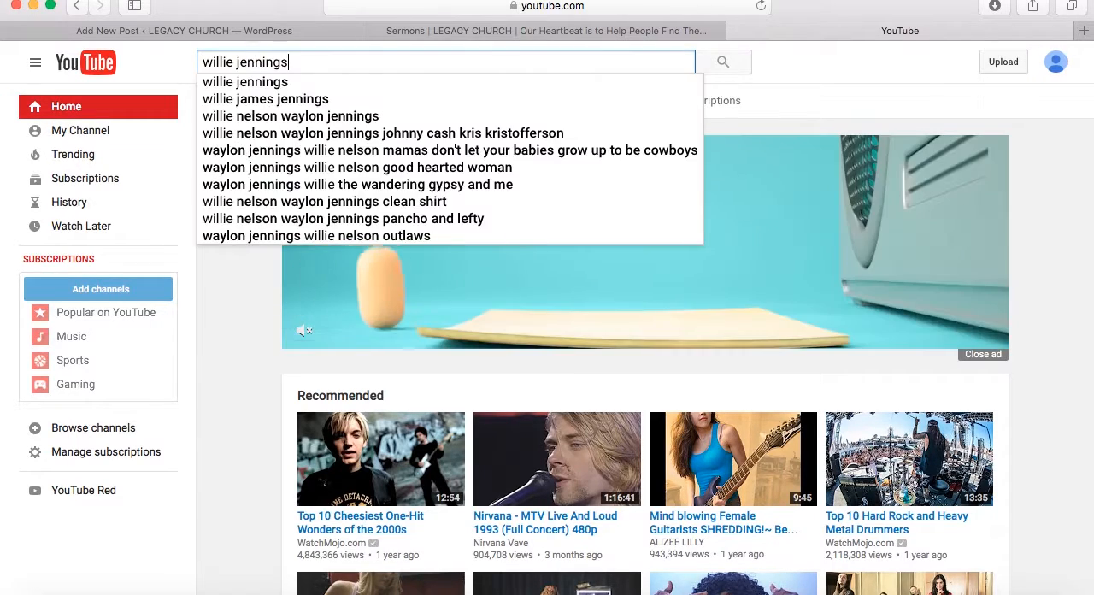
key(Return)
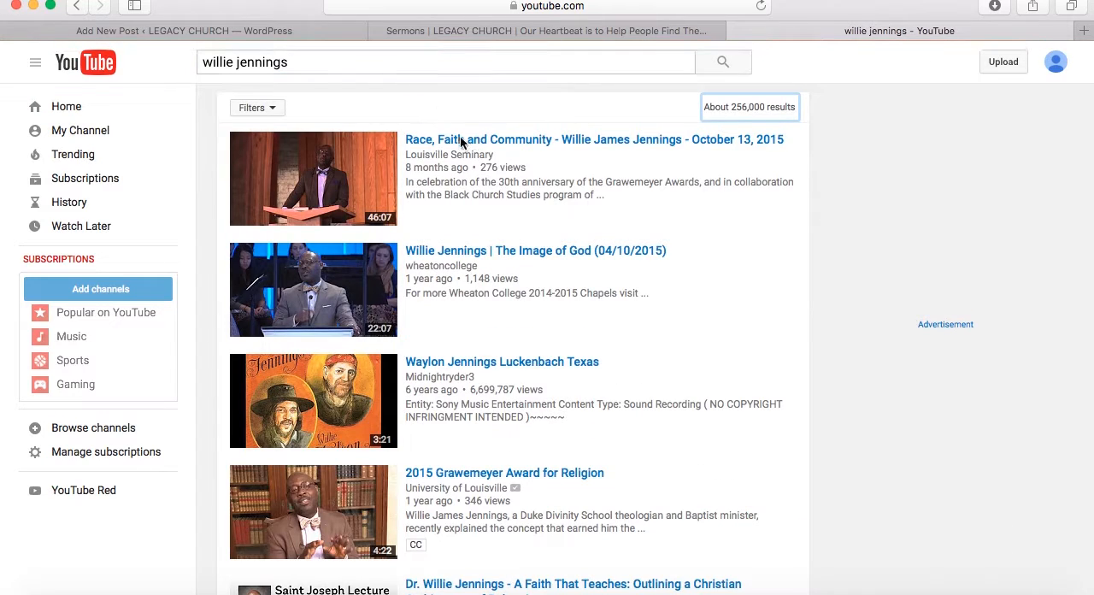
Open the "Race, Faith and Community" video from October 13, 2015, copy its web address and close the YouTube tab
click(471, 142)
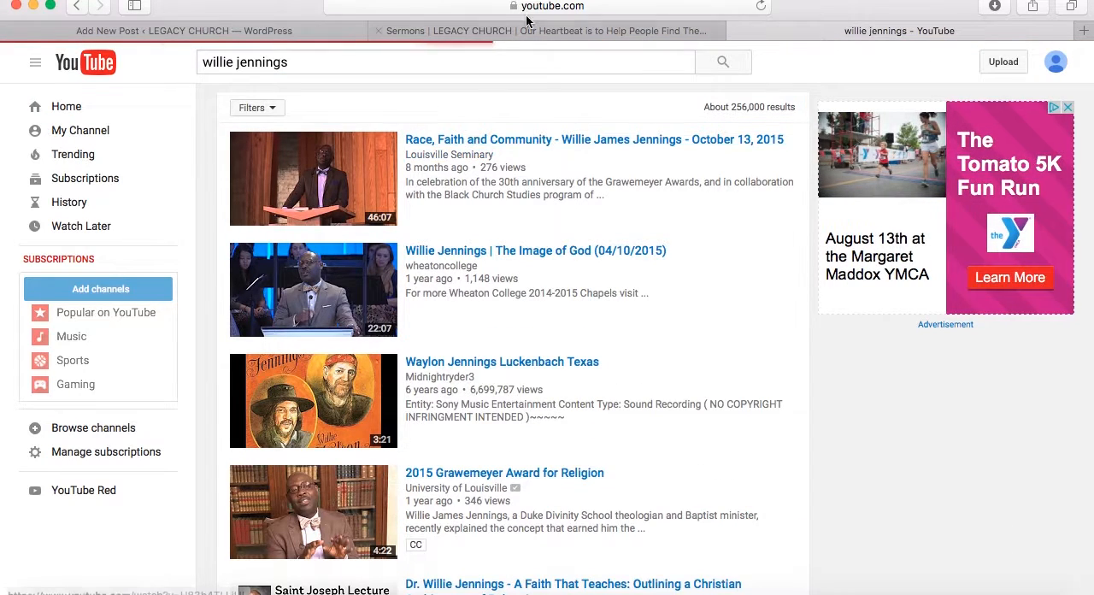
click(548, 9)
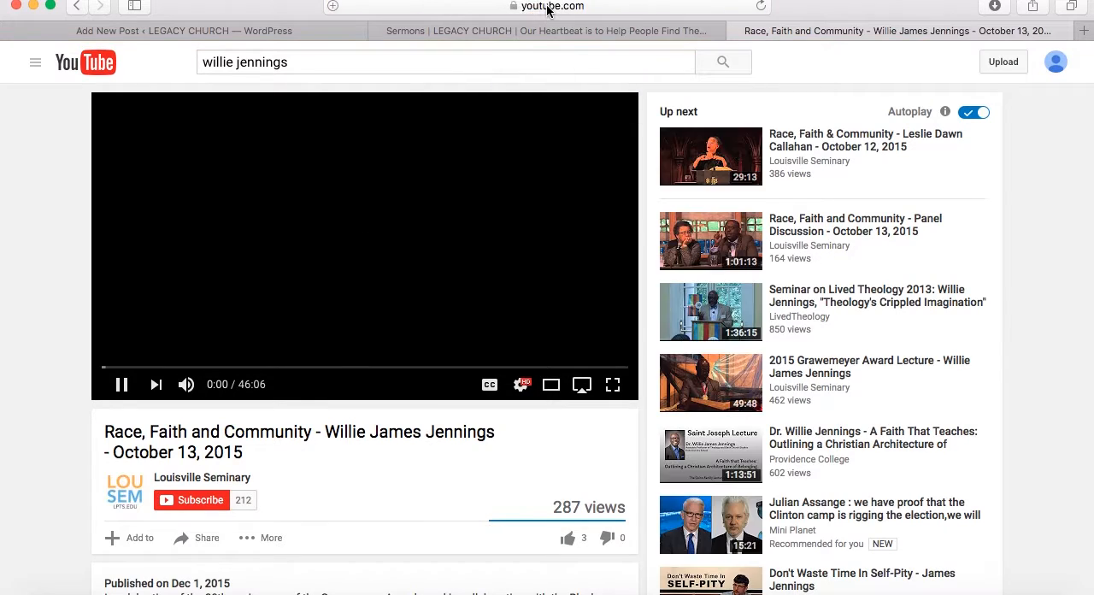
click(571, 7)
key(super+c)
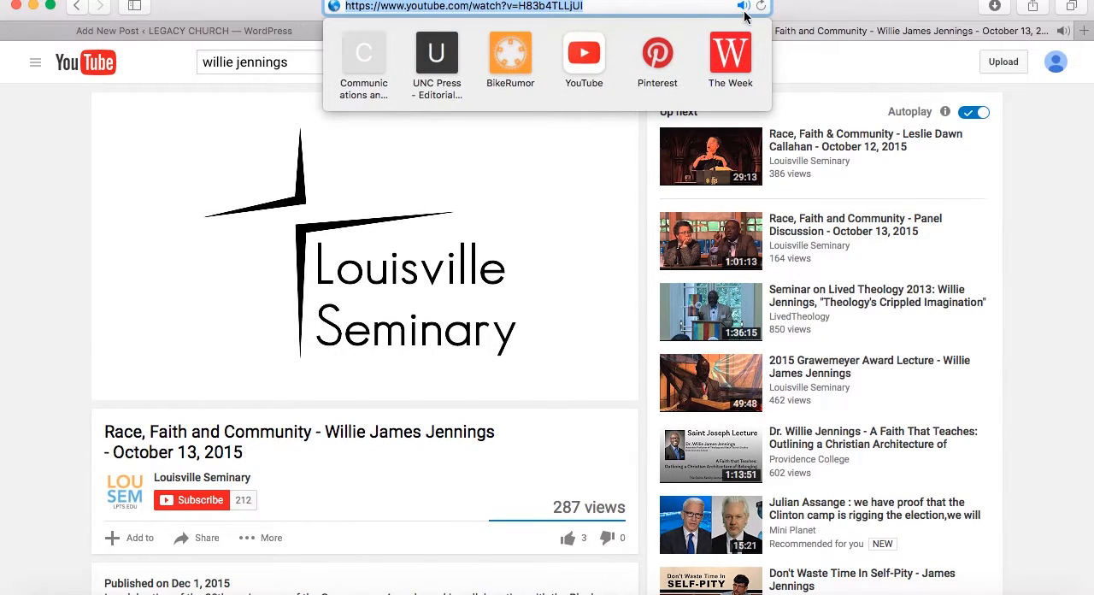
click(810, 23)
click(738, 30)
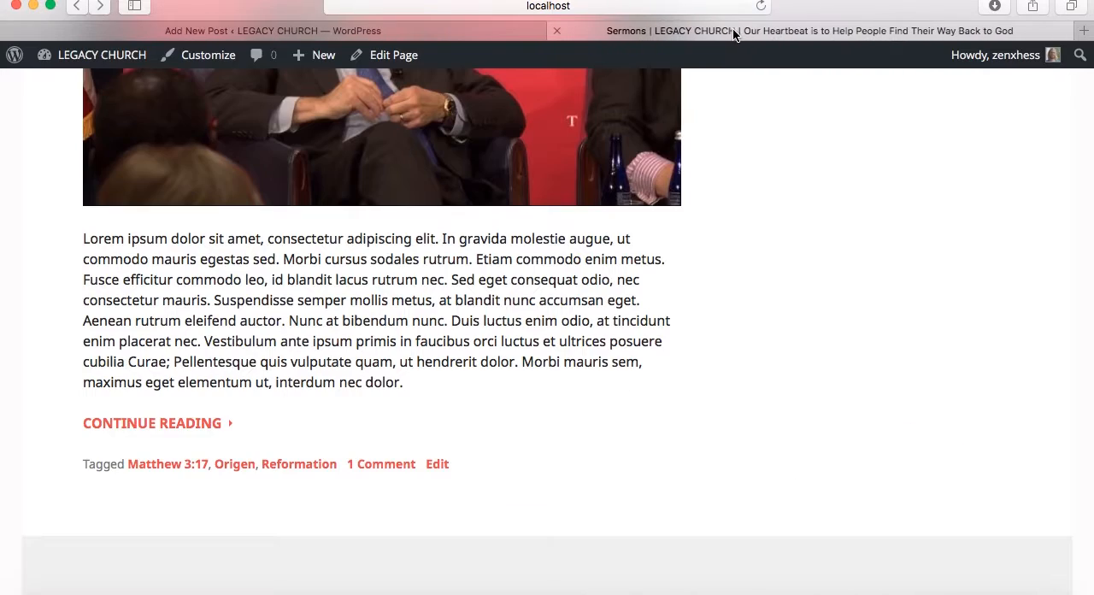
Back in the new post, embed the copied YouTube video from its URL below the introduction
click(410, 32)
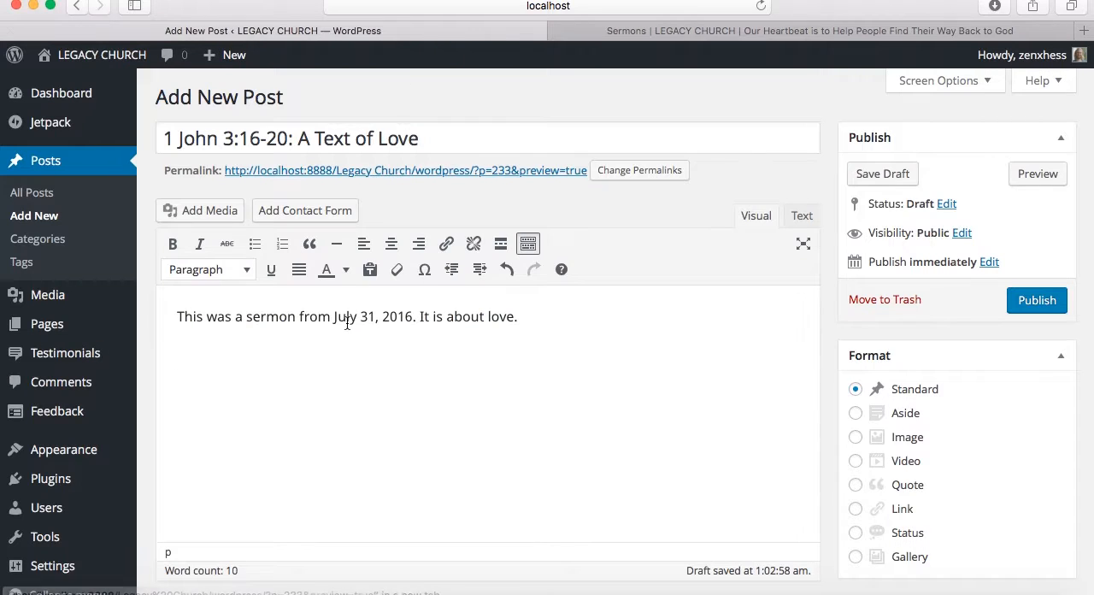
click(225, 208)
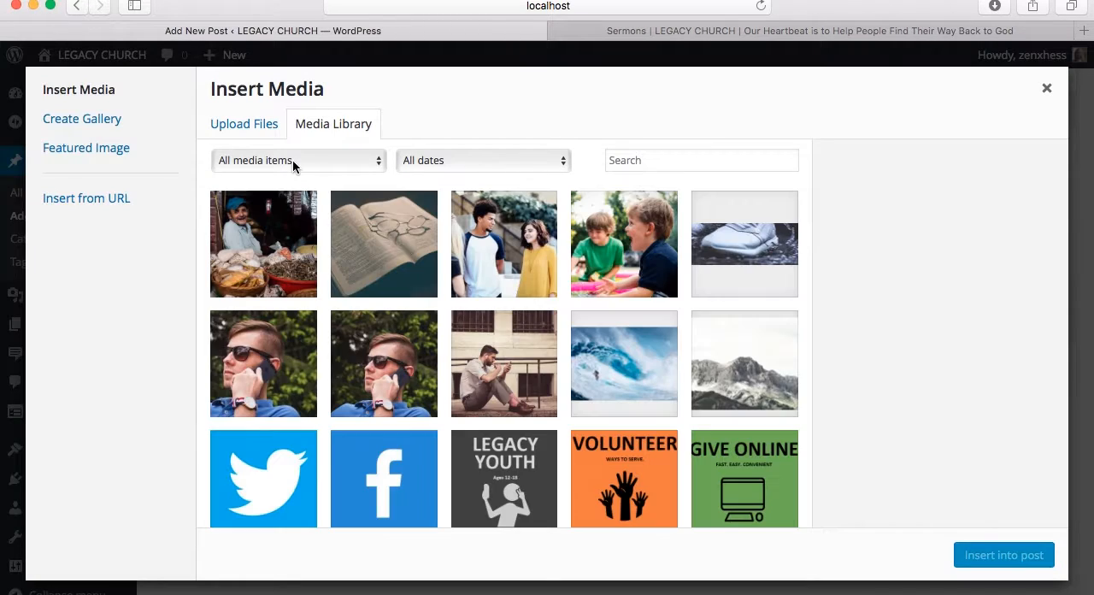
click(88, 198)
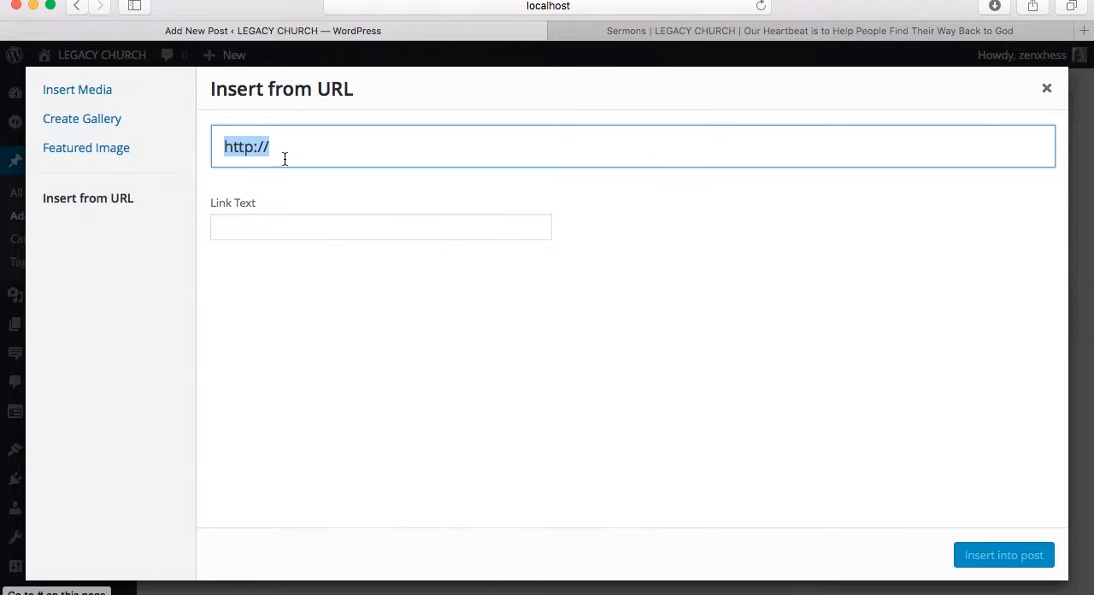
key(super+v)
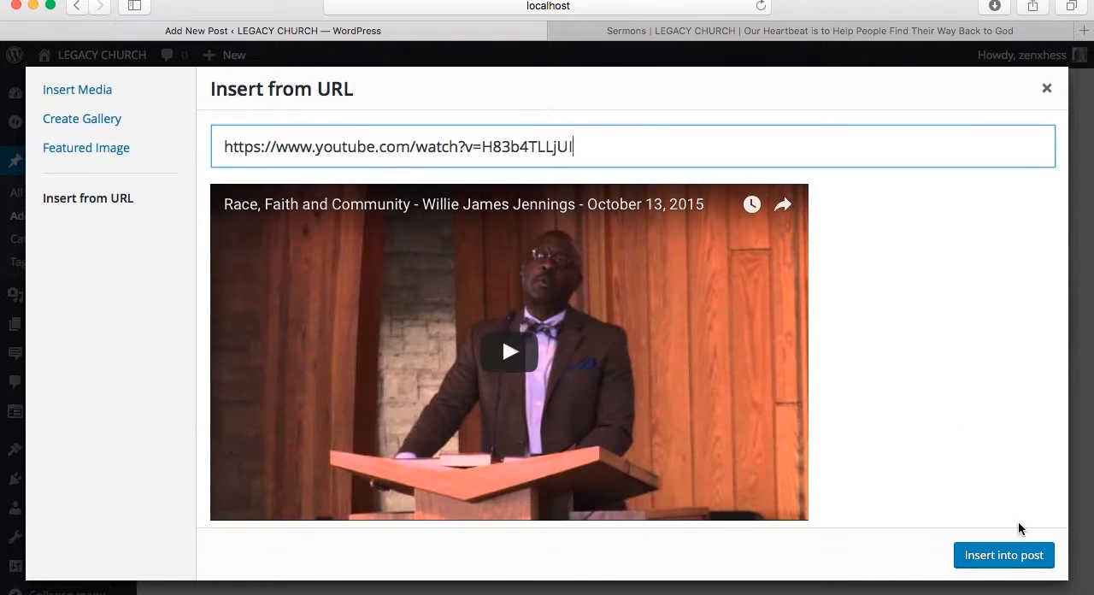
click(1004, 555)
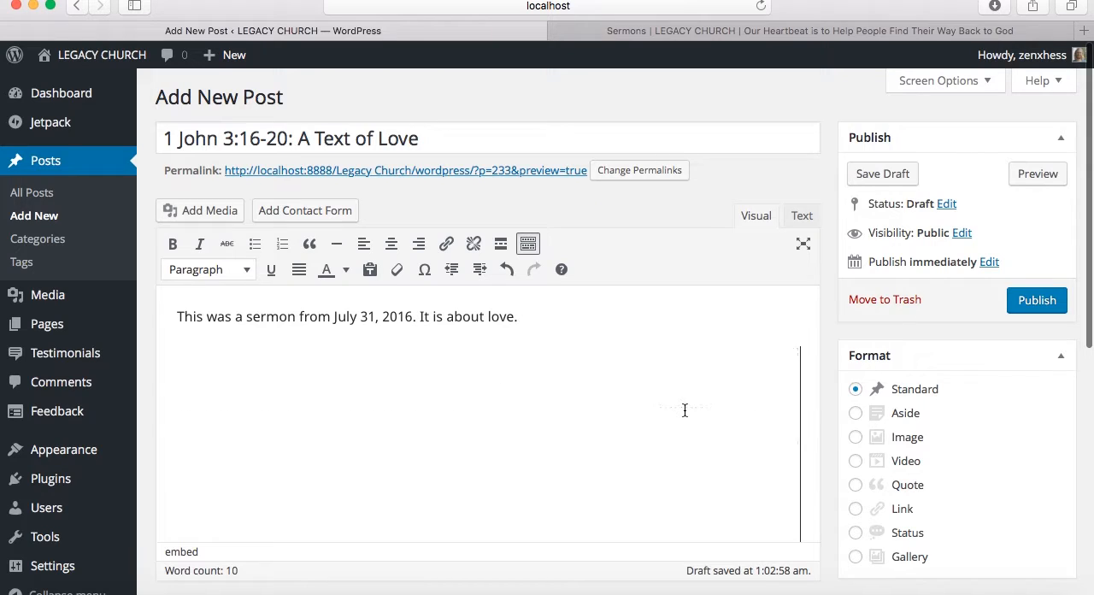
Copy the Lorem ipsum paragraph from the live Sermons page and paste it on a new line beneath the embedded video
key(Return)
key(Return)
key(BackSpace)
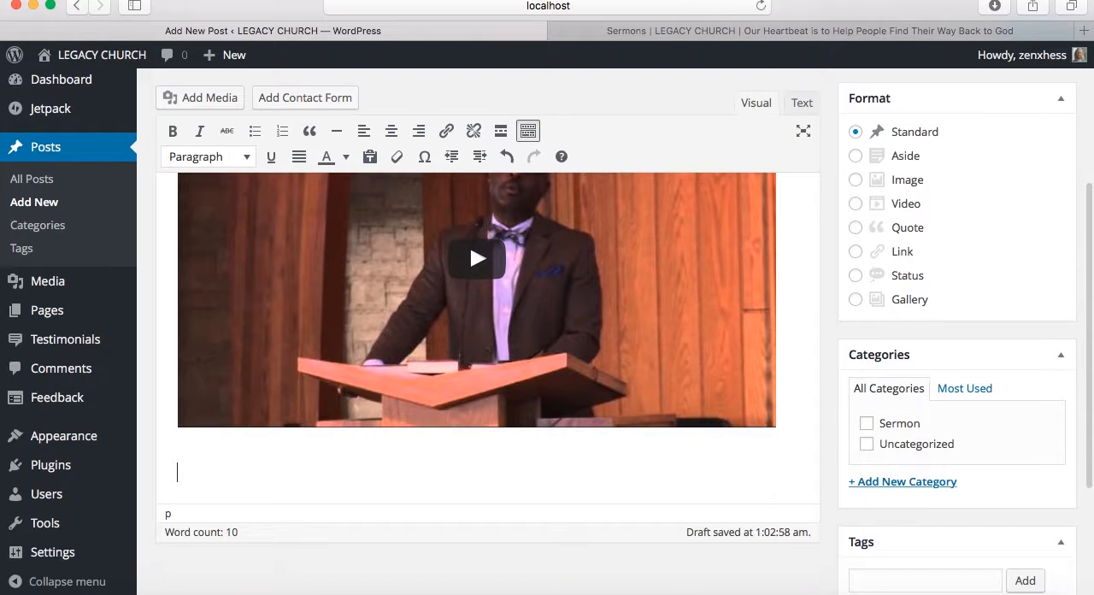
click(752, 31)
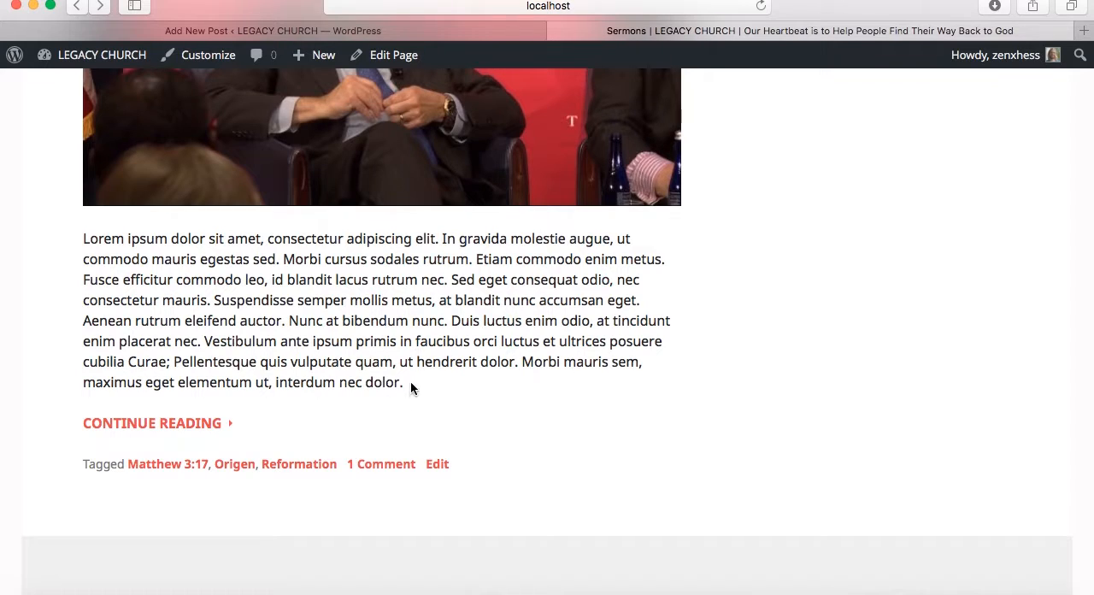
drag(407, 382, 71, 236)
key(super+c)
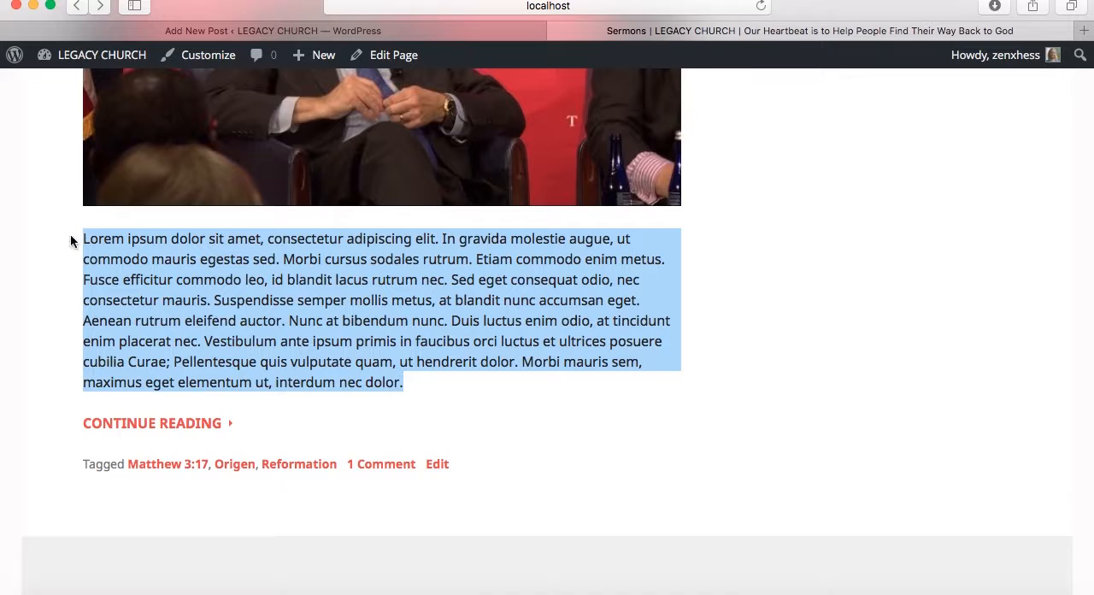
click(246, 31)
key(super+v)
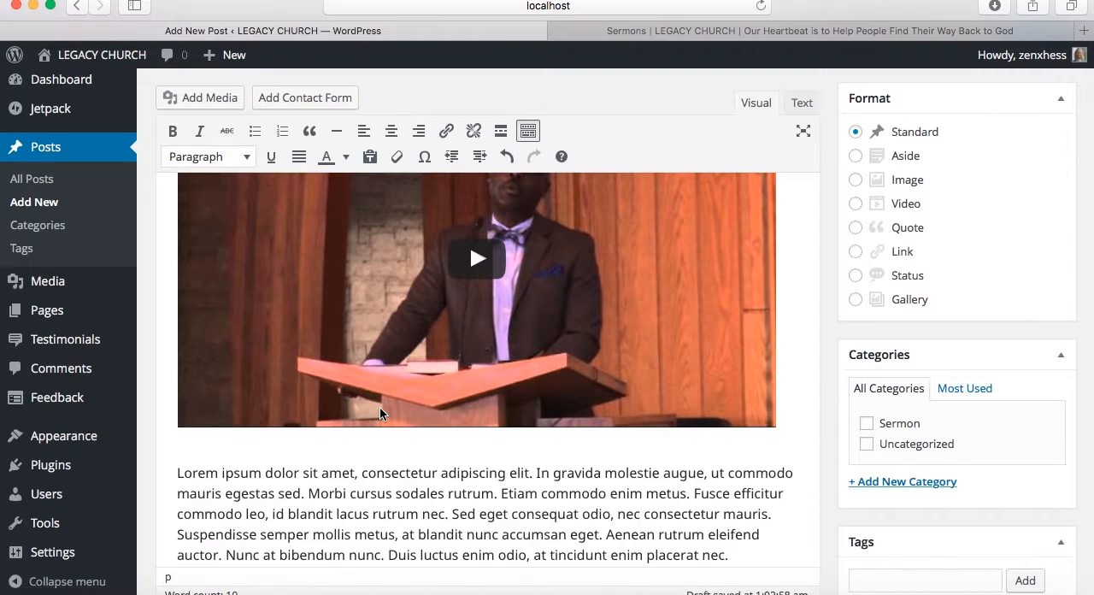
Split the Lorem ipsum text after "Morbi cursus sodales rutrum." and insert a Read More tag between the two paragraphs
click(500, 498)
key(Return)
key(Up)
key(super+Right)
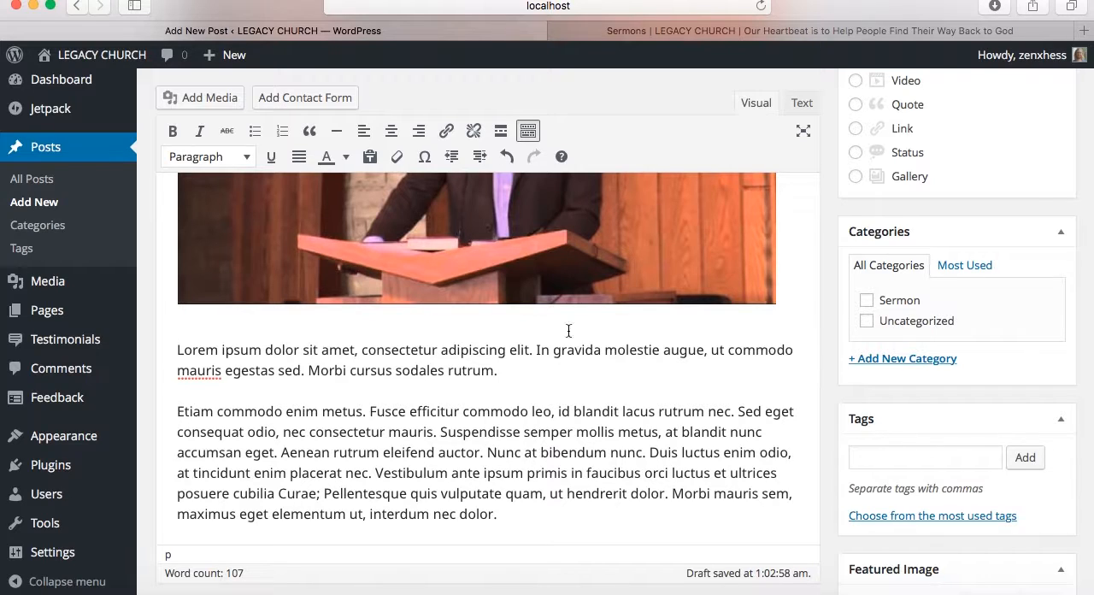
click(501, 131)
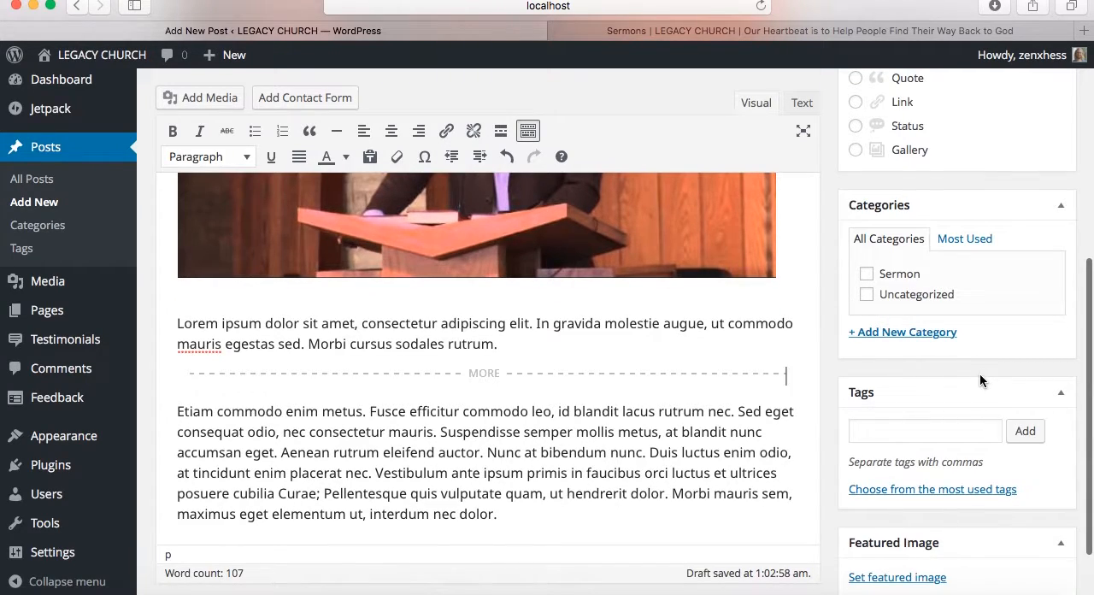
Assign the post to the Sermon category and add the tags Love, 1 John and Gifts
click(868, 273)
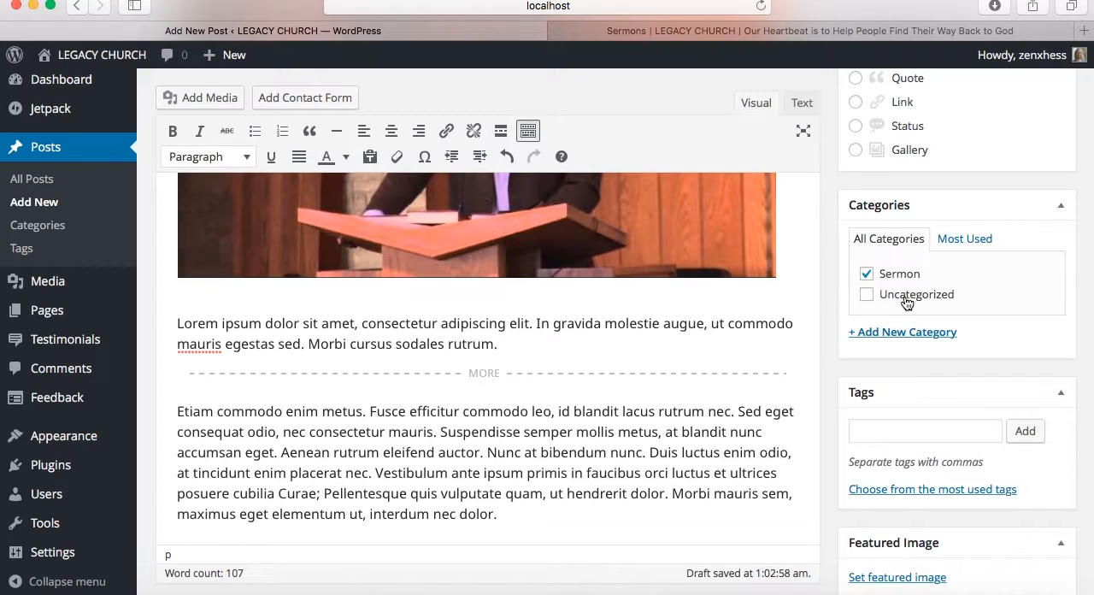
click(989, 433)
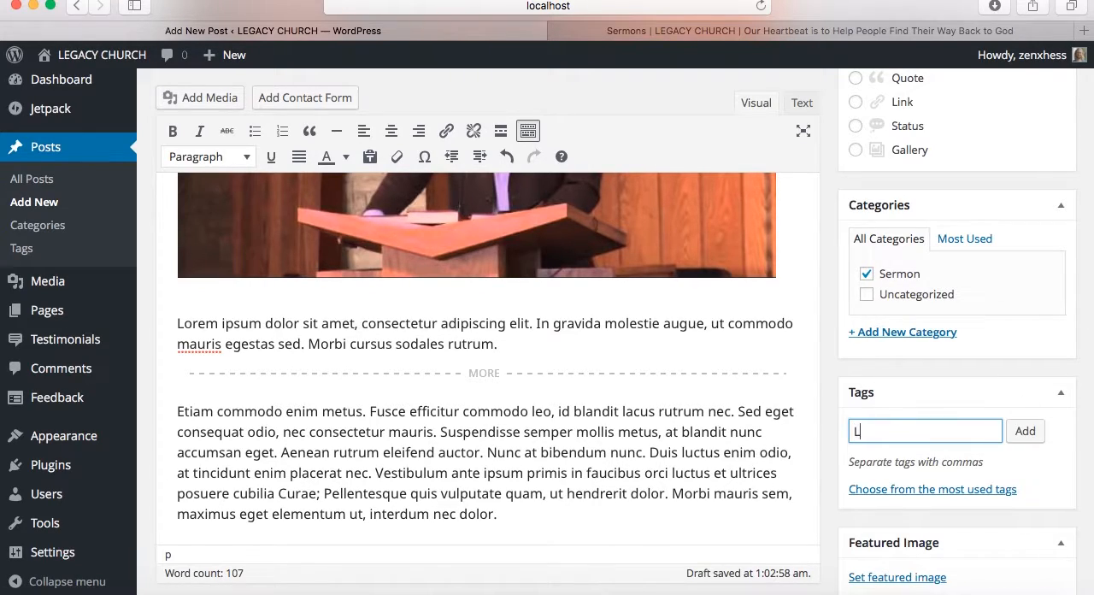
key(Return)
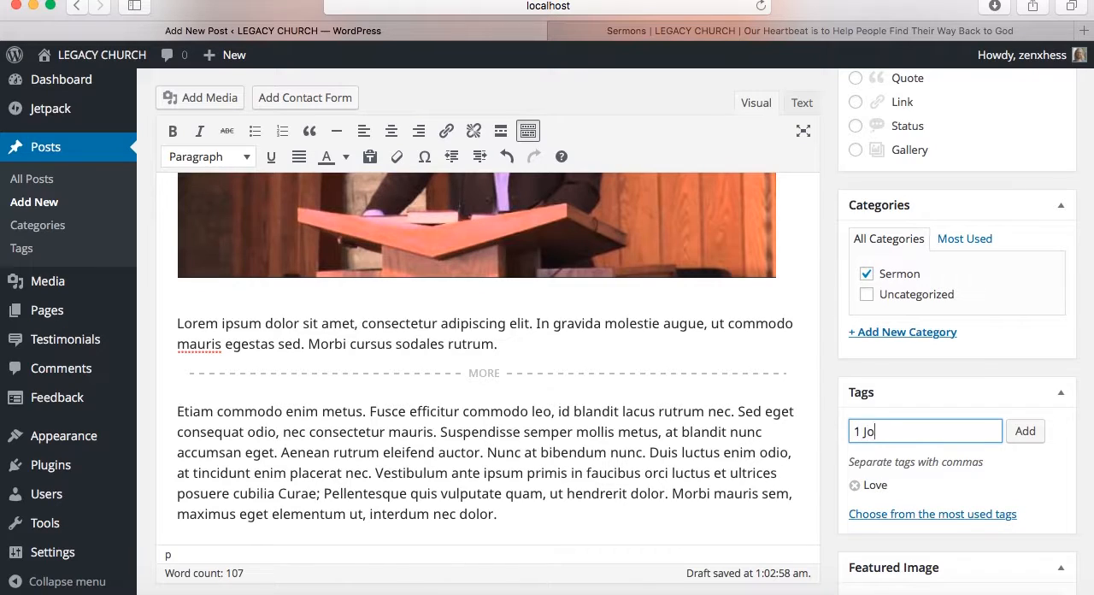
key(Return)
key(Return)
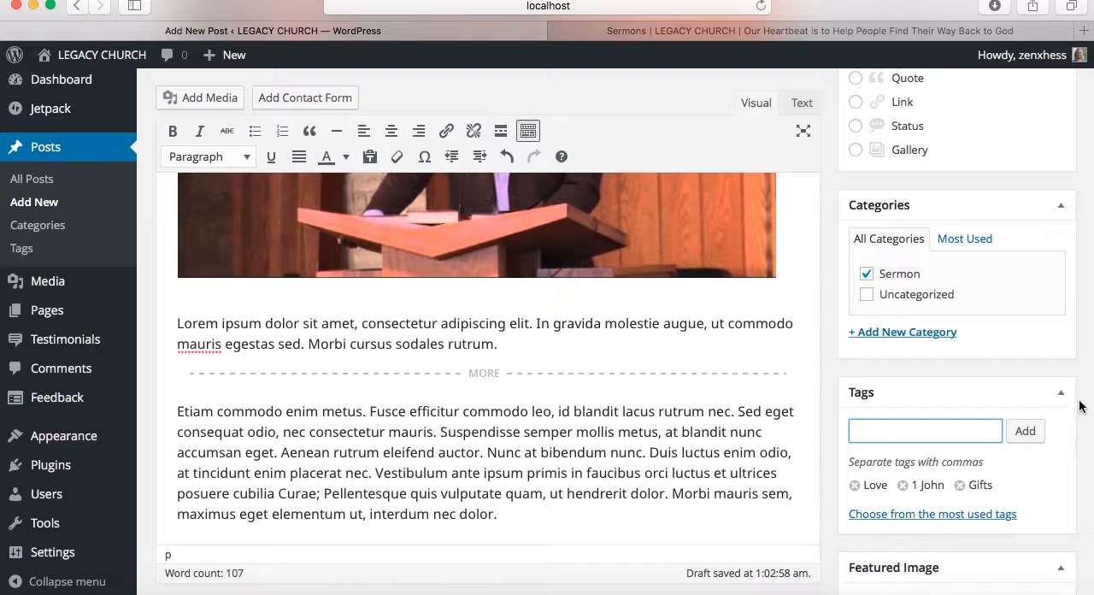
scroll(1068, 477, down, 2)
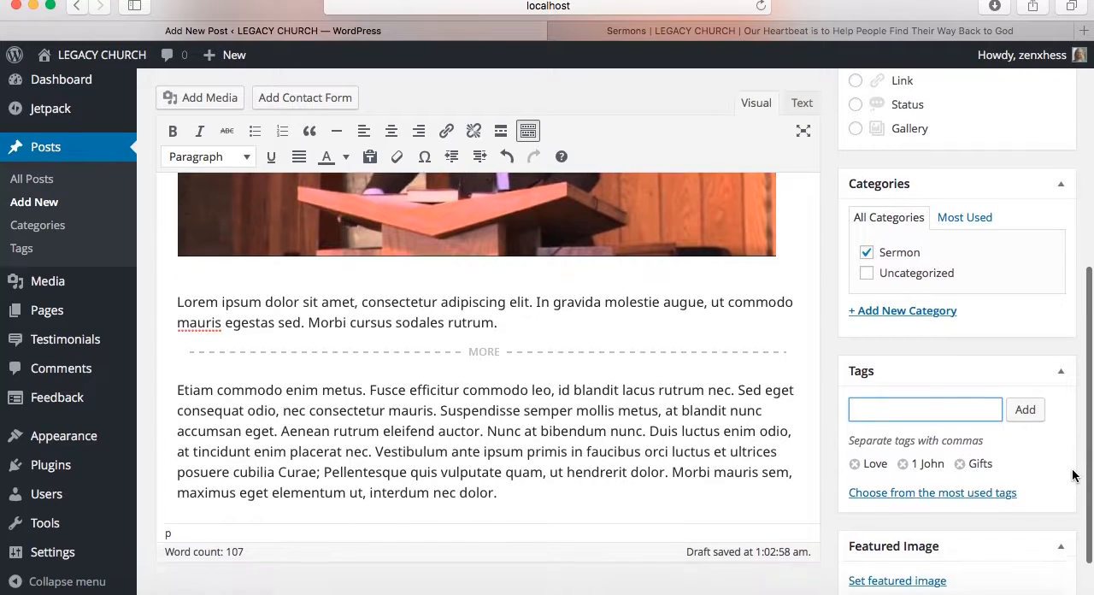
scroll(1070, 477, up, 1)
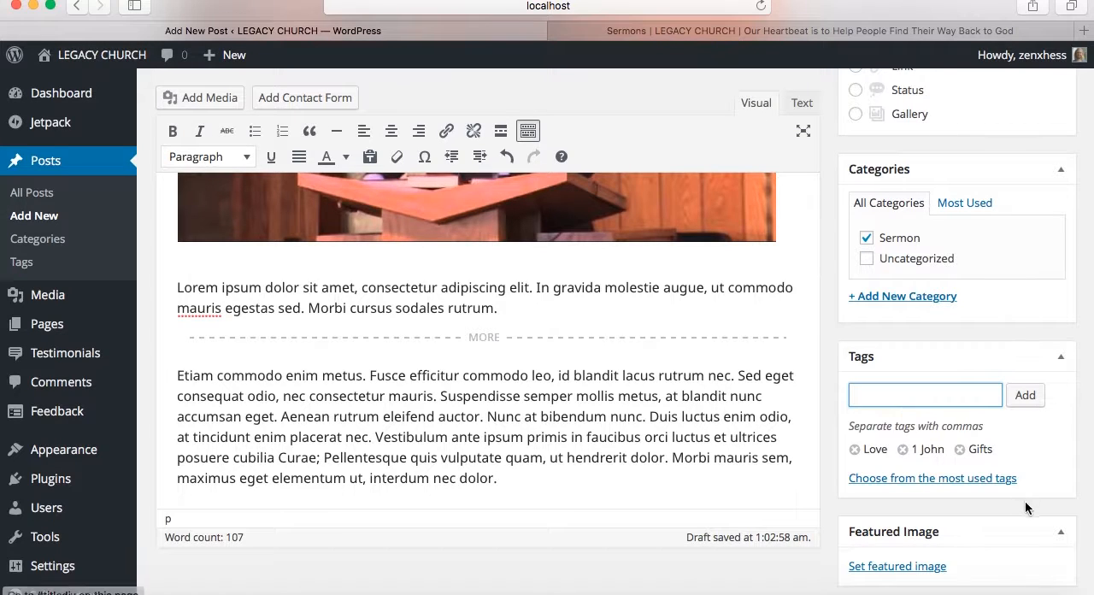
scroll(1026, 506, down, 2)
scroll(1031, 508, up, 5)
scroll(1031, 508, up, 3)
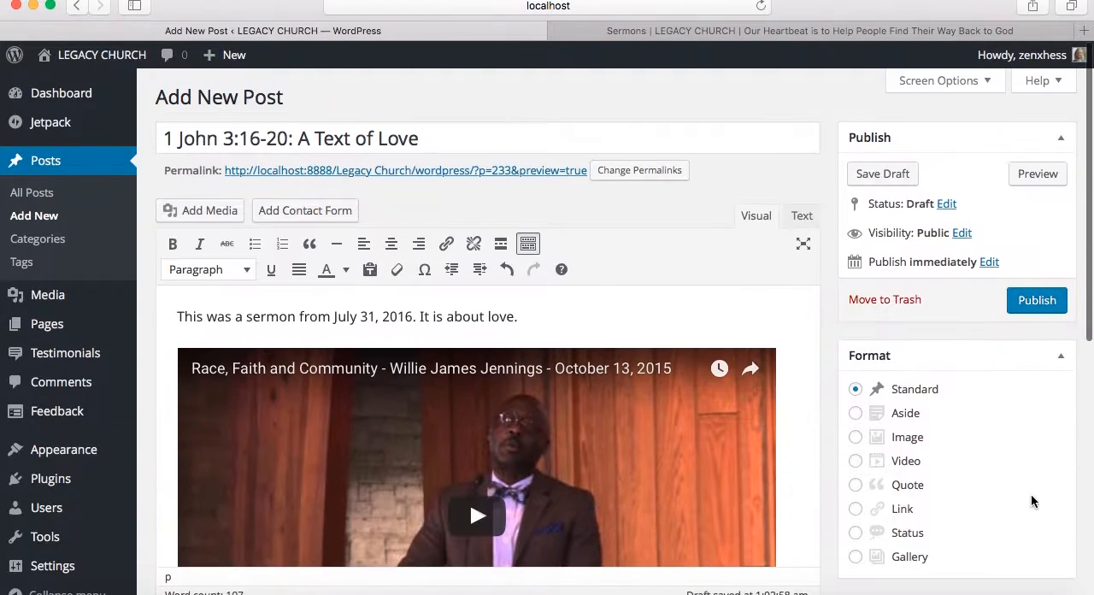
Publish the "1 John 3:16-20: A Text of Love" post and review it on the reloaded live Sermons page
click(1032, 299)
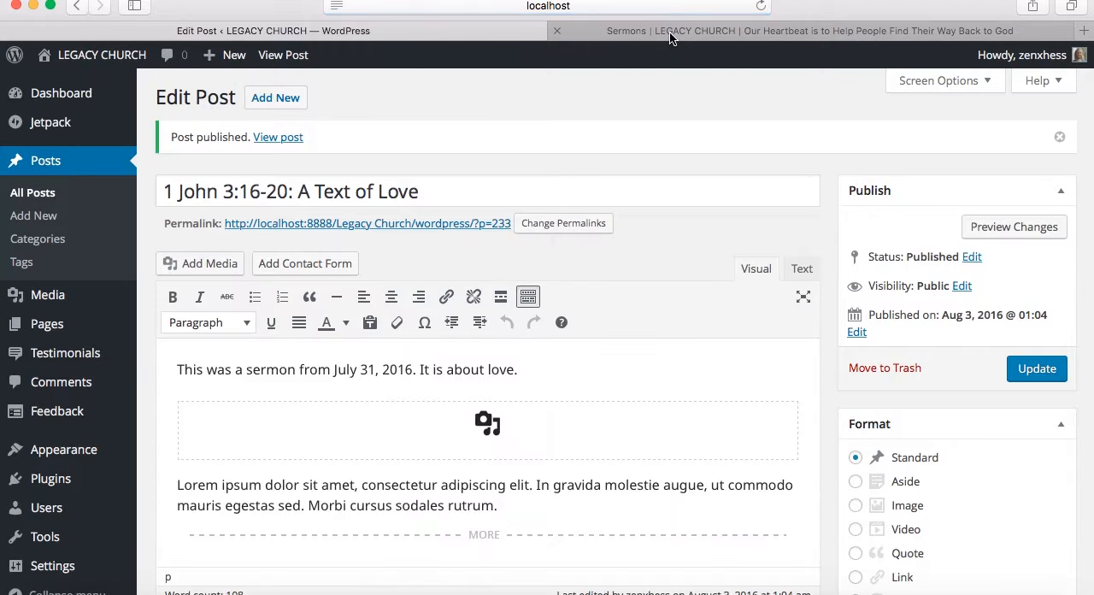
click(671, 32)
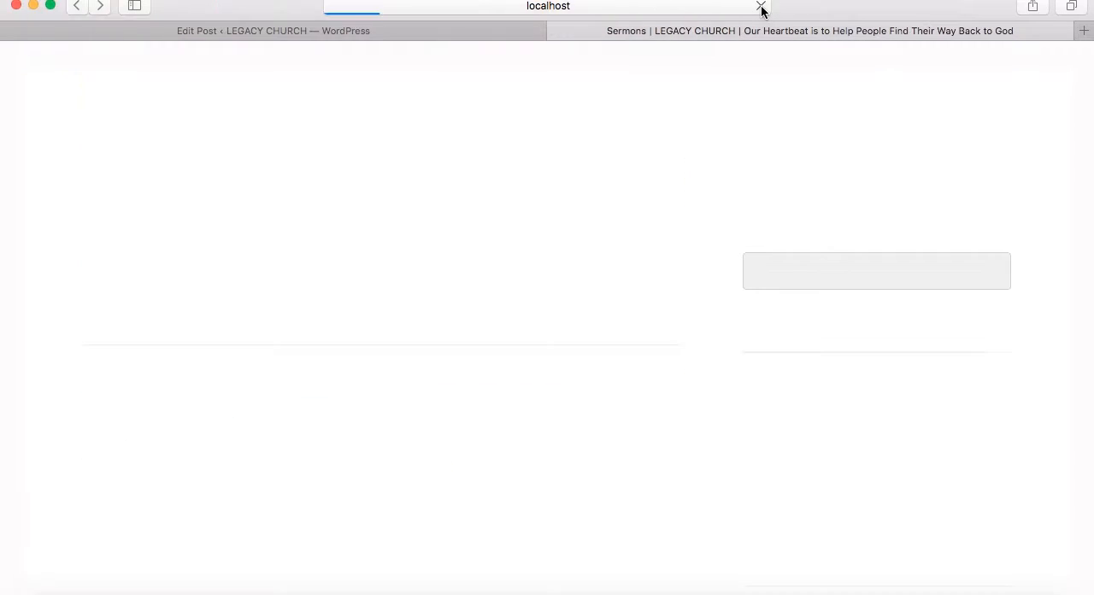
scroll(707, 330, up, 15)
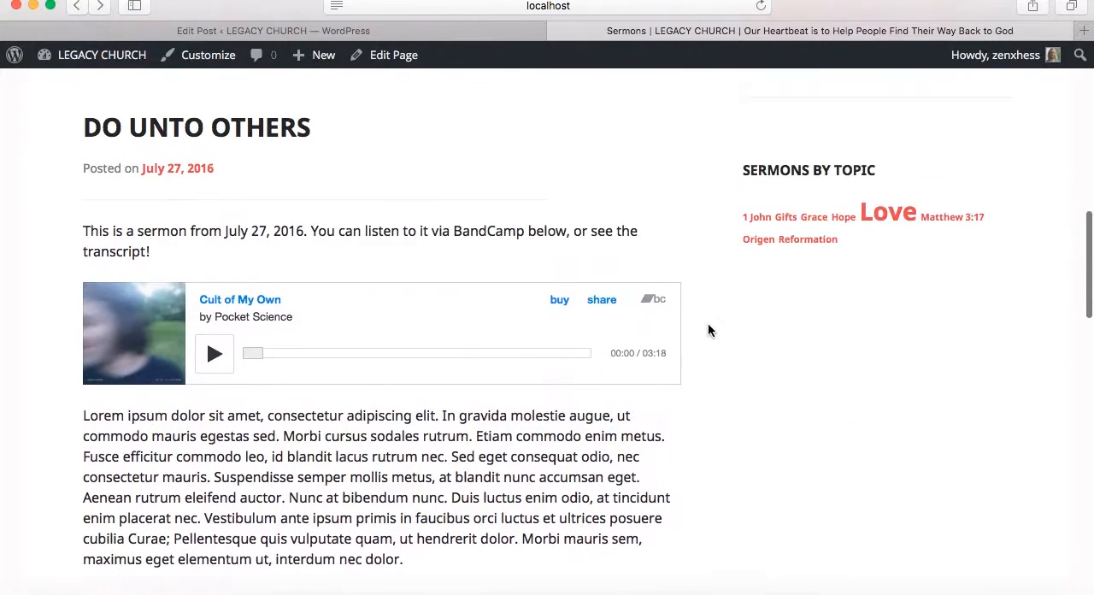
scroll(708, 330, down, 10)
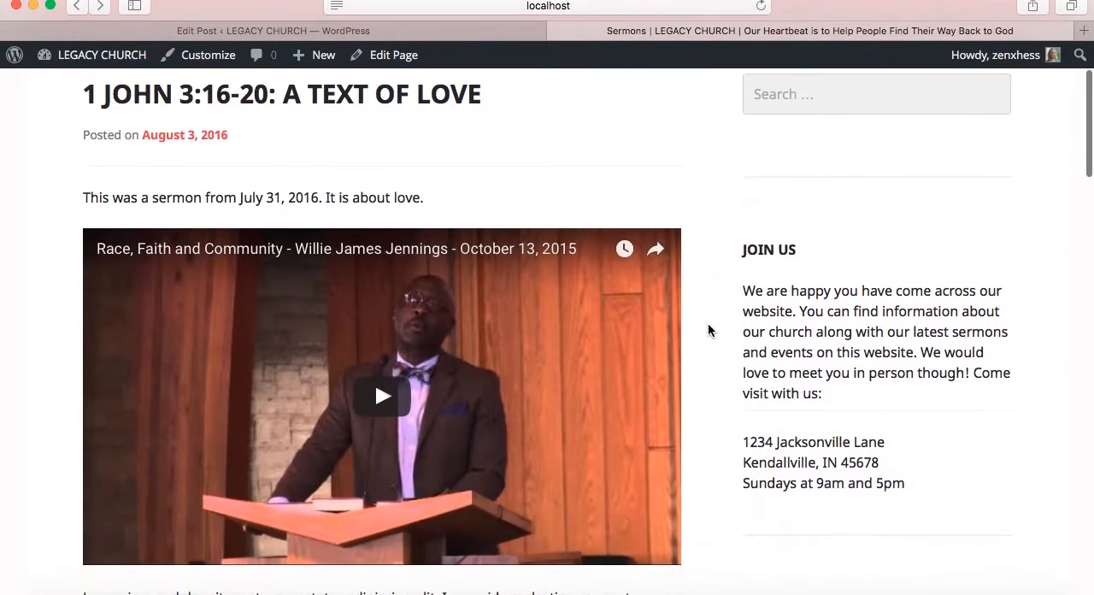
scroll(707, 330, up, 4)
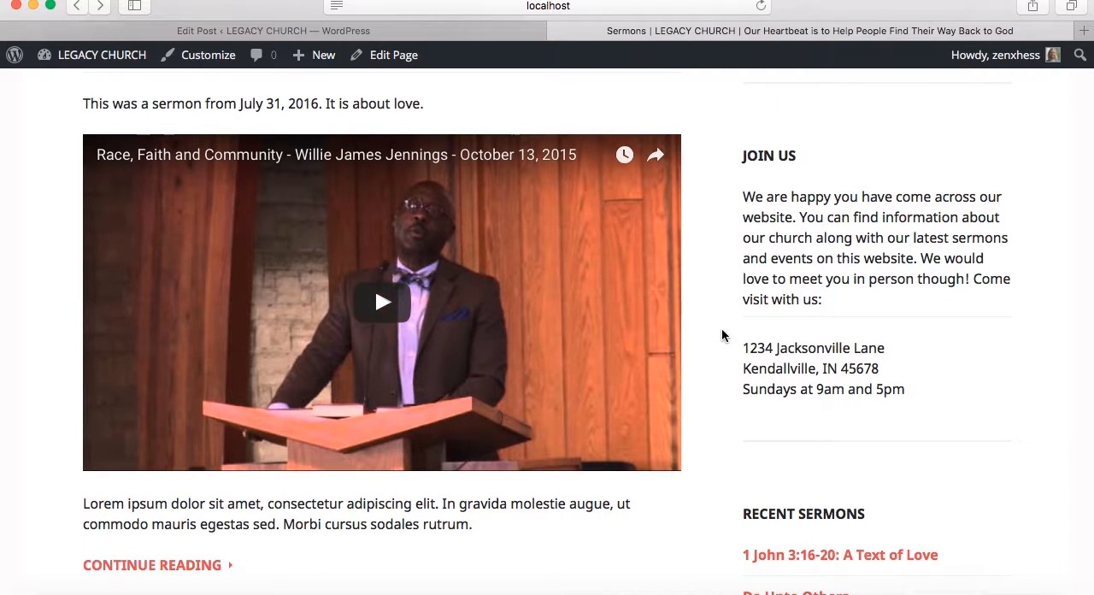
scroll(722, 333, up, 2)
Return to the post editor and review the published post's content, Read More break, category and tags
click(470, 31)
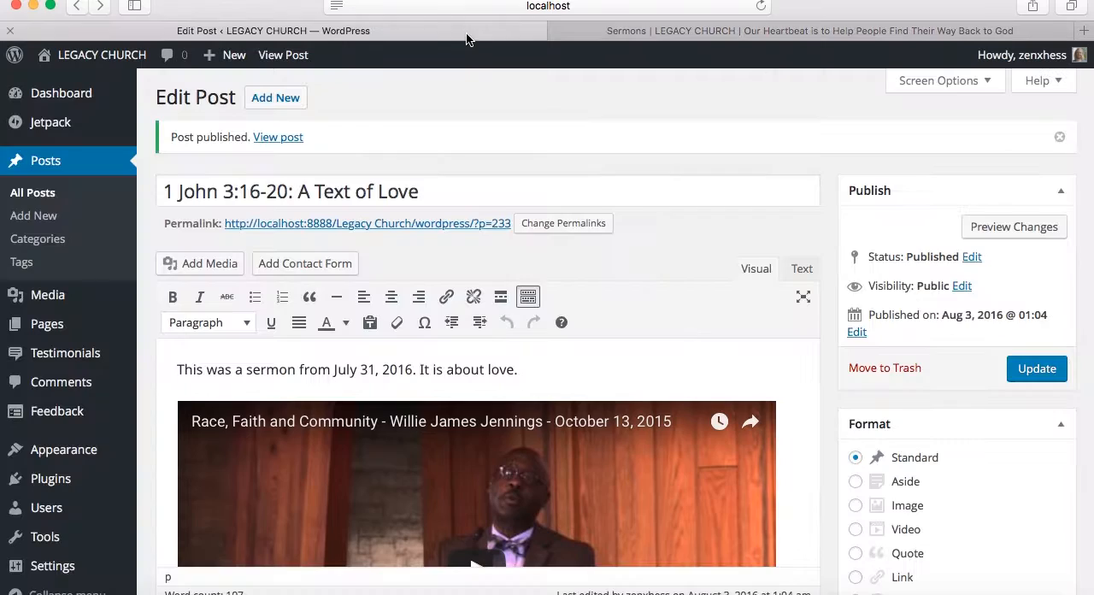
scroll(817, 385, down, 10)
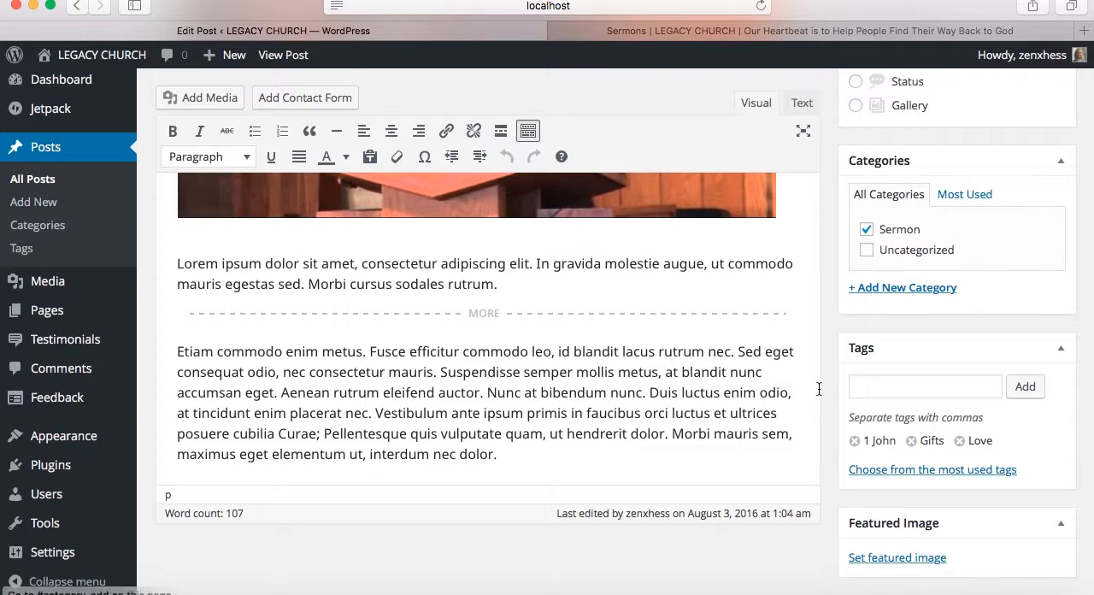
scroll(818, 387, down, 2)
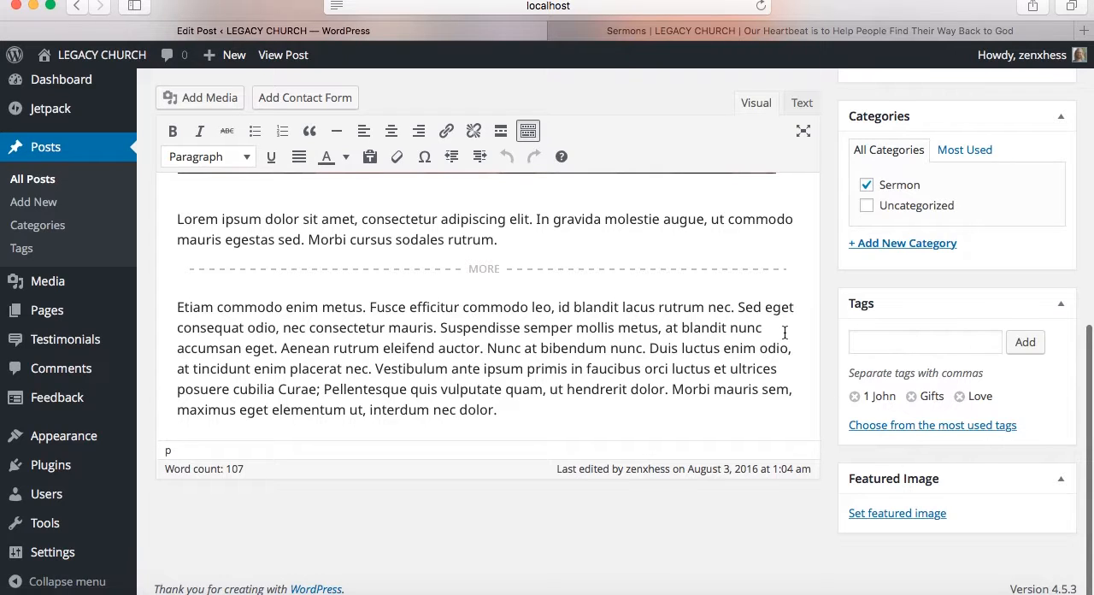
scroll(784, 335, up, 10)
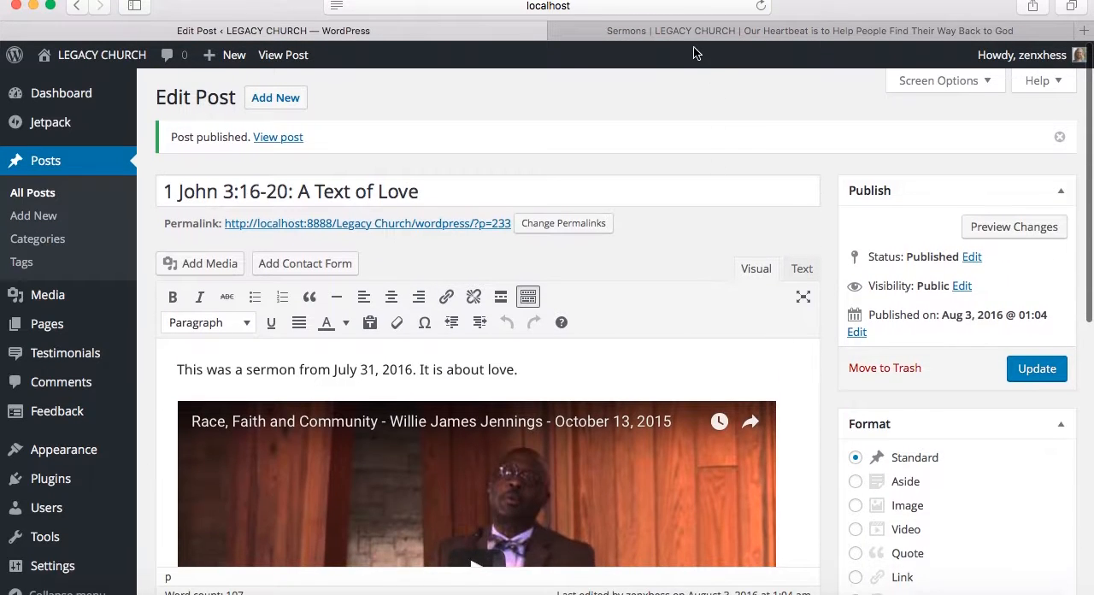
On the live Sermons page, open the Reformation topic under Sermons by Topic and look through the tagged sermon
click(692, 30)
scroll(743, 351, down, 10)
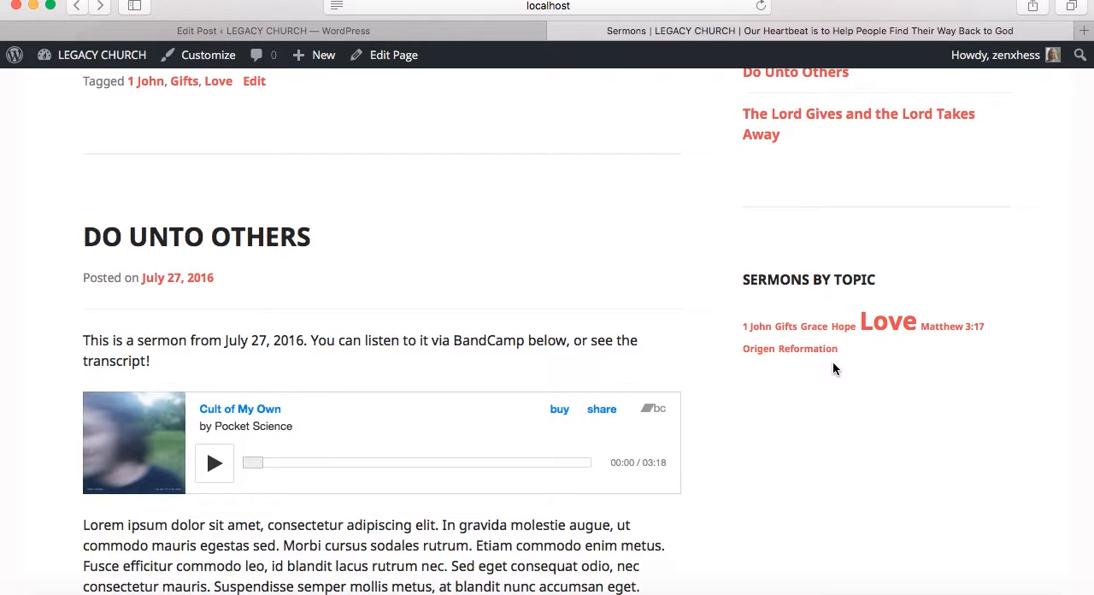
click(812, 348)
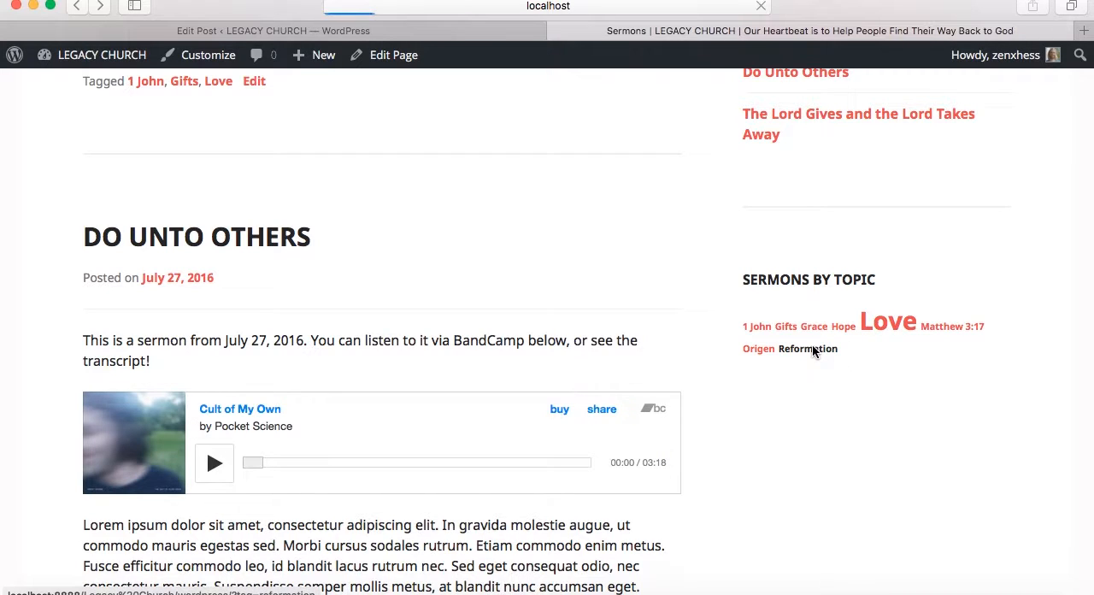
scroll(812, 349, down, 5)
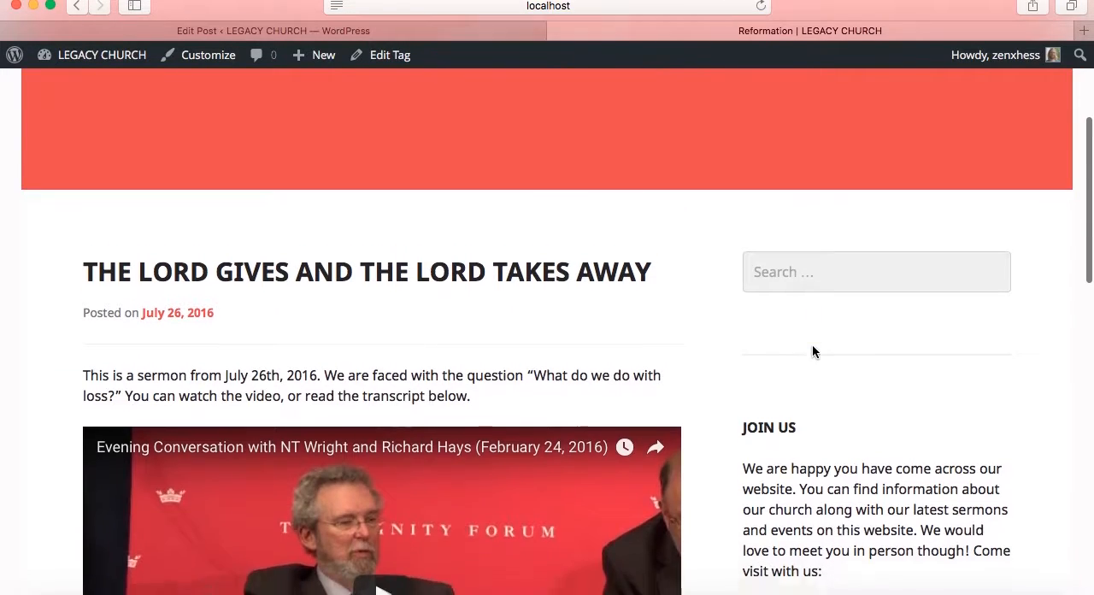
scroll(522, 429, down, 3)
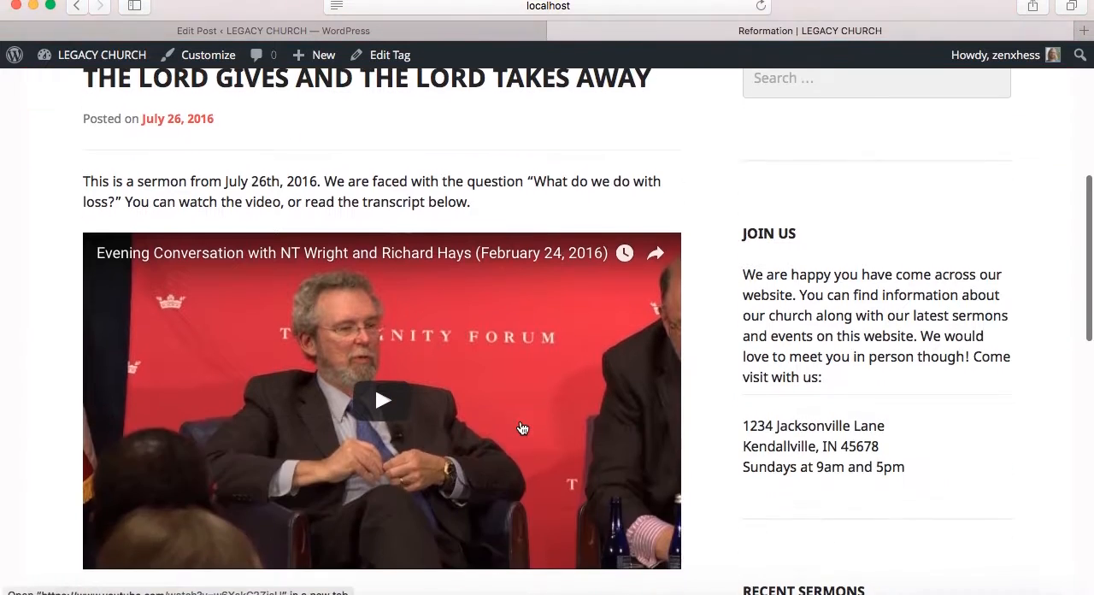
scroll(523, 428, down, 7)
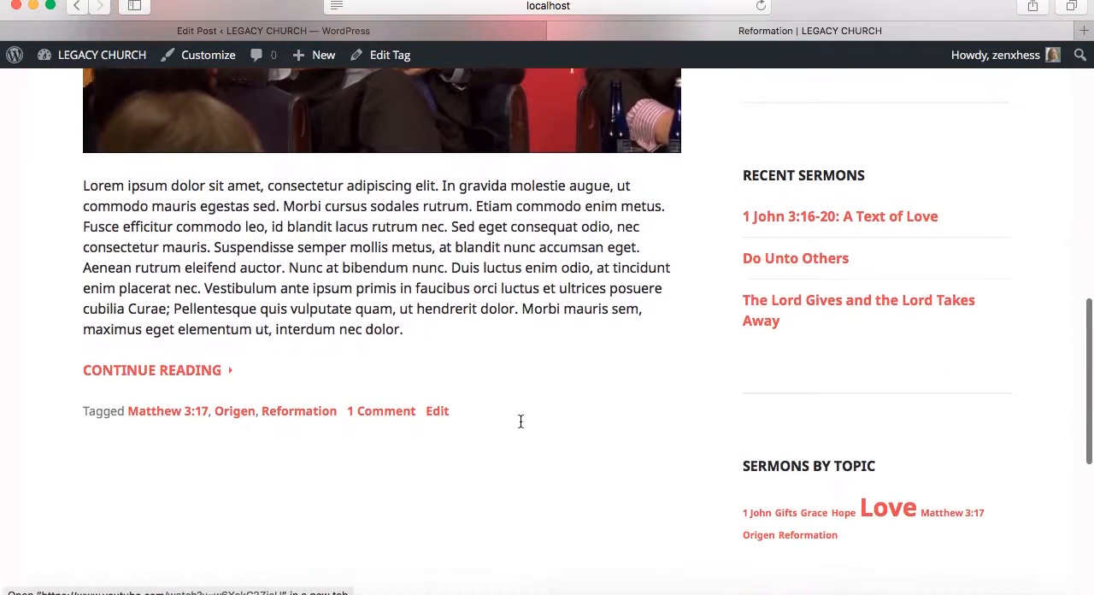
scroll(520, 424, up, 6)
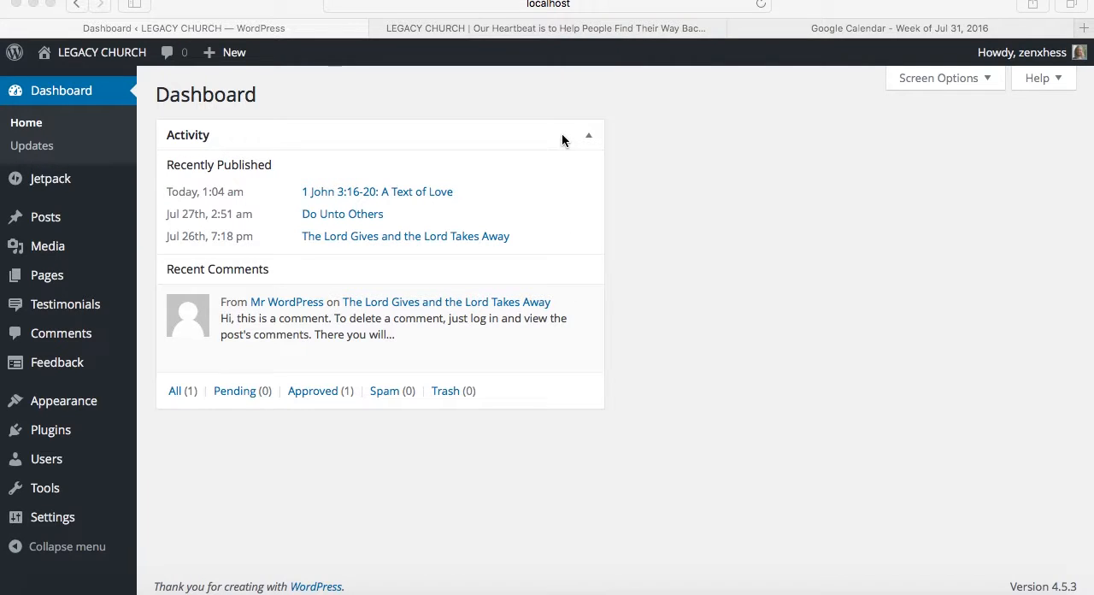
On the live home page, compare the Resources and Get Connected submenus and open the Calendar page from Get Connected
click(563, 35)
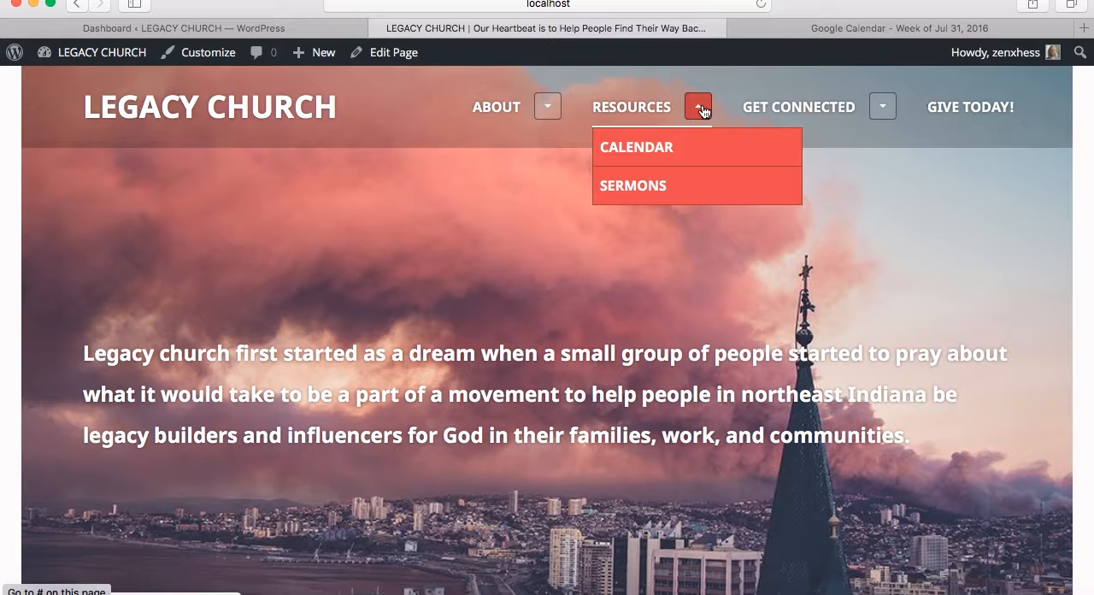
click(883, 112)
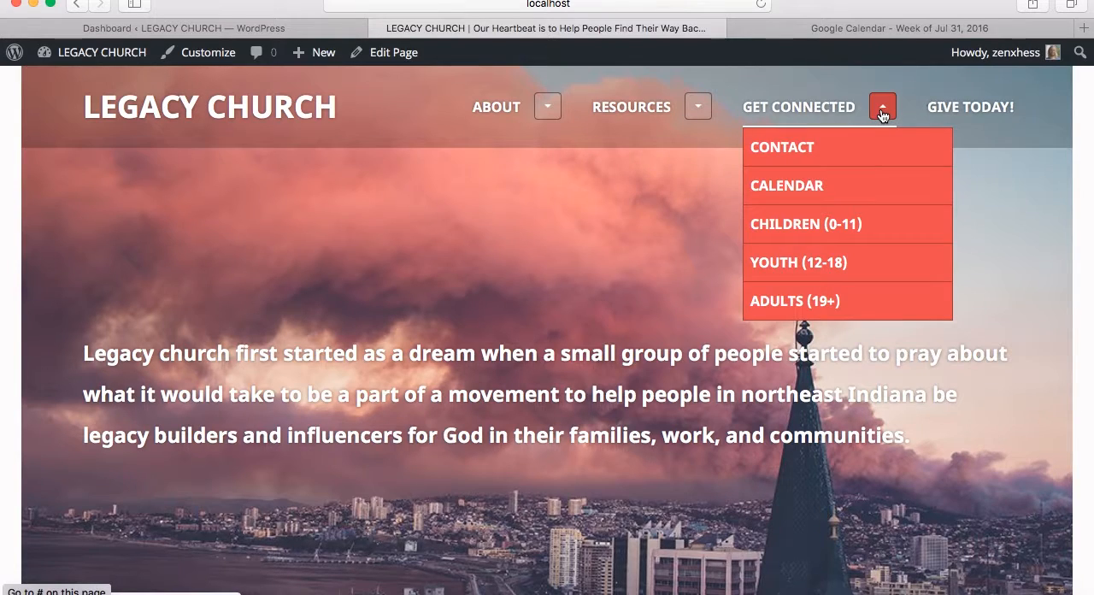
click(882, 113)
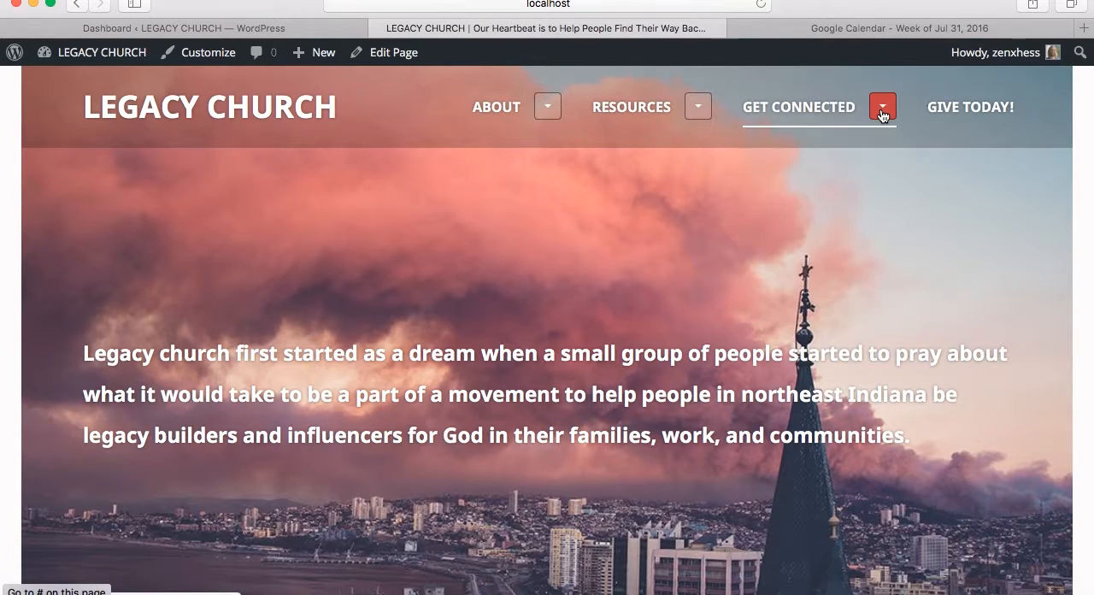
click(699, 110)
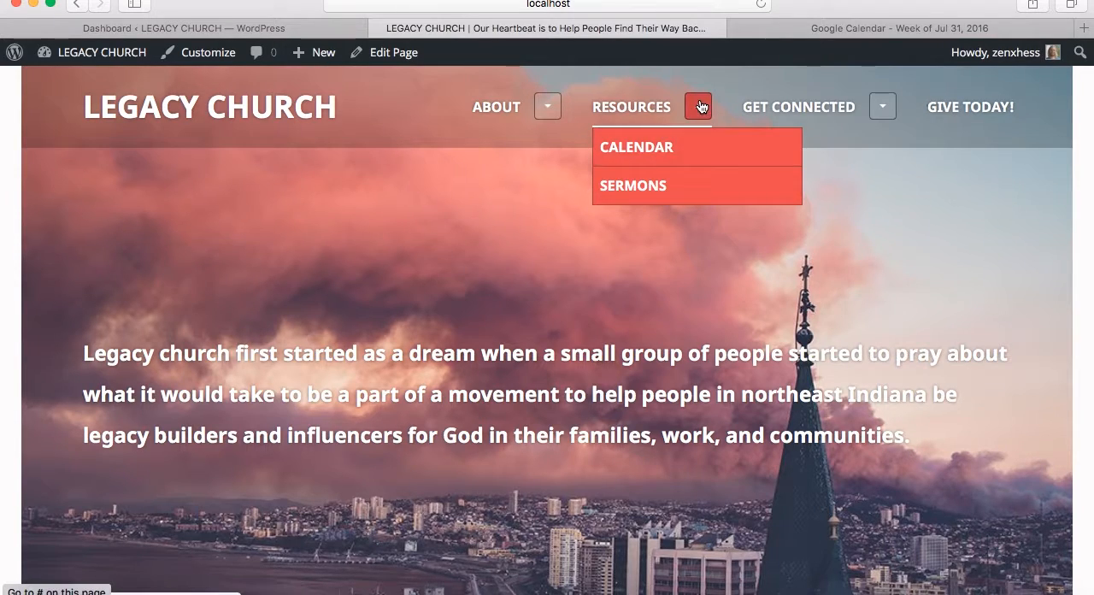
click(883, 106)
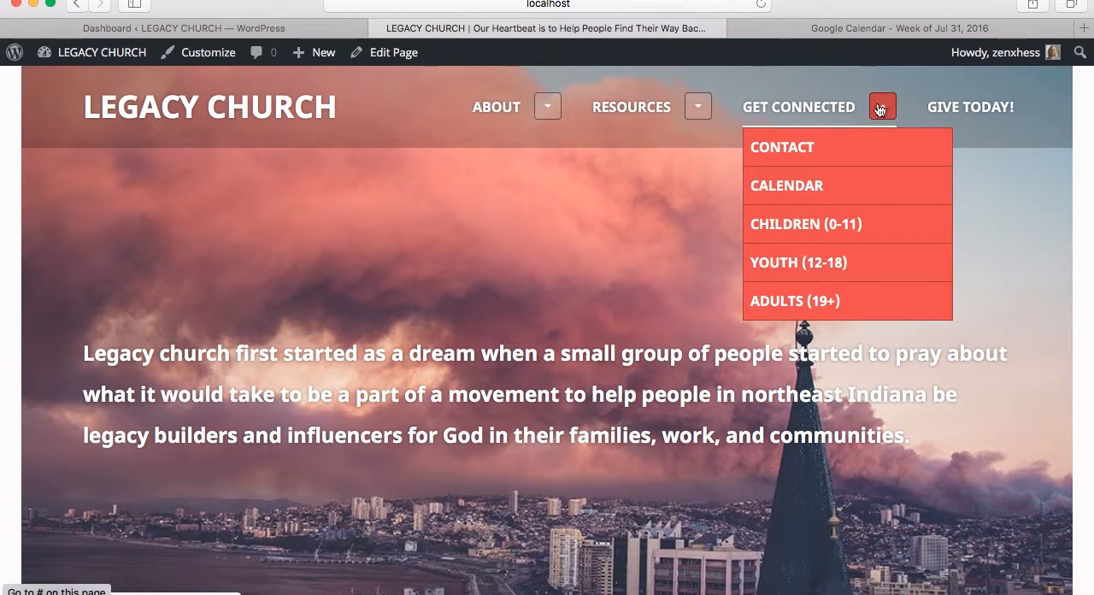
click(810, 181)
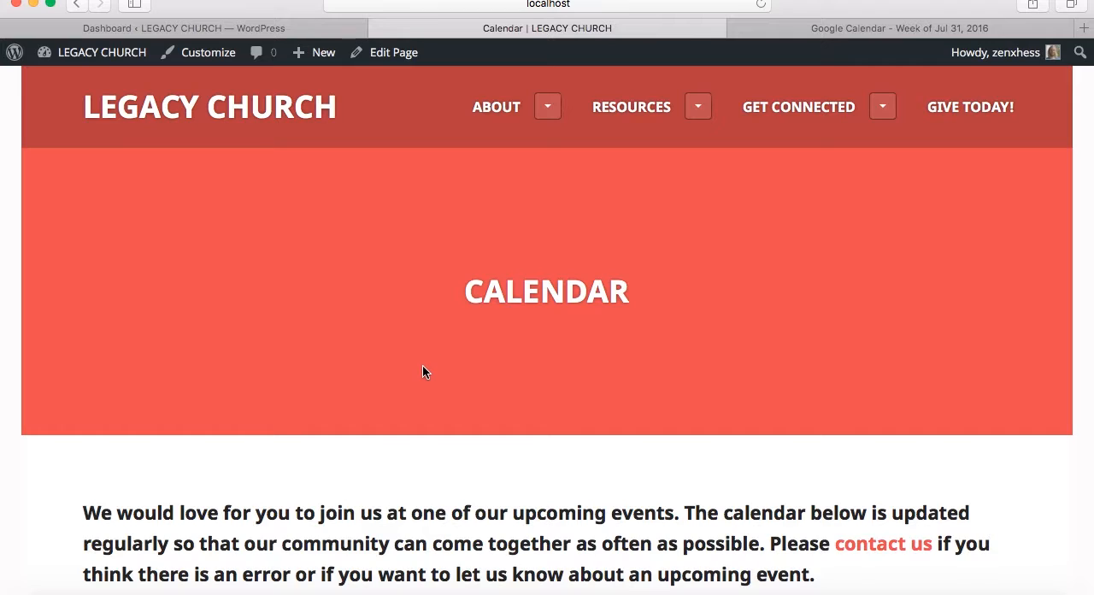
Examine the Calendar page's introduction, contact link and embedded Legacy Church Google calendar for August 2016
scroll(60, 453, down, 4)
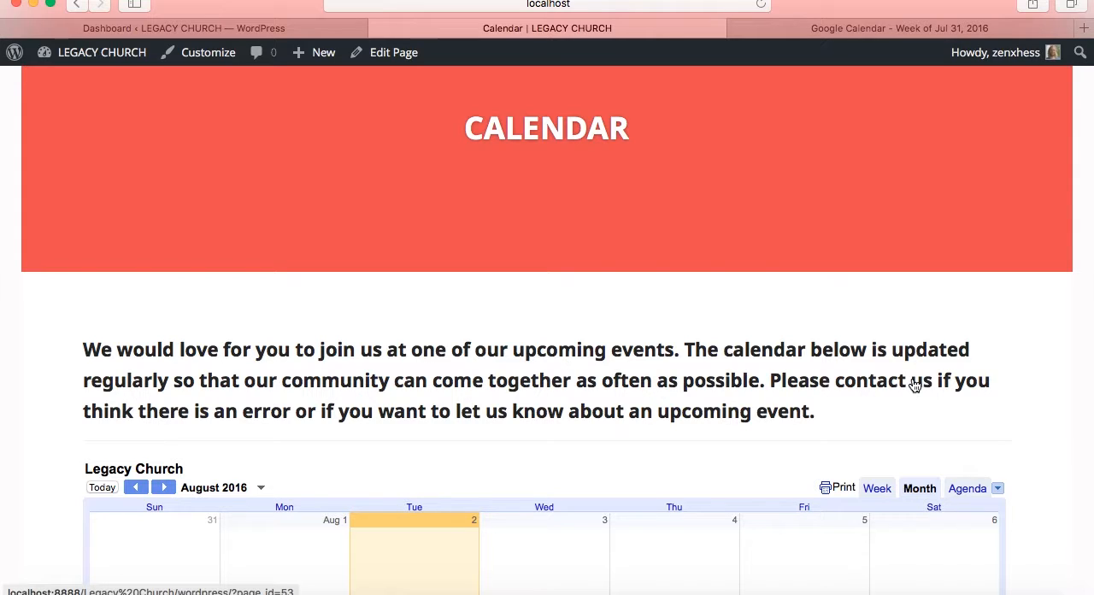
scroll(1028, 383, down, 2)
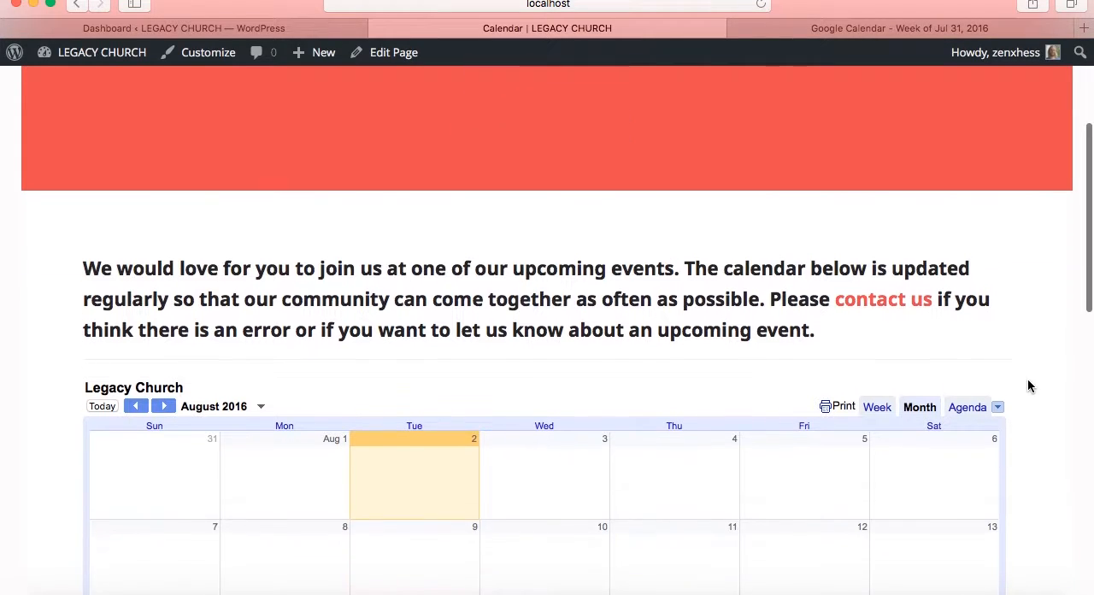
scroll(1065, 380, down, 6)
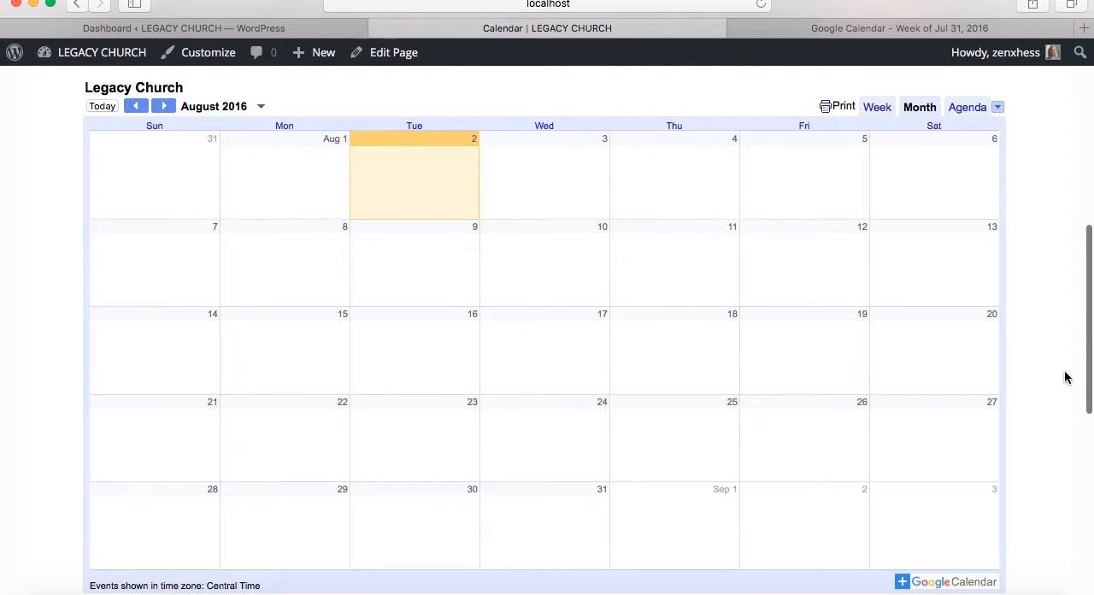
scroll(1065, 377, down, 3)
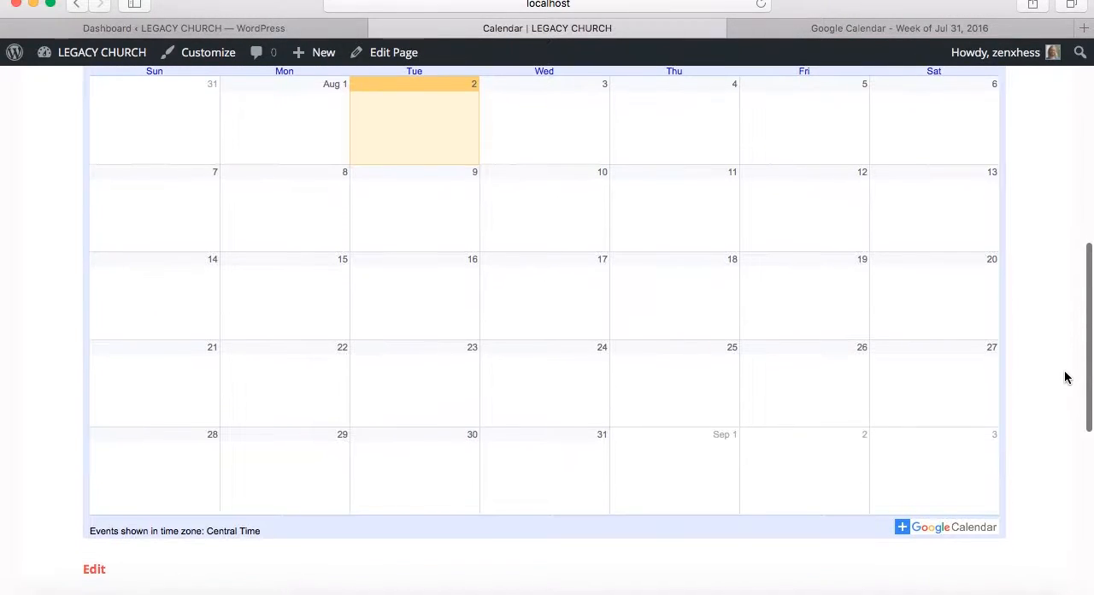
scroll(1065, 377, down, 2)
scroll(1065, 377, up, 4)
scroll(1065, 377, down, 1)
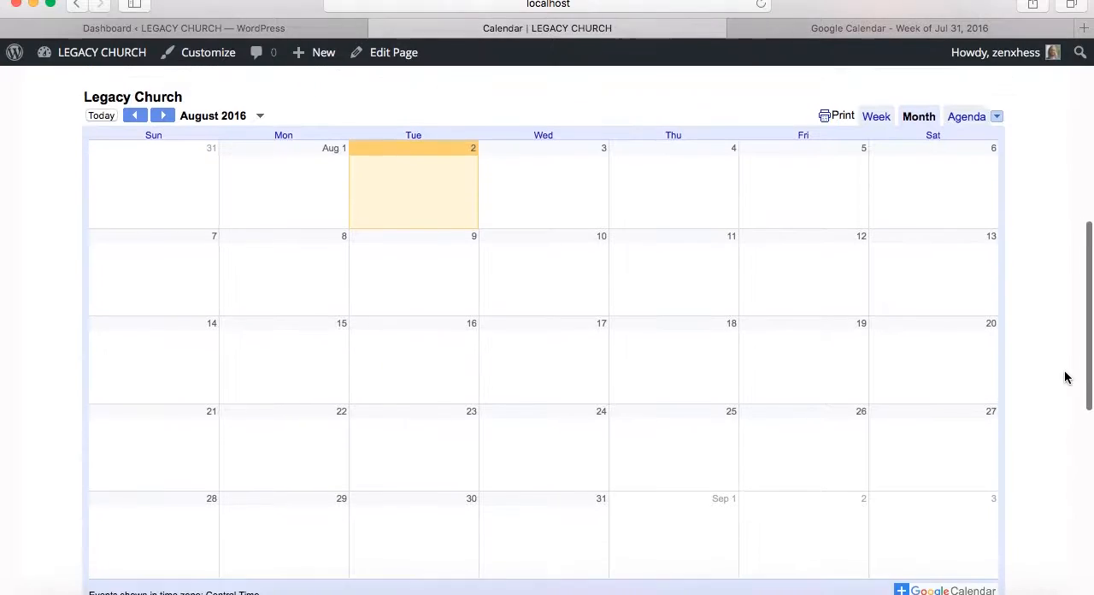
scroll(1065, 377, down, 2)
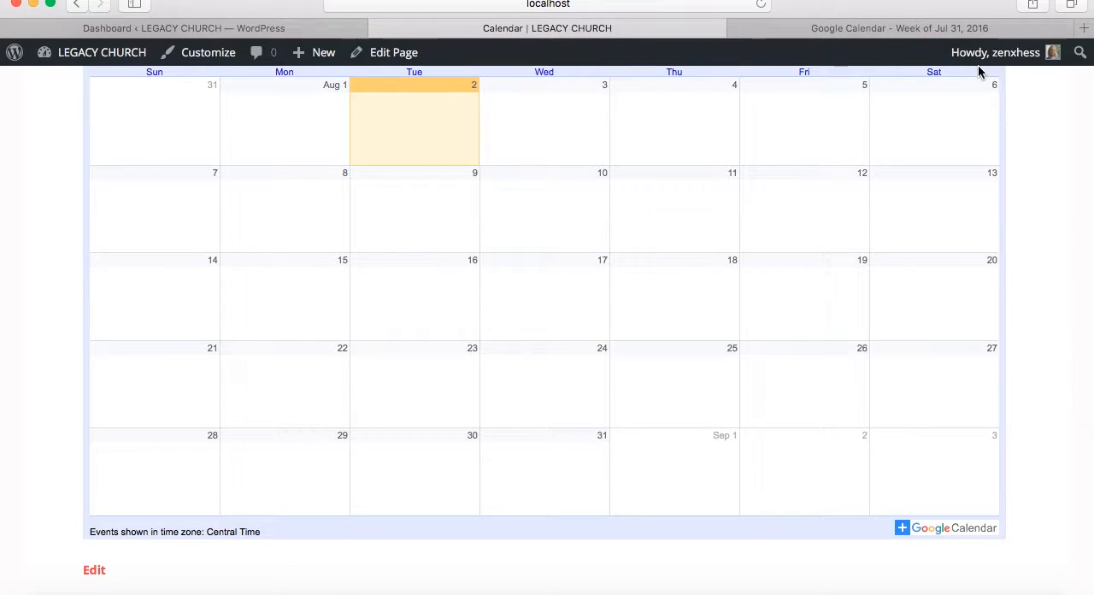
Switch to Google Calendar and load google.com/calendar
click(950, 28)
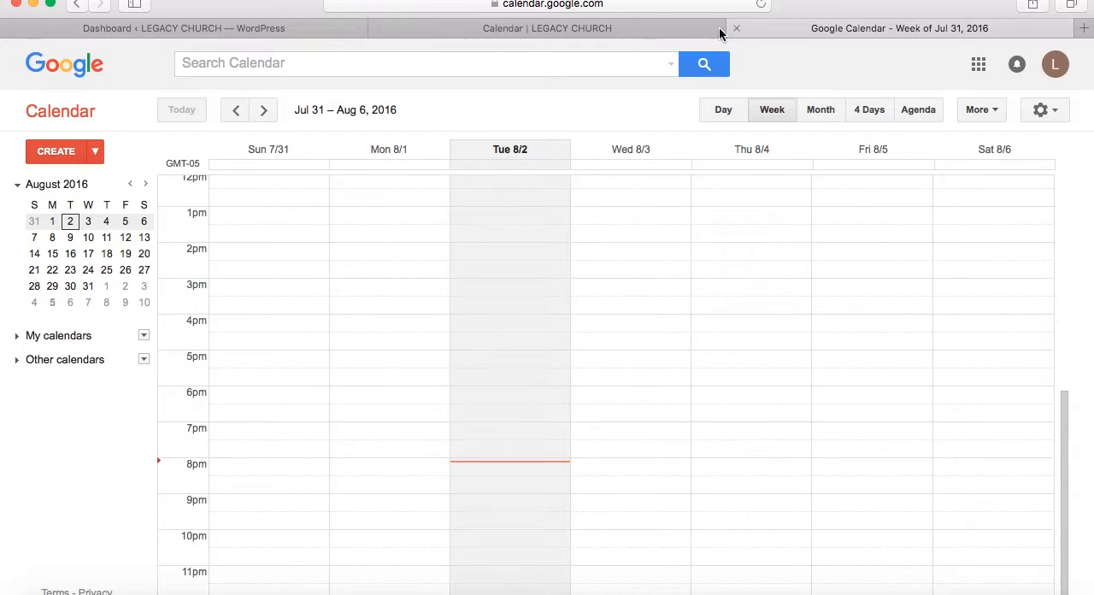
click(634, 7)
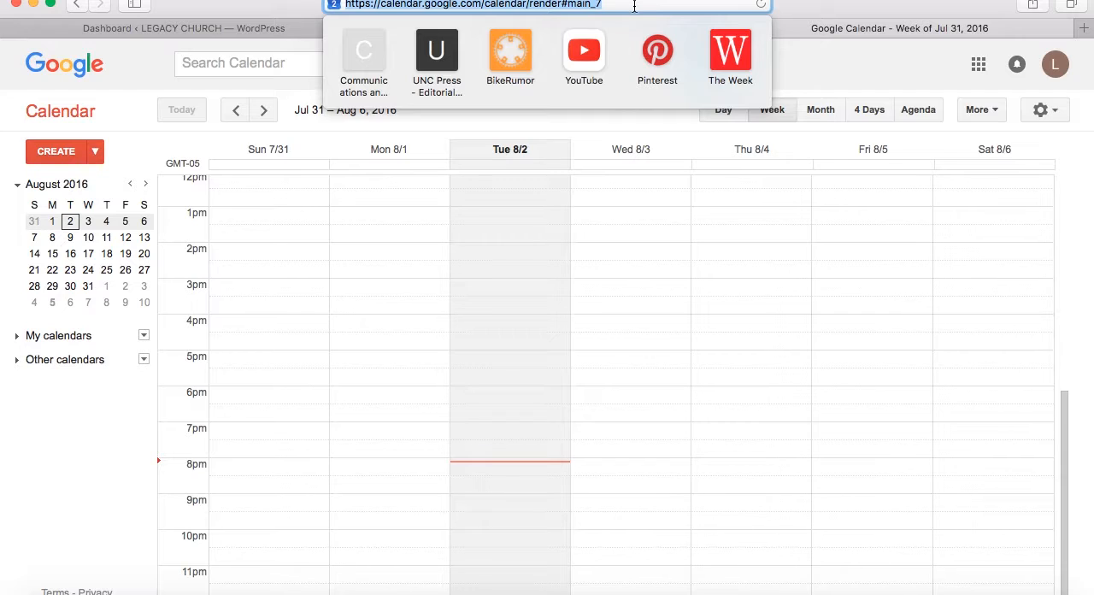
text(google.com/)
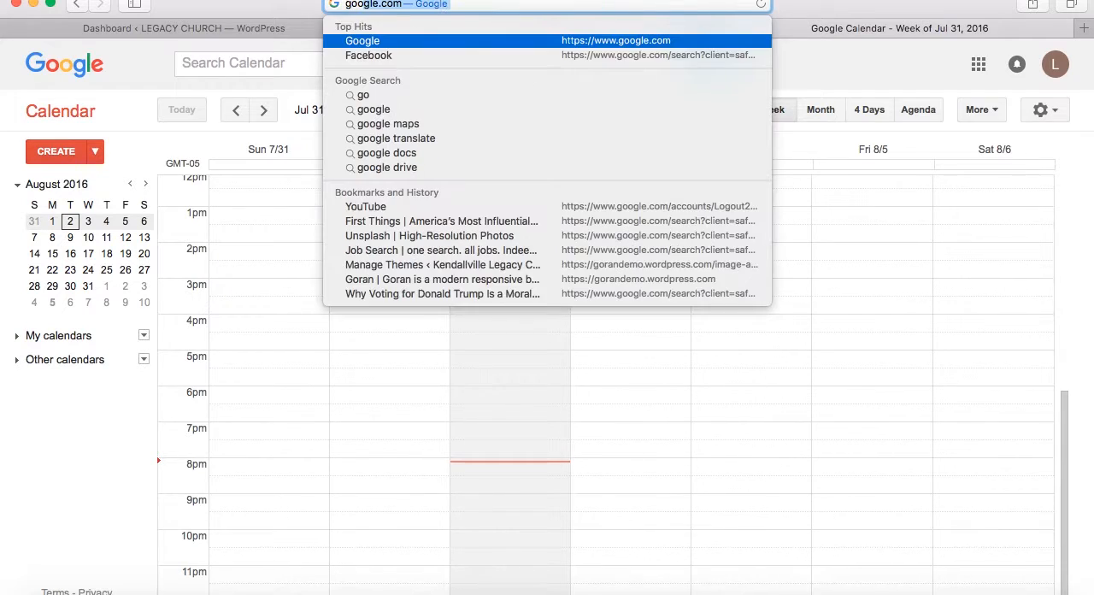
text(cale)
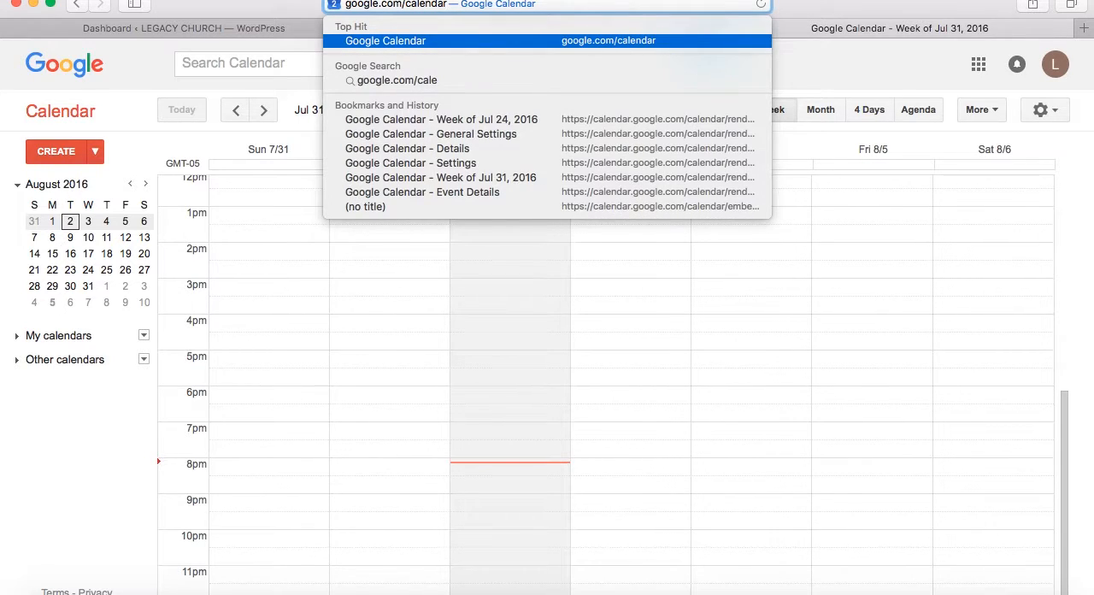
key(Return)
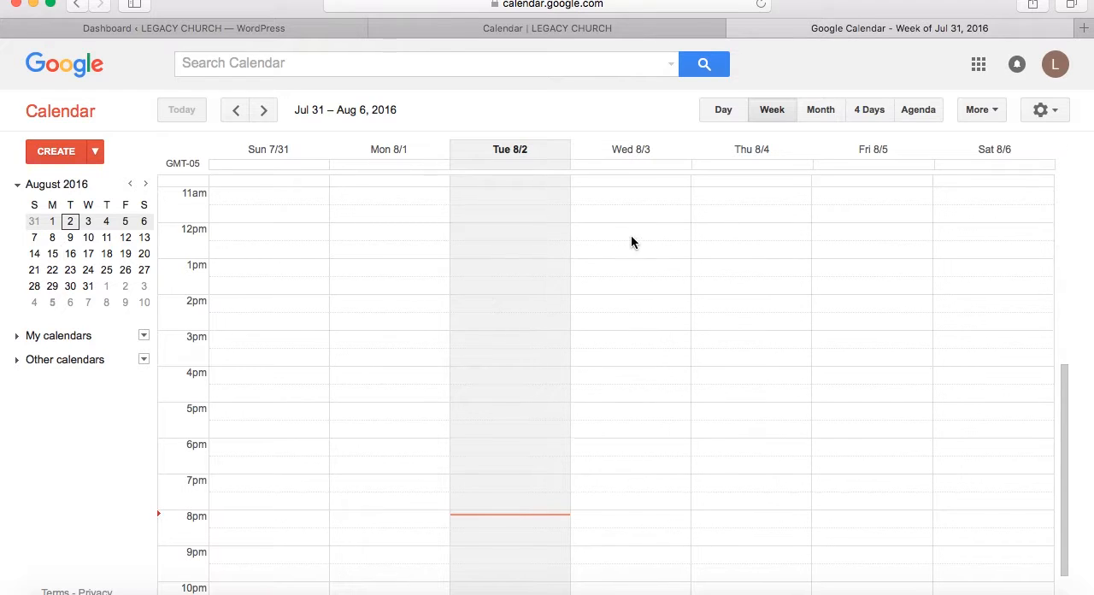
Start a new event on Friday, August 5, 2016 from 6pm to 7pm and open its full details
scroll(632, 239, down, 2)
scroll(632, 239, up, 8)
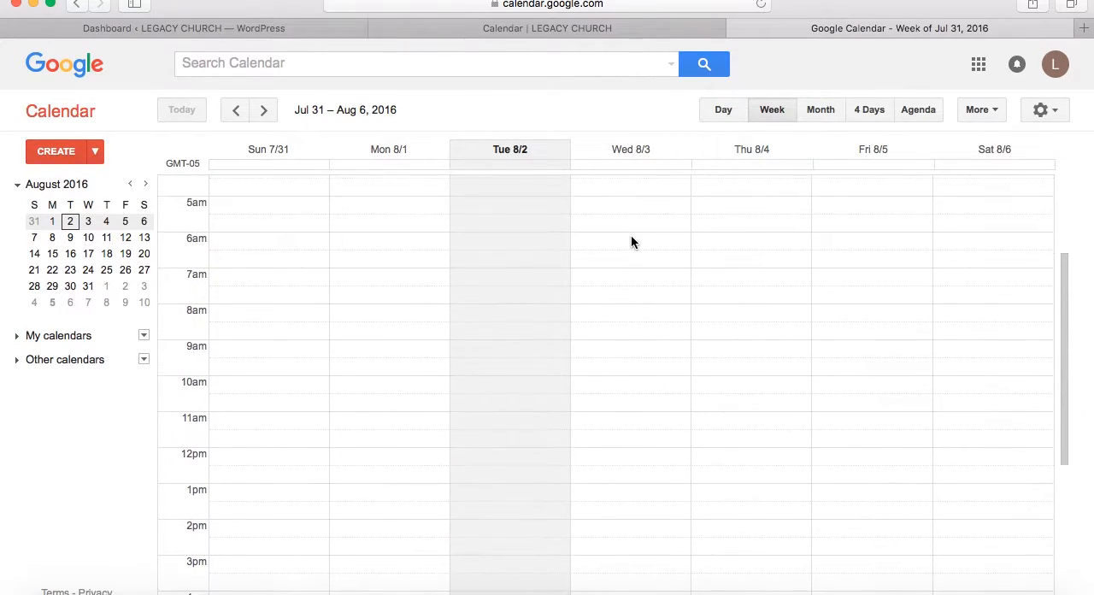
click(872, 151)
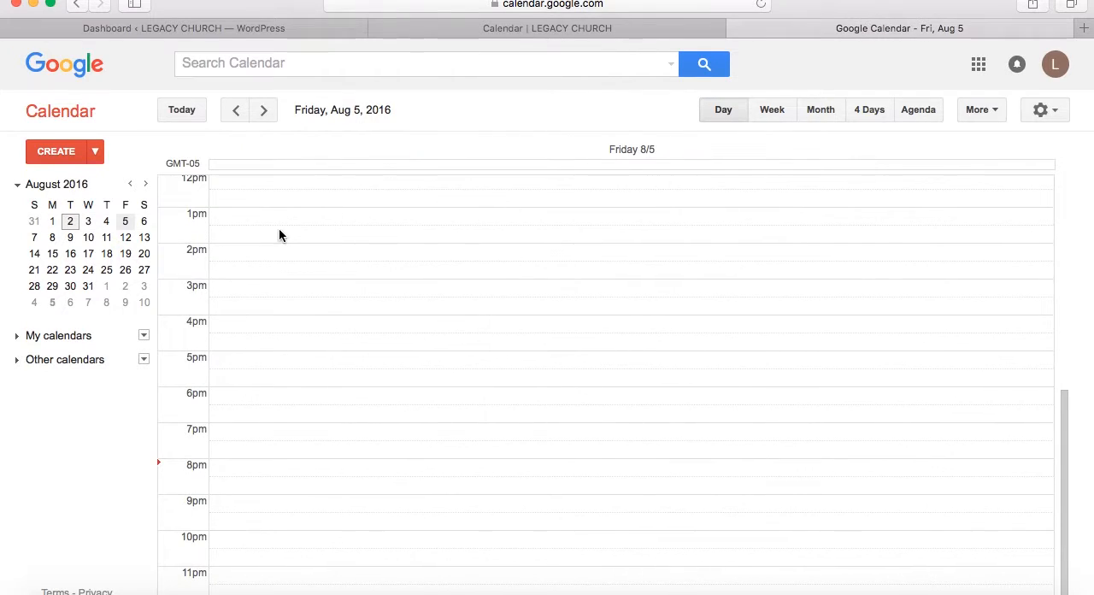
click(215, 395)
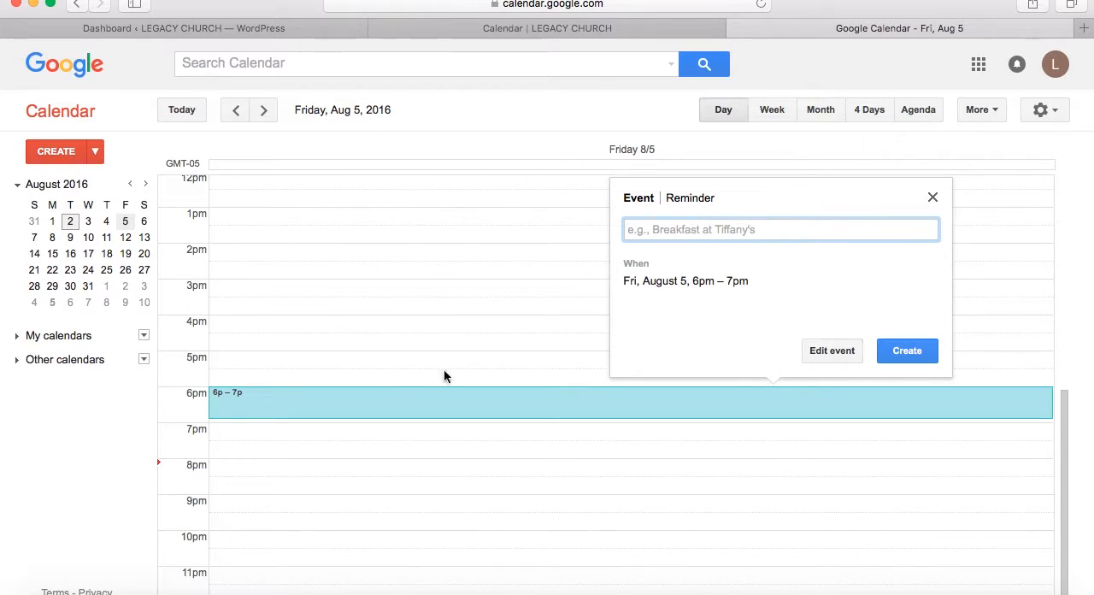
click(832, 351)
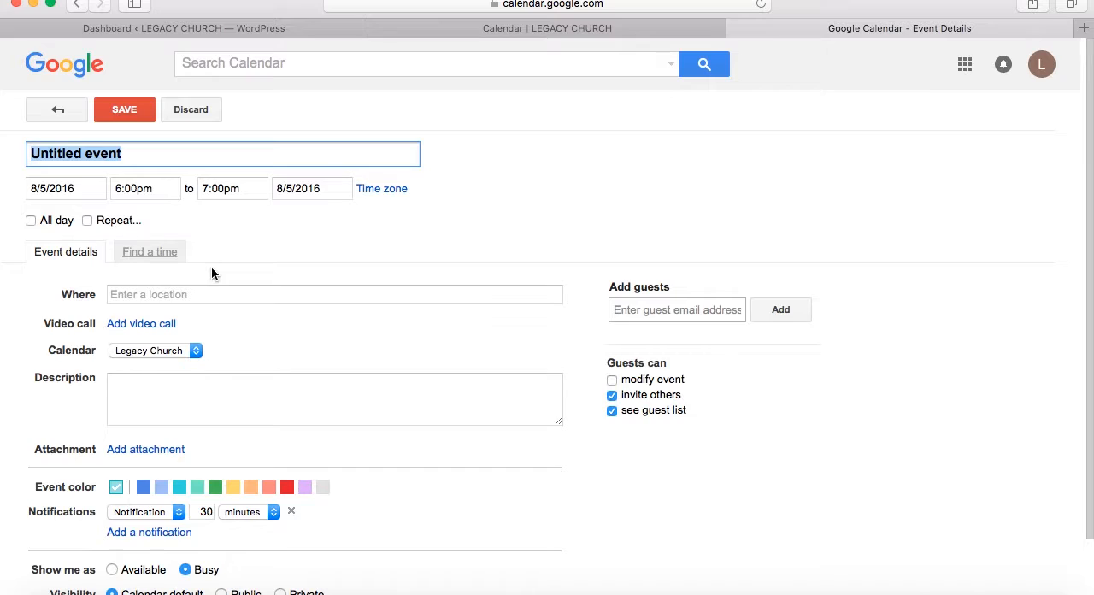
Title the event "Movie and Discussion" and set its end time to 10:00pm
text(Movie and)
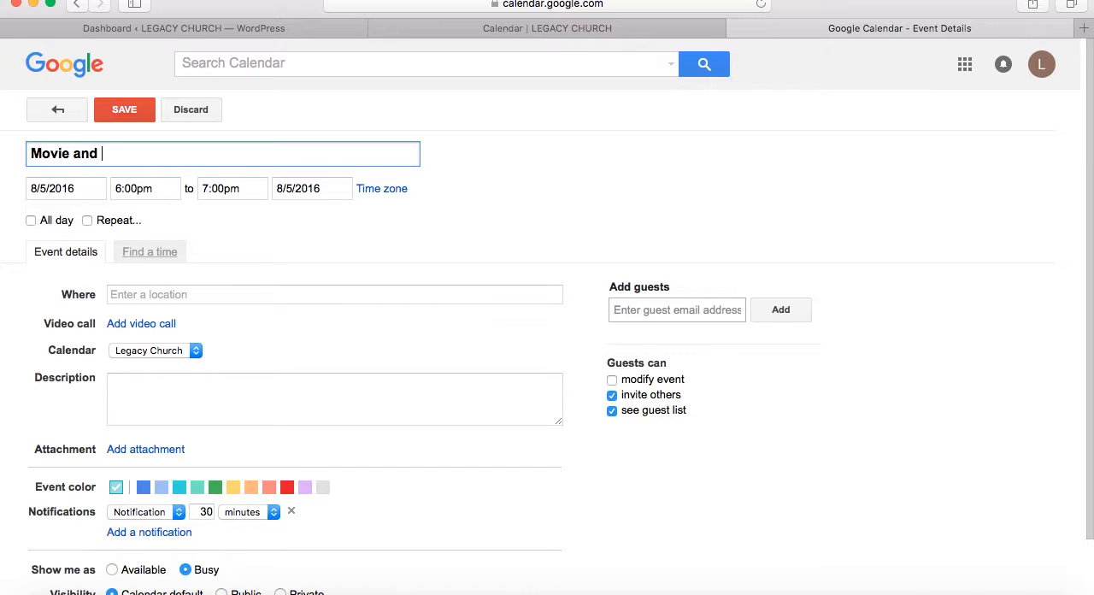
text( Discussion)
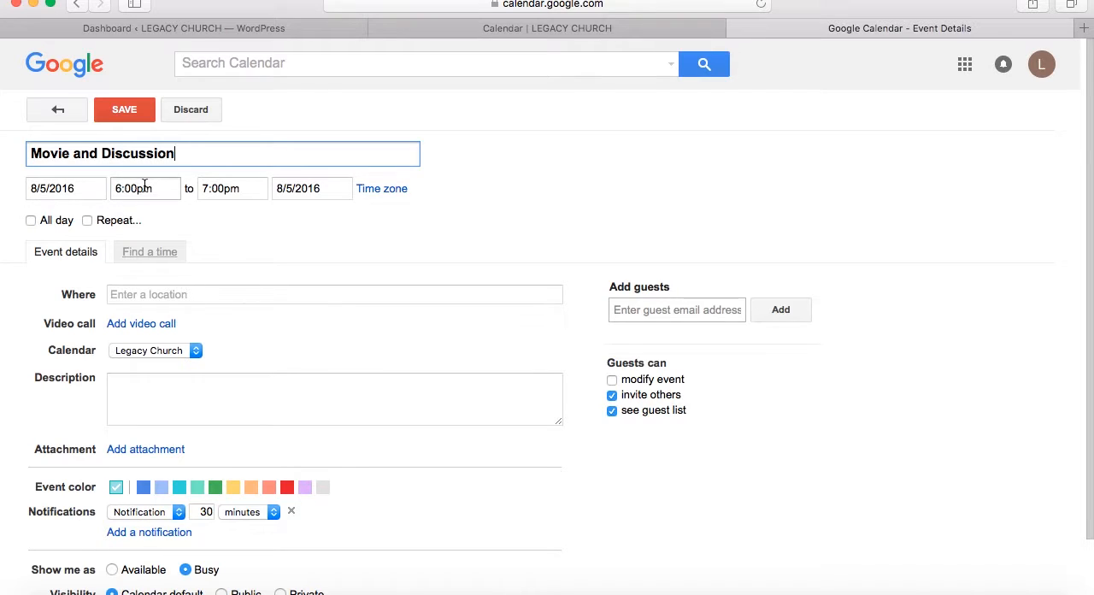
click(205, 188)
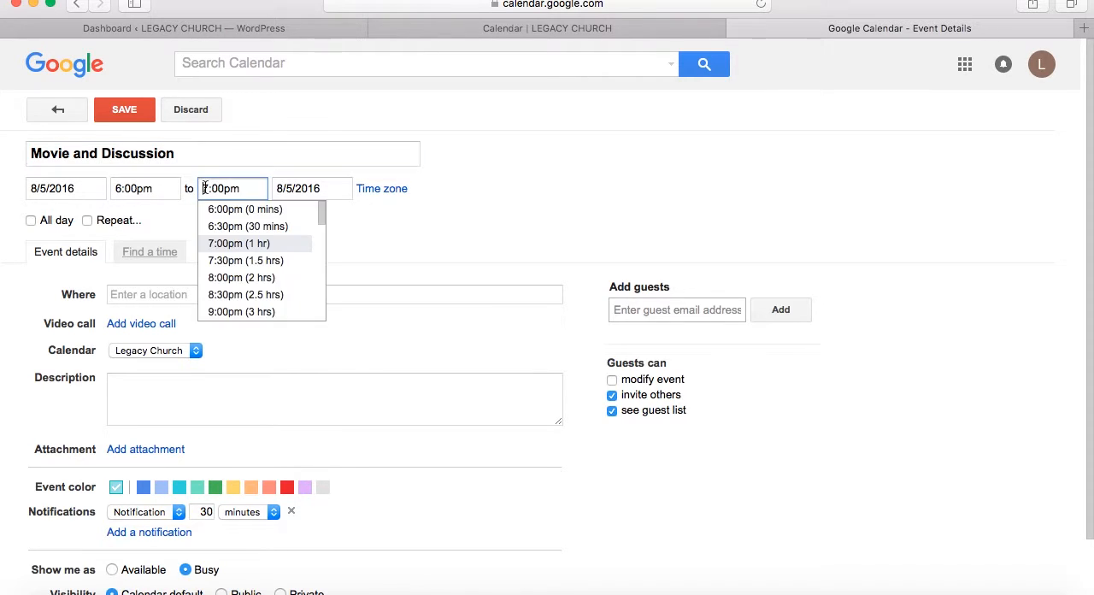
text(10:00pm)
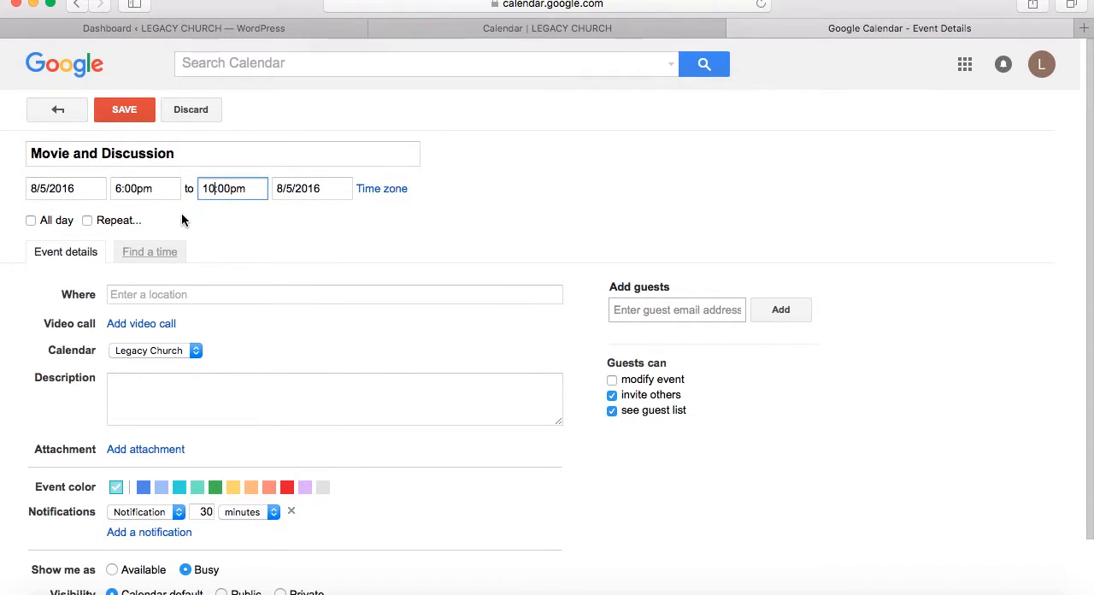
Enter the event's street address, city and state as its location
click(135, 295)
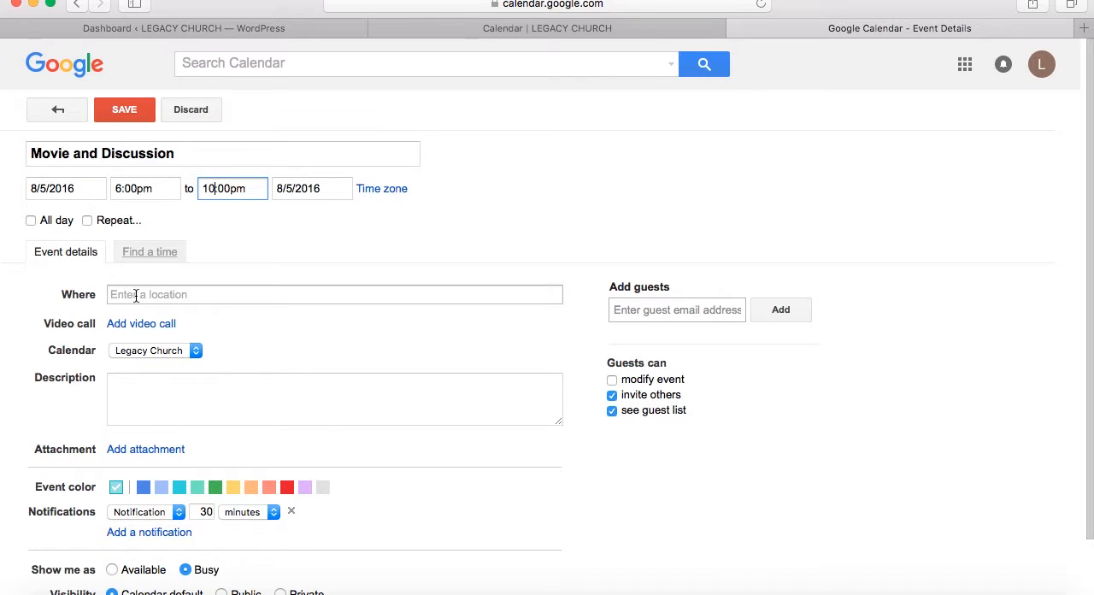
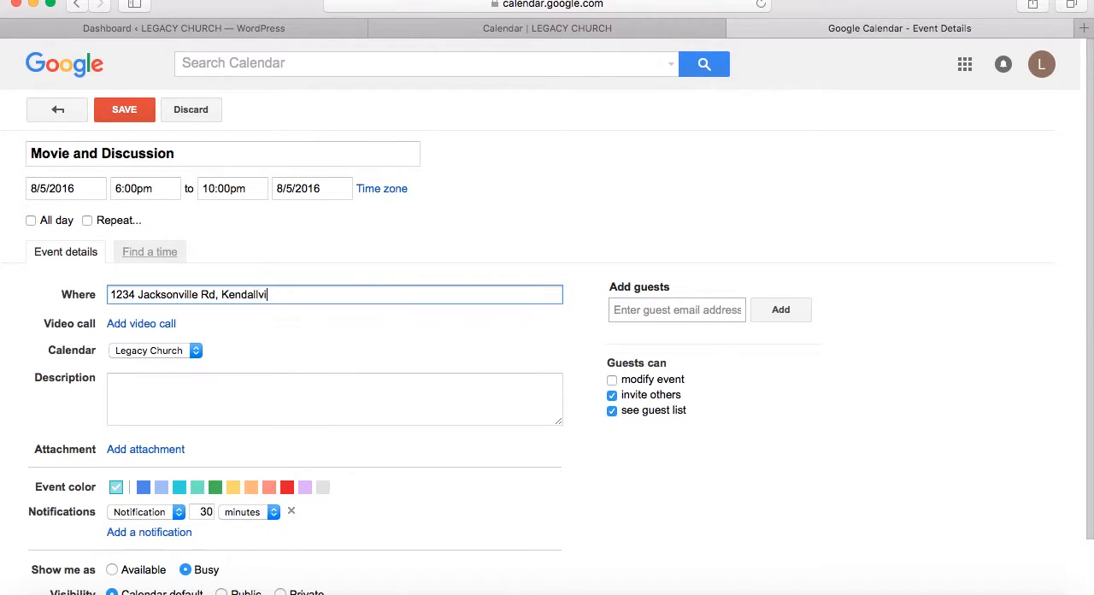
Describe the event as "We will be watching an important film and discussing it together. Bring snacks." and save it
click(153, 394)
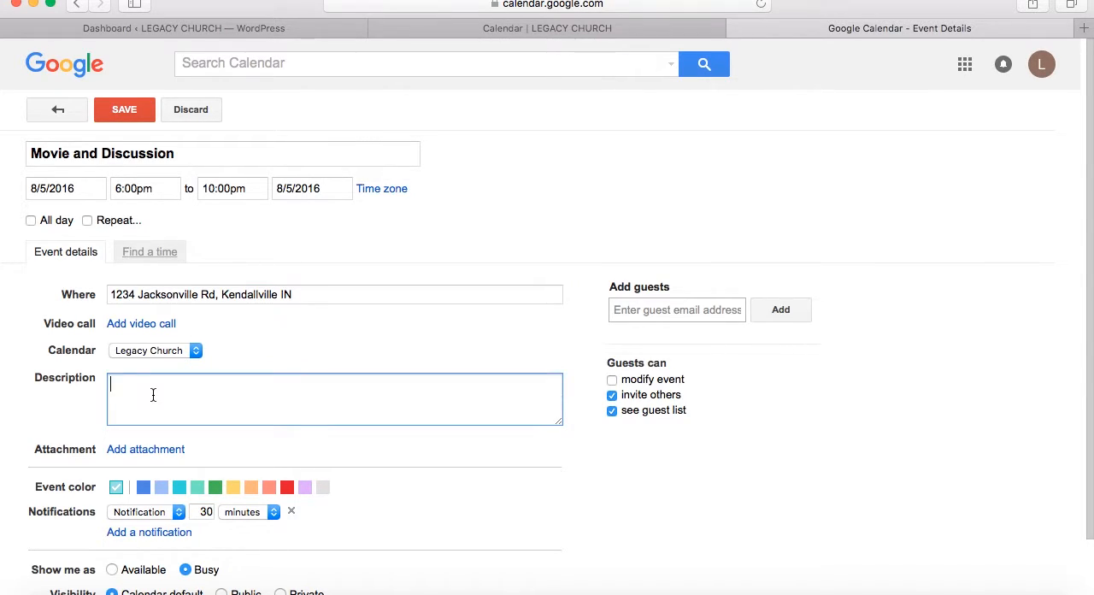
text(We will be watching an importan)
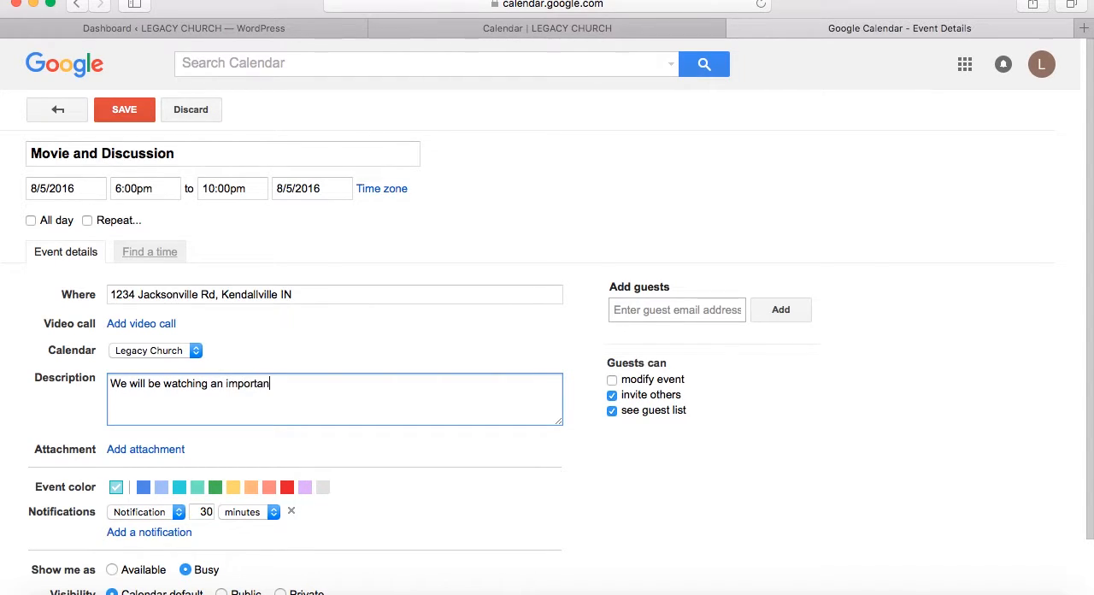
text(t film and d)
text(iscussiong it together.)
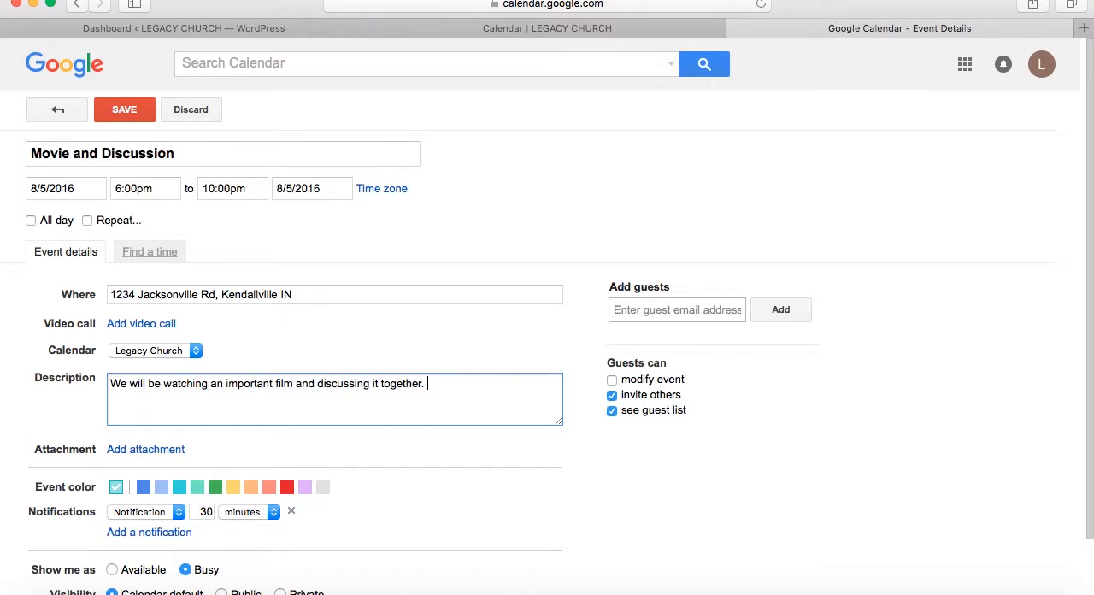
text( Bring snacks.)
scroll(730, 462, down, 2)
scroll(730, 461, up, 2)
click(125, 108)
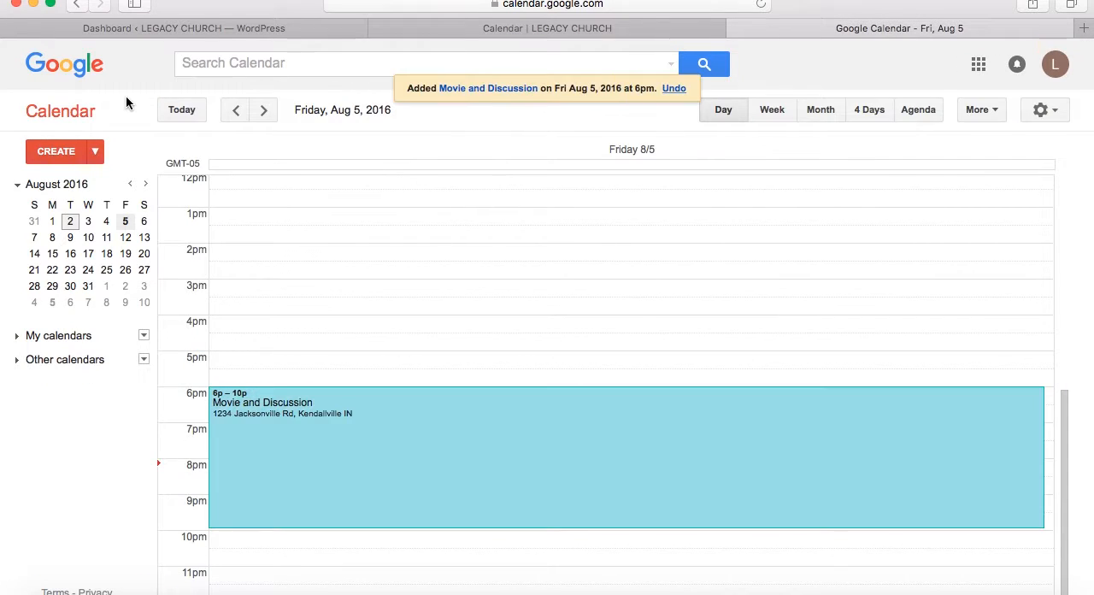
Switch to the Legacy Church Calendar page, reload it and check the embedded August 2016 calendar for the new event
click(541, 28)
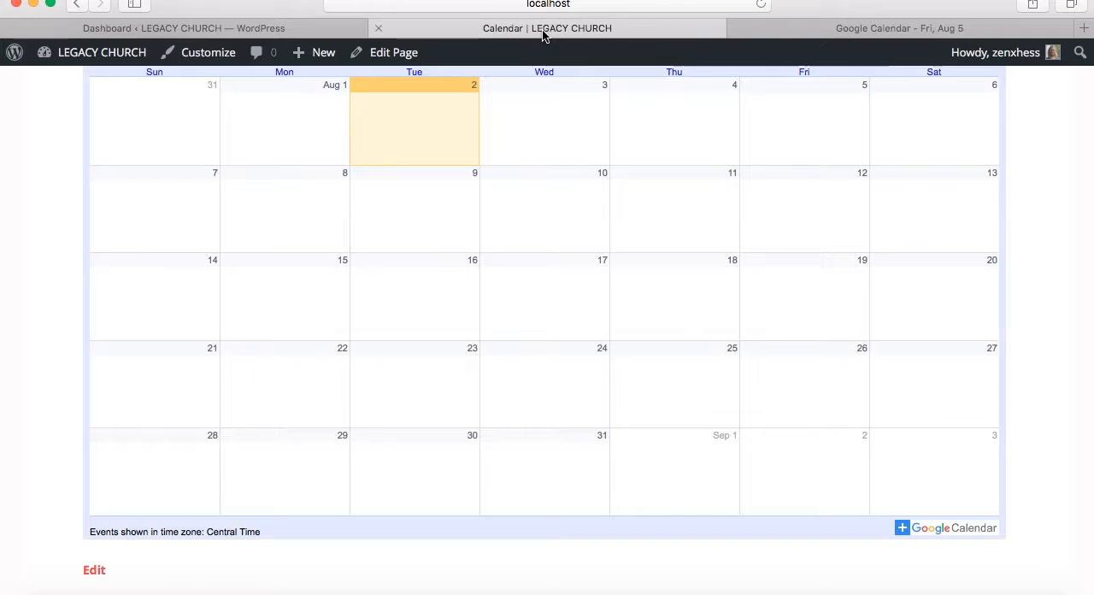
click(761, 4)
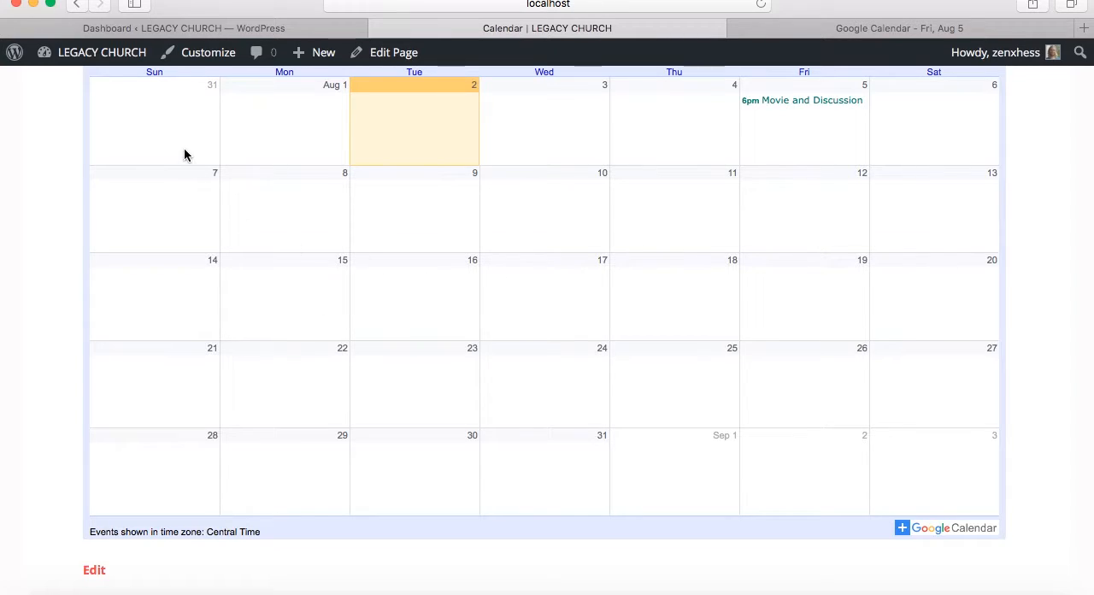
scroll(66, 446, down, 10)
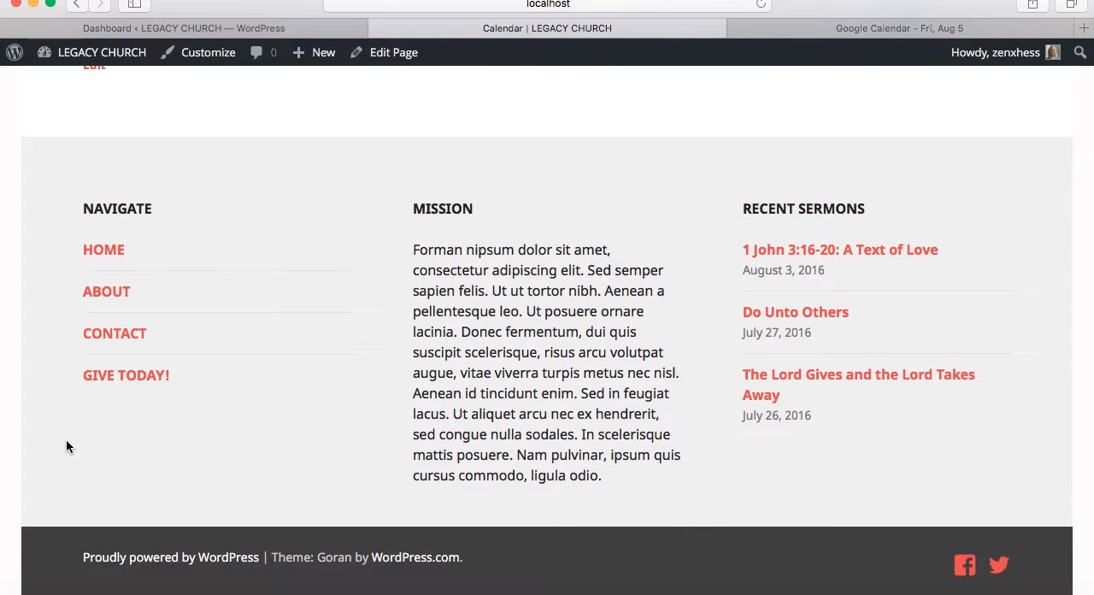
scroll(67, 444, up, 5)
scroll(67, 446, up, 15)
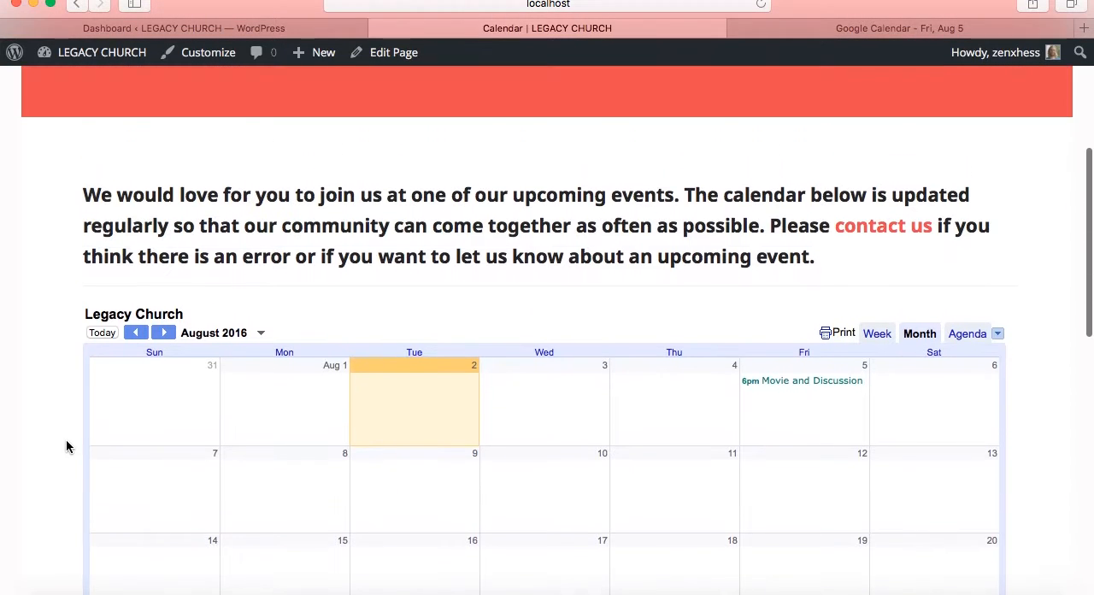
scroll(66, 445, up, 5)
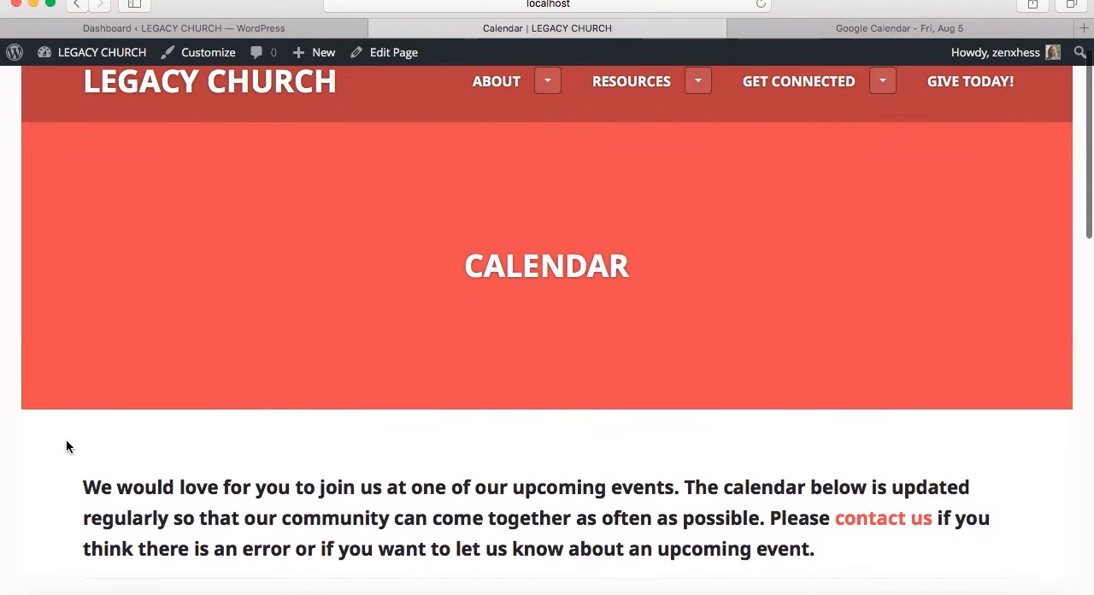
scroll(66, 445, down, 8)
scroll(67, 445, down, 5)
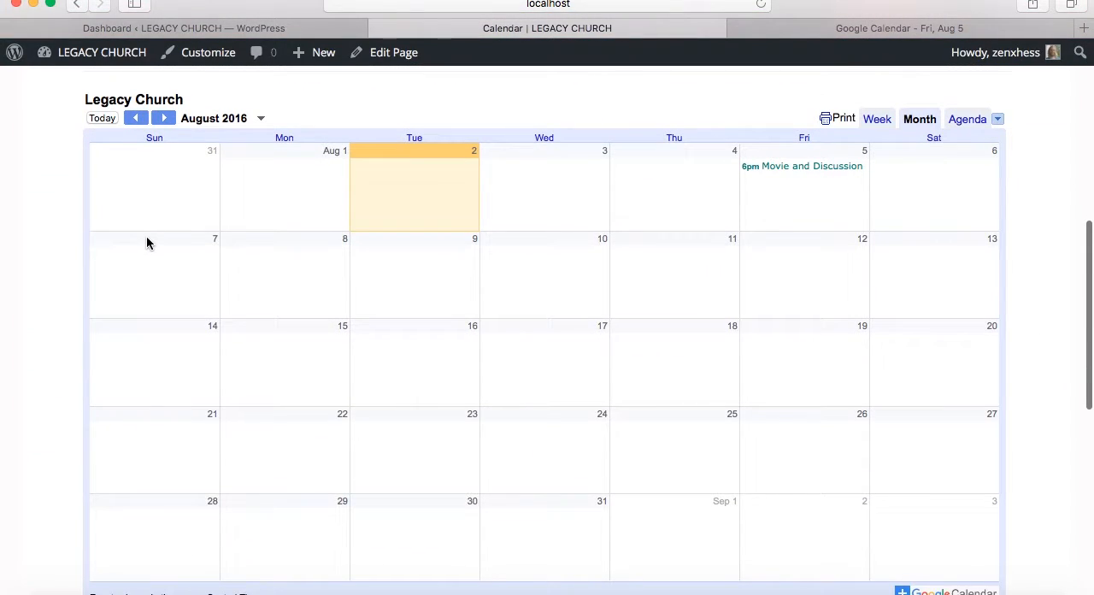
In Google Calendar, draft a 10:30am event for Sunday, August 7 and examine its weekly repeat options without applying them
click(808, 31)
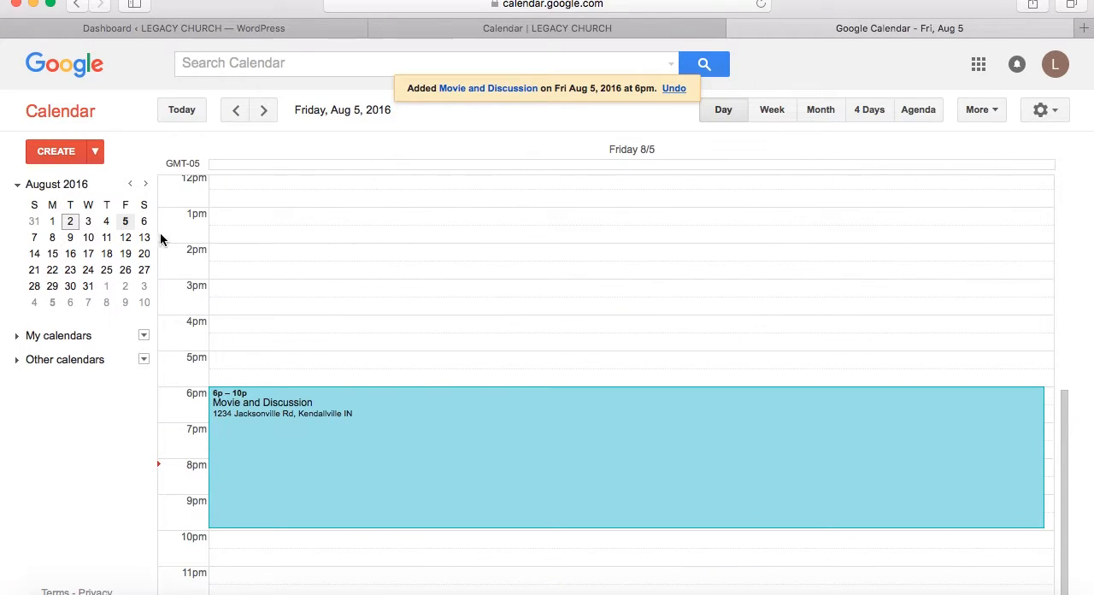
click(34, 239)
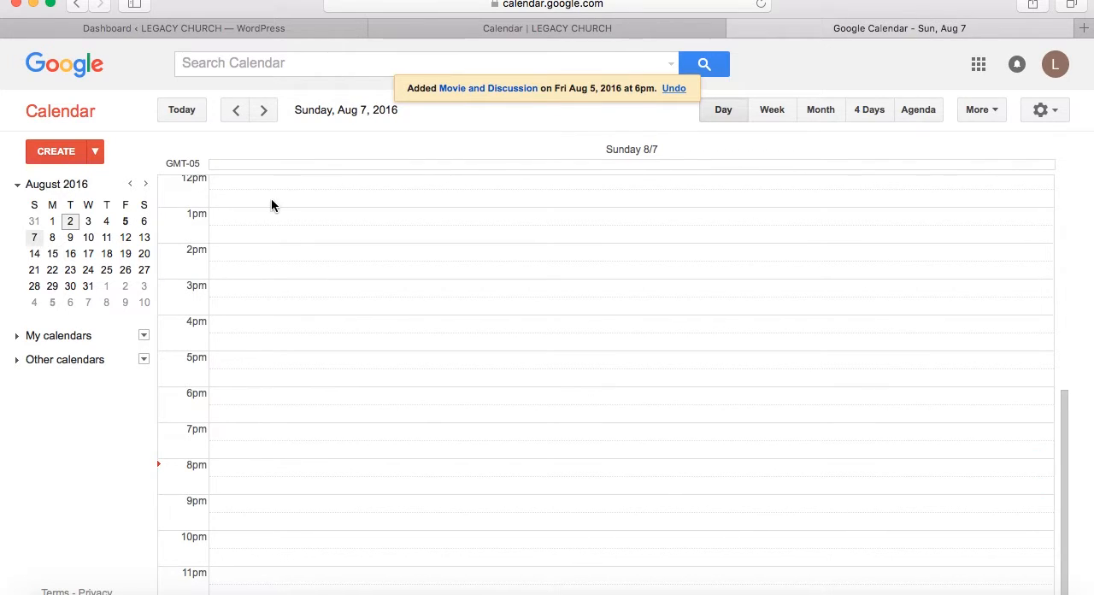
scroll(271, 205, up, 5)
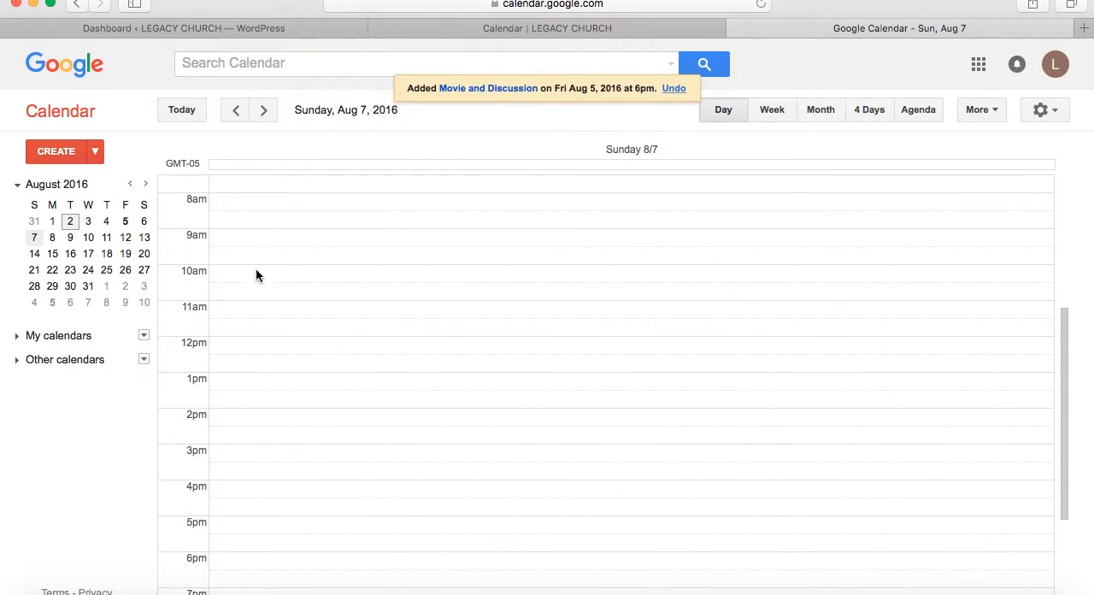
click(244, 289)
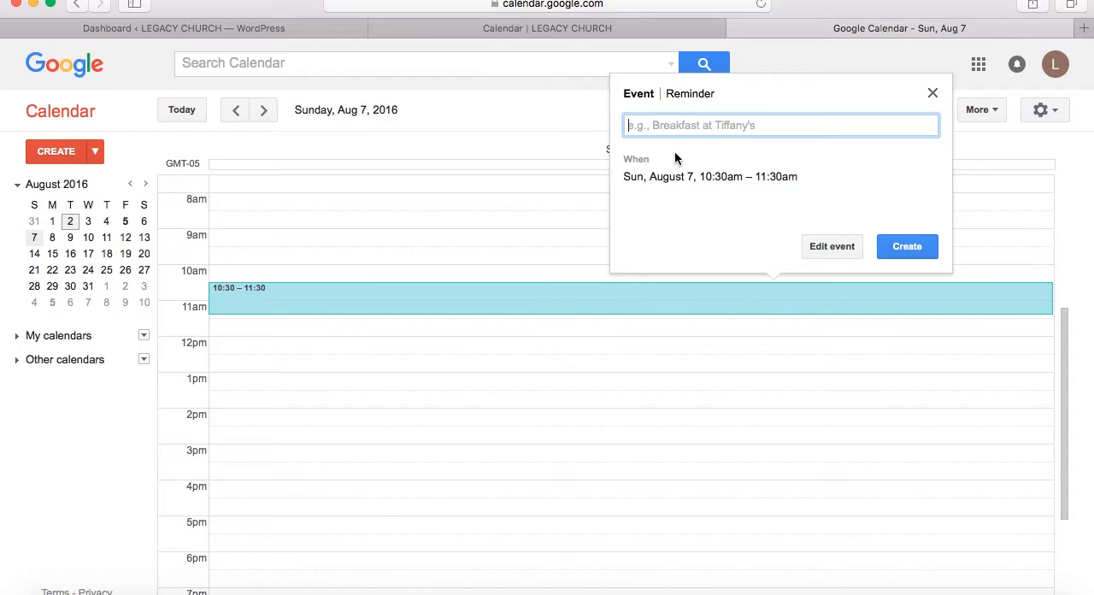
click(833, 253)
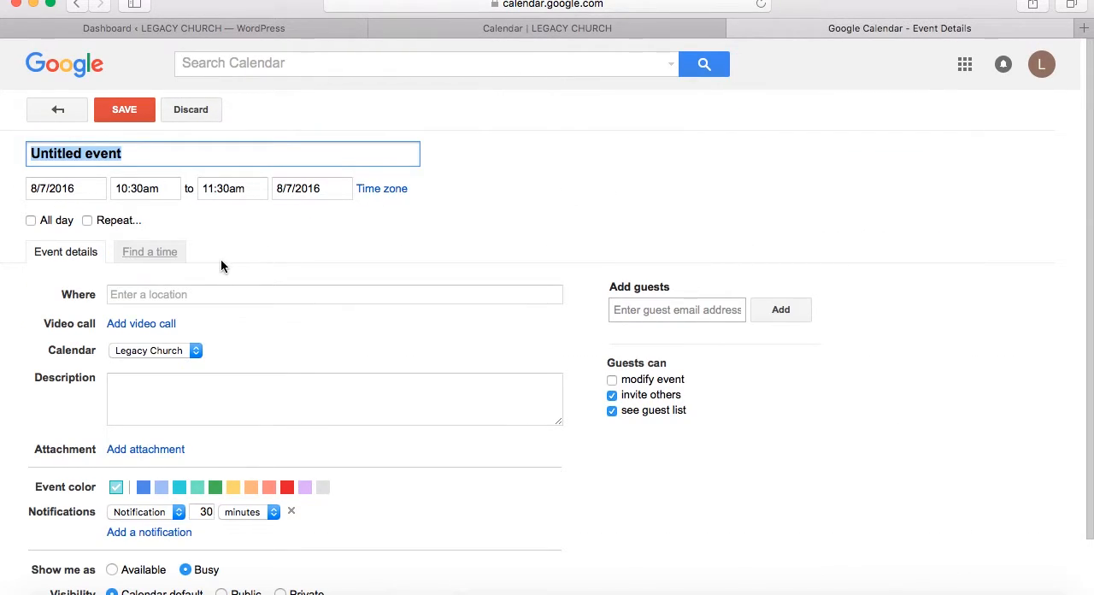
click(86, 220)
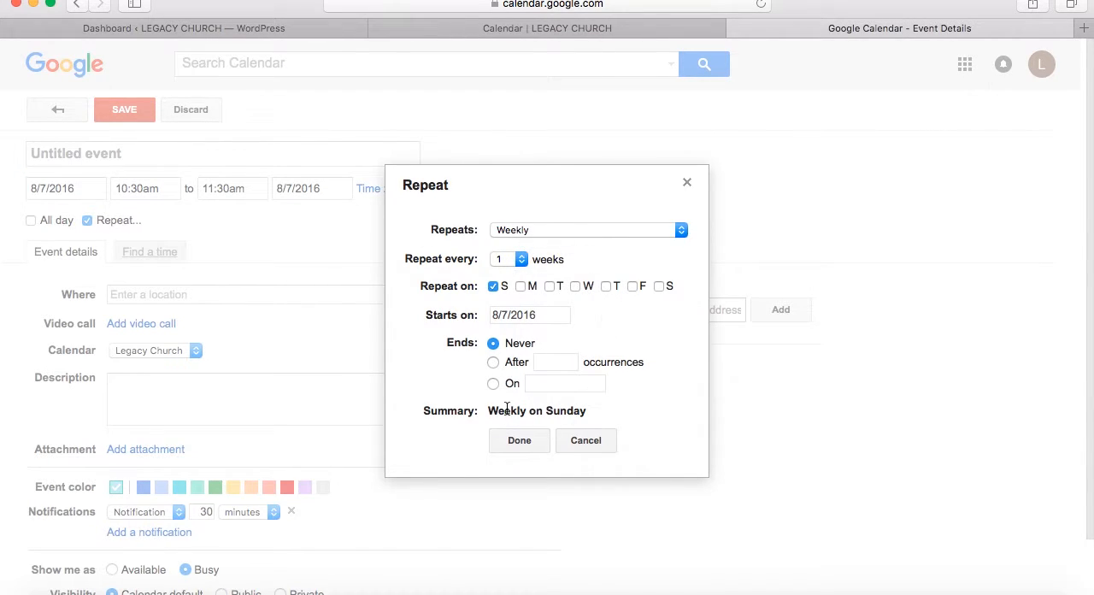
click(601, 446)
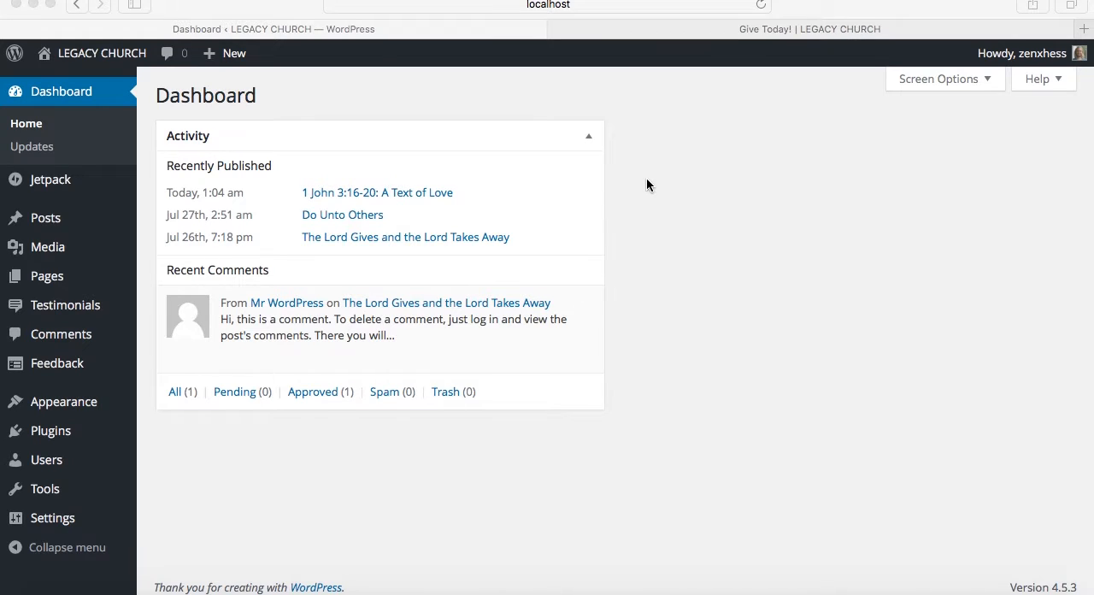
Open the live Give Today! page and read through its two ways to give and the Give Online option
click(739, 31)
scroll(736, 158, up, 5)
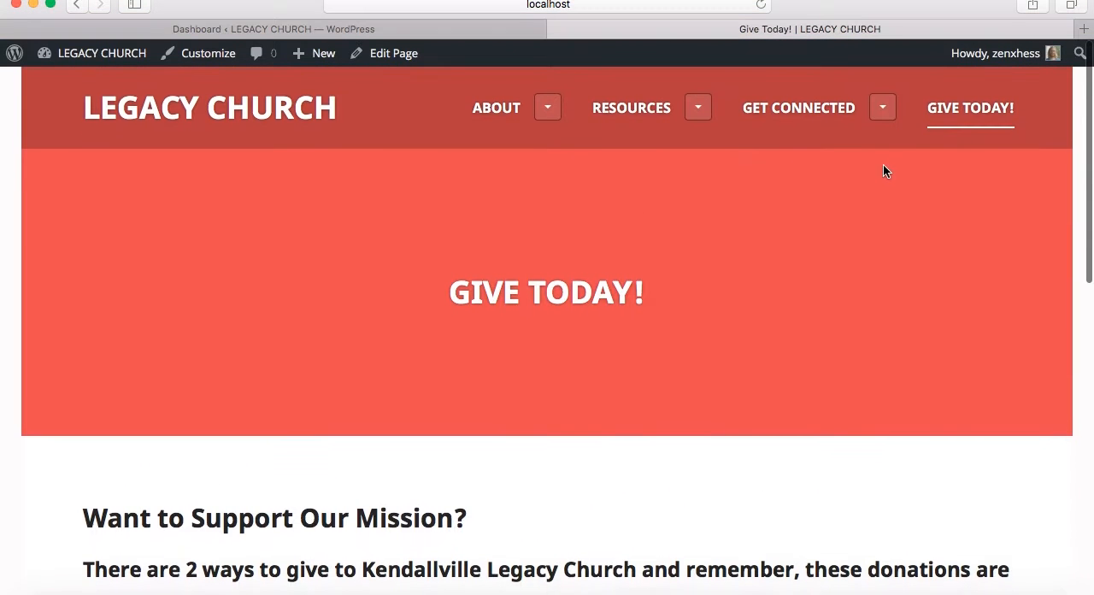
click(953, 117)
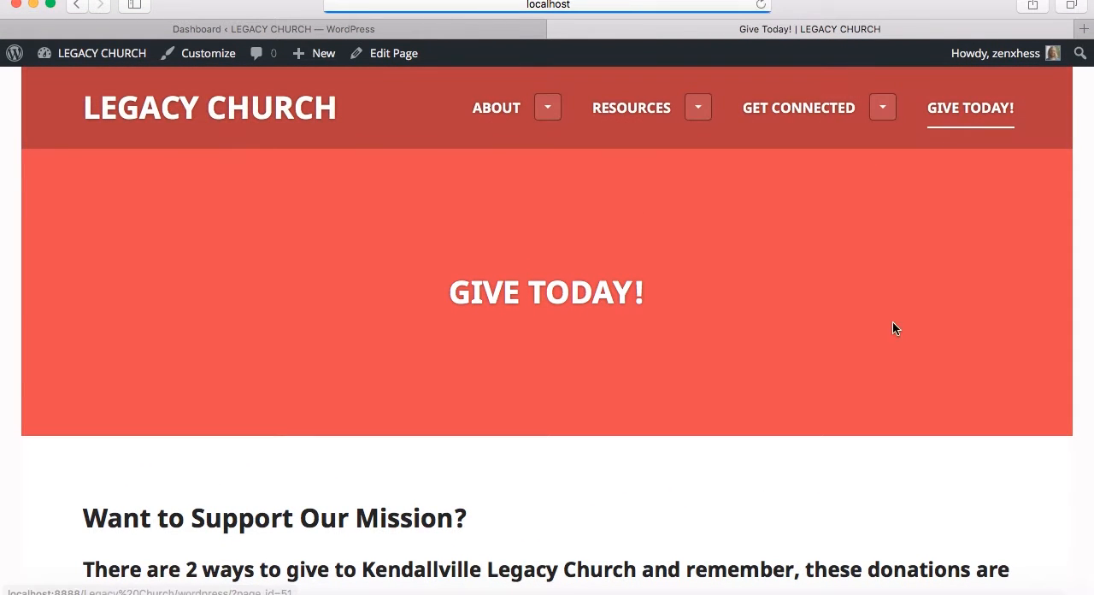
scroll(889, 333, down, 3)
scroll(885, 344, down, 2)
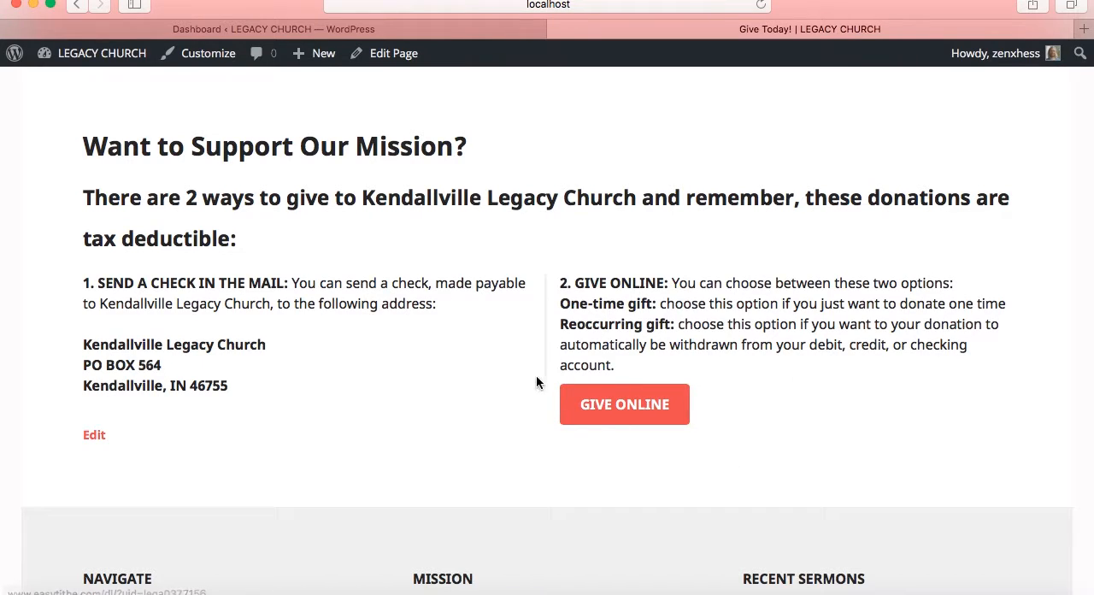
Return to the WordPress admin and open the Give Today! page for editing
click(293, 29)
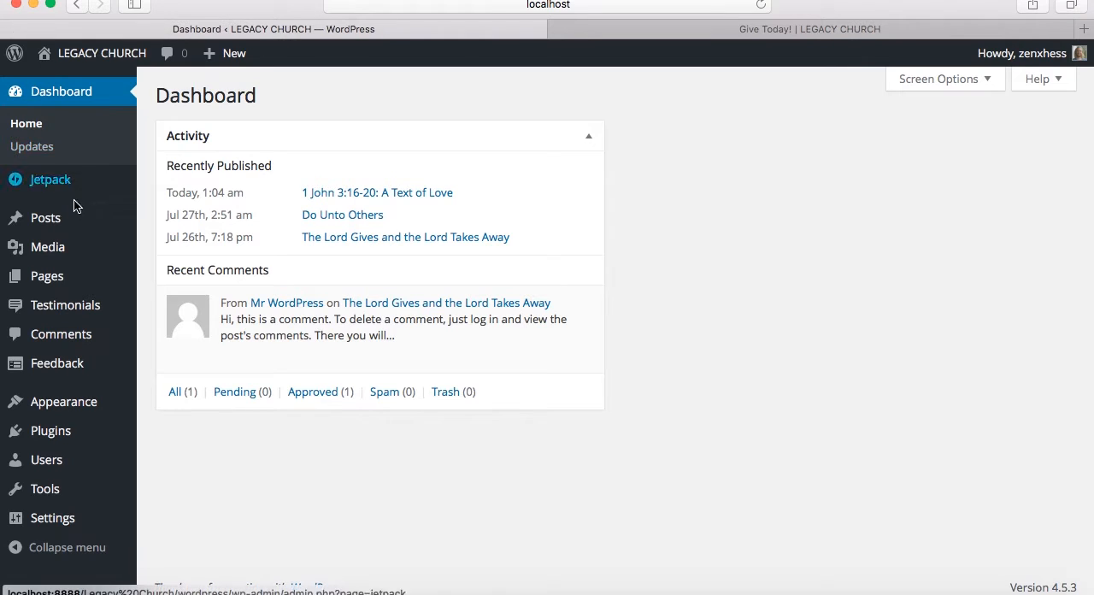
click(47, 276)
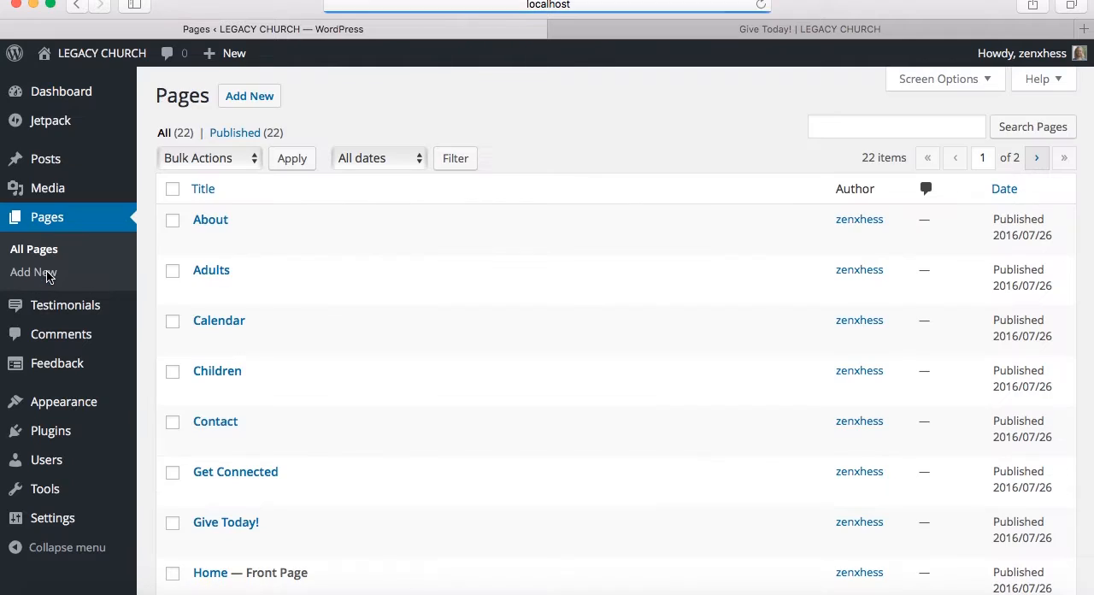
scroll(299, 453, down, 2)
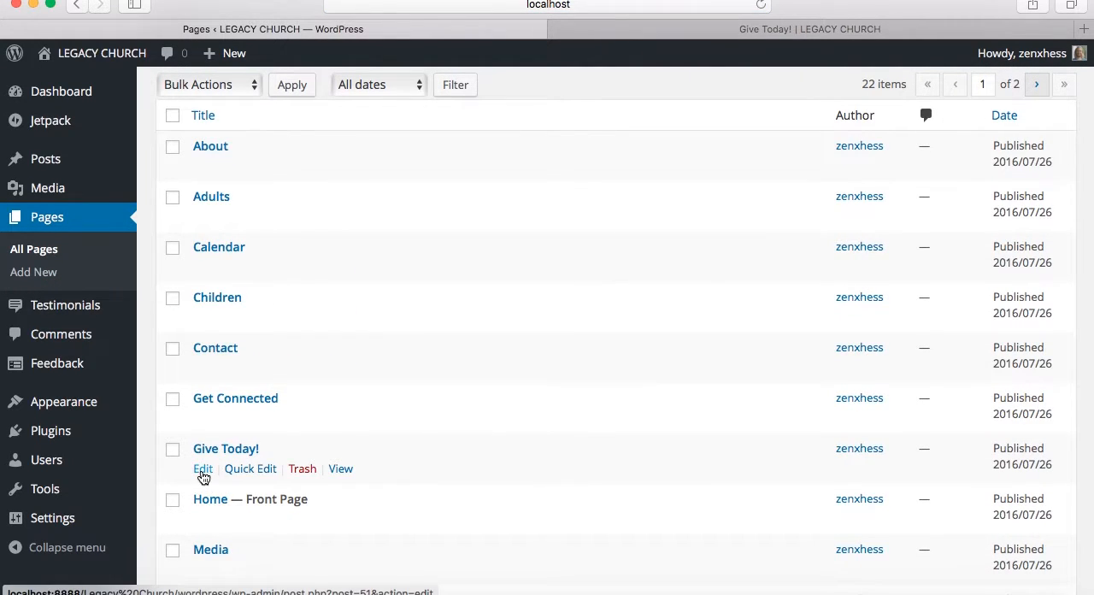
click(202, 476)
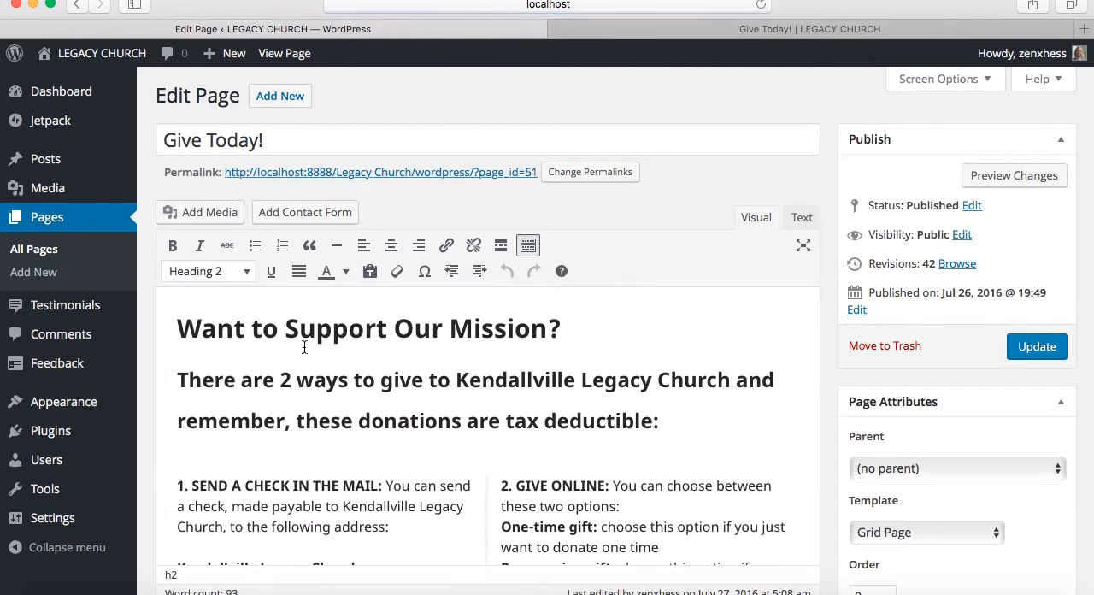
Examine the HTML source behind the Give Today! page's two-column layout, then return to the visual editor
scroll(801, 327, down, 4)
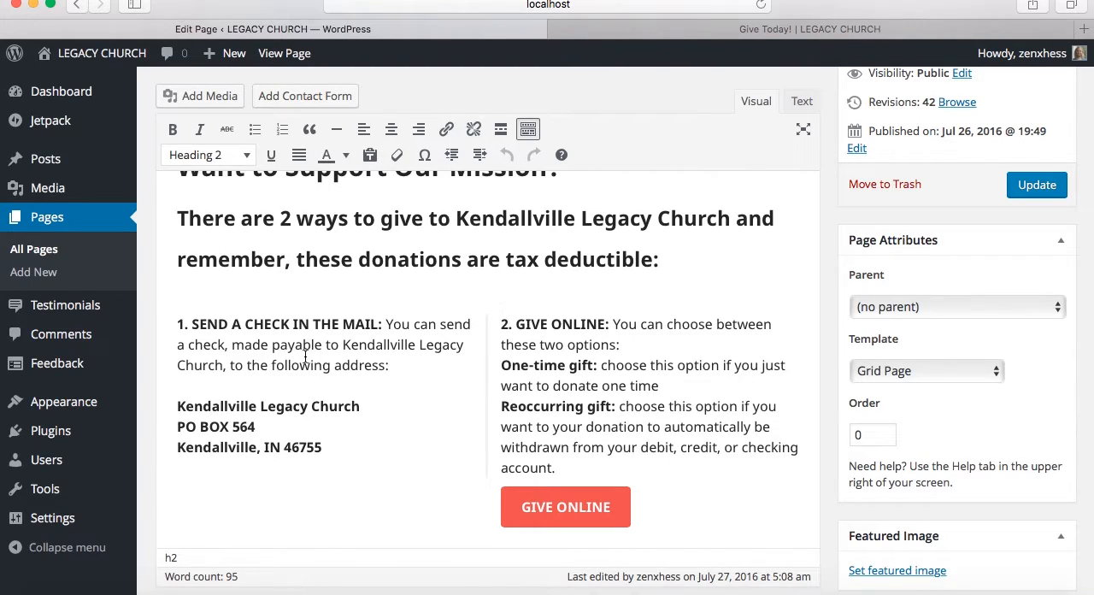
click(798, 103)
scroll(530, 379, down, 5)
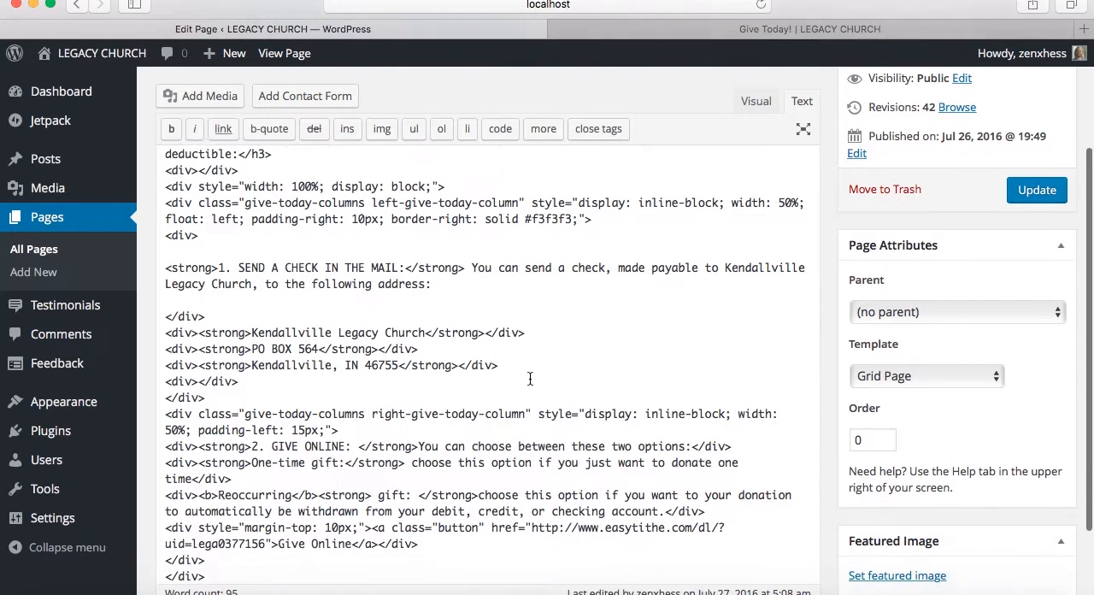
scroll(530, 379, up, 6)
scroll(530, 378, up, 2)
scroll(530, 378, down, 4)
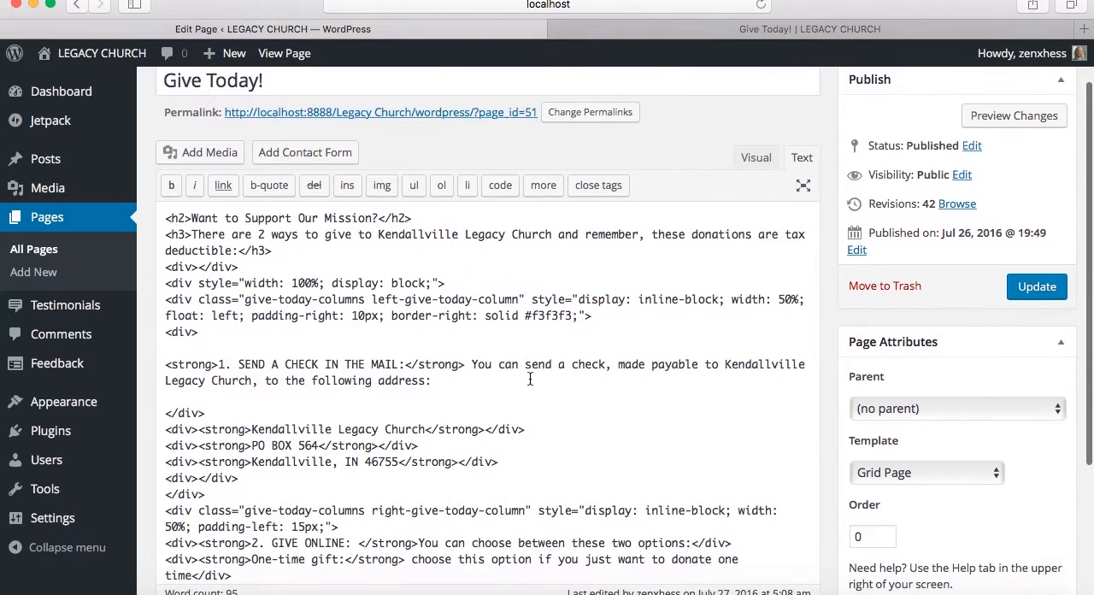
scroll(530, 378, up, 2)
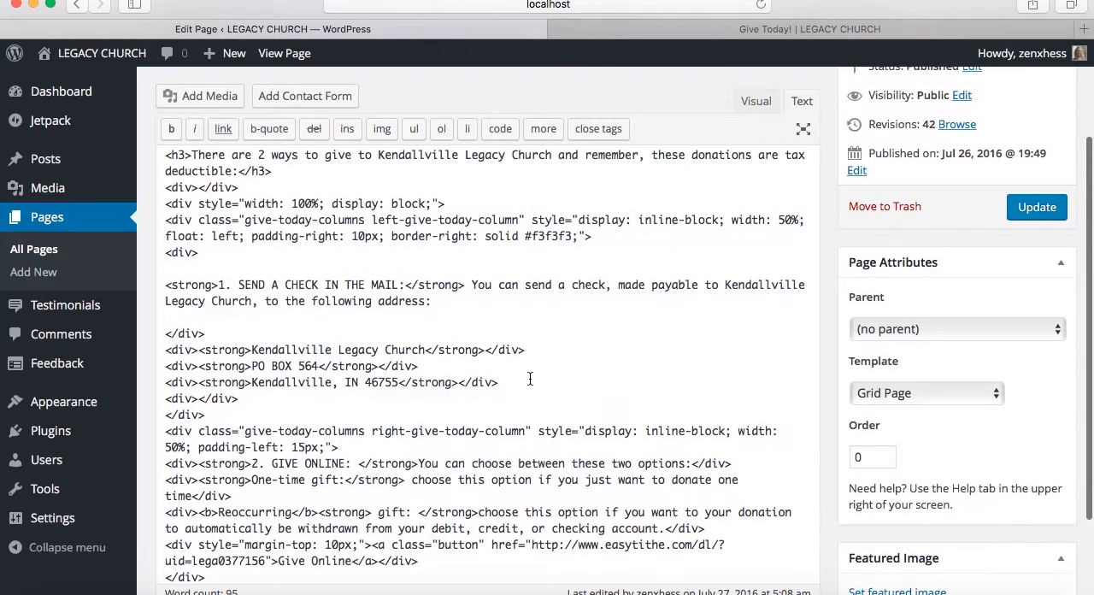
scroll(530, 378, up, 1)
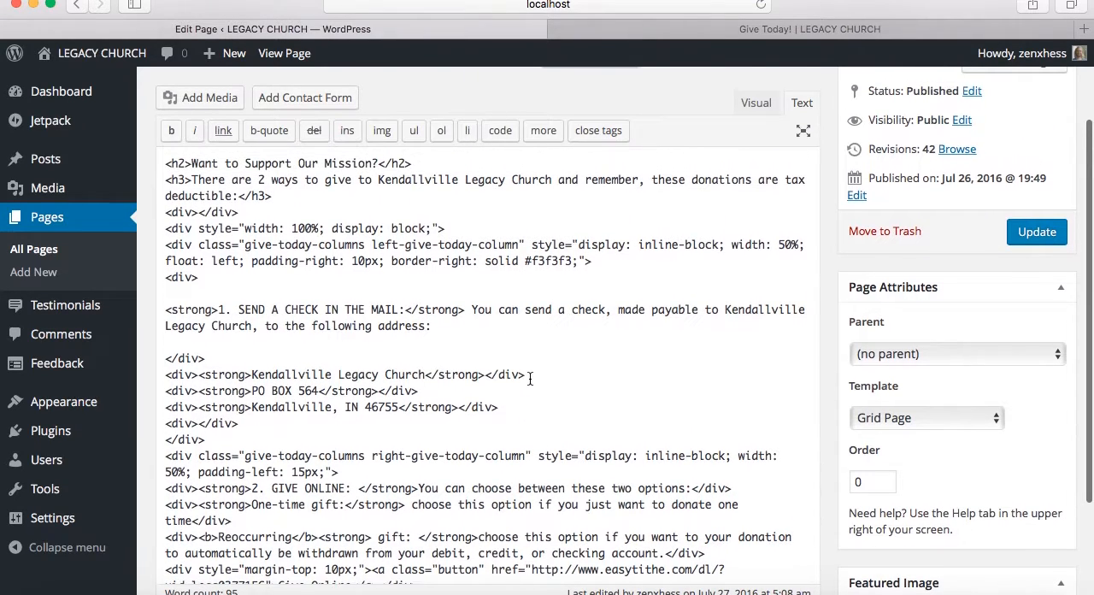
click(755, 104)
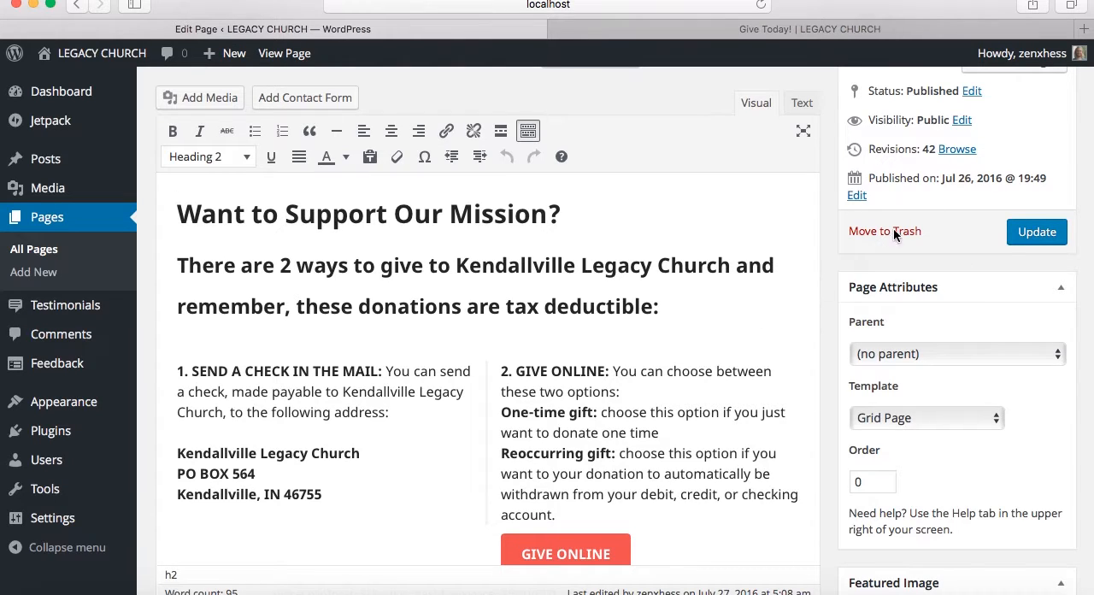
scroll(610, 223, up, 3)
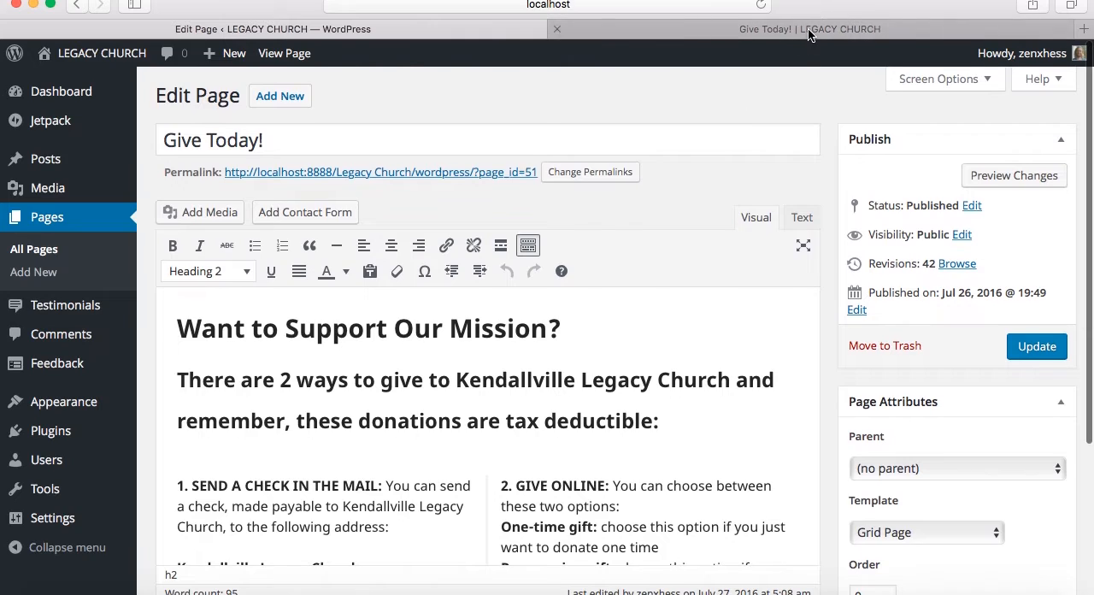
On the live site, open the Children (0-11) page and look through its image and text
click(809, 31)
scroll(735, 162, up, 5)
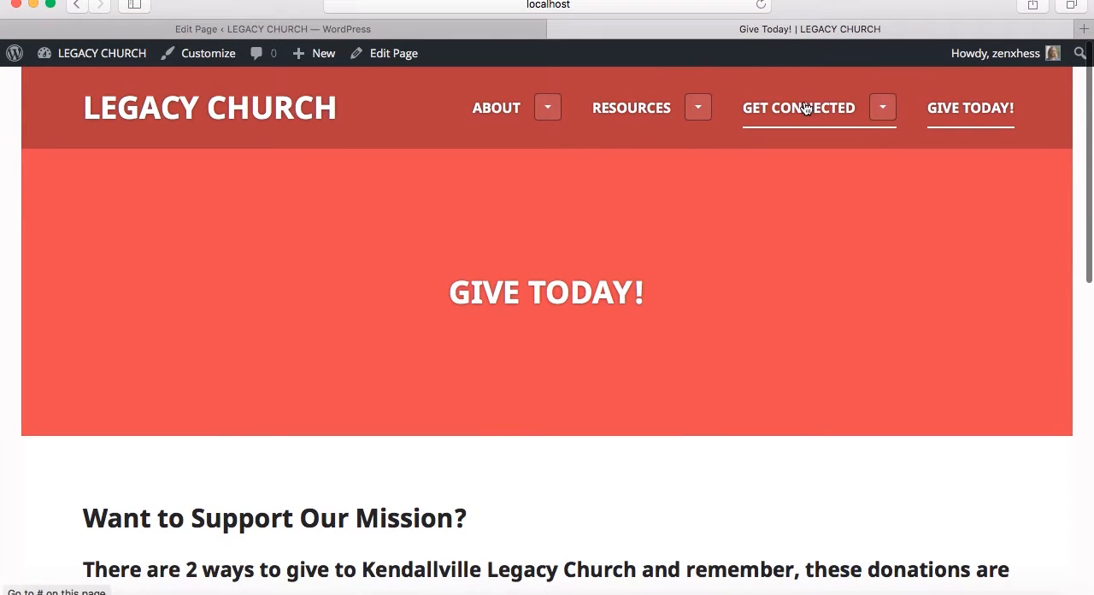
click(882, 108)
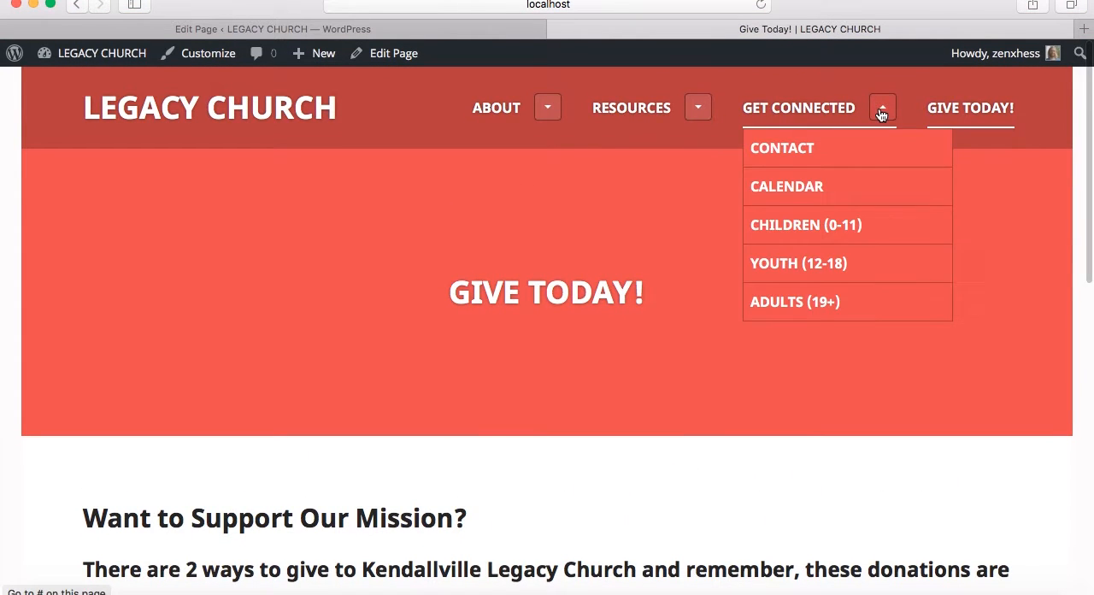
click(805, 226)
scroll(557, 442, down, 1)
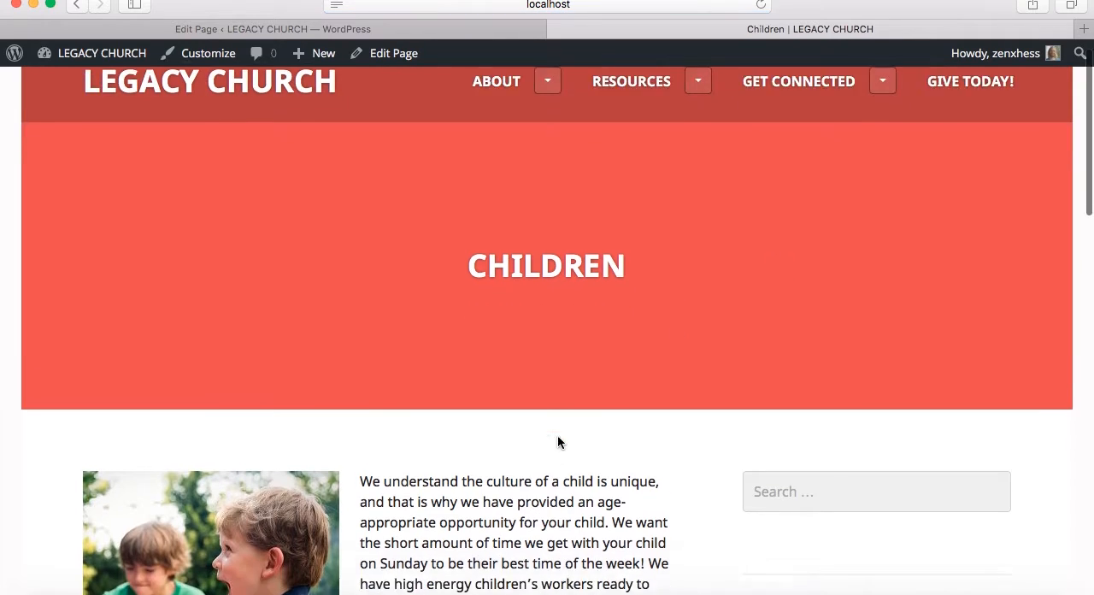
scroll(557, 442, down, 8)
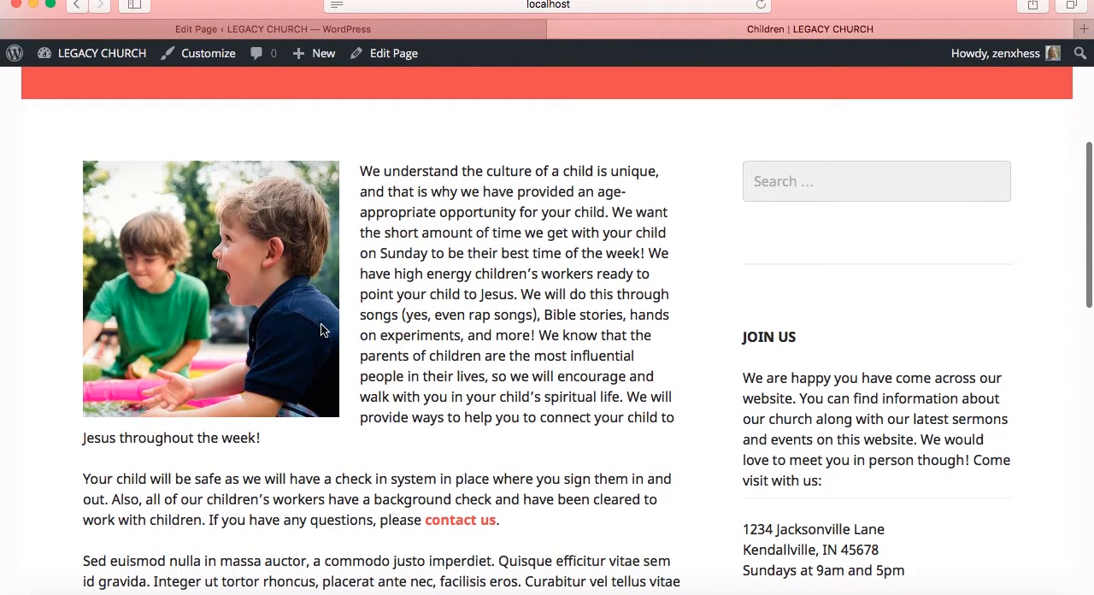
scroll(470, 355, down, 10)
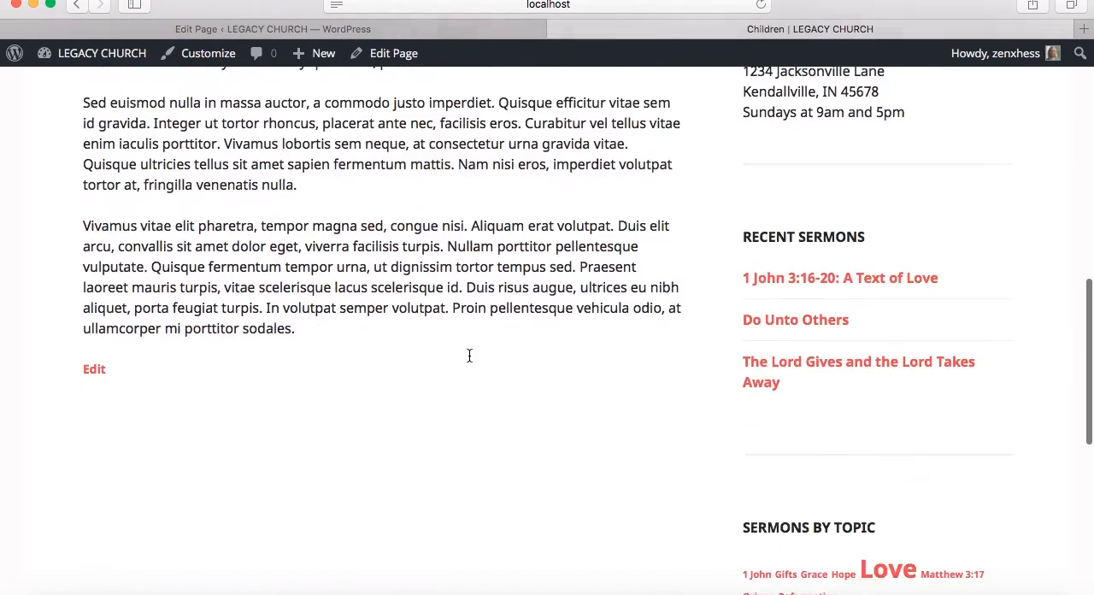
Open the live Youth (12-18) page and look through its images, text and bullet list
scroll(469, 355, up, 18)
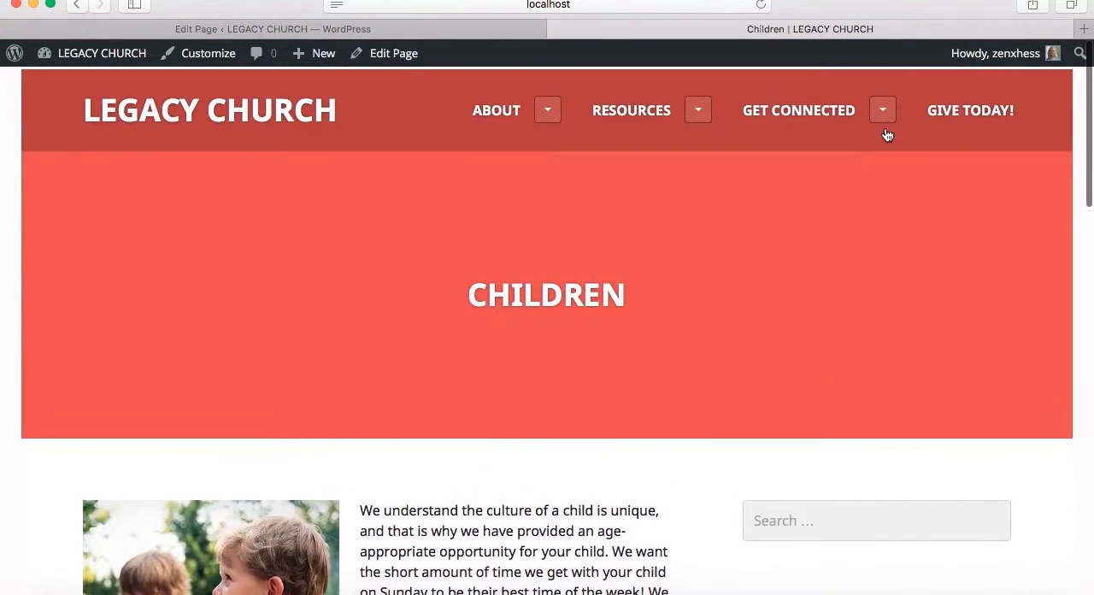
click(885, 107)
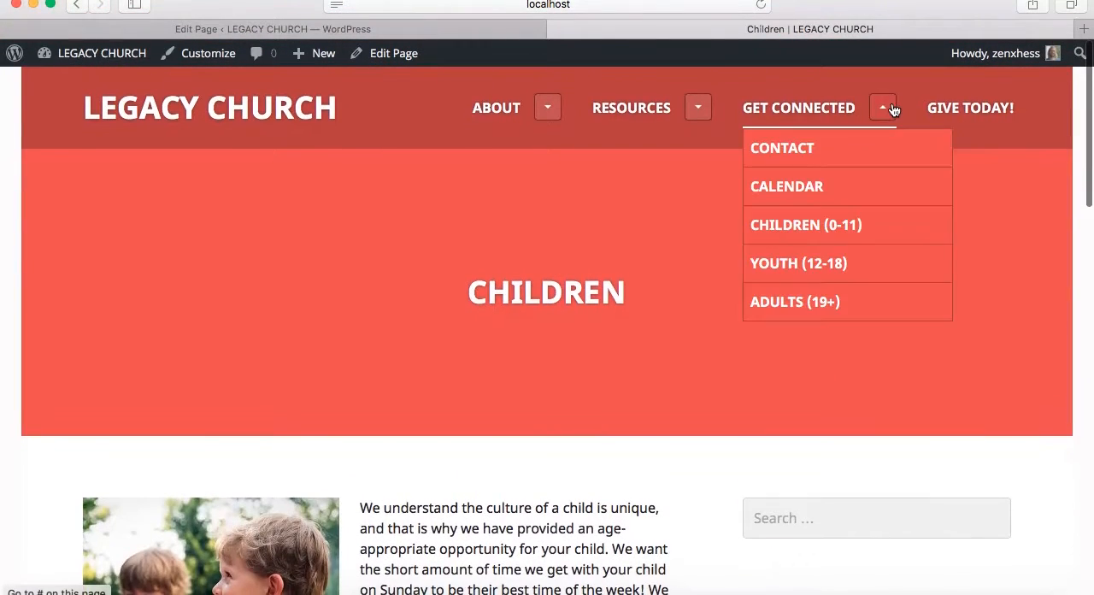
click(811, 252)
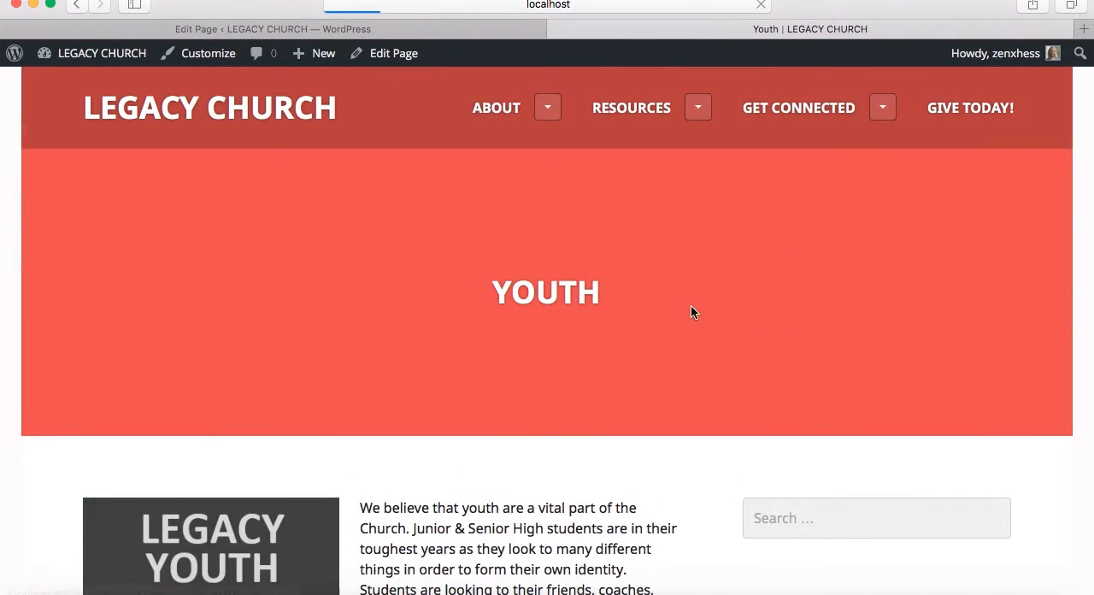
scroll(497, 366, down, 5)
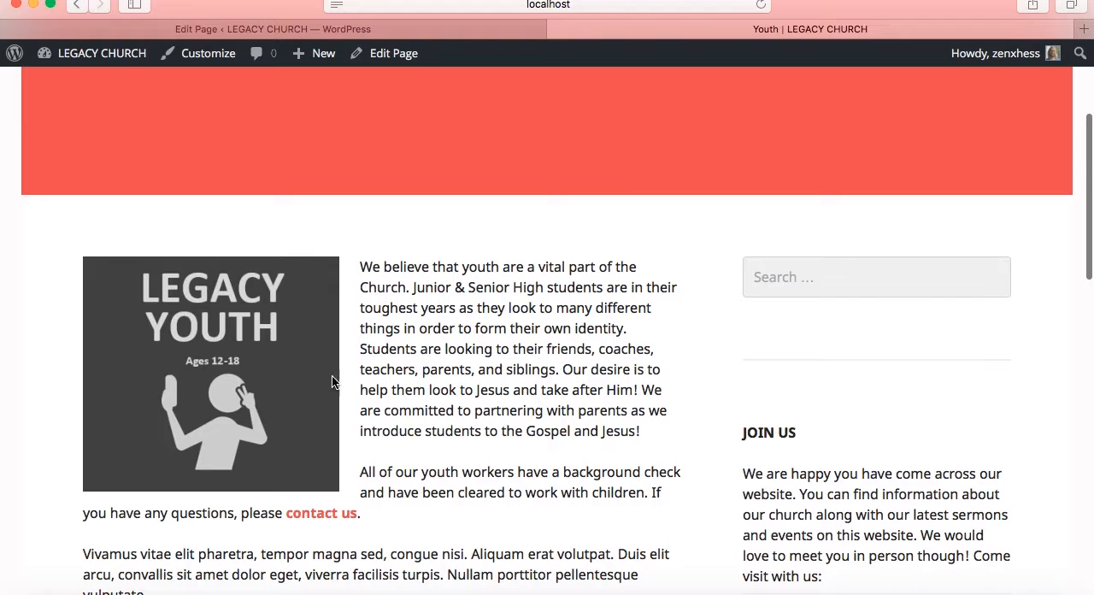
scroll(495, 373, down, 12)
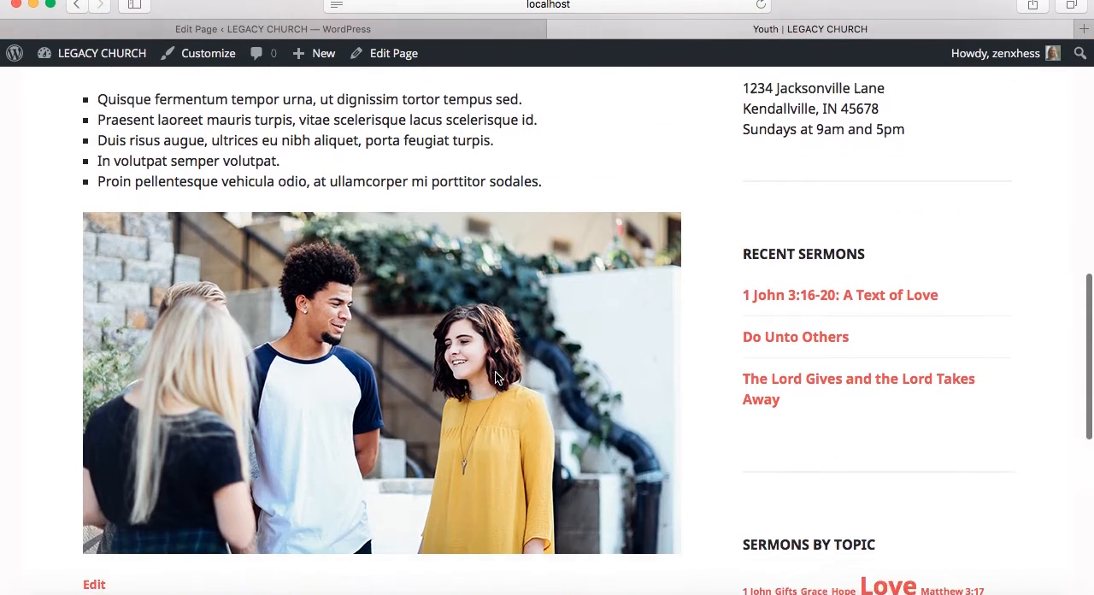
scroll(517, 298, up, 10)
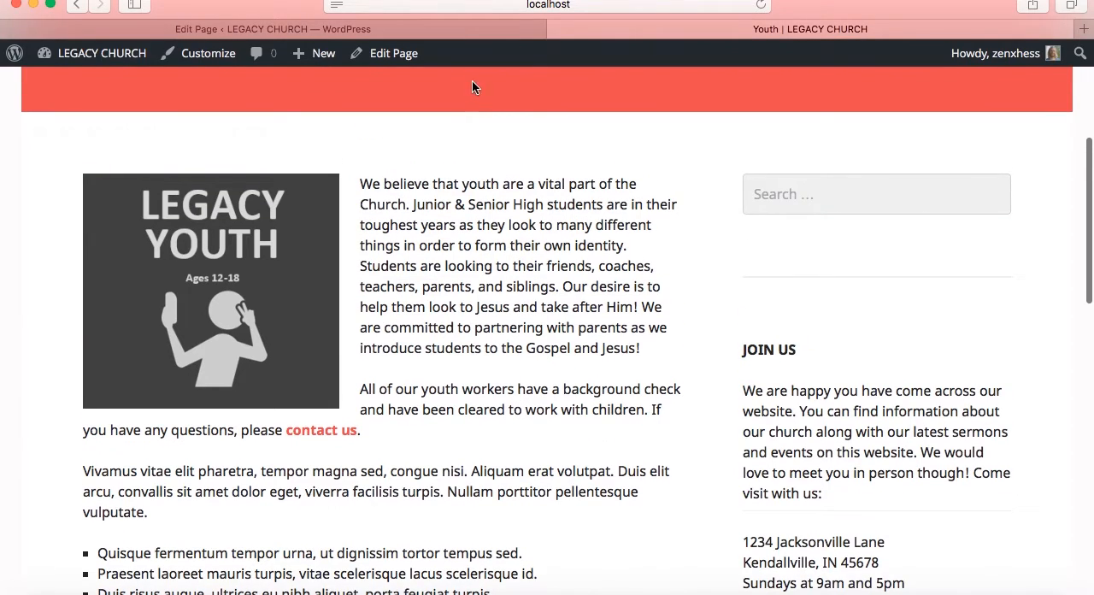
Return to the WordPress admin and open the Youth page from the second part of the page list for editing
click(466, 29)
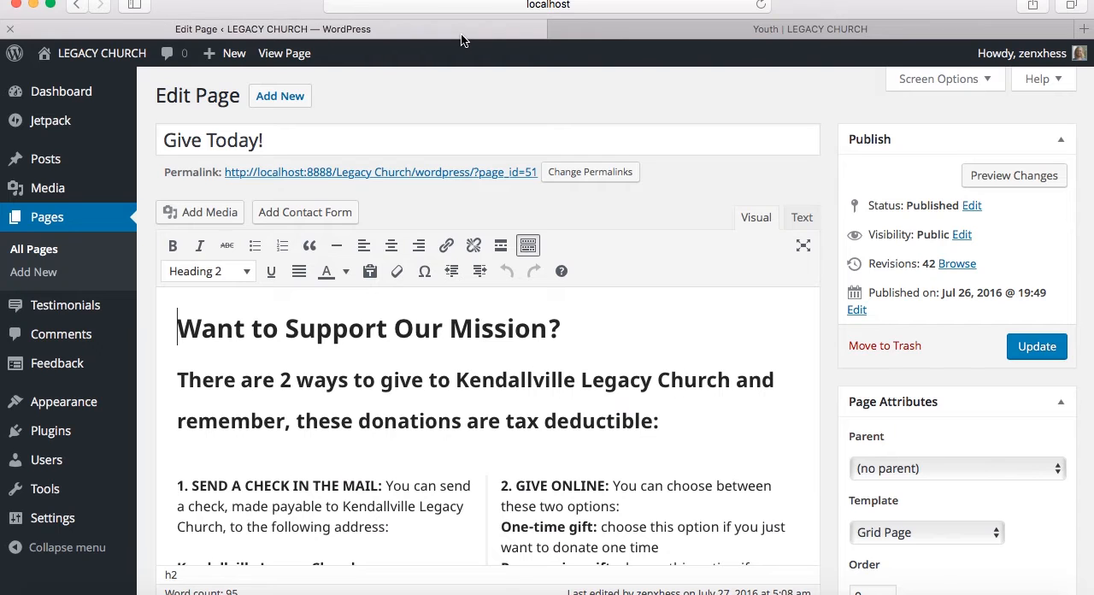
click(53, 221)
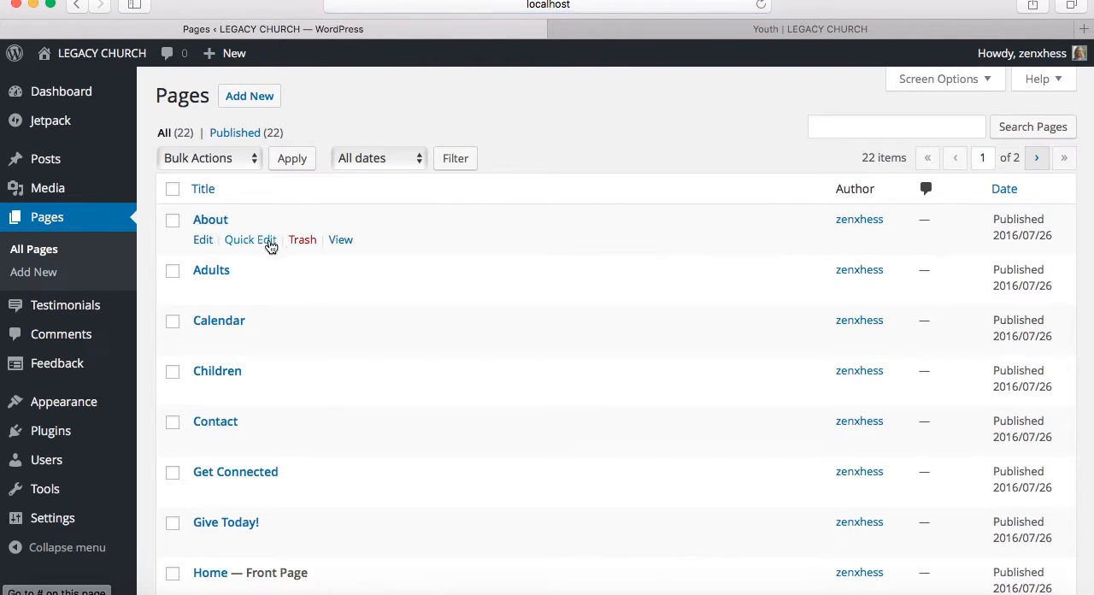
scroll(215, 379, down, 10)
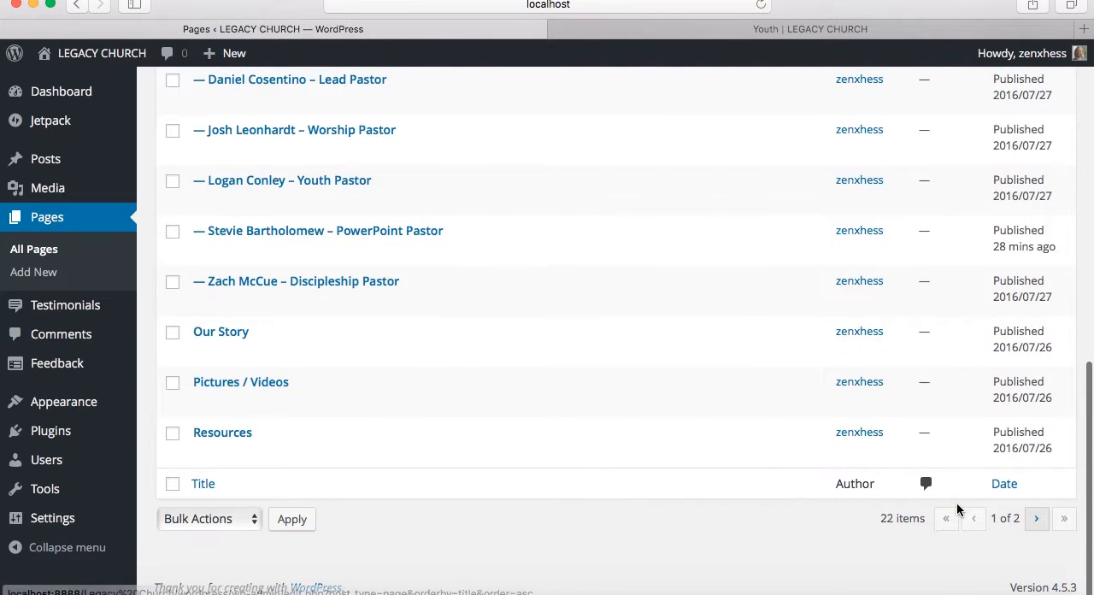
click(1035, 518)
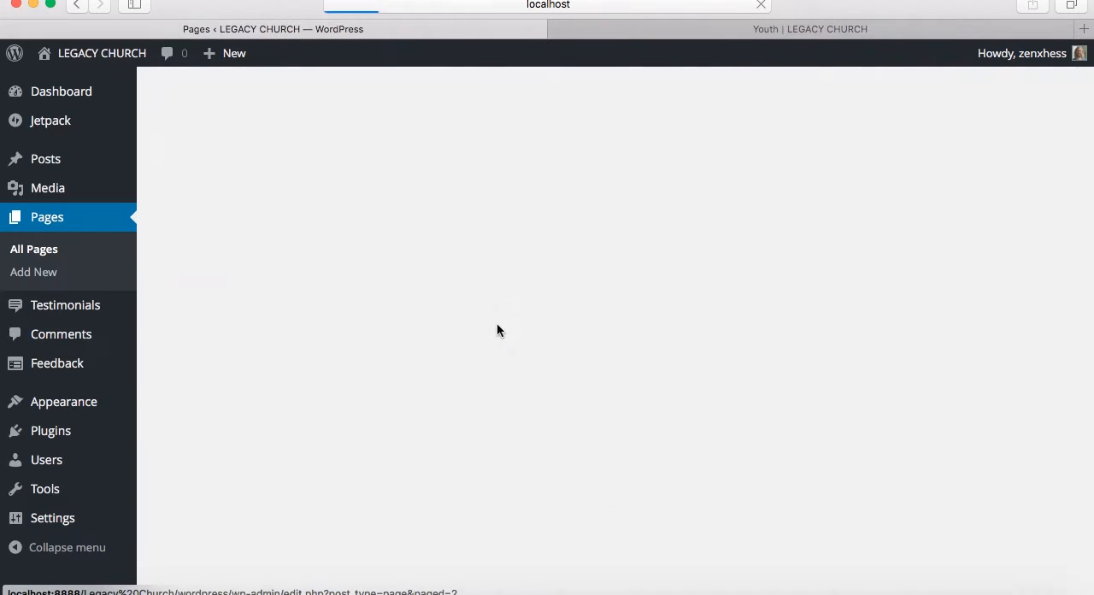
mouse_move(241, 277)
click(203, 289)
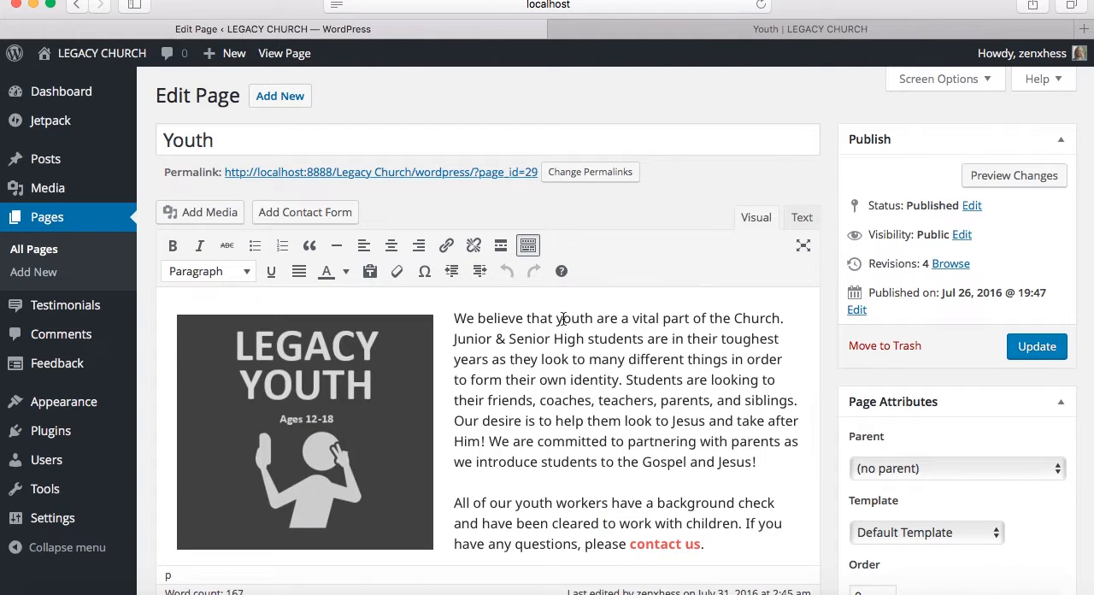
Remove the Legacy Youth image beside the Youth page's opening paragraph
scroll(563, 318, down, 3)
scroll(366, 378, up, 2)
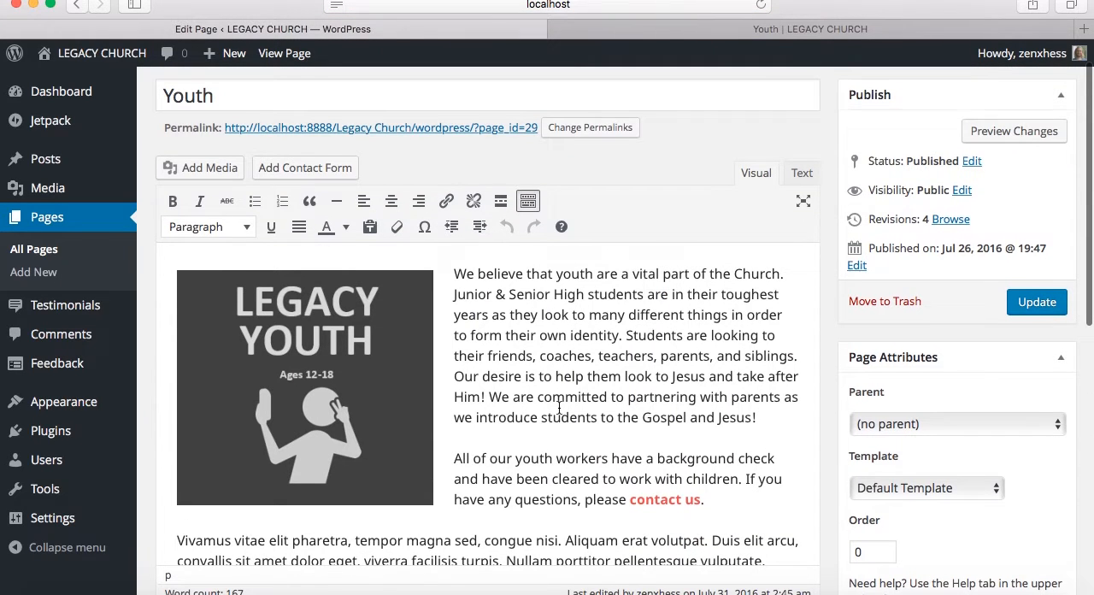
click(367, 378)
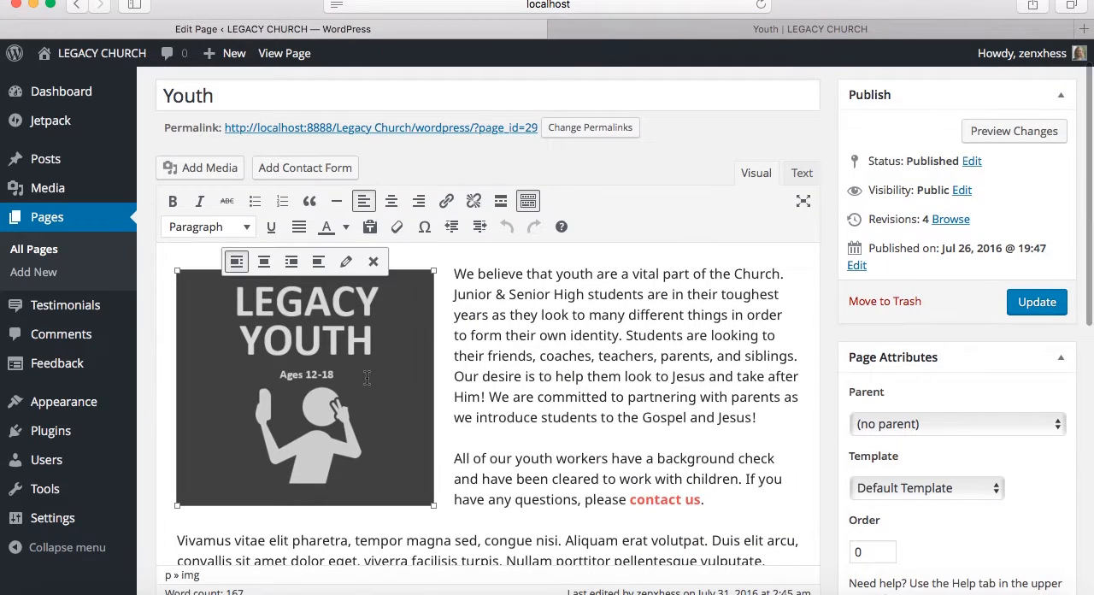
click(374, 263)
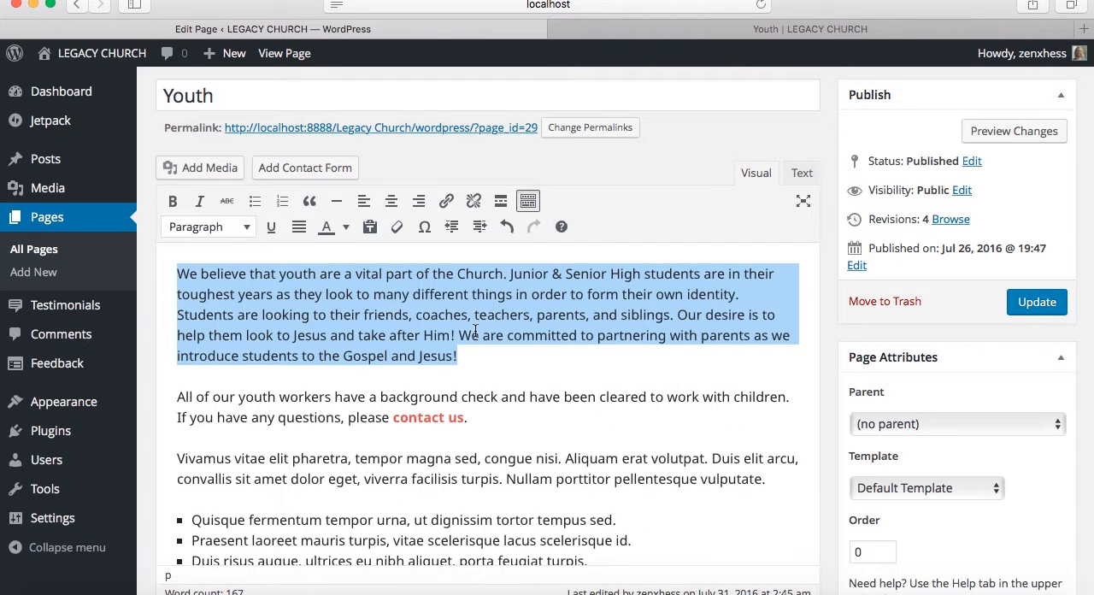
click(483, 365)
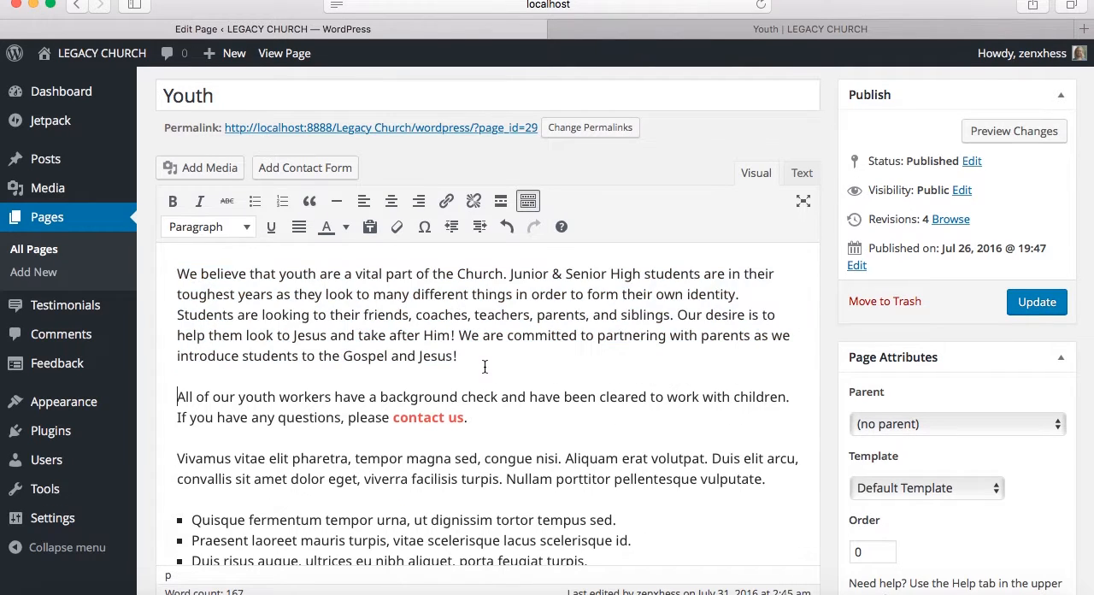
Insert the Legacy-Youth image from the media library before the opening paragraph, with Left alignment and Full Size – 300 × 275
click(178, 273)
click(205, 174)
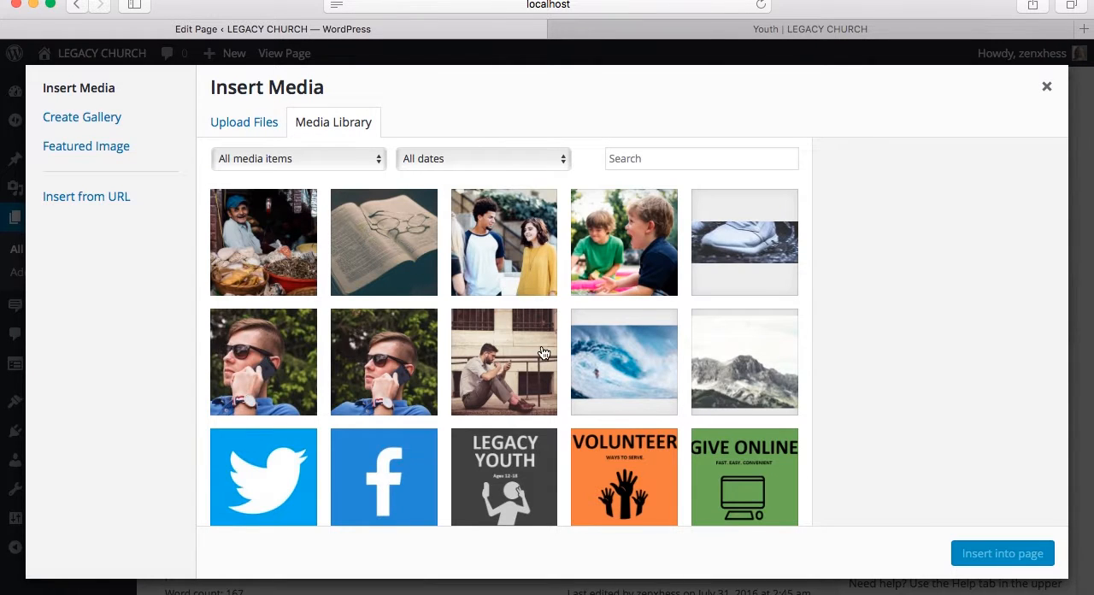
scroll(512, 341, down, 3)
click(524, 394)
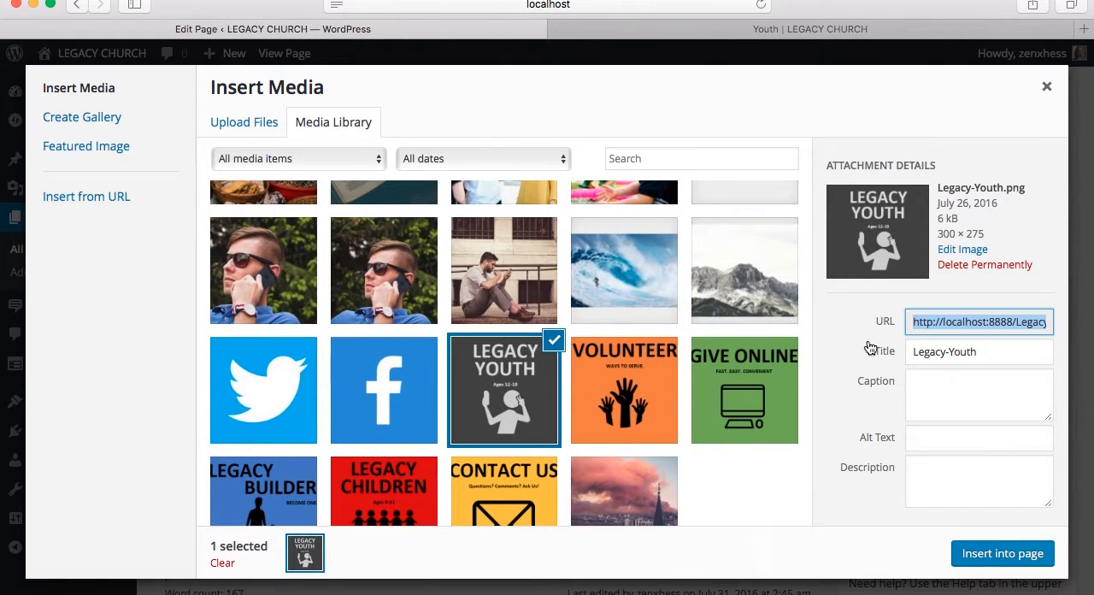
scroll(870, 348, down, 3)
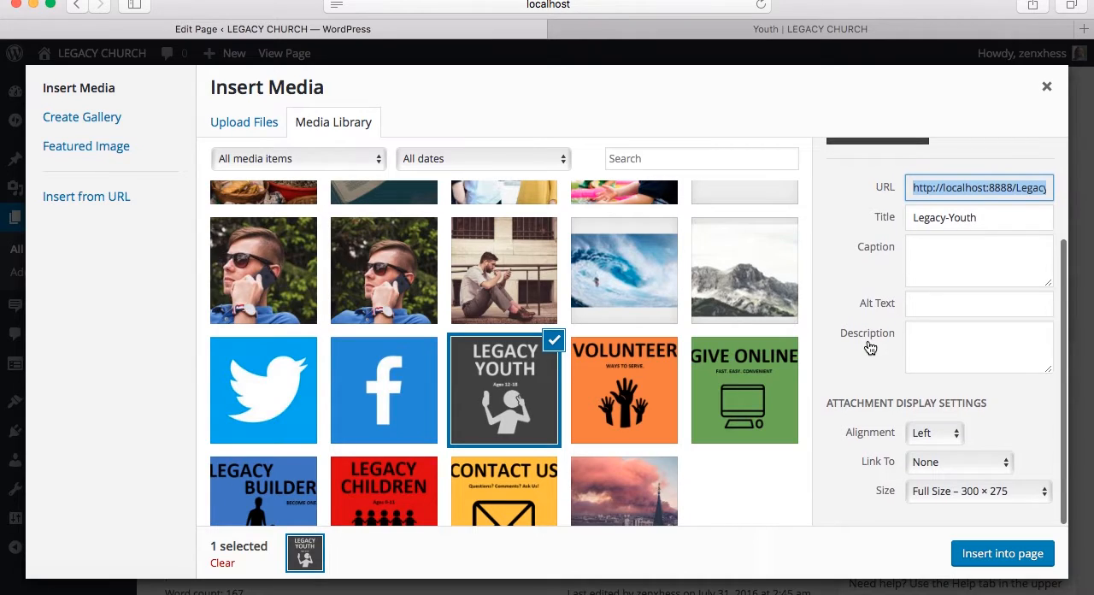
click(940, 434)
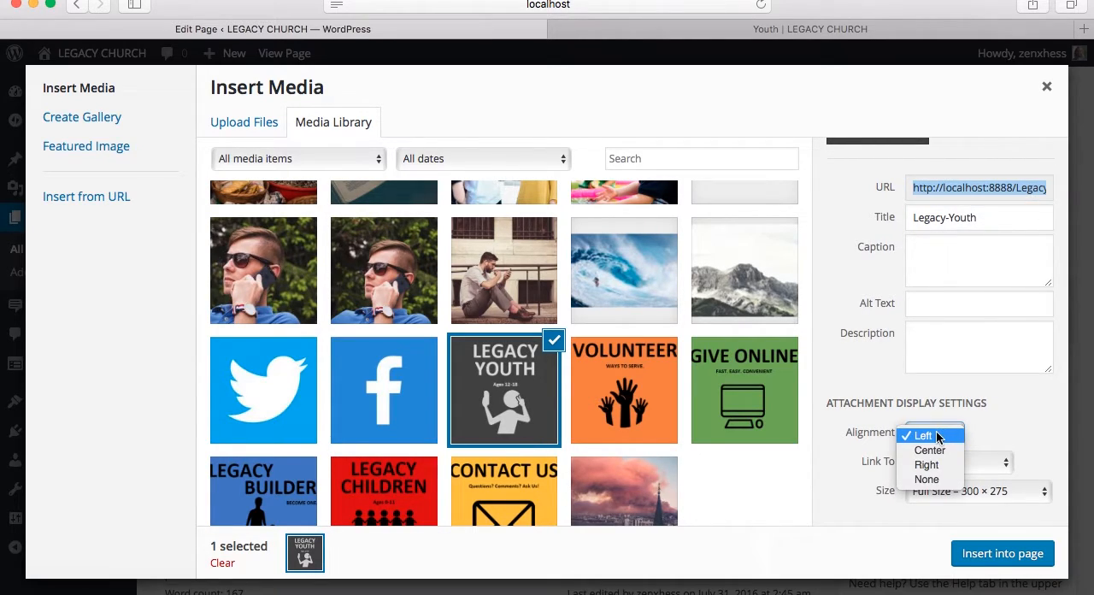
click(937, 435)
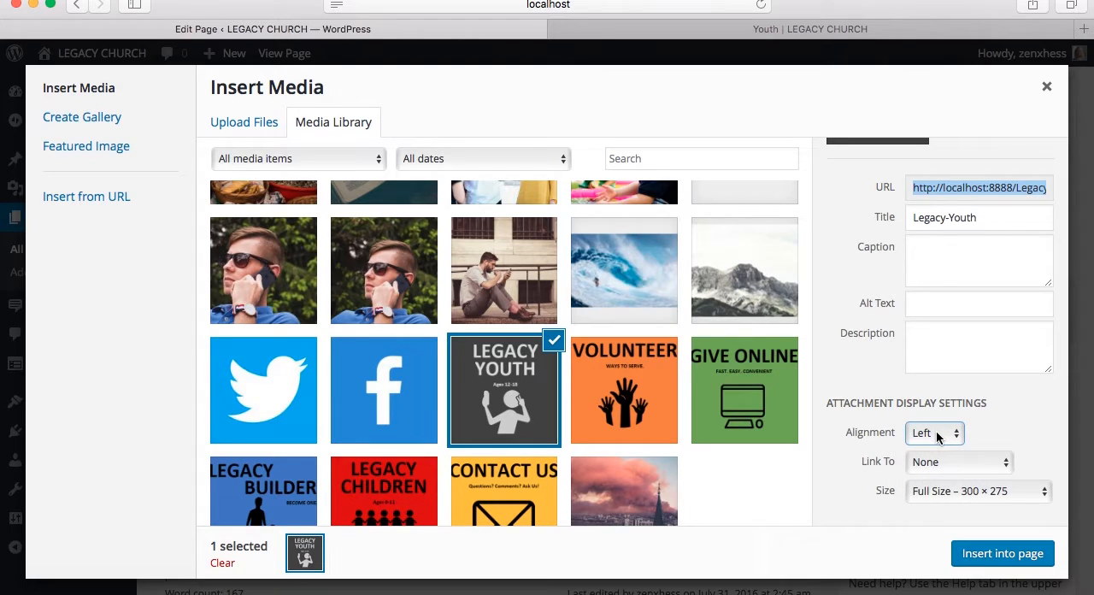
click(963, 493)
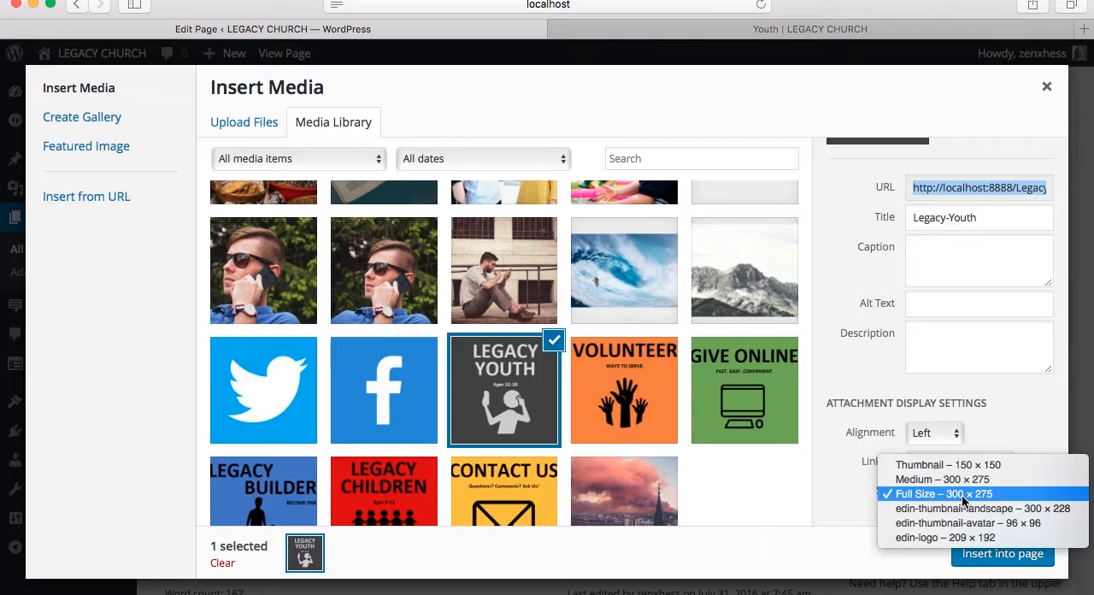
click(963, 499)
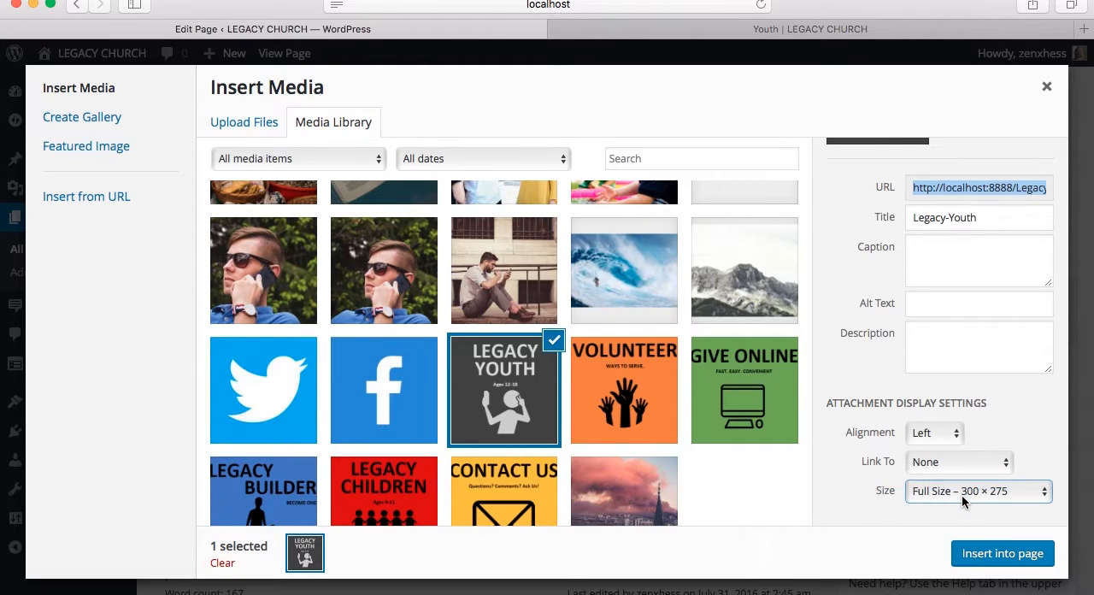
click(1002, 553)
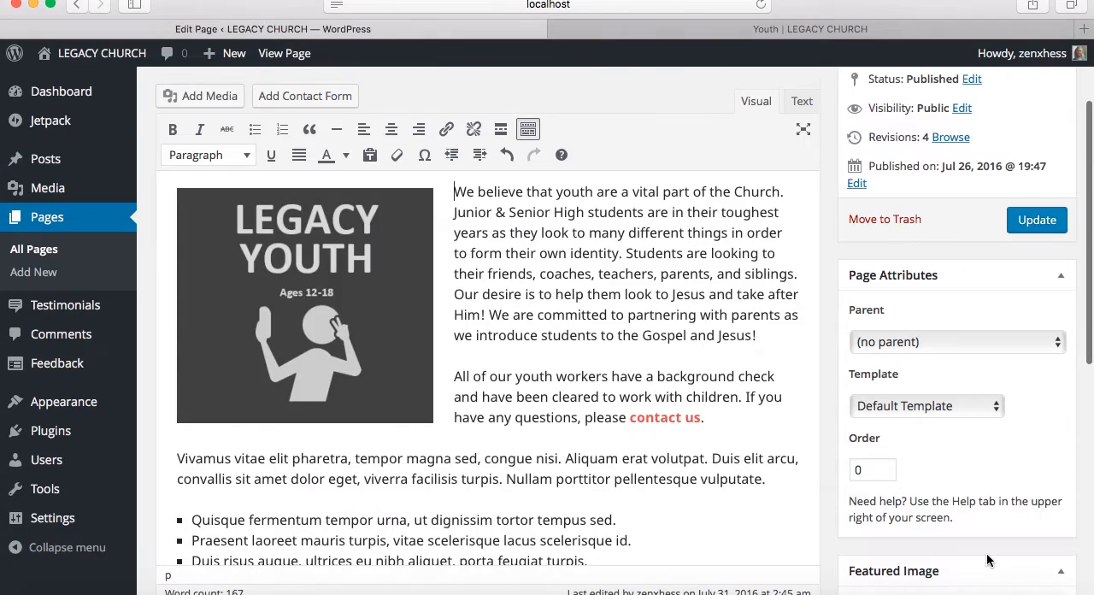
scroll(523, 313, up, 3)
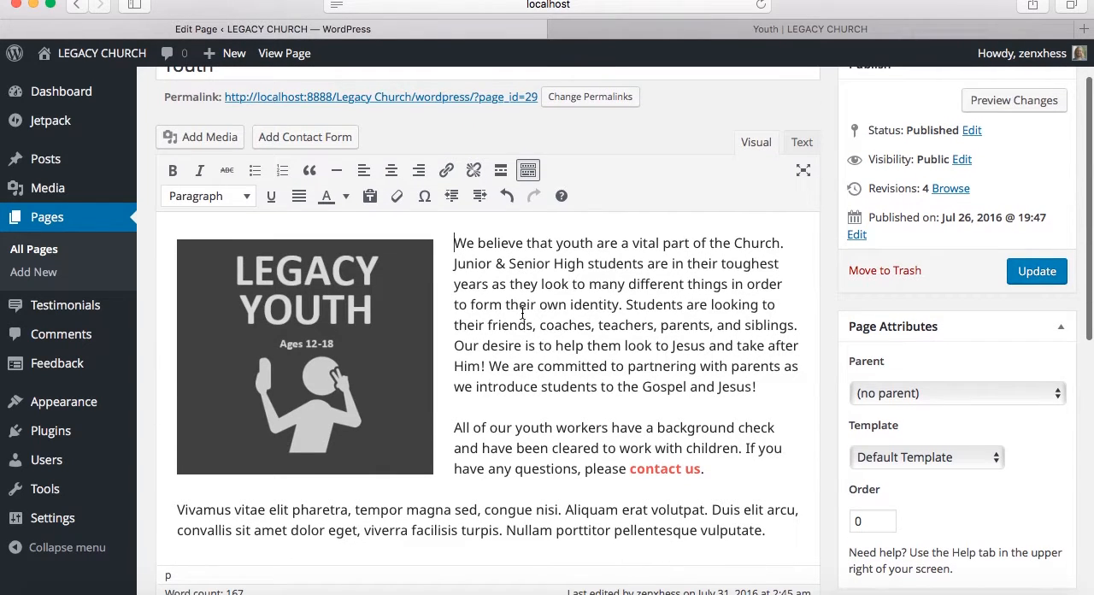
Scale the Legacy Youth image down proportionally to about 218 × 200 and update the Youth page
click(370, 342)
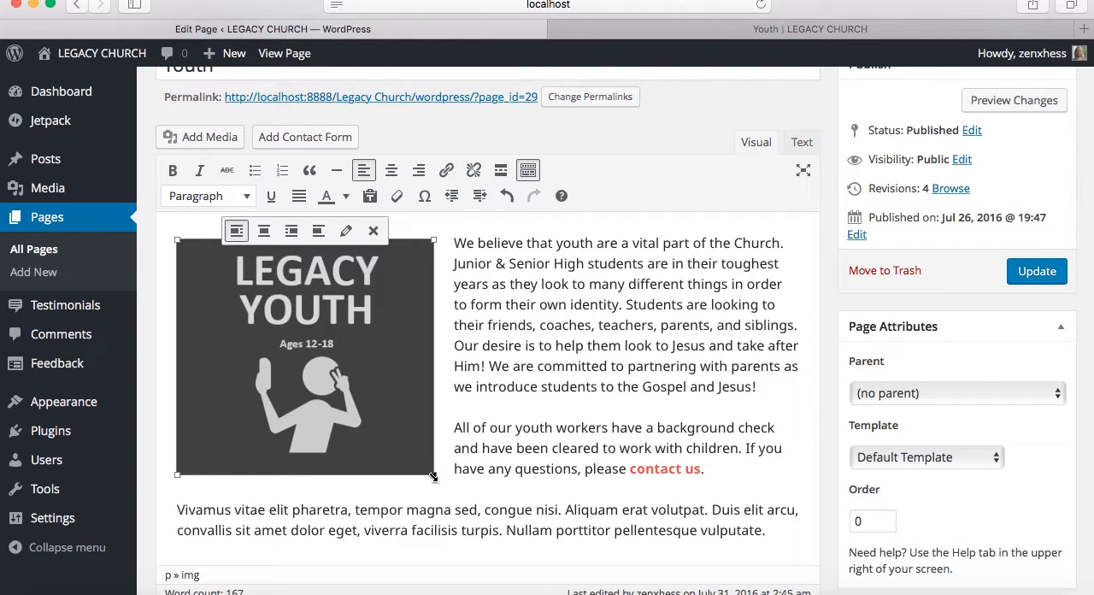
drag(434, 477, 382, 410)
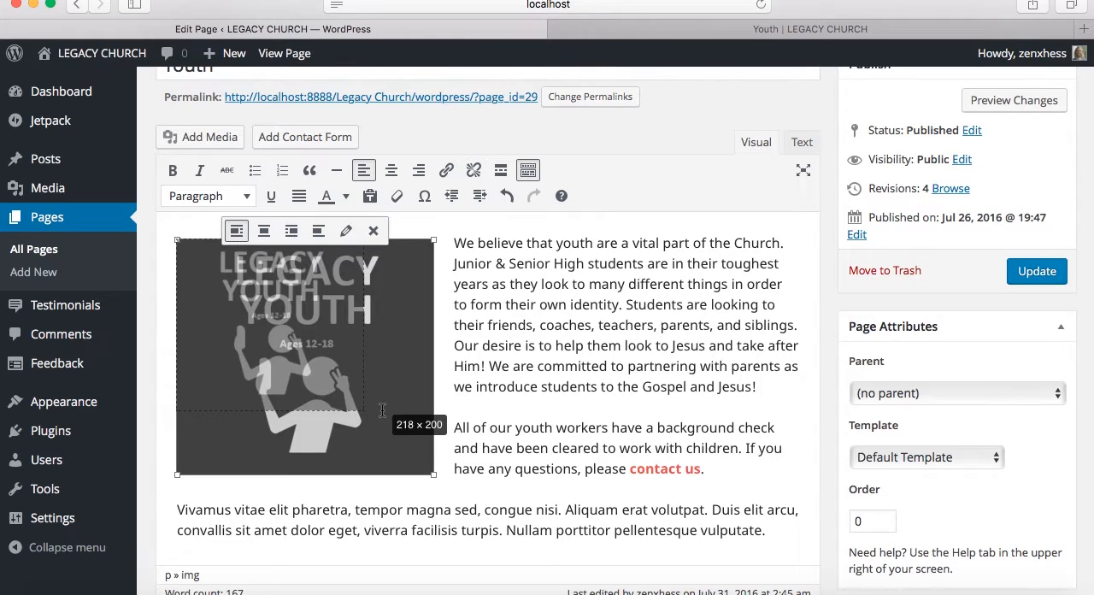
mouse_move(382, 410)
mouse_down()
mouse_move(313, 368)
mouse_move(357, 325)
mouse_move(297, 329)
mouse_move(371, 406)
mouse_move(310, 413)
mouse_move(354, 379)
mouse_move(362, 407)
mouse_up()
click(1017, 272)
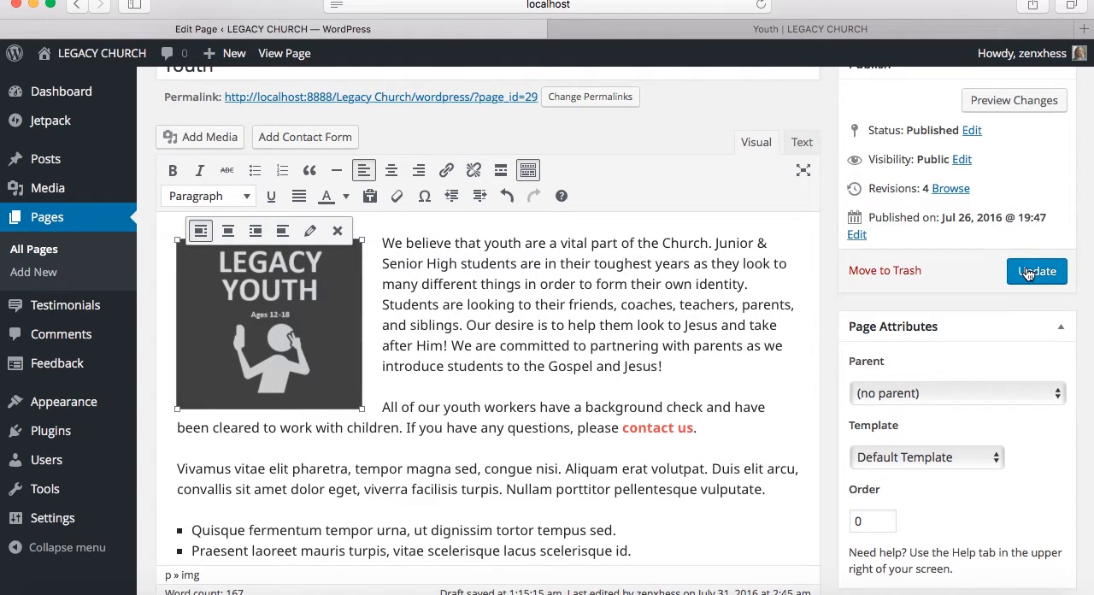
Reload the live Youth page and check the resized Legacy Youth image, bullet list and group photo
click(786, 41)
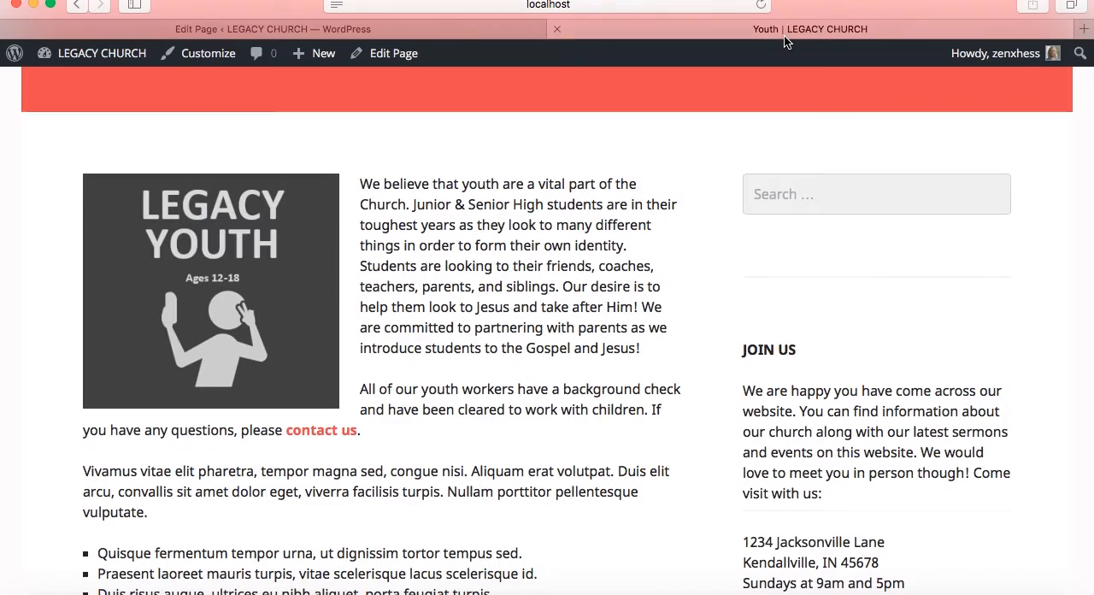
click(688, 7)
key(Return)
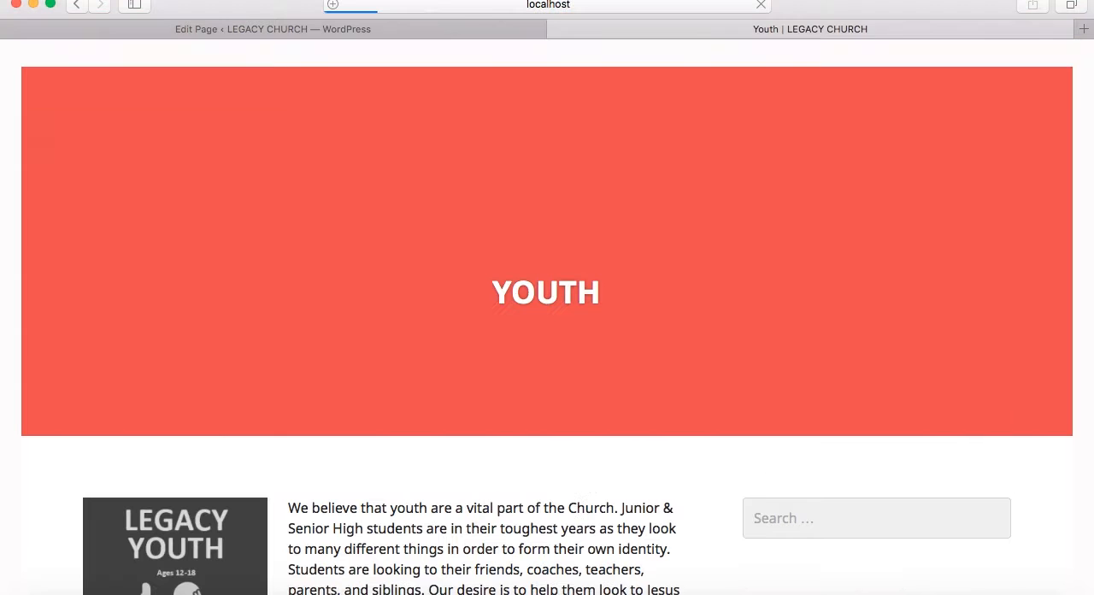
scroll(451, 331, down, 3)
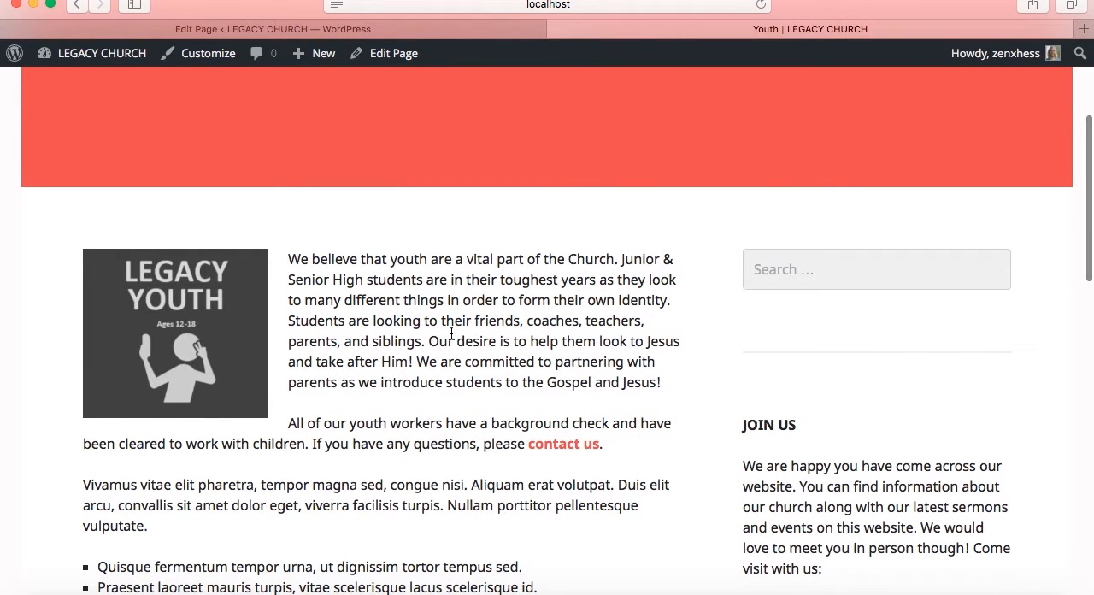
scroll(491, 399, down, 5)
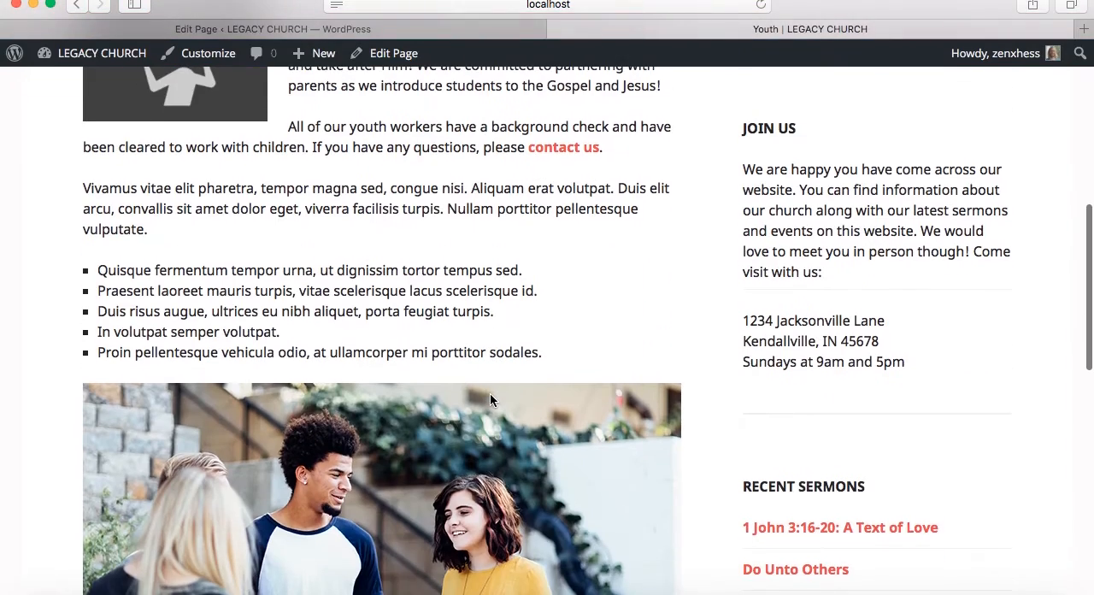
scroll(492, 399, down, 1)
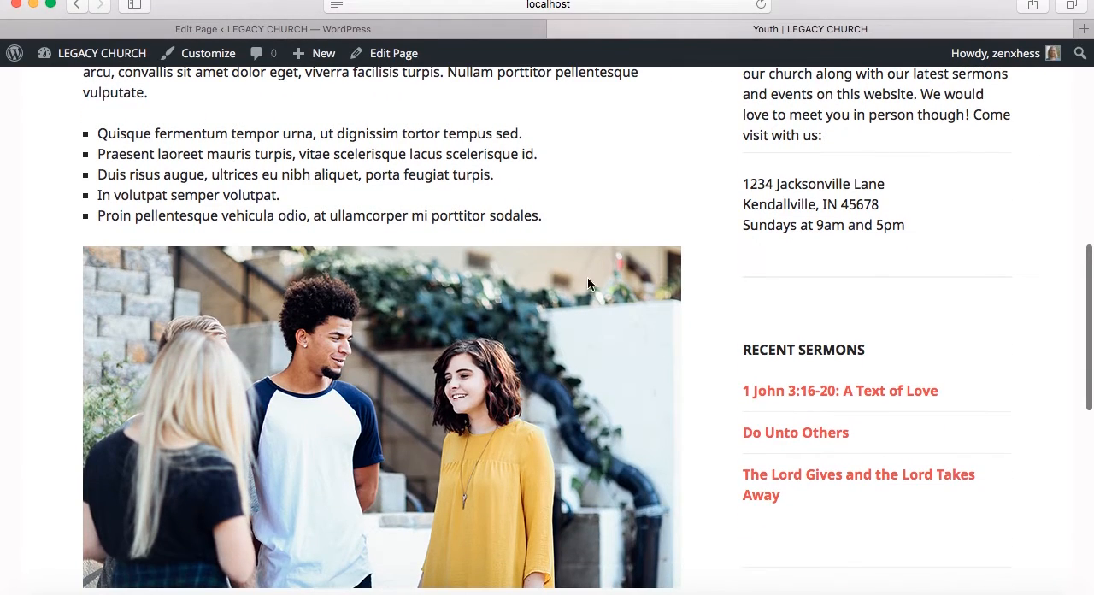
Return to the Youth page editor and view the image details of the teens photo below the bullet list
click(500, 29)
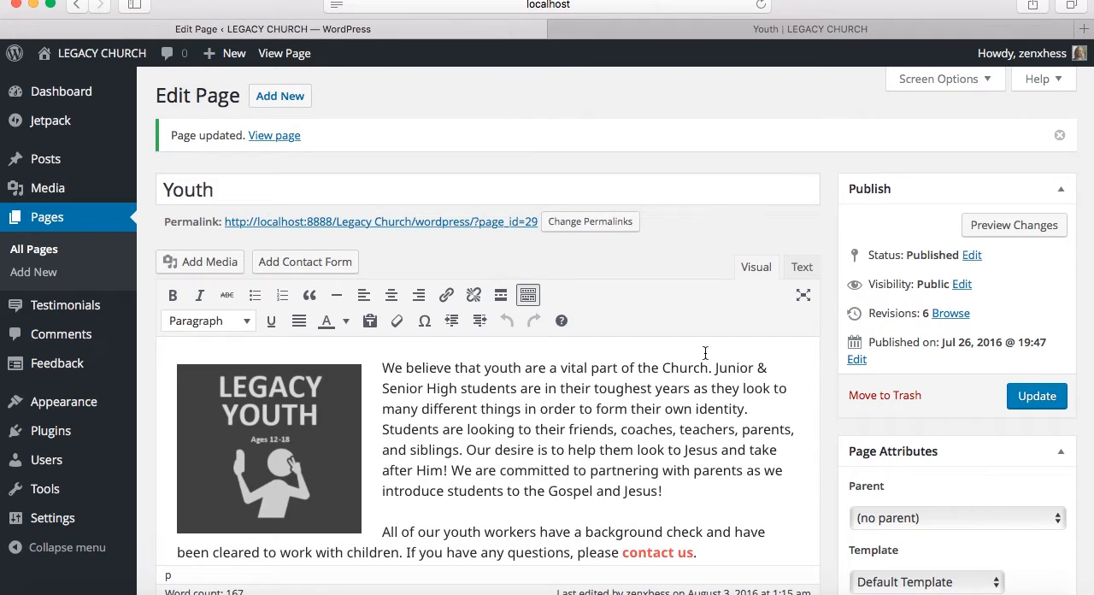
scroll(826, 487, down, 7)
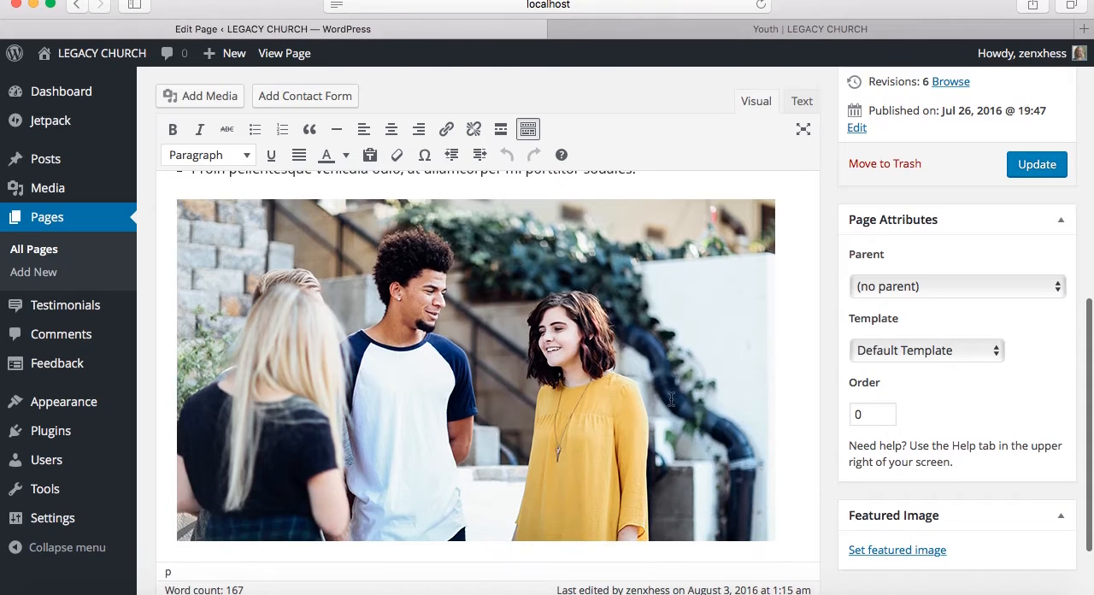
click(671, 399)
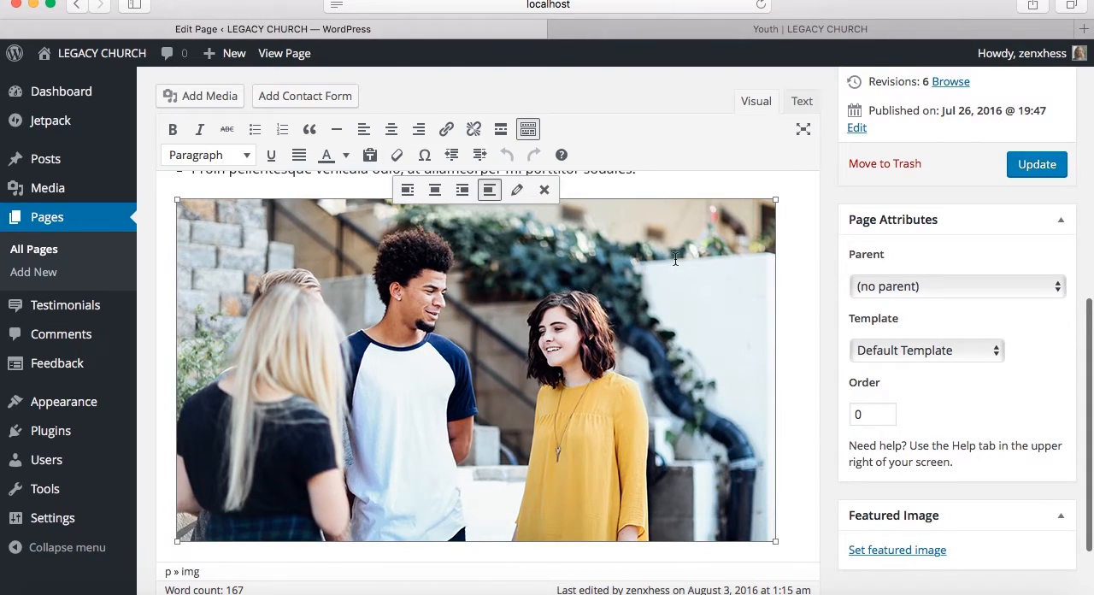
click(518, 191)
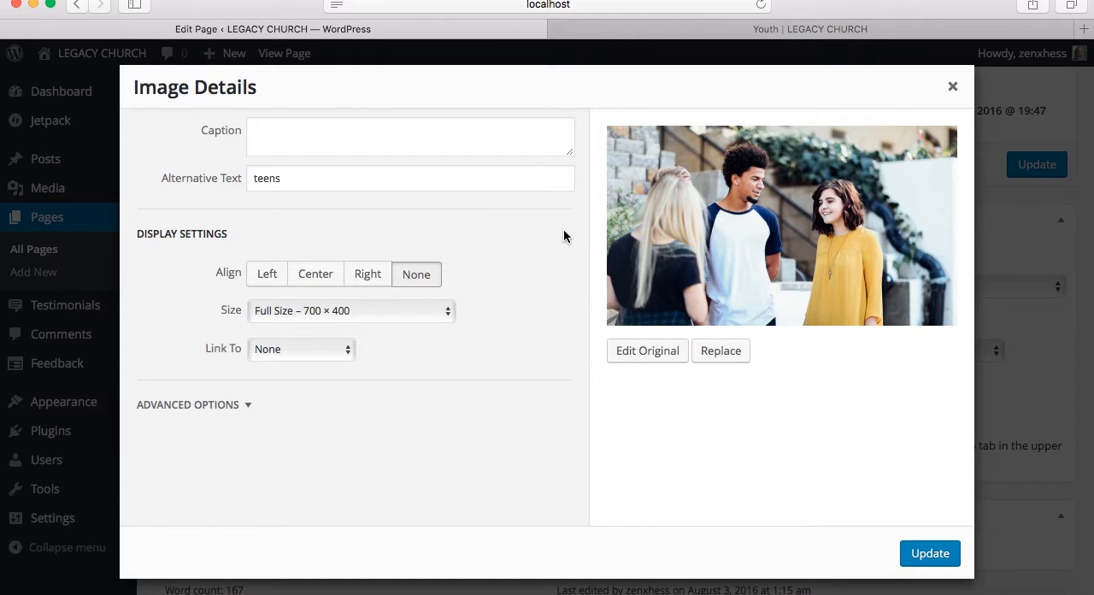
click(951, 90)
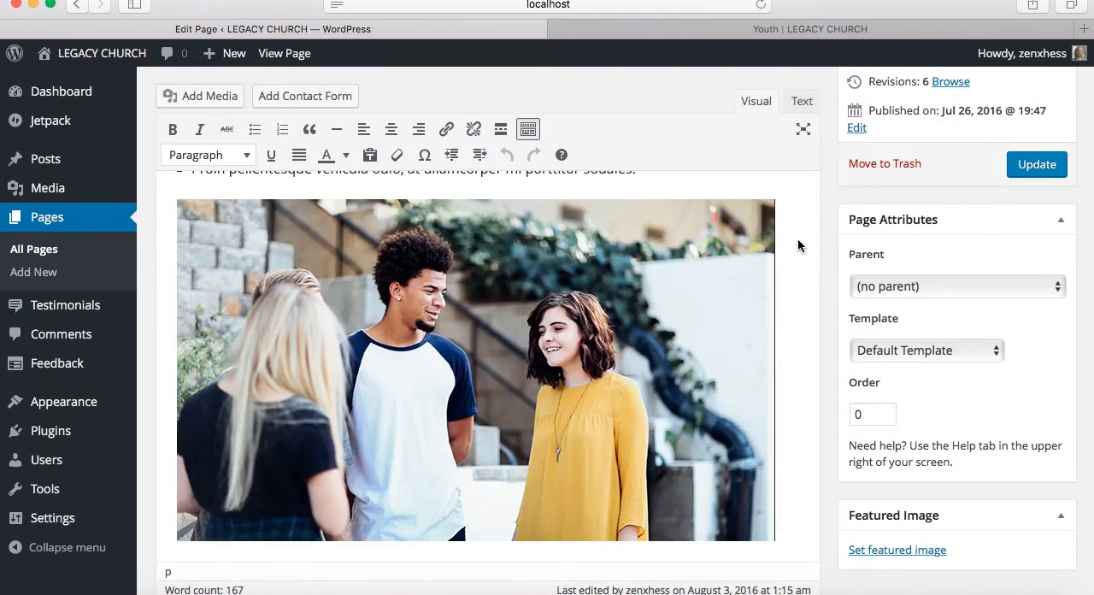
Update the Youth page again from its editor
scroll(712, 354, up, 15)
scroll(713, 354, down, 5)
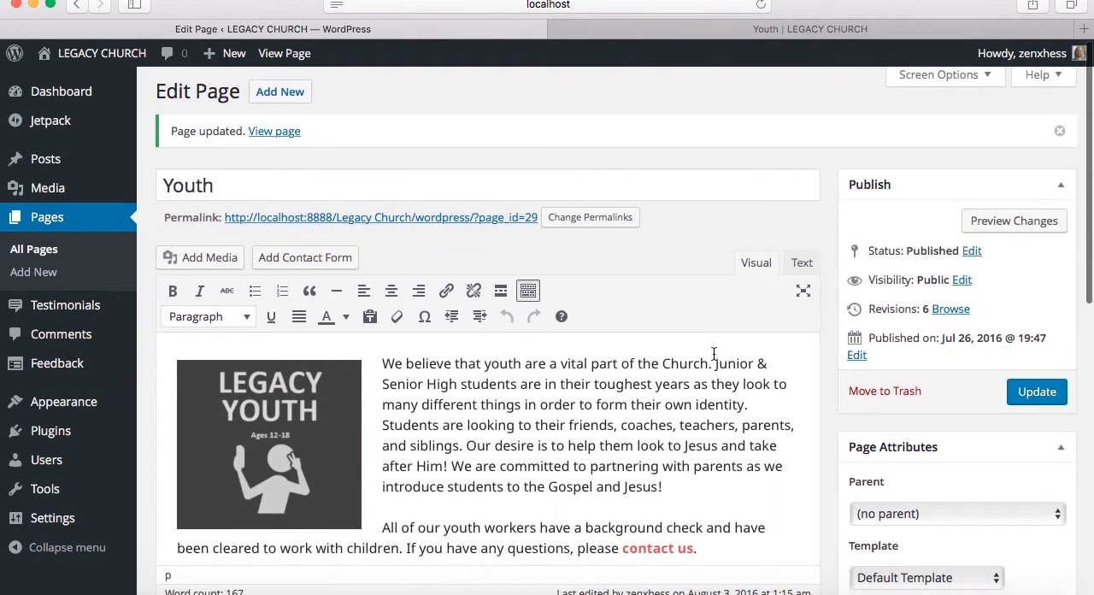
click(1028, 202)
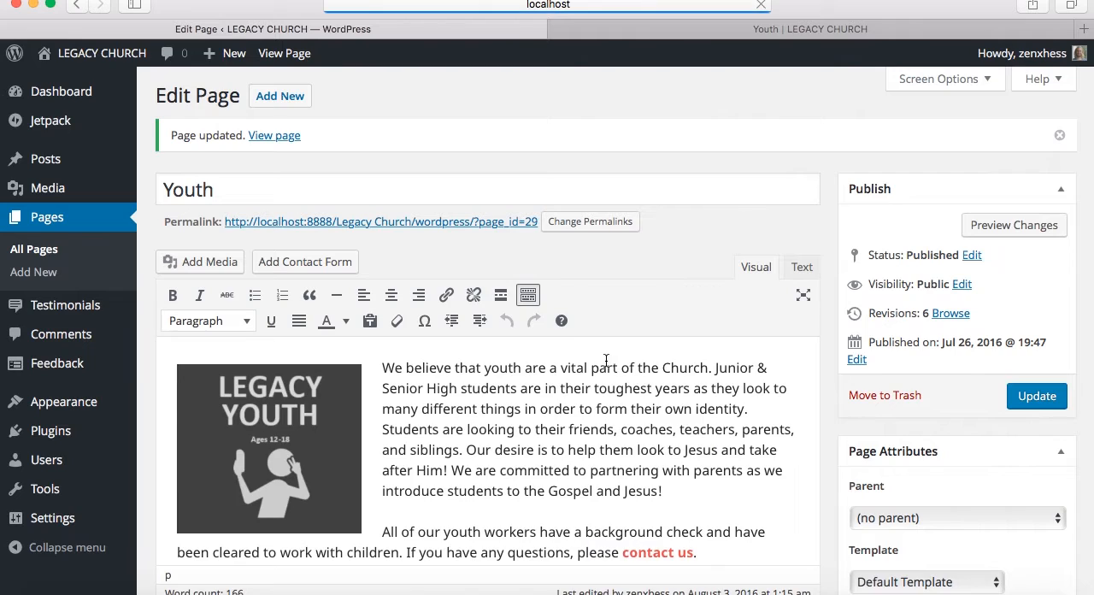
Look through the live Youth page from its header to the footer, including the text, bullet list, photo and sidebar
click(767, 34)
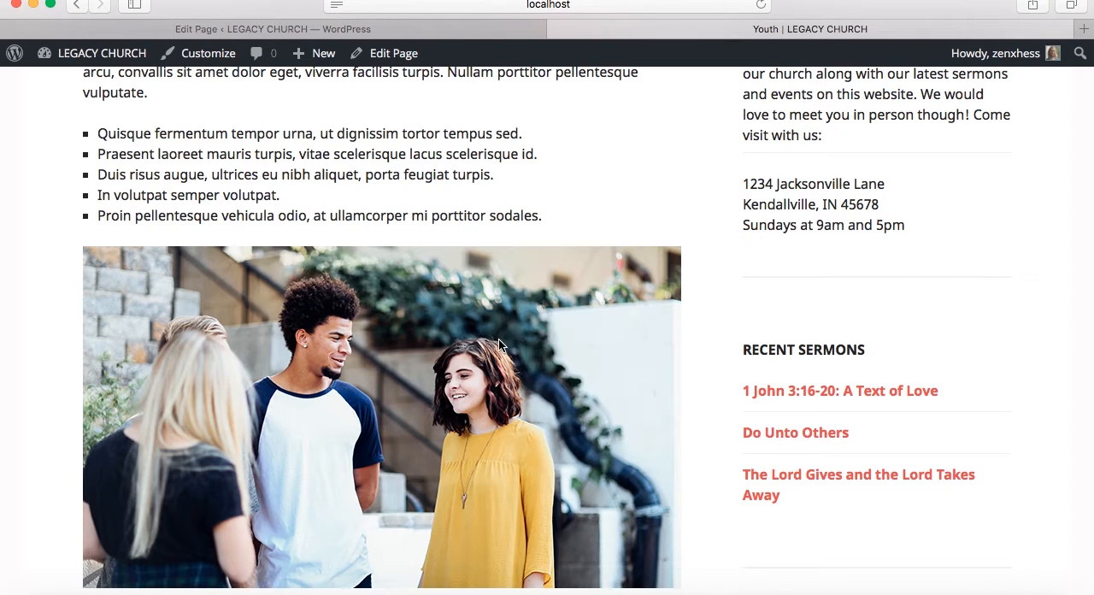
scroll(498, 338, up, 5)
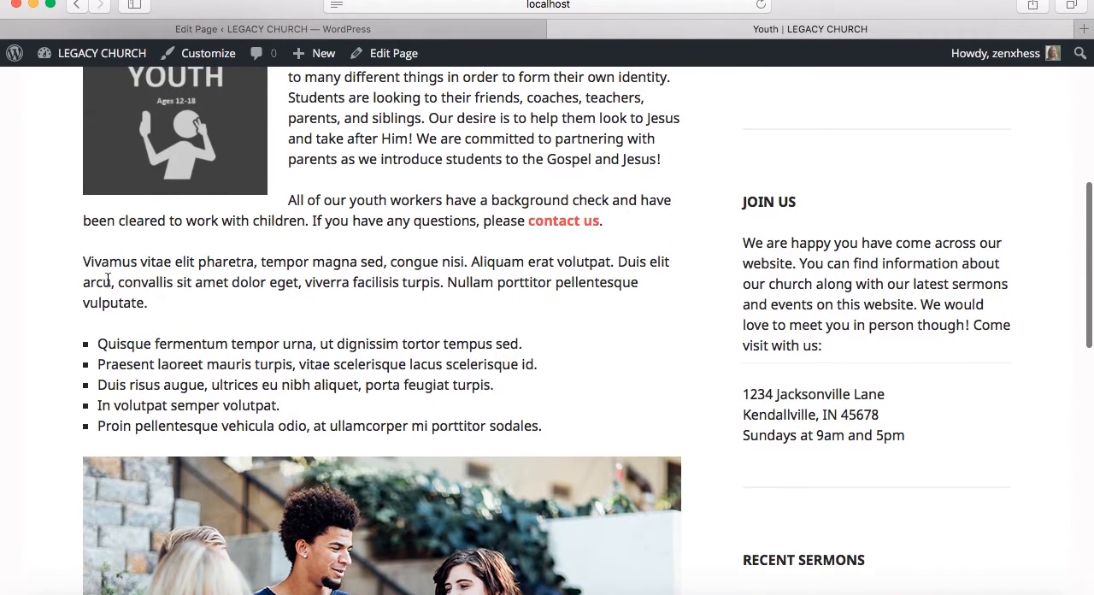
drag(92, 272, 275, 383)
scroll(536, 357, up, 5)
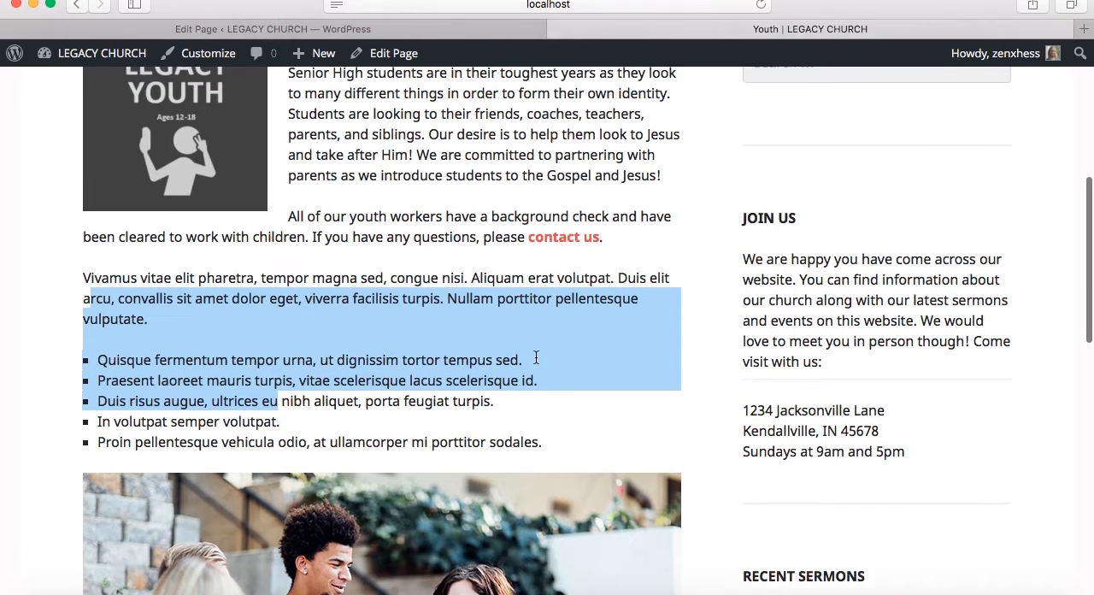
scroll(536, 357, down, 1)
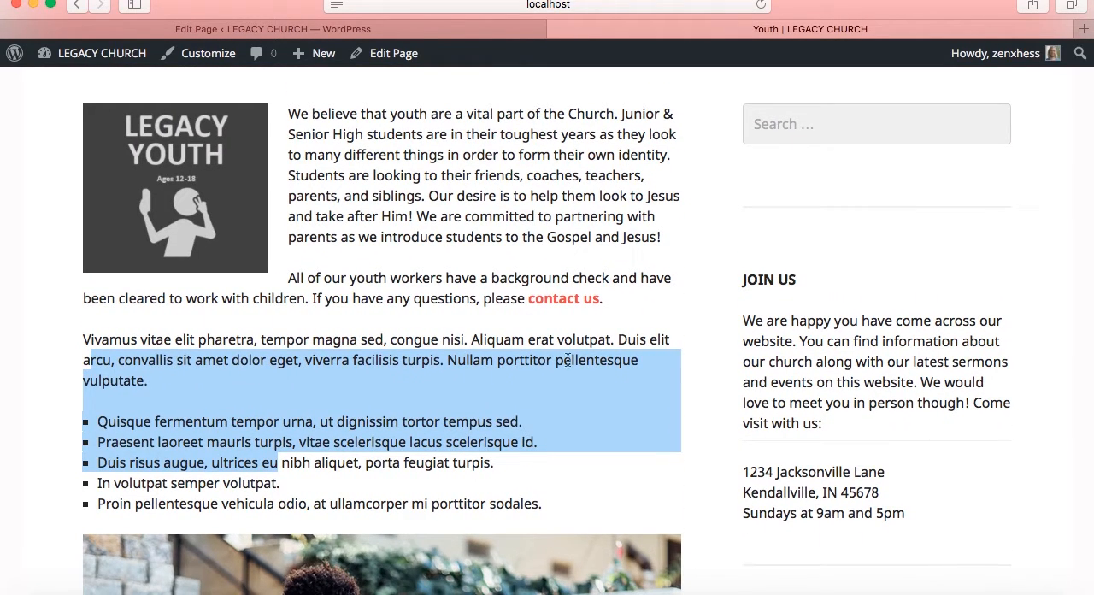
scroll(525, 278, down, 10)
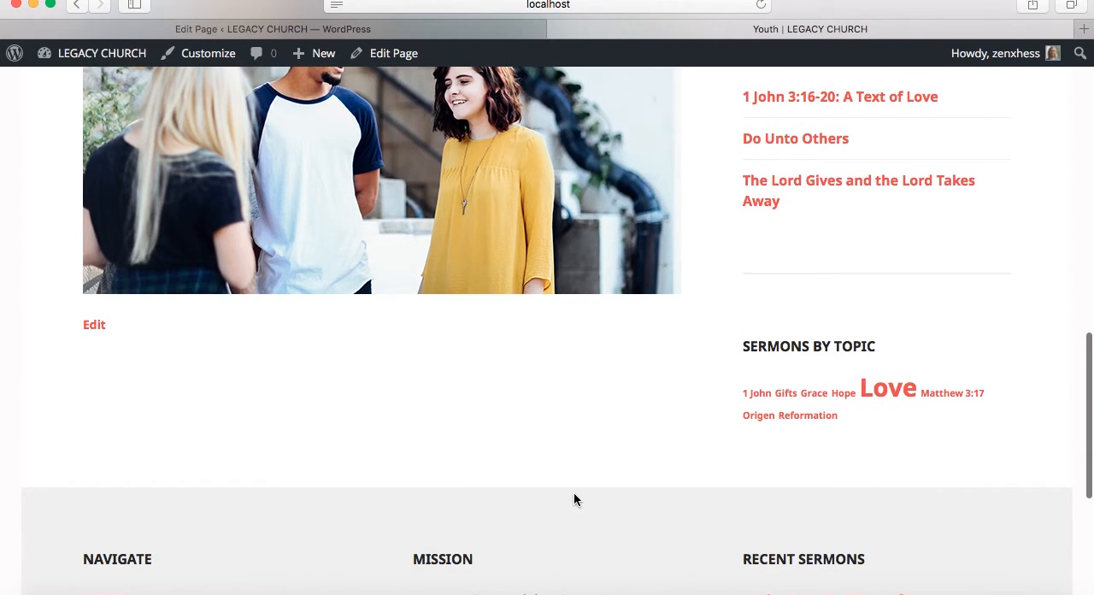
scroll(573, 499, down, 3)
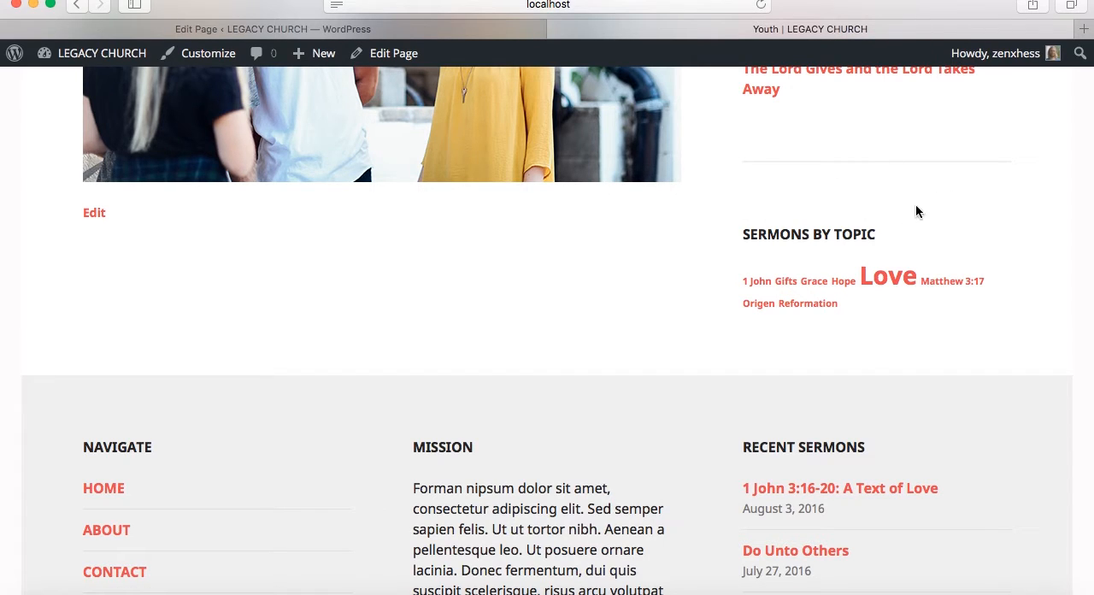
scroll(709, 258, up, 5)
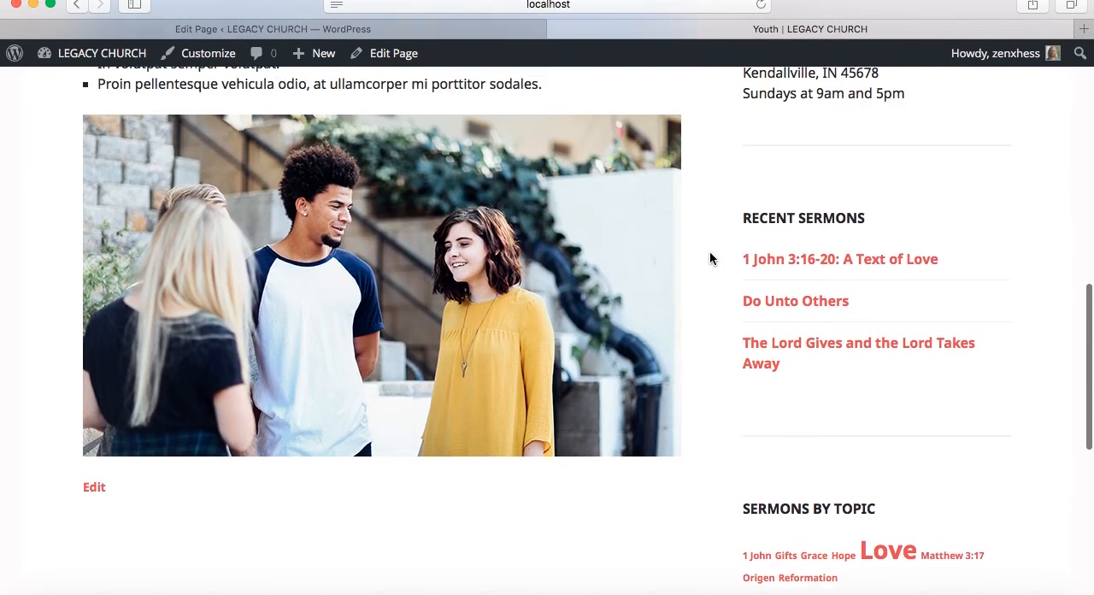
scroll(709, 258, up, 1)
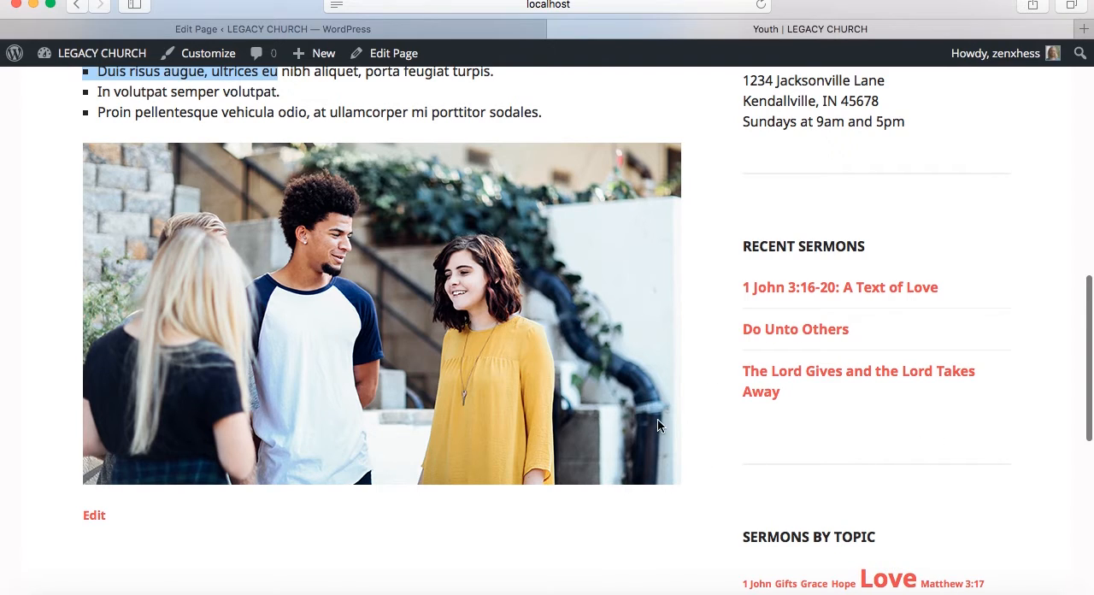
scroll(662, 318, up, 10)
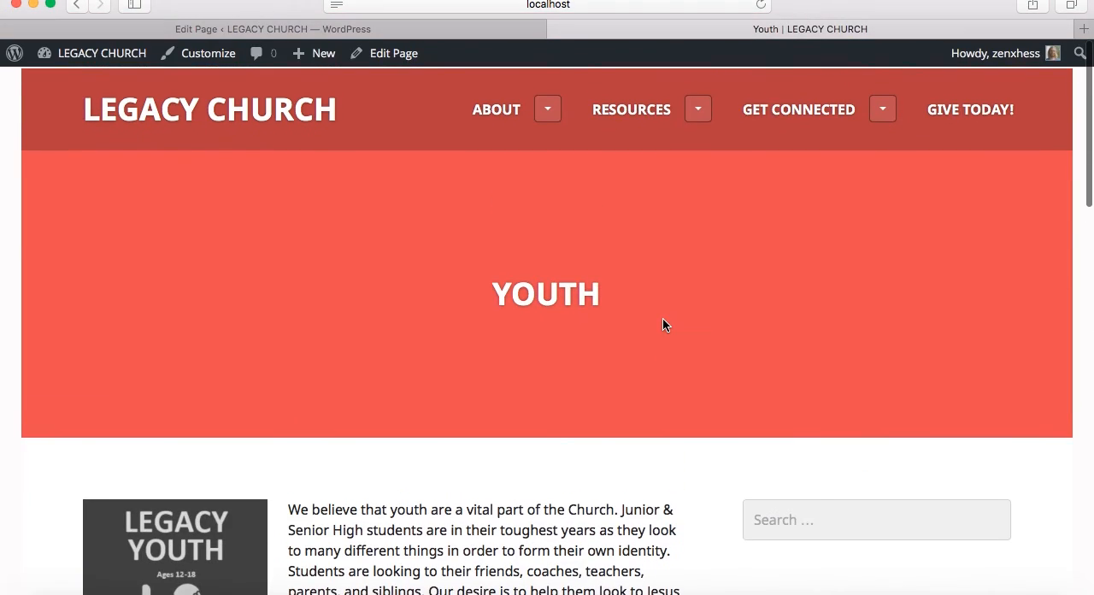
scroll(663, 320, down, 7)
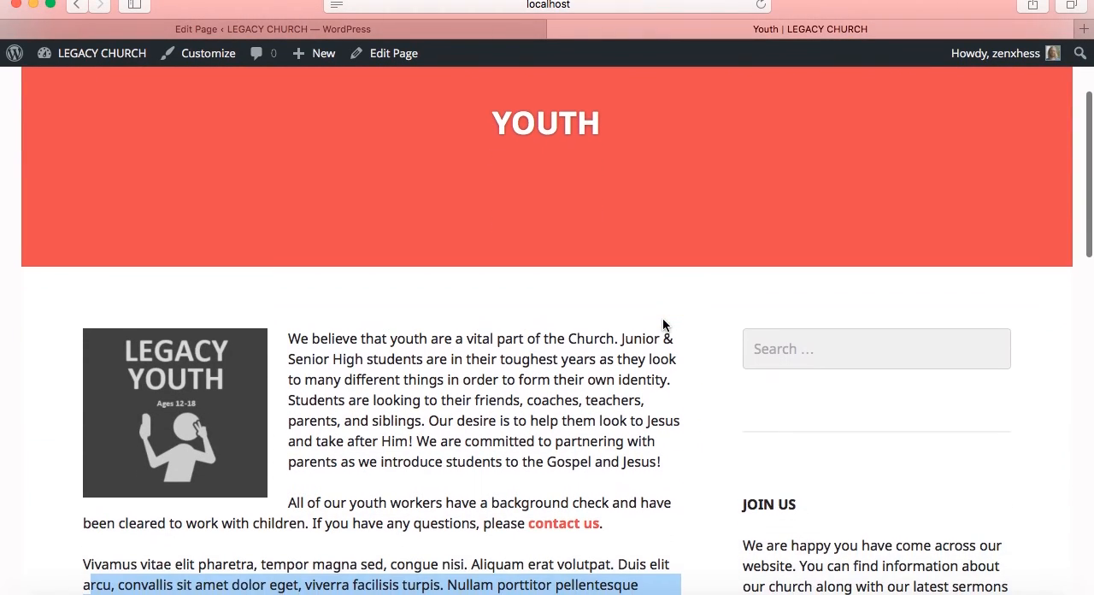
scroll(662, 324, down, 3)
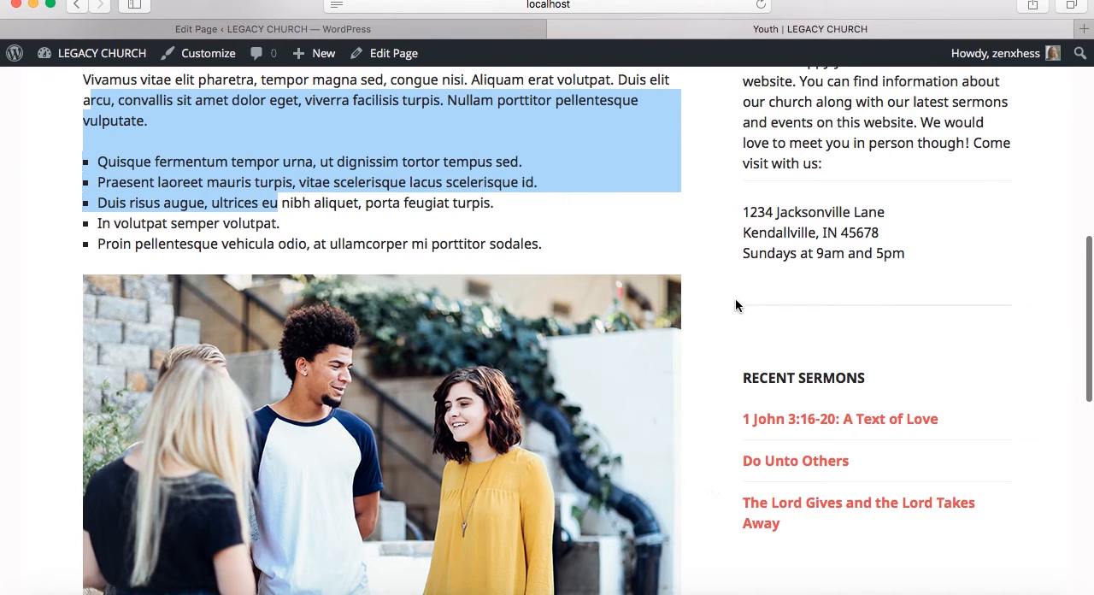
Finish viewing the live Youth page, then look through the Legacy Church home page from the header image to the footer and back
scroll(748, 329, down, 4)
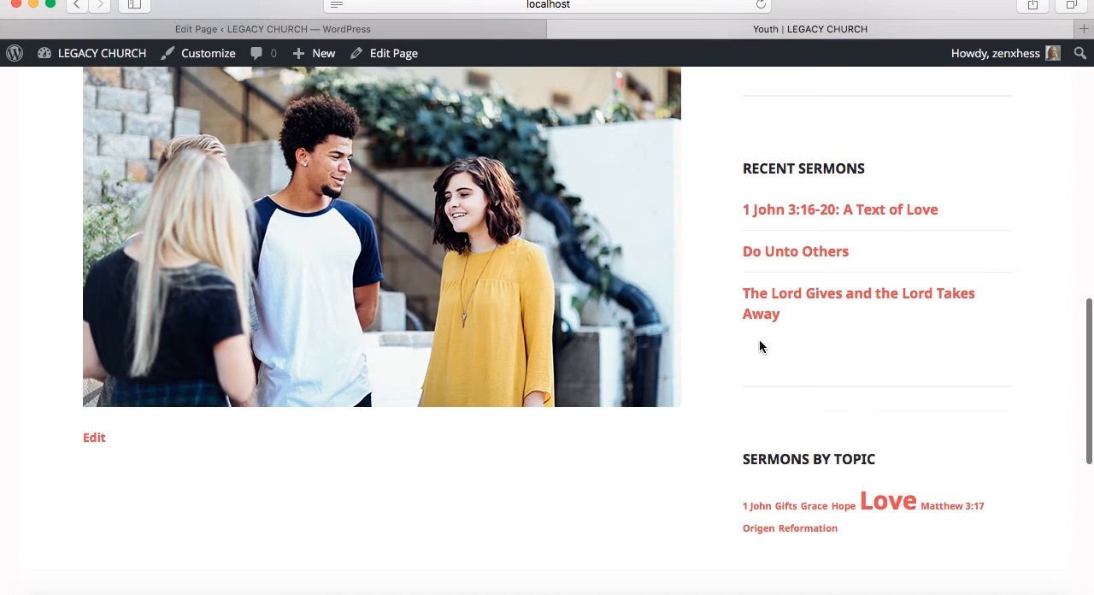
scroll(694, 394, up, 12)
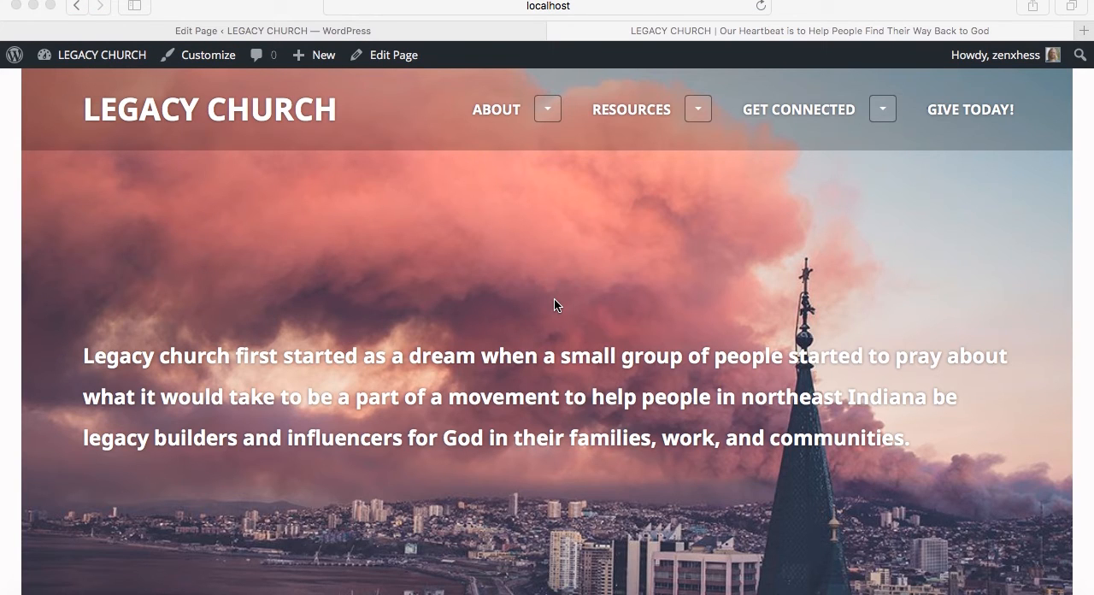
scroll(553, 298, down, 4)
scroll(38, 432, down, 12)
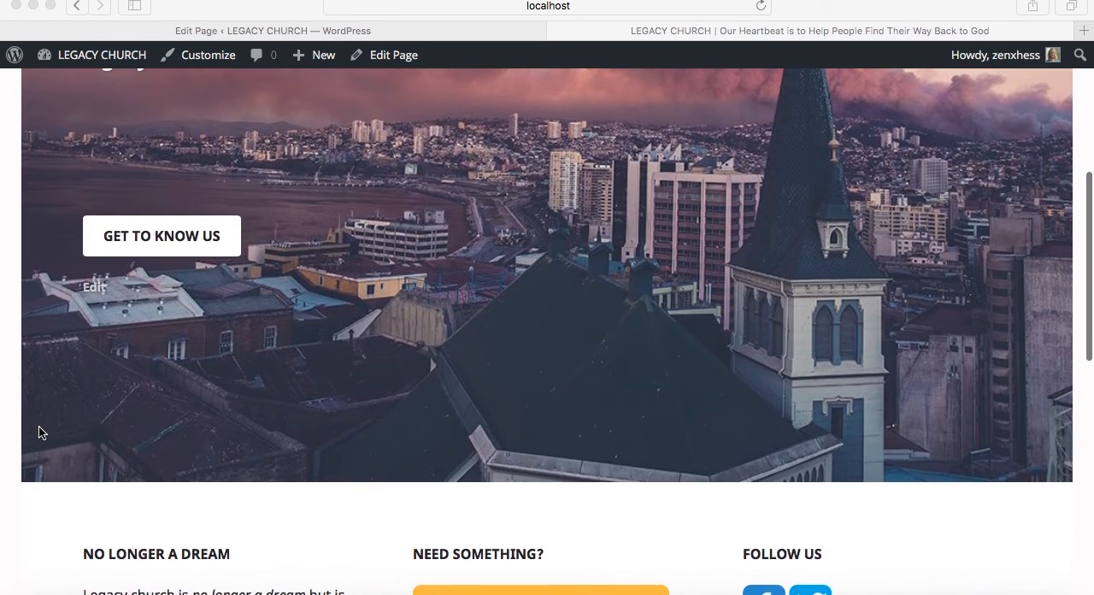
scroll(38, 432, down, 6)
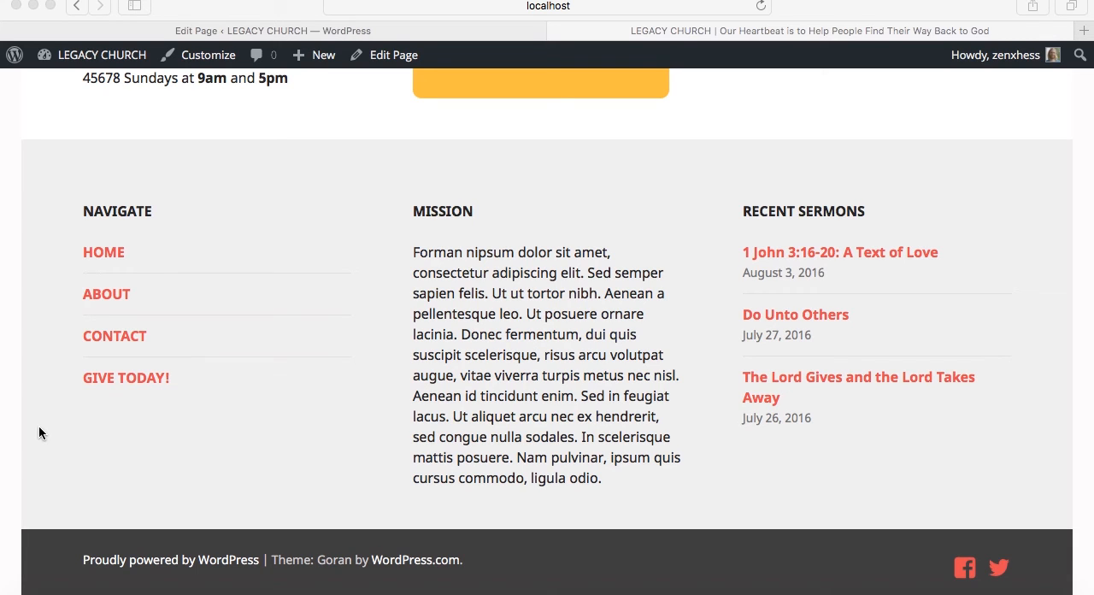
scroll(38, 433, up, 14)
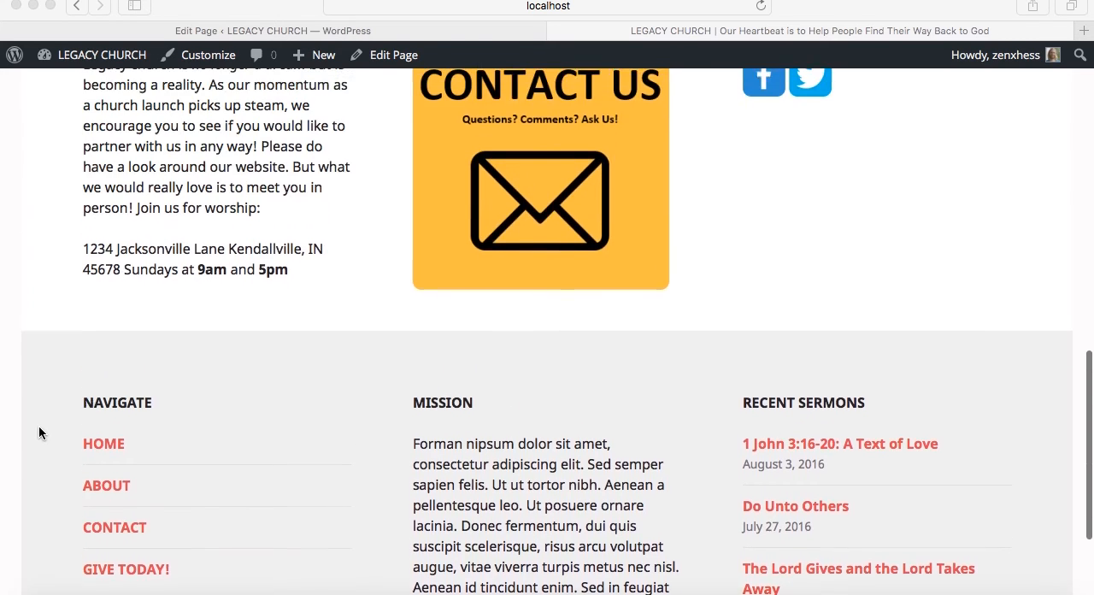
scroll(38, 432, up, 8)
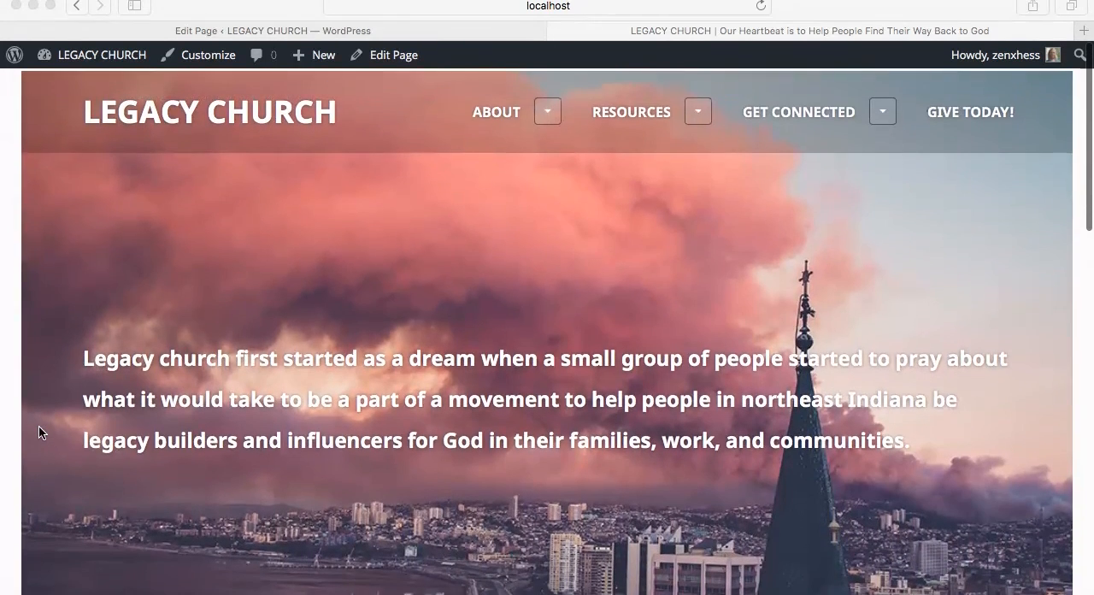